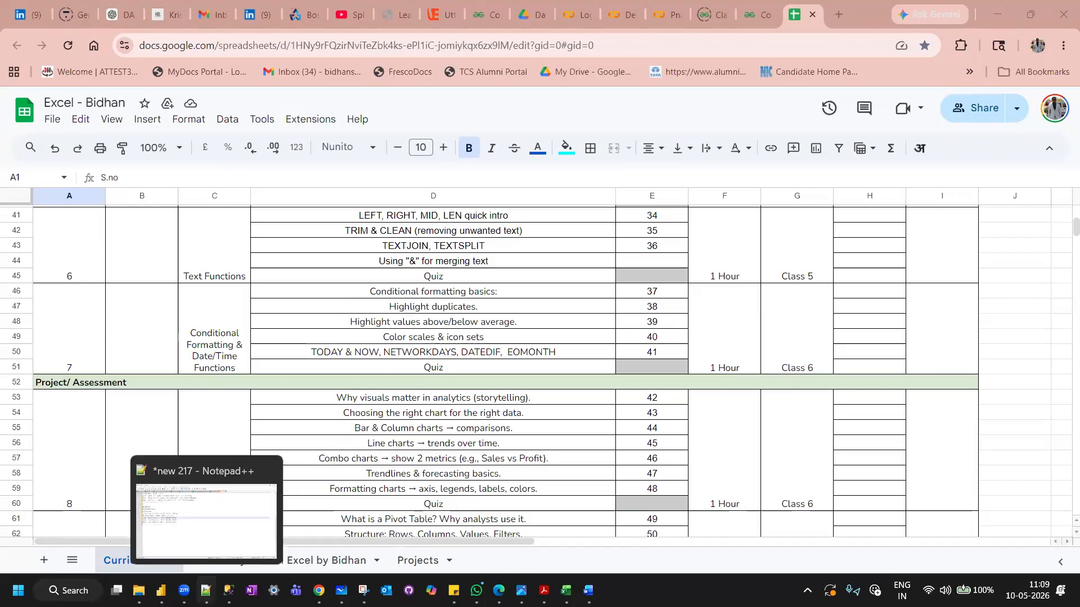
Switch to Notepad++ and title the blank new 218 note "EXCEL - 10TH MAY".
{"action": "left_click", "coordinate": [206, 591]}
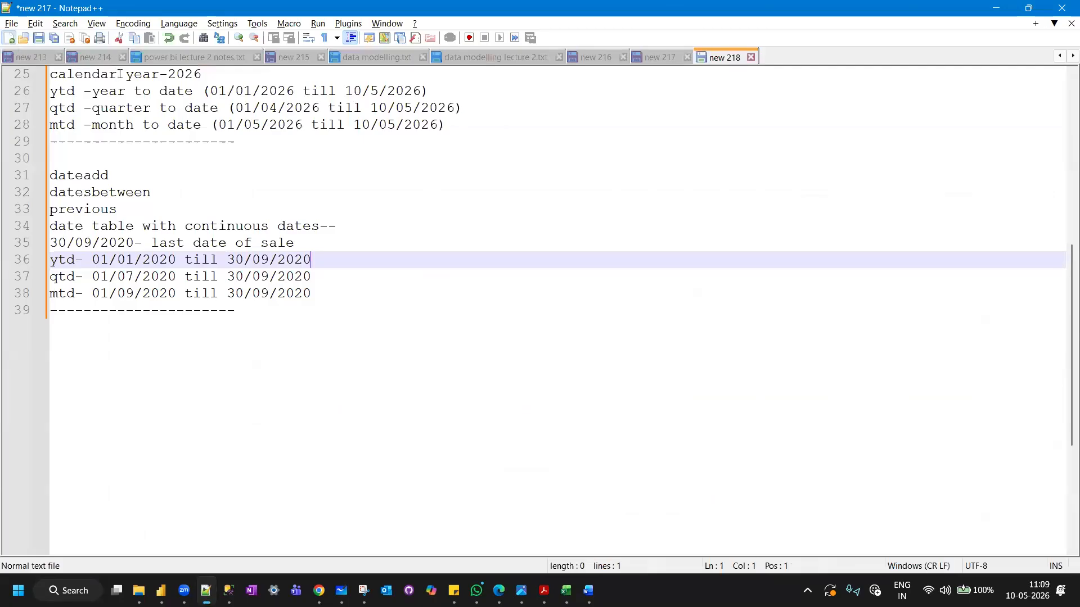
{"action": "key", "text": "Caps_Lock"}
{"action": "type", "text": "EX"}
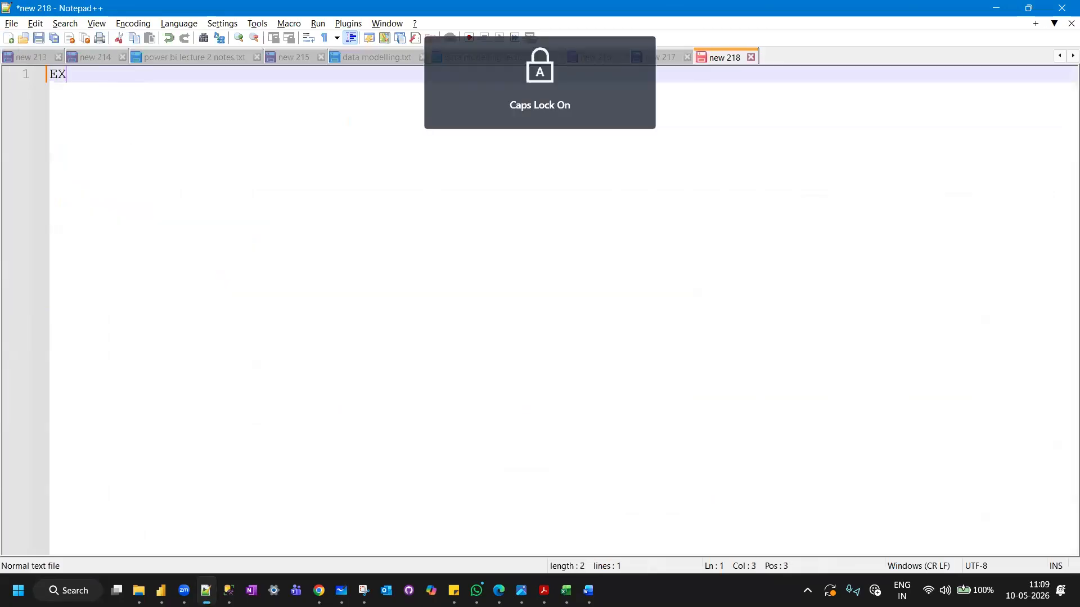
{"action": "type", "text": "CEL "}
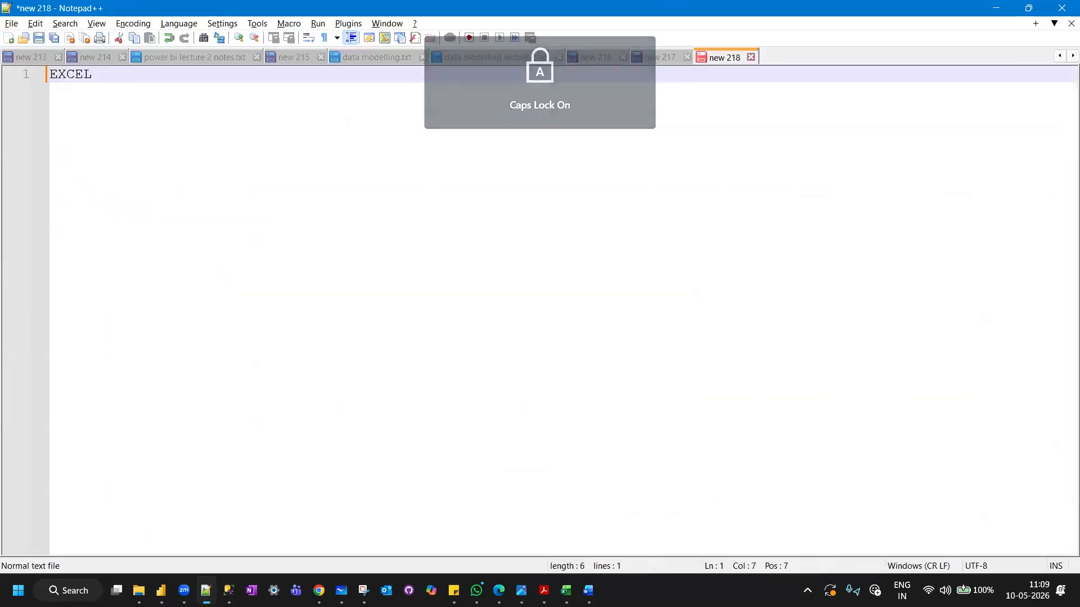
{"action": "type", "text": "- 10"}
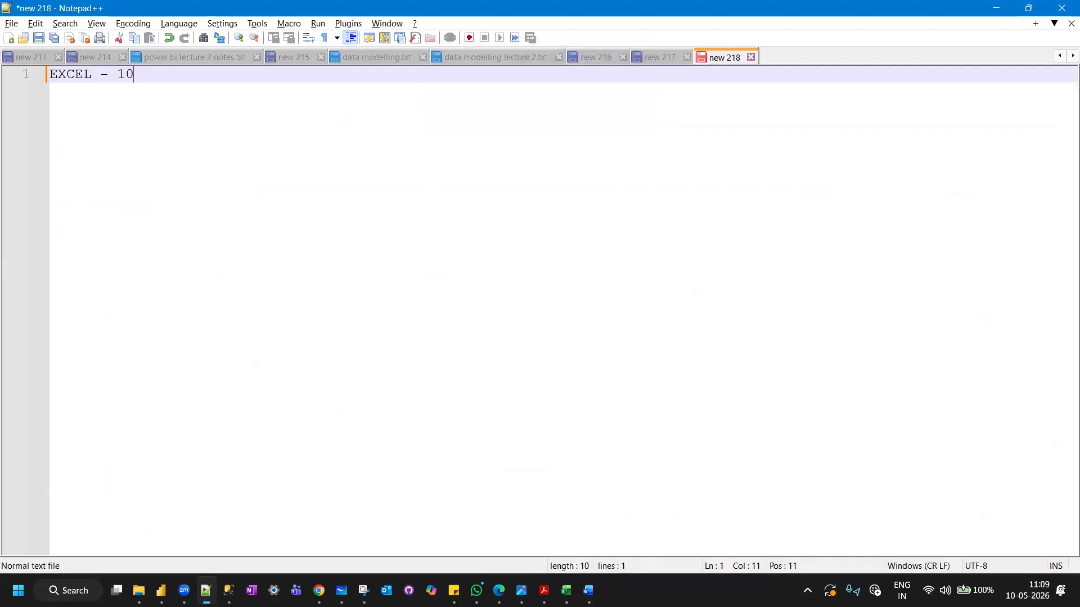
{"action": "type", "text": "TH MAY"}
Add the numbered heading "1)CONDITIONAL FORMATTING" on the line below the note's title.
{"action": "key", "text": "Return"}
{"action": "type", "text": "CONDITI"}
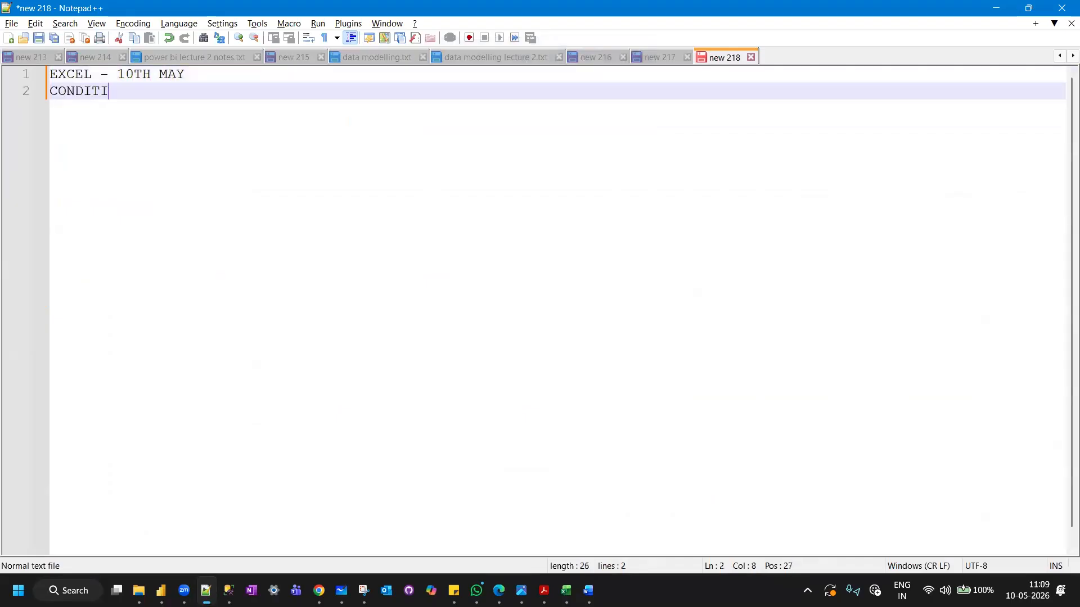
{"action": "type", "text": "ONAL FORMATI"}
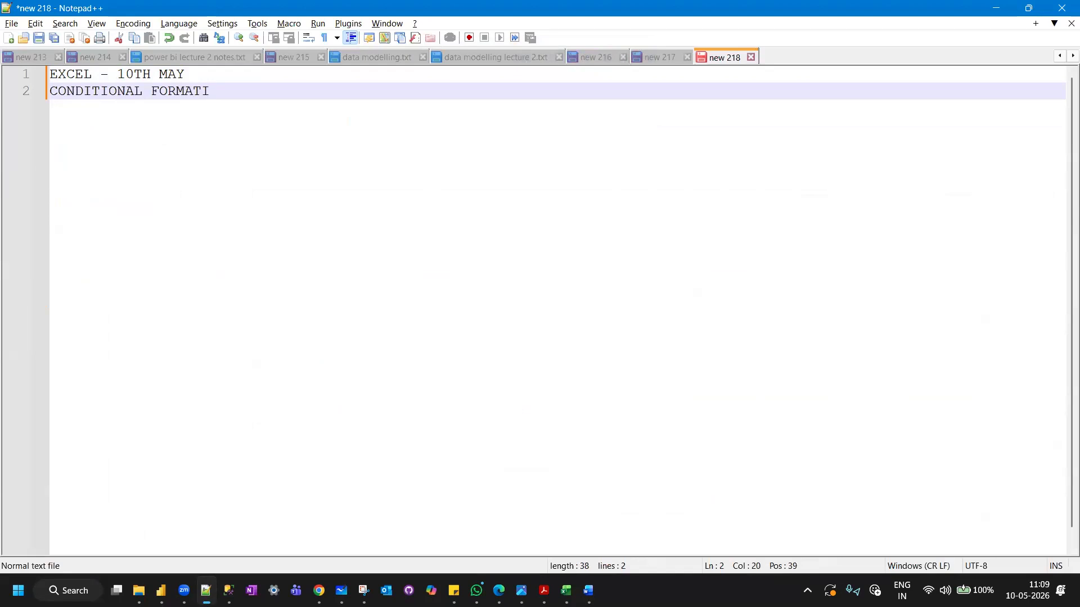
{"action": "key", "text": "BackSpace"}
{"action": "type", "text": "TING"}
{"action": "key", "text": "Return"}
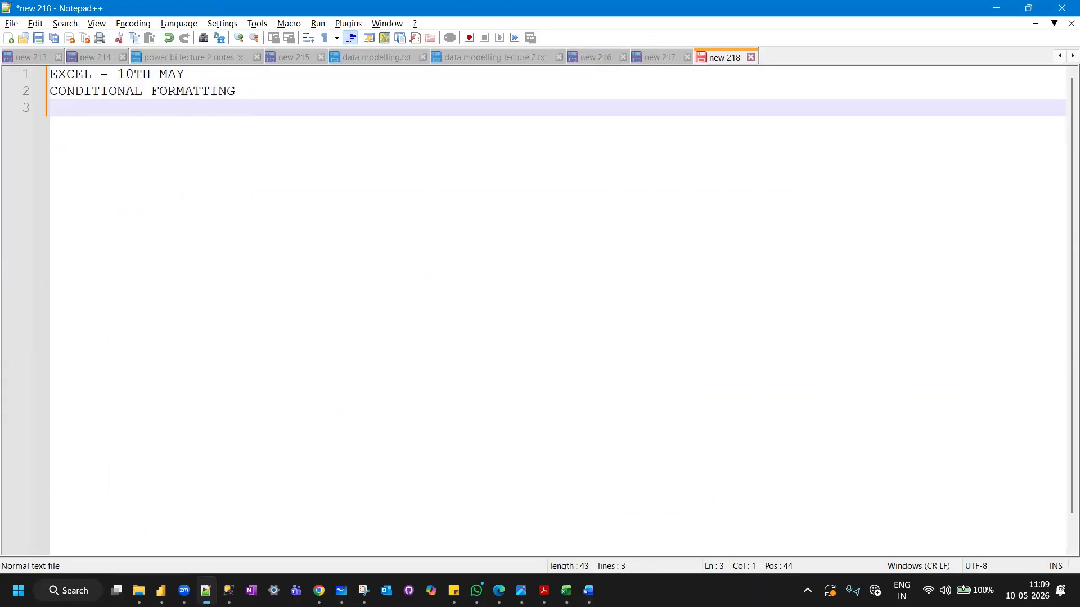
{"action": "key", "text": "Up"}
{"action": "type", "text": "1)"}
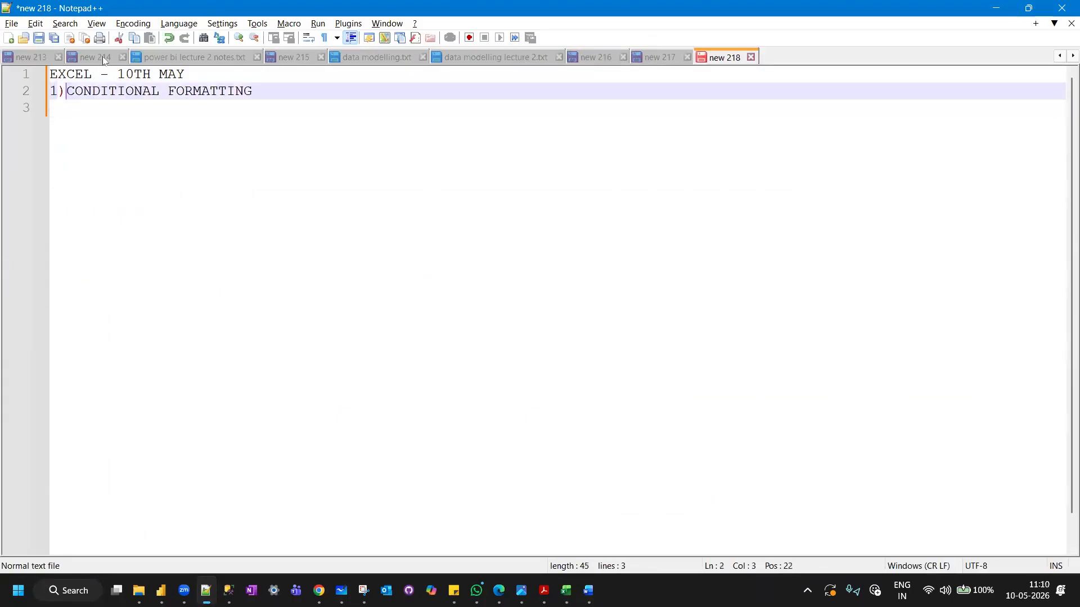
{"action": "left_click", "coordinate": [288, 89]}
Begin a line below the numbered heading with the word "FORMATTING".
{"action": "key", "text": "Return"}
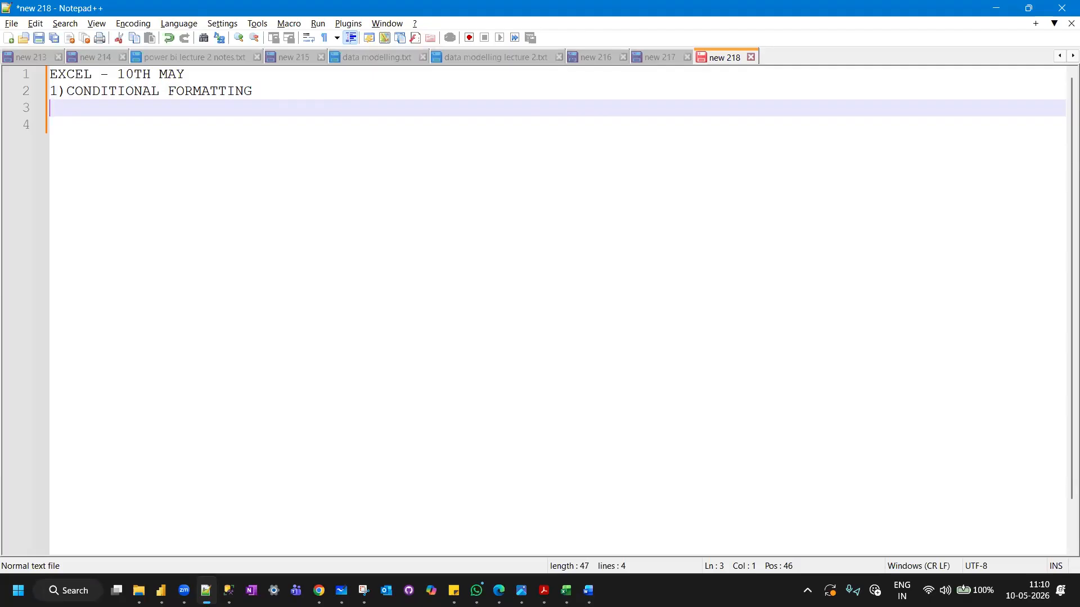
{"action": "type", "text": "FORMATIING"}
{"action": "key", "text": "BackSpace"}
{"action": "key", "text": "BackSpace"}
{"action": "key", "text": "BackSpace"}
{"action": "key", "text": "BackSpace"}
{"action": "type", "text": "TING"}
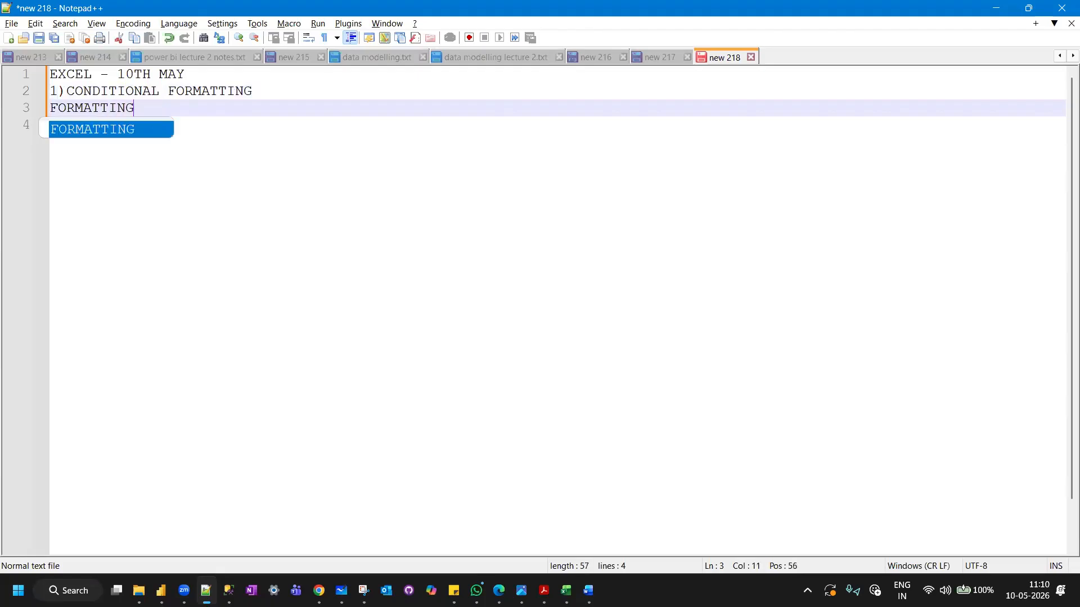
{"action": "type", "text": ">>CELL>> FONT/COL"}
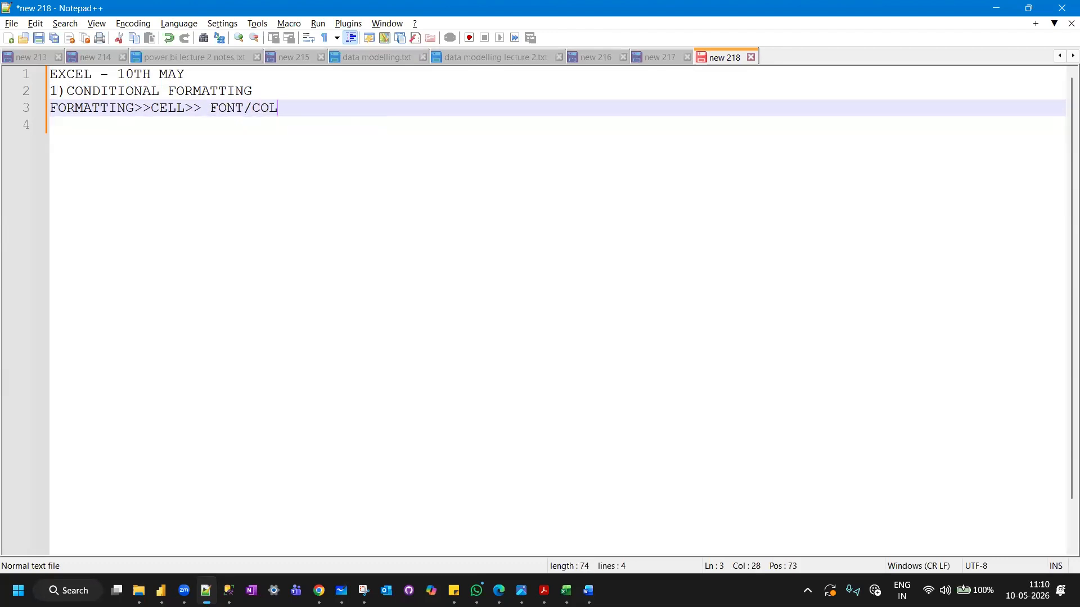
{"action": "type", "text": "OR/BACKCGROUND/"}
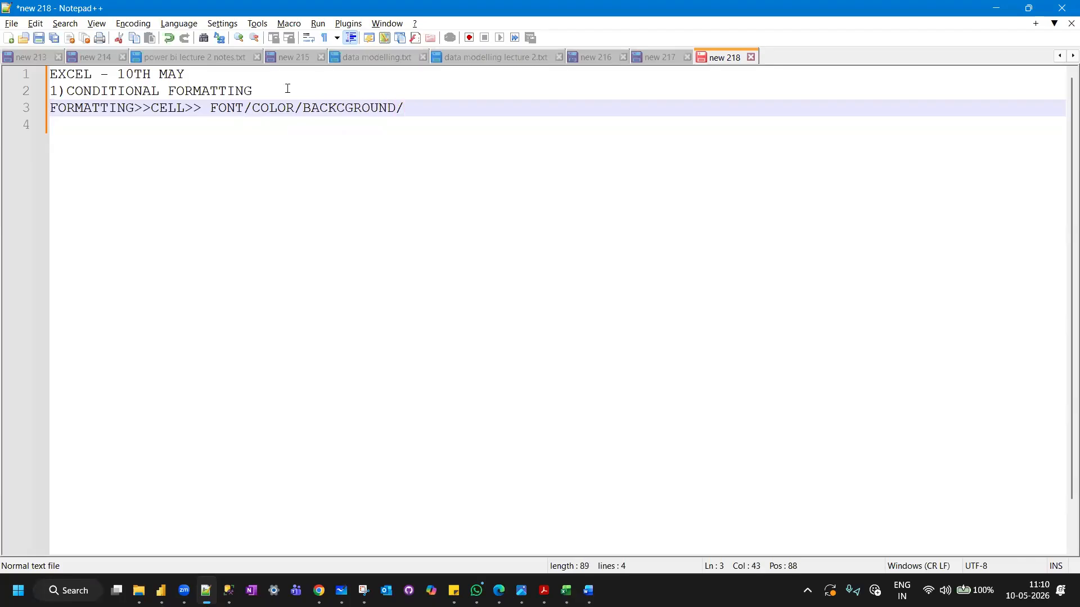
{"action": "type", "text": "COLOR SCALES/ICONS"}
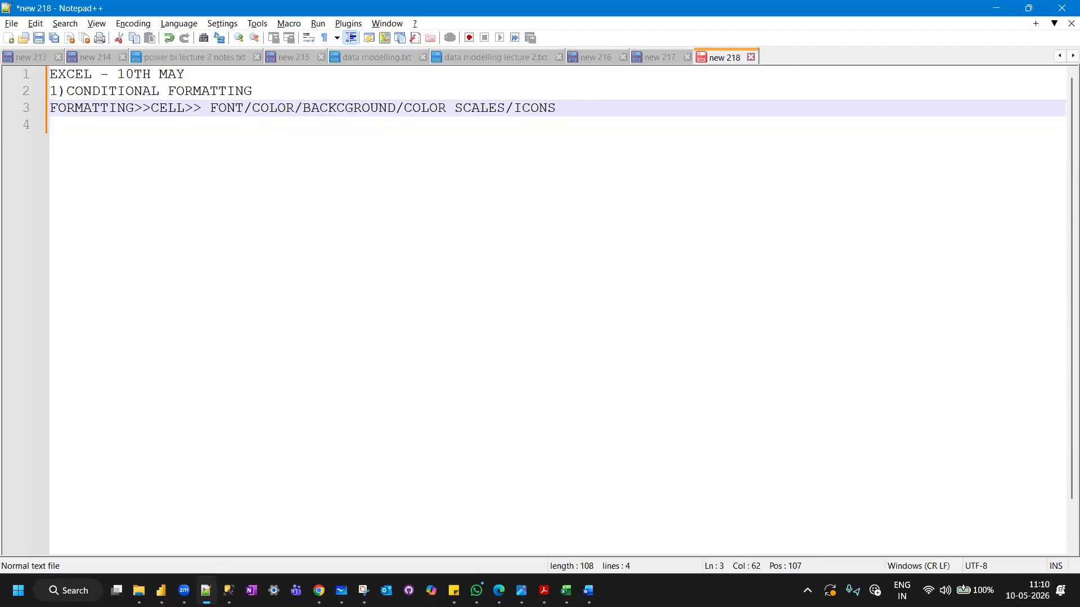
Add a line reading "CONDITIONS" and put a dashed separator line beneath it.
{"action": "key", "text": "Return"}
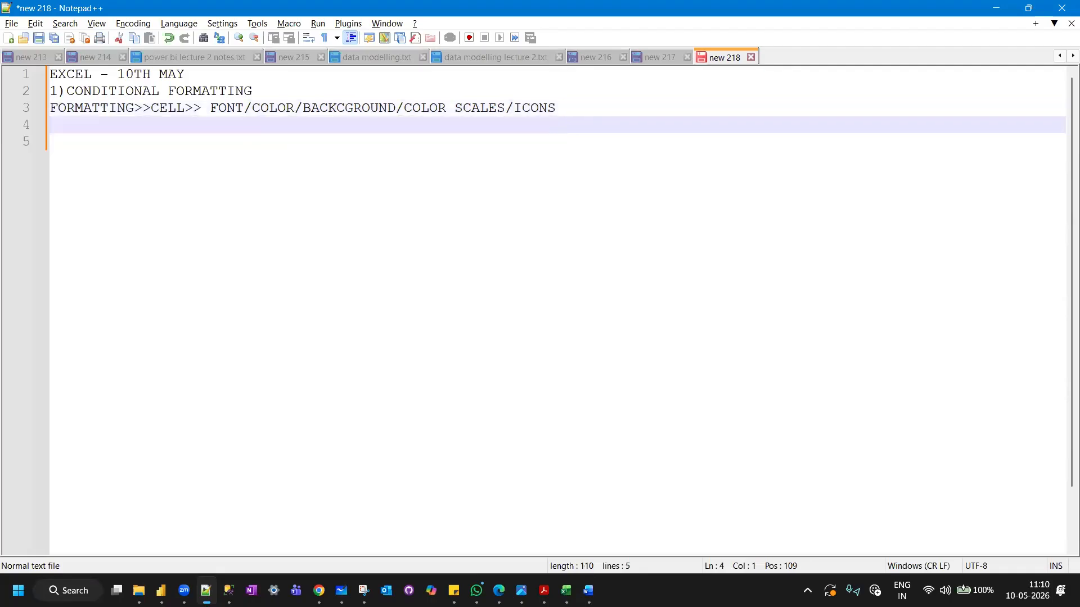
{"action": "type", "text": "CONDITIONA"}
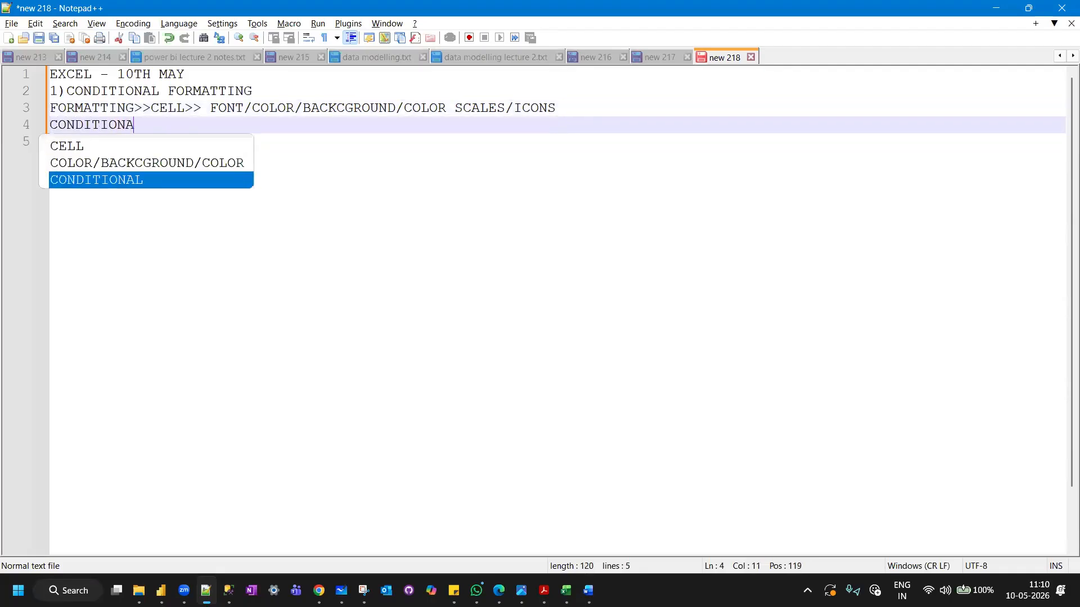
{"action": "key", "text": "BackSpace"}
{"action": "type", "text": "L"}
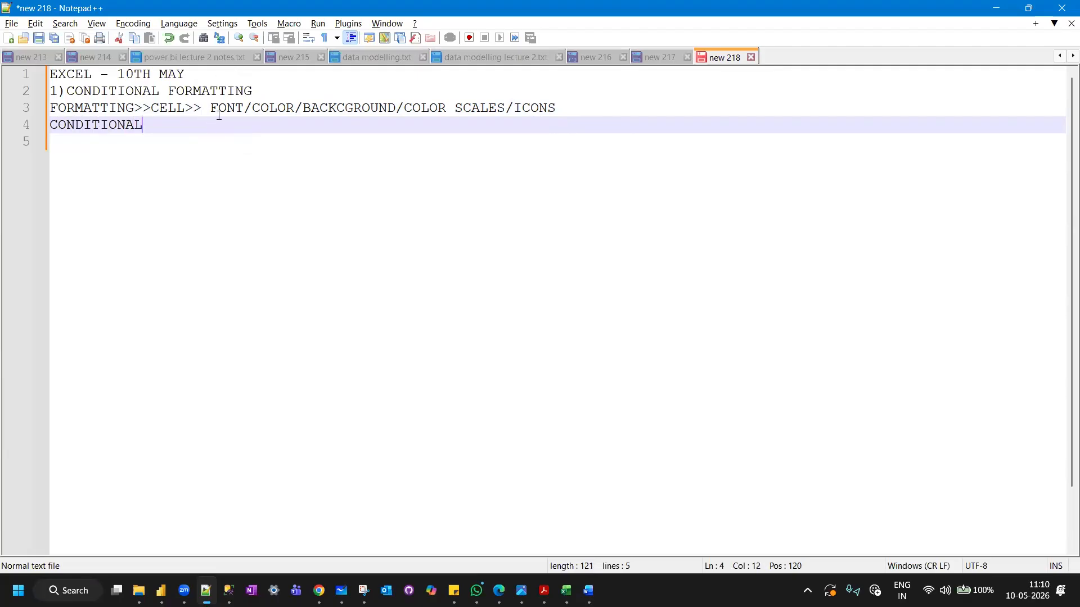
{"action": "key", "text": "BackSpace"}
{"action": "key", "text": "BackSpace"}
{"action": "key", "text": "BackSpace"}
{"action": "type", "text": "S"}
{"action": "key", "text": "Return"}
{"action": "type", "text": "--------------------------------------------"}
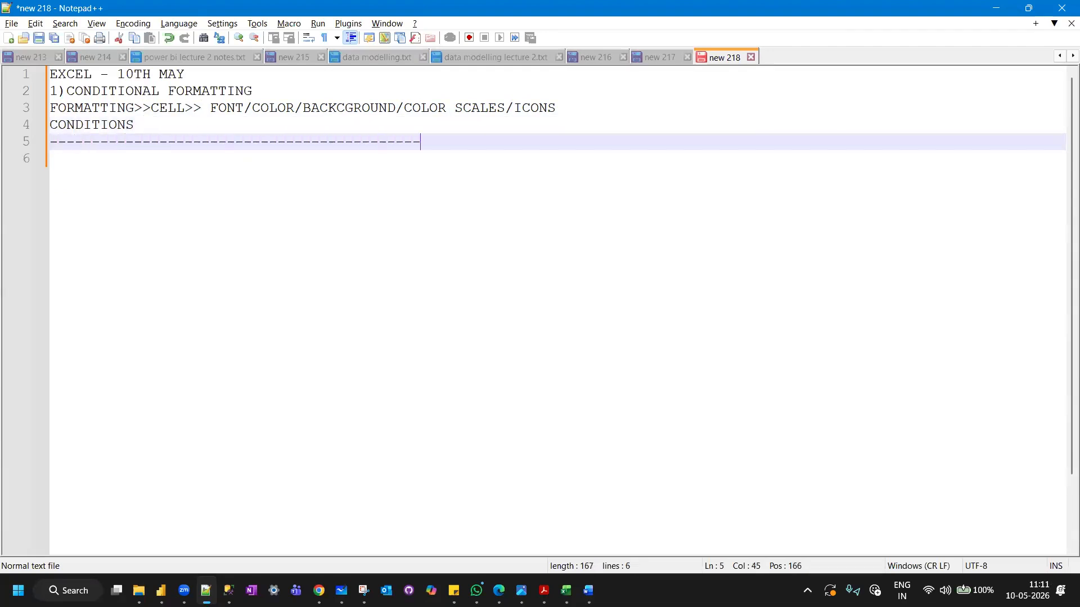
Write "CONDITIONS >>>>" on a new line below the dashed separator.
{"action": "key", "text": "Return"}
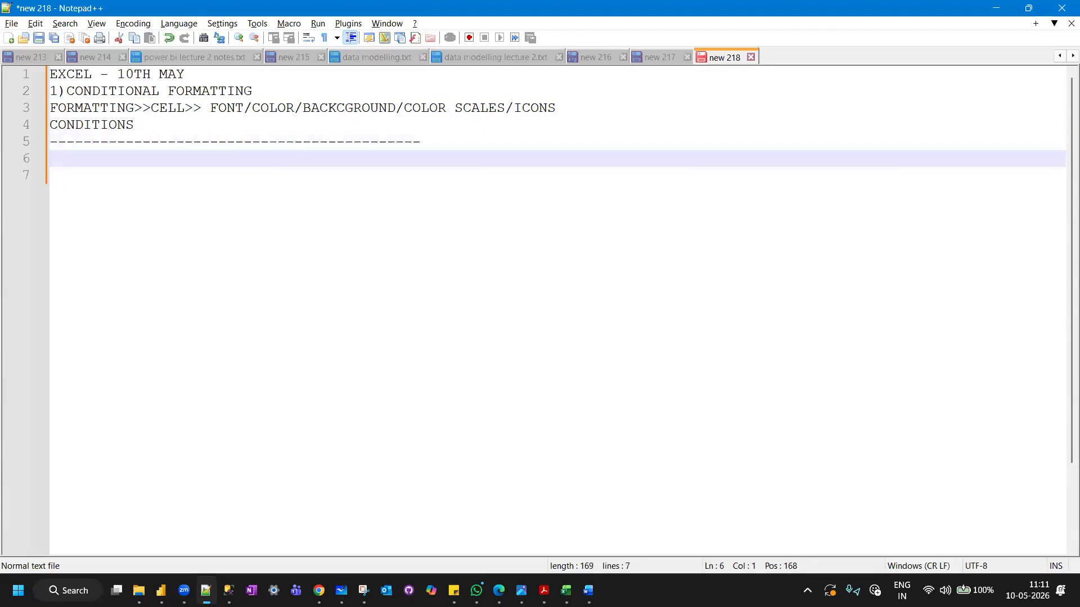
{"action": "type", "text": "CONDITIO"}
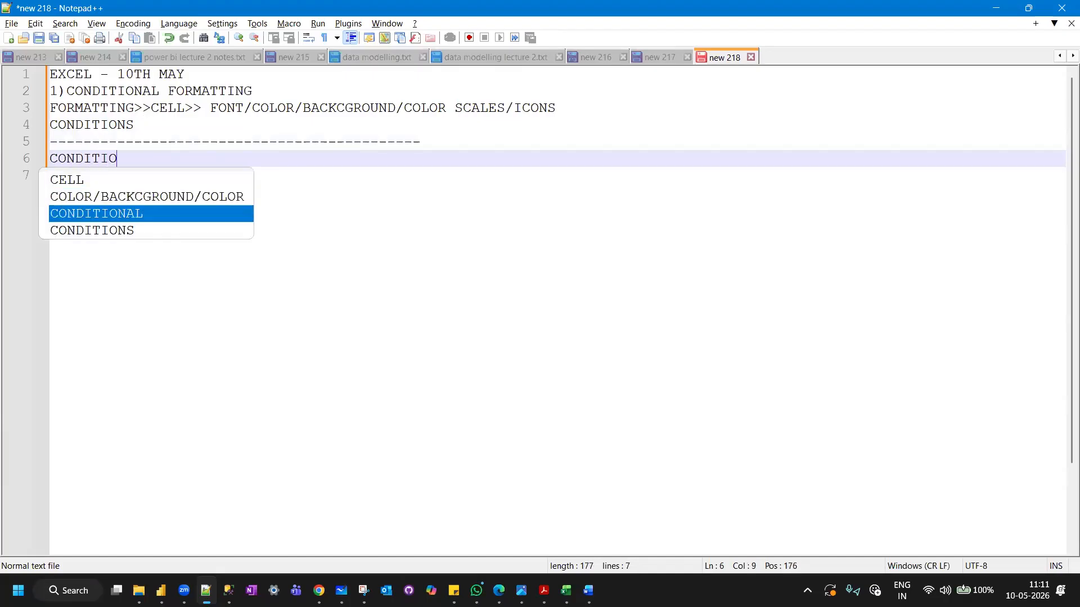
{"action": "type", "text": "NS >>>> IF"}
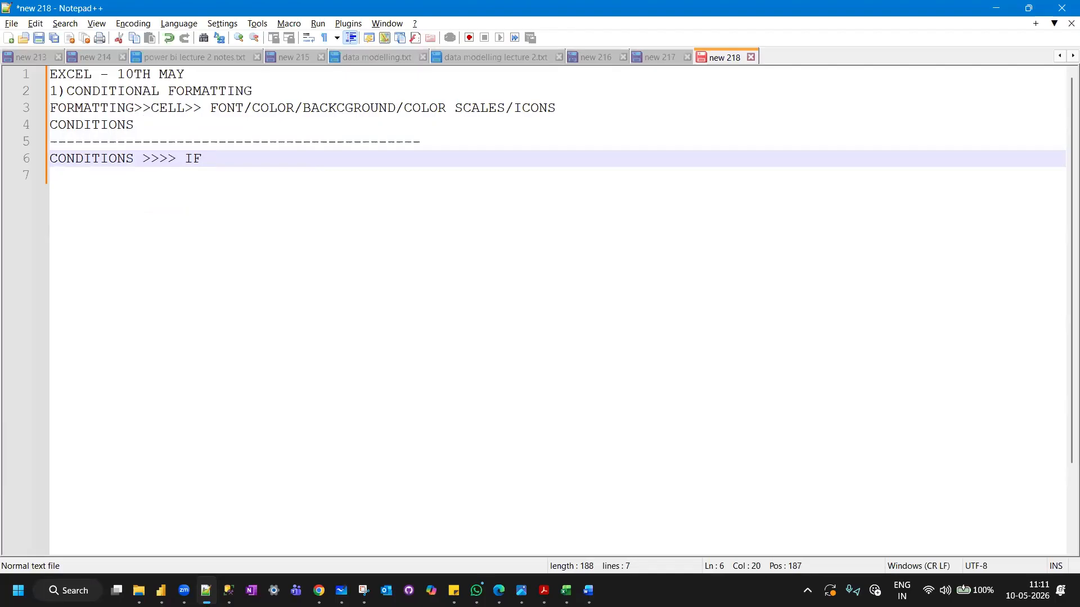
{"action": "key", "text": "BackSpace"}
{"action": "key", "text": "BackSpace"}
{"action": "key", "text": "BackSpace"}
Add the line "RANGE>>>FORMATTING ON THE RANGE OF VALUES" below the second CONDITIONS line.
{"action": "key", "text": "Return"}
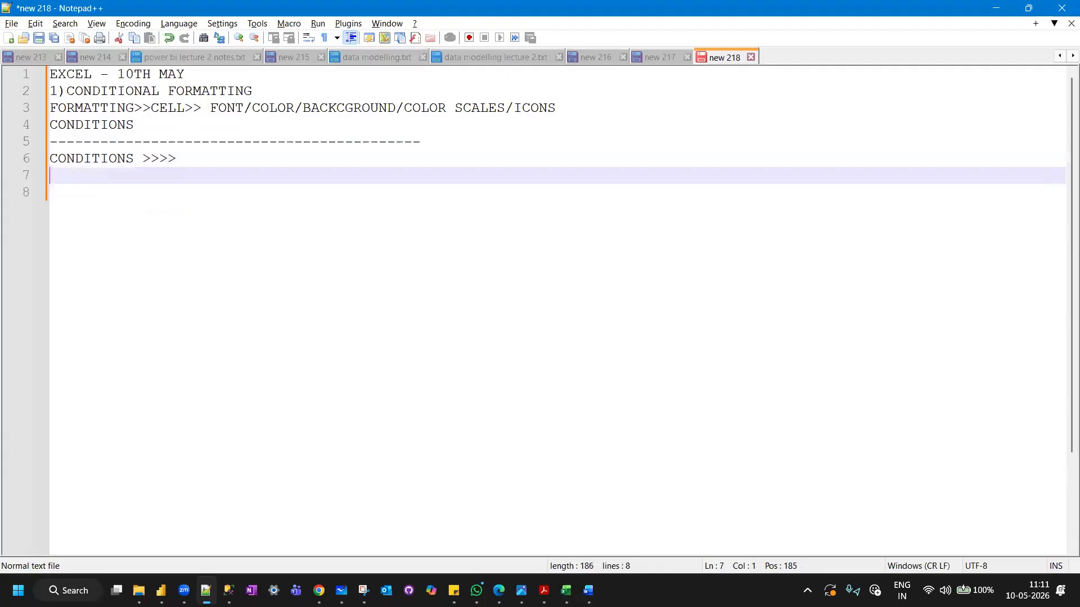
{"action": "type", "text": "RANGE>>>FORMATT"}
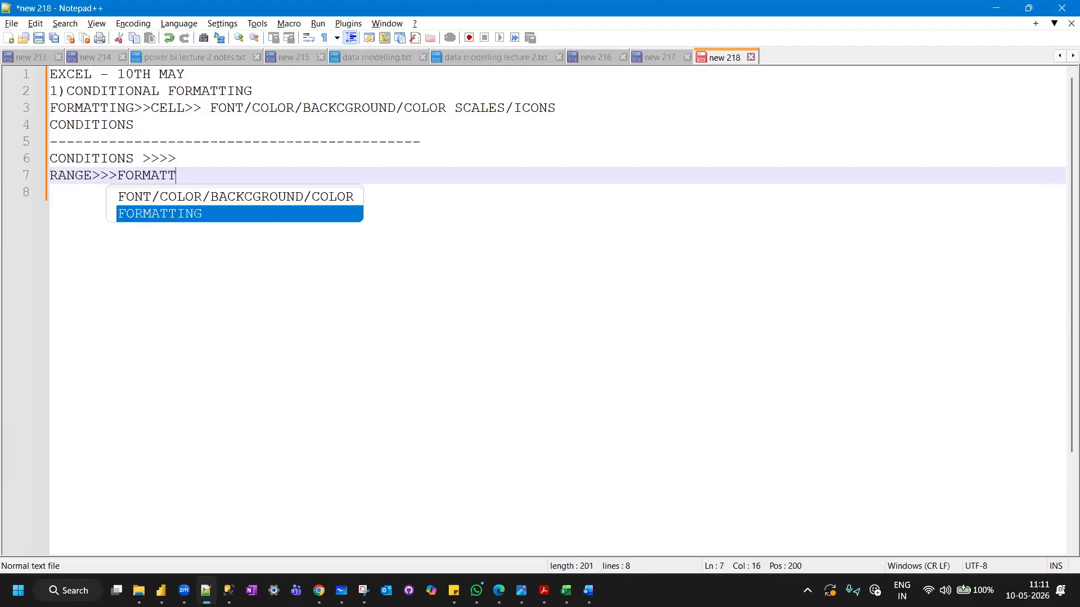
{"action": "type", "text": "ING ON THE "}
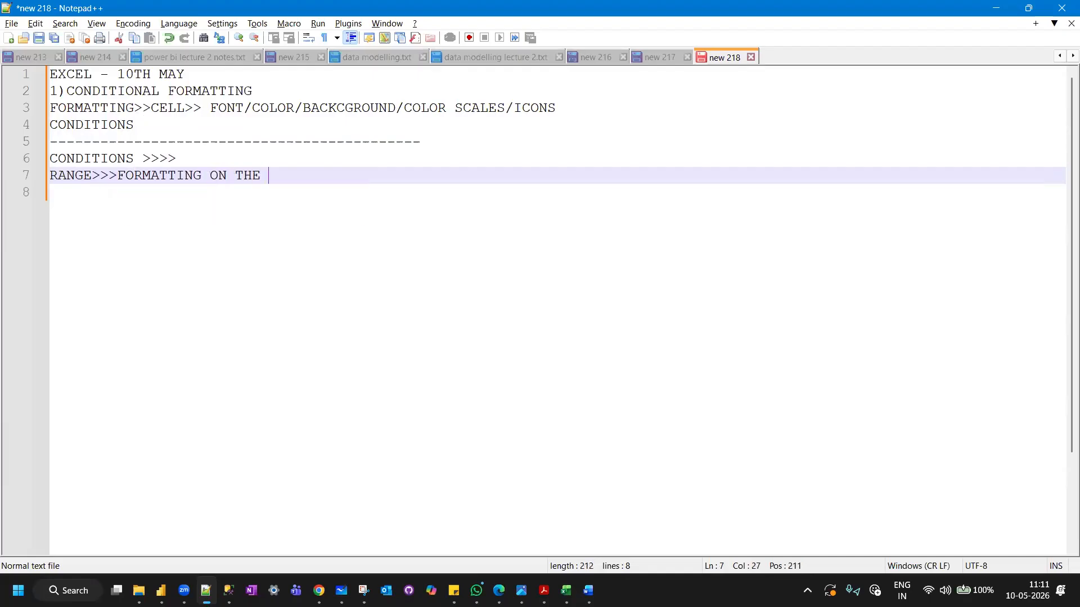
{"action": "type", "text": "RANGE OF VALUES"}
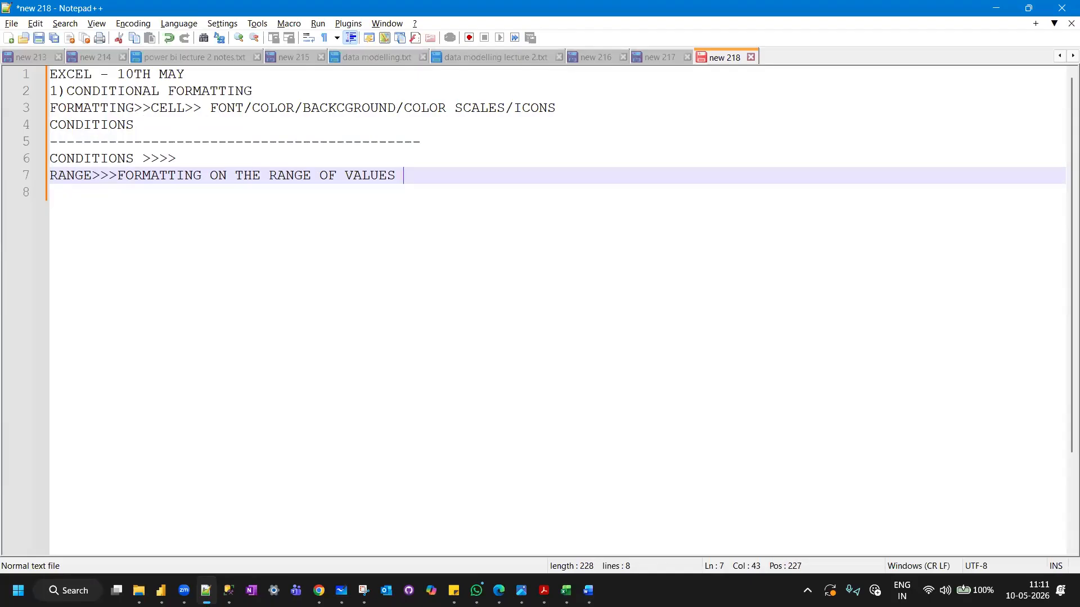
Add the line "HIGHLIGHTS CELLS THAT RE MORE IMPORTNT TO US" below the RANGE line.
{"action": "key", "text": "Return"}
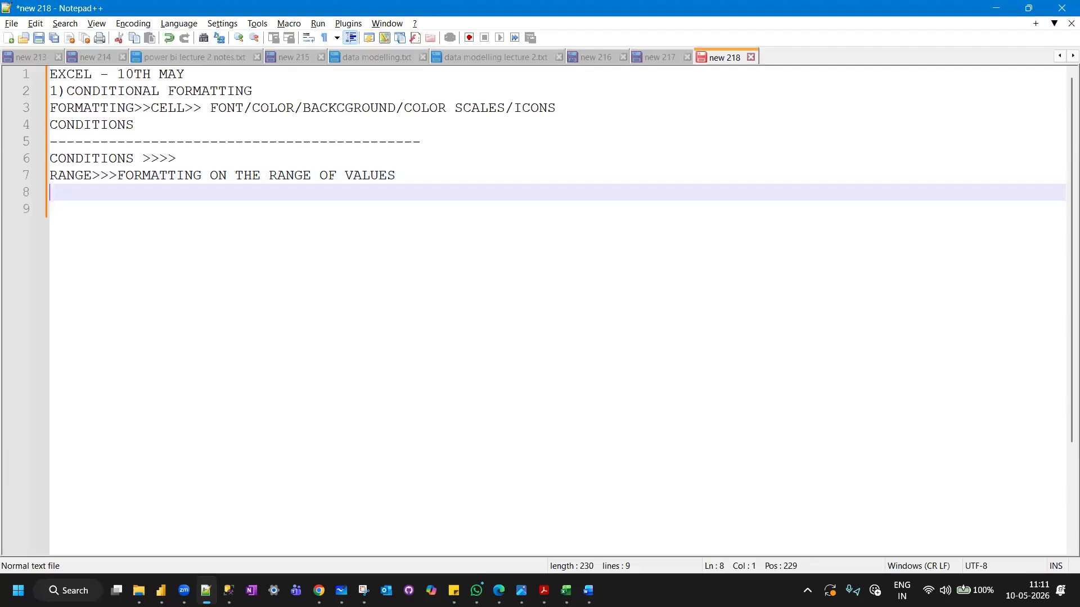
{"action": "type", "text": "HIGHLIGHTS CELLS THAT"}
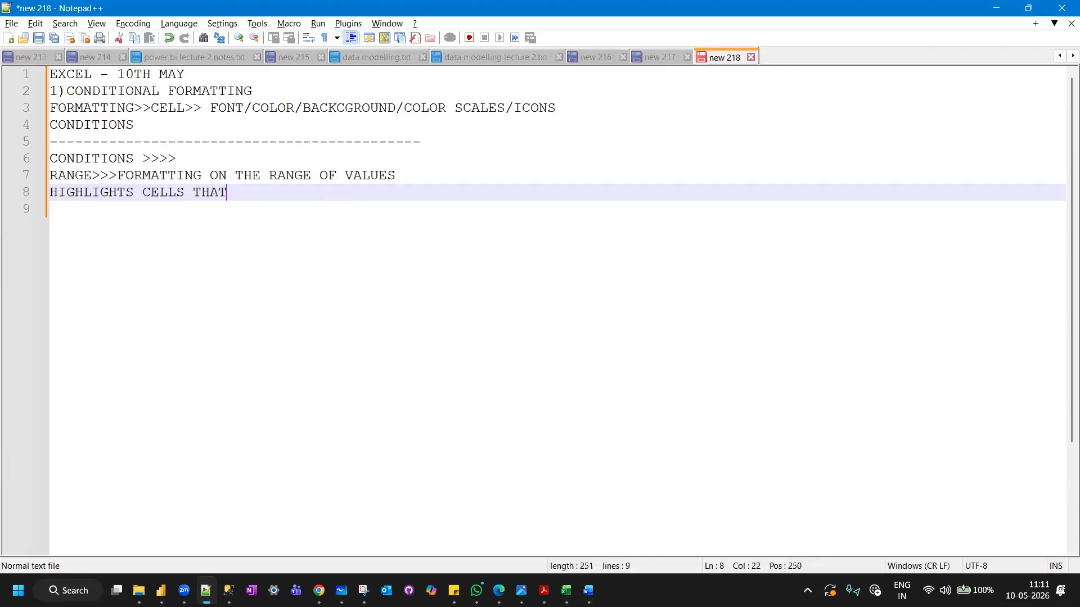
{"action": "type", "text": " RE MORE I"}
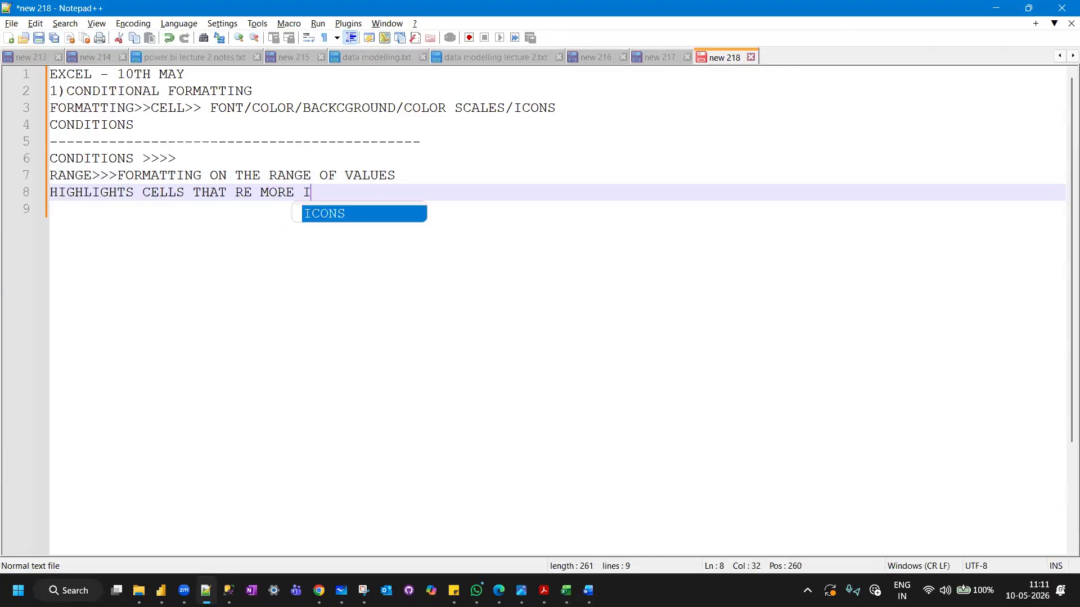
{"action": "type", "text": "MPORTNT T"}
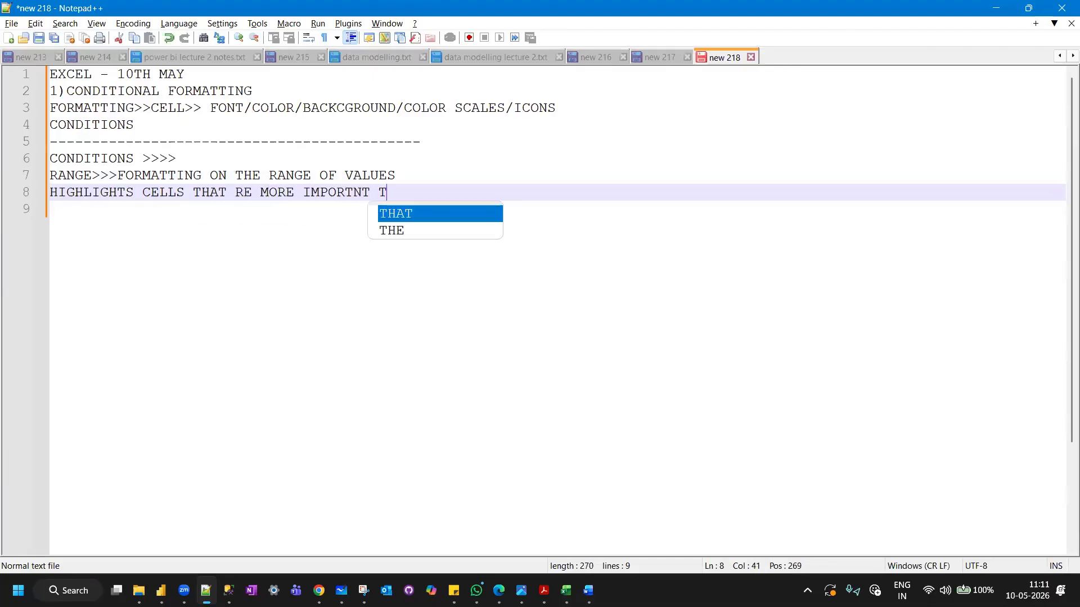
{"action": "type", "text": "O US"}
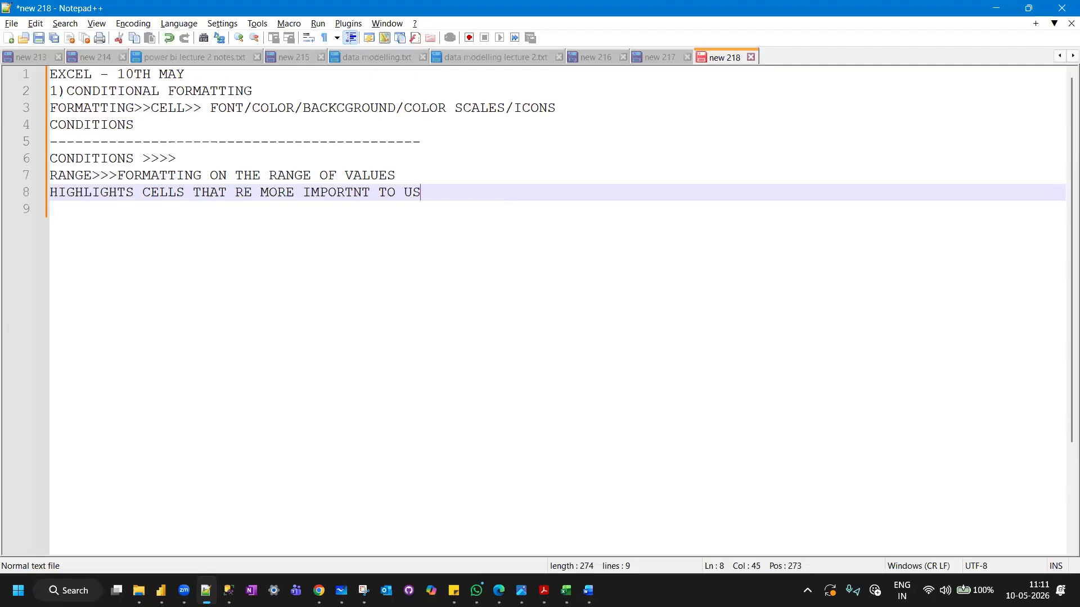
Close the notes section with a dashed separator line as long as the one above.
{"action": "key", "text": "Return"}
{"action": "type", "text": "-"}
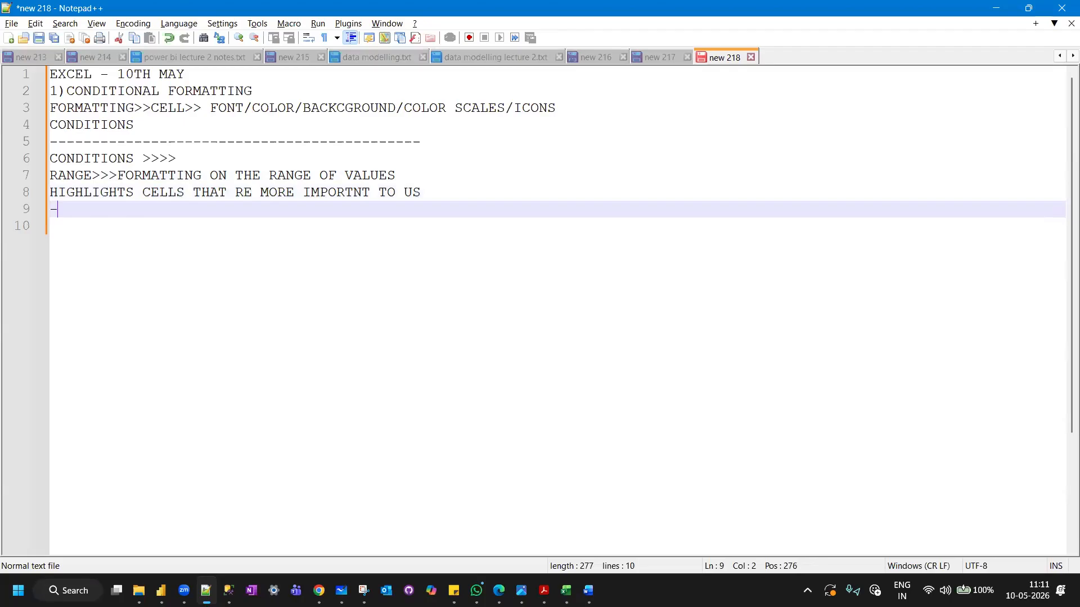
{"action": "type", "text": "-------------------------------------------"}
Switch to the pivot table data.xlsx workbook in Excel and open Sheet1 at the start of its sales table.
{"action": "mouse_move", "coordinate": [566, 591]}
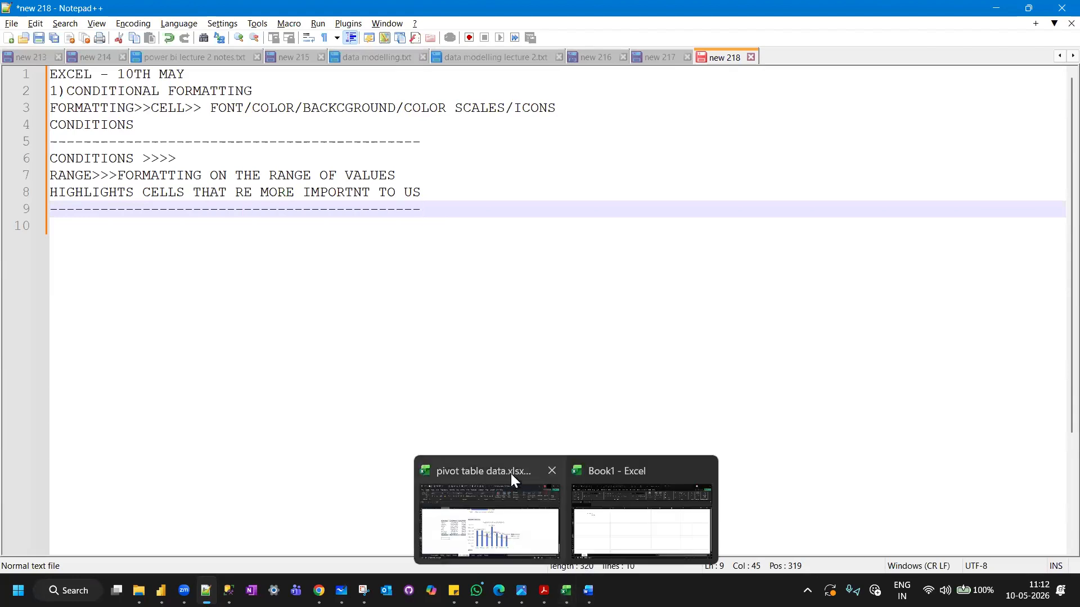
{"action": "left_click", "coordinate": [475, 471]}
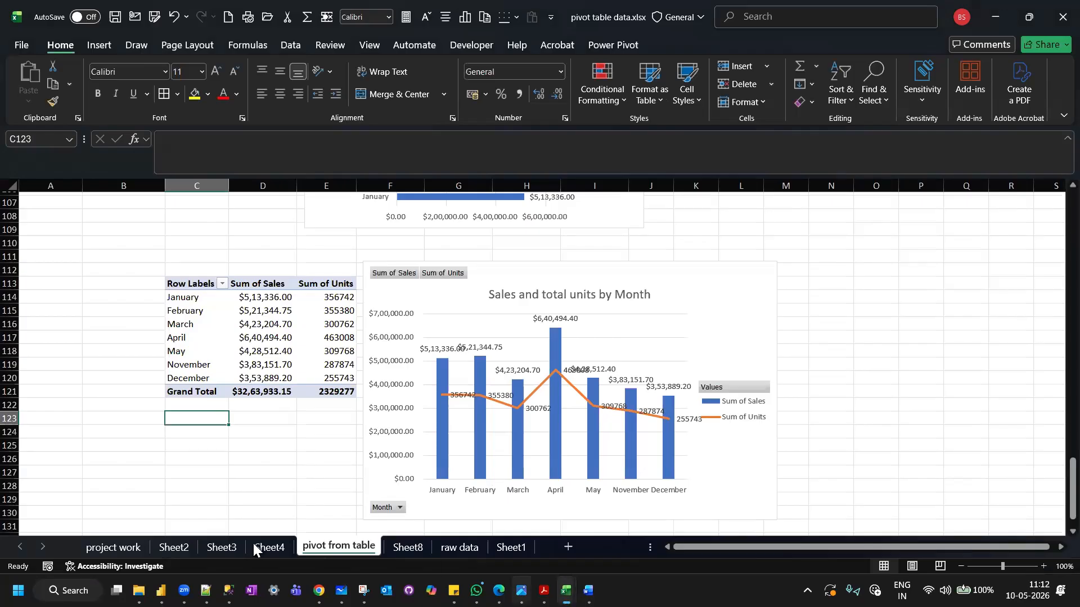
{"action": "left_click", "coordinate": [510, 546]}
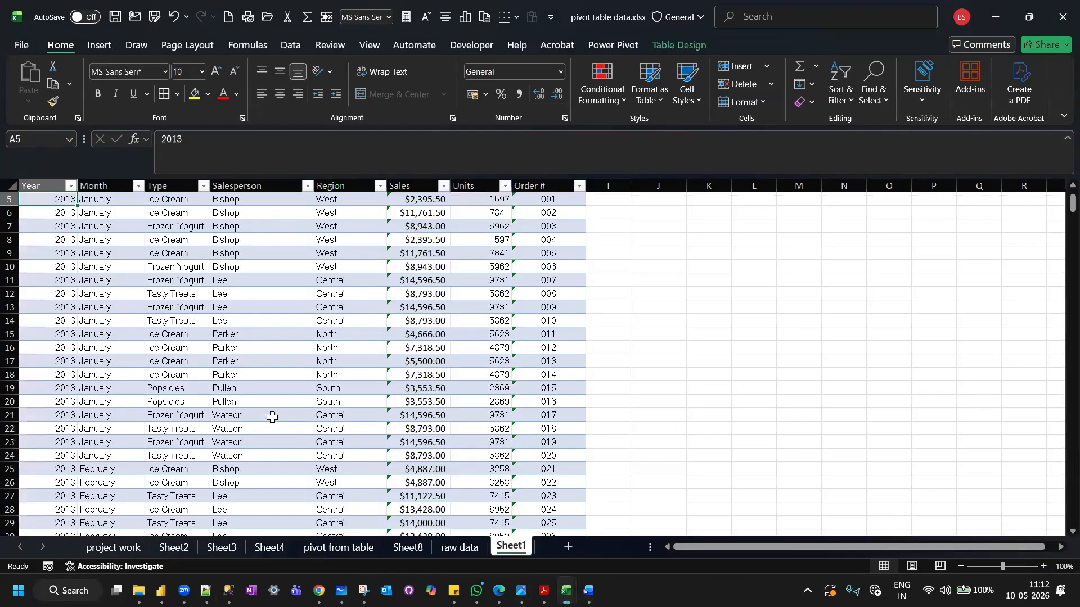
{"action": "scroll", "coordinate": [273, 417], "scroll_direction": "up", "scroll_amount": 2}
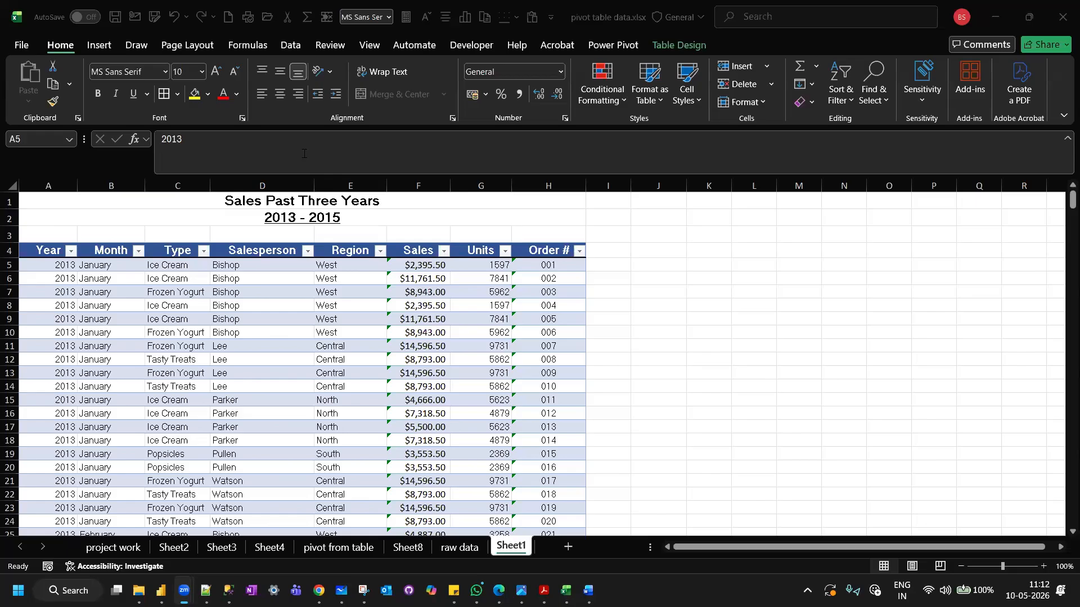
{"action": "left_click", "coordinate": [246, 268]}
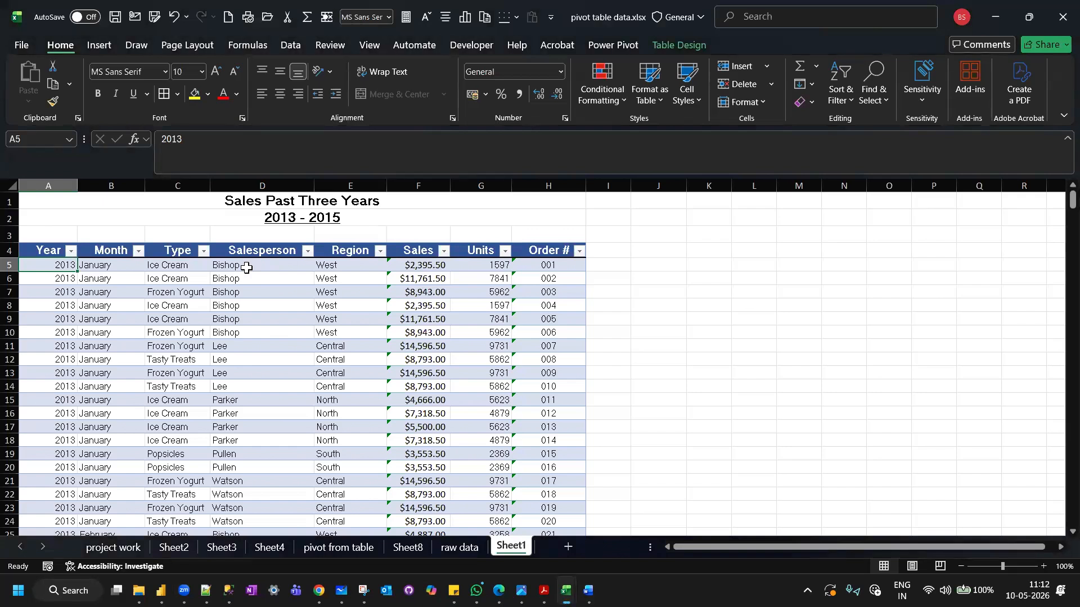
Look at Sheet2 and the pivot from table sheet, and return to Sheet1 with the sales table.
{"action": "left_click", "coordinate": [246, 268]}
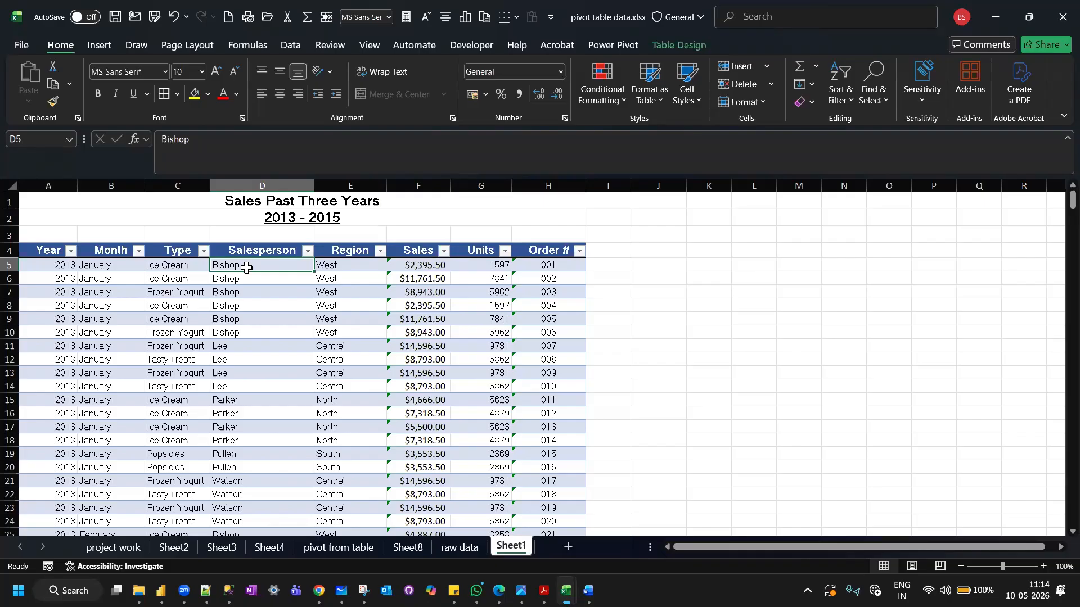
{"action": "left_click", "coordinate": [171, 547]}
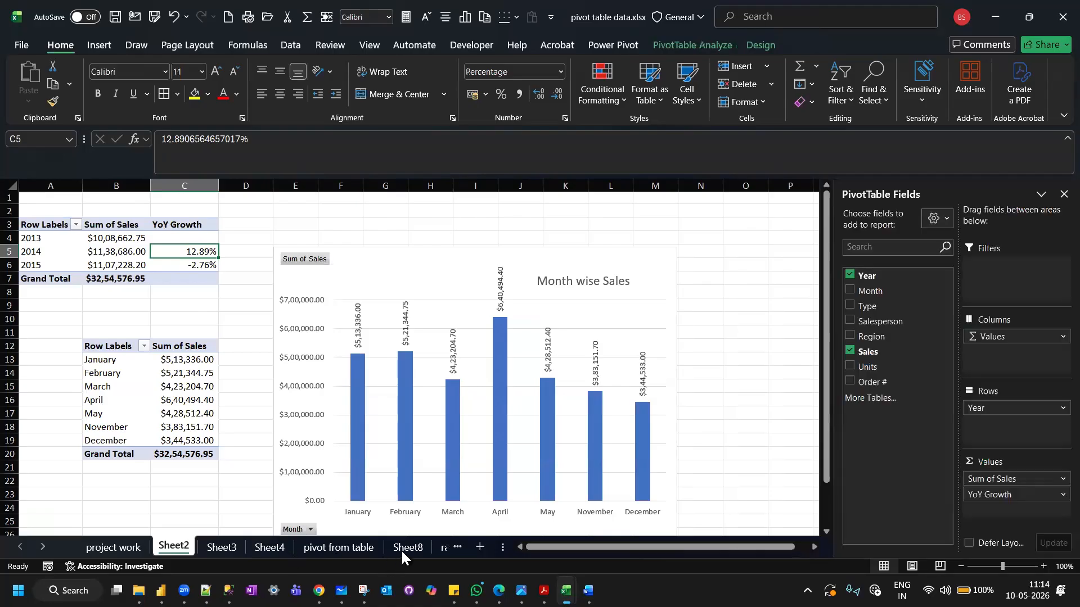
{"action": "left_click", "coordinate": [349, 547]}
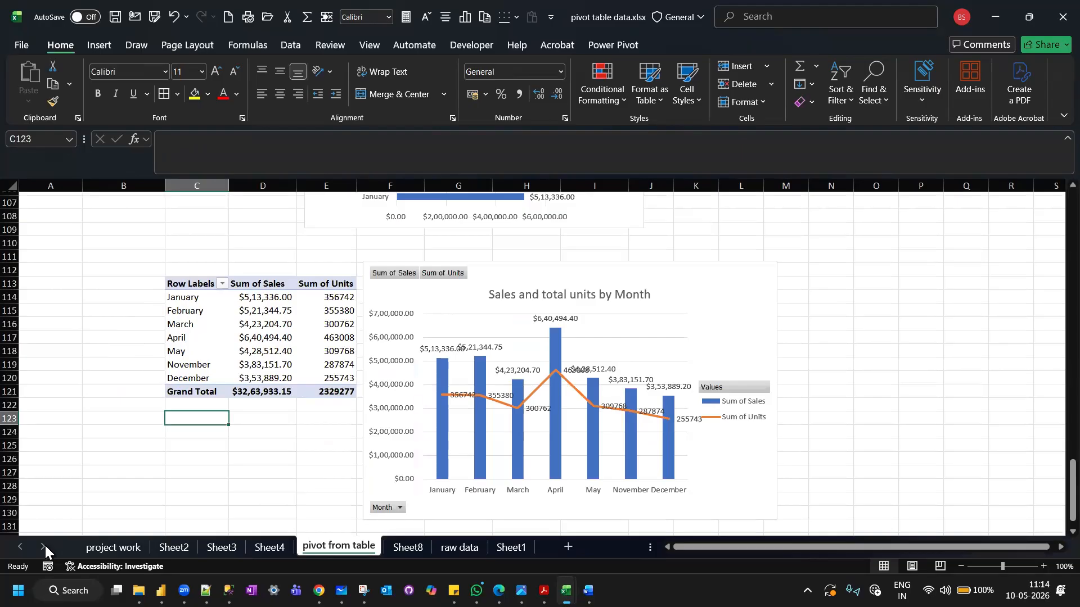
{"action": "left_click", "coordinate": [511, 548]}
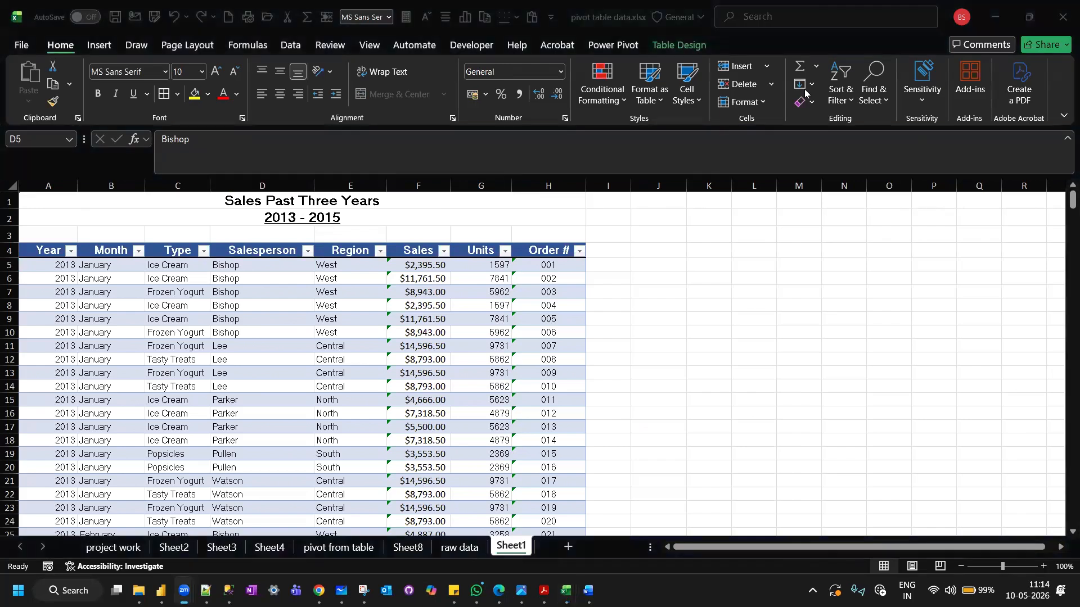
Convert the icecream_sales table on Sheet1 to a normal range and confirm the conversion.
{"action": "left_click", "coordinate": [680, 45]}
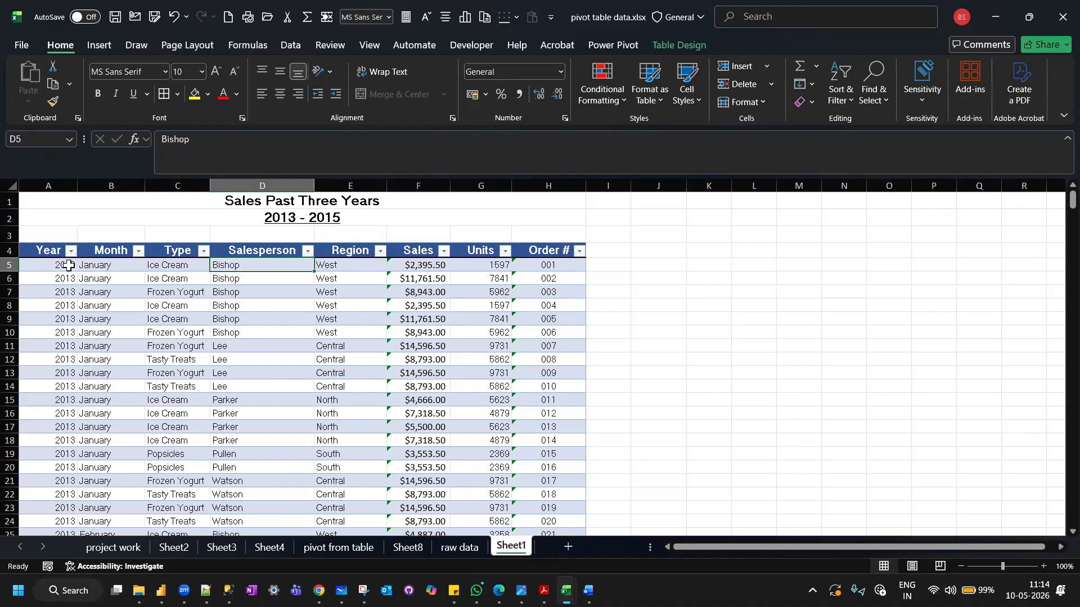
{"action": "left_click", "coordinate": [67, 266]}
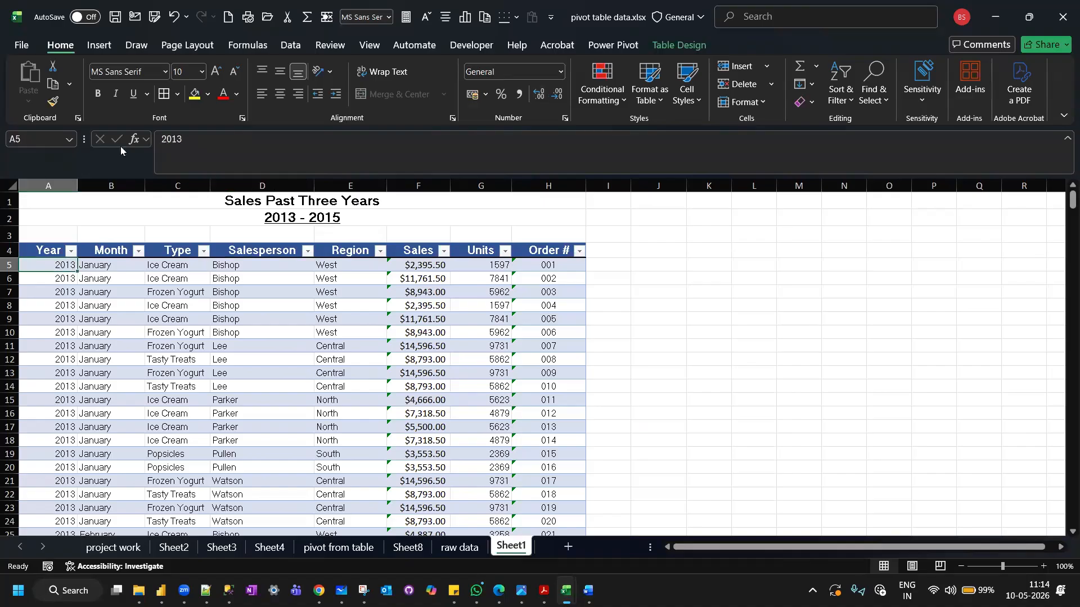
{"action": "left_click", "coordinate": [662, 41]}
{"action": "left_click", "coordinate": [139, 102]}
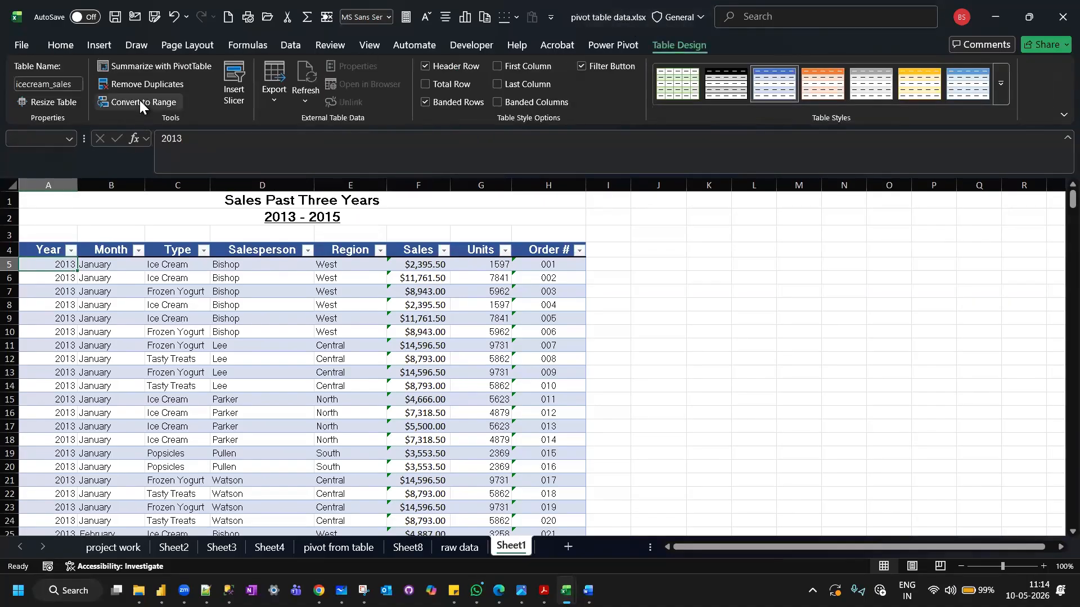
{"action": "left_click", "coordinate": [574, 324]}
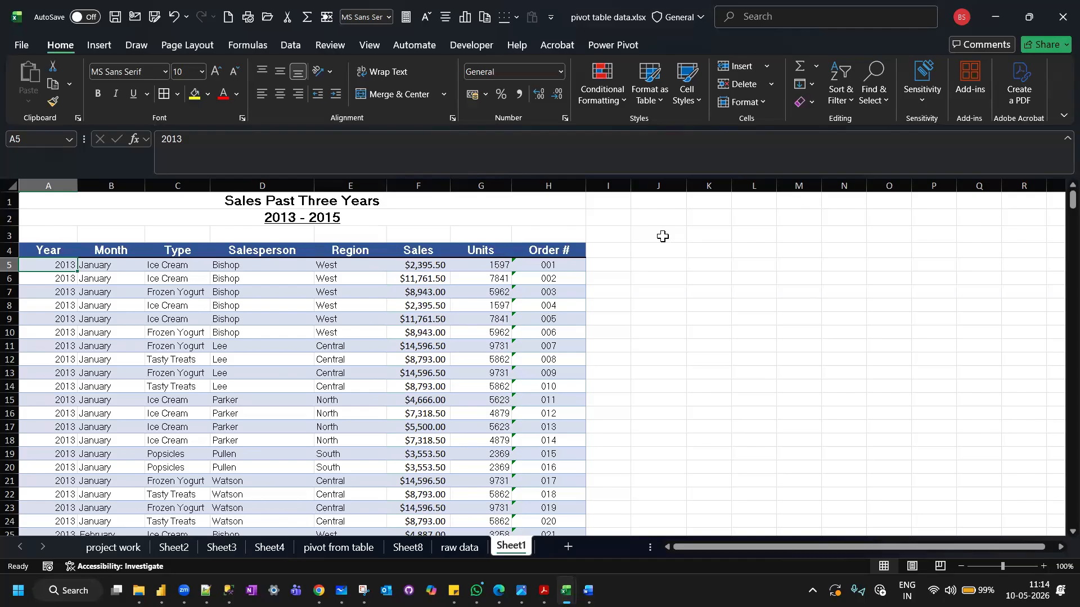
Enter the threshold value 10000 in cell J4, beside the sales data.
{"action": "left_click", "coordinate": [668, 253]}
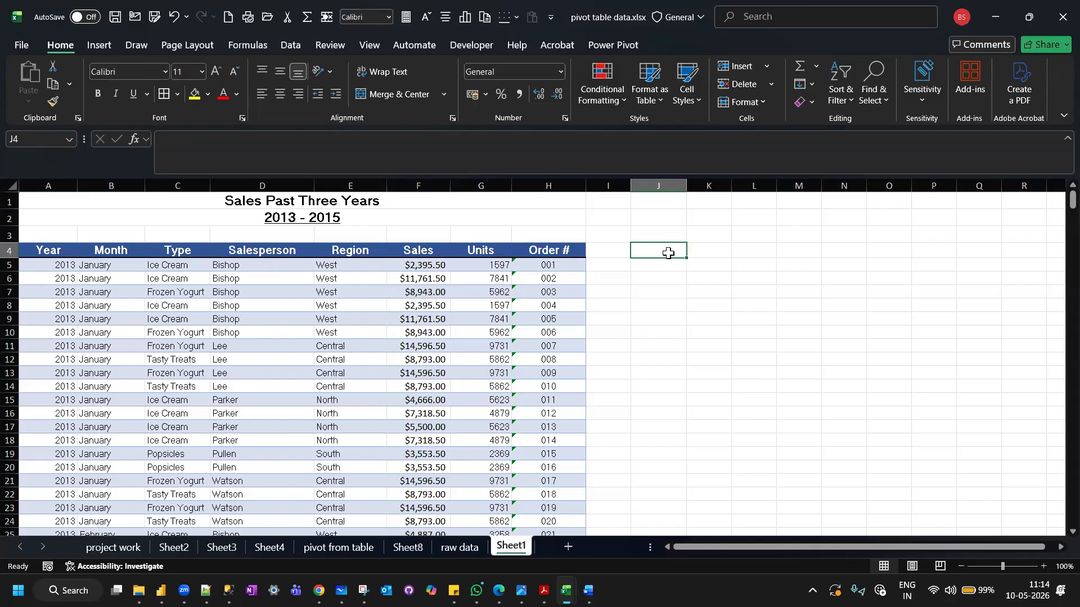
{"action": "type", "text": "10"}
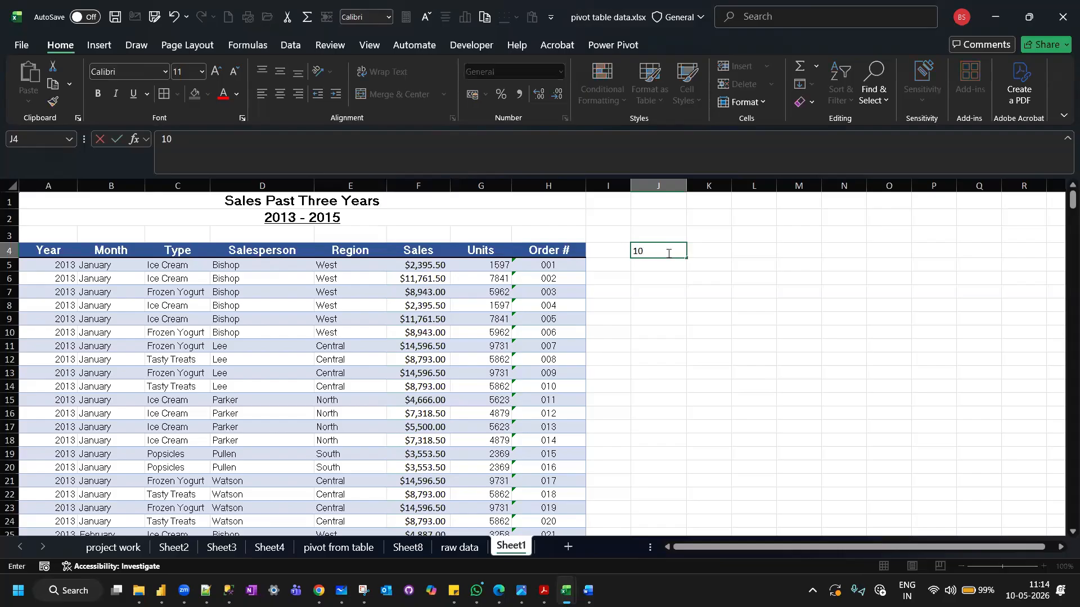
{"action": "type", "text": "000"}
Highlight all values in the Sales column, F5 to F451, that are greater than 10000 with Green Fill with Dark Green Text.
{"action": "scroll", "coordinate": [416, 269], "scroll_direction": "down", "scroll_amount": 1}
{"action": "scroll", "coordinate": [416, 270], "scroll_direction": "up", "scroll_amount": 1}
{"action": "left_click", "coordinate": [412, 265]}
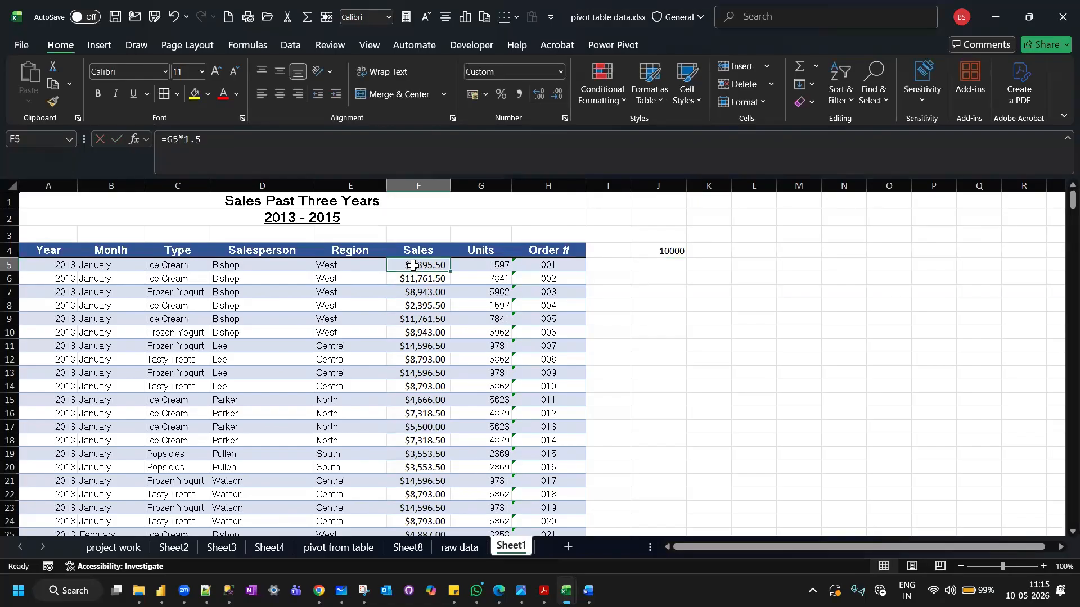
{"action": "key", "text": "ctrl+shift+Down"}
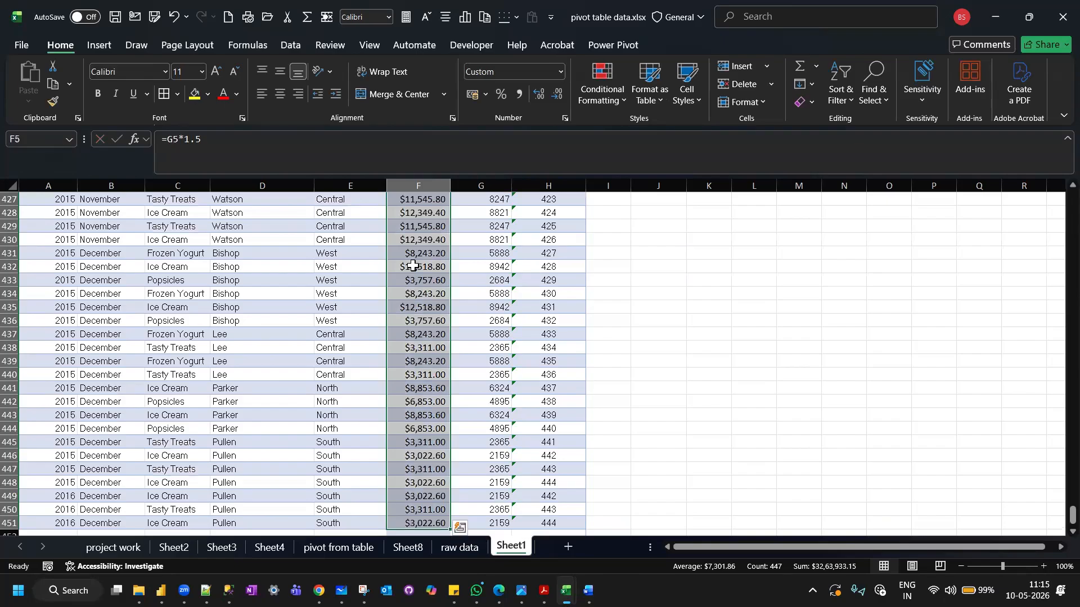
{"action": "scroll", "coordinate": [412, 266], "scroll_direction": "up", "scroll_amount": 18}
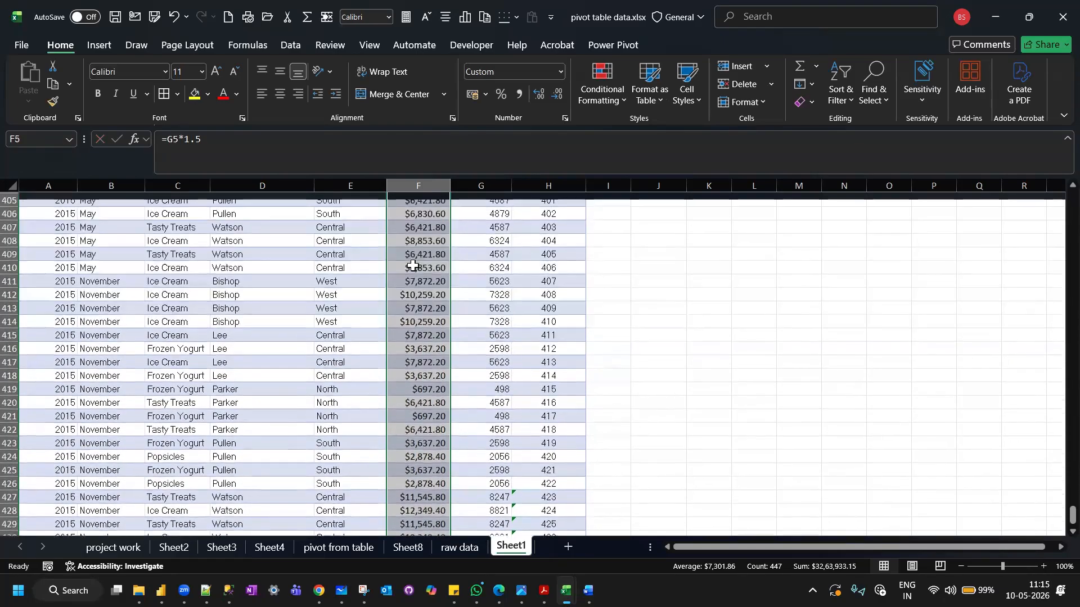
{"action": "scroll", "coordinate": [412, 265], "scroll_direction": "up", "scroll_amount": 20}
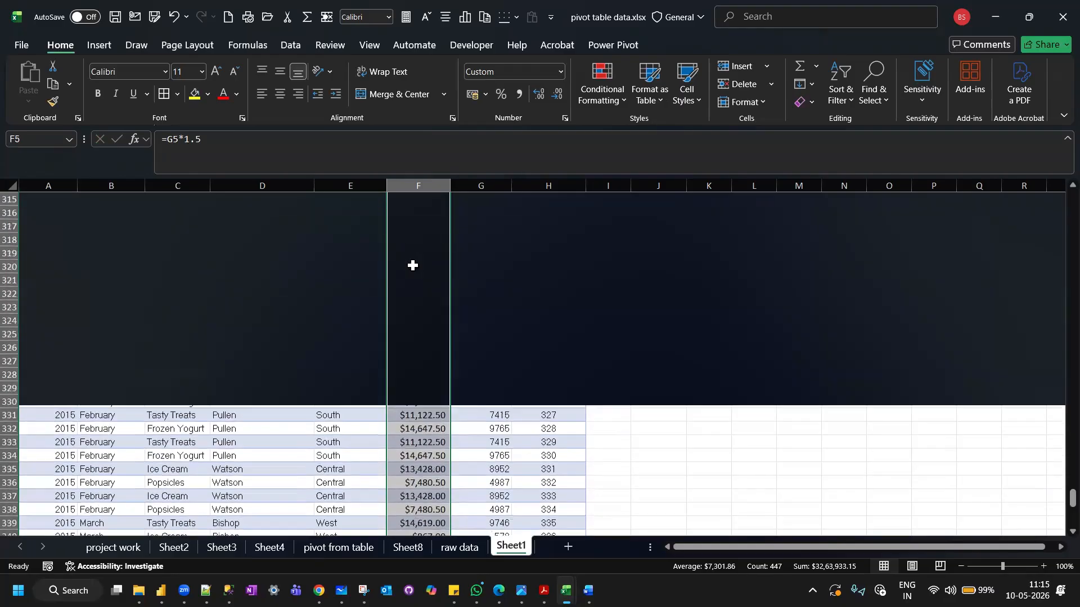
{"action": "scroll", "coordinate": [412, 265], "scroll_direction": "up", "scroll_amount": 11}
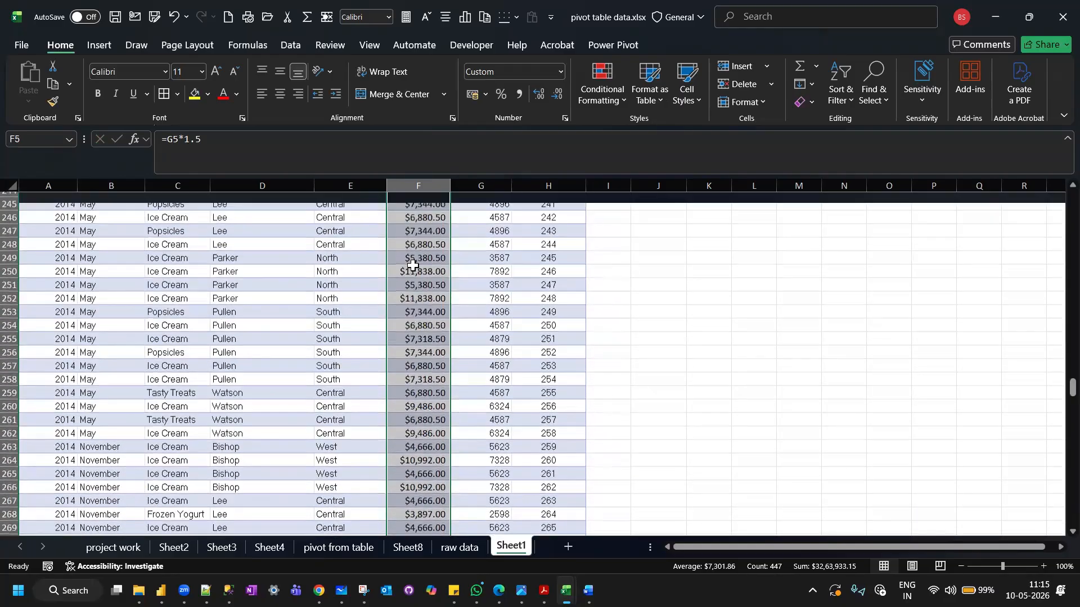
{"action": "scroll", "coordinate": [412, 266], "scroll_direction": "up", "scroll_amount": 18}
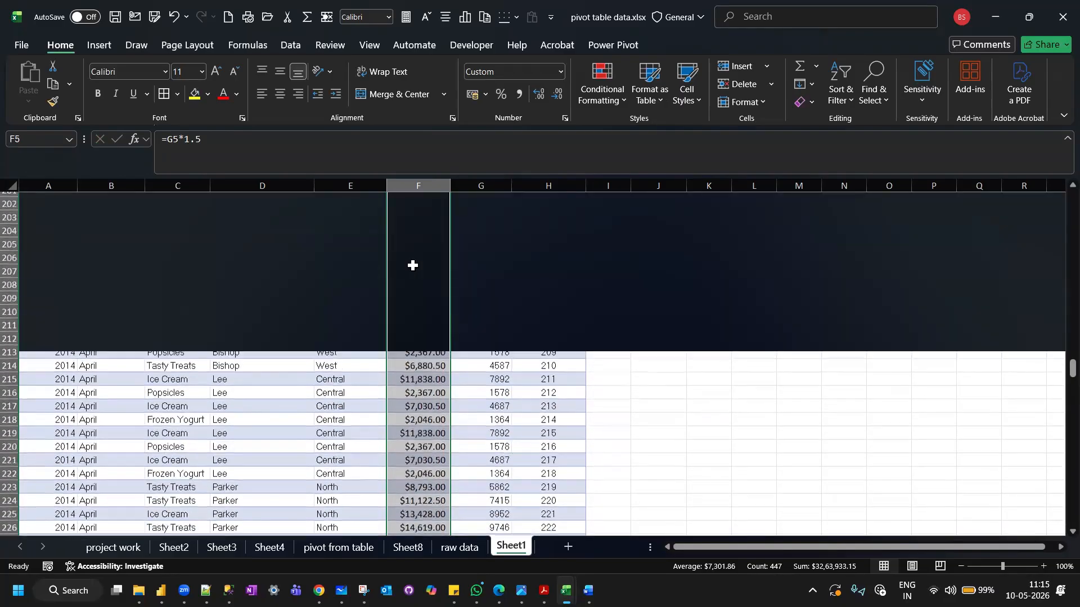
{"action": "scroll", "coordinate": [412, 265], "scroll_direction": "up", "scroll_amount": 6}
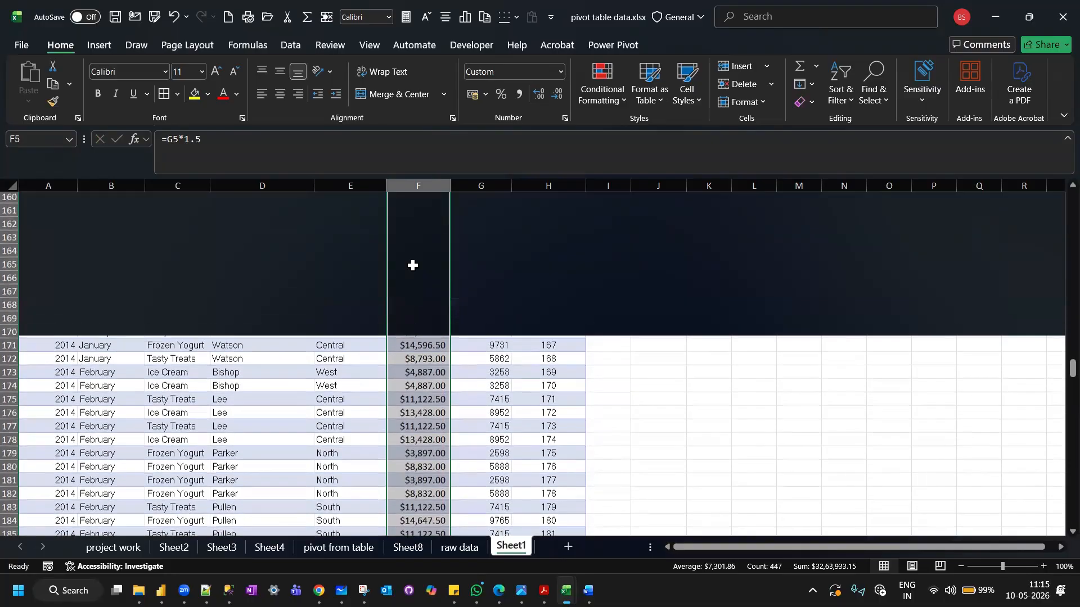
{"action": "scroll", "coordinate": [412, 265], "scroll_direction": "up", "scroll_amount": 20}
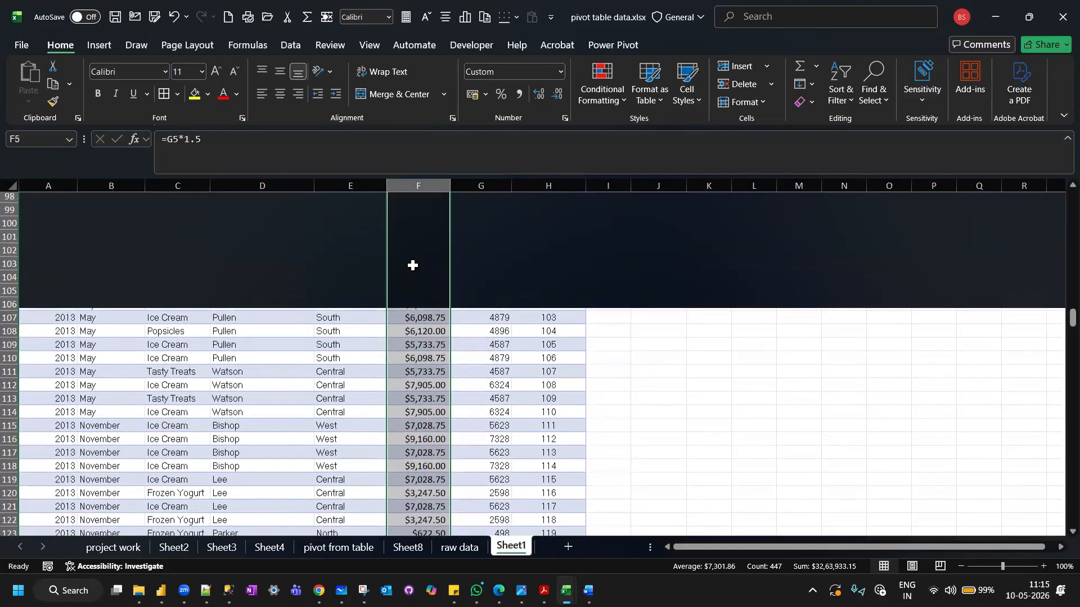
{"action": "scroll", "coordinate": [412, 266], "scroll_direction": "up", "scroll_amount": 20}
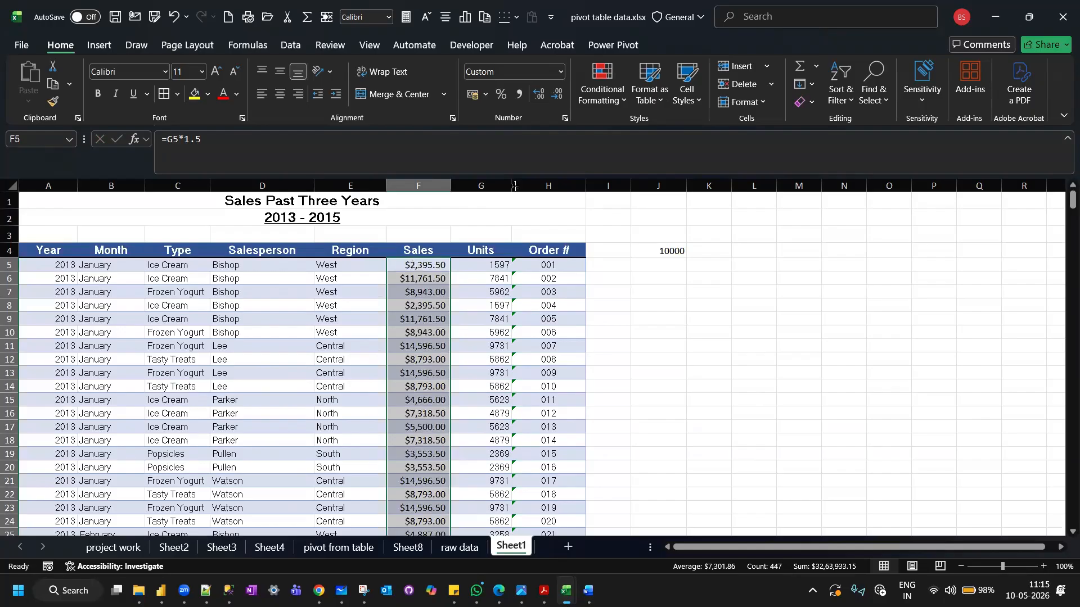
{"action": "left_click", "coordinate": [619, 102]}
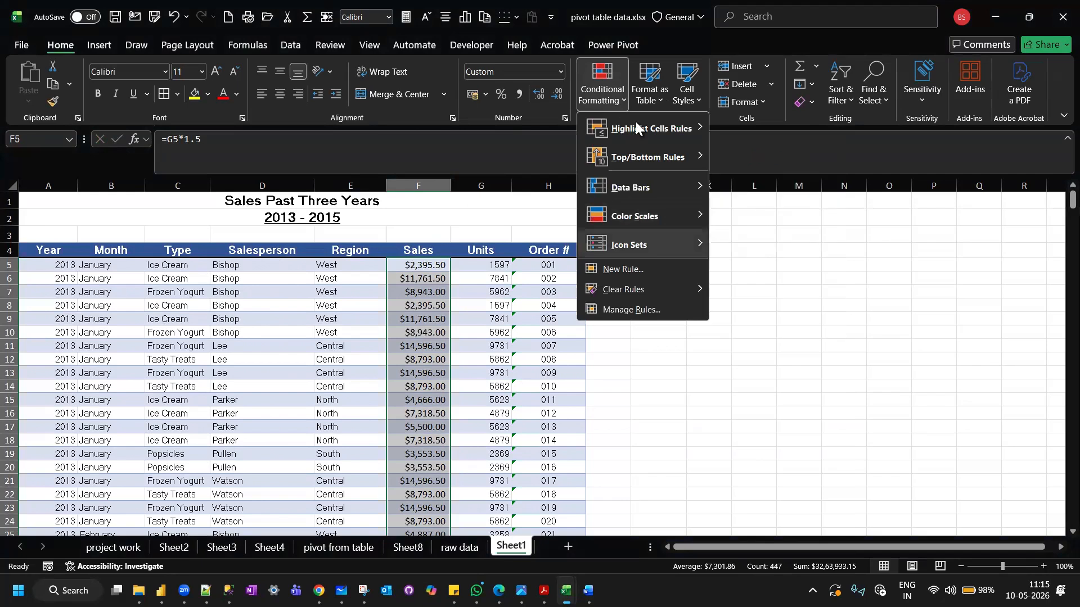
{"action": "mouse_move", "coordinate": [633, 130]}
{"action": "mouse_move", "coordinate": [699, 128]}
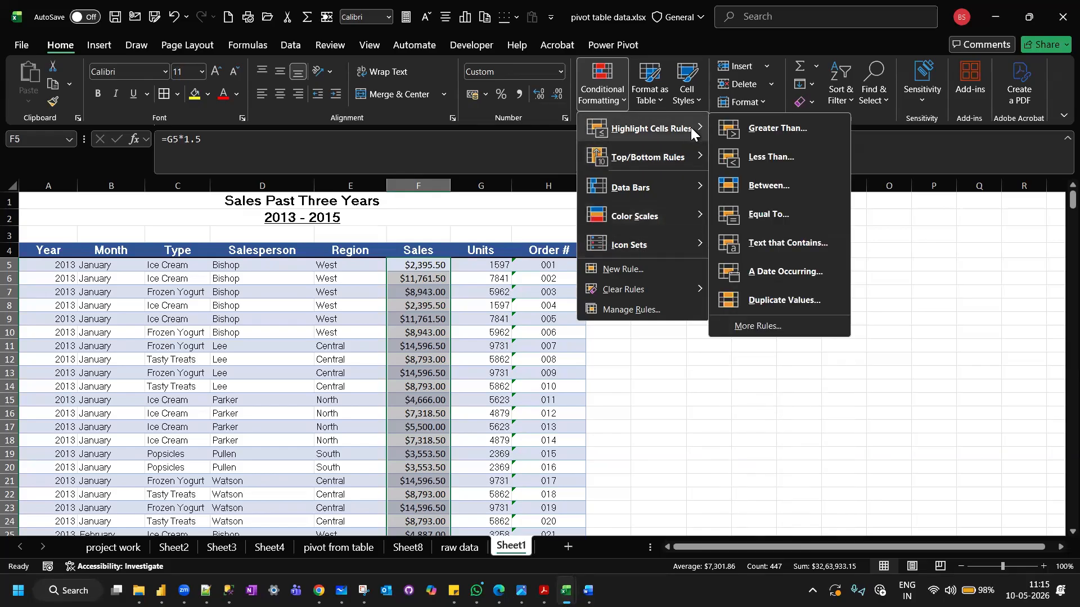
{"action": "left_click", "coordinate": [786, 133]}
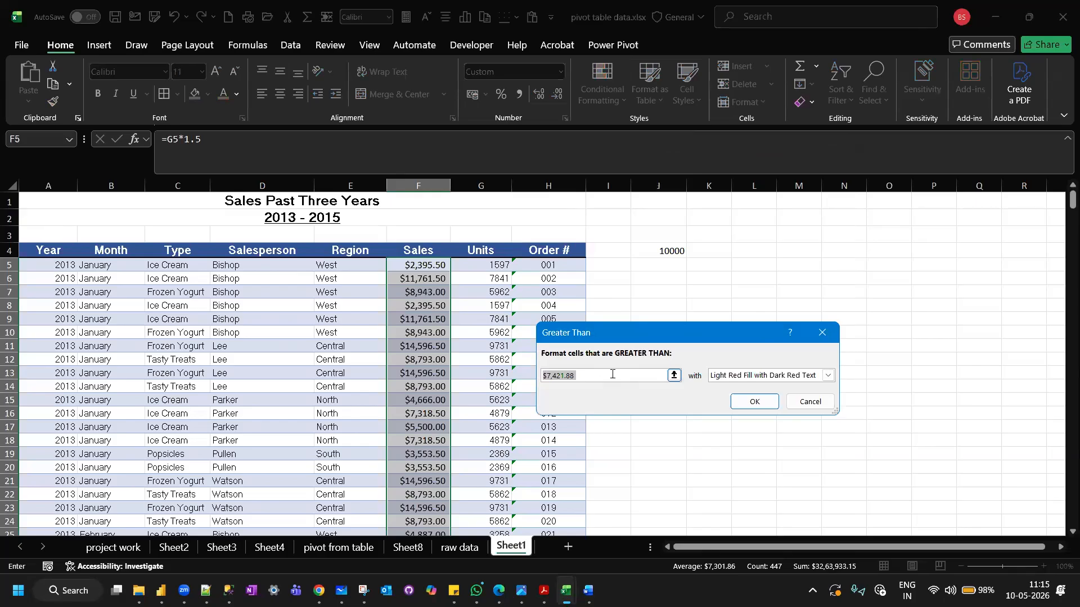
{"action": "type", "text": "10000"}
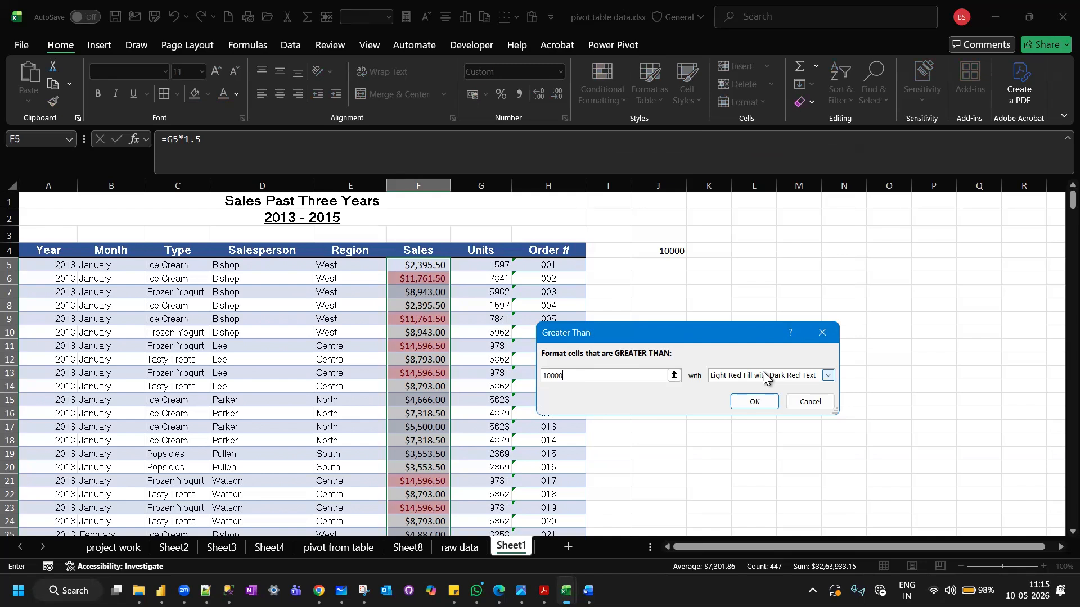
{"action": "left_click", "coordinate": [828, 374]}
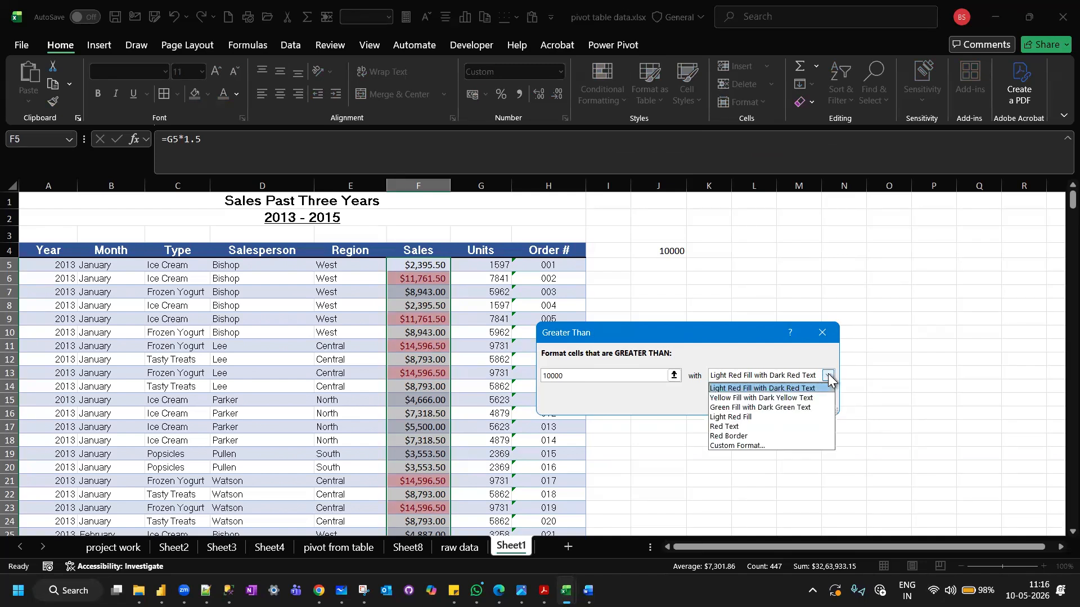
{"action": "left_click", "coordinate": [748, 407]}
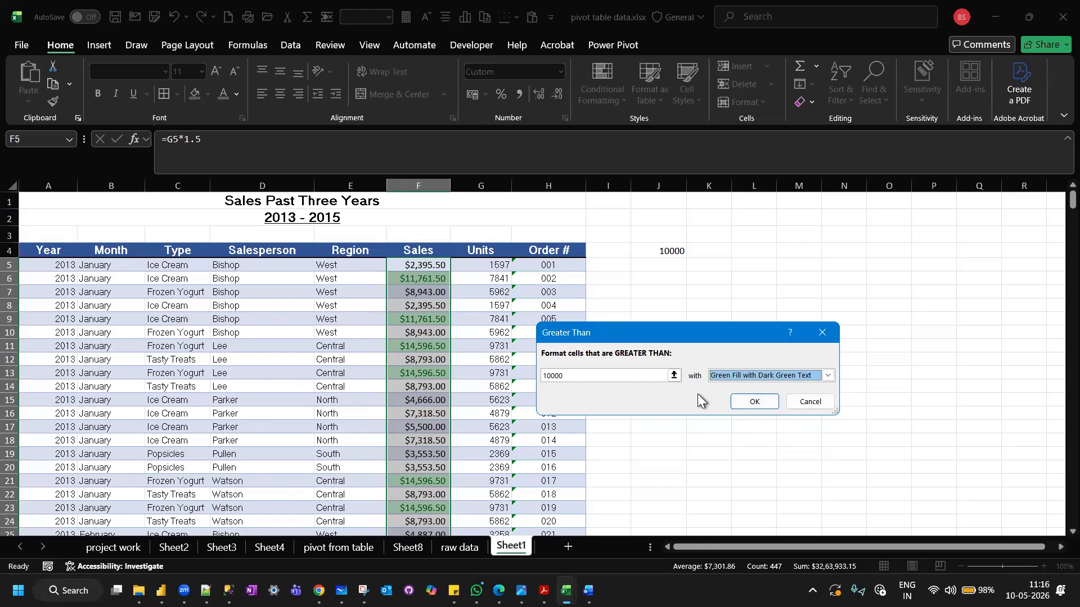
{"action": "left_click", "coordinate": [738, 401]}
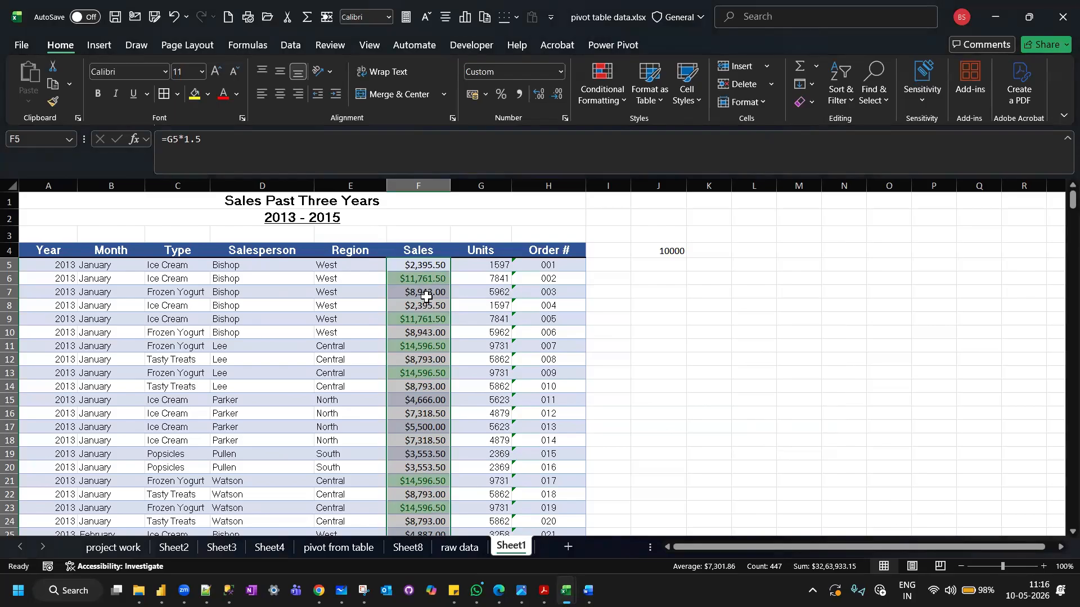
{"action": "left_click", "coordinate": [419, 278]}
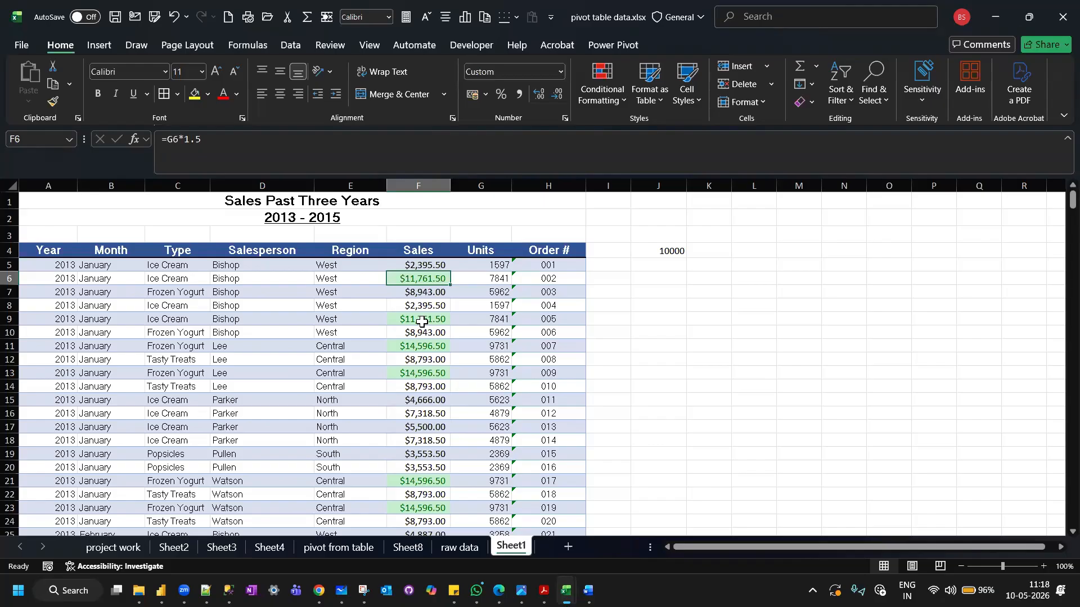
Highlight all values in the Sales column, F5 to F451, that are less than 10000 with Light Red Fill with Dark Red Text.
{"action": "key", "text": "alt+Tab"}
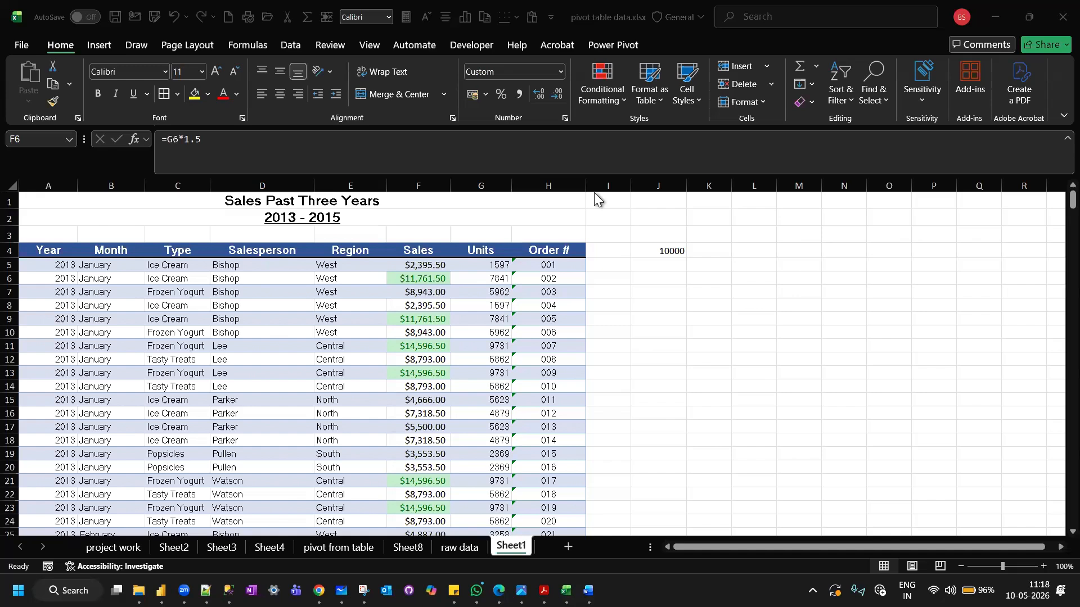
{"action": "left_click", "coordinate": [413, 262]}
{"action": "left_click", "coordinate": [413, 263]}
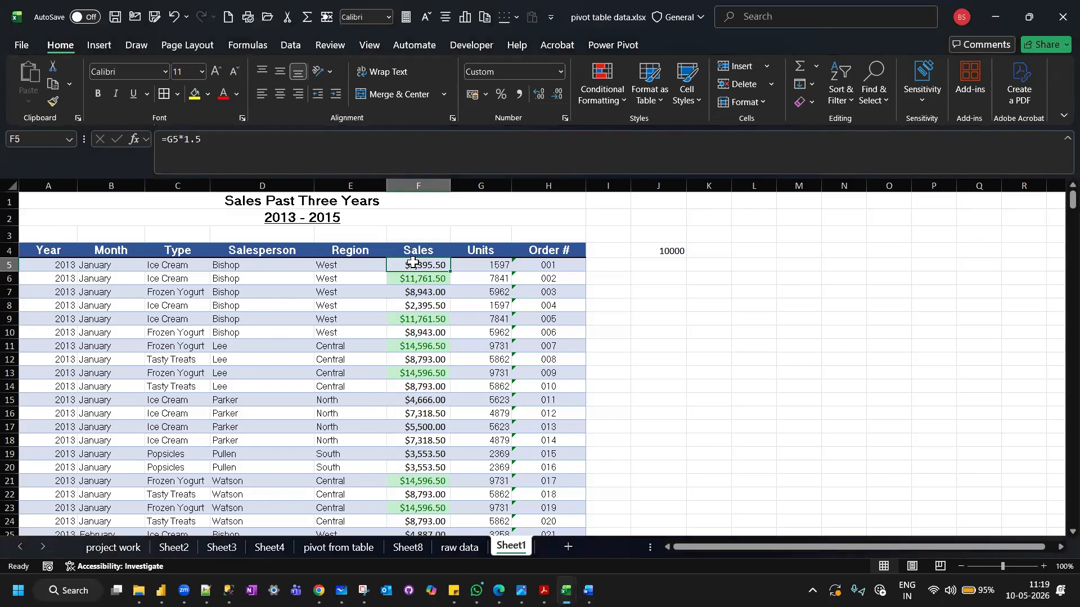
{"action": "key", "text": "ctrl+shift+Down"}
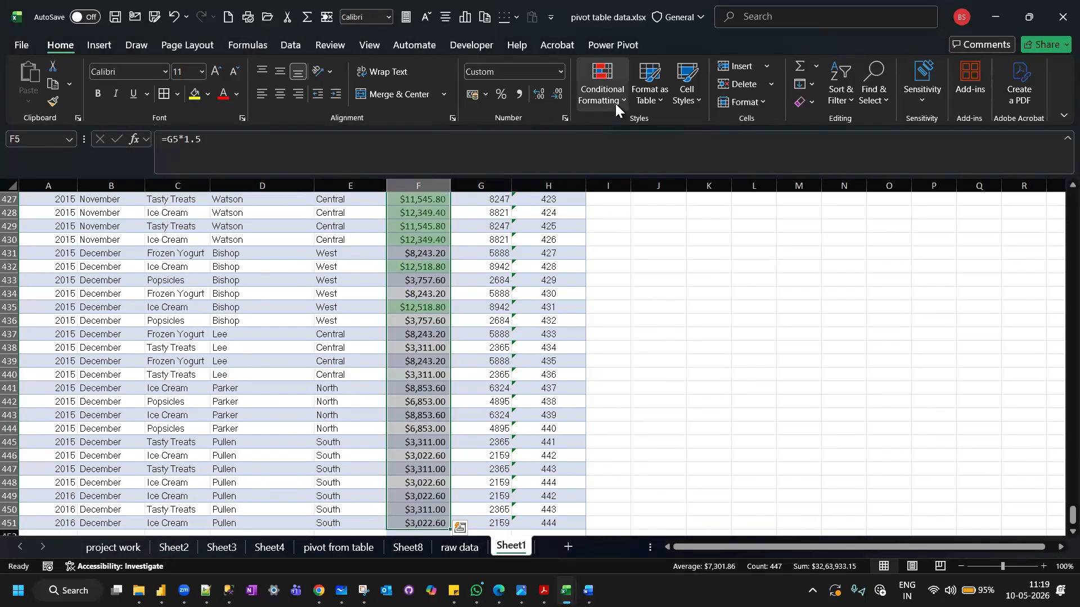
{"action": "left_click", "coordinate": [616, 103]}
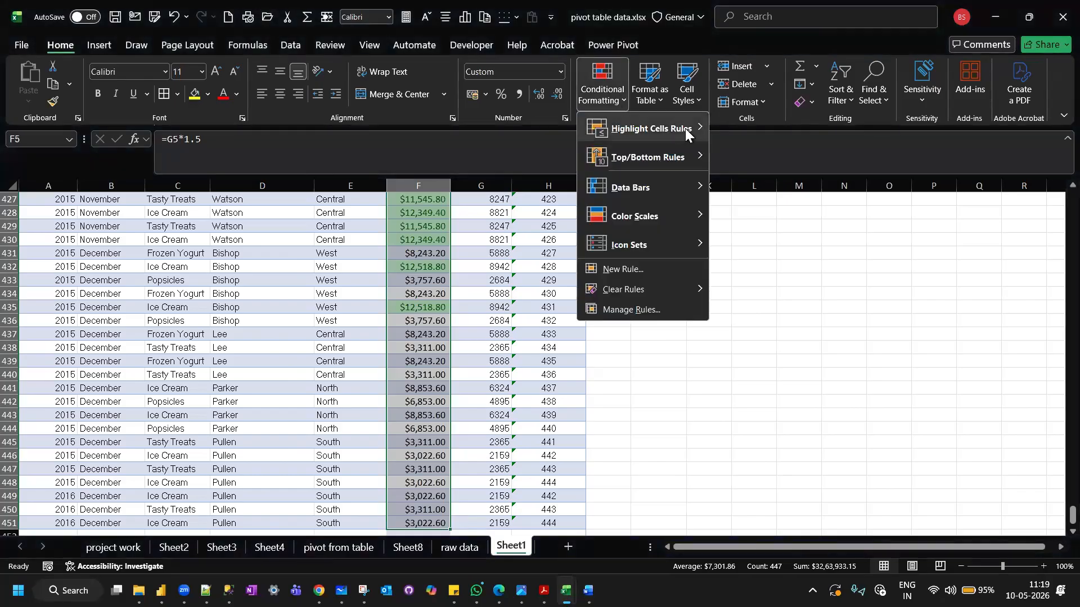
{"action": "mouse_move", "coordinate": [683, 128]}
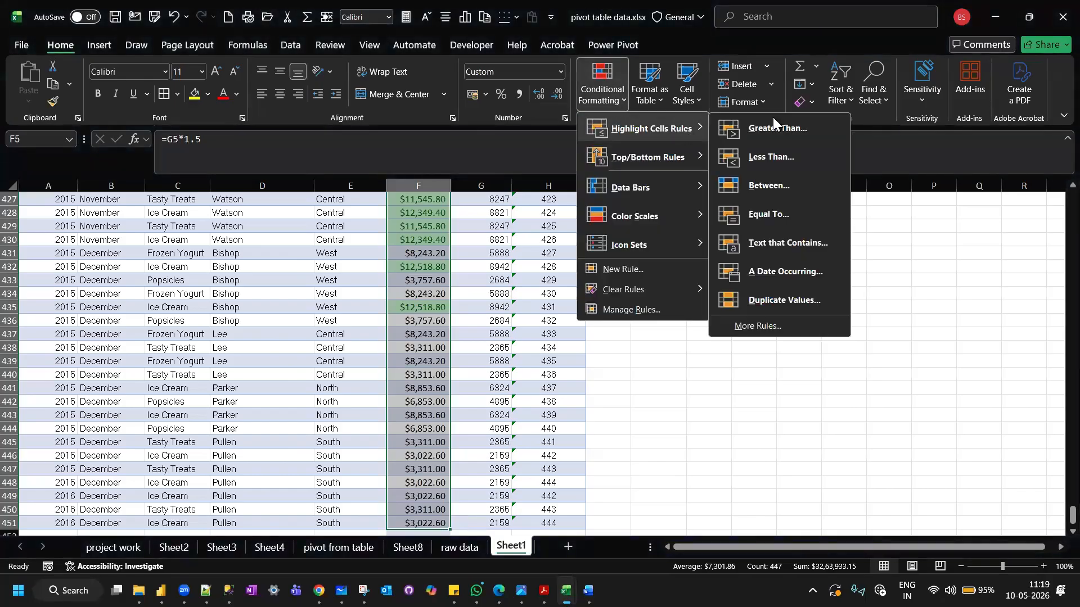
{"action": "left_click", "coordinate": [778, 161]}
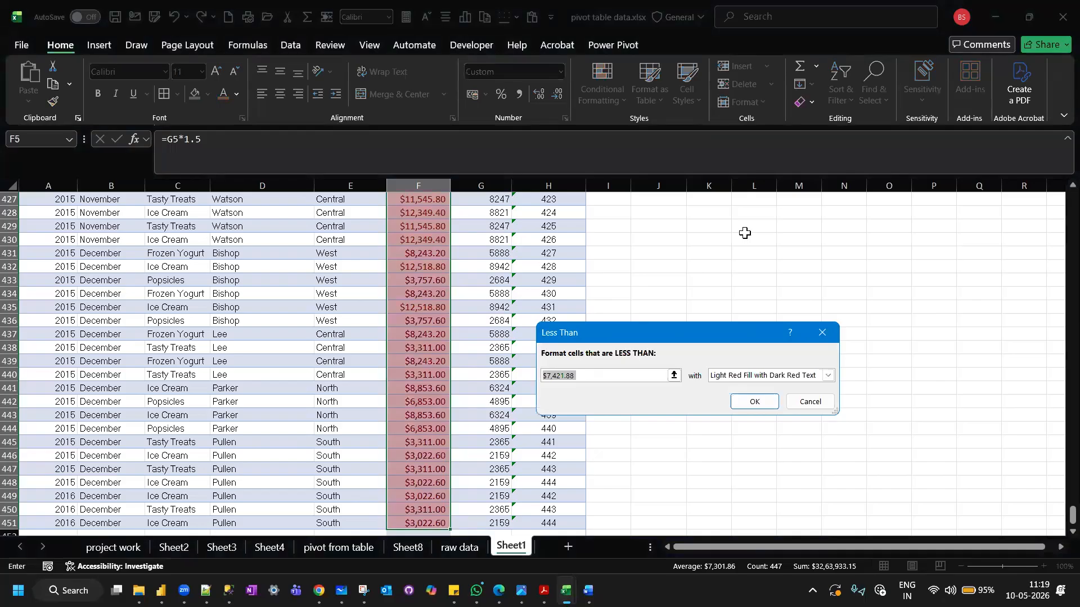
{"action": "type", "text": "100000"}
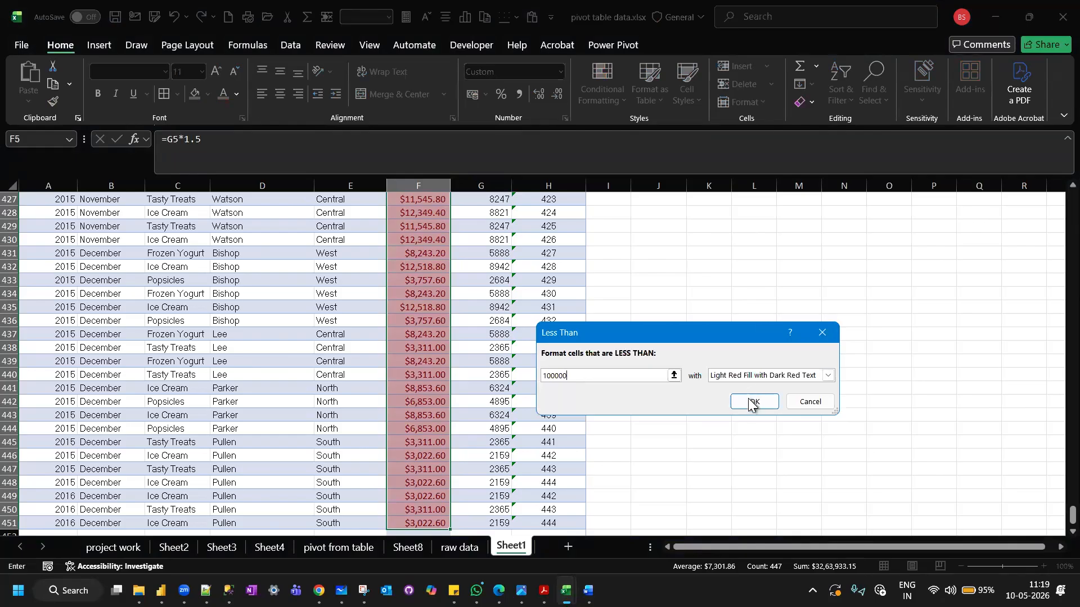
{"action": "key", "text": "BackSpace"}
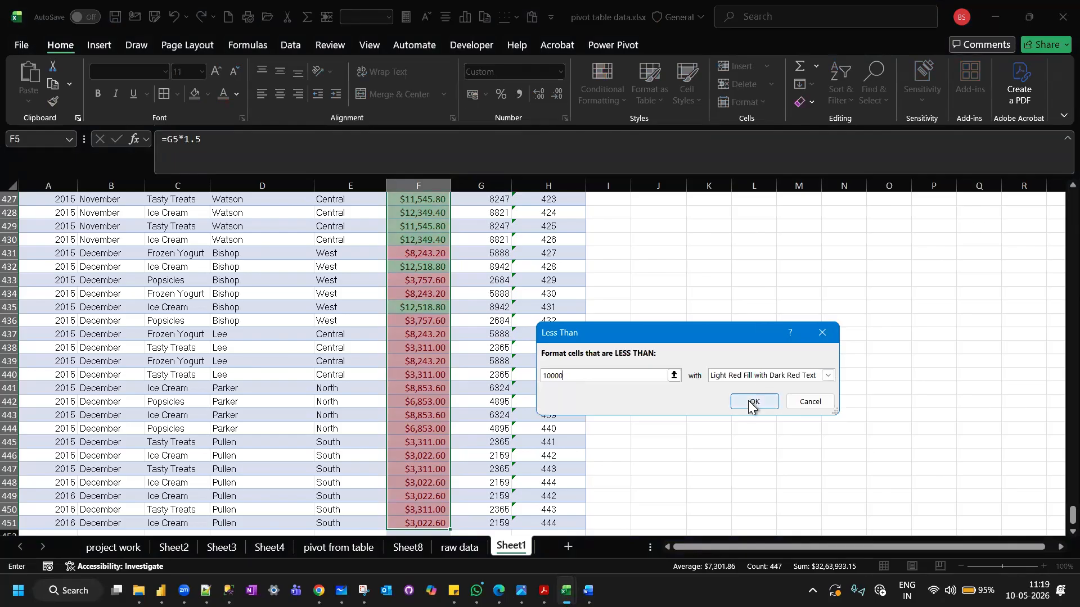
{"action": "left_click", "coordinate": [749, 402]}
{"action": "scroll", "coordinate": [432, 353], "scroll_direction": "up", "scroll_amount": 3}
{"action": "scroll", "coordinate": [432, 353], "scroll_direction": "up", "scroll_amount": 20}
{"action": "scroll", "coordinate": [432, 354], "scroll_direction": "up", "scroll_amount": 20}
{"action": "scroll", "coordinate": [433, 353], "scroll_direction": "up", "scroll_amount": 15}
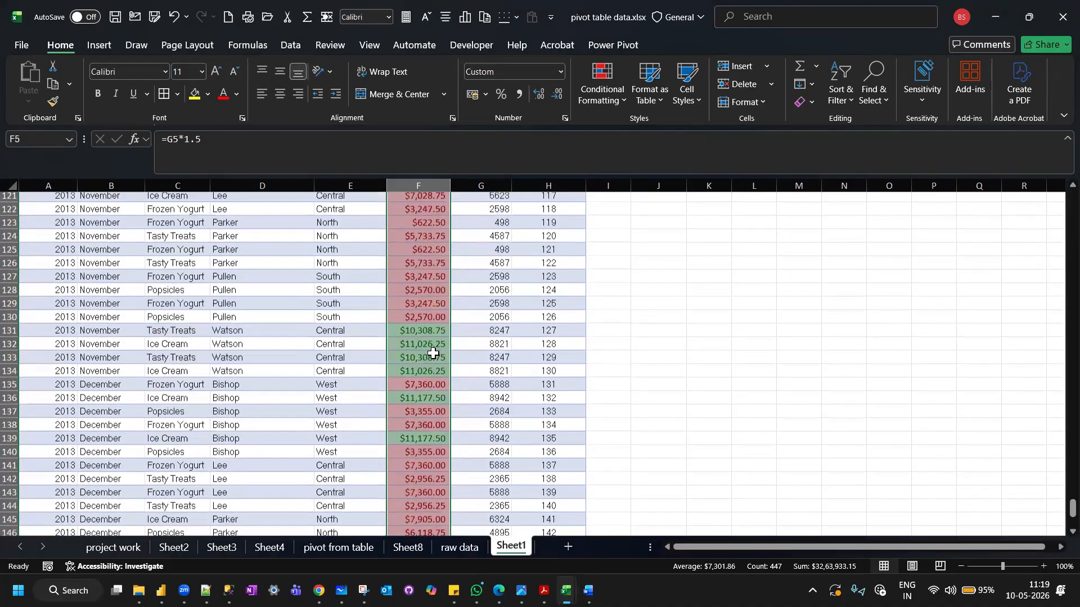
{"action": "scroll", "coordinate": [432, 353], "scroll_direction": "up", "scroll_amount": 20}
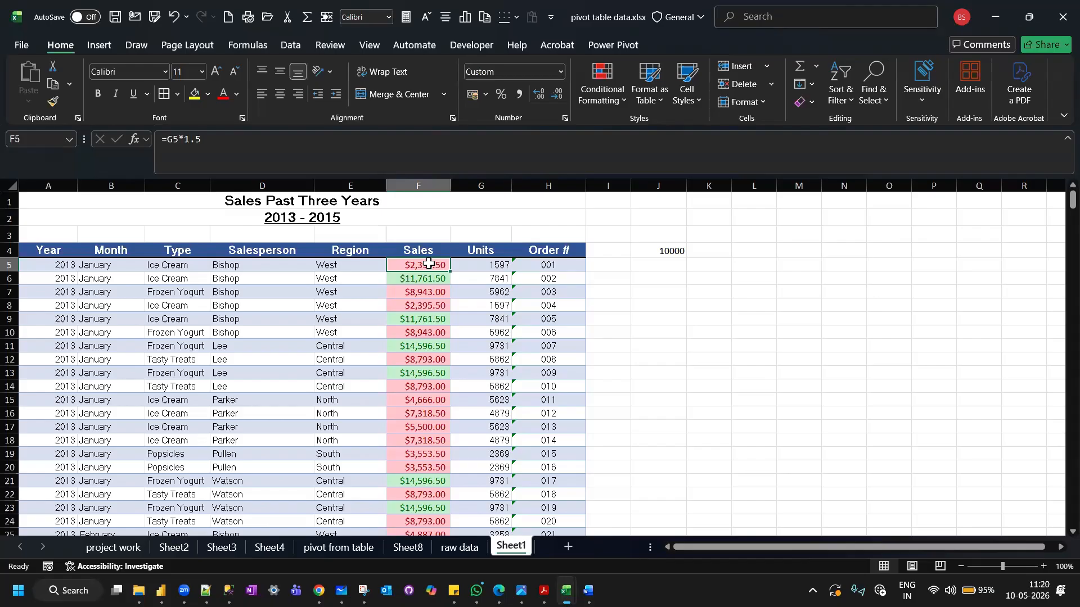
Highlight the cells in the Type column, C5 to C451, that contain the text Ice Cream with Yellow Fill with Dark Yellow Text.
{"action": "left_click", "coordinate": [619, 102]}
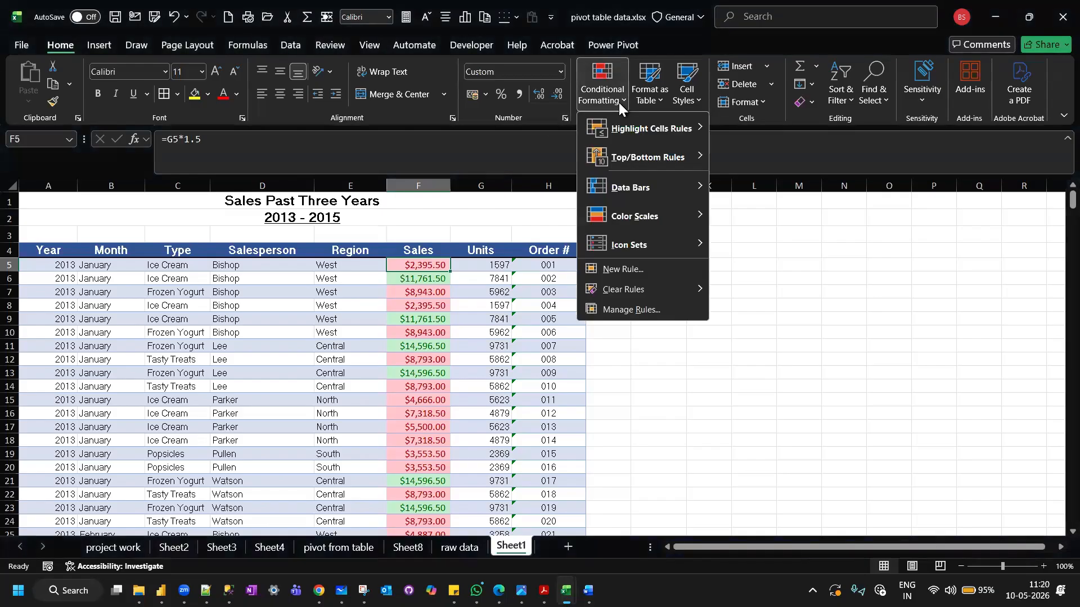
{"action": "mouse_move", "coordinate": [700, 123]}
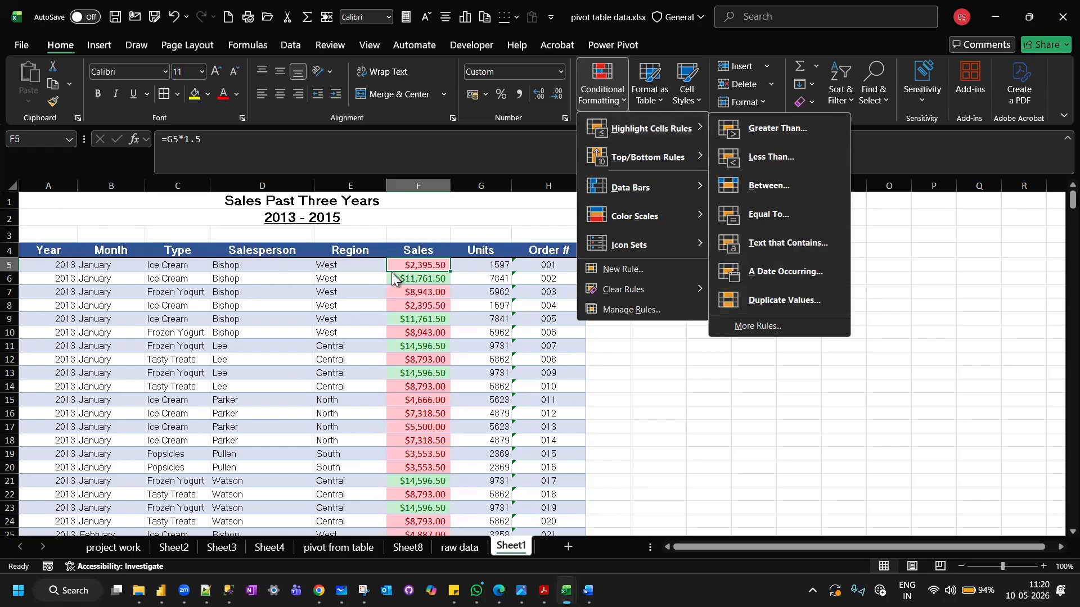
{"action": "left_click", "coordinate": [188, 267]}
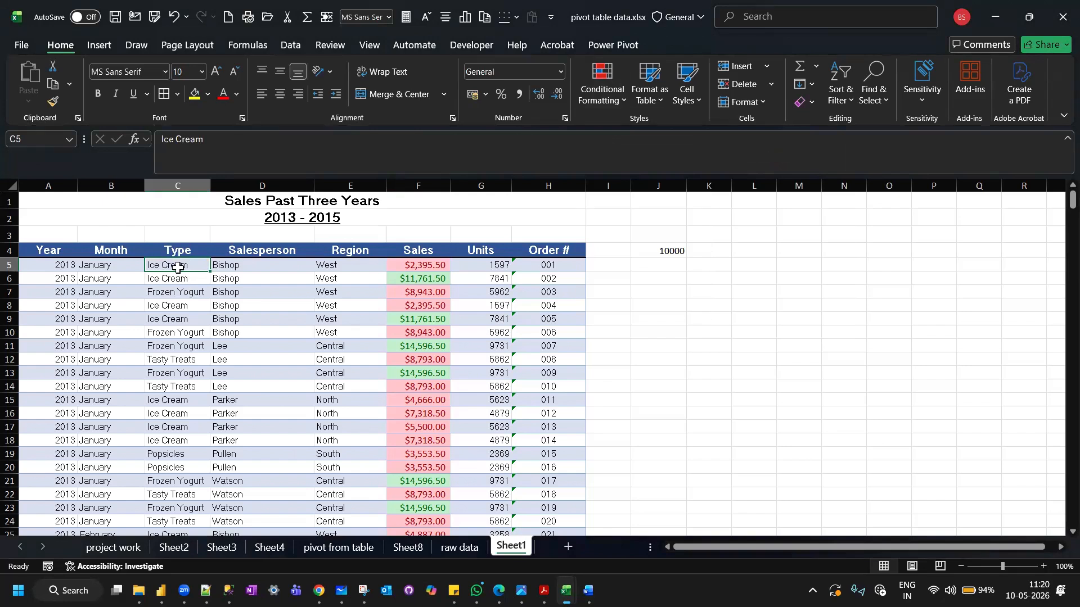
{"action": "key", "text": "ctrl+shift+Down"}
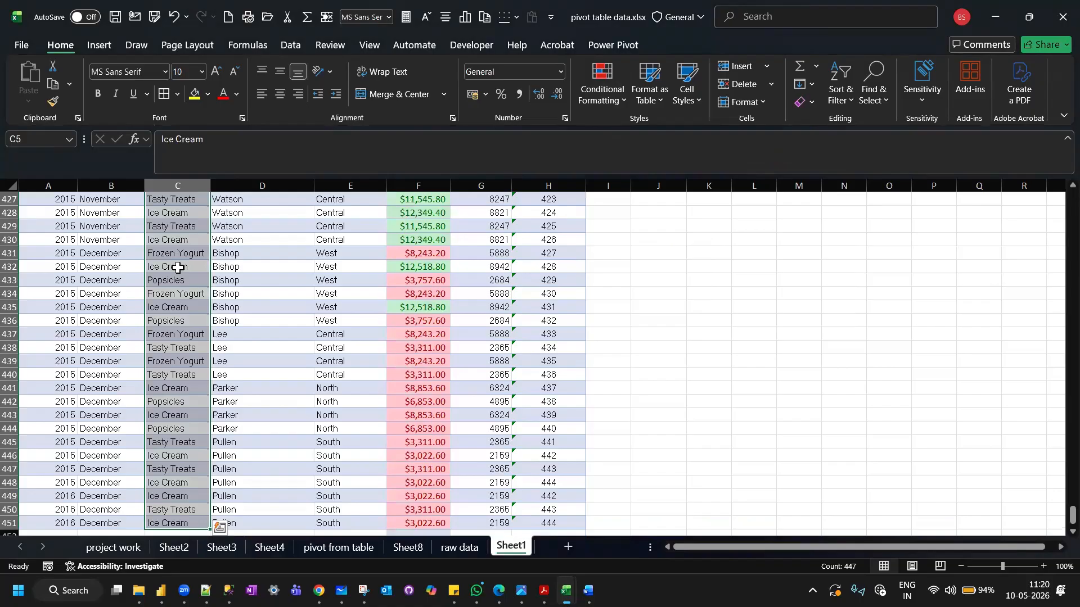
{"action": "scroll", "coordinate": [177, 268], "scroll_direction": "up", "scroll_amount": 20}
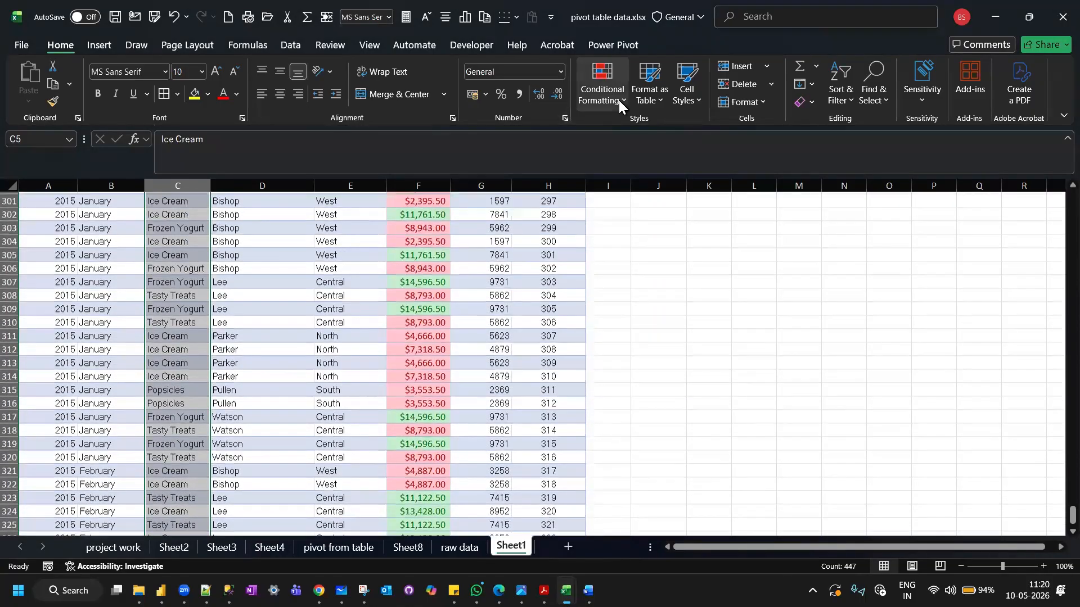
{"action": "left_click", "coordinate": [619, 100]}
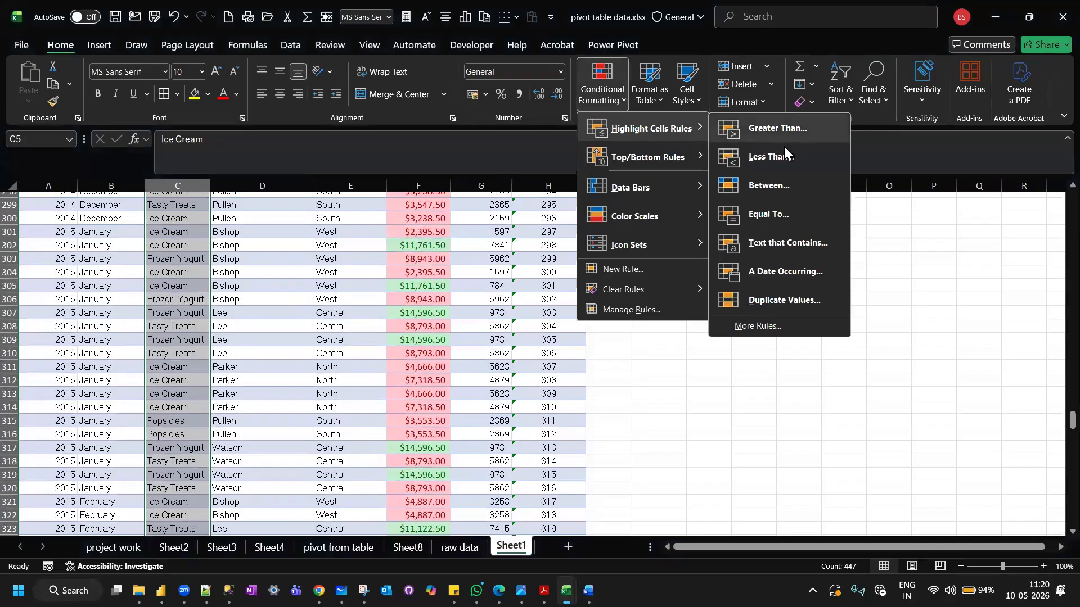
{"action": "left_click", "coordinate": [796, 242]}
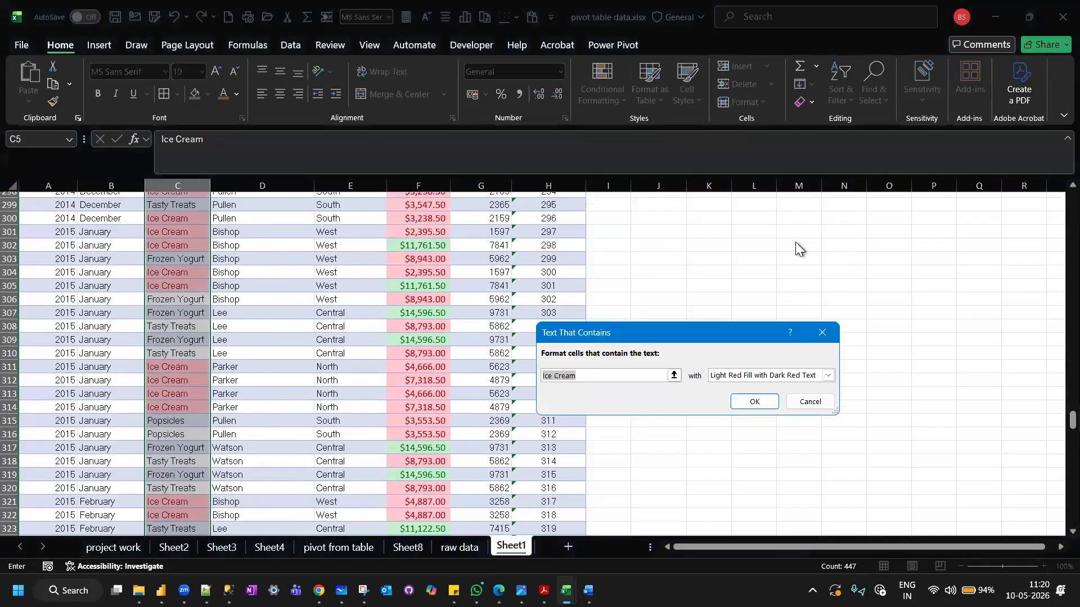
{"action": "left_click", "coordinate": [827, 374]}
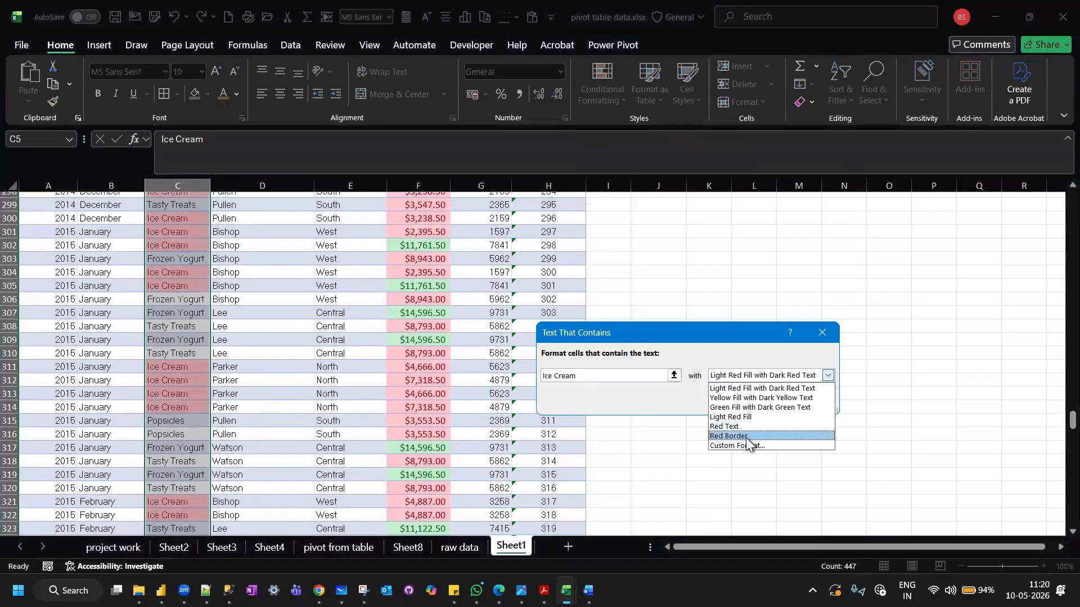
{"action": "left_click", "coordinate": [760, 399]}
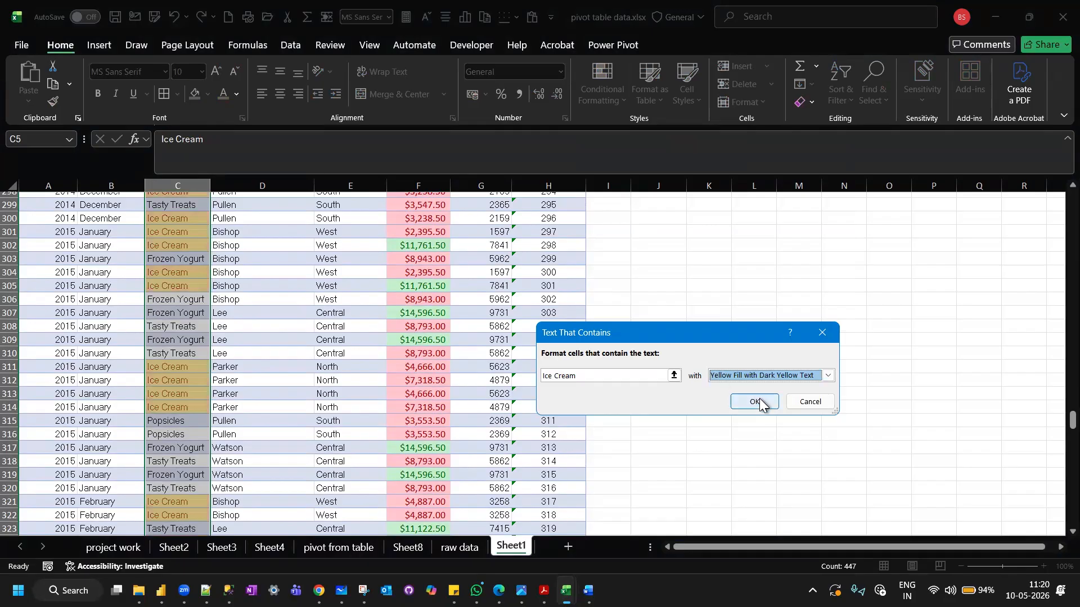
{"action": "left_click", "coordinate": [756, 401]}
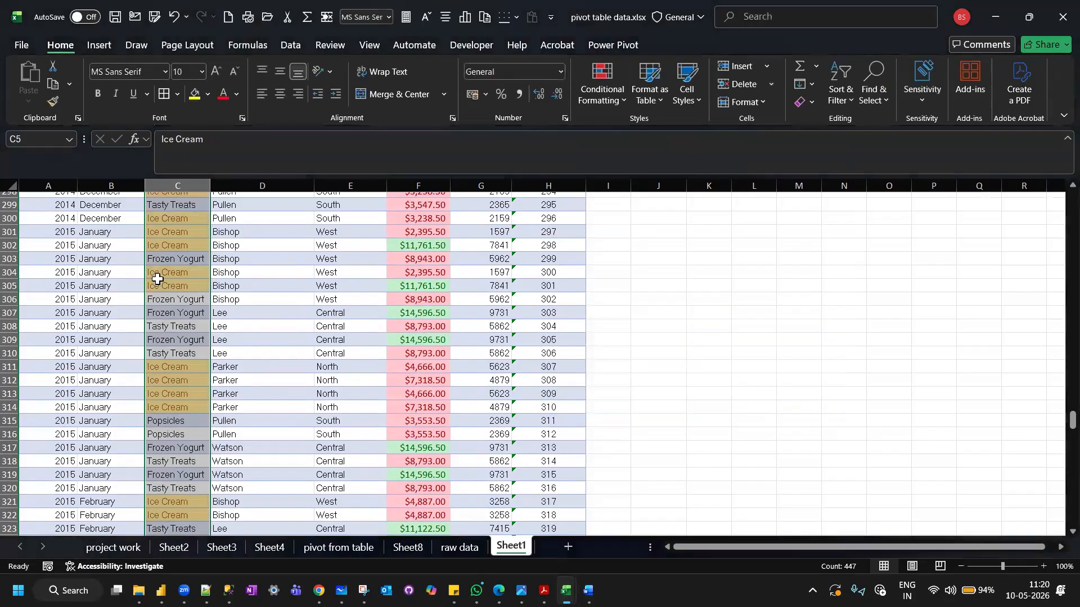
{"action": "scroll", "coordinate": [162, 281], "scroll_direction": "up", "scroll_amount": 20}
{"action": "scroll", "coordinate": [157, 278], "scroll_direction": "up", "scroll_amount": 20}
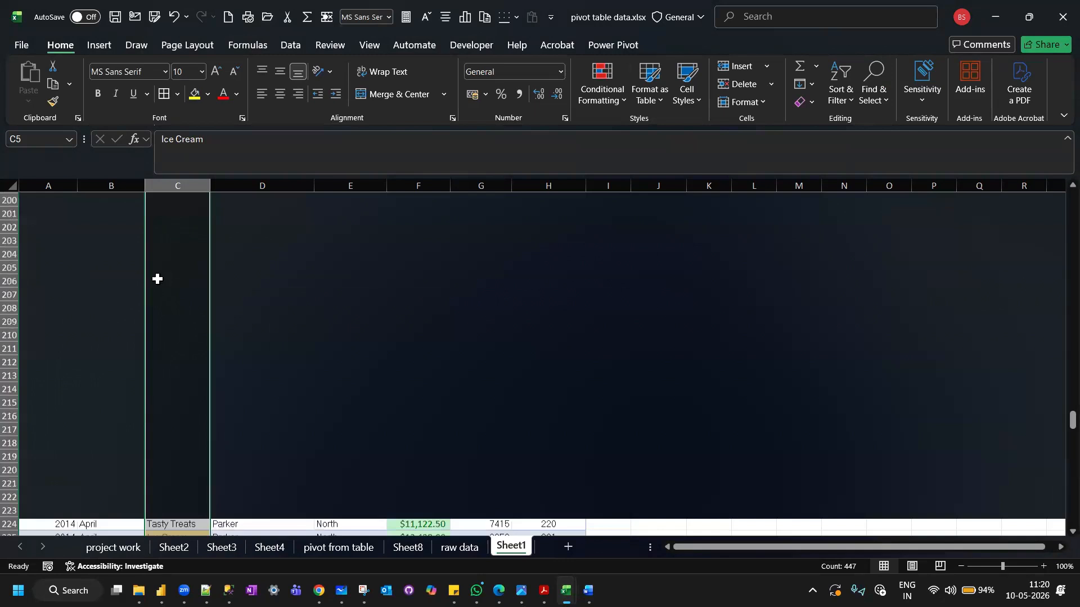
{"action": "scroll", "coordinate": [157, 279], "scroll_direction": "up", "scroll_amount": 20}
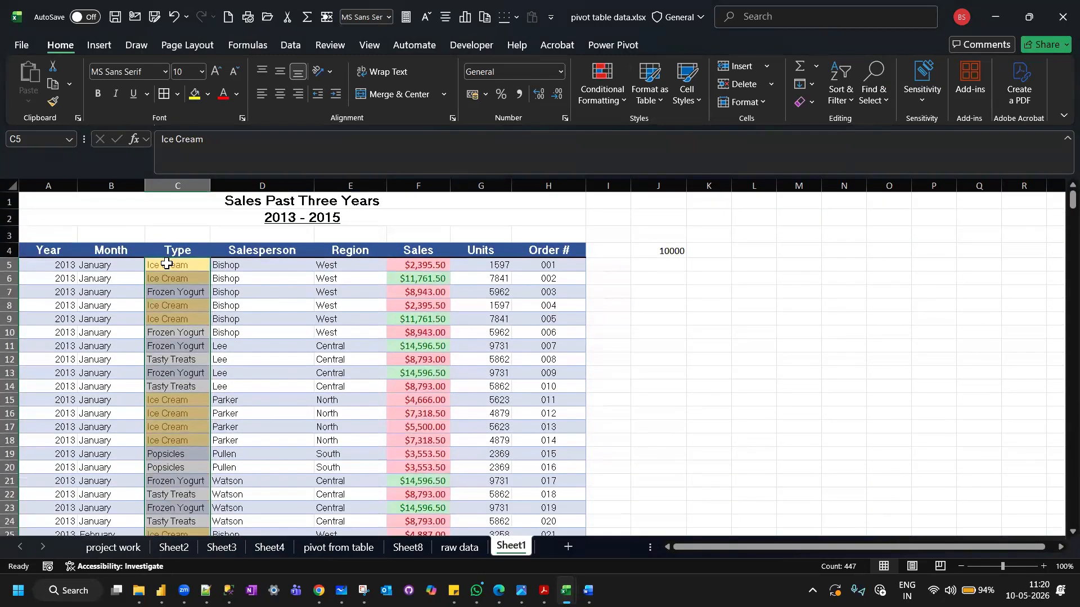
{"action": "left_click", "coordinate": [166, 264]}
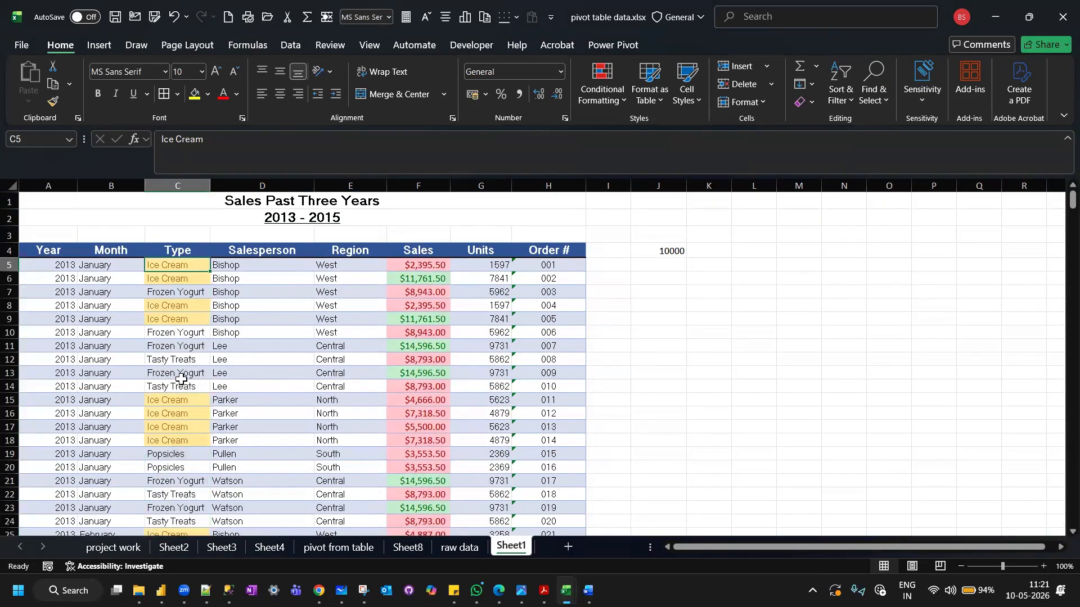
{"action": "left_click", "coordinate": [619, 99]}
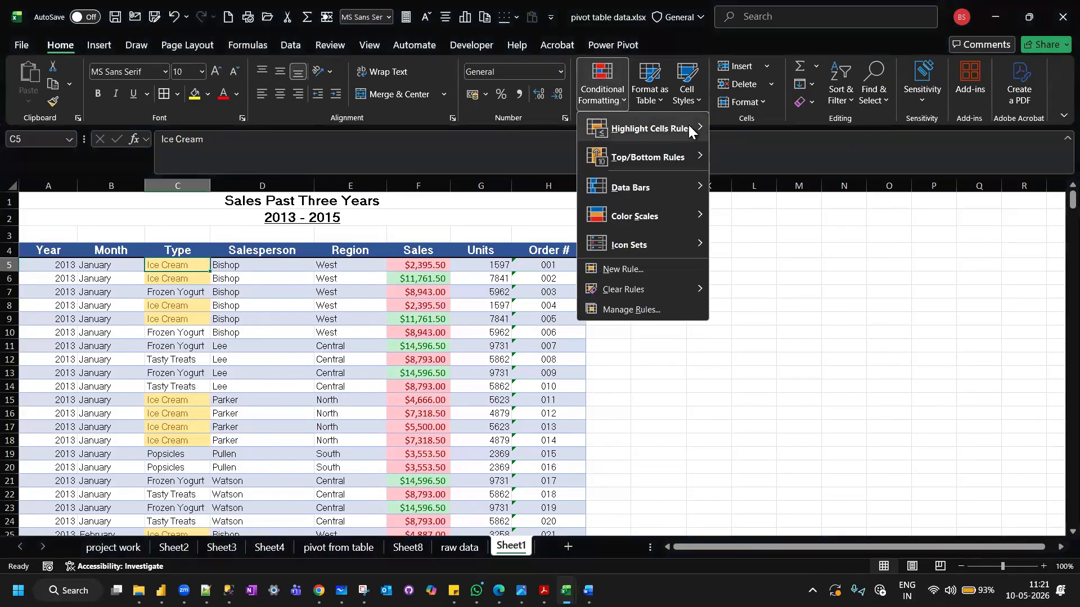
{"action": "mouse_move", "coordinate": [689, 129]}
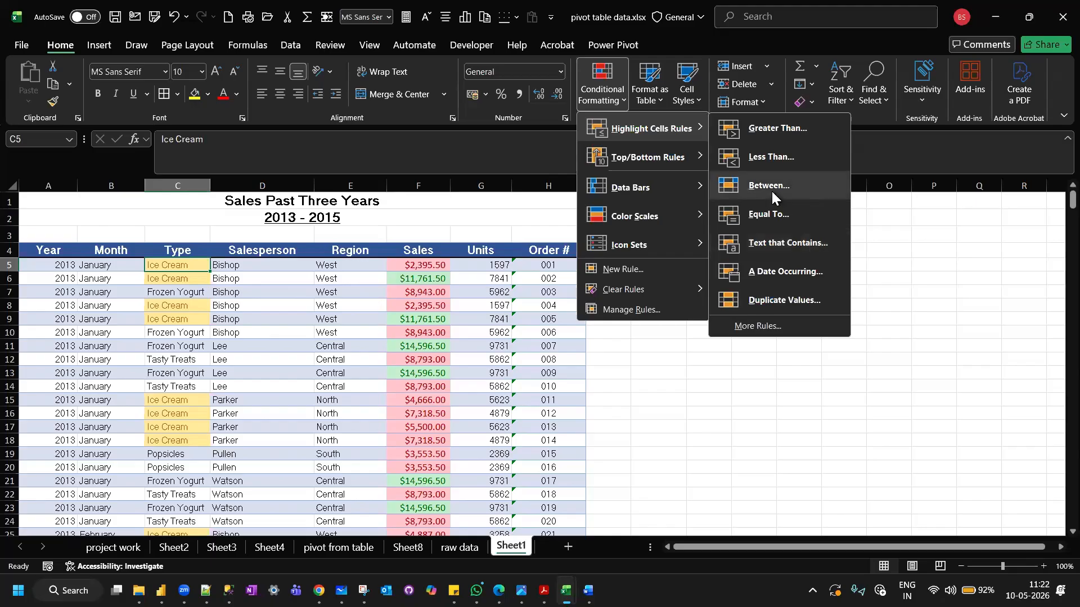
{"action": "left_click", "coordinate": [416, 267]}
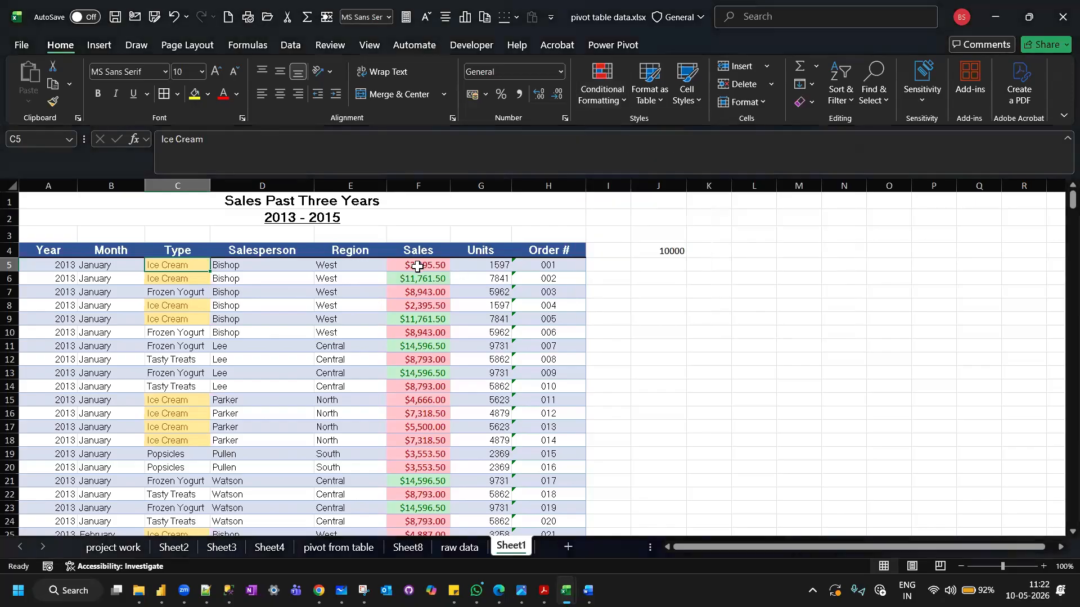
Clear the conditional formatting rules from the Sales values in F5 to F451 only.
{"action": "left_click", "coordinate": [417, 266]}
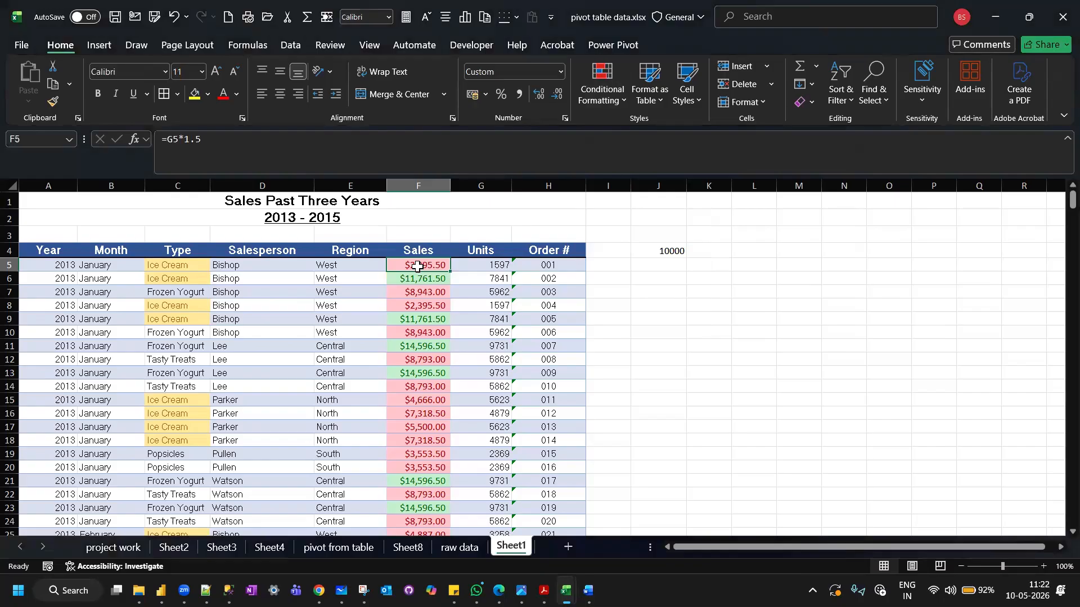
{"action": "key", "text": "ctrl+shift+Down"}
{"action": "left_click", "coordinate": [609, 102]}
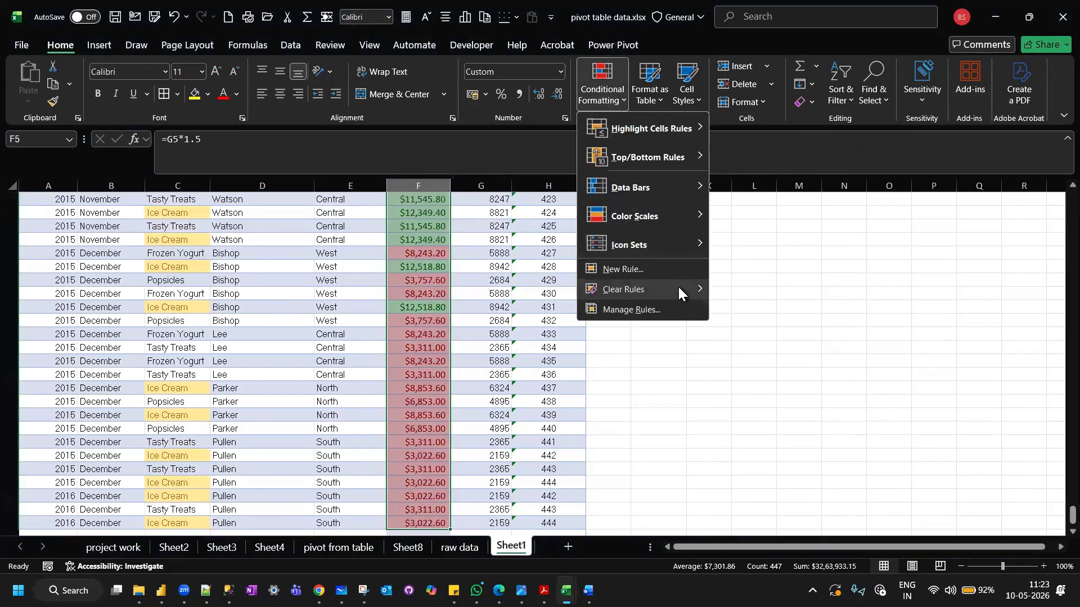
{"action": "mouse_move", "coordinate": [679, 289]}
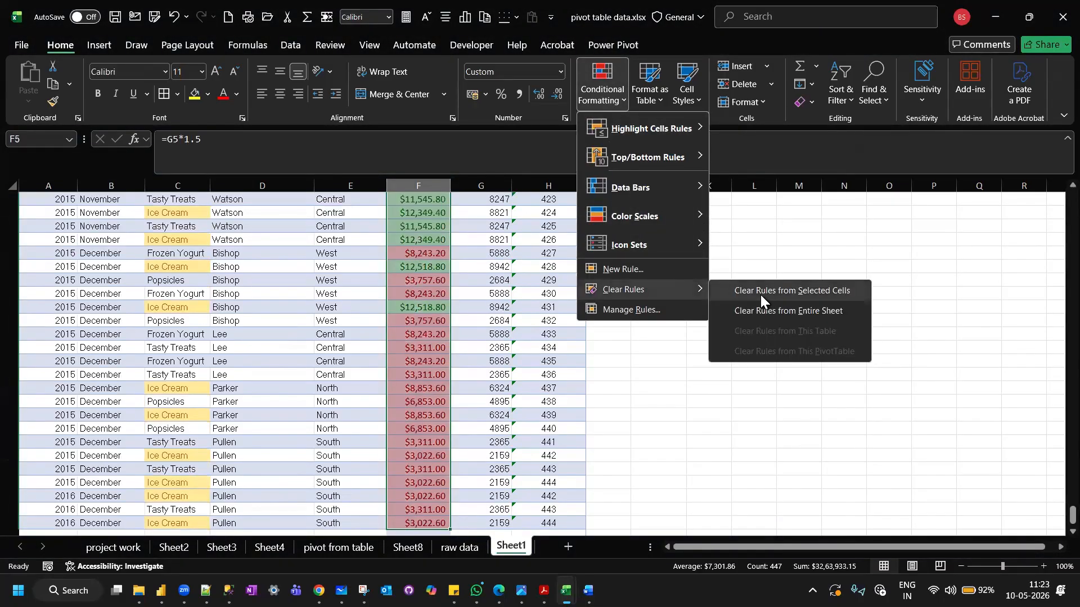
{"action": "left_click", "coordinate": [760, 295]}
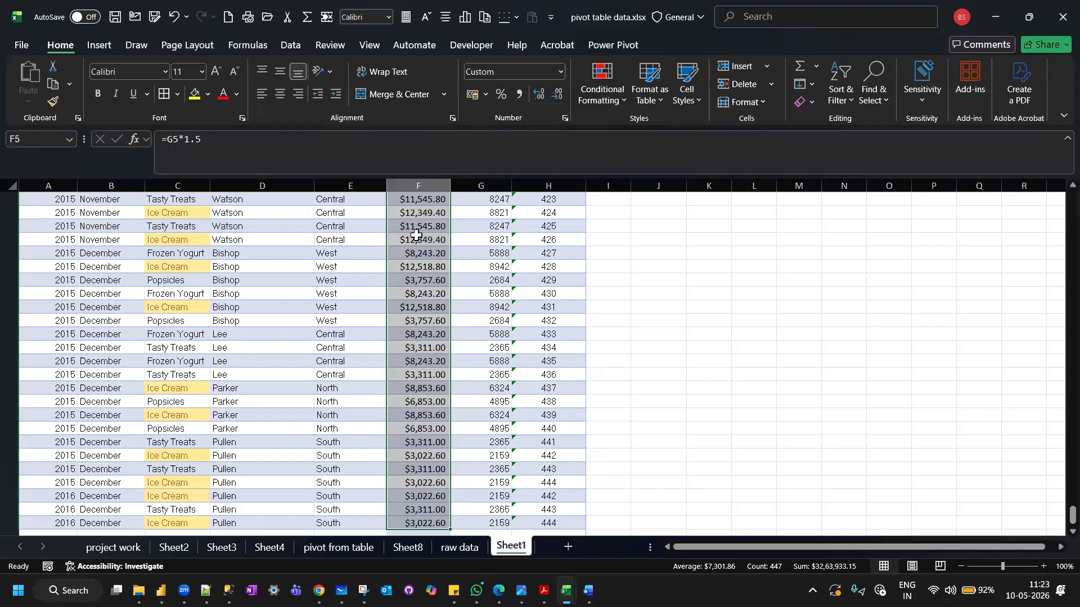
Start a Between highlight rule on the Sales values in F5 to F451 with limits 10000 and 20000.
{"action": "scroll", "coordinate": [419, 242], "scroll_direction": "up", "scroll_amount": 20}
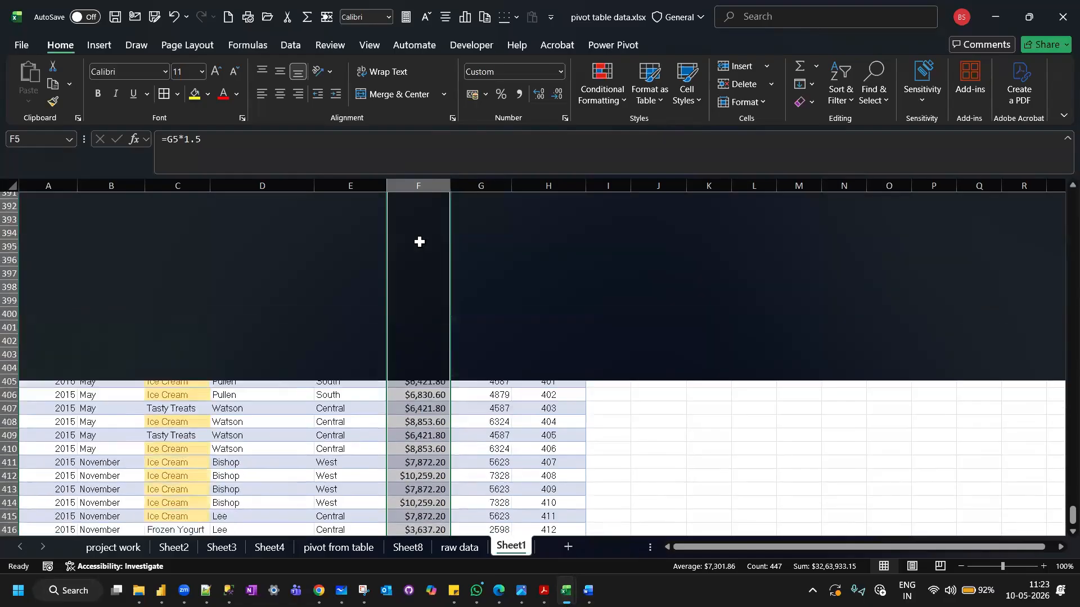
{"action": "scroll", "coordinate": [419, 242], "scroll_direction": "up", "scroll_amount": 20}
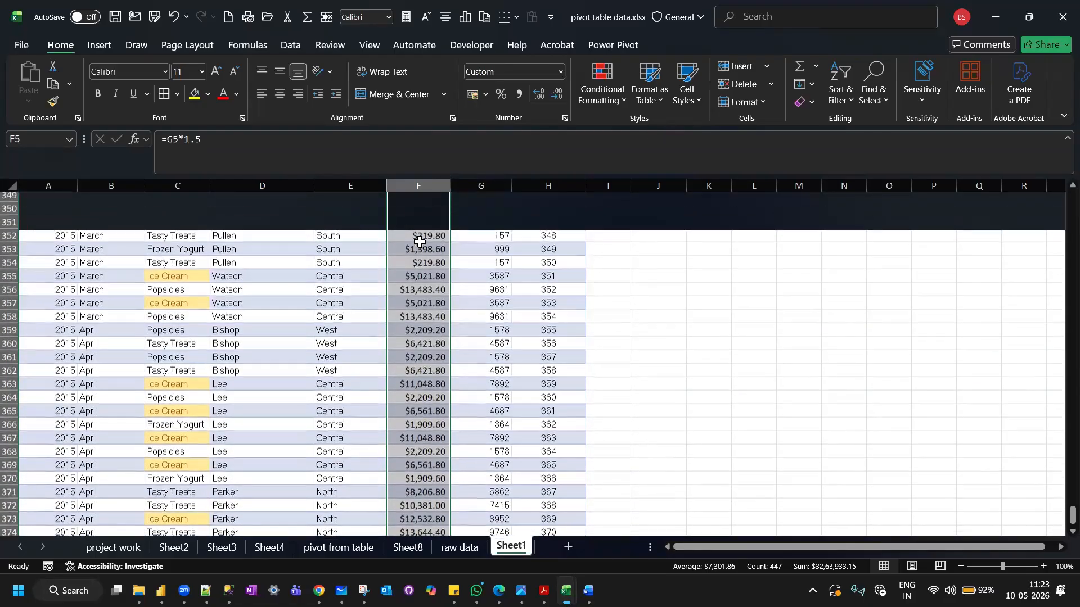
{"action": "scroll", "coordinate": [419, 242], "scroll_direction": "up", "scroll_amount": 20}
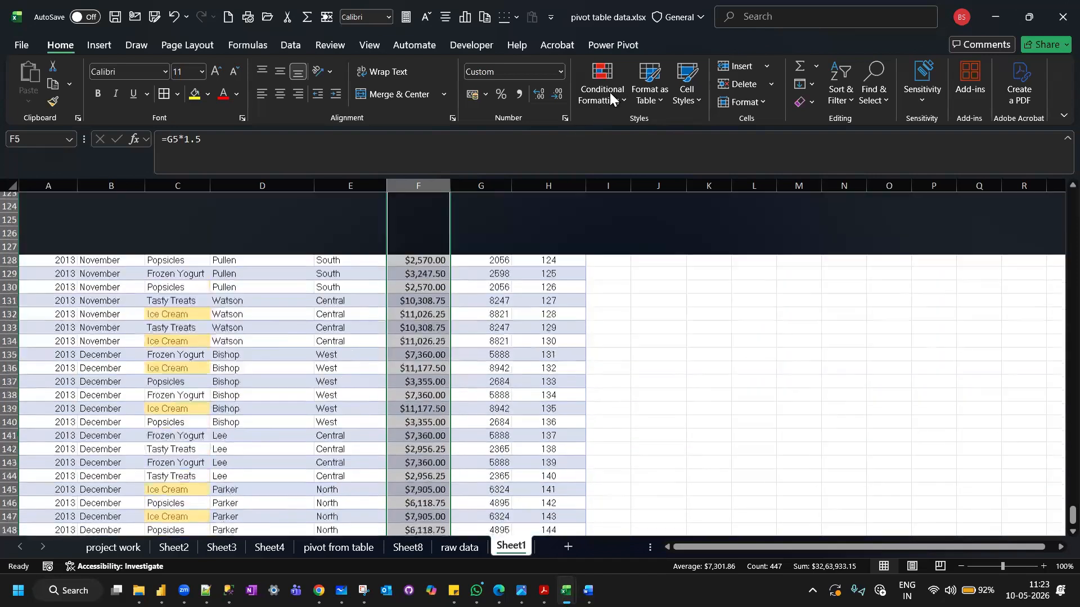
{"action": "left_click", "coordinate": [611, 91]}
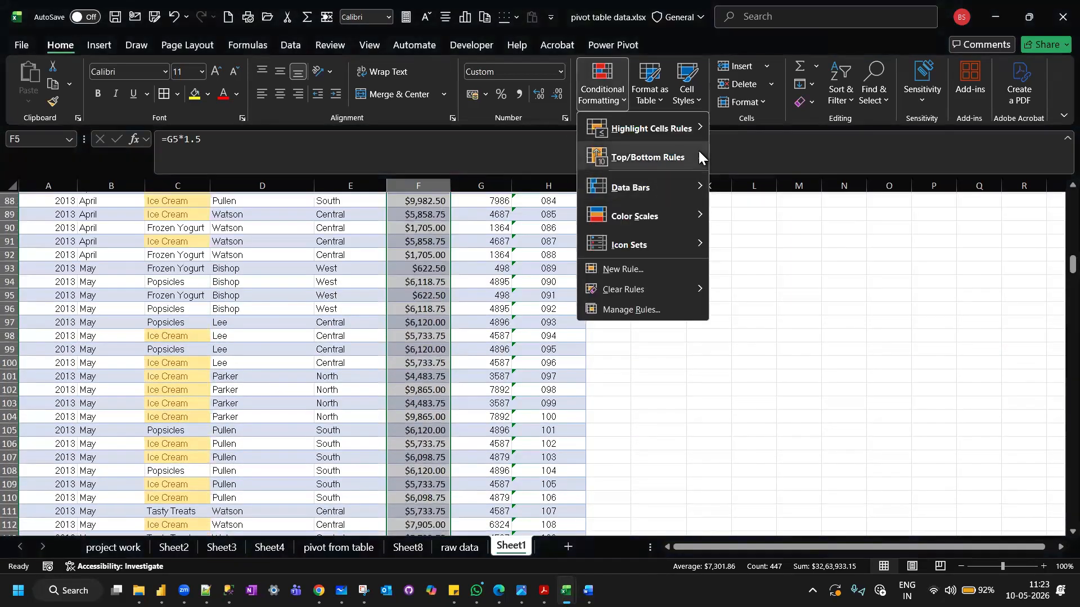
{"action": "mouse_move", "coordinate": [699, 152]}
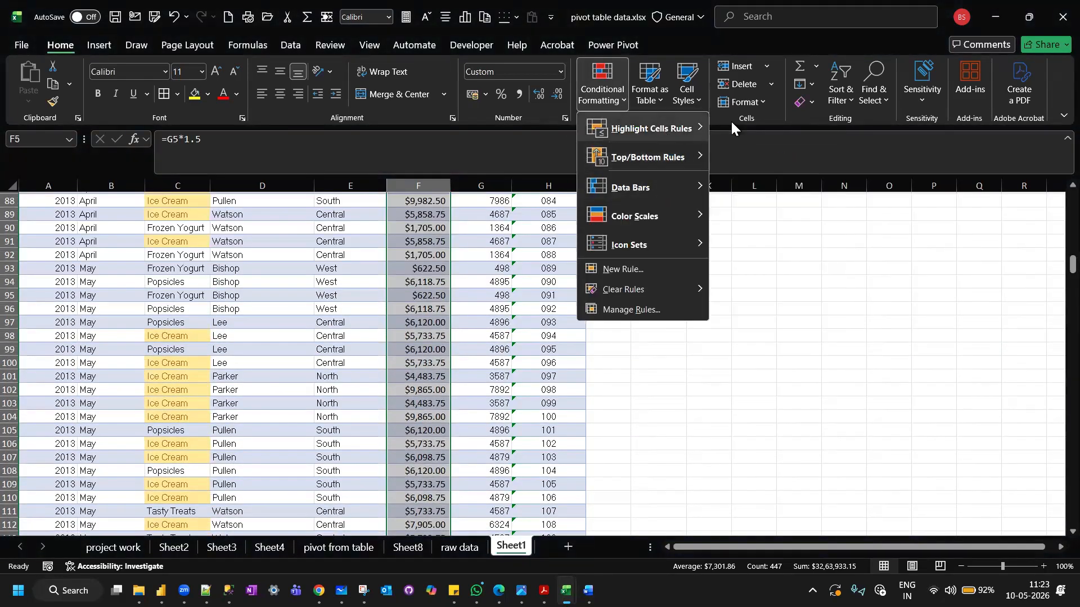
{"action": "mouse_move", "coordinate": [675, 128]}
{"action": "left_click", "coordinate": [769, 188]}
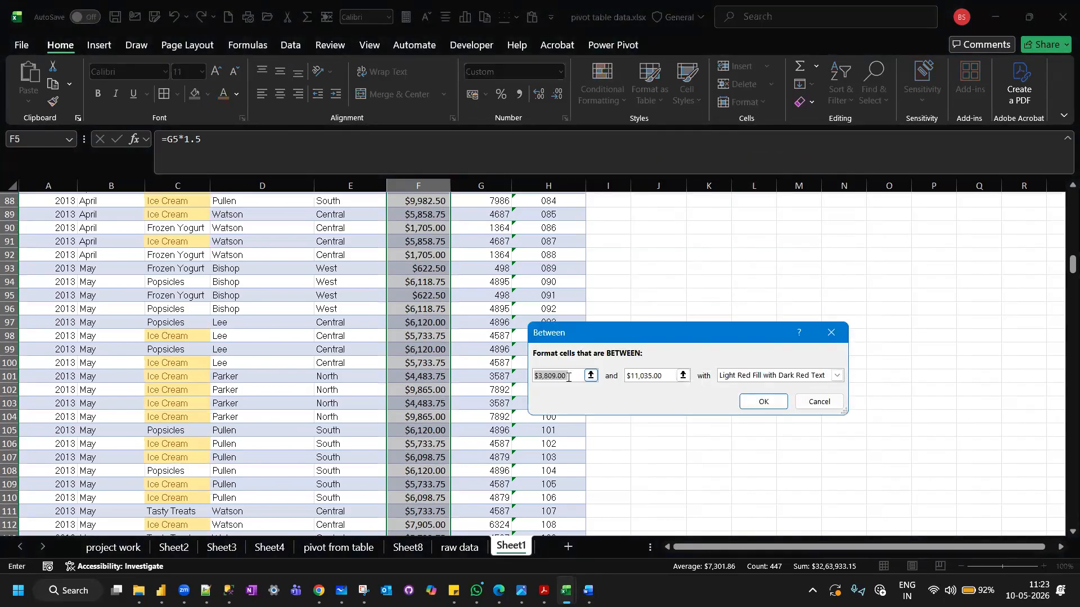
{"action": "type", "text": "10000"}
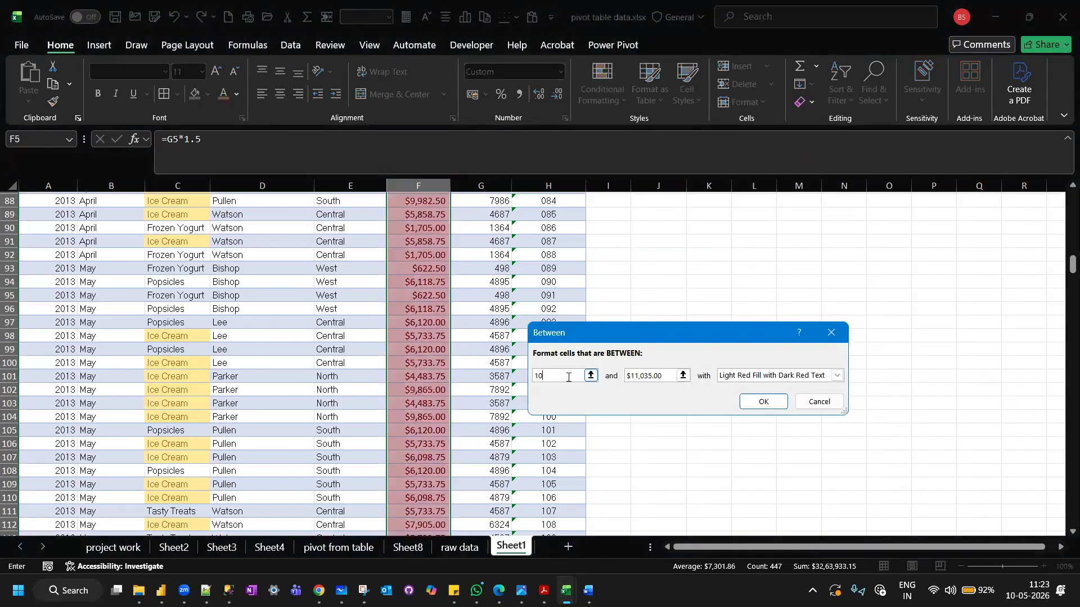
{"action": "left_click", "coordinate": [663, 373]}
{"action": "key", "text": "BackSpace"}
{"action": "key", "text": "BackSpace"}
{"action": "key", "text": "BackSpace"}
{"action": "key", "text": "BackSpace"}
{"action": "key", "text": "BackSpace"}
{"action": "key", "text": "BackSpace"}
{"action": "key", "text": "BackSpace"}
{"action": "key", "text": "BackSpace"}
{"action": "key", "text": "BackSpace"}
{"action": "key", "text": "BackSpace"}
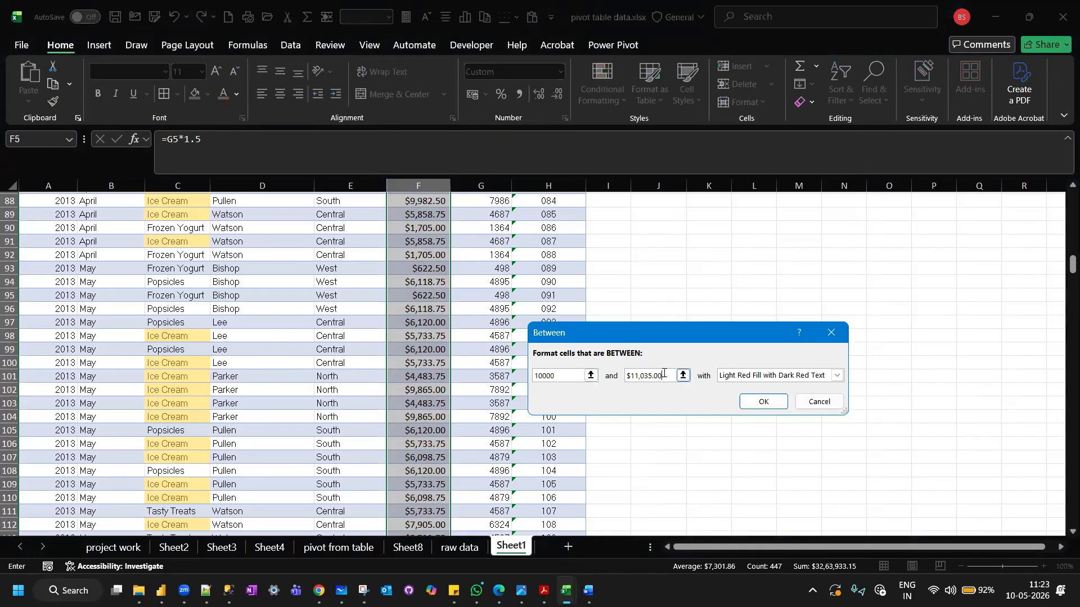
{"action": "type", "text": "20000"}
Format the Sales values matching the Between rule with Green Fill with Dark Green Text and apply the rule.
{"action": "scroll", "coordinate": [428, 340], "scroll_direction": "down", "scroll_amount": 7}
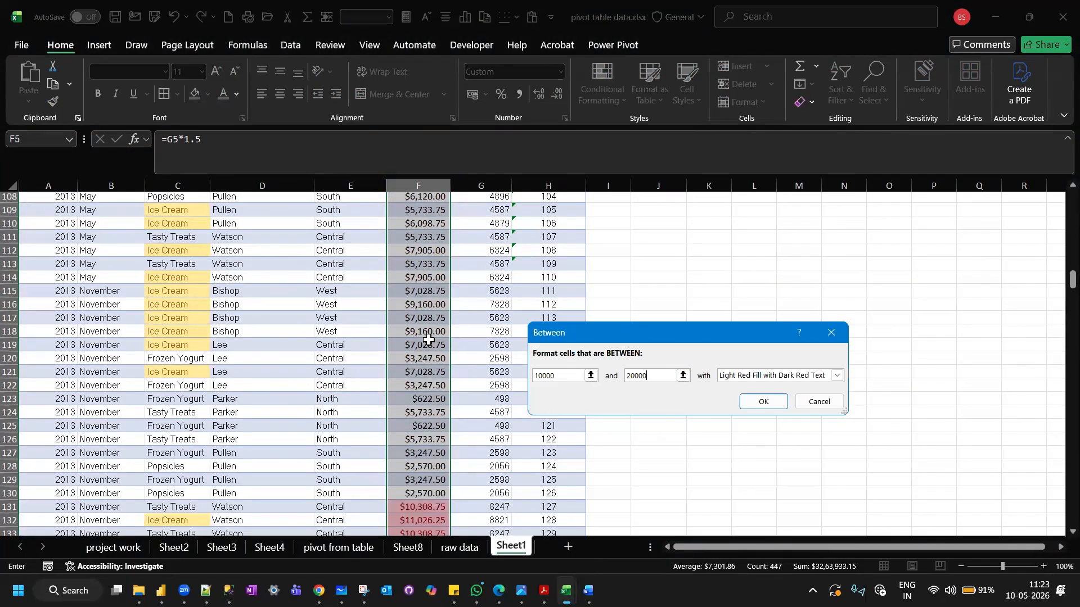
{"action": "scroll", "coordinate": [428, 340], "scroll_direction": "down", "scroll_amount": 6}
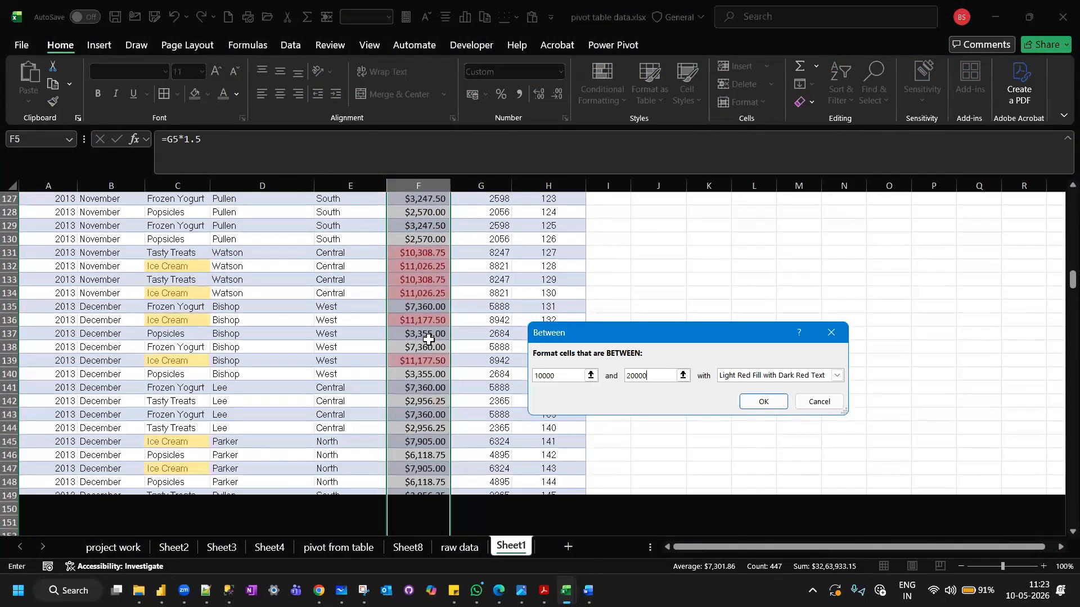
{"action": "left_click", "coordinate": [837, 376]}
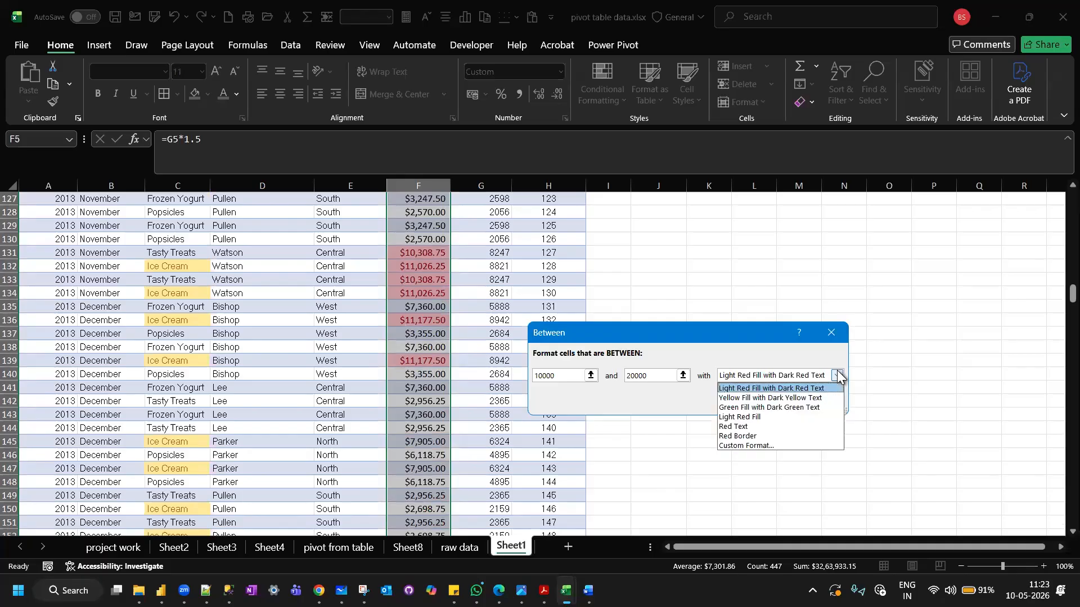
{"action": "left_click", "coordinate": [781, 409]}
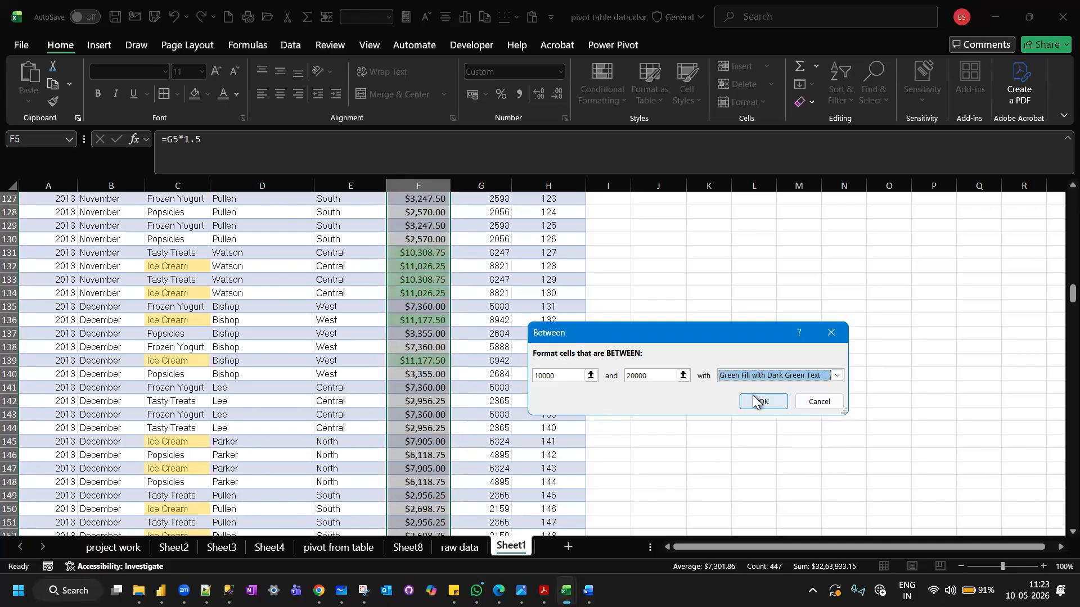
{"action": "left_click", "coordinate": [760, 401]}
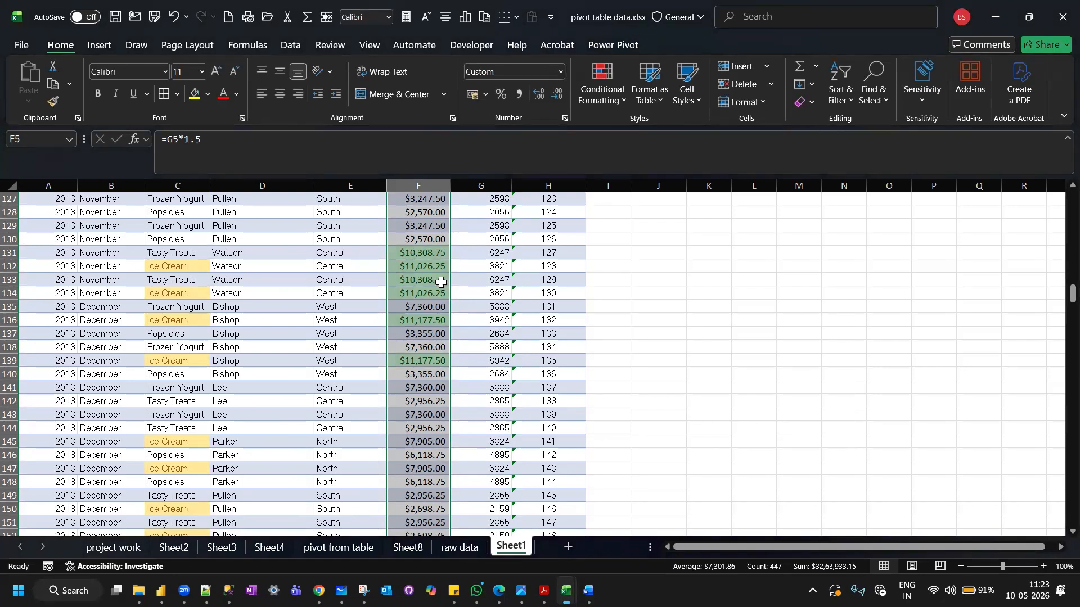
Examine the highlighted cells along the Sales column and the list of available Highlight Cells Rules.
{"action": "scroll", "coordinate": [441, 282], "scroll_direction": "up", "scroll_amount": 5}
{"action": "scroll", "coordinate": [441, 282], "scroll_direction": "up", "scroll_amount": 5}
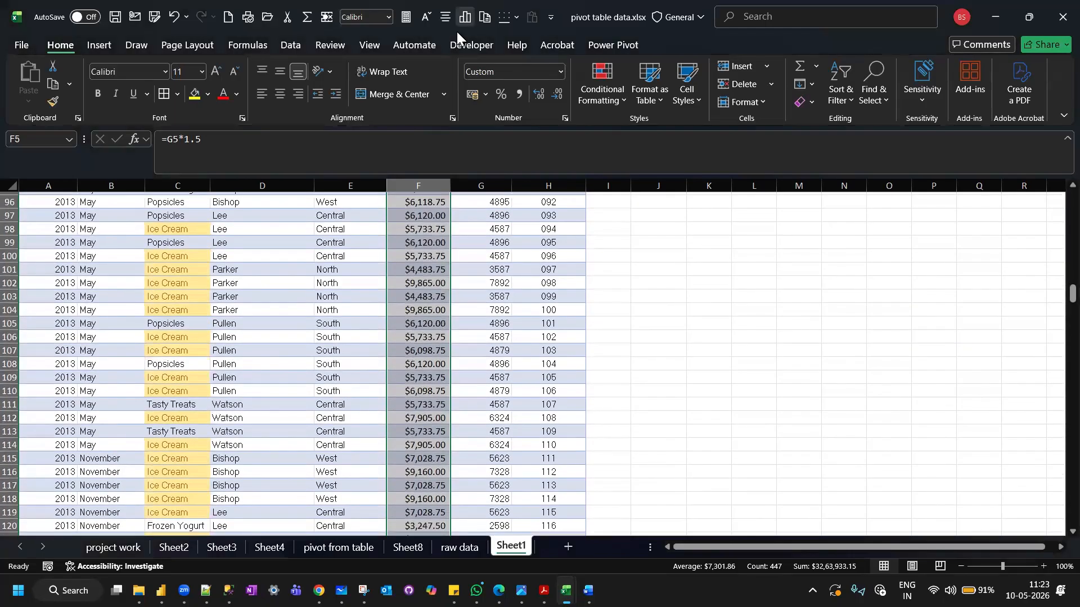
{"action": "left_click", "coordinate": [457, 31]}
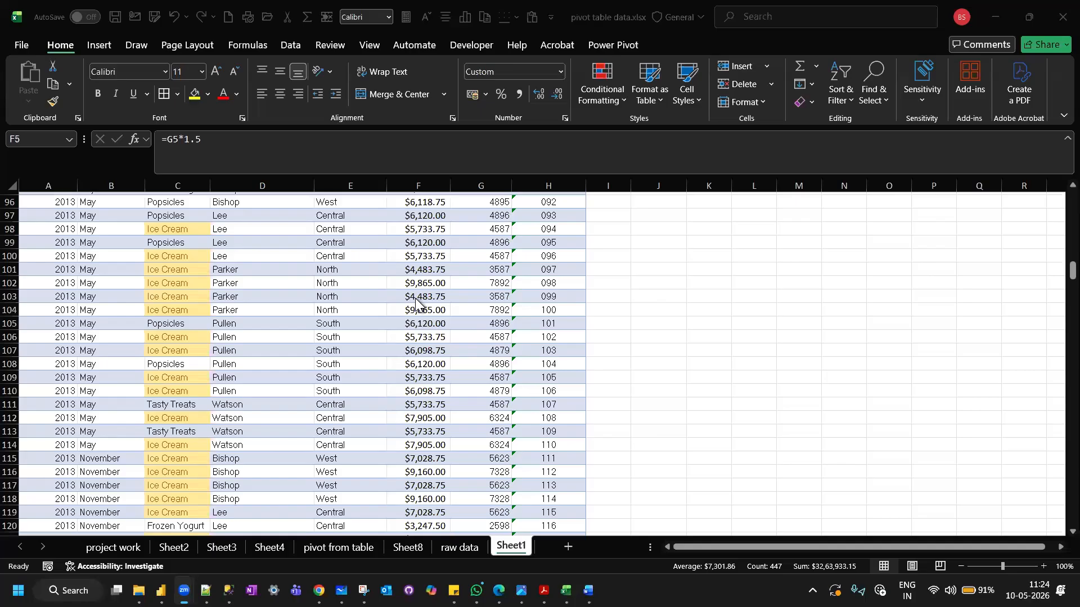
{"action": "scroll", "coordinate": [416, 298], "scroll_direction": "up", "scroll_amount": 20}
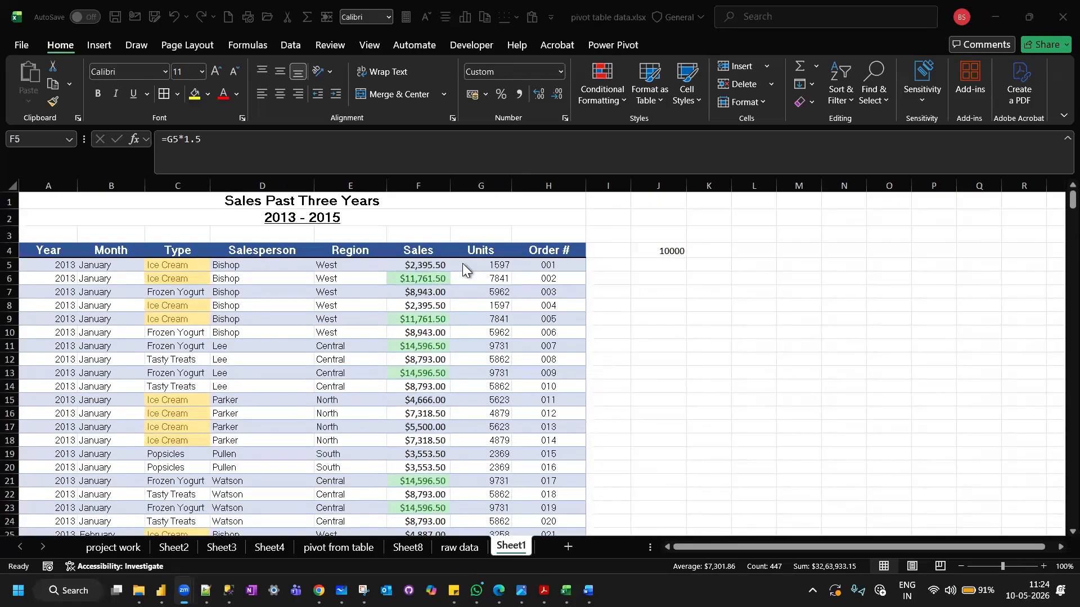
{"action": "scroll", "coordinate": [416, 402], "scroll_direction": "down", "scroll_amount": 7}
{"action": "scroll", "coordinate": [416, 403], "scroll_direction": "down", "scroll_amount": 8}
{"action": "scroll", "coordinate": [417, 408], "scroll_direction": "down", "scroll_amount": 3}
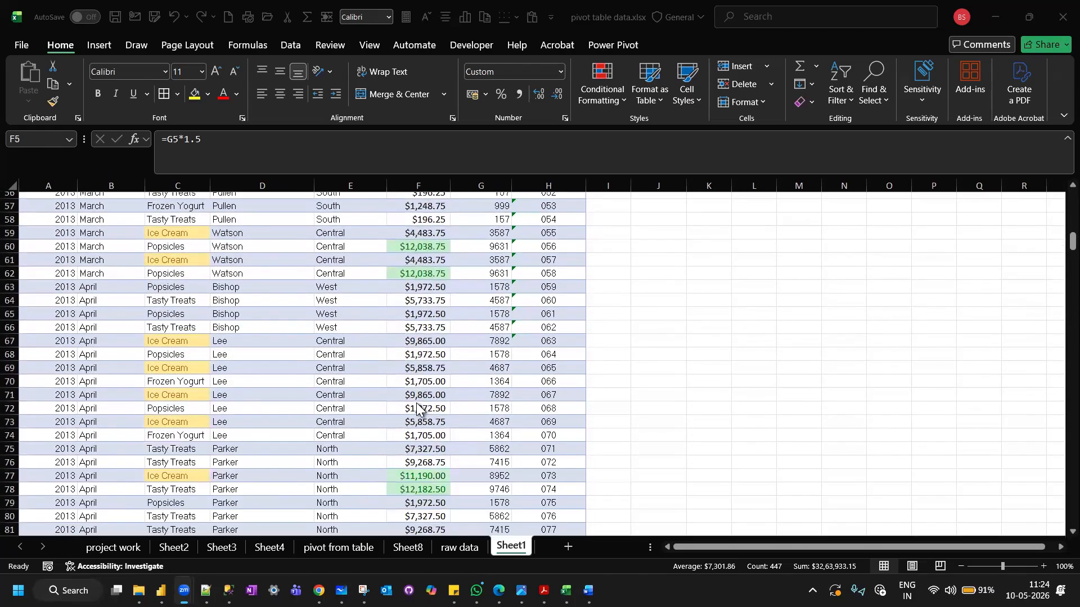
{"action": "scroll", "coordinate": [416, 403], "scroll_direction": "down", "scroll_amount": 8}
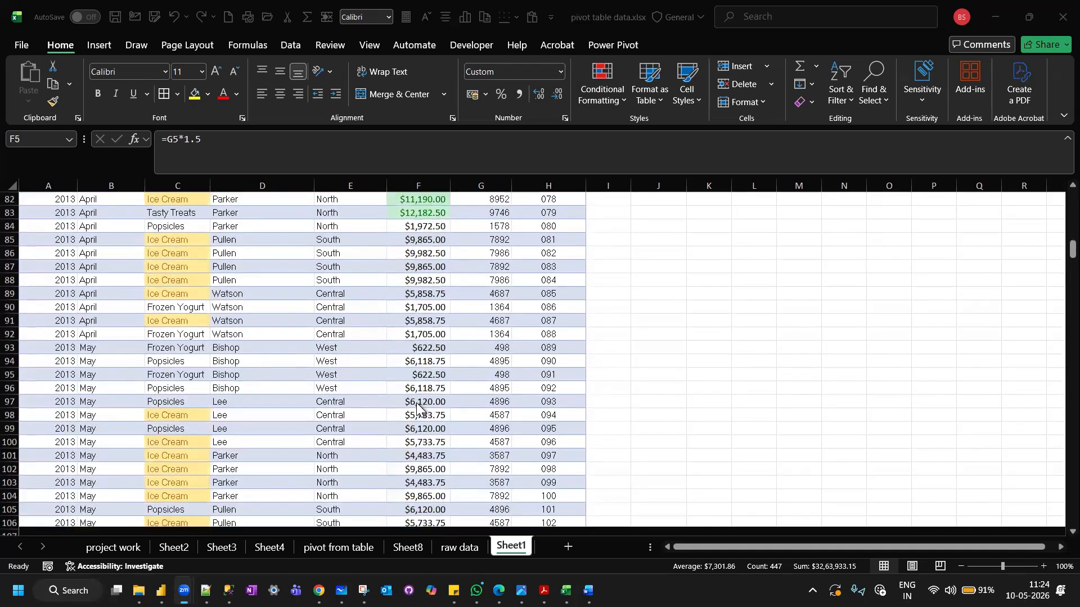
{"action": "scroll", "coordinate": [417, 403], "scroll_direction": "up", "scroll_amount": 16}
{"action": "scroll", "coordinate": [417, 403], "scroll_direction": "up", "scroll_amount": 10}
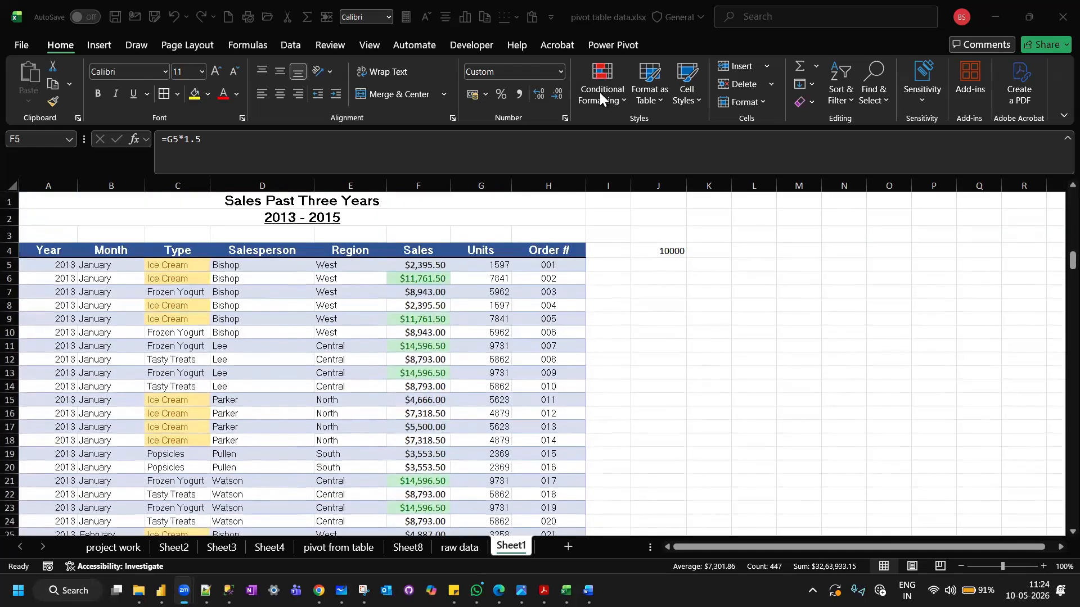
{"action": "left_click", "coordinate": [605, 92]}
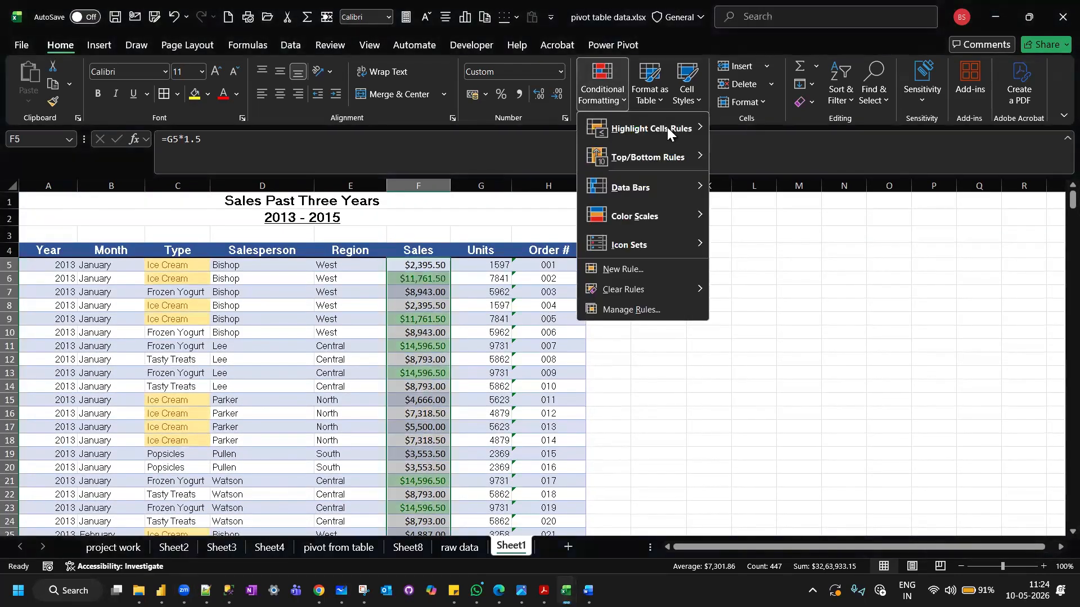
{"action": "mouse_move", "coordinate": [673, 128]}
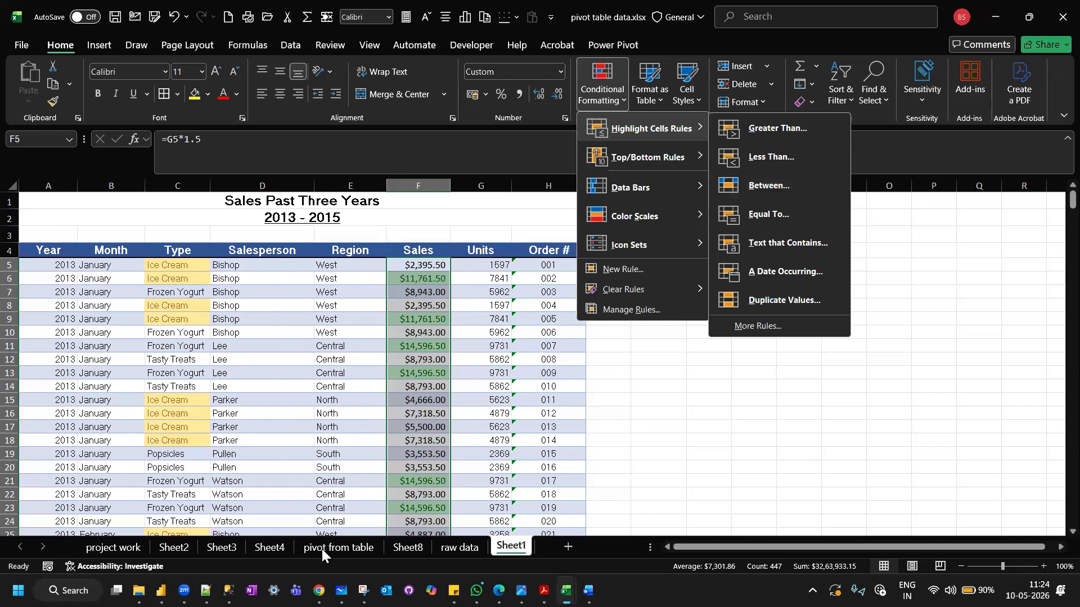
Switch to the Excel course spreadsheet in Google Sheets and review the Curriculum topics from conditional formatting through VBA automation.
{"action": "mouse_move", "coordinate": [319, 591]}
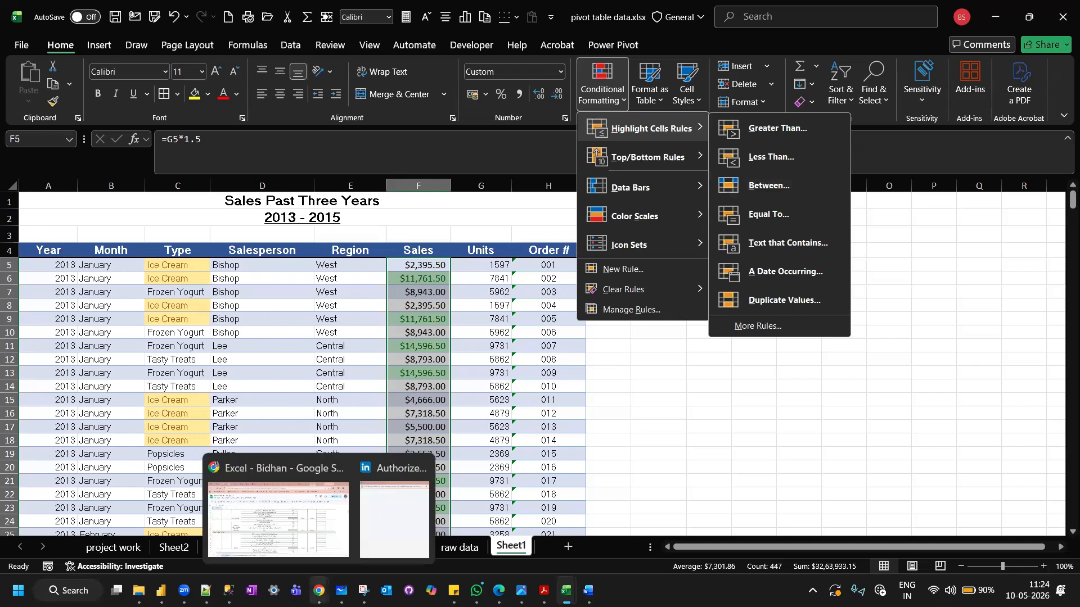
{"action": "left_click", "coordinate": [268, 473]}
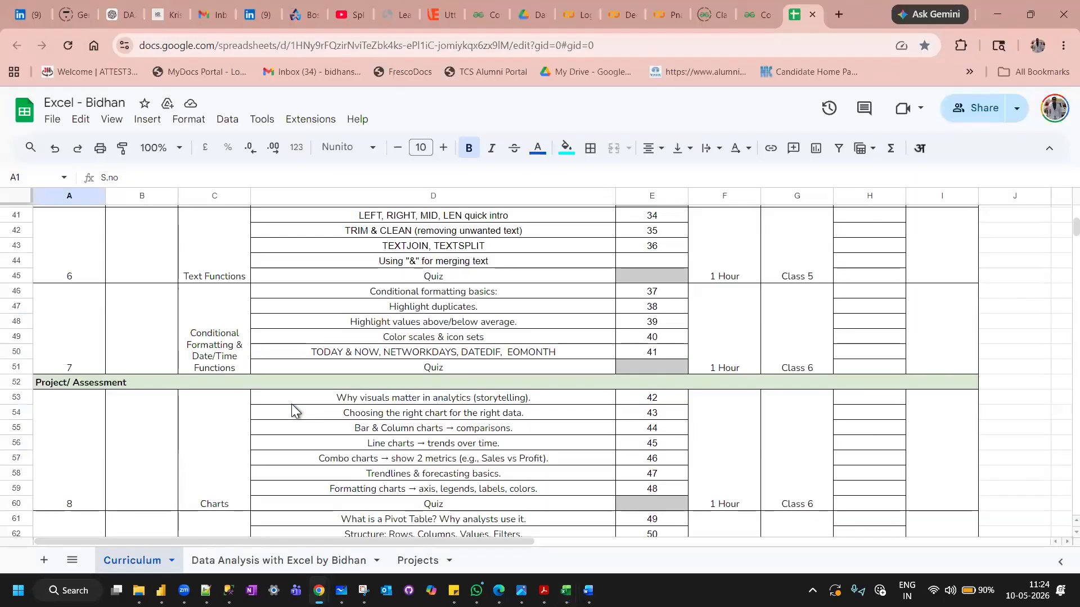
{"action": "scroll", "coordinate": [292, 405], "scroll_direction": "down", "scroll_amount": 5}
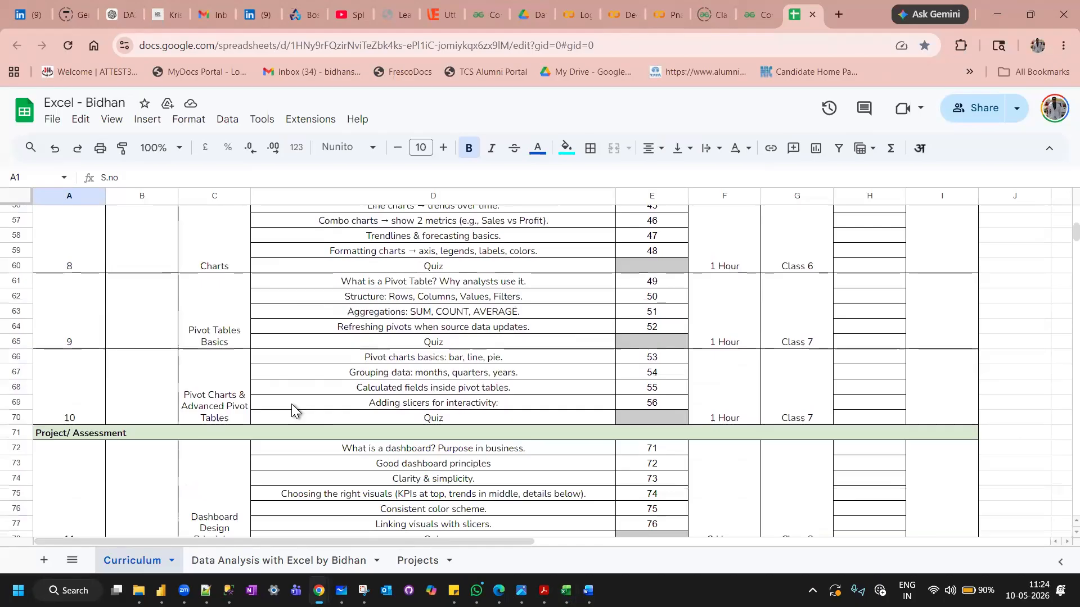
{"action": "scroll", "coordinate": [291, 403], "scroll_direction": "down", "scroll_amount": 3}
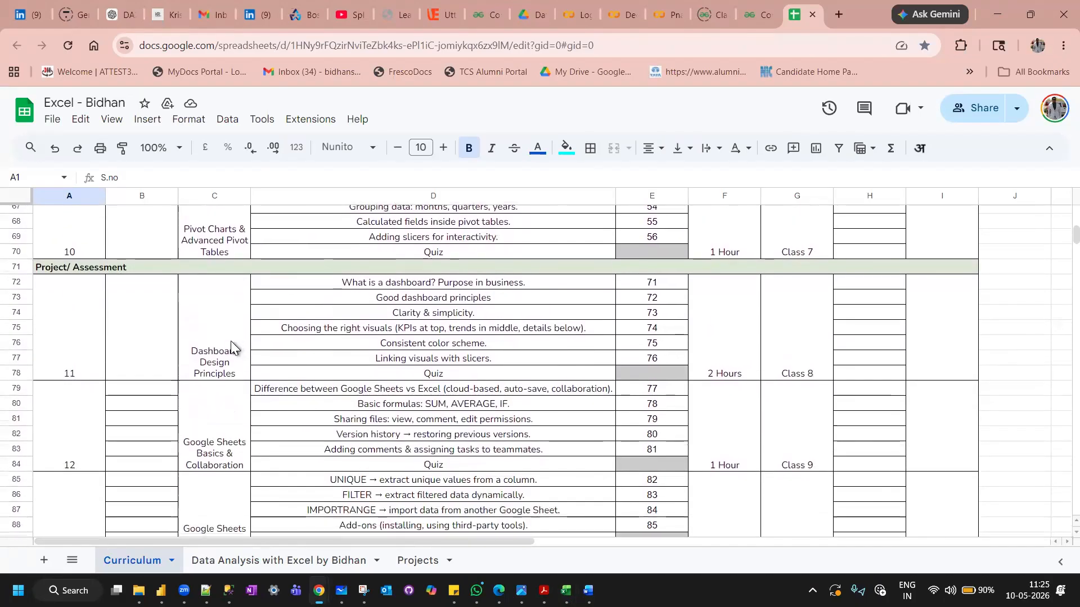
{"action": "scroll", "coordinate": [230, 341], "scroll_direction": "down", "scroll_amount": 1}
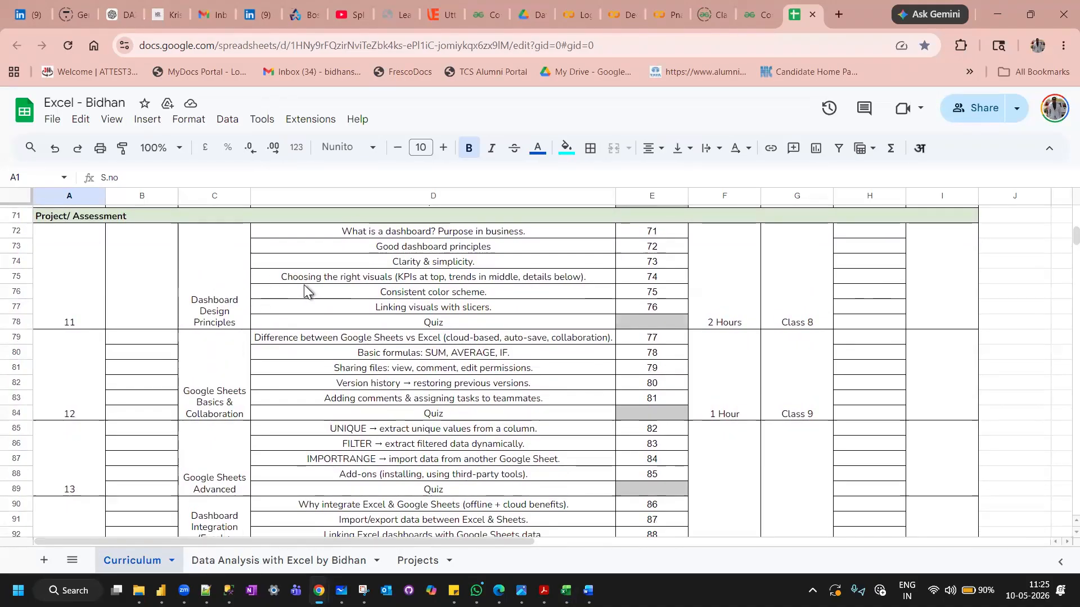
{"action": "scroll", "coordinate": [304, 285], "scroll_direction": "down", "scroll_amount": 2}
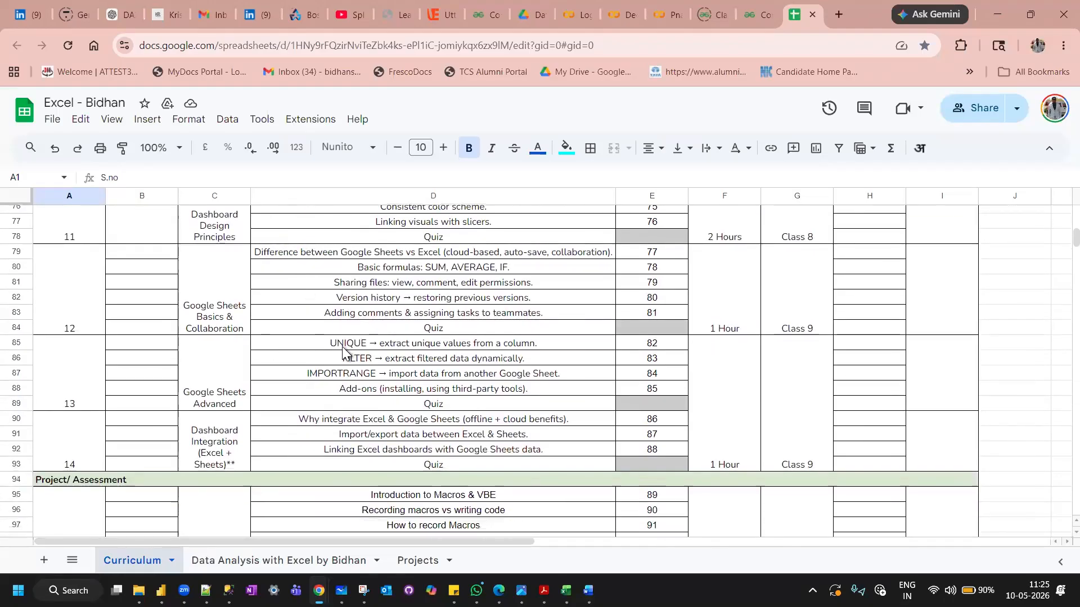
{"action": "scroll", "coordinate": [343, 353], "scroll_direction": "down", "scroll_amount": 2}
{"action": "scroll", "coordinate": [376, 394], "scroll_direction": "down", "scroll_amount": 2}
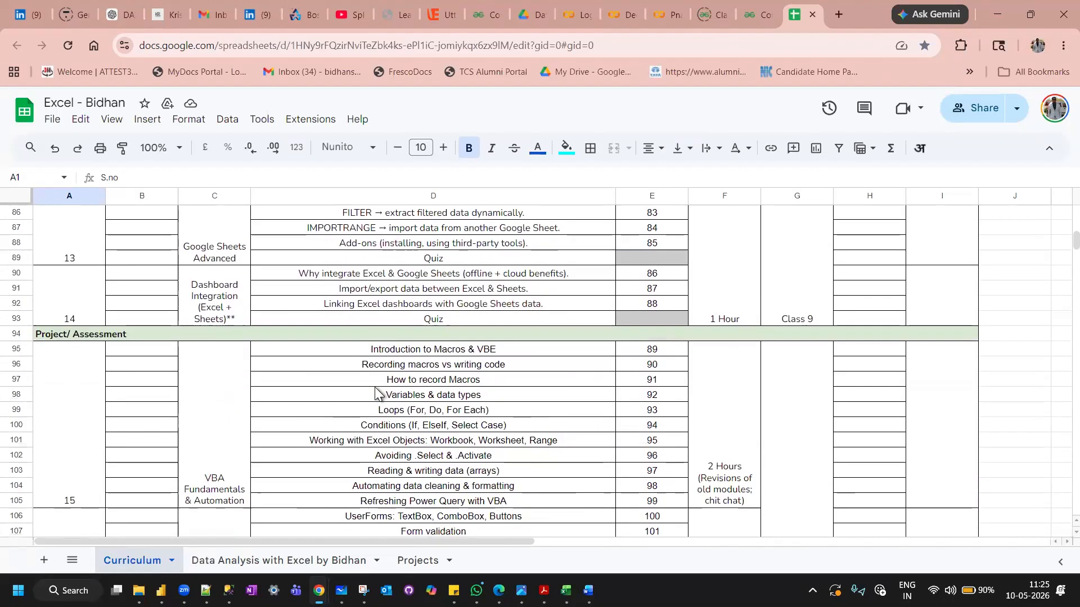
{"action": "scroll", "coordinate": [376, 393], "scroll_direction": "down", "scroll_amount": 2}
{"action": "scroll", "coordinate": [411, 365], "scroll_direction": "down", "scroll_amount": 4}
{"action": "scroll", "coordinate": [409, 364], "scroll_direction": "up", "scroll_amount": 10}
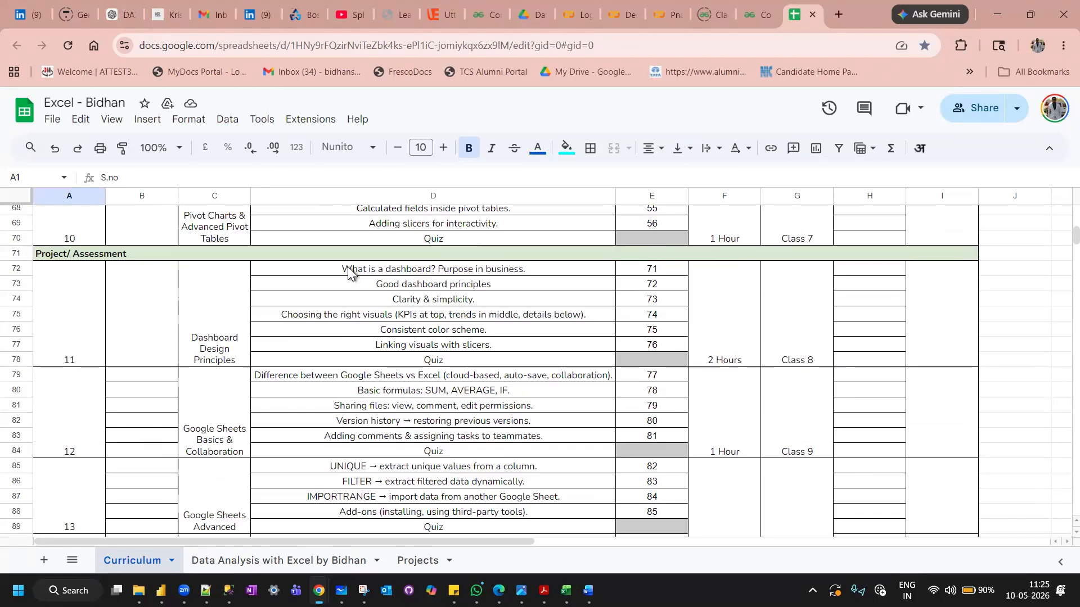
{"action": "scroll", "coordinate": [349, 272], "scroll_direction": "up", "scroll_amount": 6}
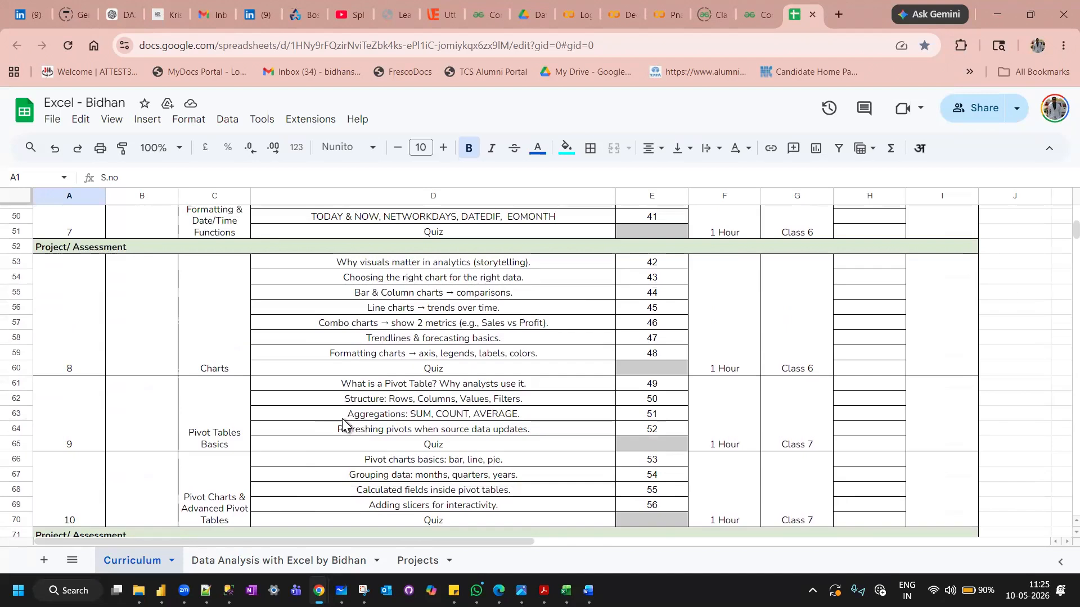
{"action": "scroll", "coordinate": [343, 422], "scroll_direction": "up", "scroll_amount": 4}
{"action": "scroll", "coordinate": [342, 419], "scroll_direction": "down", "scroll_amount": 2}
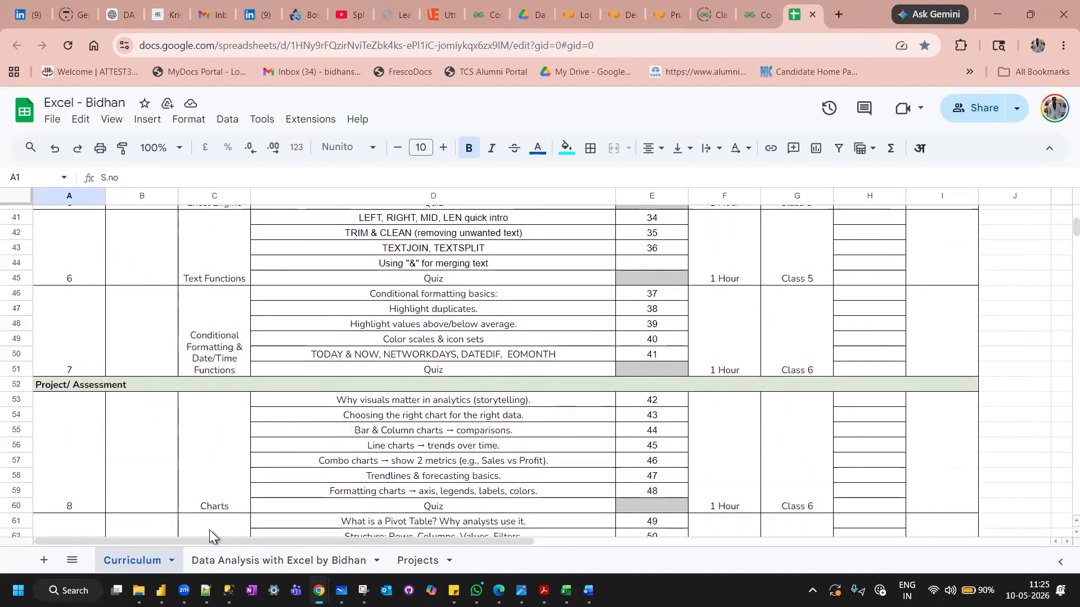
Switch back to the pivot table data.xlsx workbook in Excel and view the available Highlight Cells Rules.
{"action": "mouse_move", "coordinate": [566, 590]}
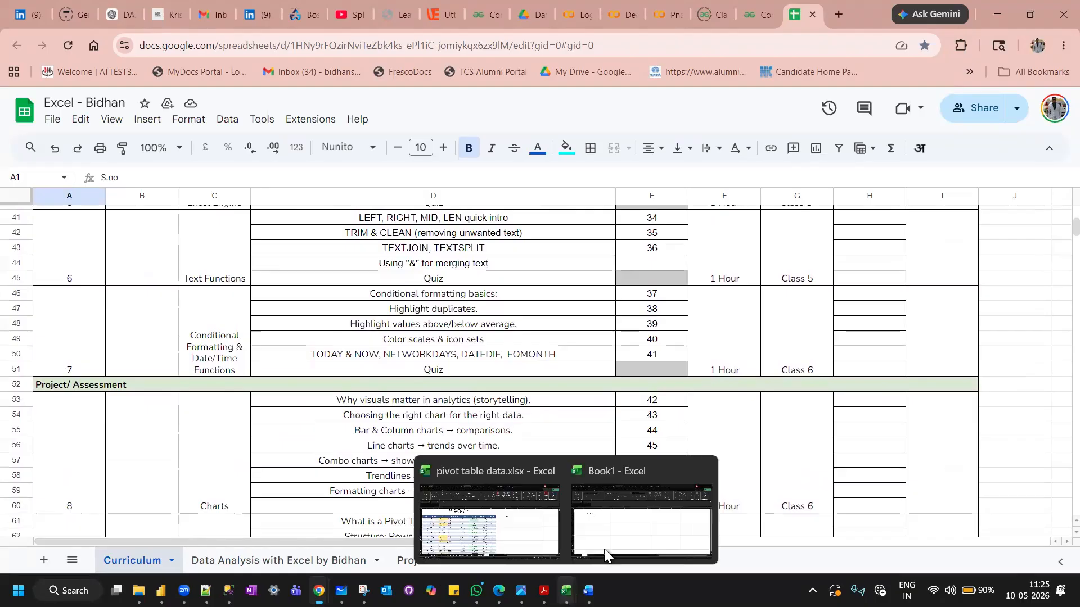
{"action": "left_click", "coordinate": [529, 528]}
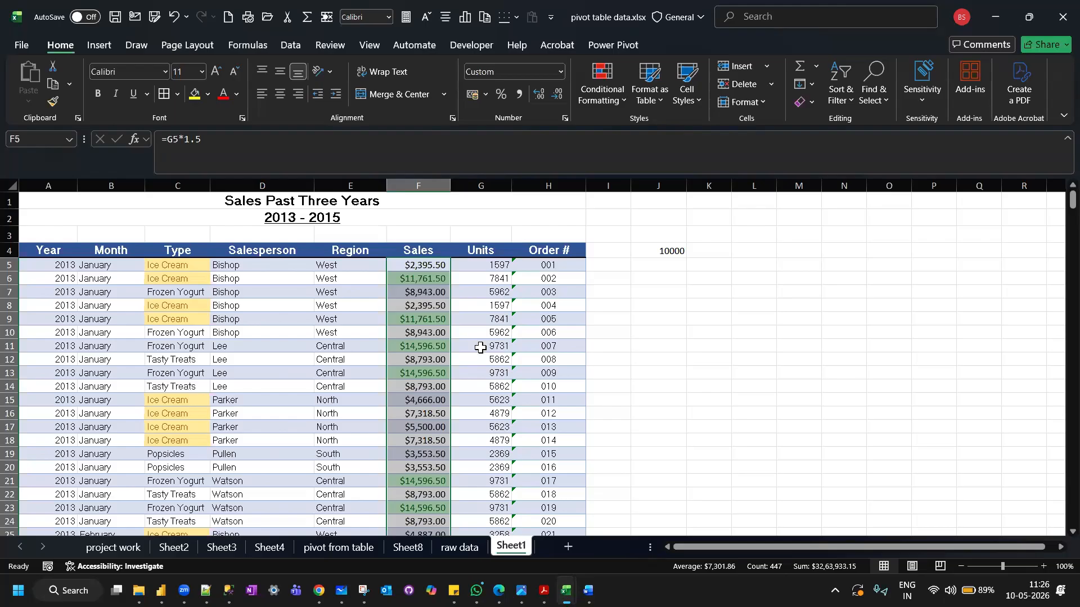
{"action": "left_click", "coordinate": [603, 98]}
{"action": "mouse_move", "coordinate": [678, 135]}
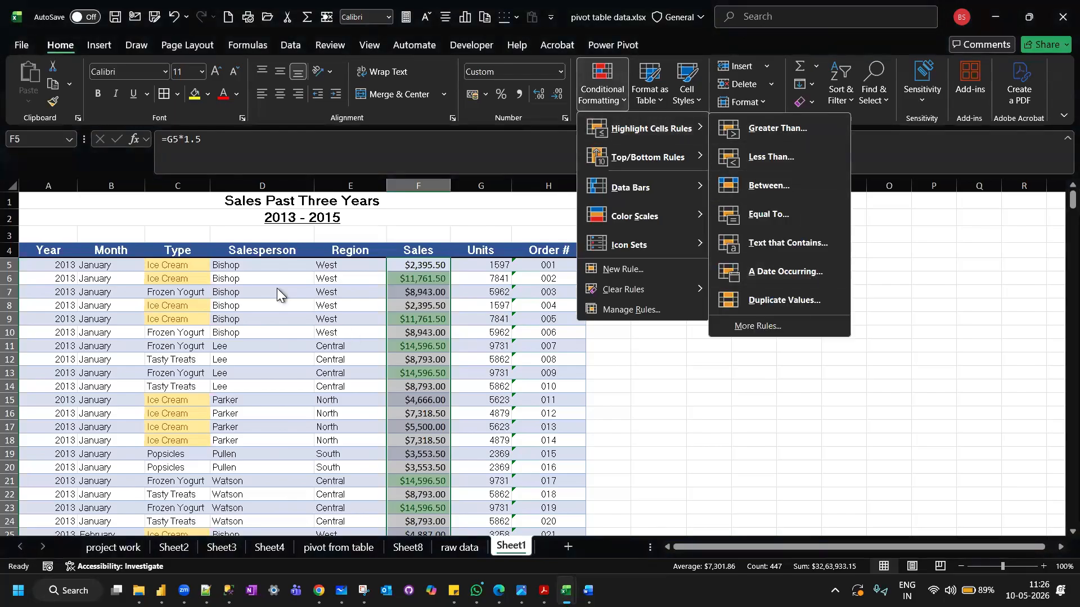
Highlight the duplicate Salesperson values from D5 to D451 with Light Red Fill with Dark Red Text.
{"action": "left_click", "coordinate": [262, 269]}
{"action": "left_click", "coordinate": [263, 269]}
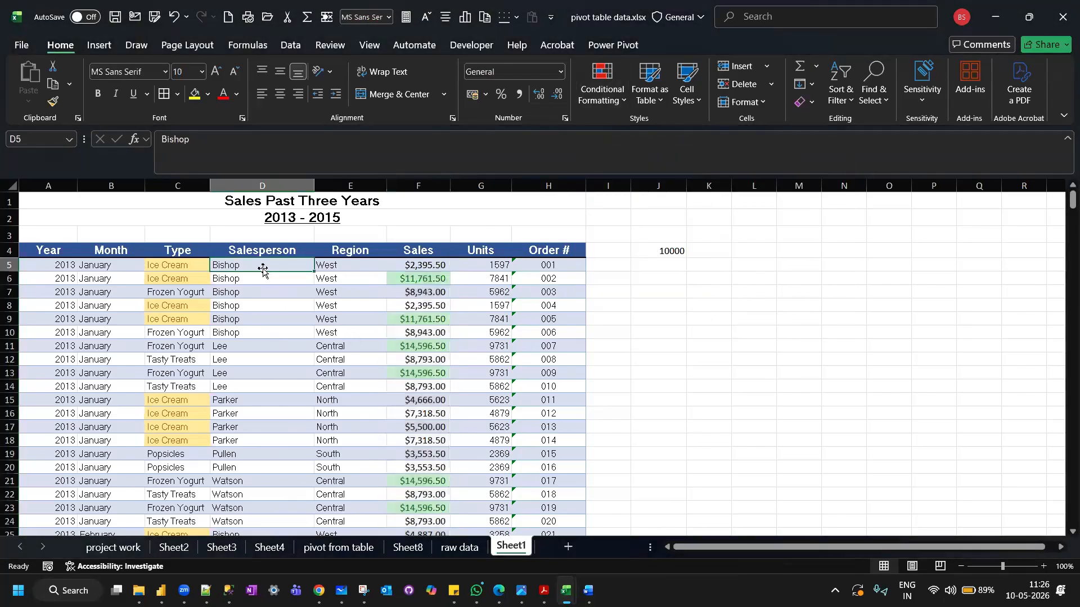
{"action": "scroll", "coordinate": [262, 269], "scroll_direction": "down", "scroll_amount": 8}
{"action": "scroll", "coordinate": [262, 269], "scroll_direction": "down", "scroll_amount": 14}
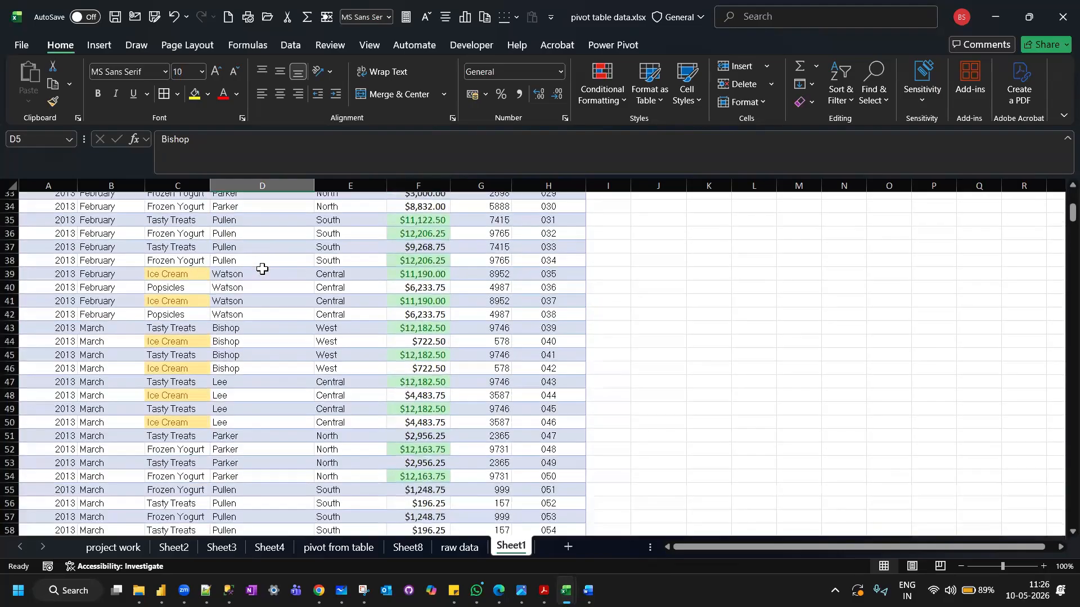
{"action": "scroll", "coordinate": [264, 261], "scroll_direction": "up", "scroll_amount": 20}
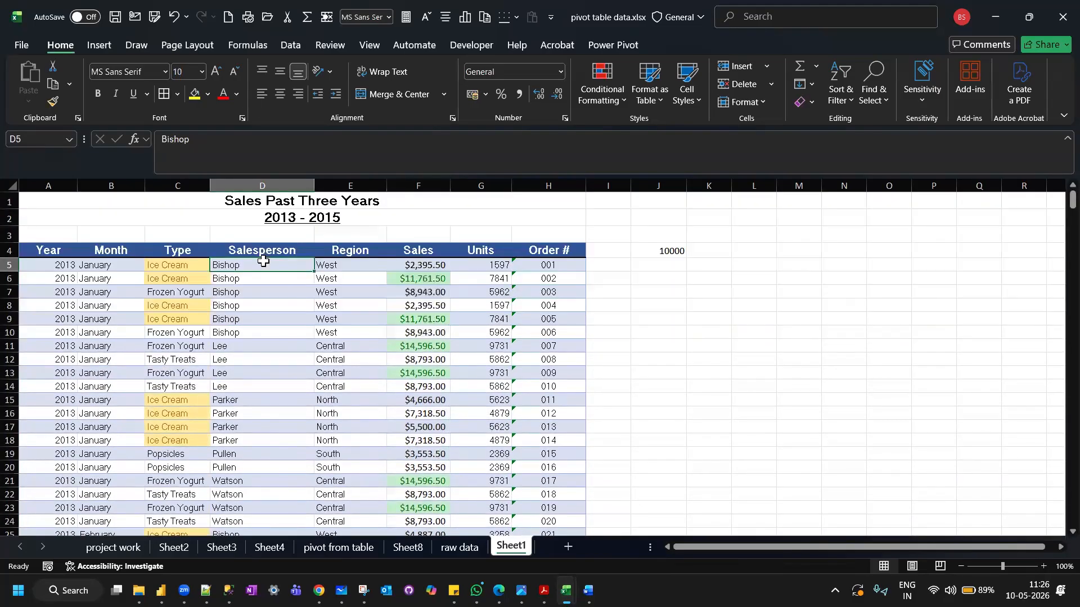
{"action": "key", "text": "ctrl+shift+Down"}
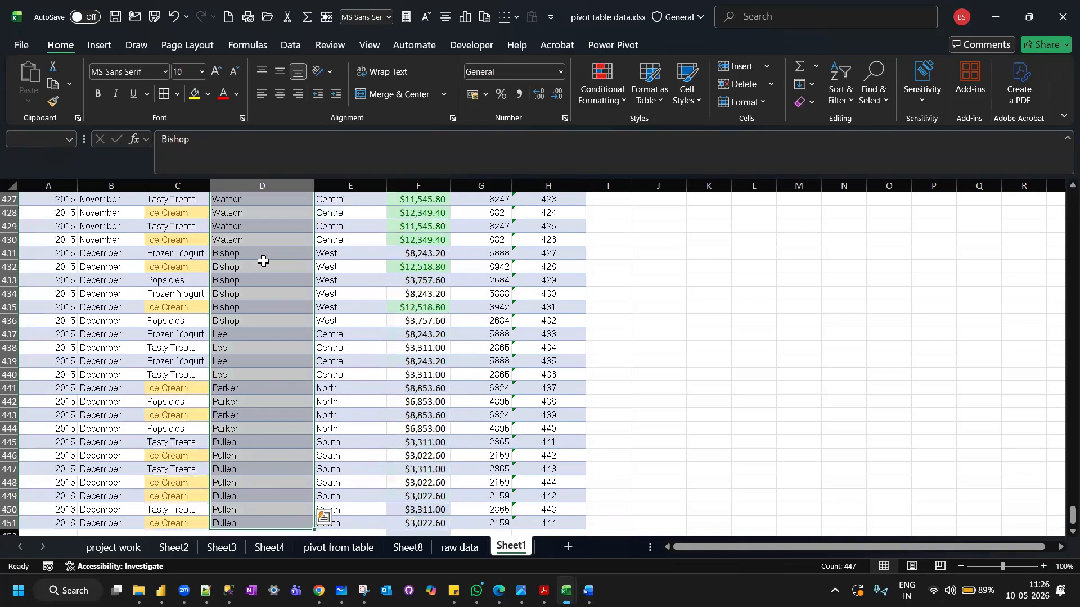
{"action": "left_click", "coordinate": [612, 100]}
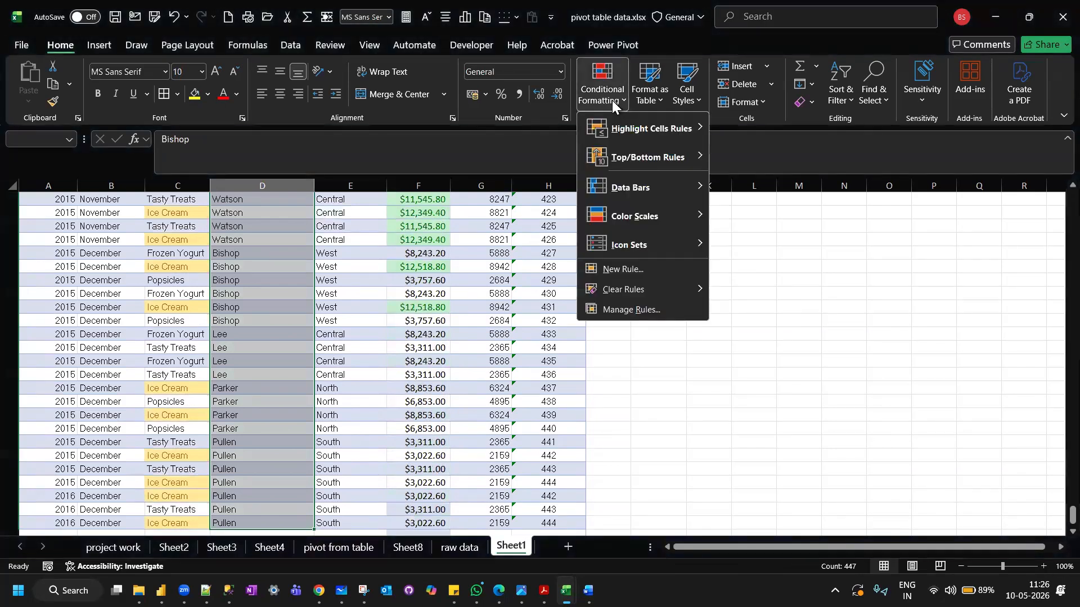
{"action": "mouse_move", "coordinate": [698, 124]}
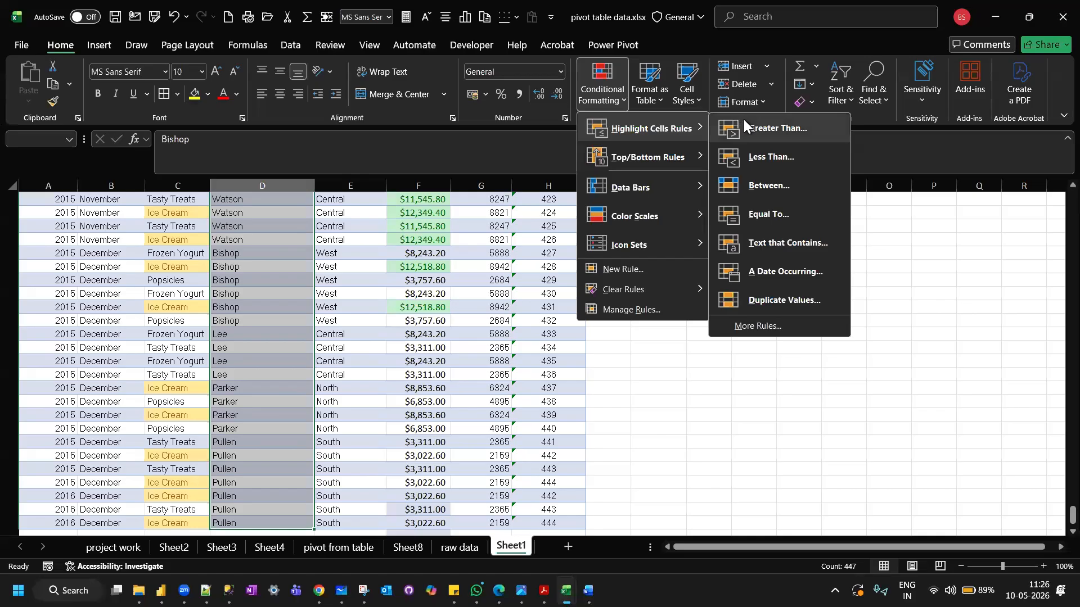
{"action": "left_click", "coordinate": [785, 301]}
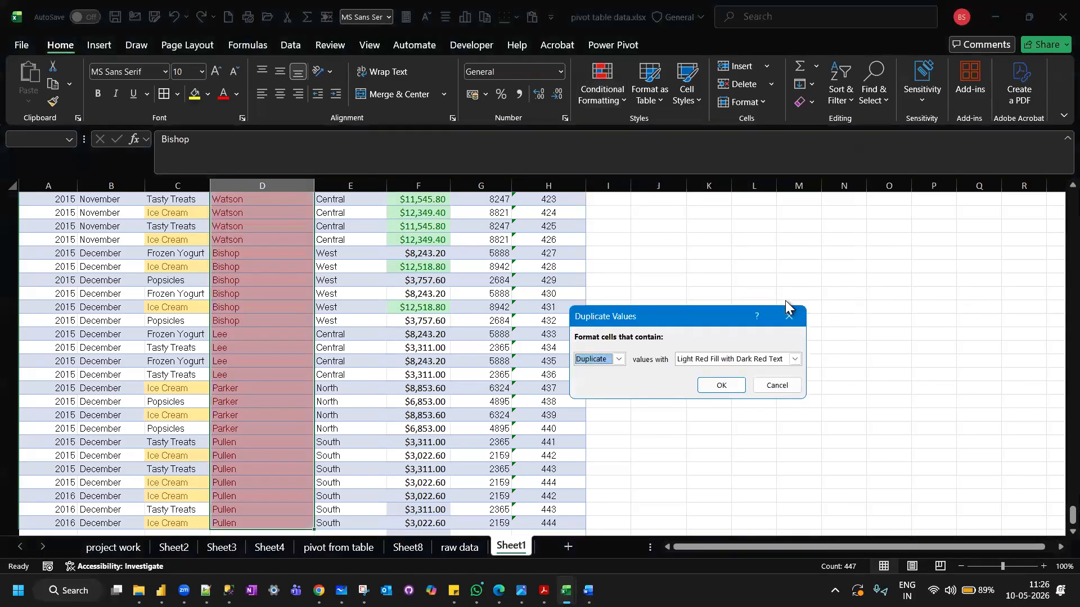
{"action": "left_click", "coordinate": [723, 385]}
Examine the duplicate highlighting along the whole Salesperson column and revisit the Duplicate Values rule.
{"action": "scroll", "coordinate": [252, 404], "scroll_direction": "down", "scroll_amount": 7}
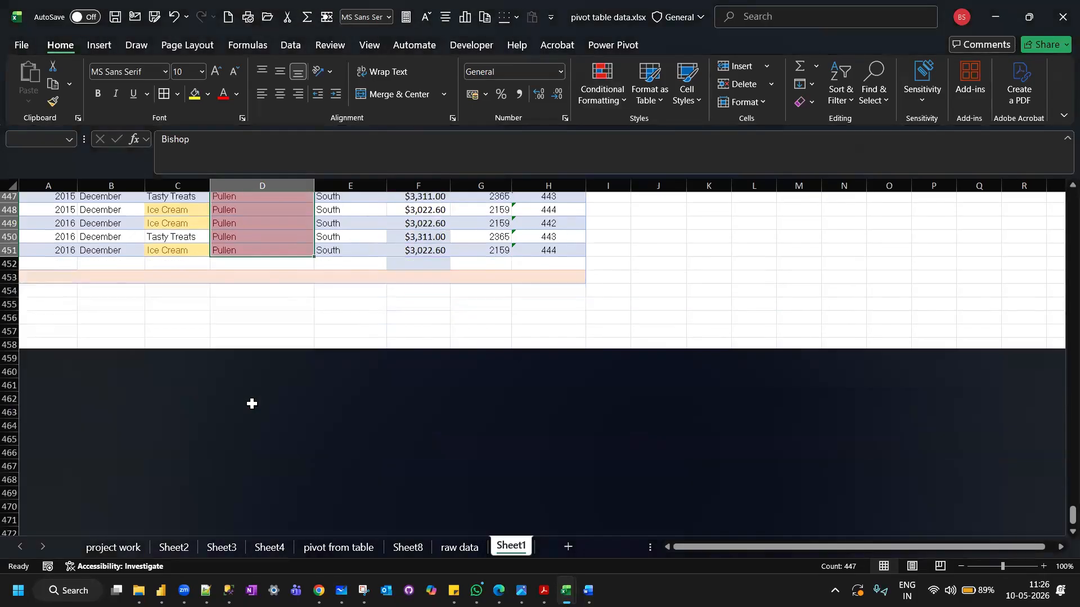
{"action": "scroll", "coordinate": [252, 404], "scroll_direction": "up", "scroll_amount": 4}
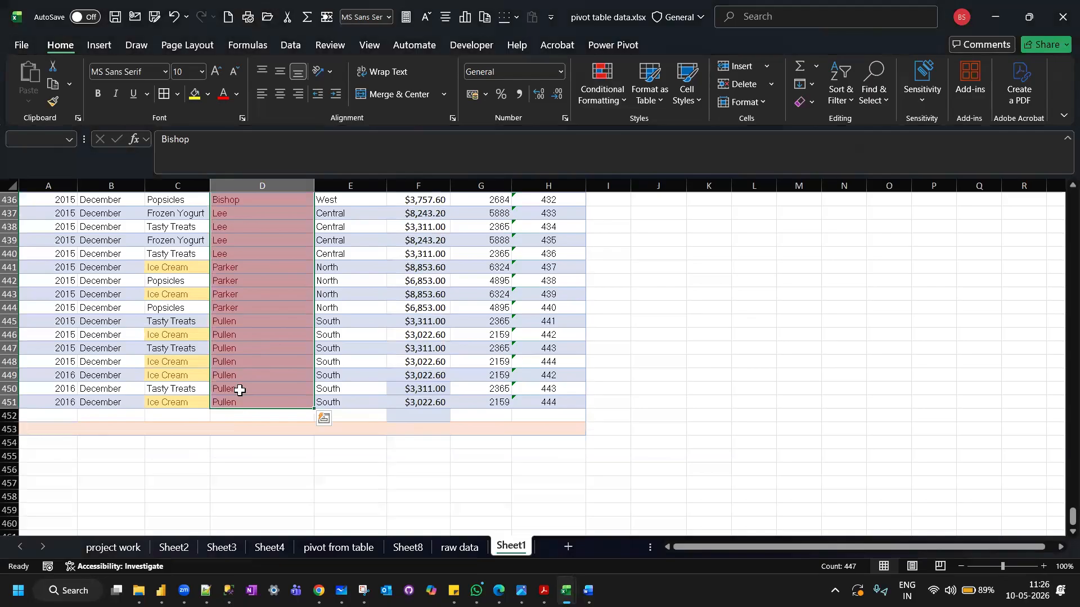
{"action": "scroll", "coordinate": [240, 390], "scroll_direction": "up", "scroll_amount": 20}
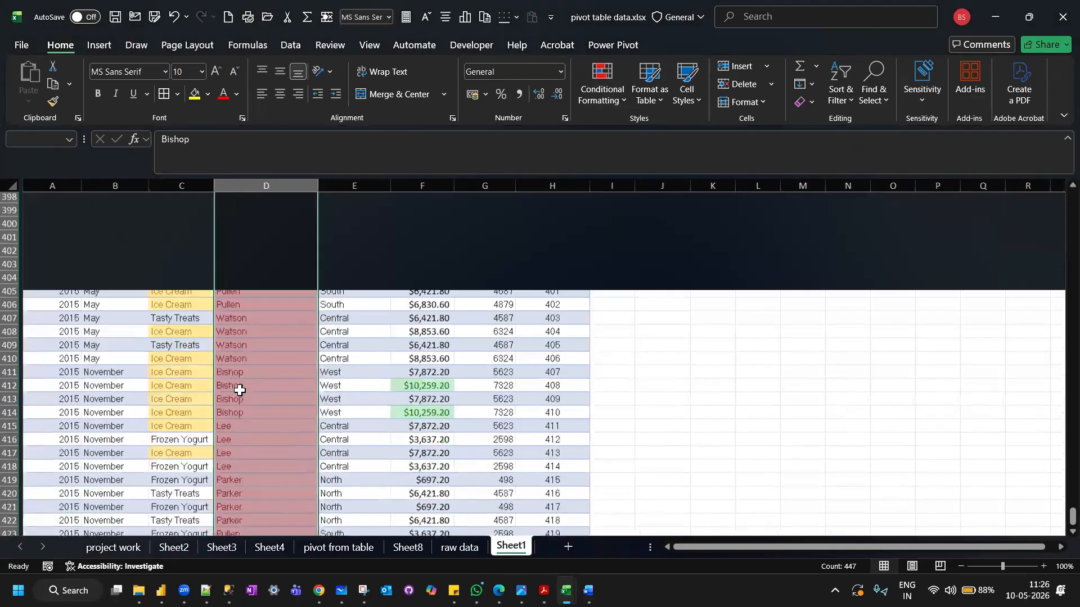
{"action": "scroll", "coordinate": [240, 390], "scroll_direction": "up", "scroll_amount": 20}
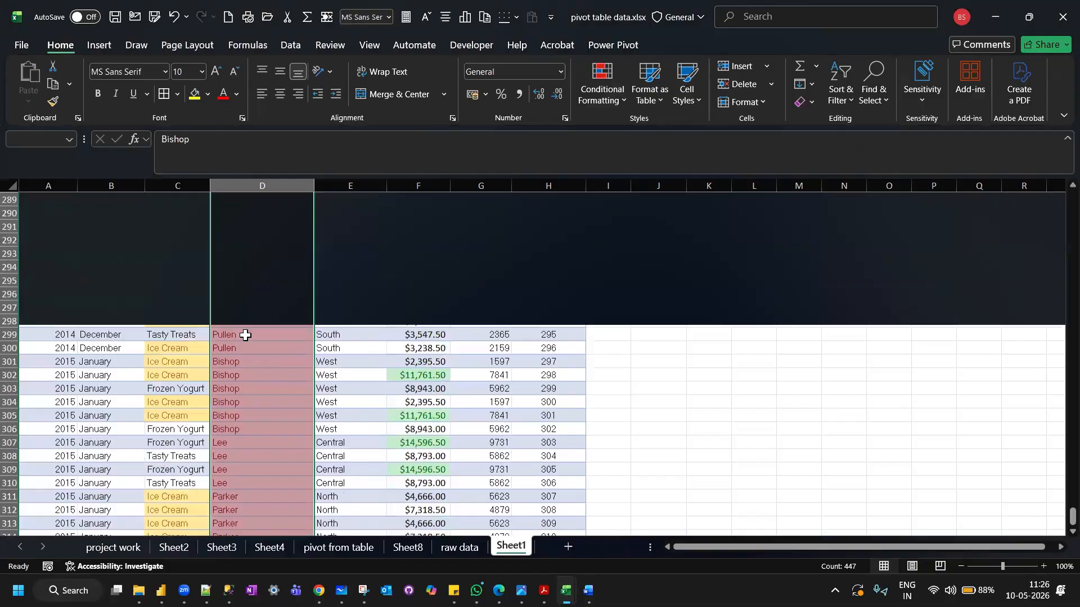
{"action": "scroll", "coordinate": [245, 335], "scroll_direction": "up", "scroll_amount": 20}
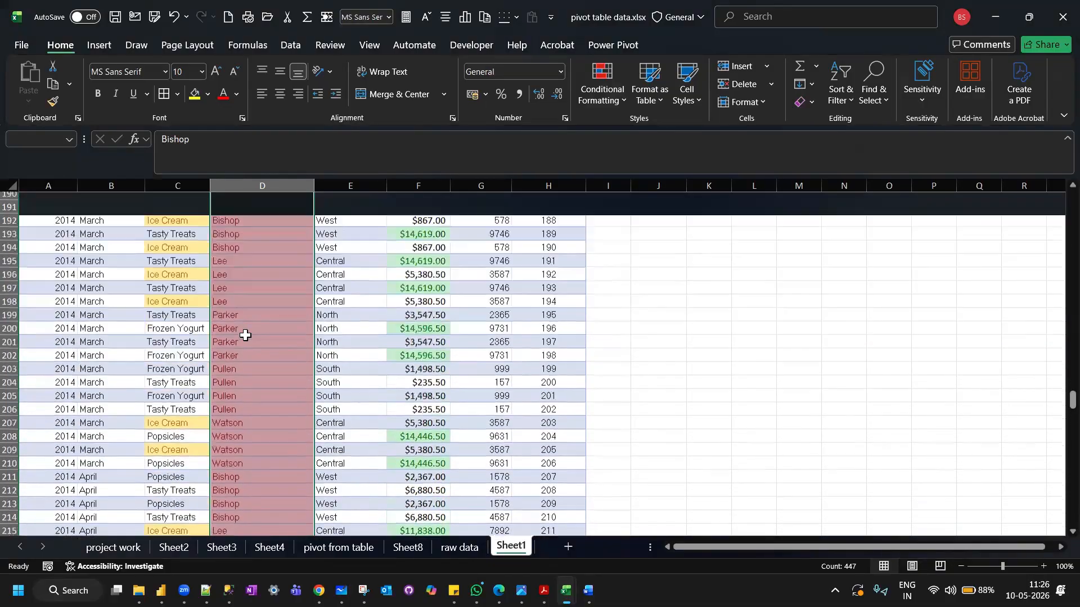
{"action": "scroll", "coordinate": [245, 336], "scroll_direction": "up", "scroll_amount": 20}
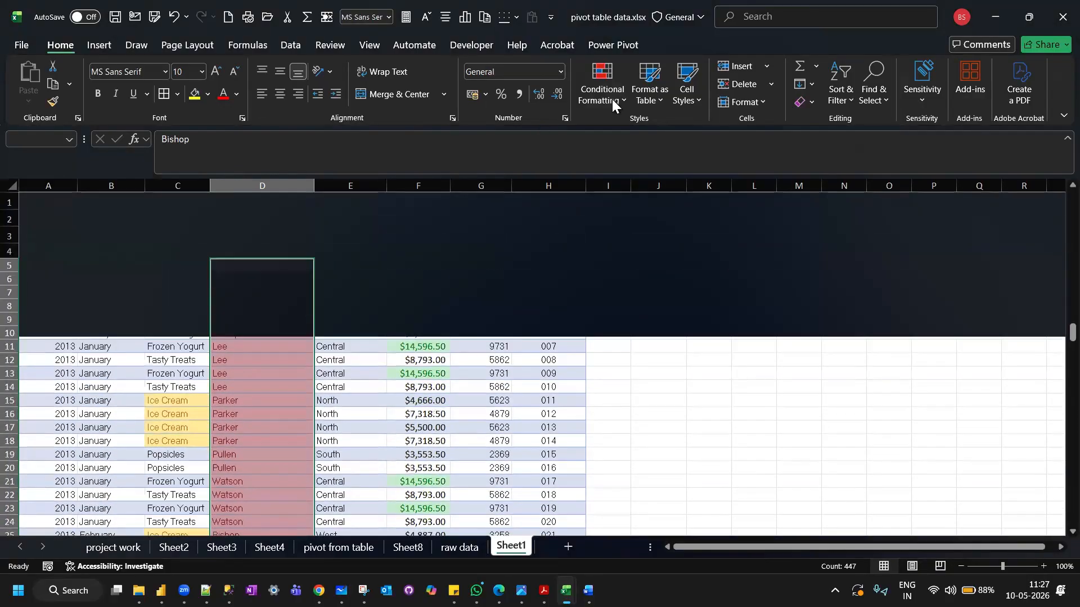
{"action": "left_click", "coordinate": [607, 98]}
{"action": "mouse_move", "coordinate": [689, 130]}
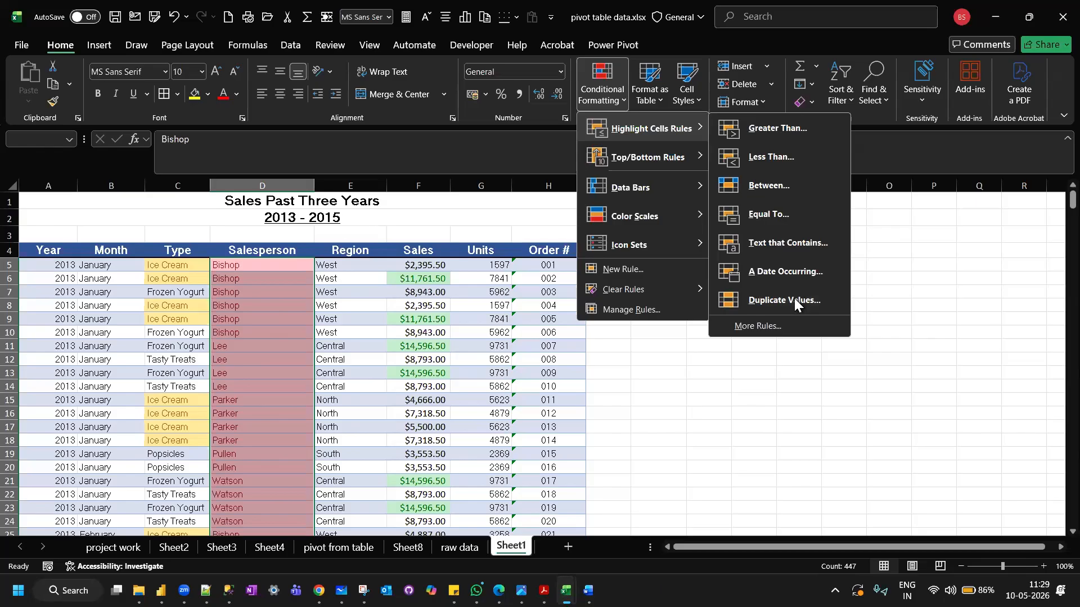
{"action": "left_click", "coordinate": [794, 298]}
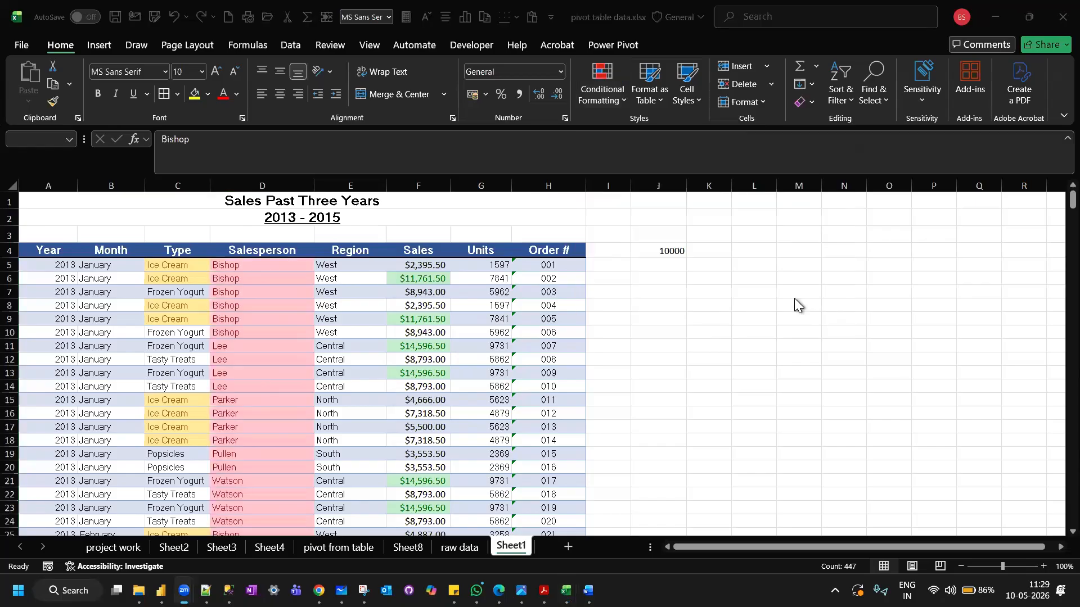
Review the conditional formatting options, comparing the Highlight Cells Rules with the Top/Bottom Rules.
{"action": "left_click", "coordinate": [472, 191]}
{"action": "left_click", "coordinate": [609, 100]}
{"action": "left_click", "coordinate": [614, 100]}
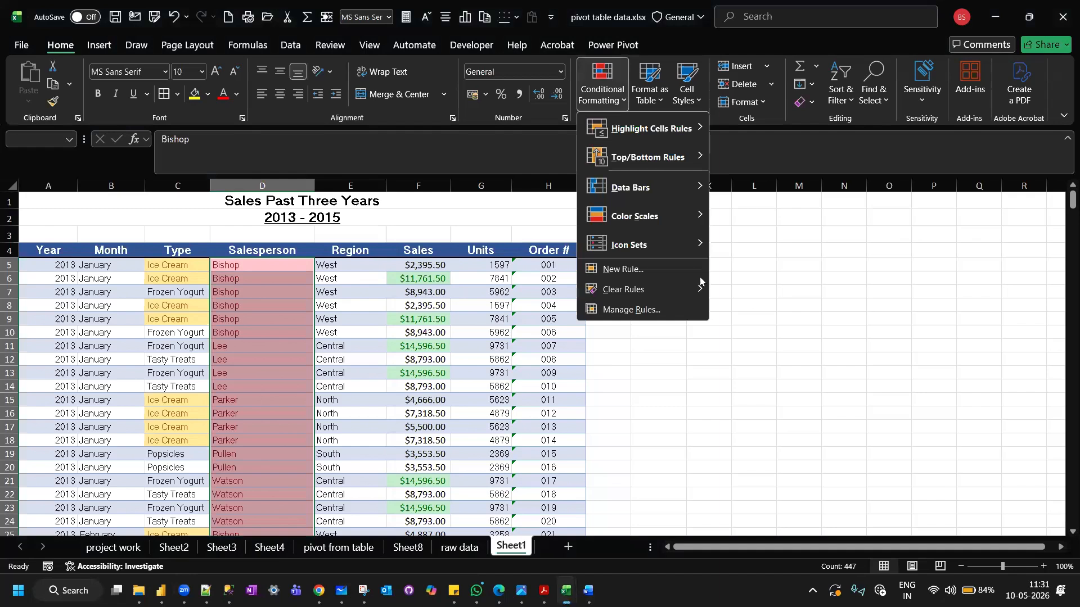
{"action": "mouse_move", "coordinate": [699, 130]}
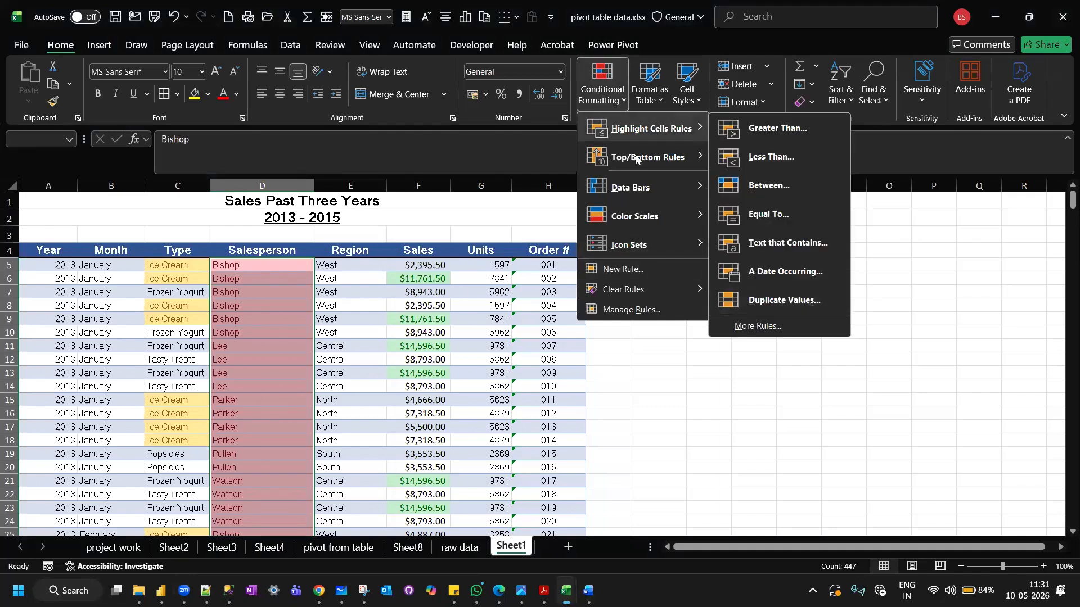
{"action": "mouse_move", "coordinate": [701, 162]}
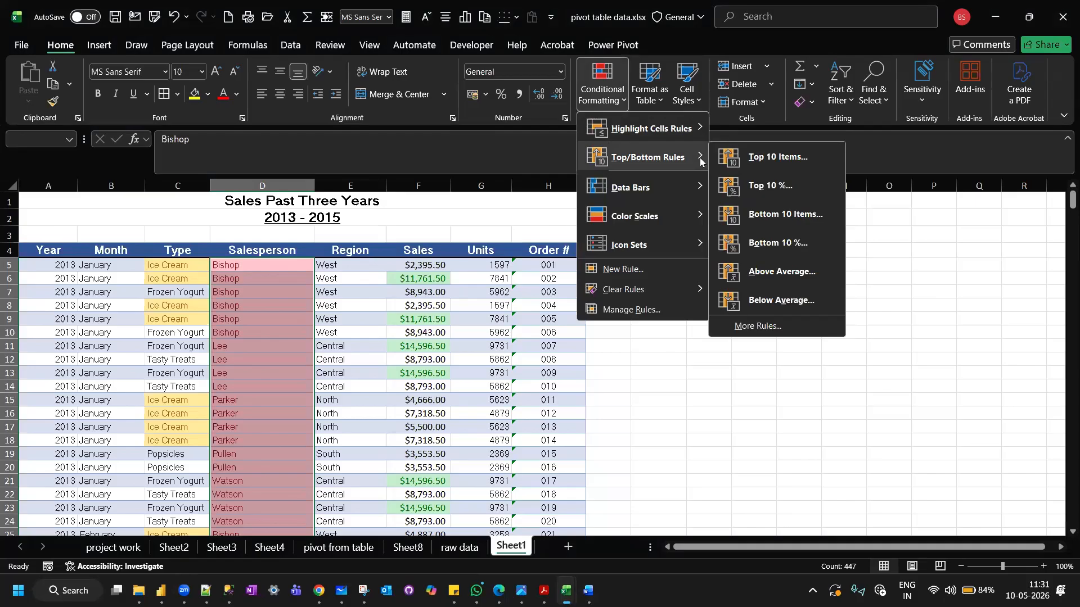
Clear the conditional formatting rules from the entire sheet, leaving the first Sales value in F5 selected.
{"action": "left_click", "coordinate": [407, 270]}
{"action": "left_click", "coordinate": [408, 271]}
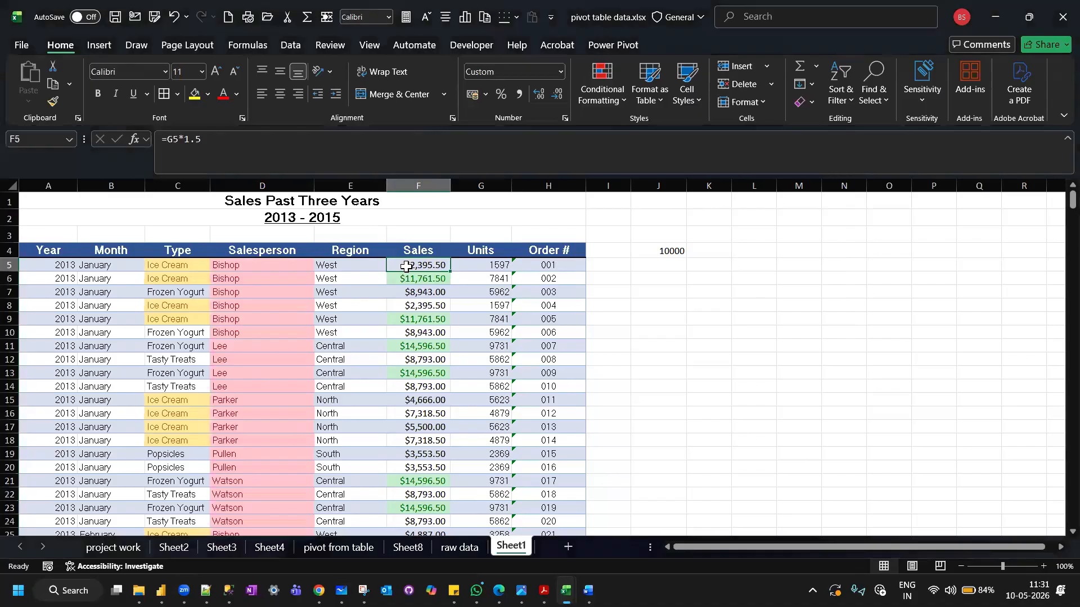
{"action": "left_click", "coordinate": [613, 100]}
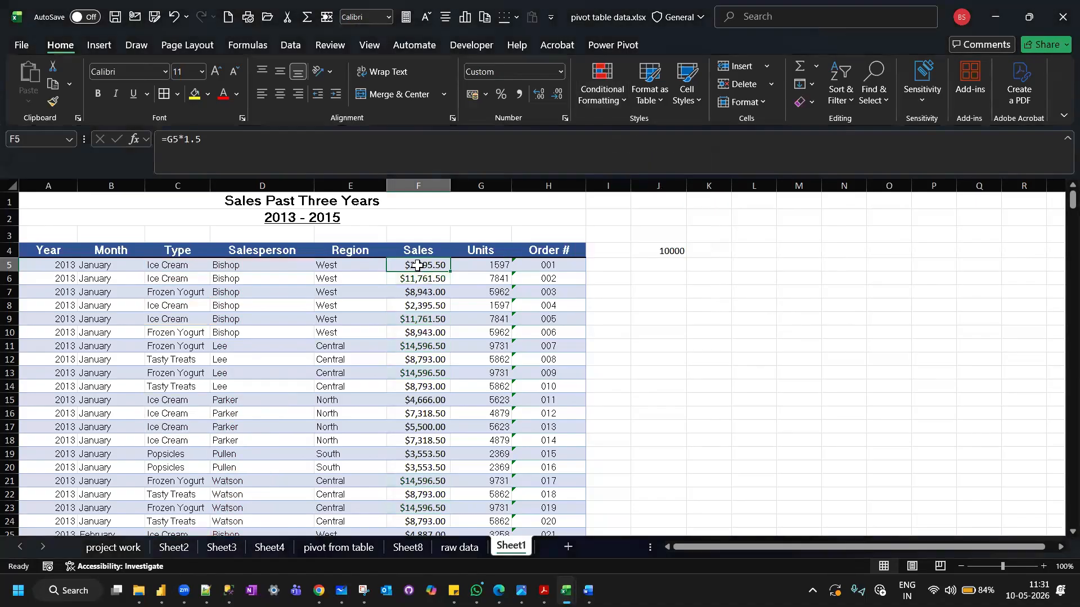
Apply an Above Average rule to the Sales values from F5 to F451 with Light Red Fill with Dark Red Text.
{"action": "key", "text": "ctrl+shift+Down"}
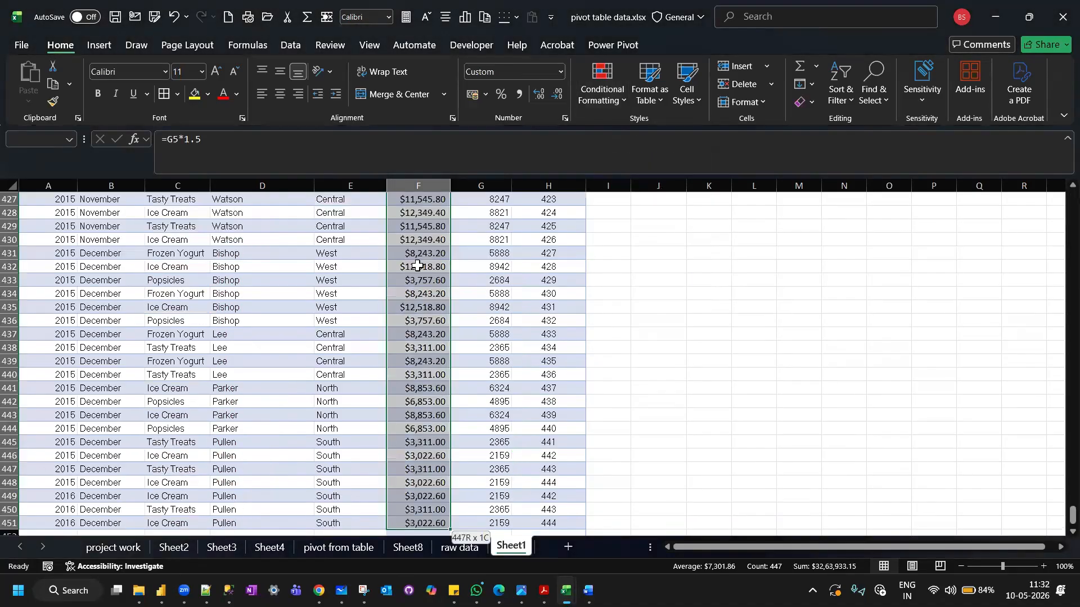
{"action": "scroll", "coordinate": [417, 265], "scroll_direction": "up", "scroll_amount": 15}
{"action": "scroll", "coordinate": [417, 266], "scroll_direction": "up", "scroll_amount": 20}
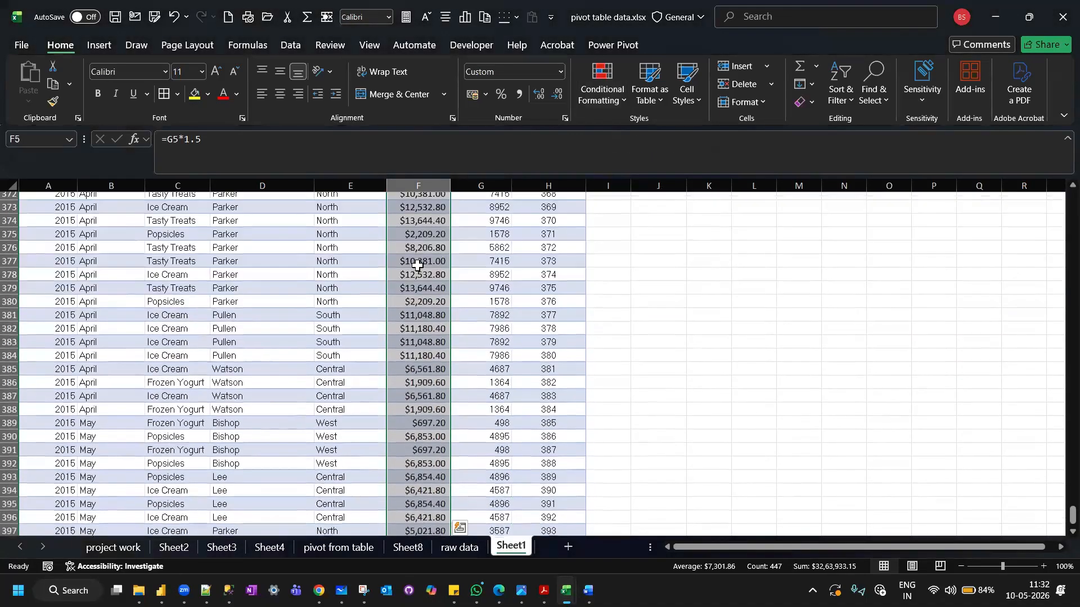
{"action": "scroll", "coordinate": [417, 266], "scroll_direction": "up", "scroll_amount": 20}
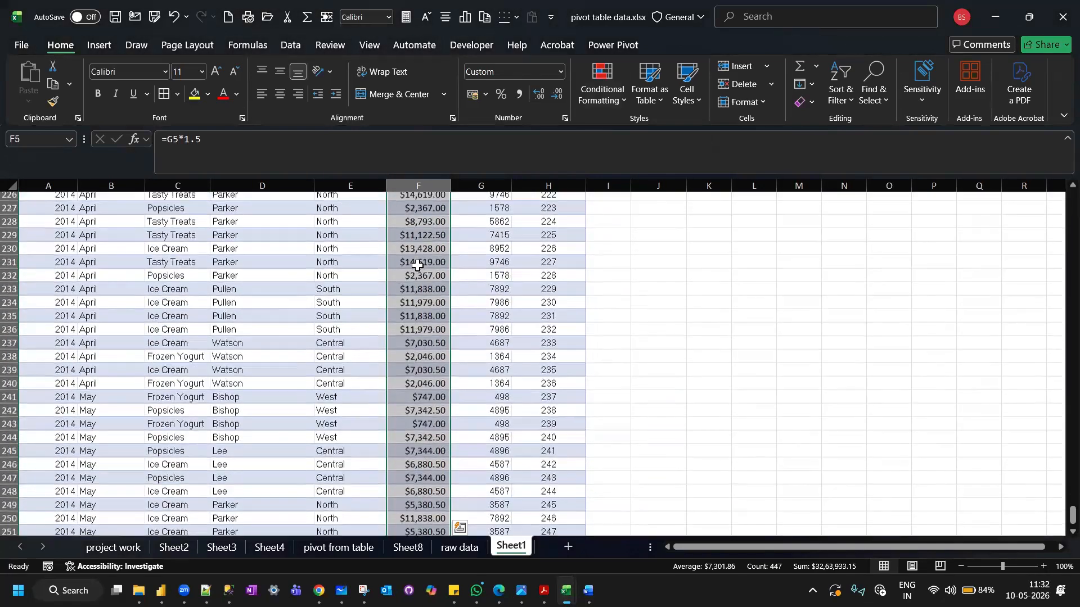
{"action": "scroll", "coordinate": [417, 266], "scroll_direction": "up", "scroll_amount": 1}
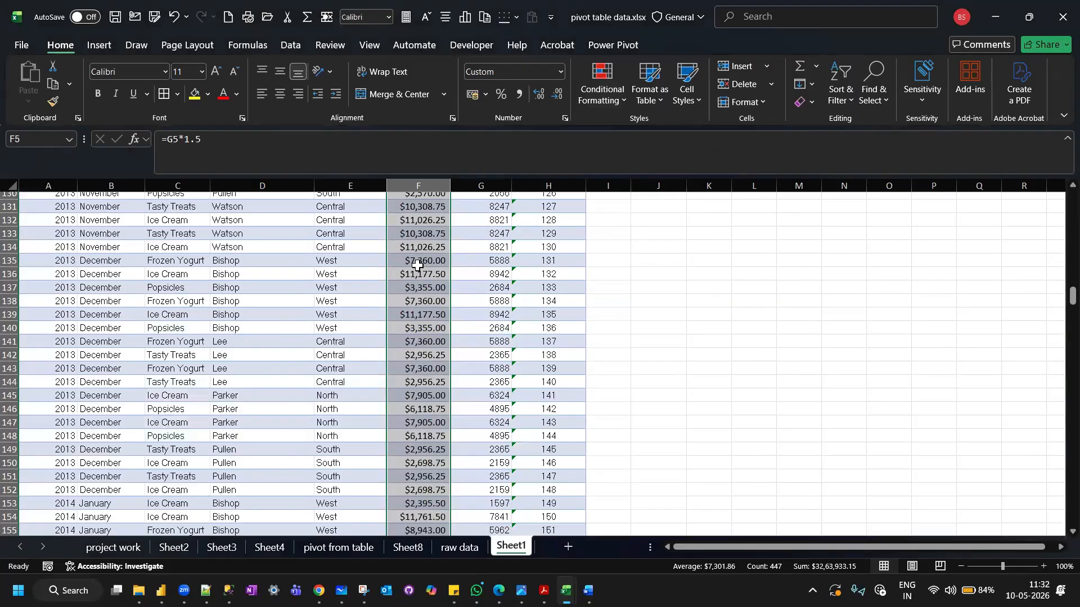
{"action": "scroll", "coordinate": [417, 266], "scroll_direction": "up", "scroll_amount": 20}
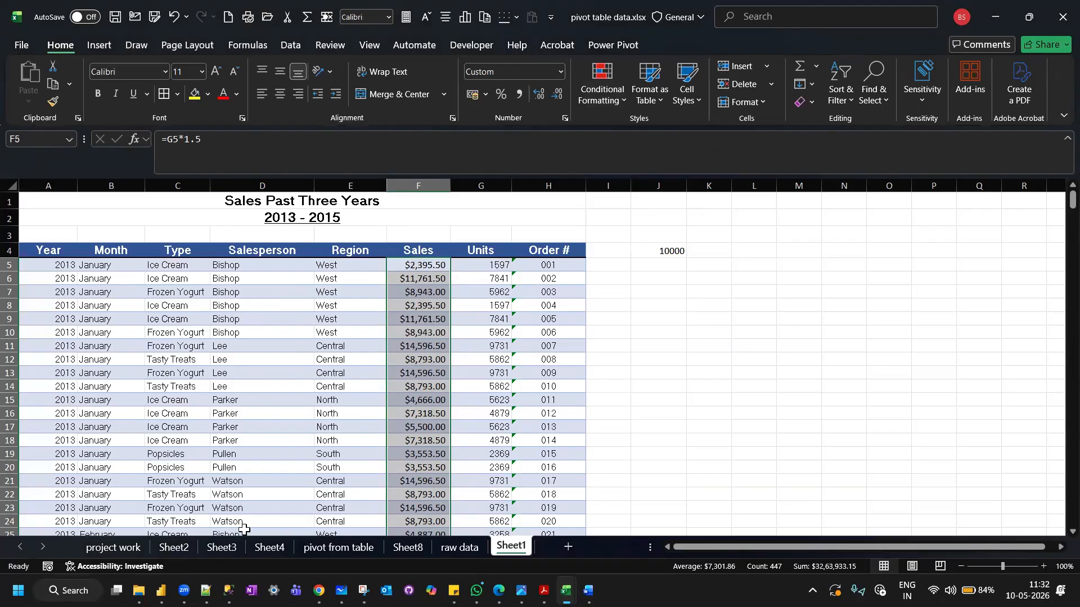
{"action": "left_click", "coordinate": [610, 102]}
{"action": "mouse_move", "coordinate": [701, 158]}
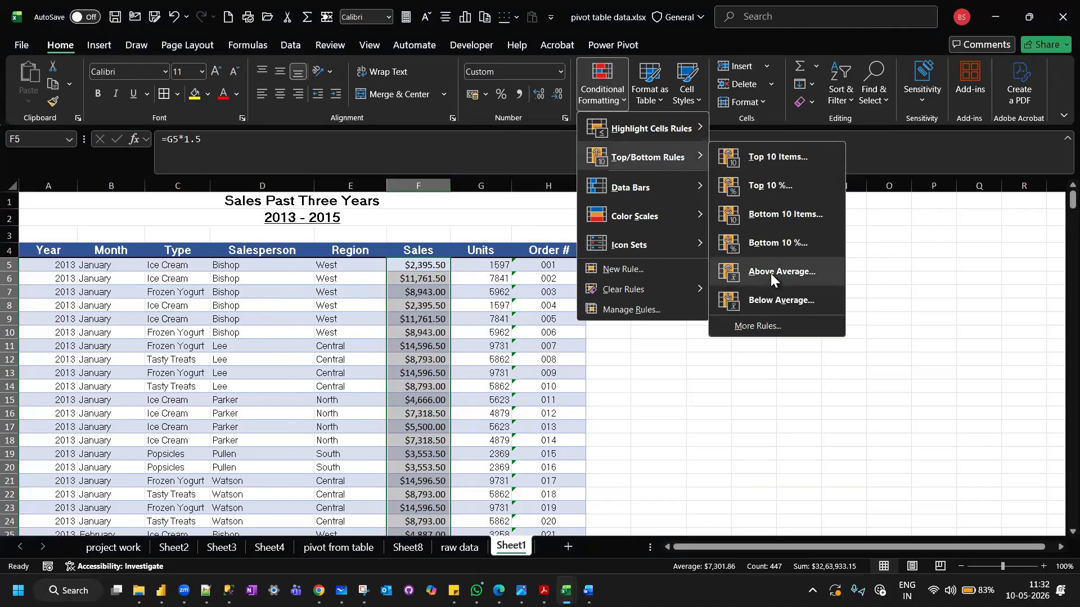
{"action": "left_click", "coordinate": [771, 273]}
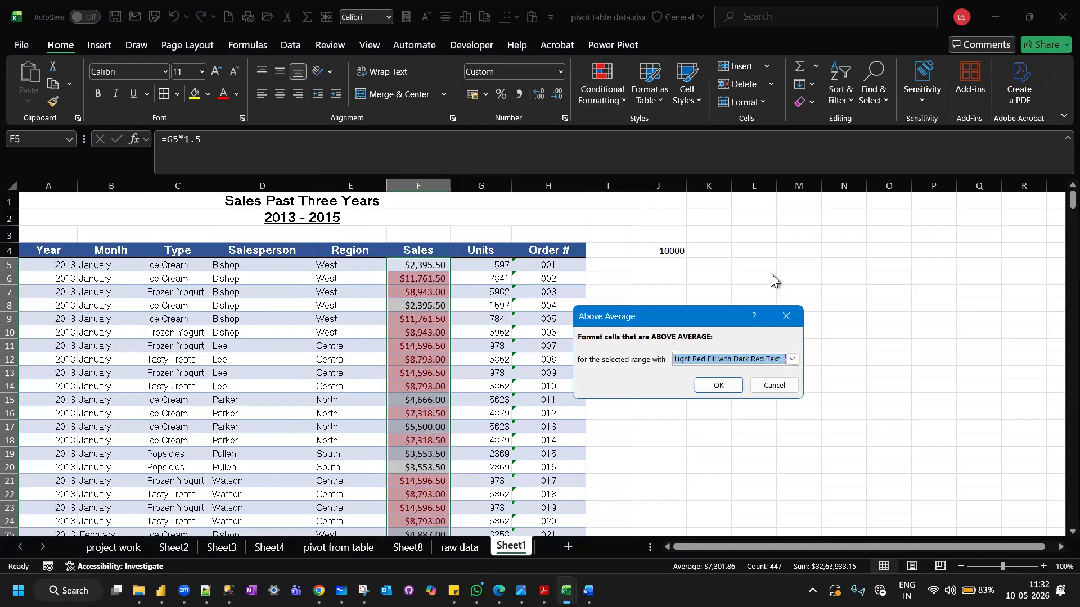
{"action": "left_click", "coordinate": [716, 388]}
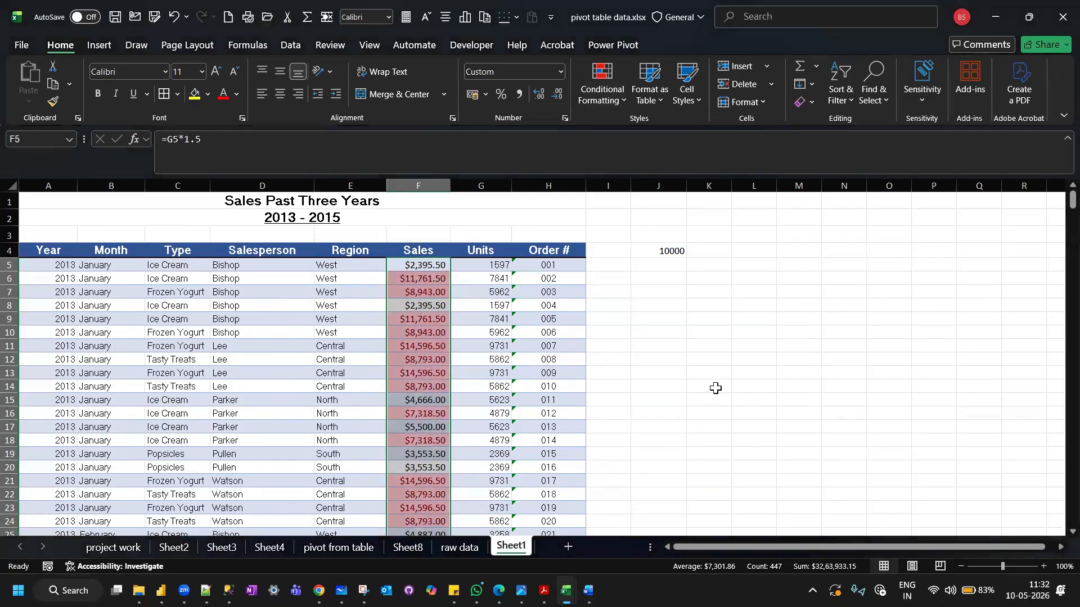
{"action": "left_click", "coordinate": [607, 99]}
{"action": "mouse_move", "coordinate": [665, 157]}
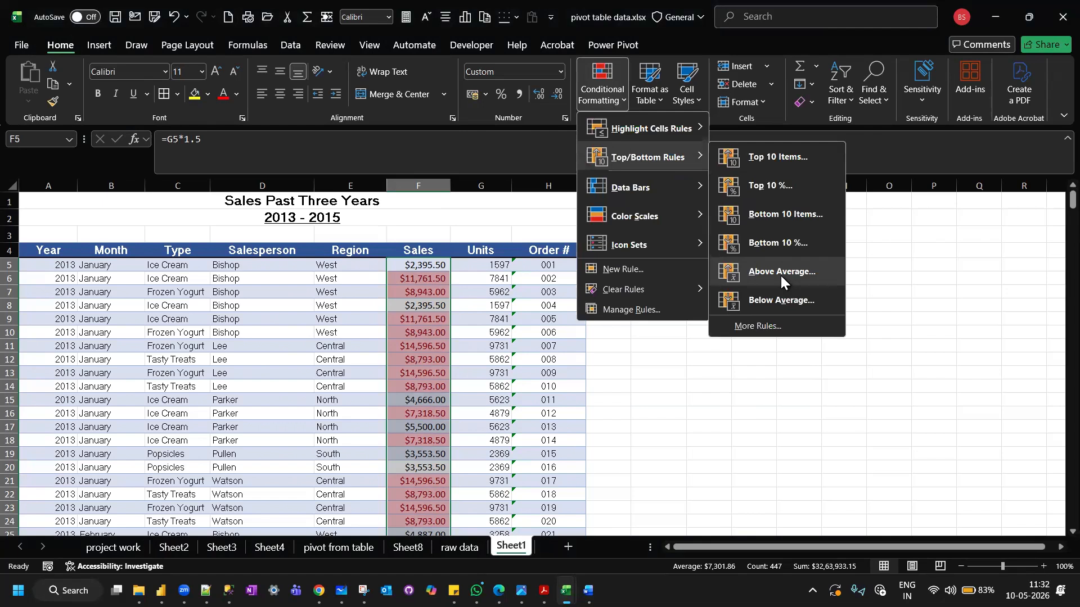
Calculate the average of the Sales values in cell J6 with =AVERAGE(F5:F451).
{"action": "left_click", "coordinate": [662, 274]}
{"action": "left_click", "coordinate": [661, 274]}
{"action": "type", "text": "=AVE"}
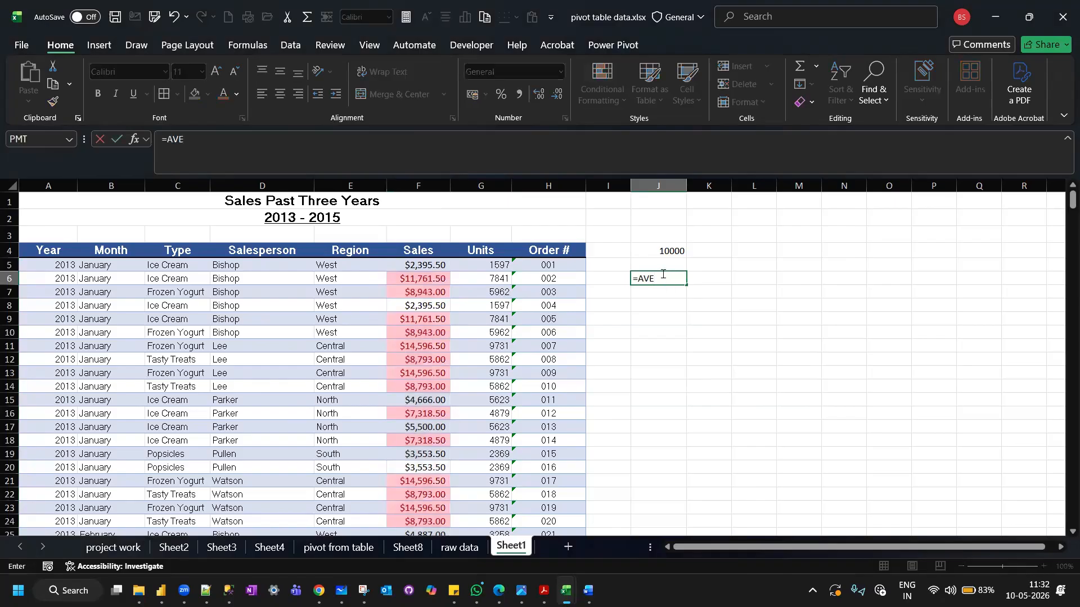
{"action": "type", "text": "RAGE("}
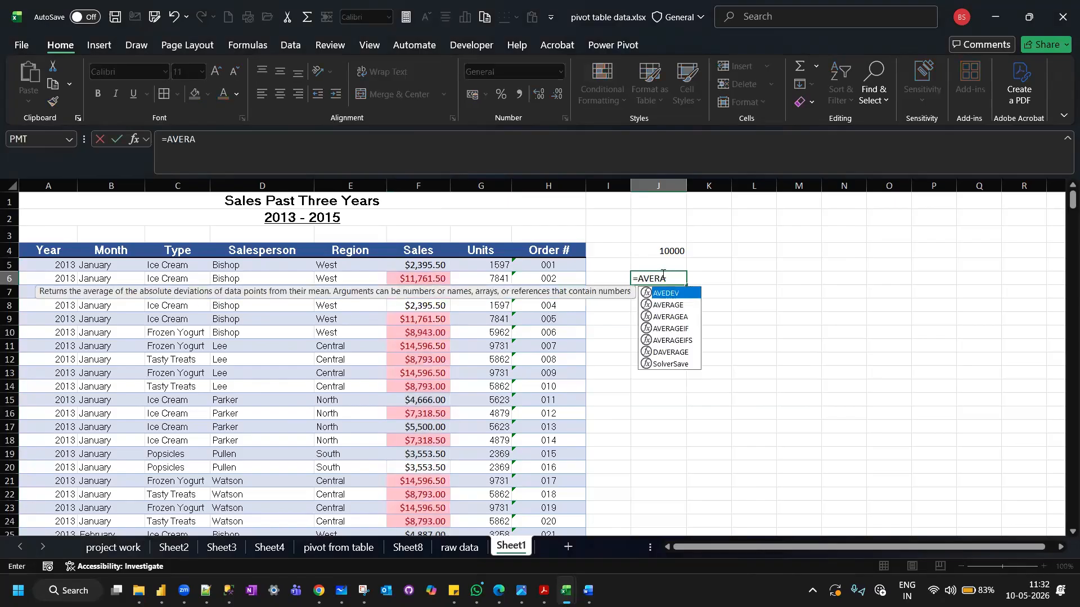
{"action": "left_click", "coordinate": [414, 265]}
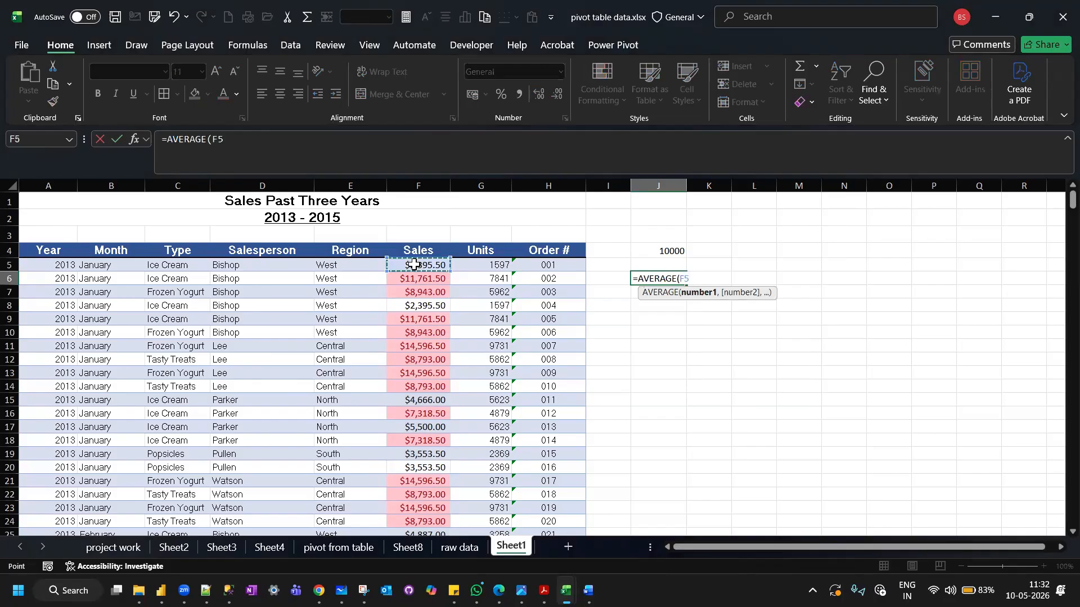
{"action": "key", "text": "ctrl+shift+Down"}
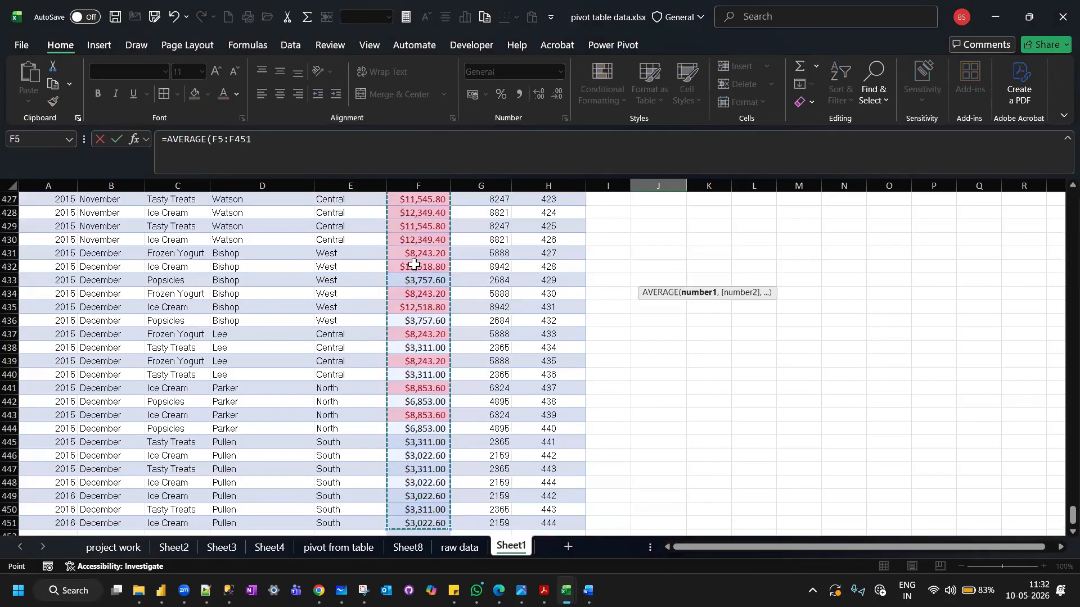
{"action": "key", "text": "Return"}
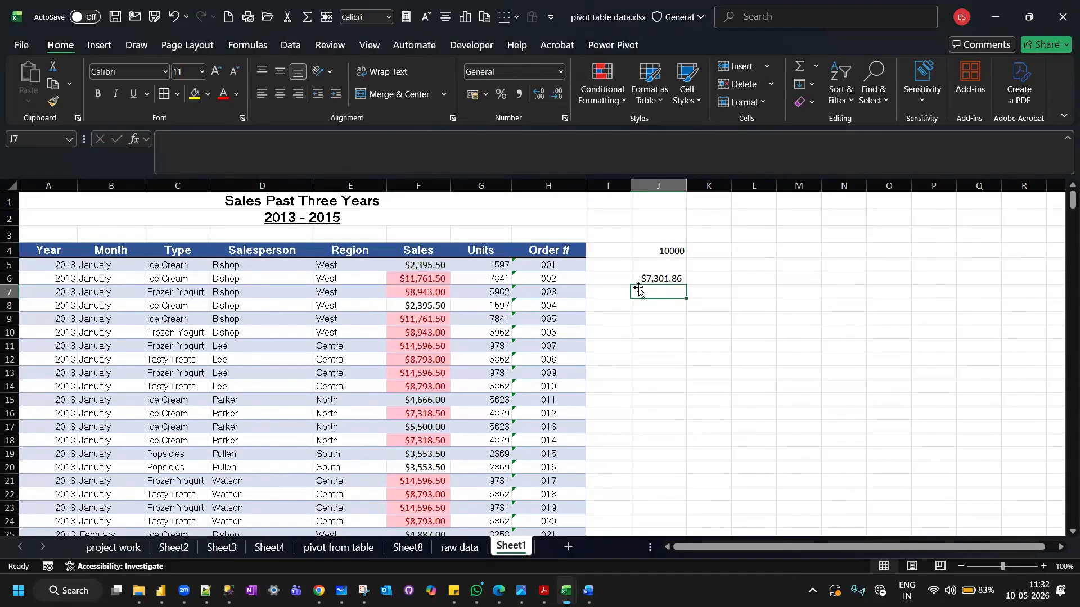
{"action": "left_click", "coordinate": [669, 273]}
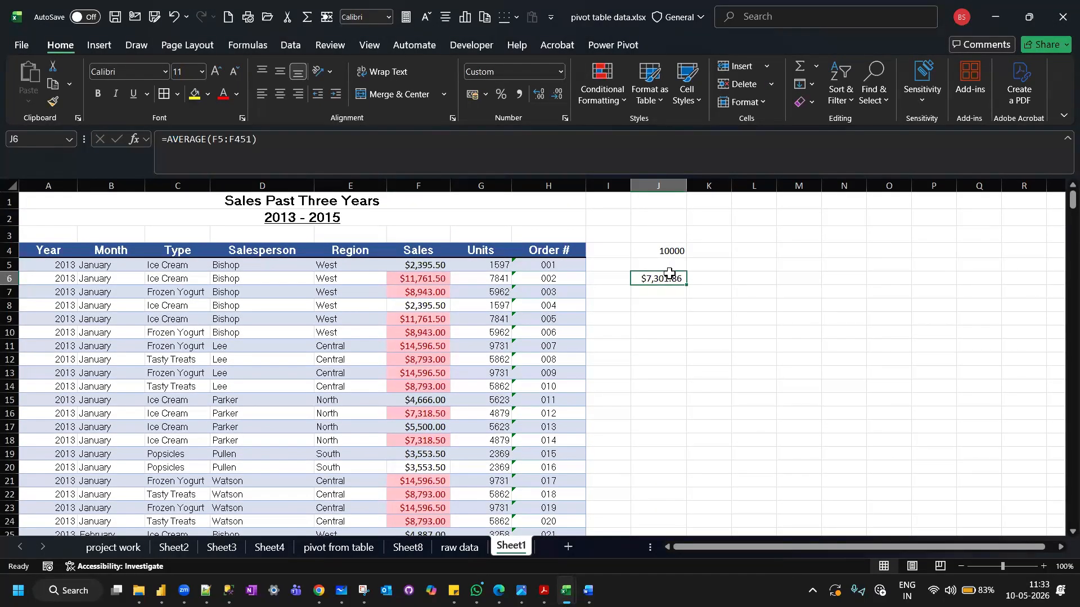
{"action": "left_click", "coordinate": [419, 291]}
{"action": "left_click", "coordinate": [419, 280]}
{"action": "double_click", "coordinate": [419, 280]}
{"action": "left_click", "coordinate": [662, 338]}
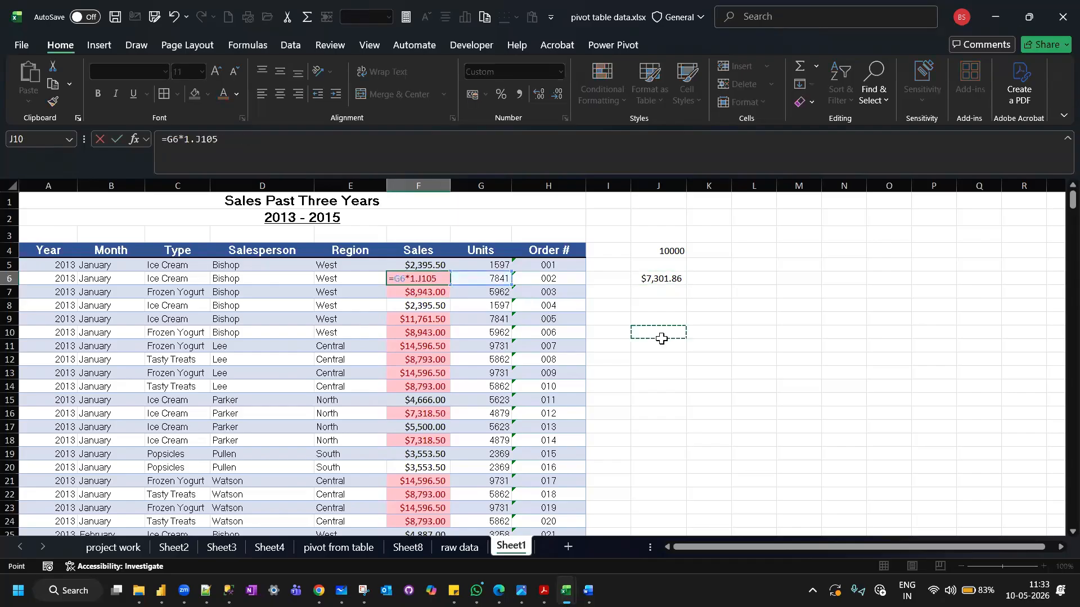
{"action": "key", "text": "Escape"}
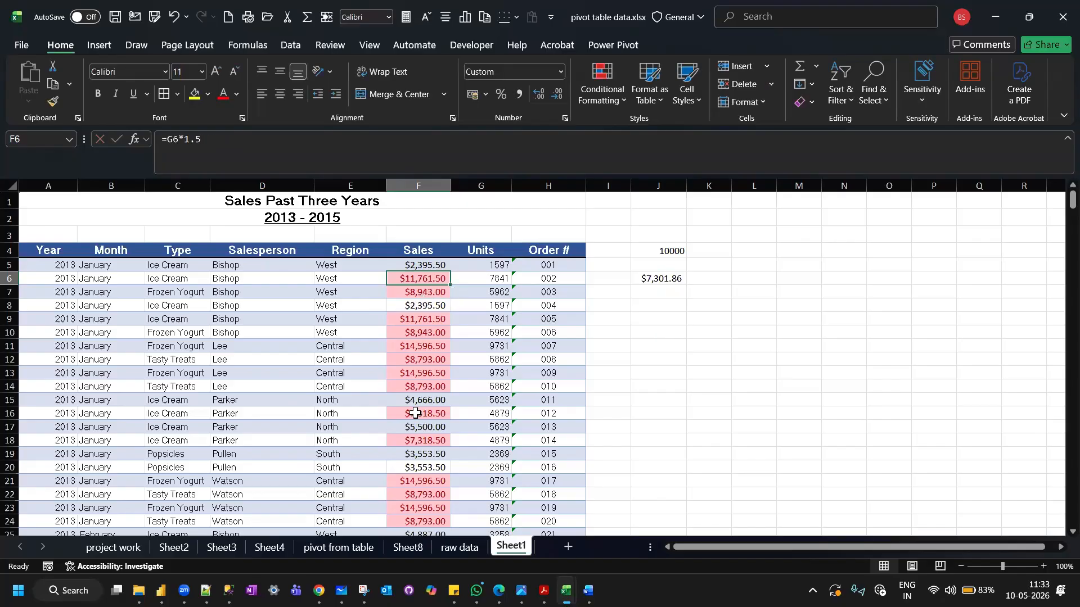
Examine the highlighted Sales values down the column and compare them with the calculated average in J6.
{"action": "scroll", "coordinate": [415, 413], "scroll_direction": "down", "scroll_amount": 1}
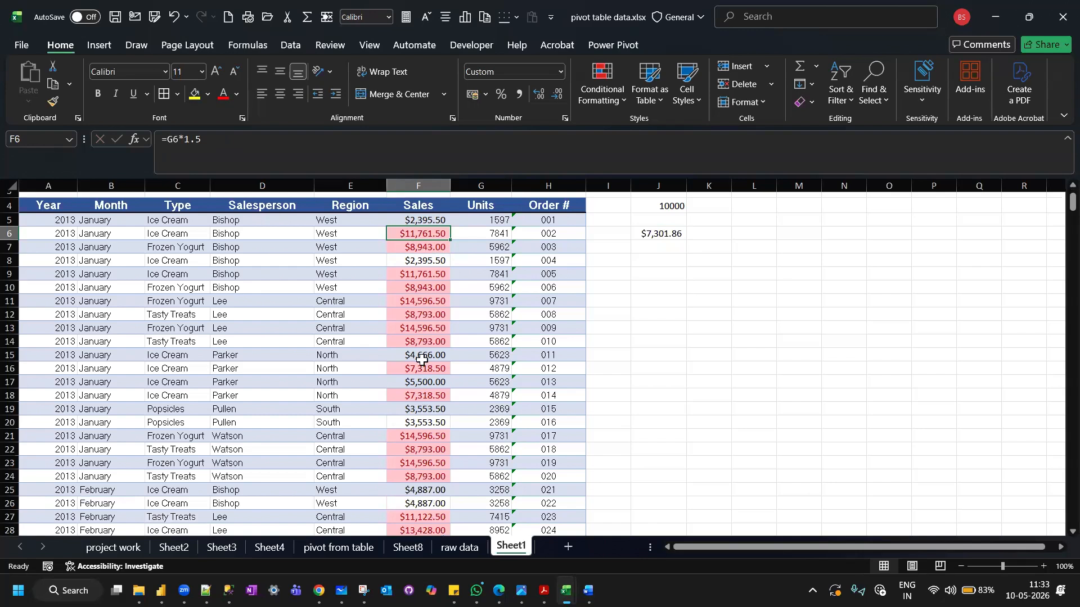
{"action": "scroll", "coordinate": [423, 360], "scroll_direction": "down", "scroll_amount": 7}
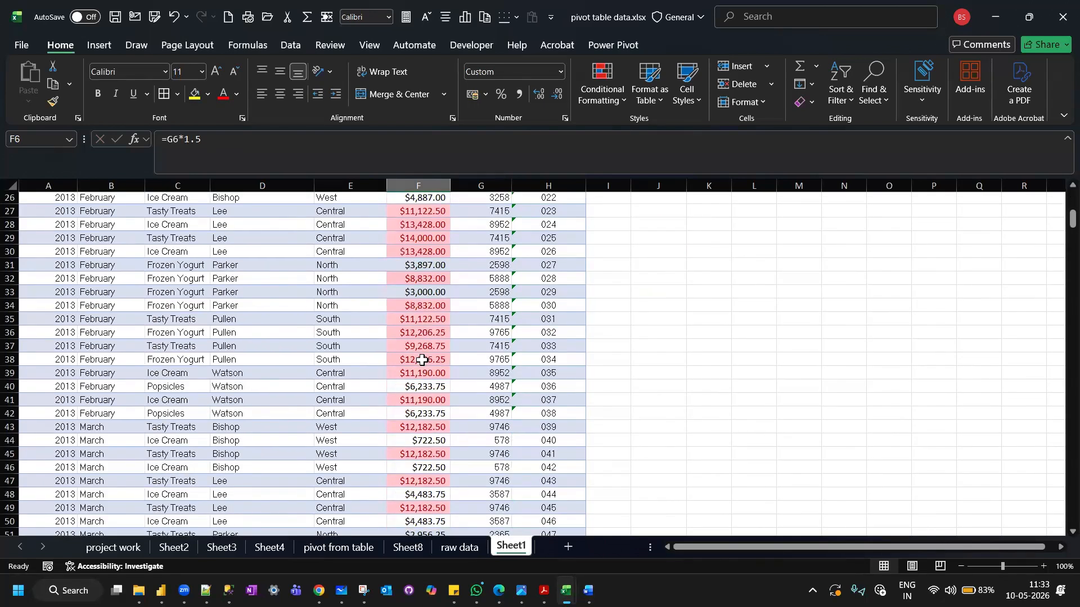
{"action": "scroll", "coordinate": [422, 360], "scroll_direction": "down", "scroll_amount": 2}
{"action": "scroll", "coordinate": [422, 360], "scroll_direction": "down", "scroll_amount": 3}
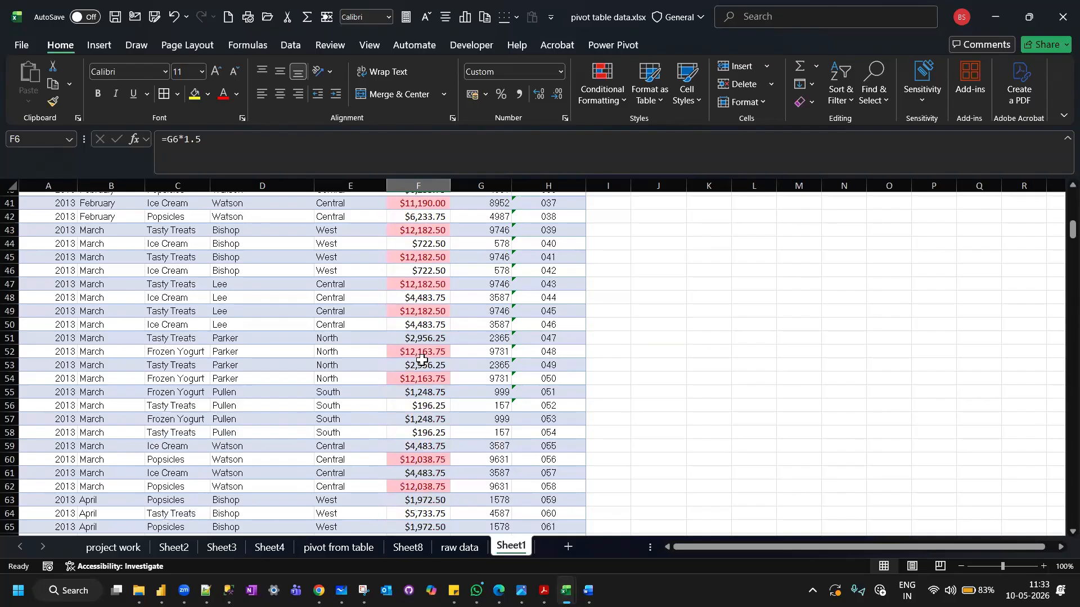
{"action": "scroll", "coordinate": [423, 360], "scroll_direction": "down", "scroll_amount": 2}
{"action": "scroll", "coordinate": [423, 360], "scroll_direction": "down", "scroll_amount": 2}
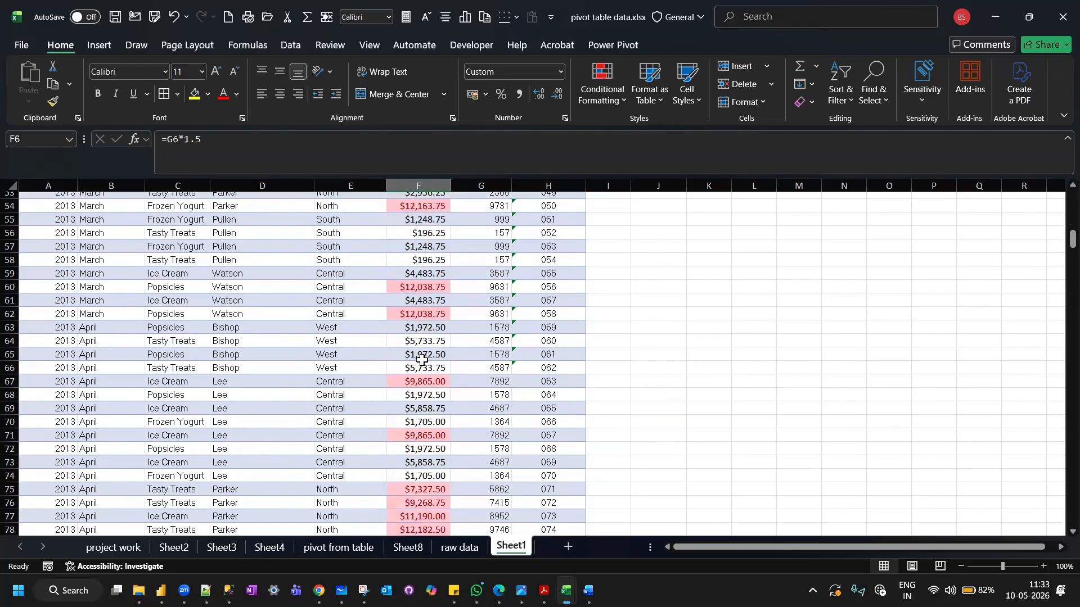
{"action": "scroll", "coordinate": [423, 360], "scroll_direction": "down", "scroll_amount": 3}
{"action": "scroll", "coordinate": [423, 360], "scroll_direction": "down", "scroll_amount": 3}
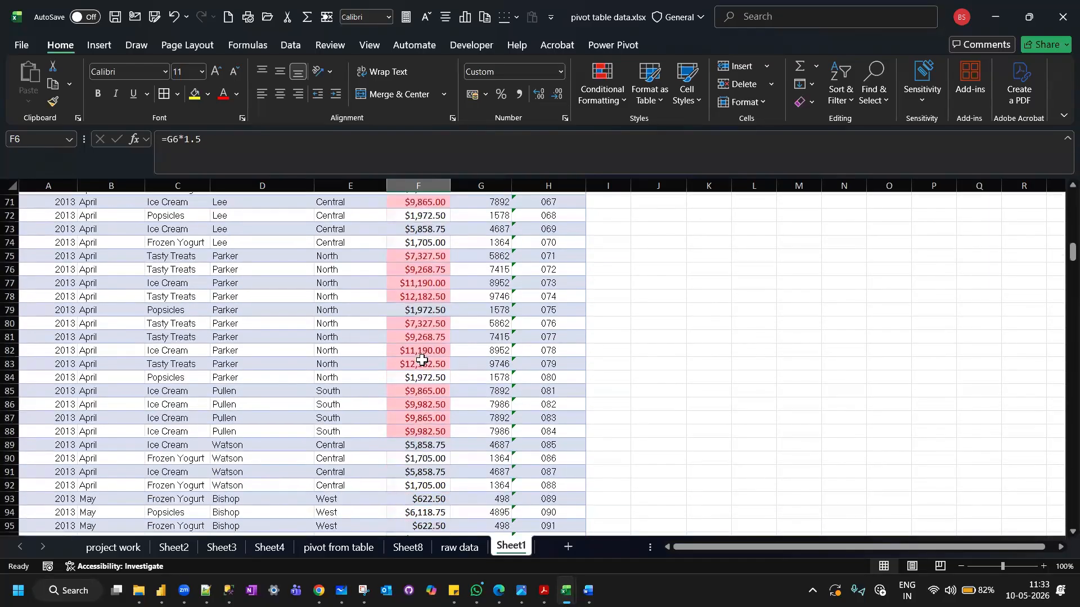
{"action": "scroll", "coordinate": [422, 360], "scroll_direction": "up", "scroll_amount": 20}
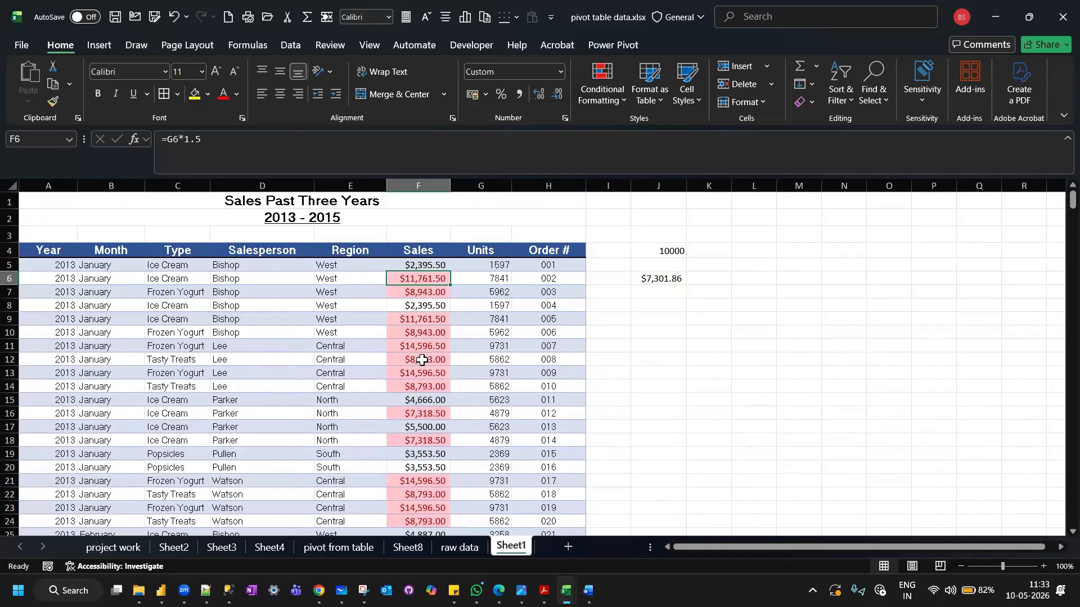
{"action": "scroll", "coordinate": [422, 360], "scroll_direction": "down", "scroll_amount": 1}
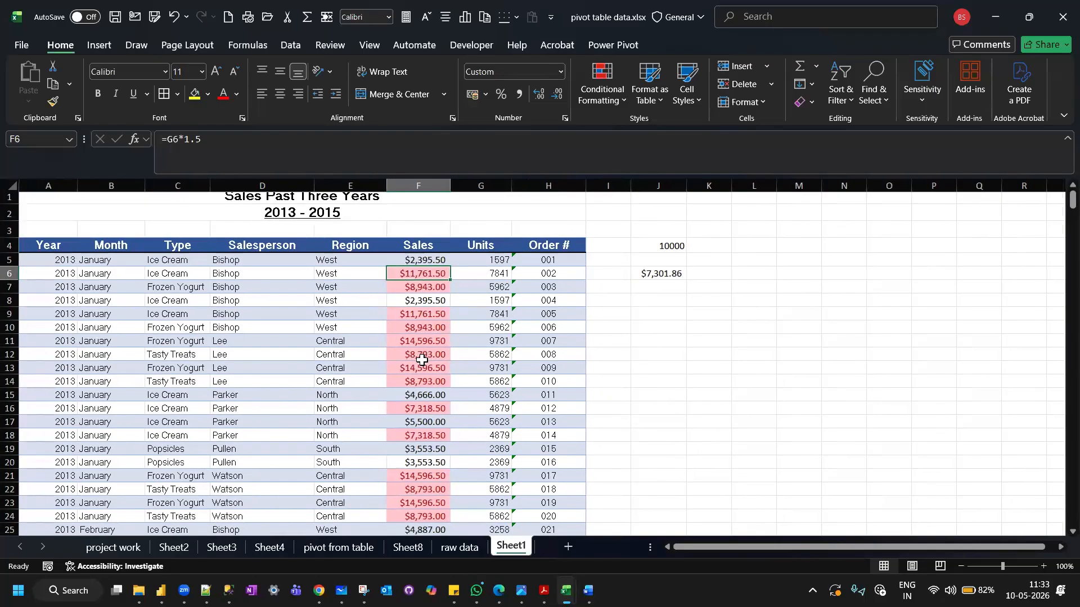
{"action": "left_click", "coordinate": [646, 273]}
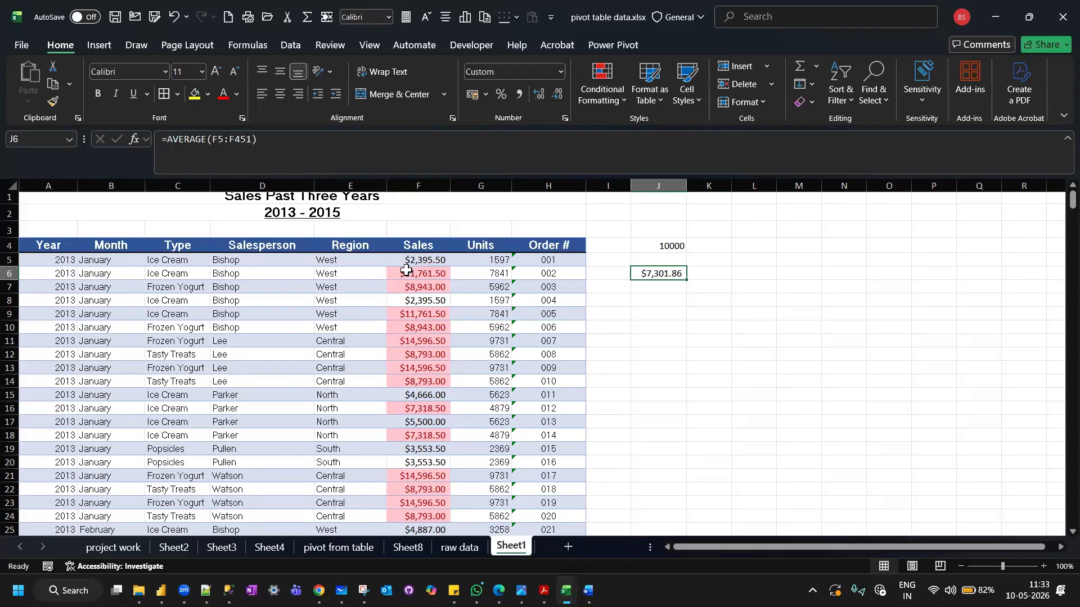
Open the Top/Bottom Rules options of the conditional formatting.
{"action": "left_click", "coordinate": [618, 99]}
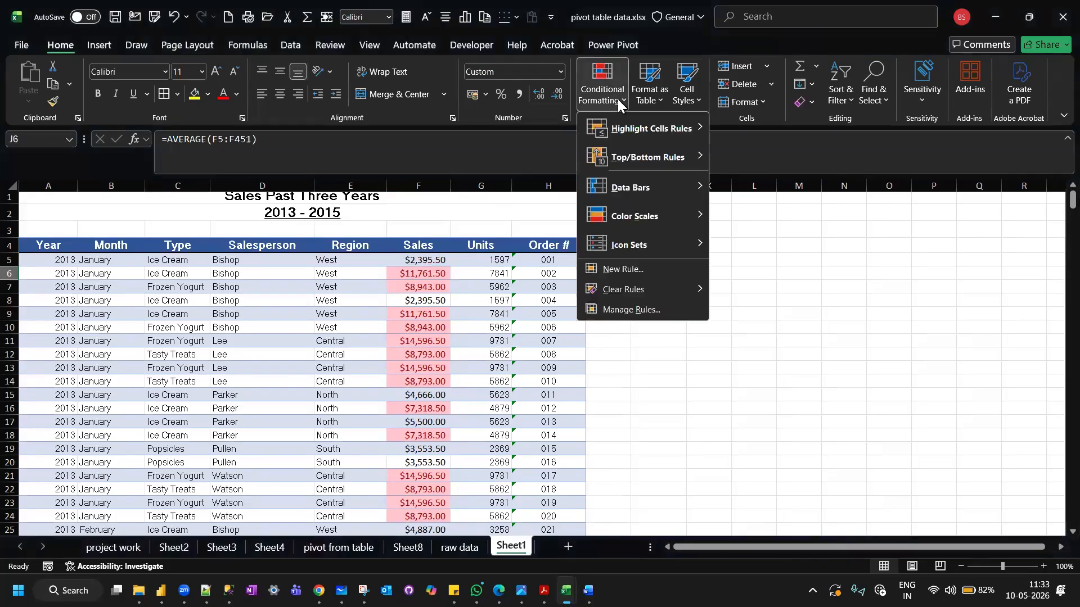
{"action": "mouse_move", "coordinate": [697, 158]}
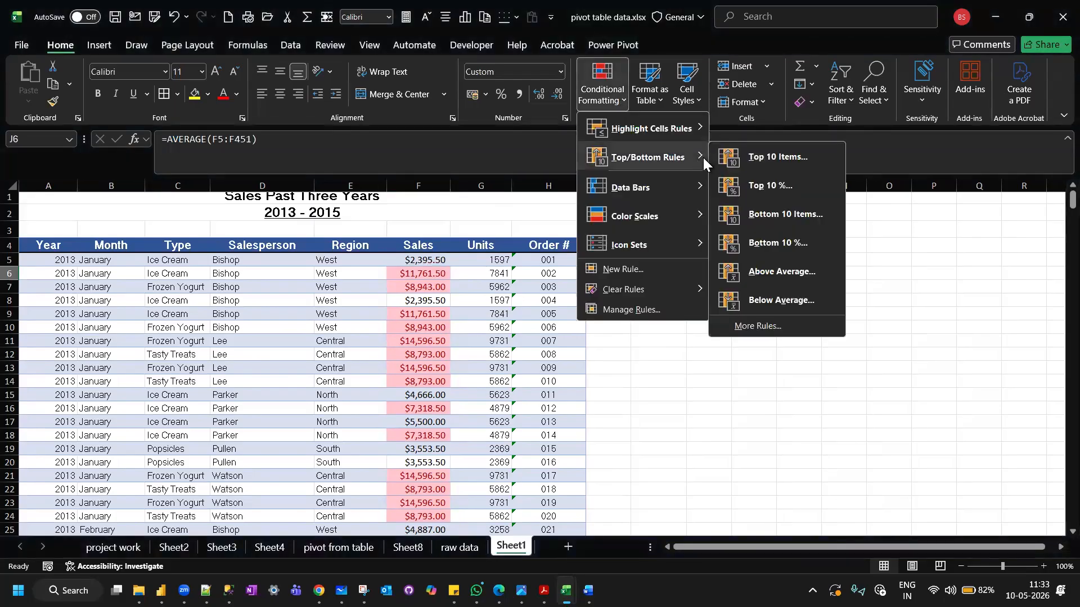
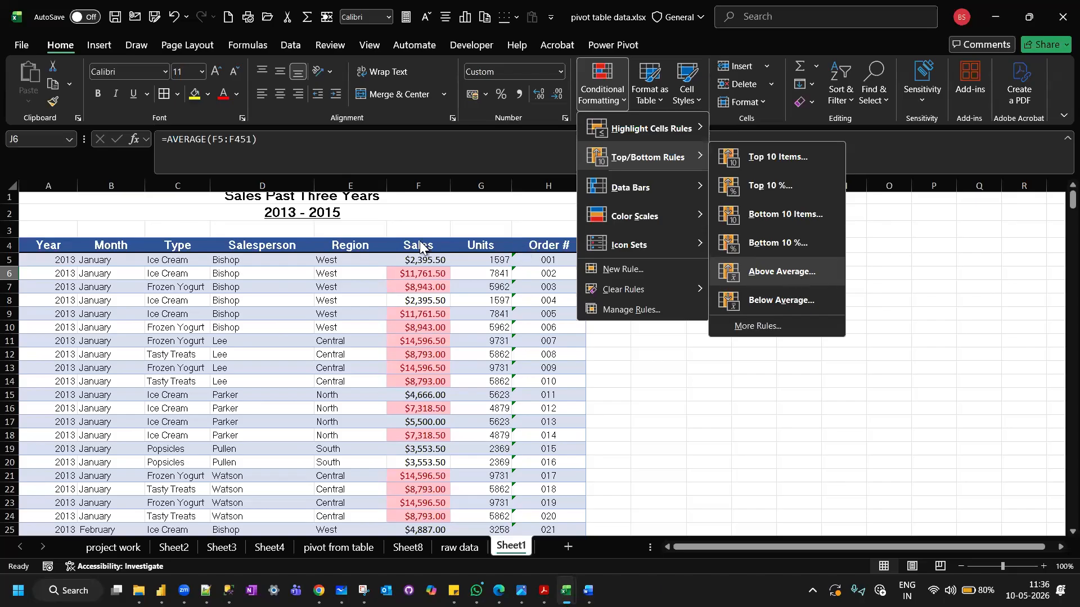
Clear the conditional formatting rules from the selected Sales values F5 to F451.
{"action": "left_click", "coordinate": [416, 258]}
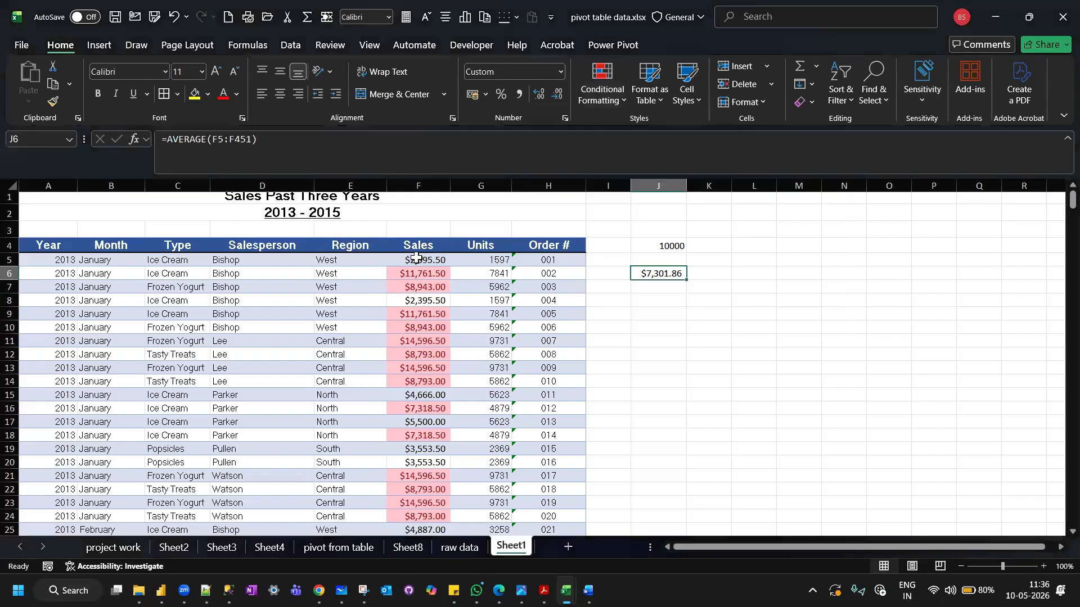
{"action": "left_click", "coordinate": [416, 258]}
{"action": "key", "text": "ctrl+shift+Down"}
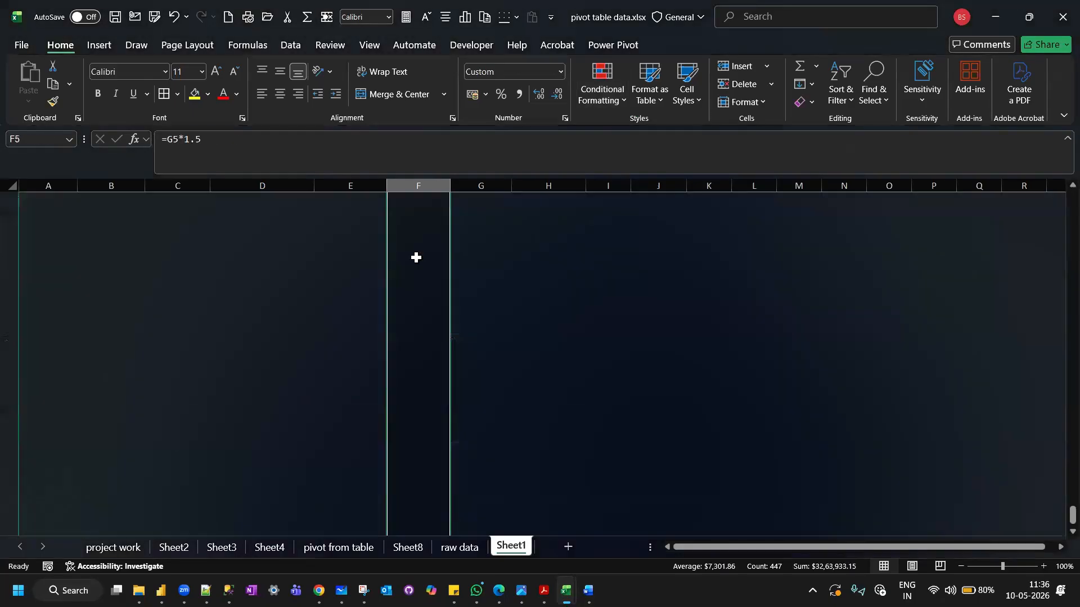
{"action": "scroll", "coordinate": [416, 258], "scroll_direction": "up", "scroll_amount": 10}
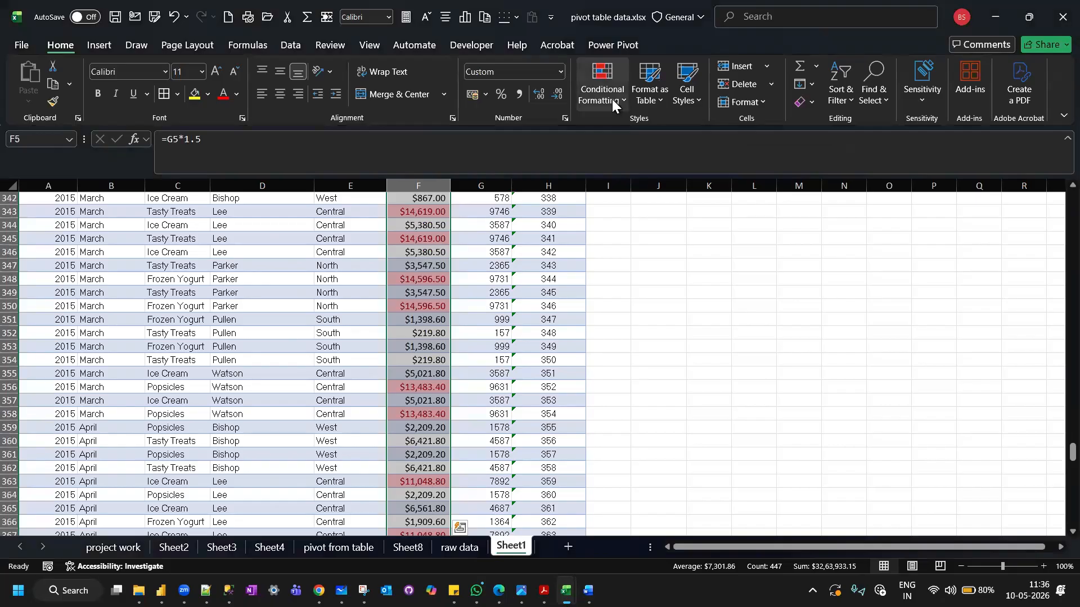
{"action": "left_click", "coordinate": [612, 99]}
{"action": "mouse_move", "coordinate": [685, 297]}
{"action": "left_click", "coordinate": [760, 293]}
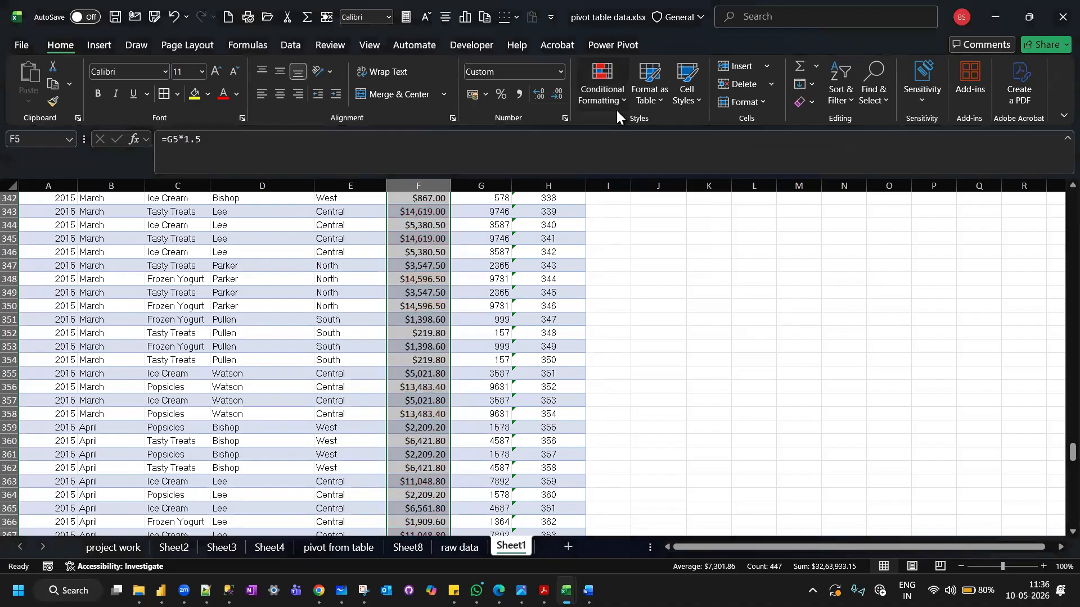
Apply a Below Average rule to the selected Sales values with Light Red Fill with Dark Red Text.
{"action": "left_click", "coordinate": [616, 109]}
{"action": "mouse_move", "coordinate": [695, 160]}
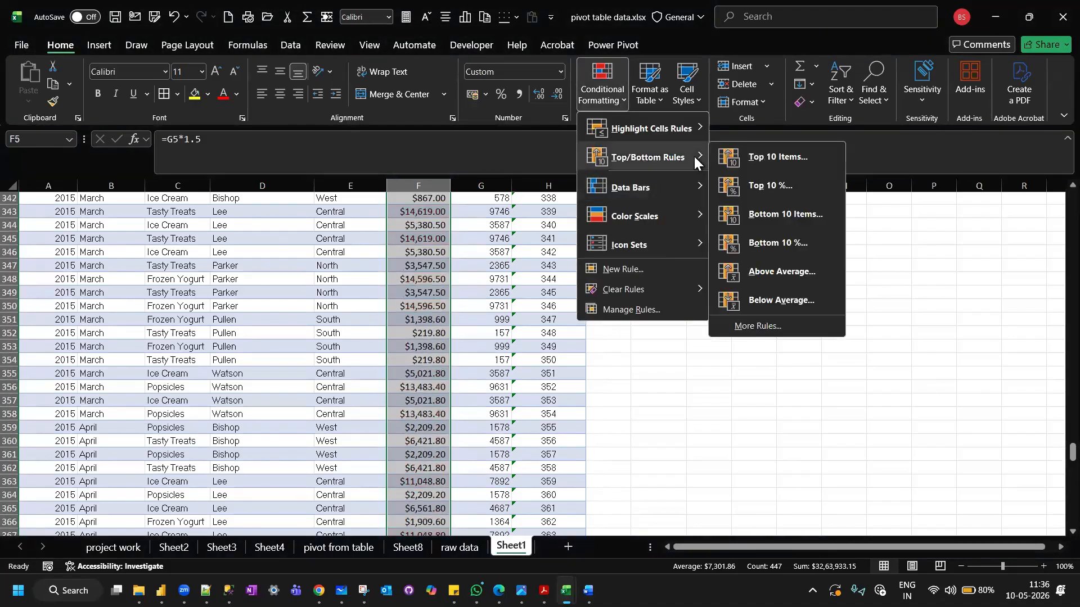
{"action": "left_click", "coordinate": [765, 300]}
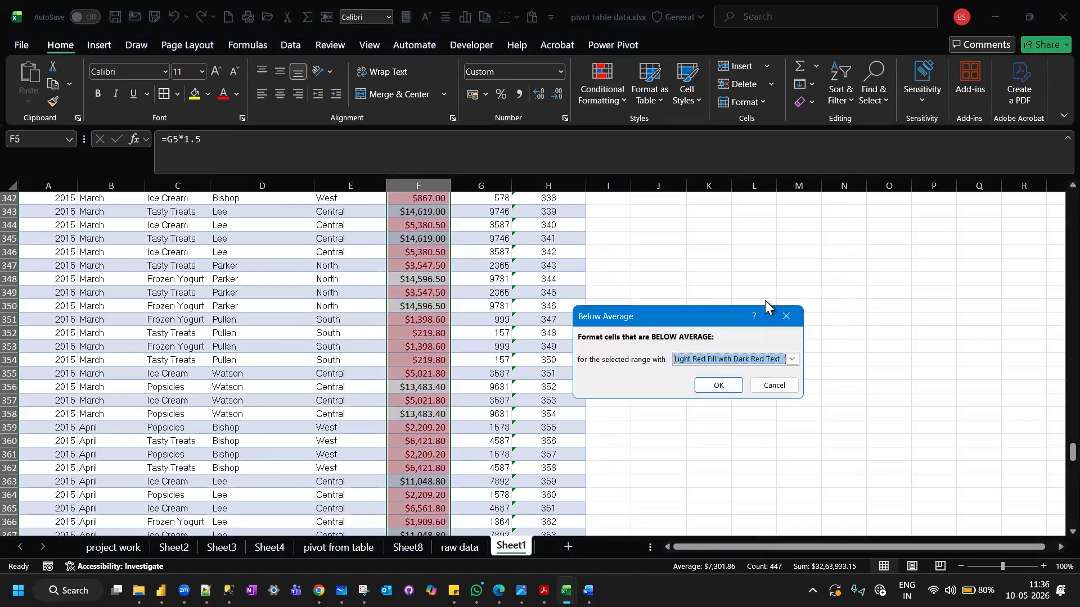
{"action": "left_click", "coordinate": [702, 385]}
Compare the highlighted below-average Sales values with the average in J6 and open the Top/Bottom Rules options.
{"action": "scroll", "coordinate": [702, 384], "scroll_direction": "up", "scroll_amount": 20}
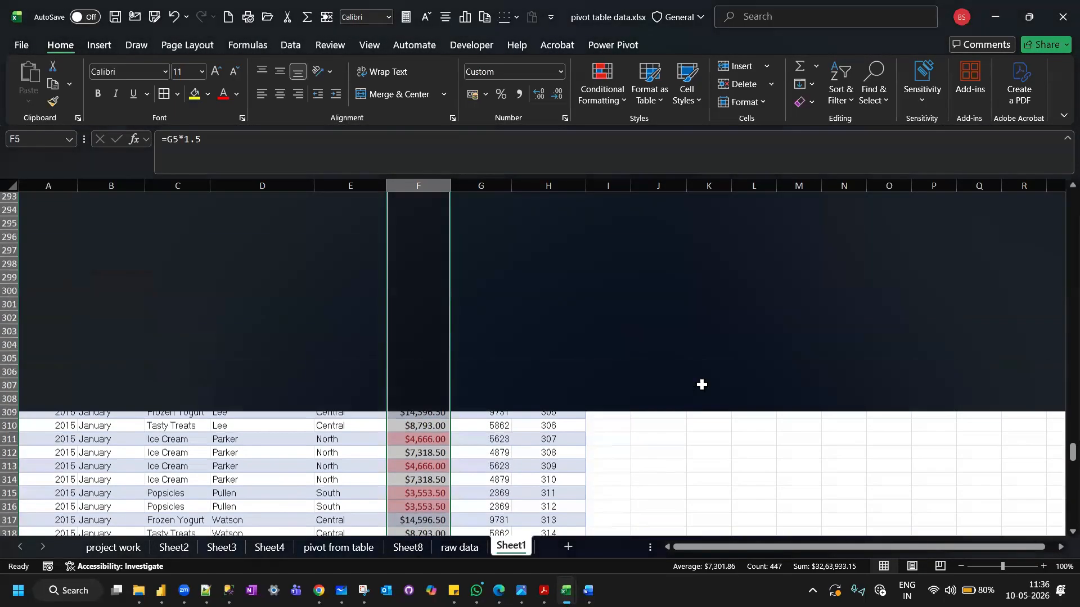
{"action": "scroll", "coordinate": [702, 385], "scroll_direction": "up", "scroll_amount": 9}
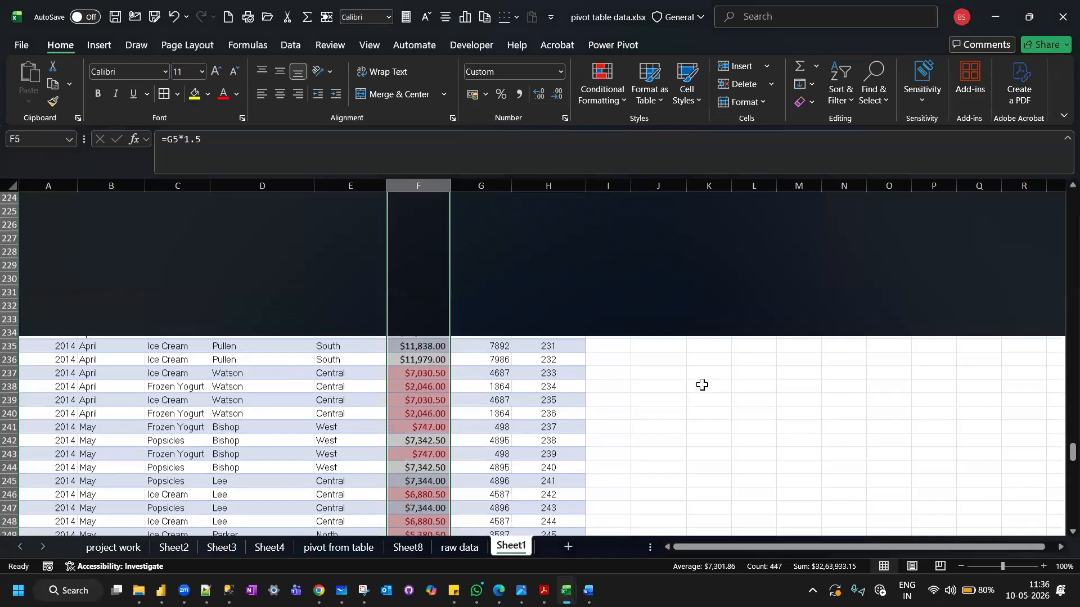
{"action": "scroll", "coordinate": [702, 385], "scroll_direction": "up", "scroll_amount": 20}
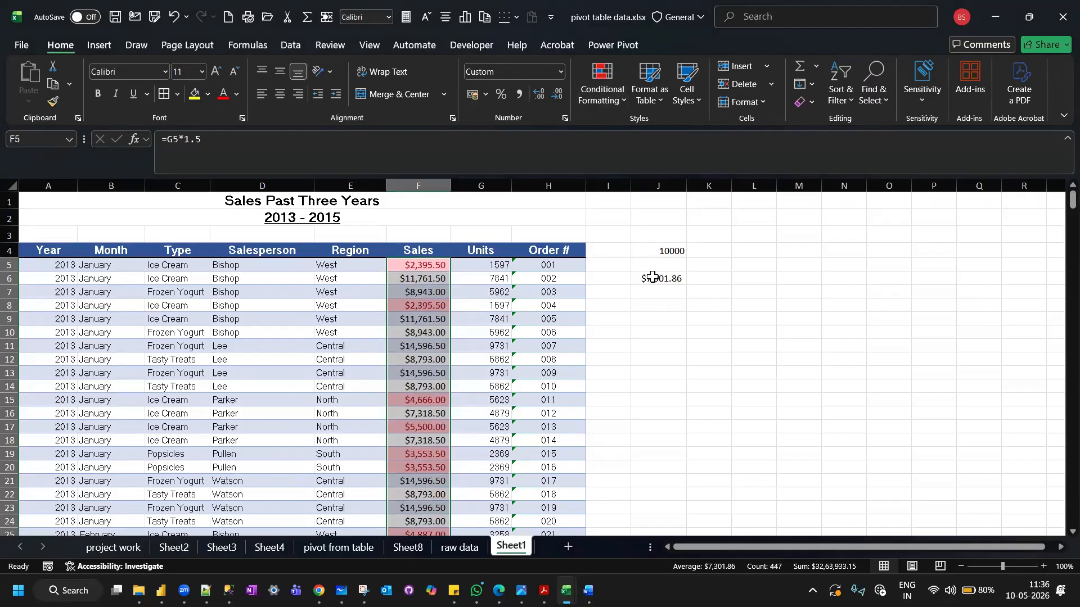
{"action": "left_click", "coordinate": [653, 277]}
{"action": "left_click", "coordinate": [400, 265]}
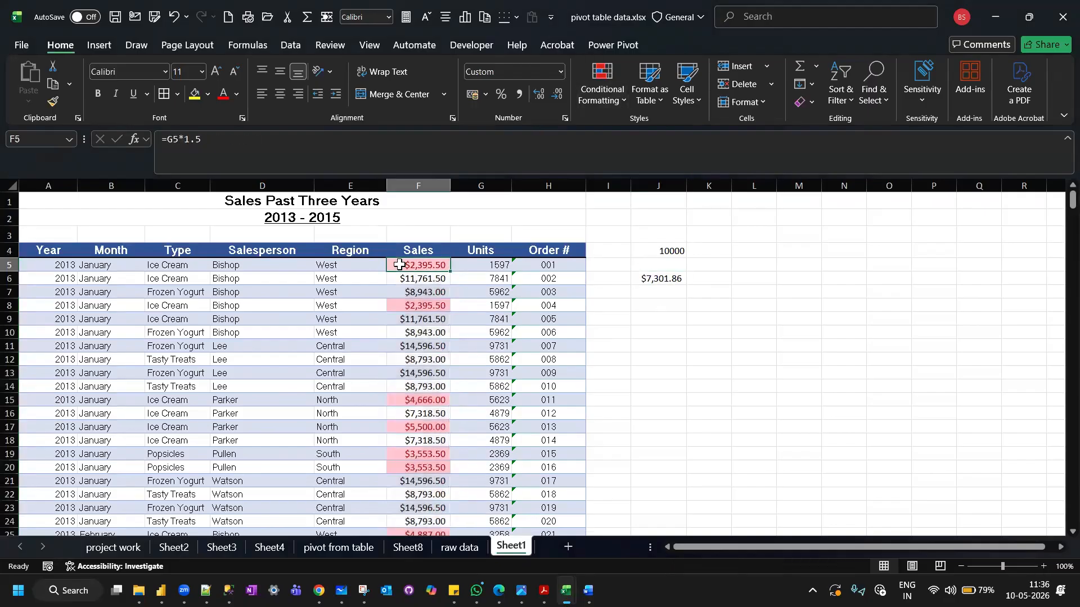
{"action": "left_click", "coordinate": [612, 102]}
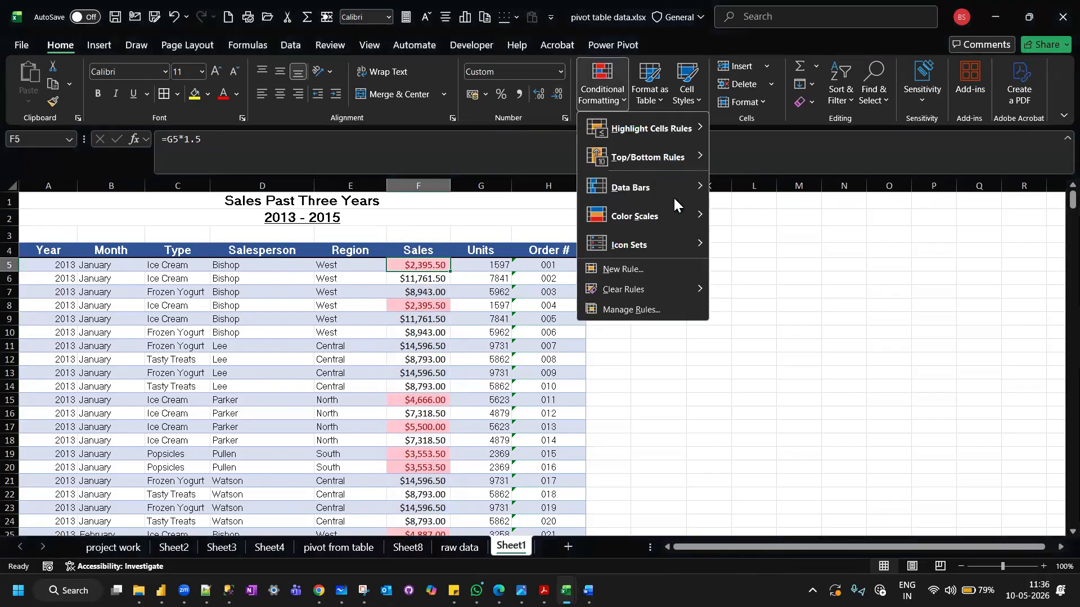
{"action": "mouse_move", "coordinate": [700, 159]}
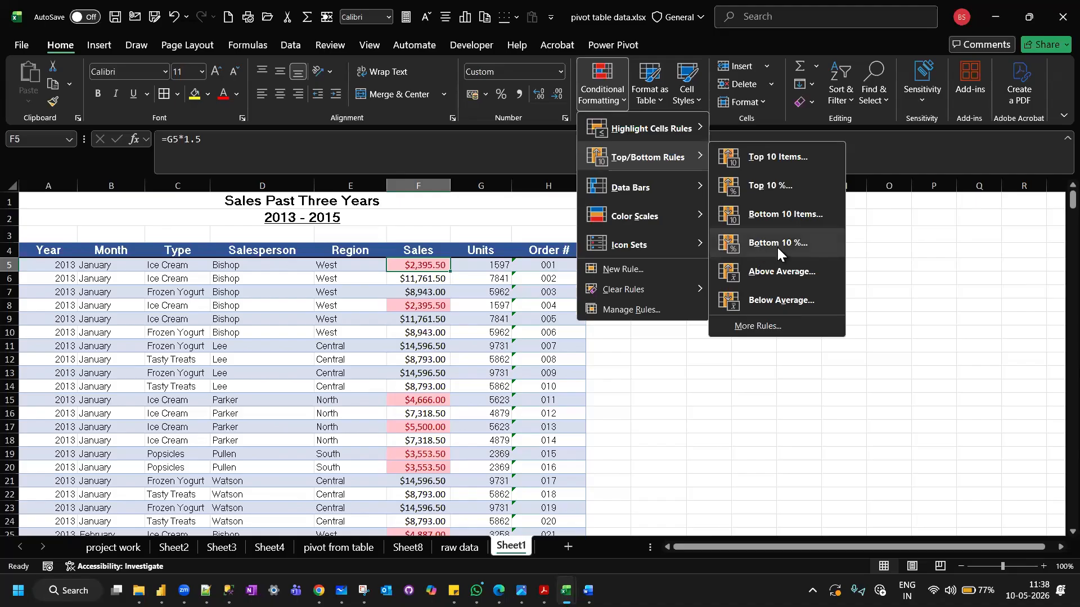
Select the Sales values from F5 to F451 and clear the Below Average rule from the selected cells.
{"action": "left_click", "coordinate": [411, 264]}
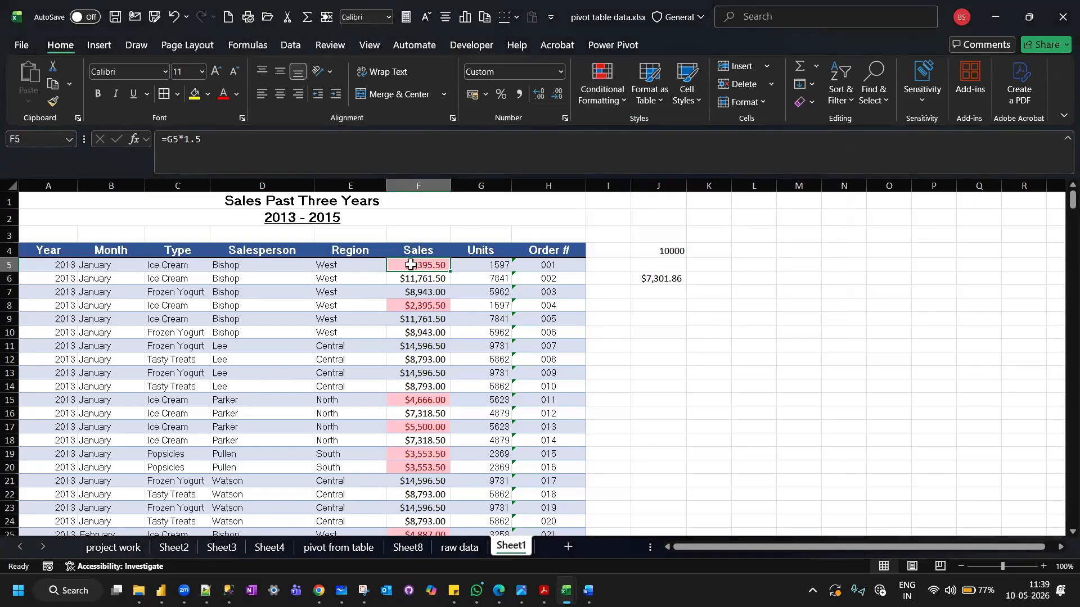
{"action": "key", "text": "ctrl+shift+Down"}
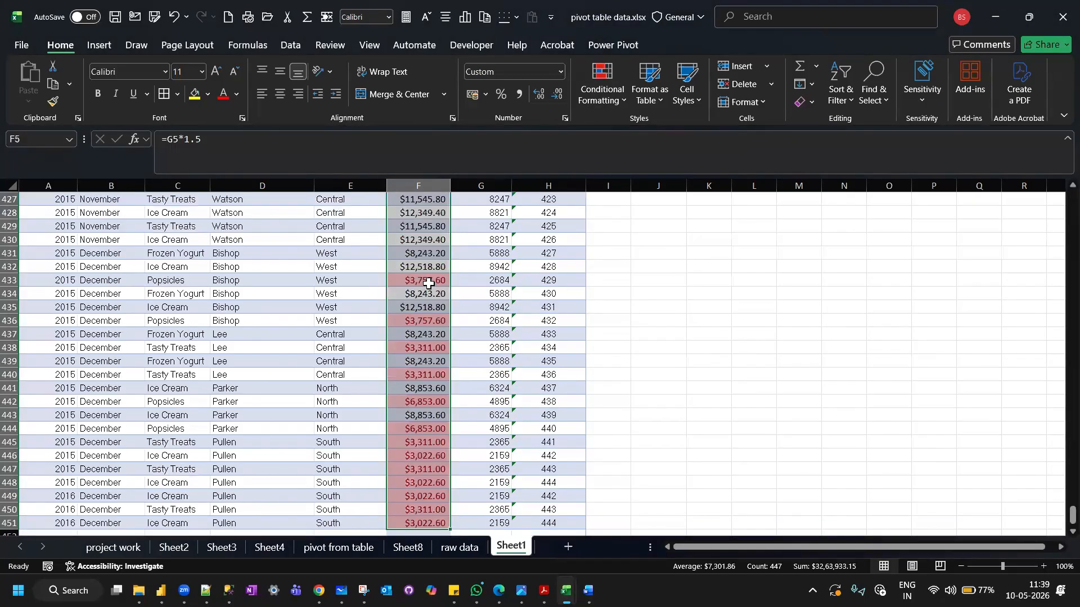
{"action": "left_click", "coordinate": [619, 99]}
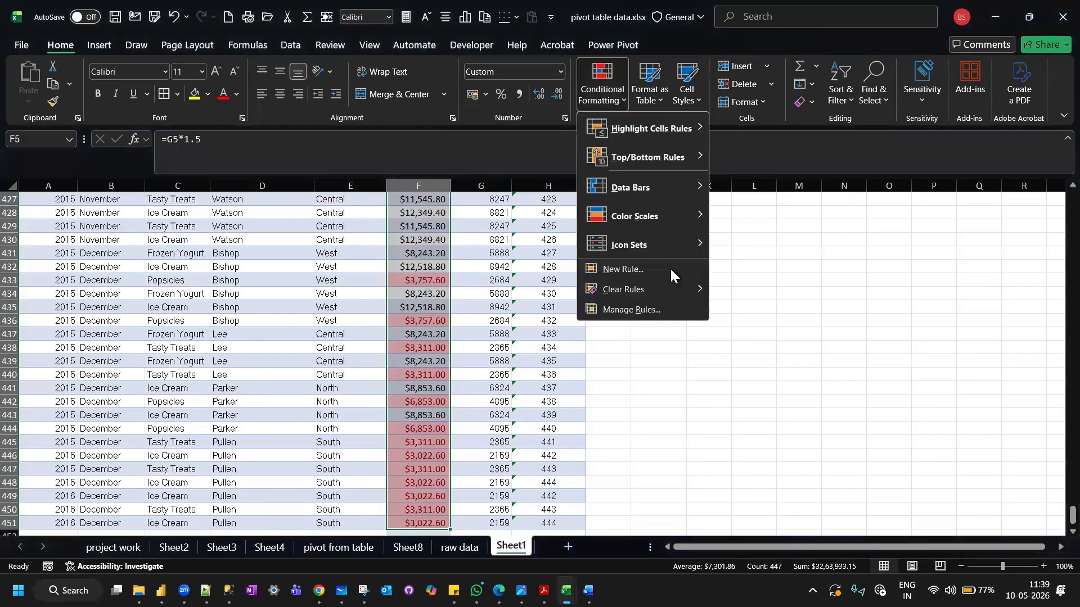
{"action": "mouse_move", "coordinate": [698, 289]}
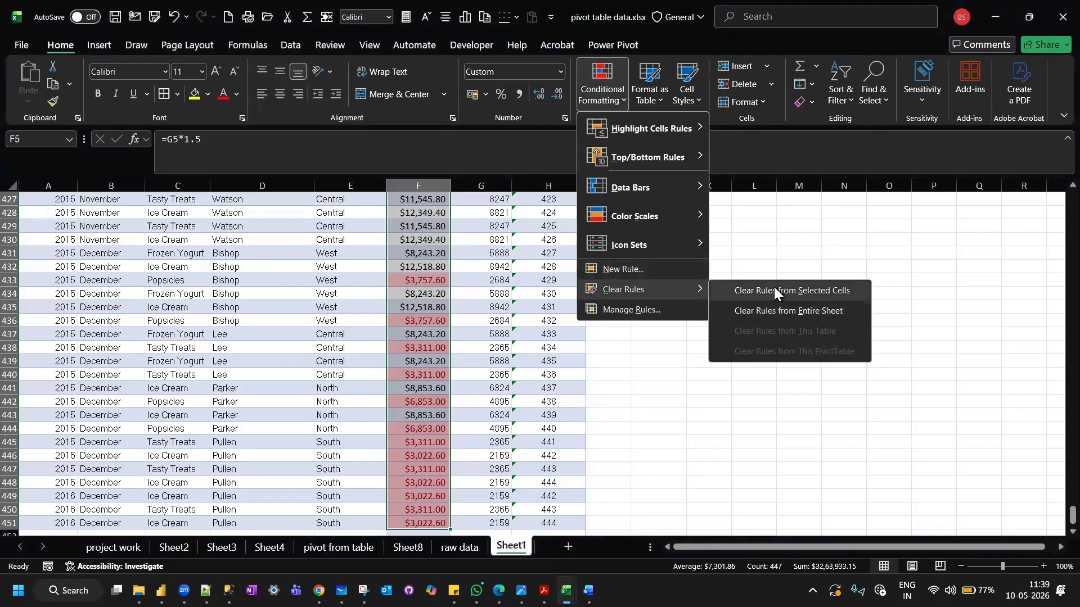
{"action": "left_click", "coordinate": [774, 290]}
Apply a Top 10 Items rule to the Sales values, ranking the top 10 with Light Red Fill with Dark Red Text.
{"action": "scroll", "coordinate": [411, 234], "scroll_direction": "up", "scroll_amount": 20}
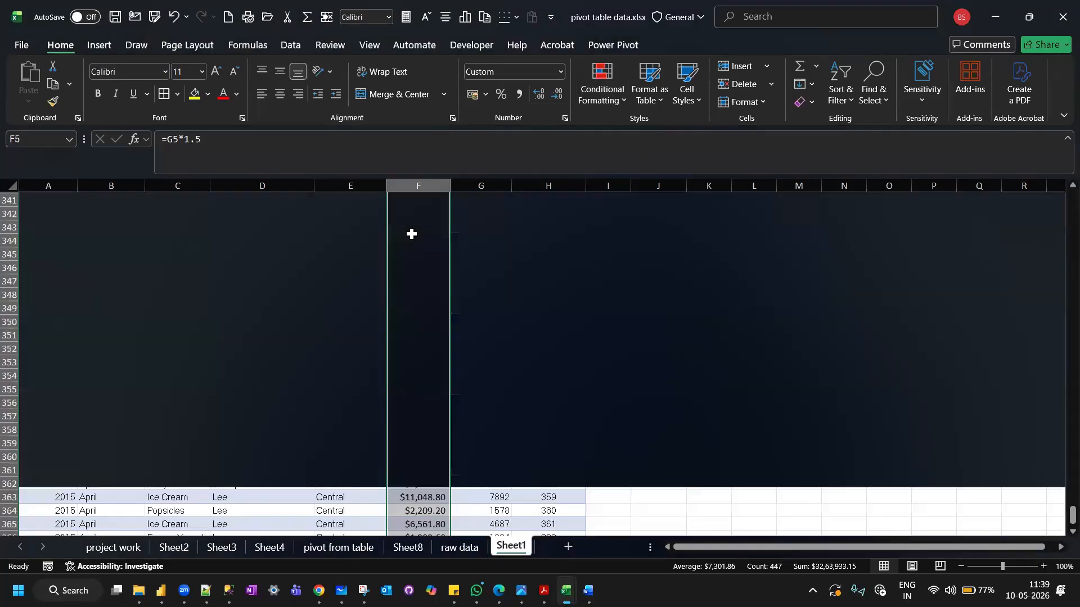
{"action": "scroll", "coordinate": [412, 233], "scroll_direction": "up", "scroll_amount": 20}
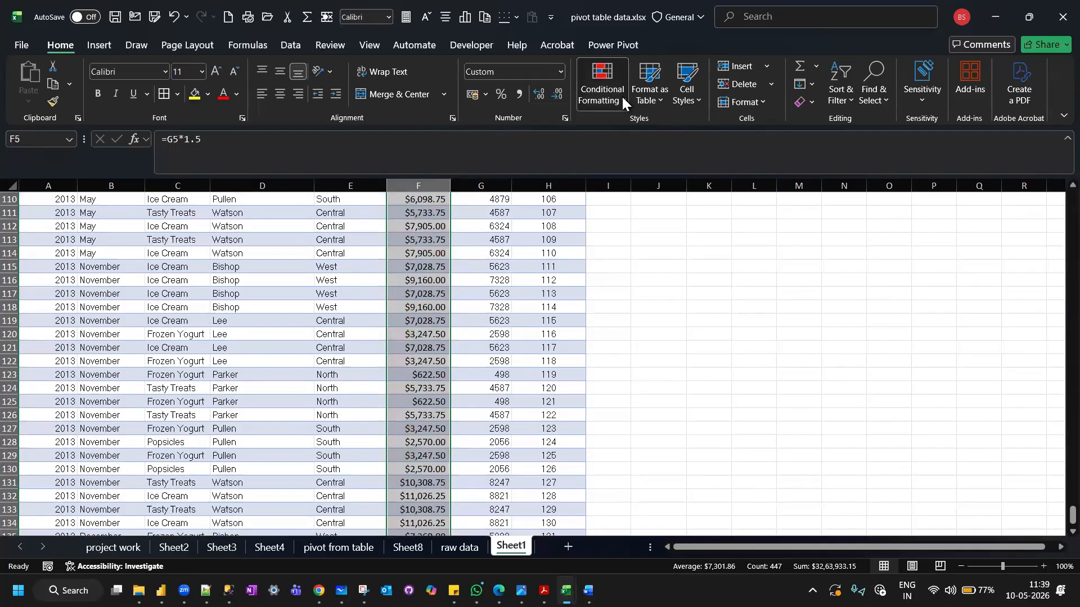
{"action": "left_click", "coordinate": [621, 95]}
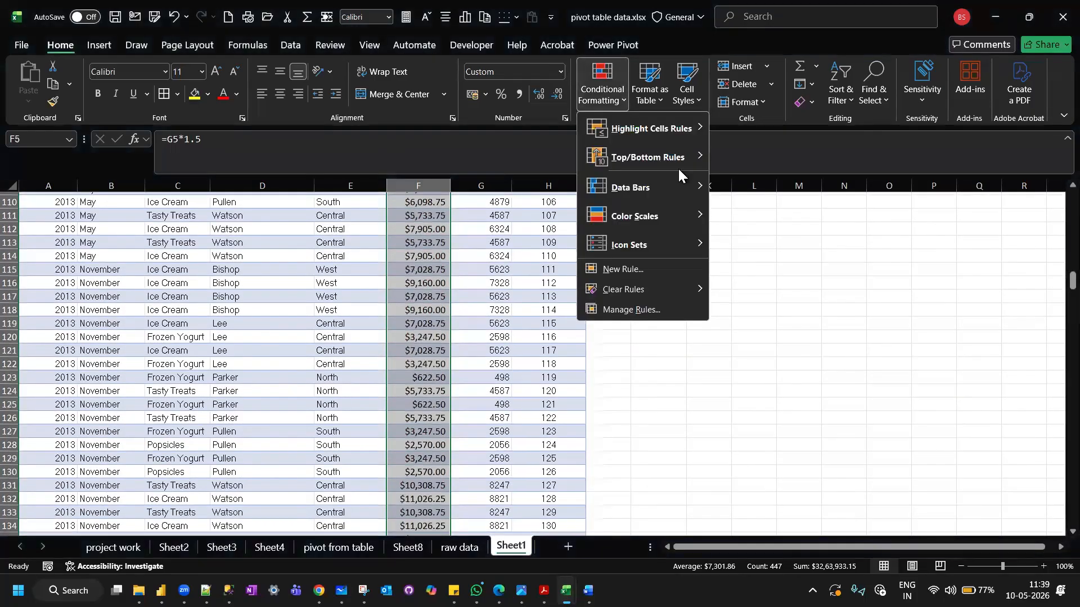
{"action": "left_click", "coordinate": [701, 154]}
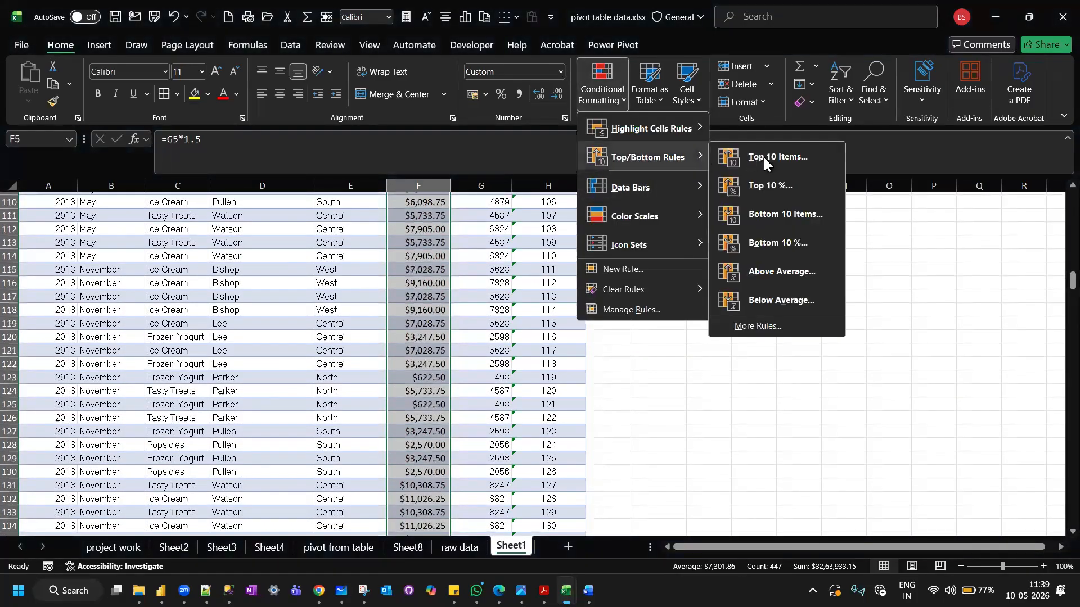
{"action": "left_click", "coordinate": [764, 161]}
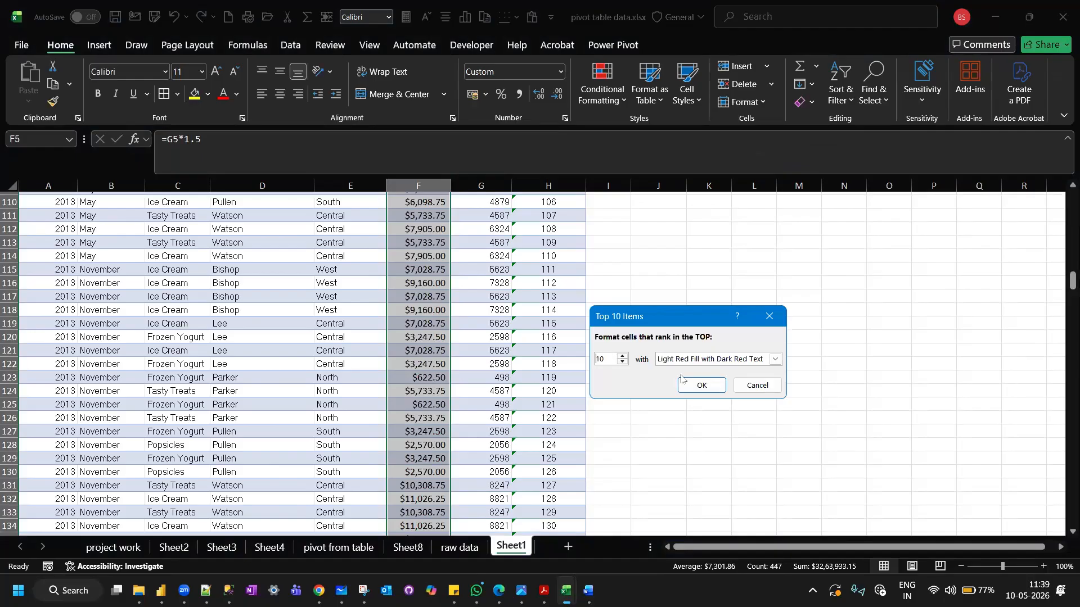
{"action": "left_click", "coordinate": [701, 387]}
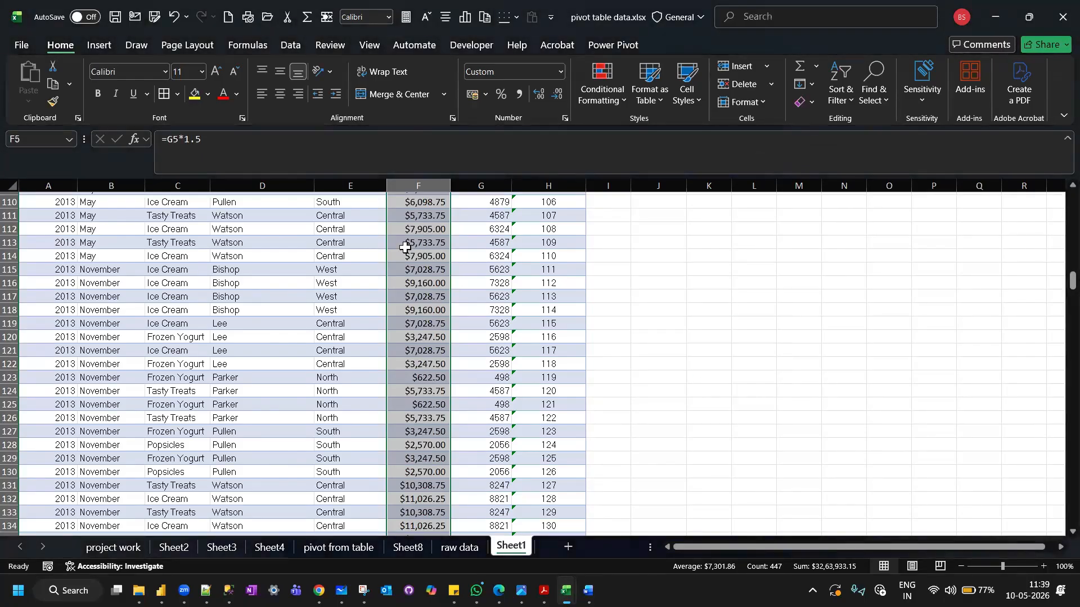
Examine which Sales values are highlighted by the Top 10 Items rule throughout the column.
{"action": "scroll", "coordinate": [405, 248], "scroll_direction": "up", "scroll_amount": 20}
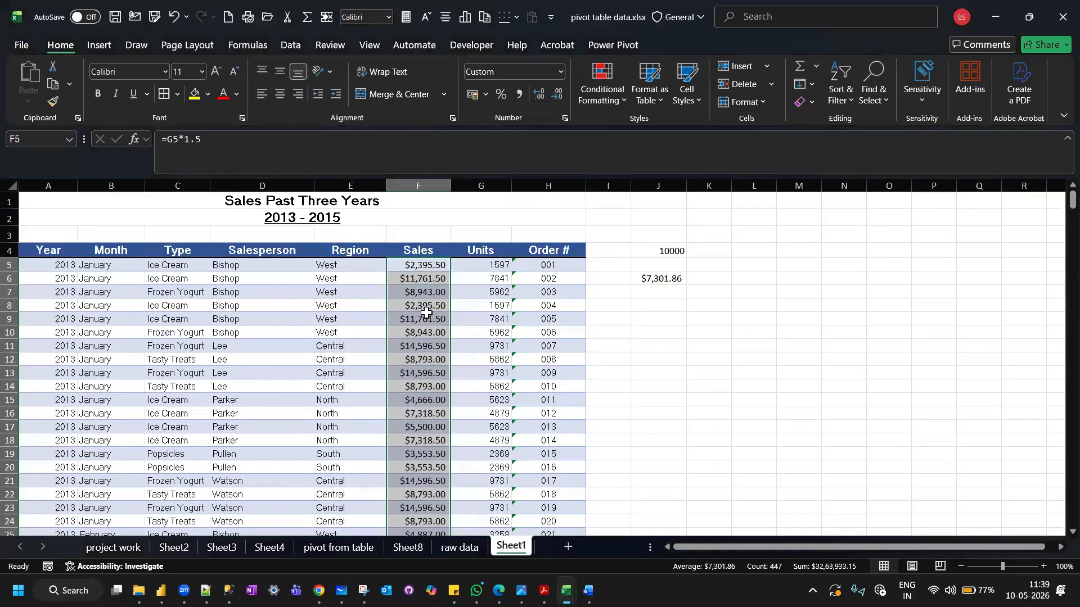
{"action": "scroll", "coordinate": [426, 312], "scroll_direction": "down", "scroll_amount": 15}
{"action": "scroll", "coordinate": [425, 312], "scroll_direction": "down", "scroll_amount": 20}
{"action": "scroll", "coordinate": [426, 312], "scroll_direction": "down", "scroll_amount": 10}
{"action": "scroll", "coordinate": [426, 312], "scroll_direction": "down", "scroll_amount": 8}
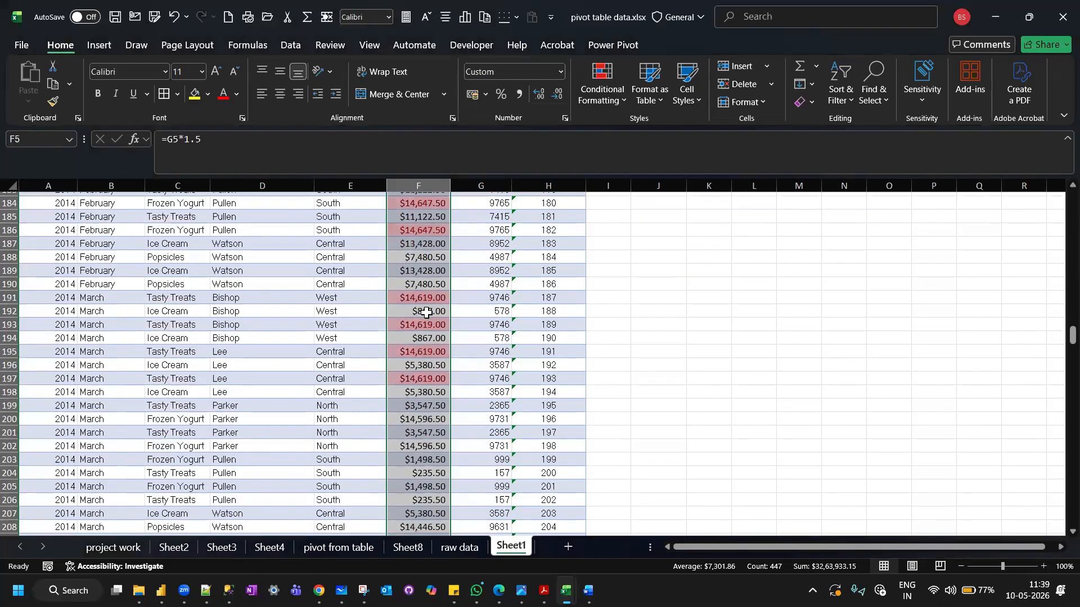
{"action": "scroll", "coordinate": [425, 312], "scroll_direction": "up", "scroll_amount": 1}
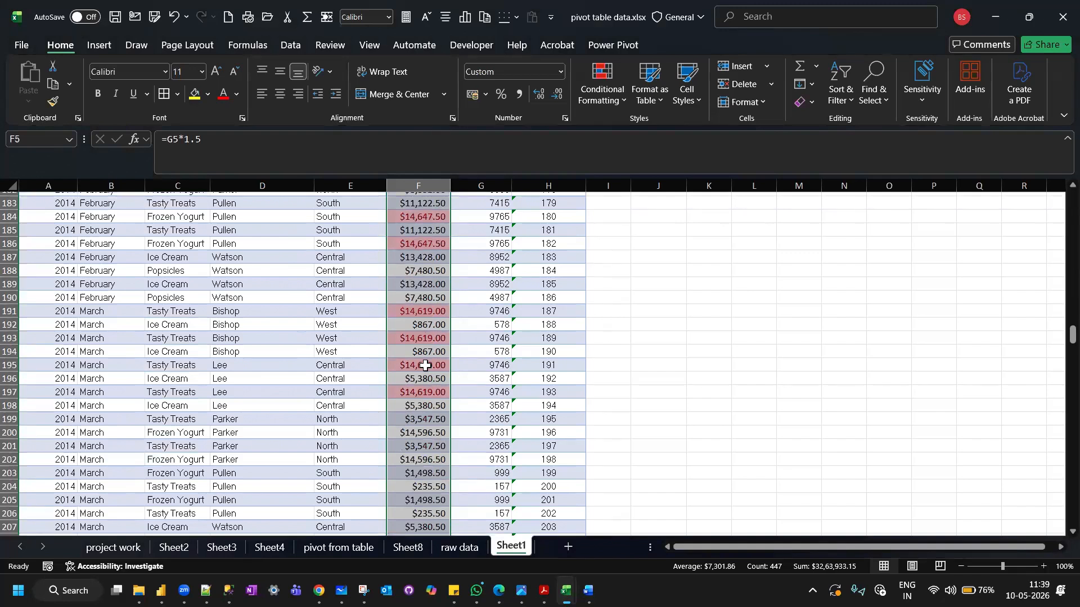
{"action": "scroll", "coordinate": [424, 390], "scroll_direction": "down", "scroll_amount": 9}
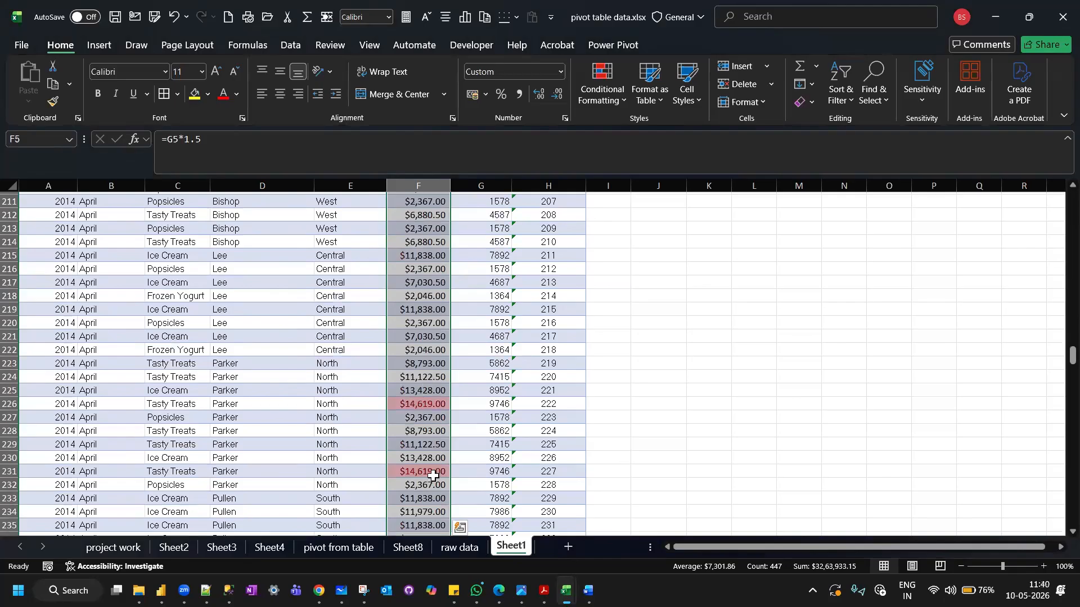
{"action": "scroll", "coordinate": [433, 476], "scroll_direction": "down", "scroll_amount": 20}
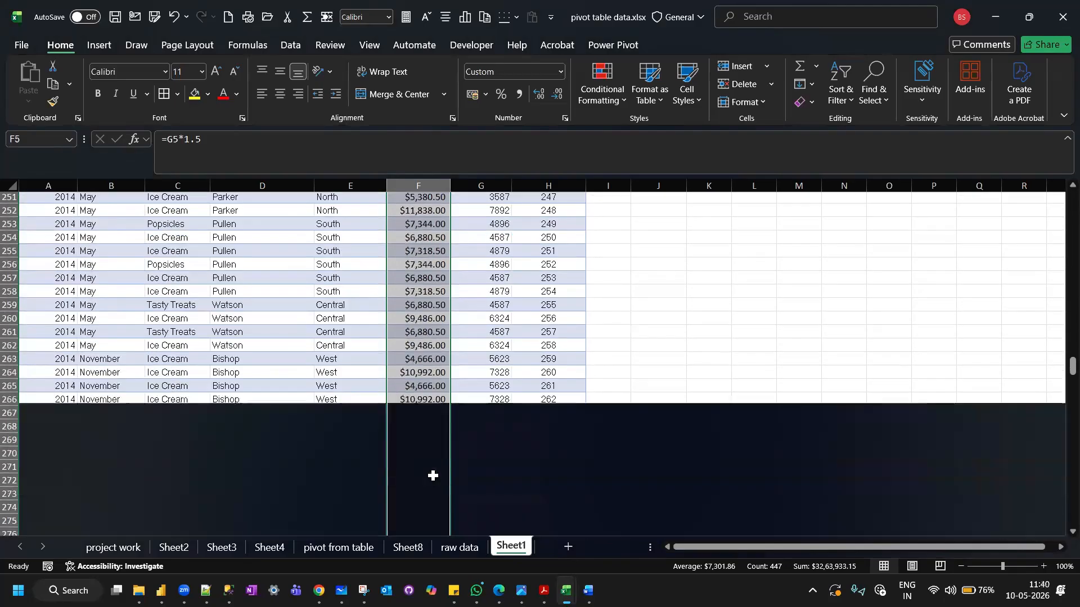
{"action": "scroll", "coordinate": [432, 476], "scroll_direction": "down", "scroll_amount": 14}
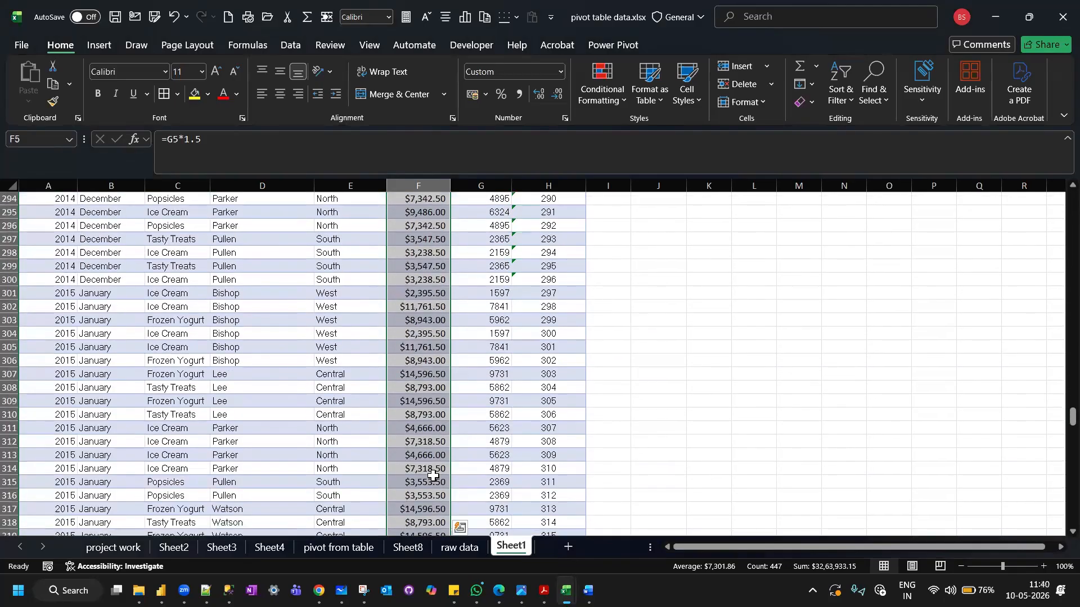
{"action": "scroll", "coordinate": [432, 475], "scroll_direction": "down", "scroll_amount": 3}
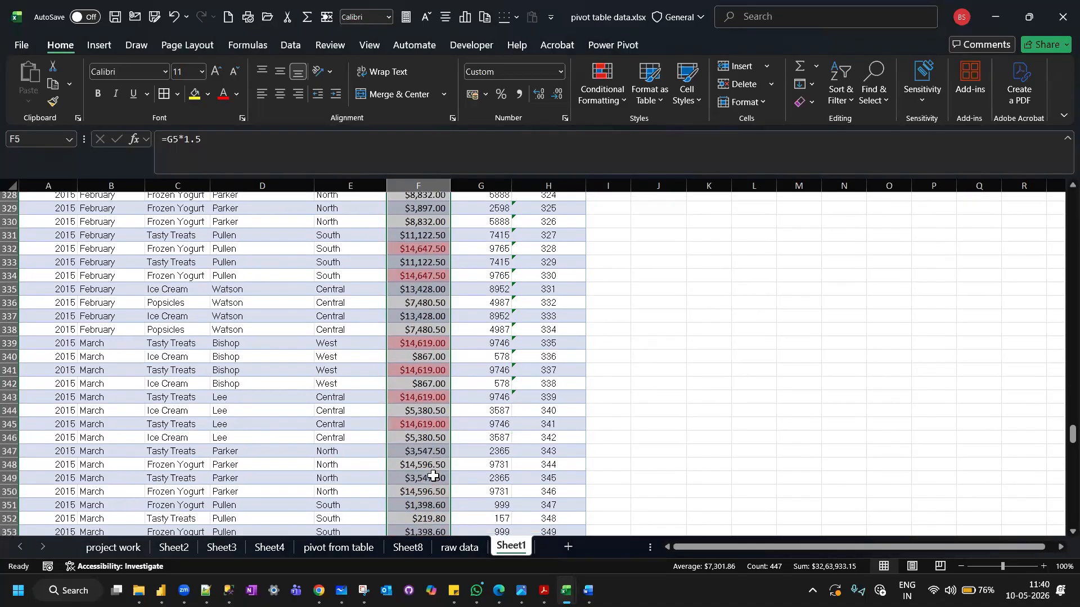
{"action": "scroll", "coordinate": [433, 476], "scroll_direction": "up", "scroll_amount": 20}
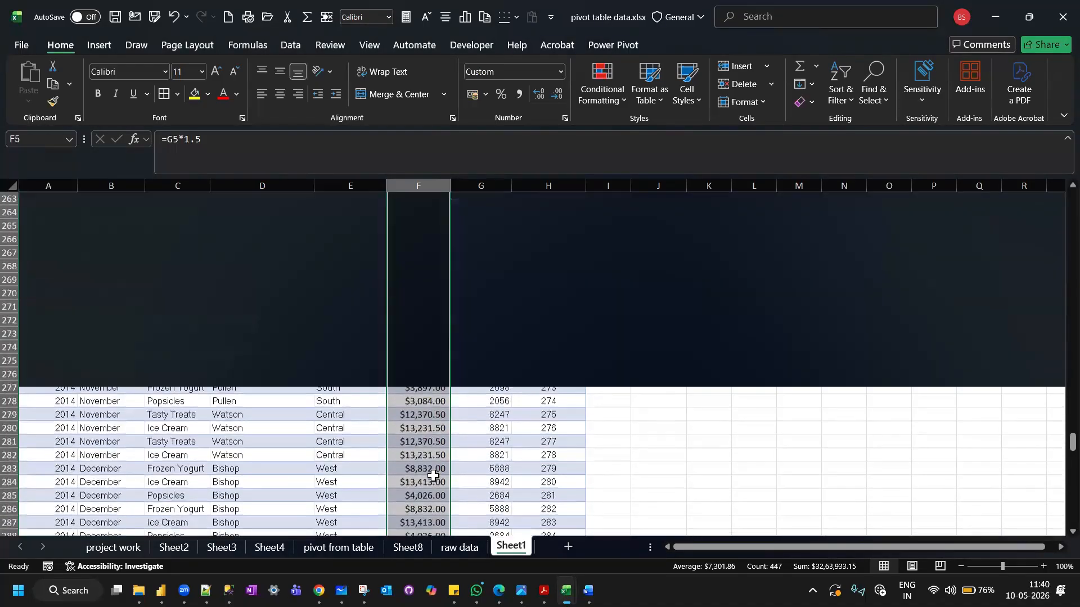
{"action": "scroll", "coordinate": [432, 476], "scroll_direction": "up", "scroll_amount": 20}
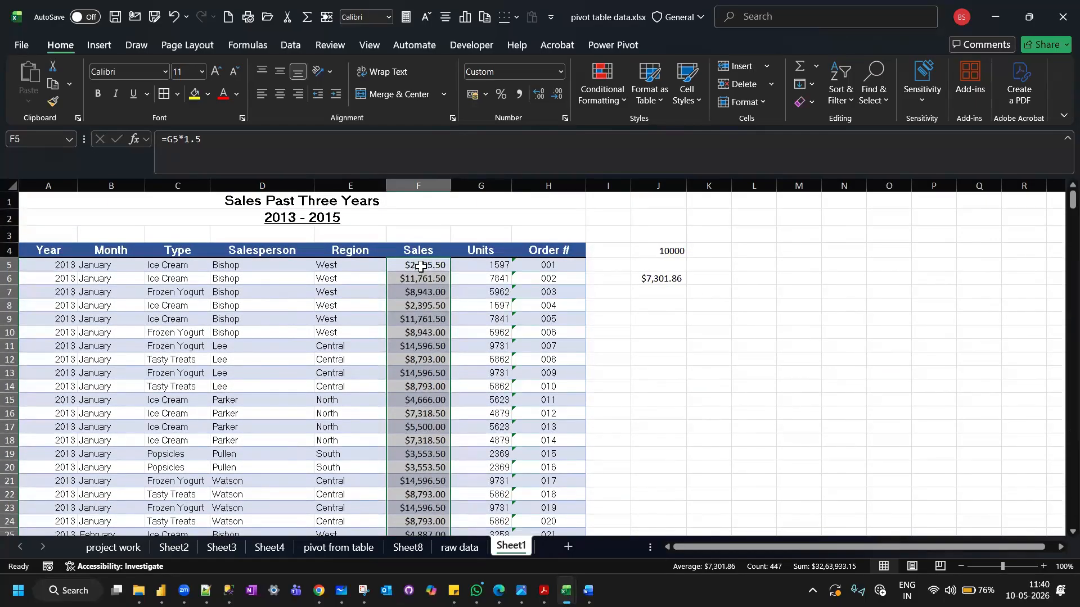
Review the Top/Bottom Rules options and clear the conditional formatting rules from the entire sheet.
{"action": "left_click", "coordinate": [616, 101]}
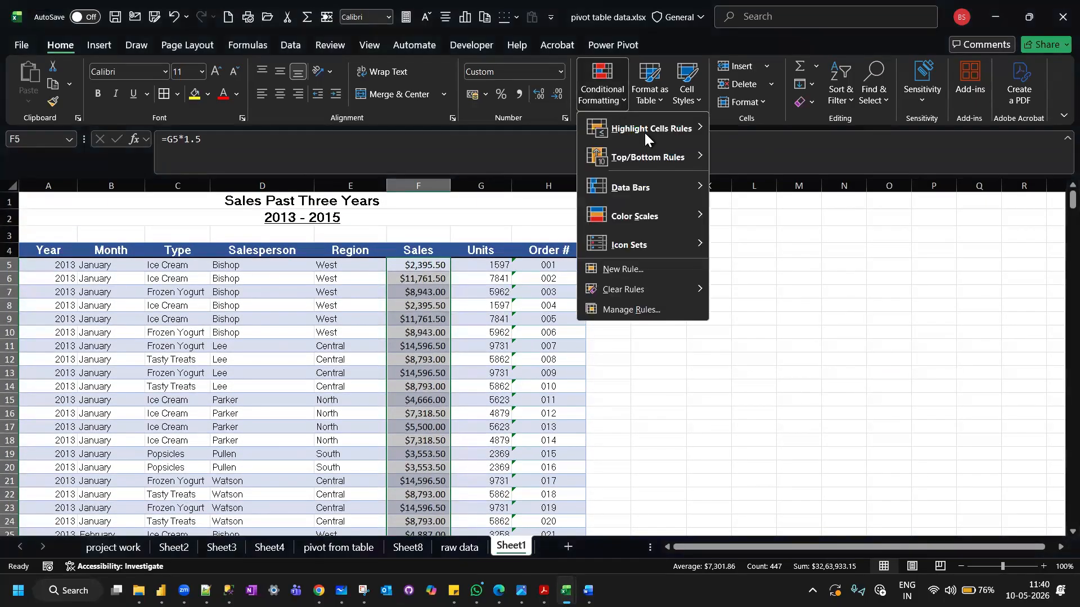
{"action": "mouse_move", "coordinate": [689, 155]}
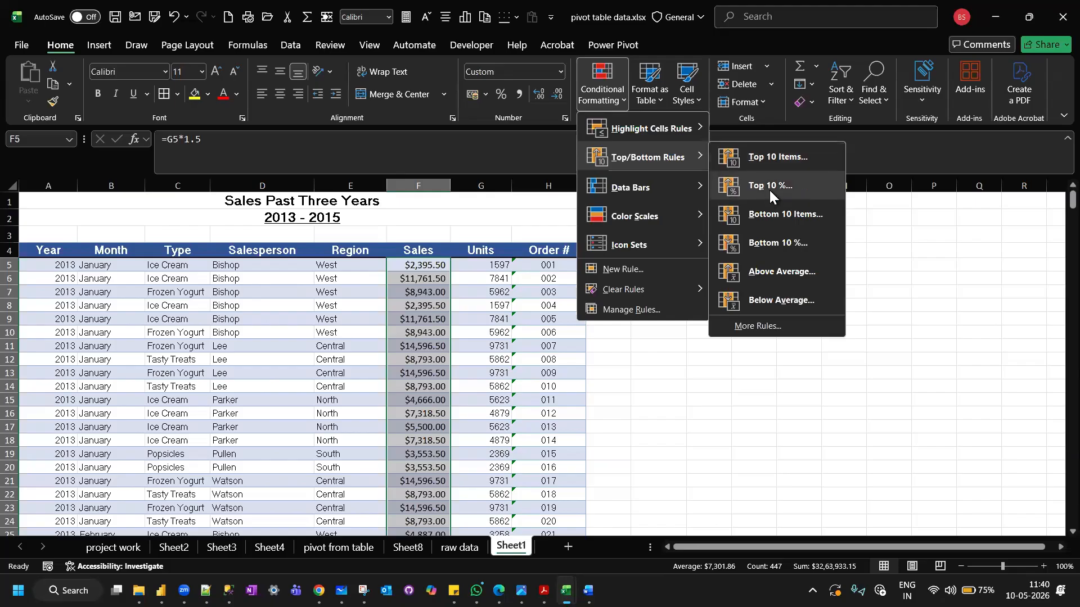
{"action": "mouse_move", "coordinate": [702, 290]}
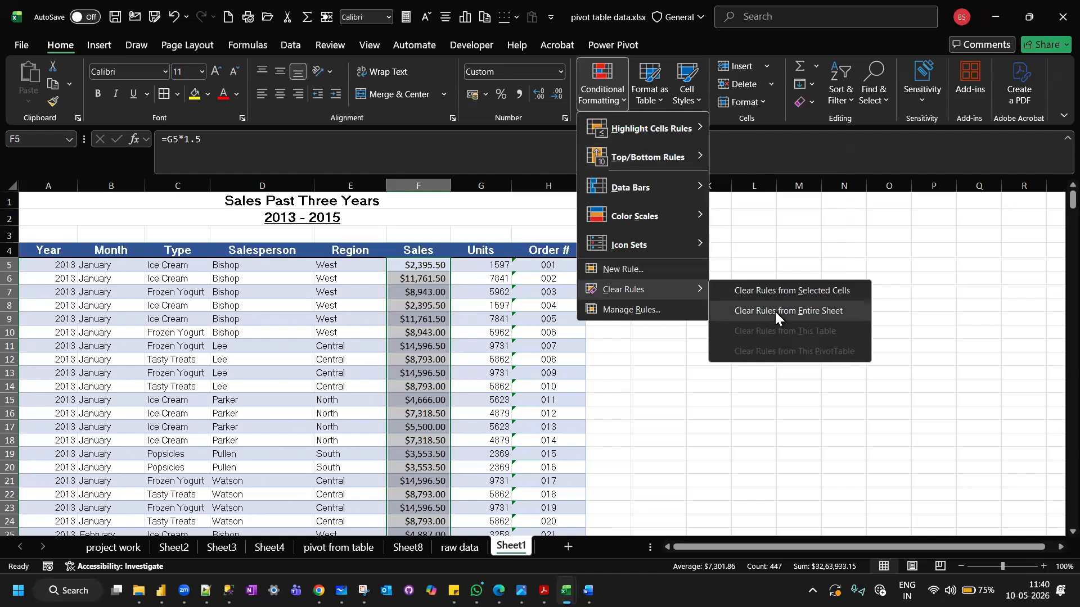
{"action": "left_click", "coordinate": [774, 311]}
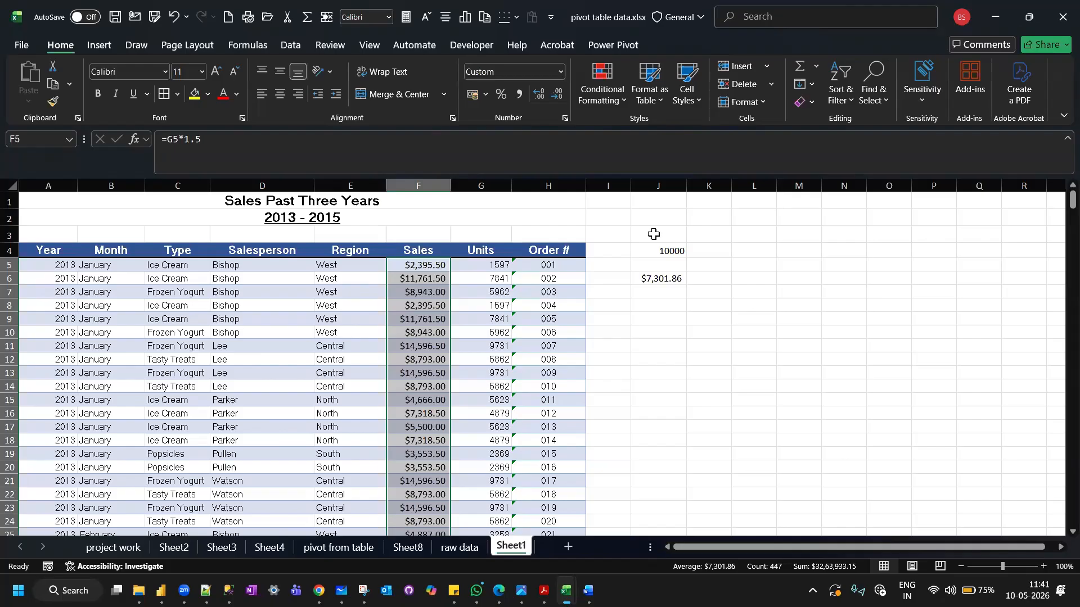
Apply a Top 10% rule to the Sales values, ranking the top 10% with Light Red Fill with Dark Red Text, and look through the column.
{"action": "left_click", "coordinate": [619, 95]}
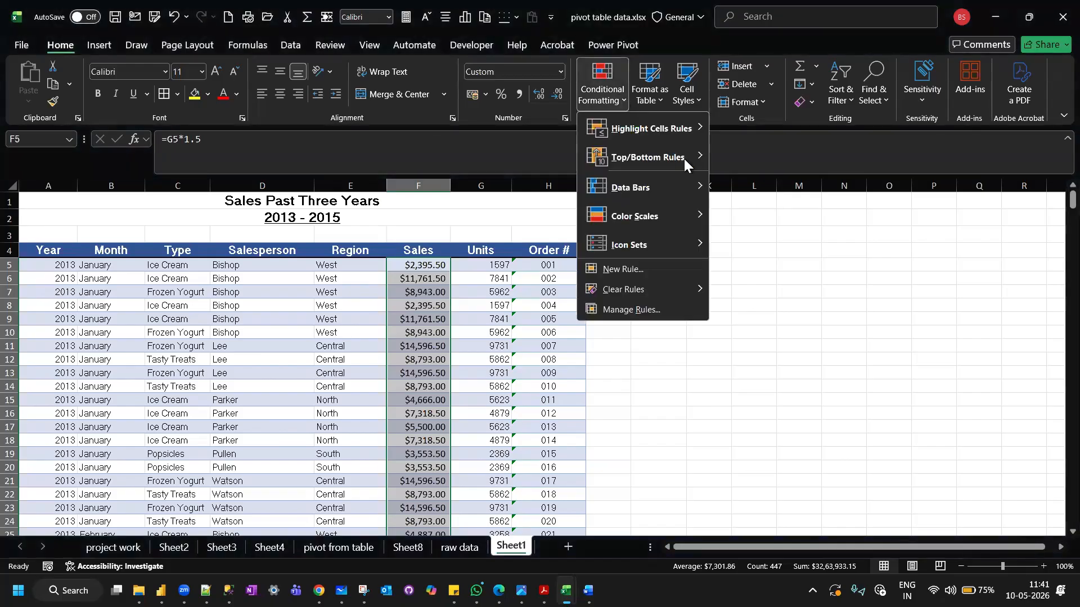
{"action": "mouse_move", "coordinate": [692, 157]}
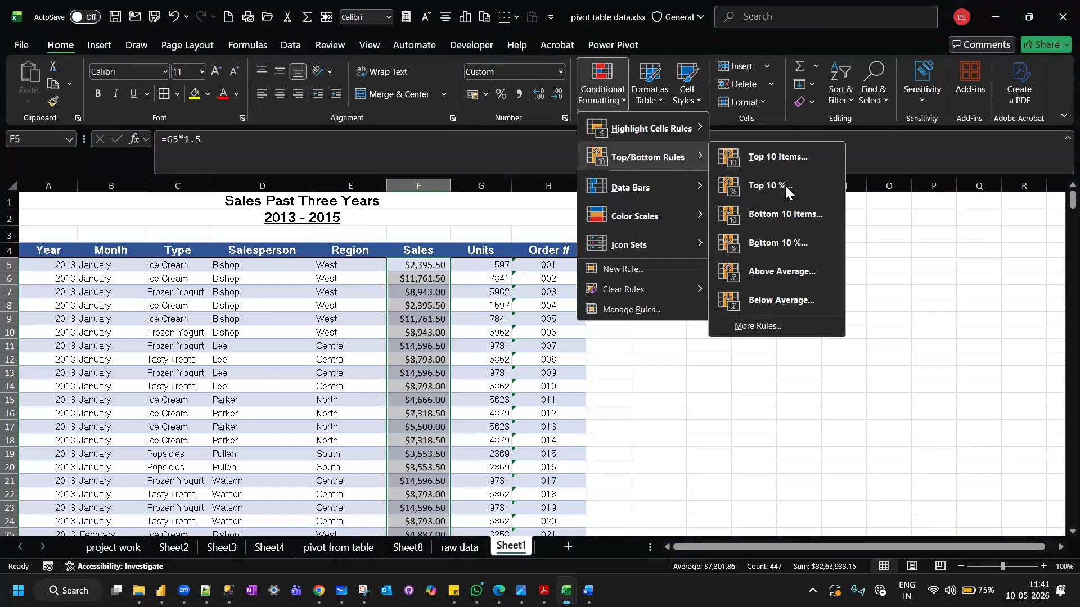
{"action": "left_click", "coordinate": [649, 372]}
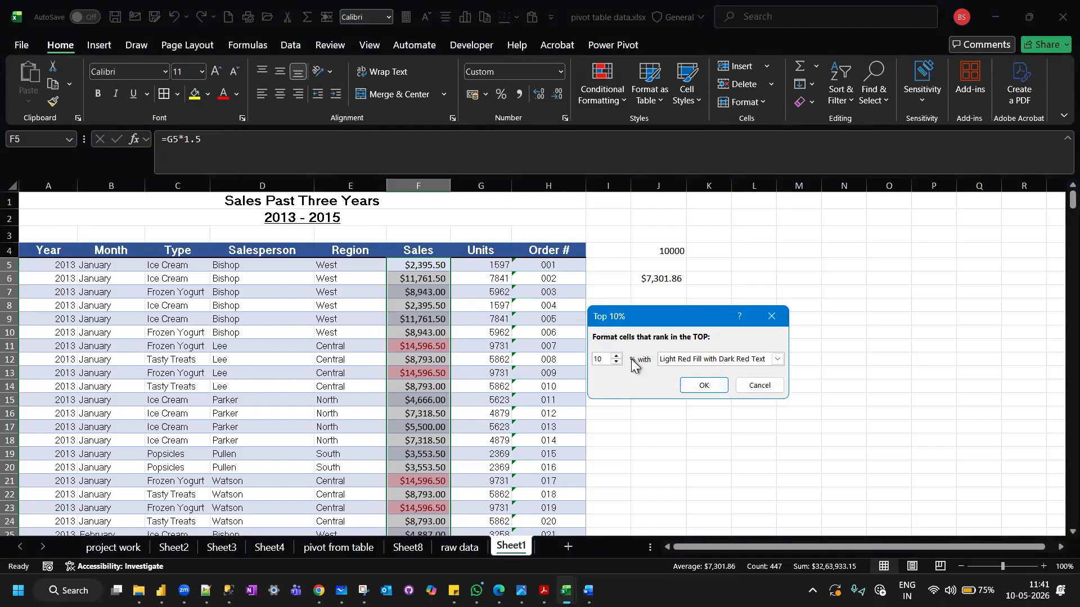
{"action": "left_click", "coordinate": [702, 387]}
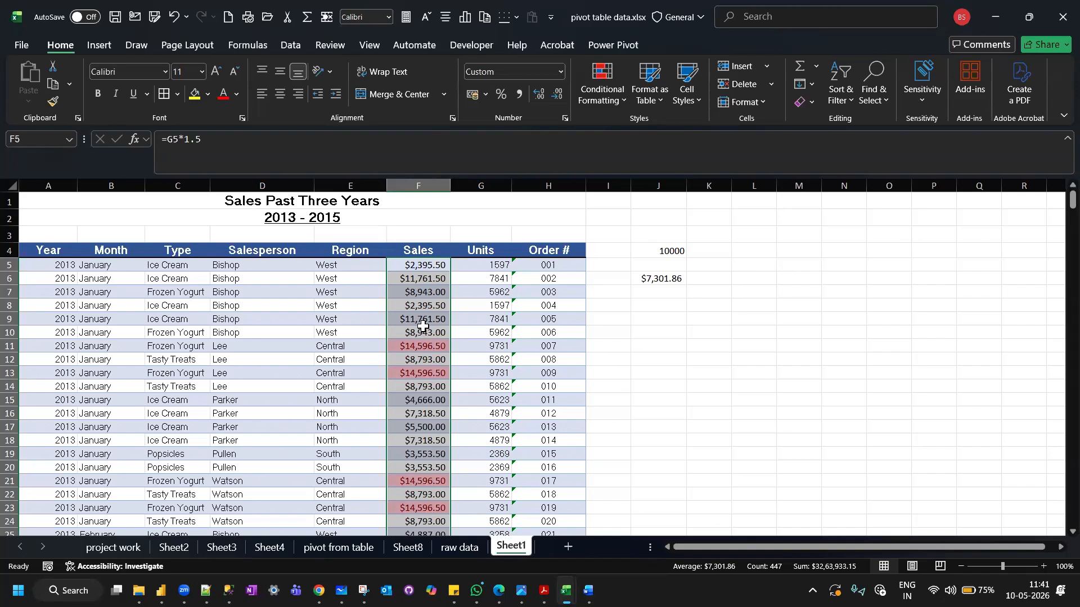
{"action": "scroll", "coordinate": [423, 326], "scroll_direction": "down", "scroll_amount": 3}
{"action": "scroll", "coordinate": [423, 326], "scroll_direction": "up", "scroll_amount": 3}
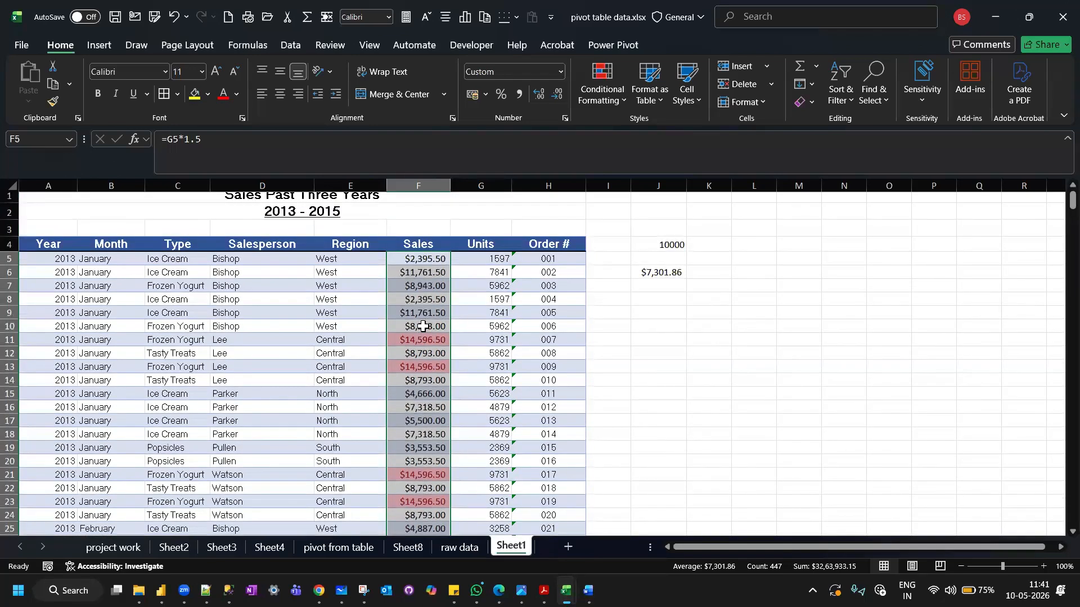
{"action": "scroll", "coordinate": [423, 326], "scroll_direction": "down", "scroll_amount": 15}
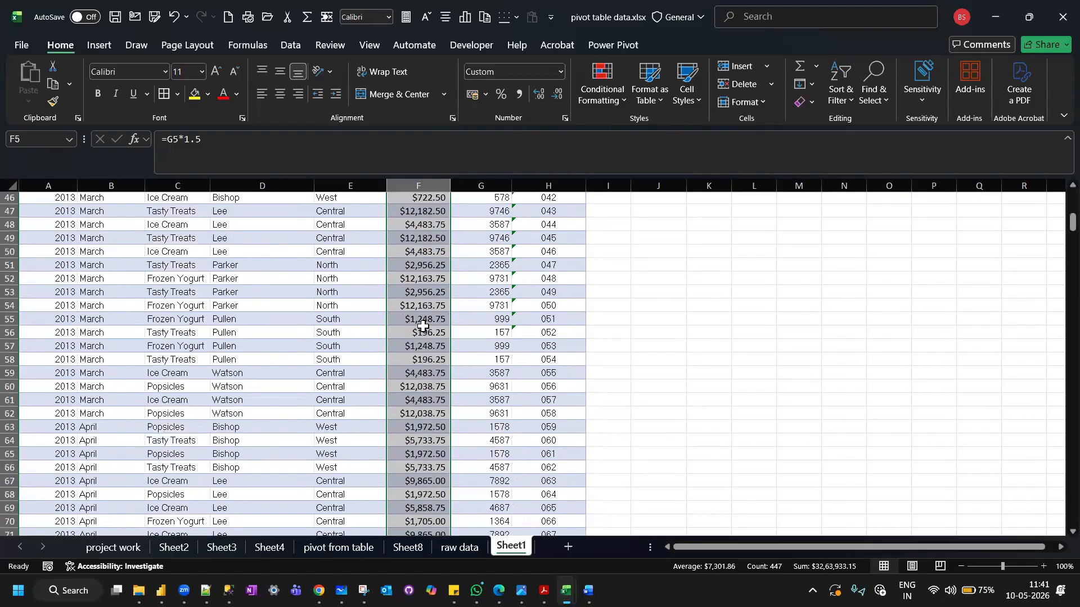
{"action": "scroll", "coordinate": [423, 326], "scroll_direction": "down", "scroll_amount": 20}
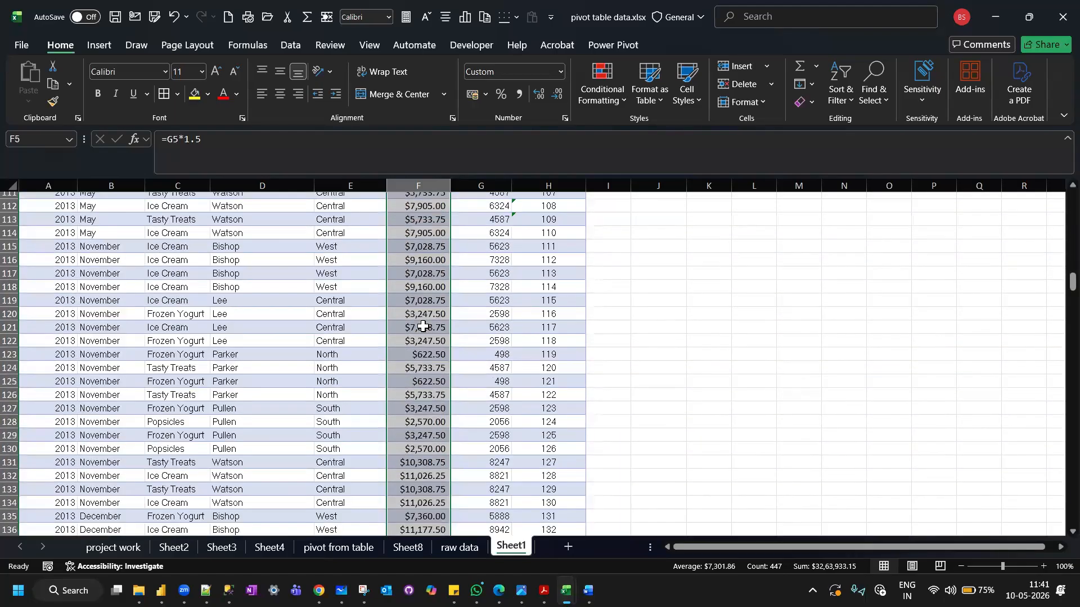
{"action": "scroll", "coordinate": [423, 326], "scroll_direction": "down", "scroll_amount": 20}
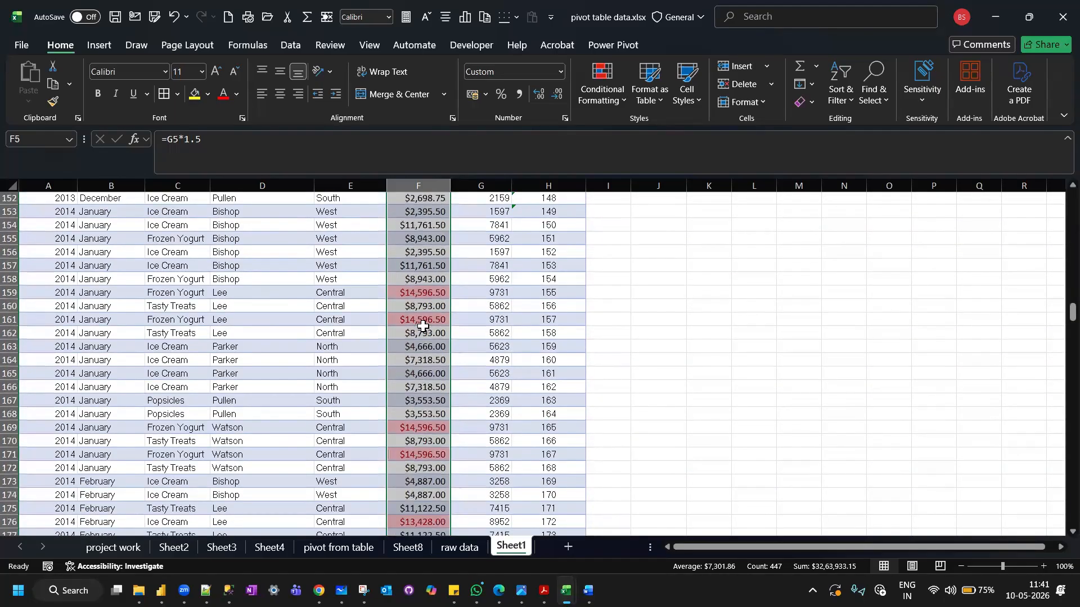
{"action": "scroll", "coordinate": [423, 326], "scroll_direction": "up", "scroll_amount": 20}
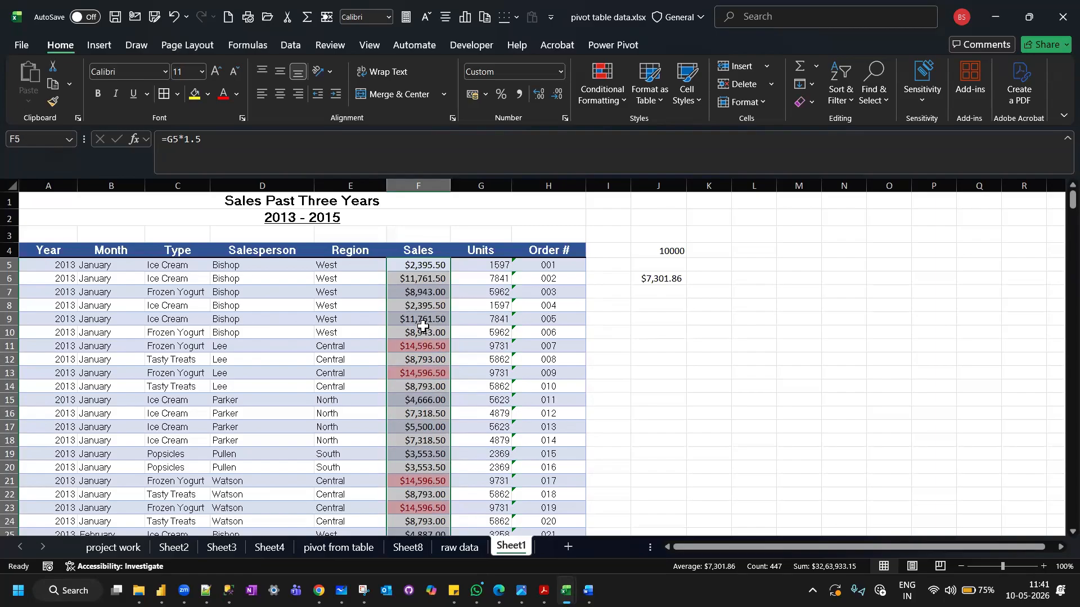
Clear the Top 10% conditional formatting rule from the selected Sales cells.
{"action": "left_click", "coordinate": [612, 97]}
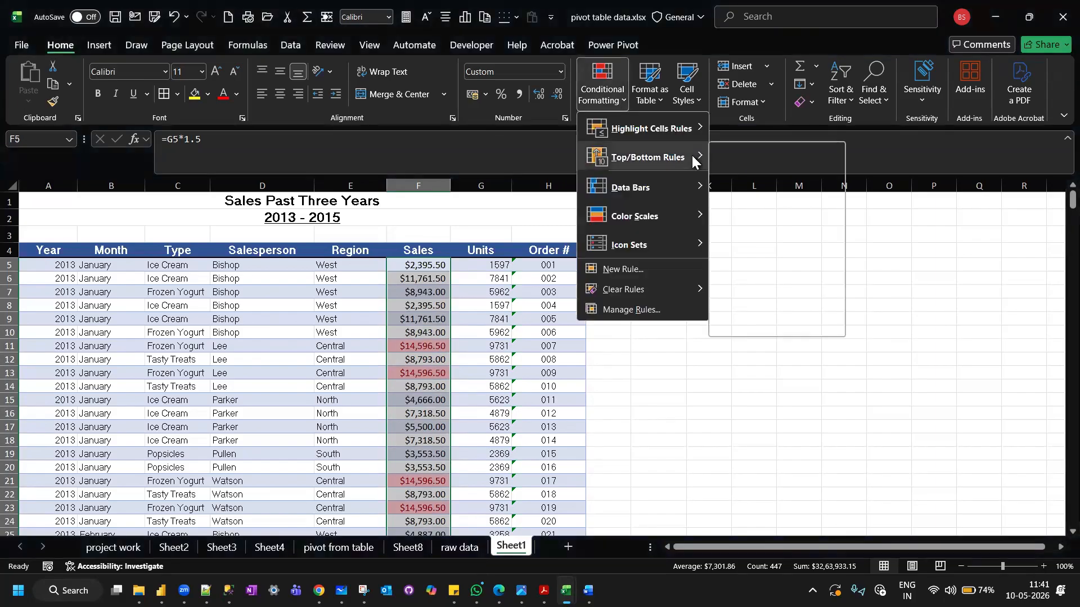
{"action": "mouse_move", "coordinate": [693, 158]}
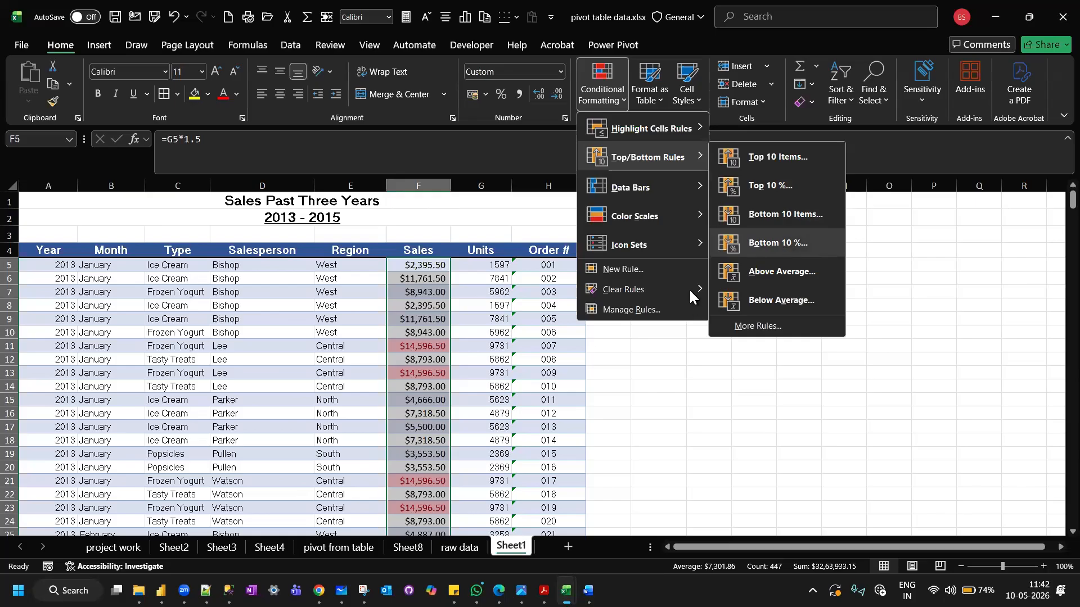
{"action": "mouse_move", "coordinate": [701, 289]}
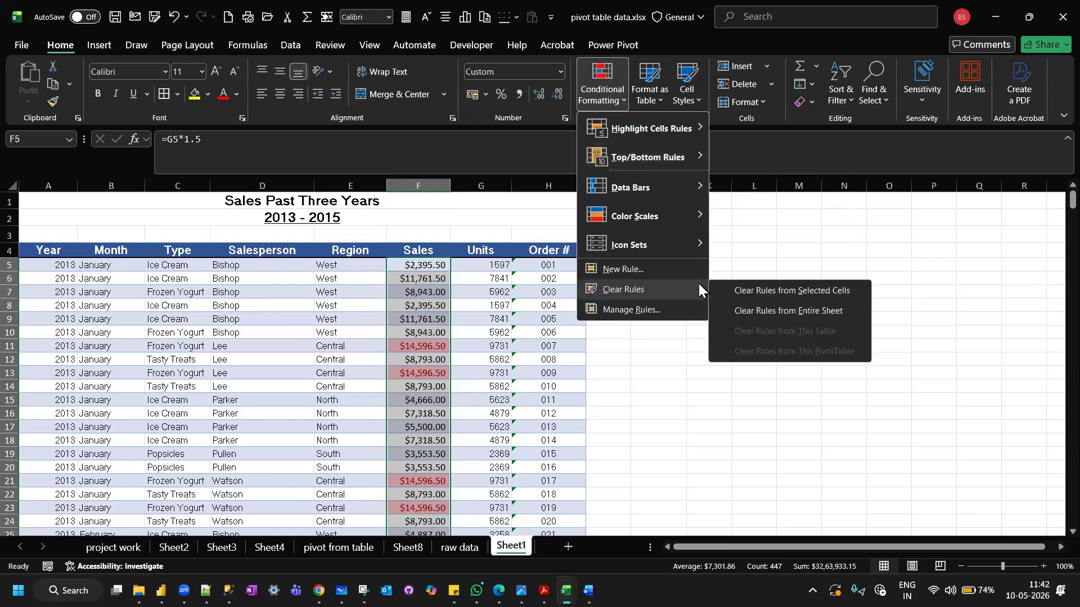
{"action": "left_click", "coordinate": [802, 293]}
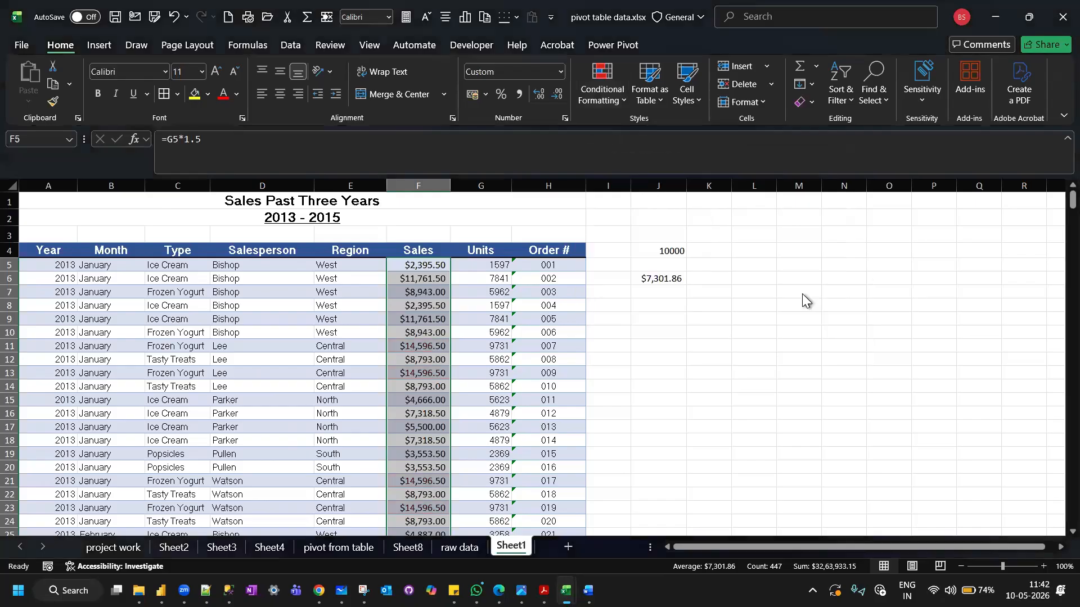
Add blue Gradient Fill data bars to the selected Sales values and compare the bar lengths down the column.
{"action": "left_click", "coordinate": [617, 104]}
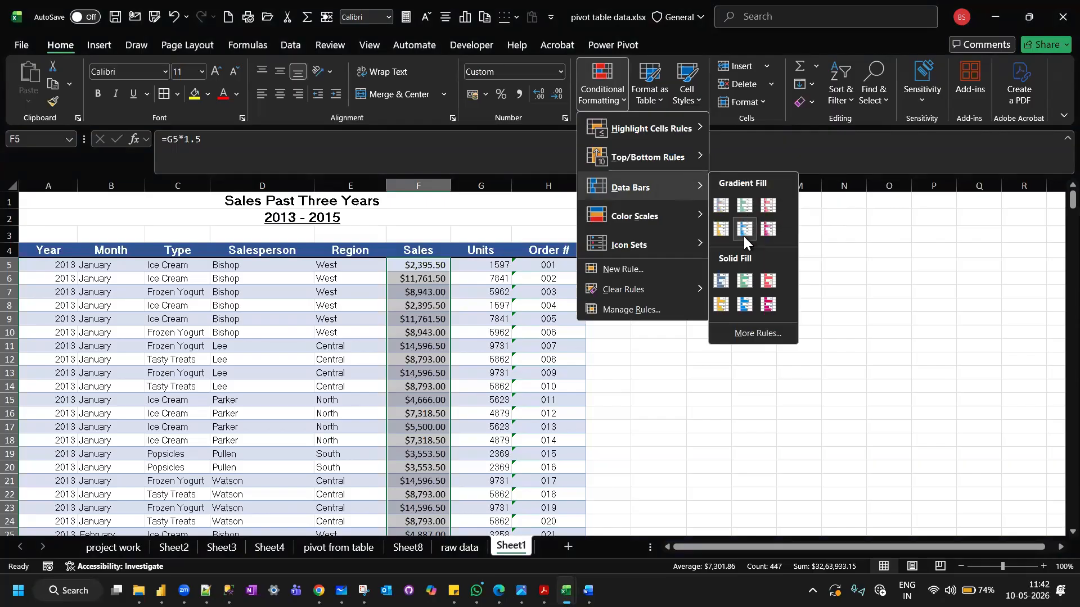
{"action": "left_click", "coordinate": [720, 206]}
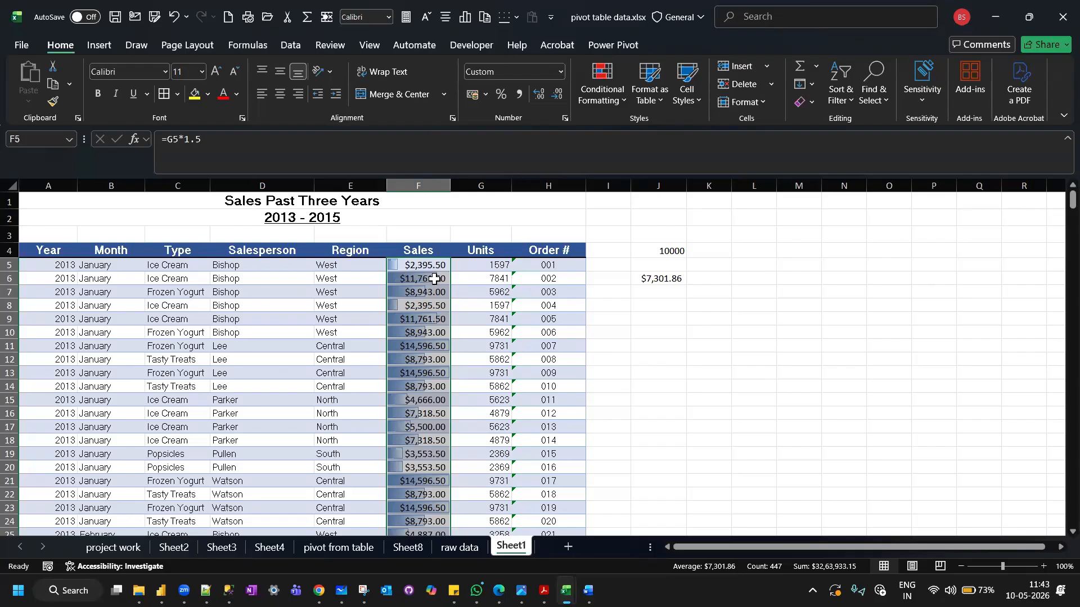
{"action": "scroll", "coordinate": [436, 293], "scroll_direction": "down", "scroll_amount": 11}
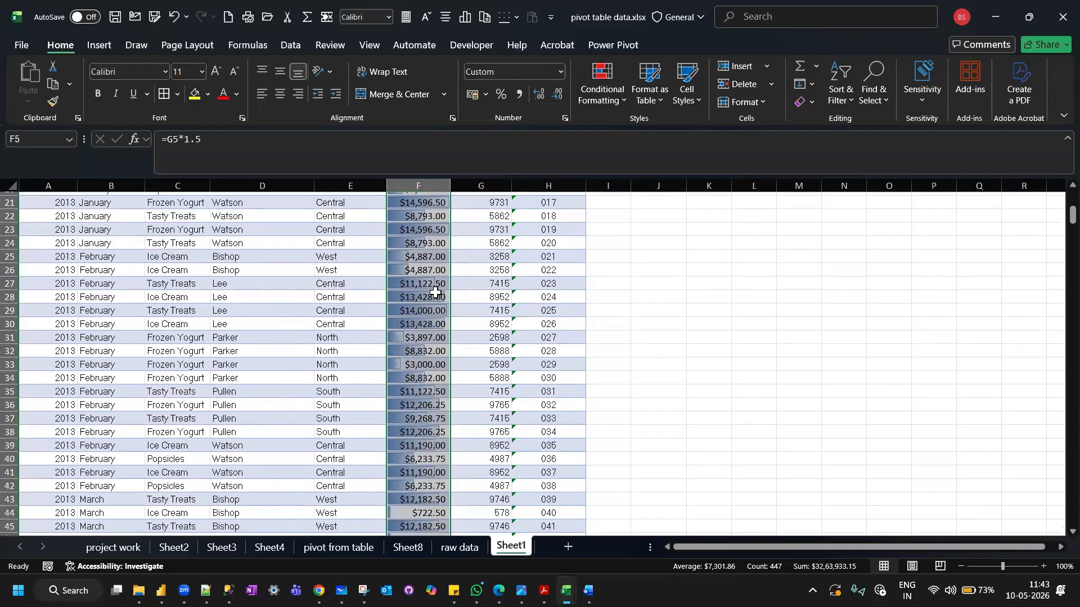
{"action": "scroll", "coordinate": [436, 292], "scroll_direction": "down", "scroll_amount": 1}
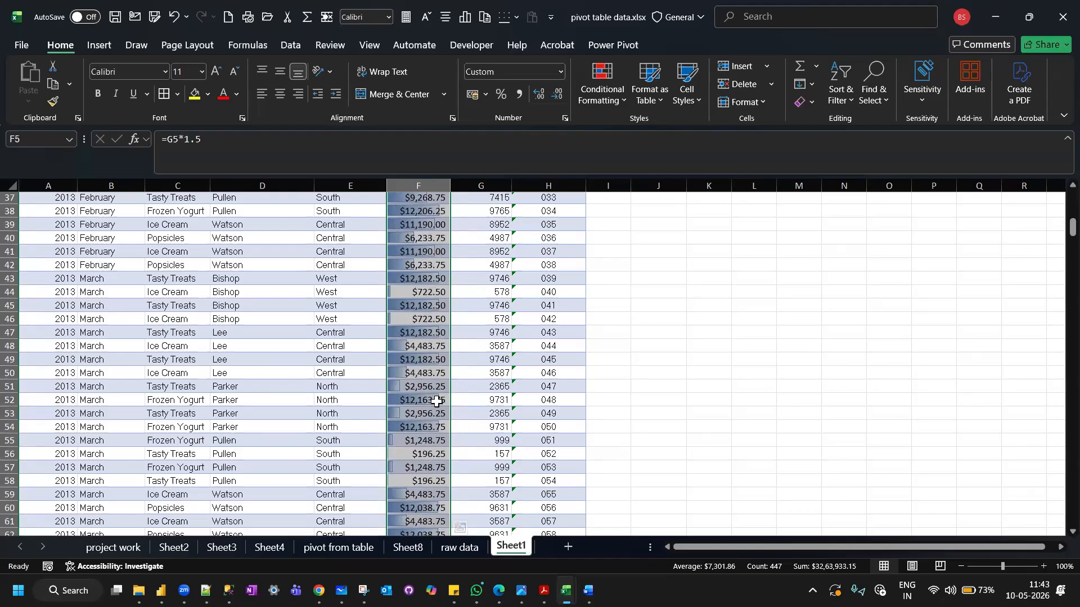
{"action": "scroll", "coordinate": [436, 402], "scroll_direction": "down", "scroll_amount": 12}
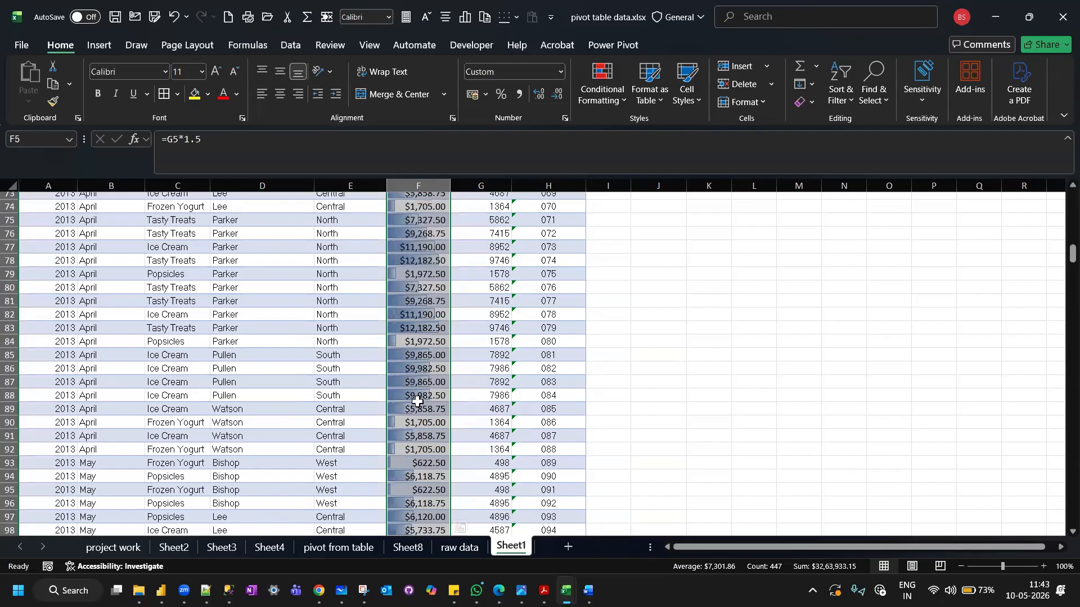
{"action": "scroll", "coordinate": [417, 401], "scroll_direction": "down", "scroll_amount": 2}
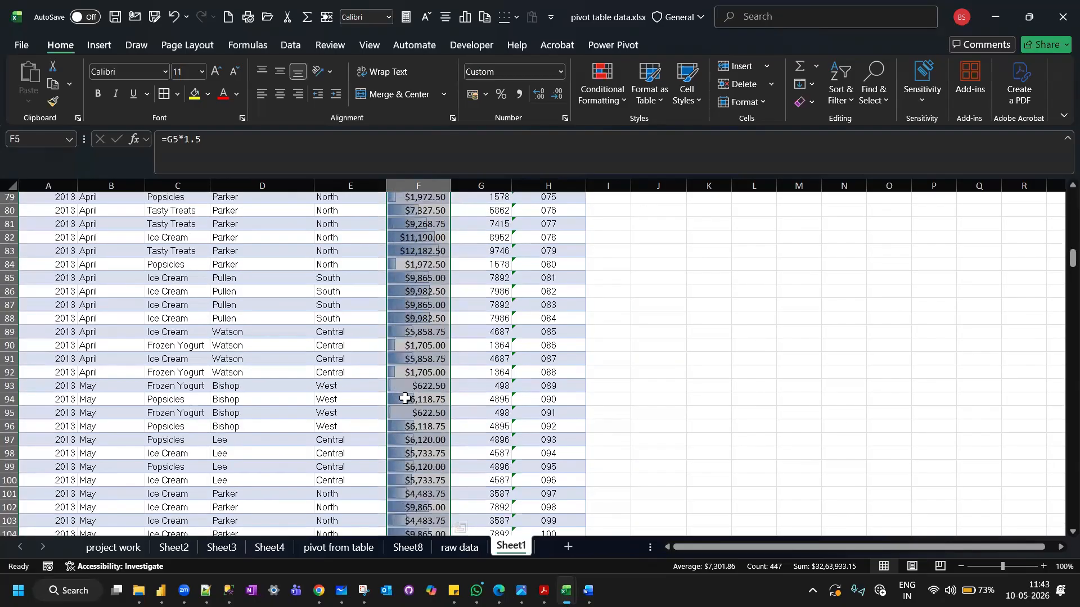
{"action": "scroll", "coordinate": [405, 399], "scroll_direction": "up", "scroll_amount": 20}
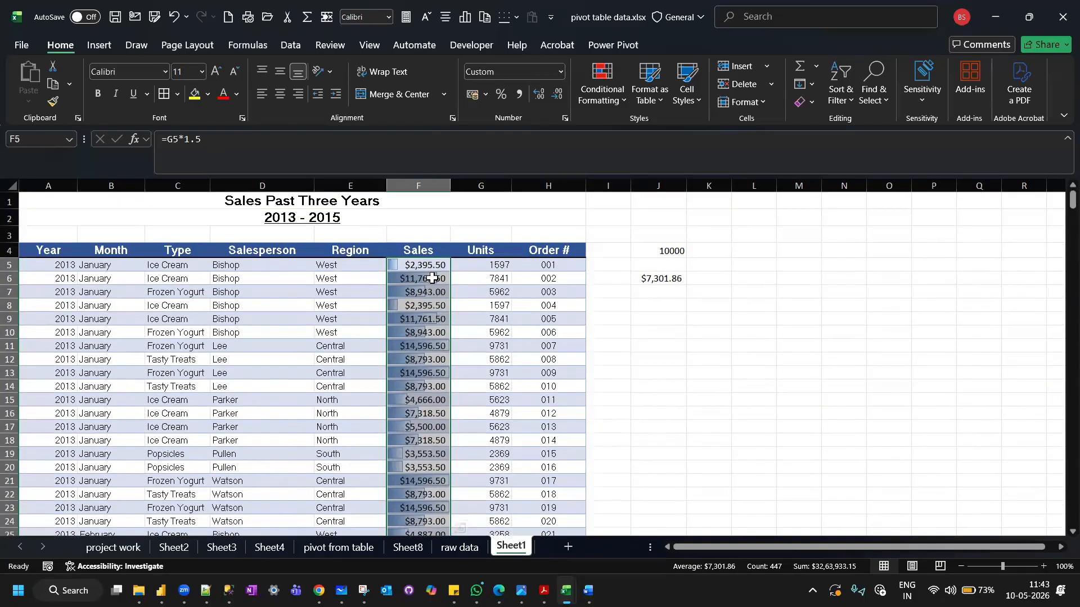
Change the data bars on the selected Sales values to blue Solid Fill.
{"action": "left_click", "coordinate": [617, 103]}
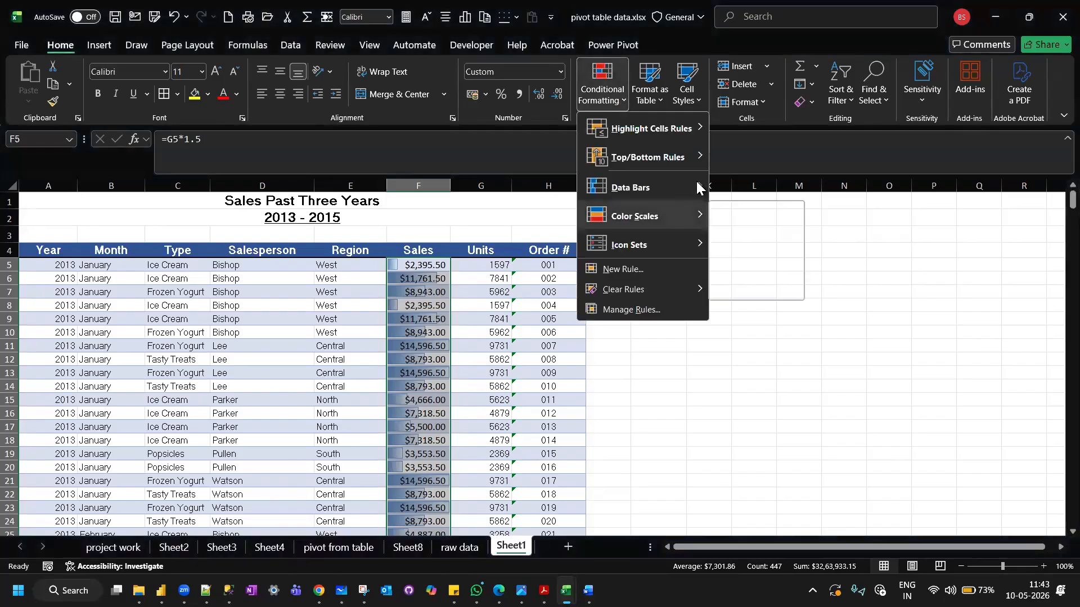
{"action": "mouse_move", "coordinate": [698, 187]}
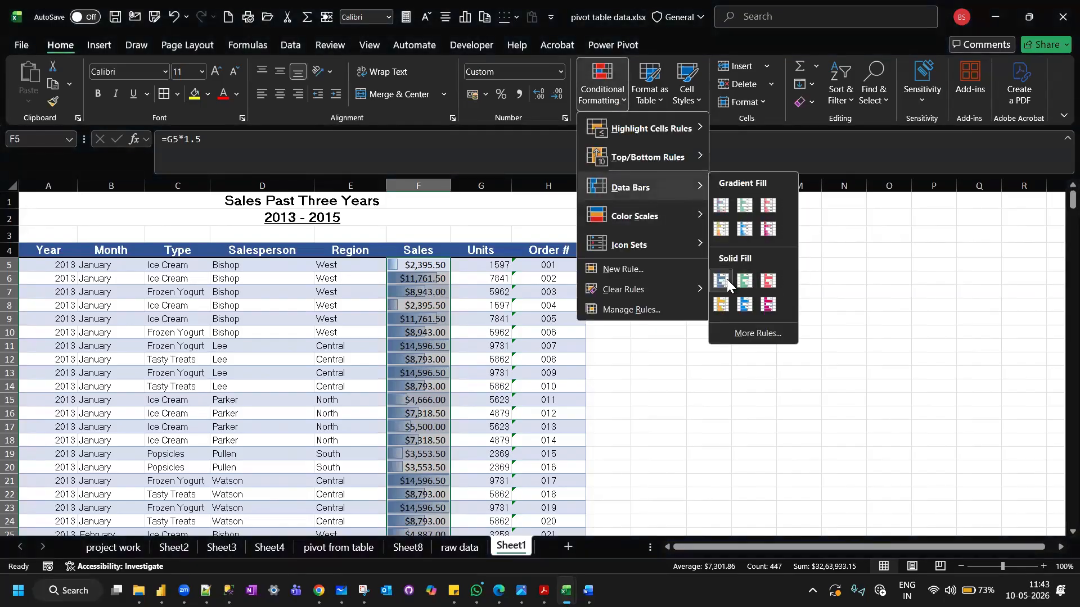
{"action": "left_click", "coordinate": [726, 279]}
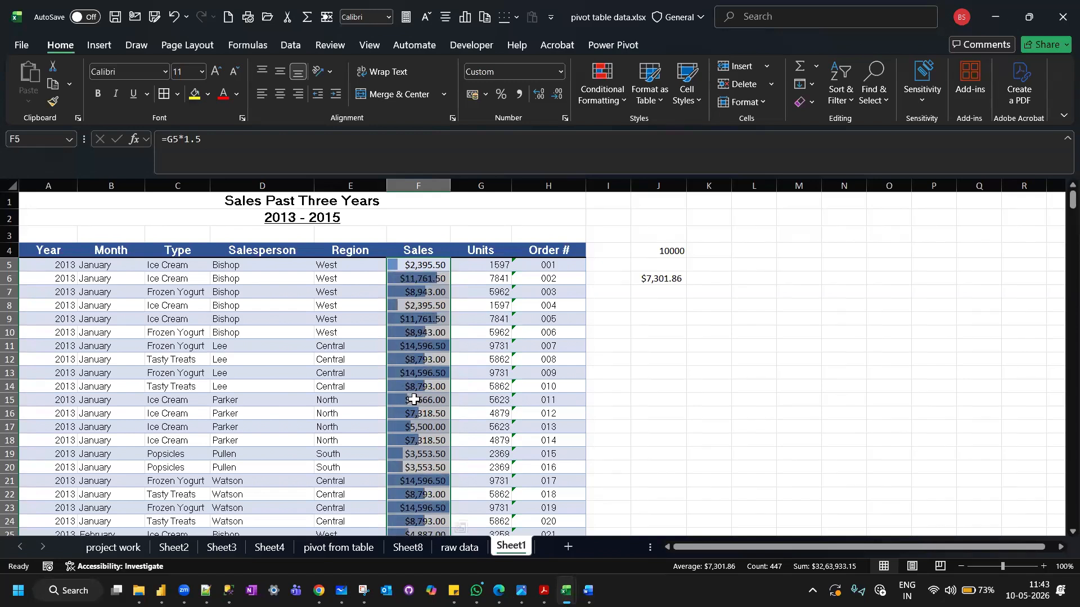
Examine the Solid Fill data bars against the Sales amounts throughout the column.
{"action": "scroll", "coordinate": [414, 400], "scroll_direction": "down", "scroll_amount": 4}
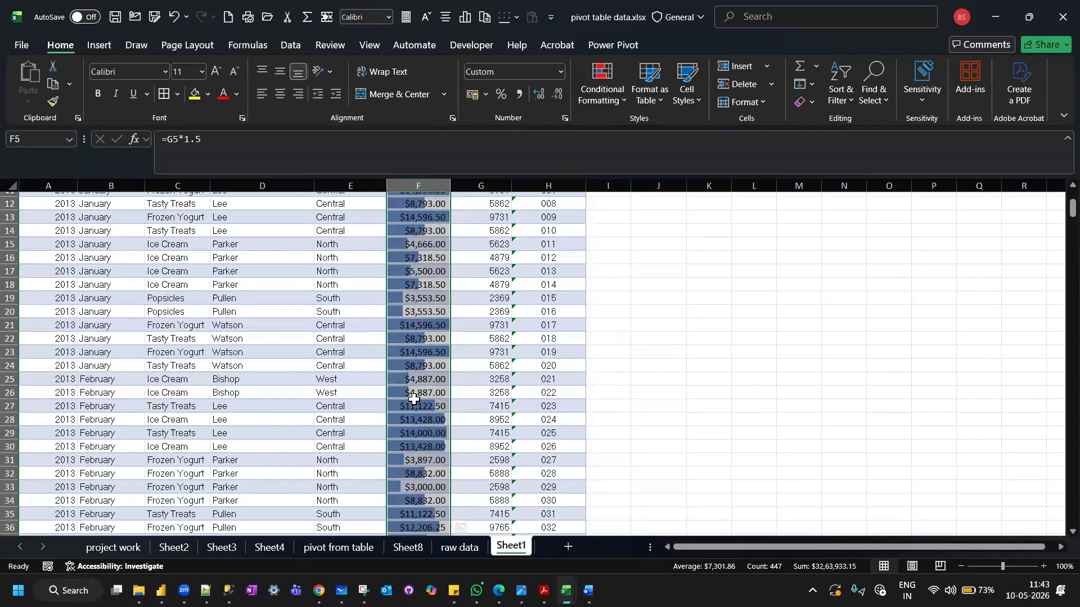
{"action": "scroll", "coordinate": [414, 400], "scroll_direction": "down", "scroll_amount": 3}
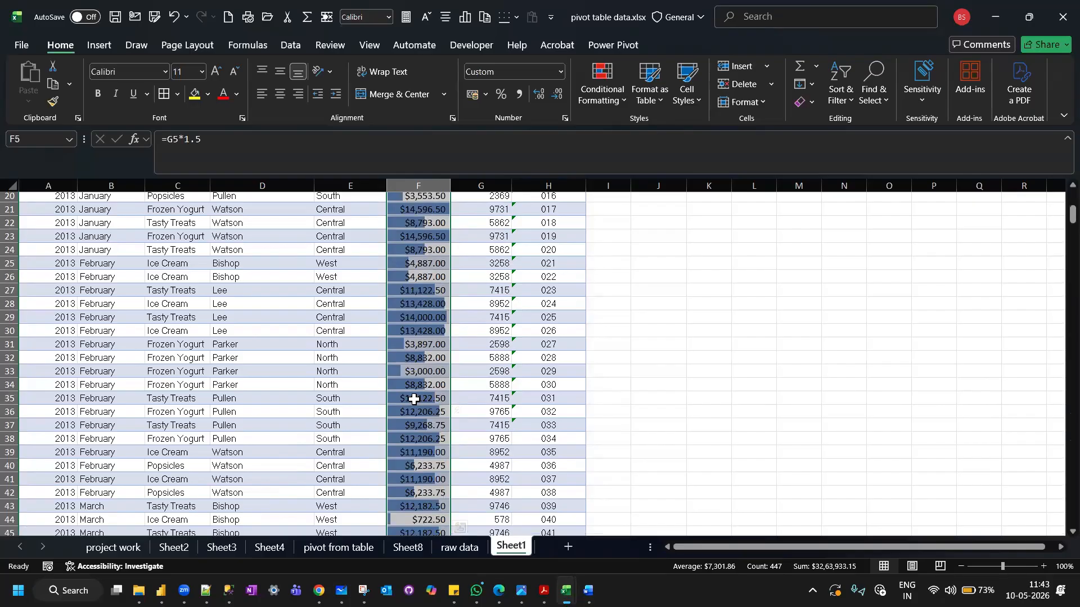
{"action": "scroll", "coordinate": [414, 399], "scroll_direction": "down", "scroll_amount": 9}
{"action": "scroll", "coordinate": [414, 399], "scroll_direction": "down", "scroll_amount": 6}
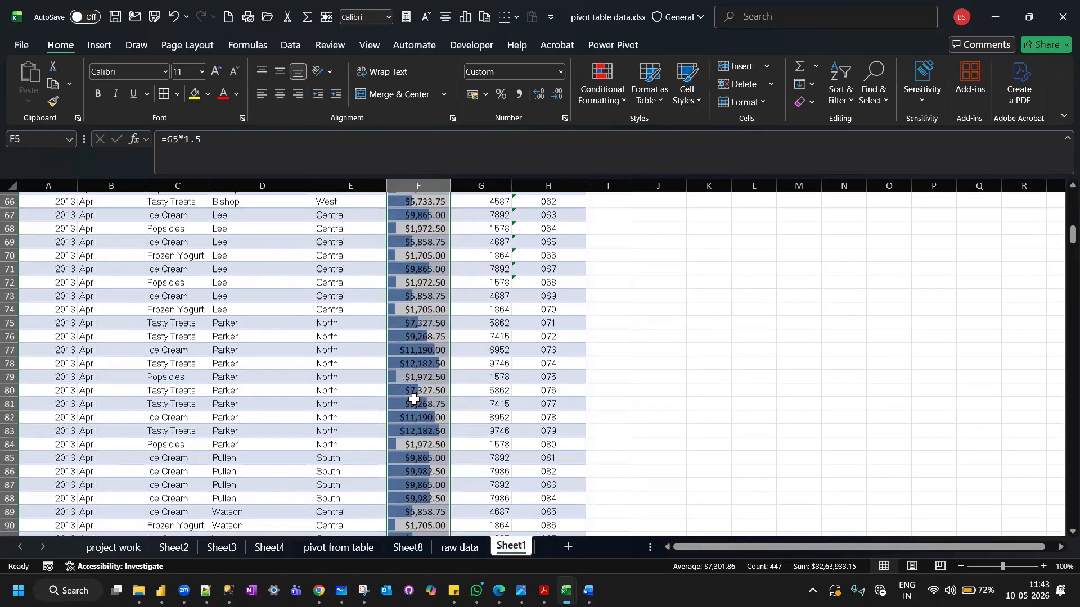
{"action": "scroll", "coordinate": [414, 399], "scroll_direction": "down", "scroll_amount": 5}
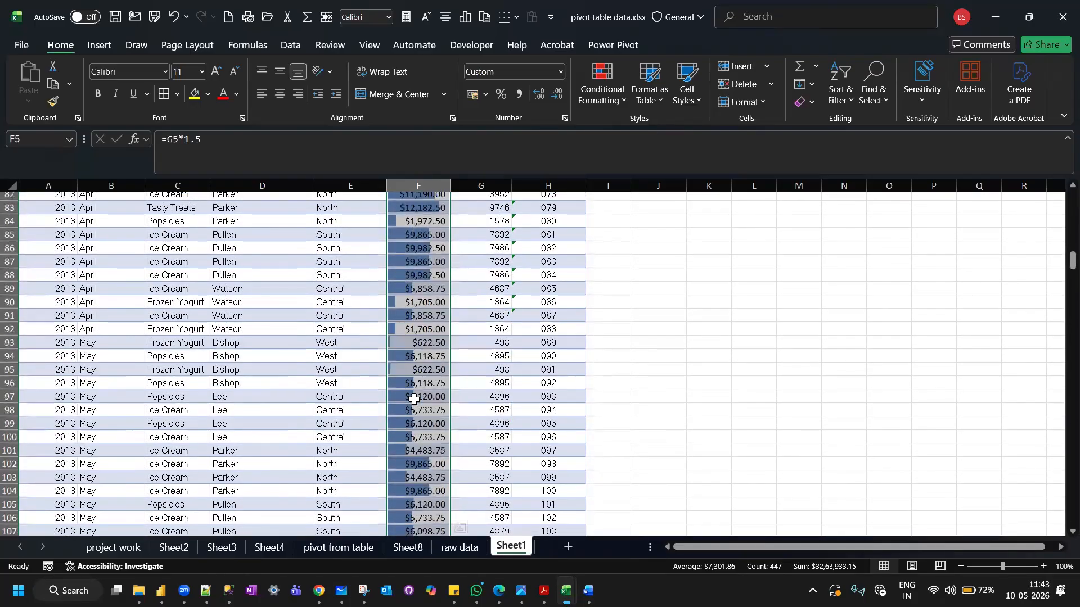
{"action": "scroll", "coordinate": [413, 399], "scroll_direction": "down", "scroll_amount": 7}
{"action": "scroll", "coordinate": [414, 399], "scroll_direction": "up", "scroll_amount": 11}
{"action": "scroll", "coordinate": [414, 399], "scroll_direction": "up", "scroll_amount": 14}
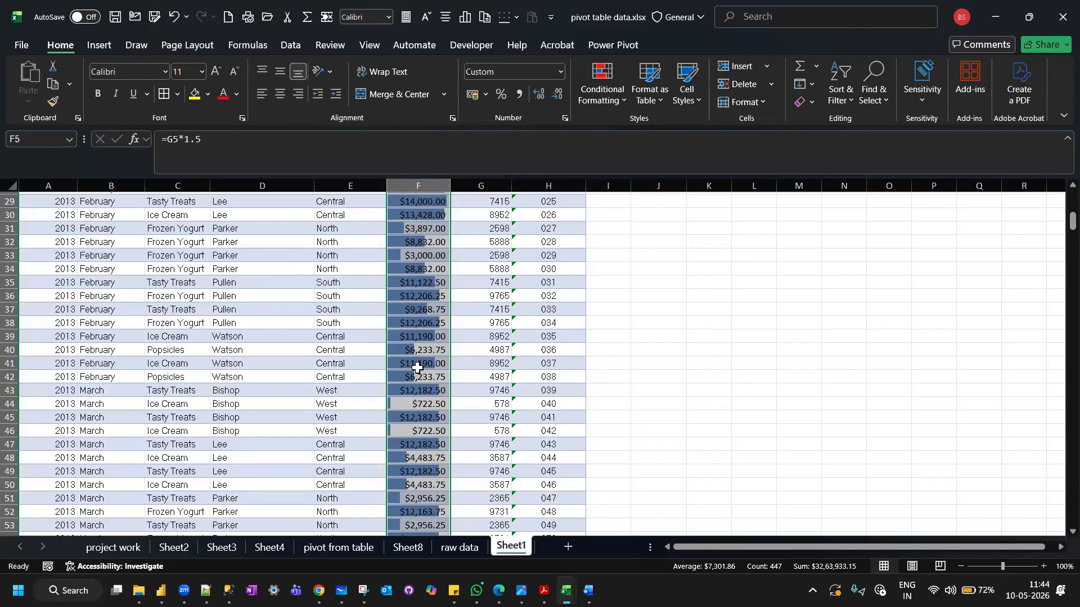
{"action": "scroll", "coordinate": [416, 368], "scroll_direction": "up", "scroll_amount": 10}
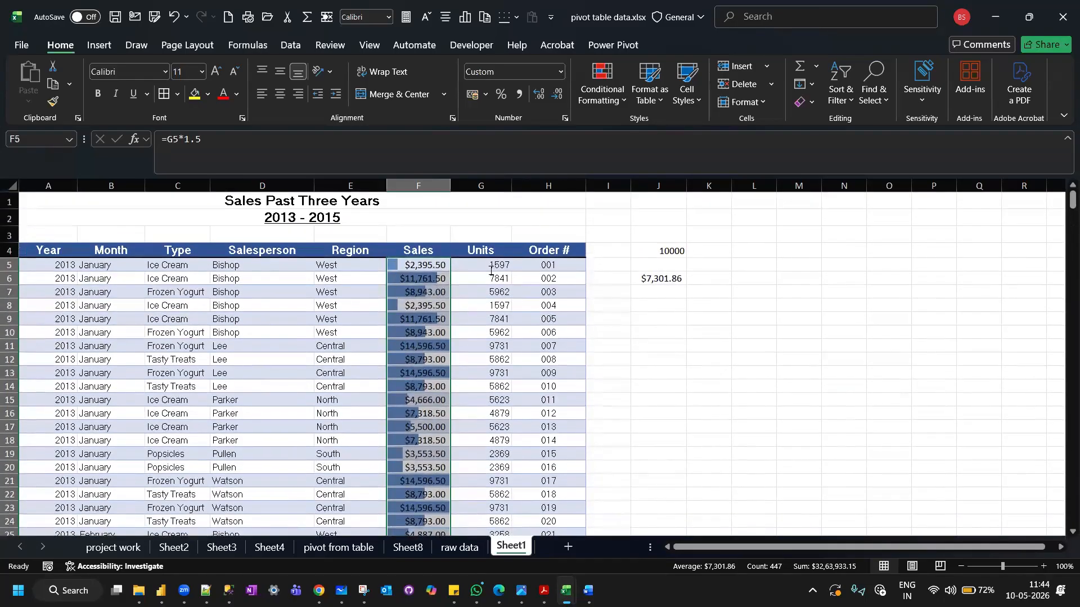
Review the Color Scales and Icon Sets options for the Sales values without applying any of them.
{"action": "left_click", "coordinate": [623, 96]}
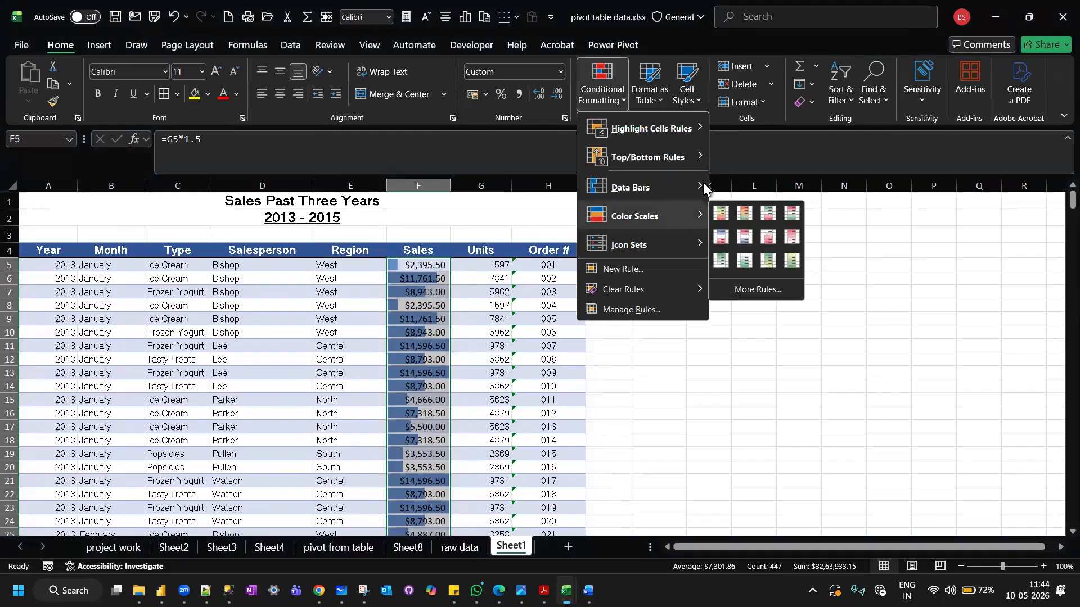
{"action": "mouse_move", "coordinate": [703, 183]}
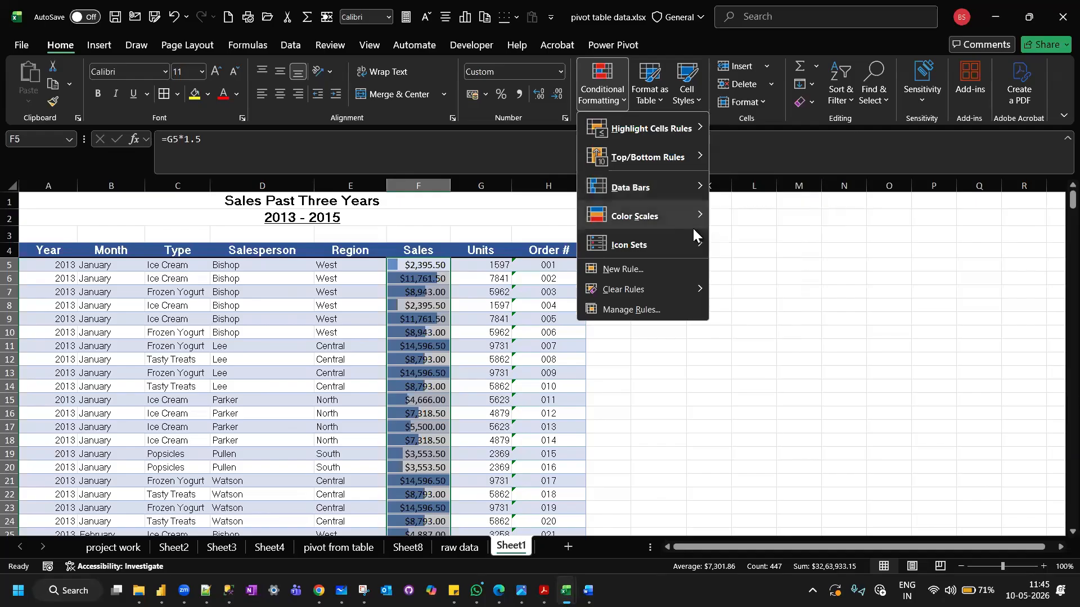
{"action": "mouse_move", "coordinate": [693, 227]}
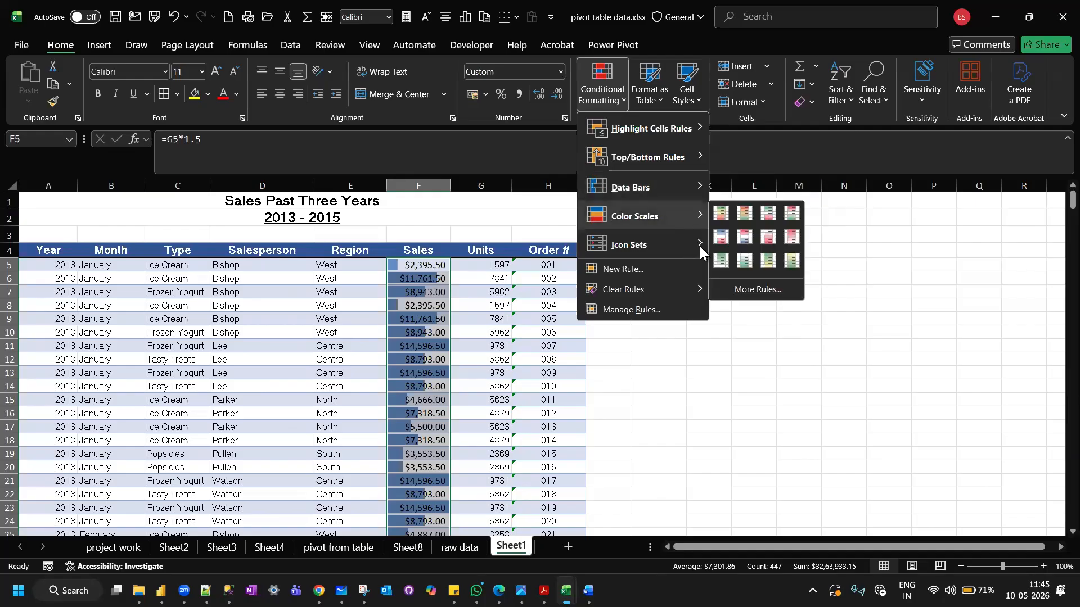
{"action": "mouse_move", "coordinate": [690, 248]}
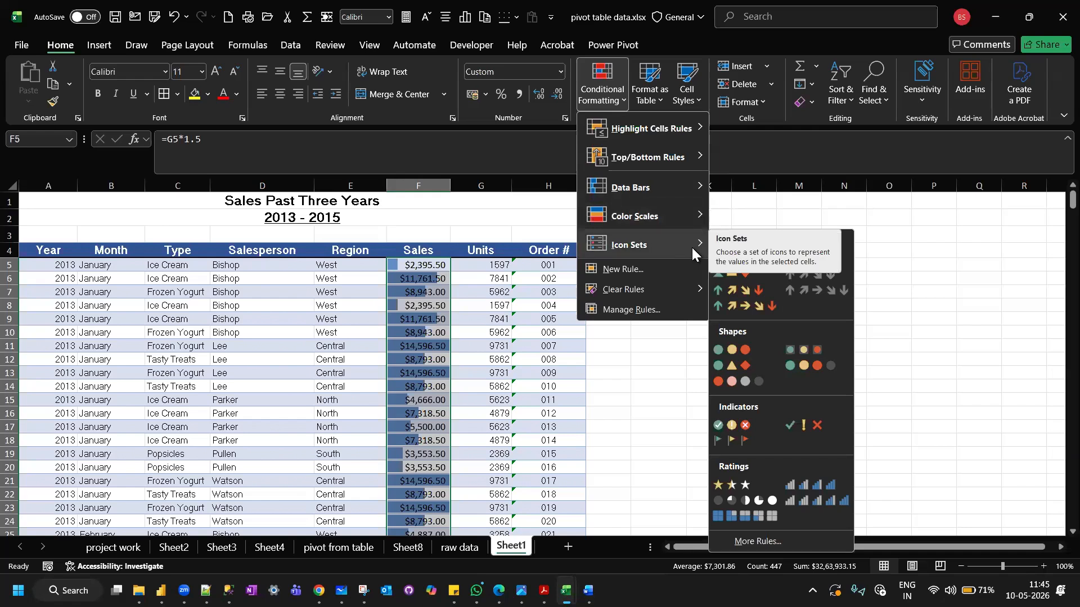
{"action": "left_click", "coordinate": [433, 267]}
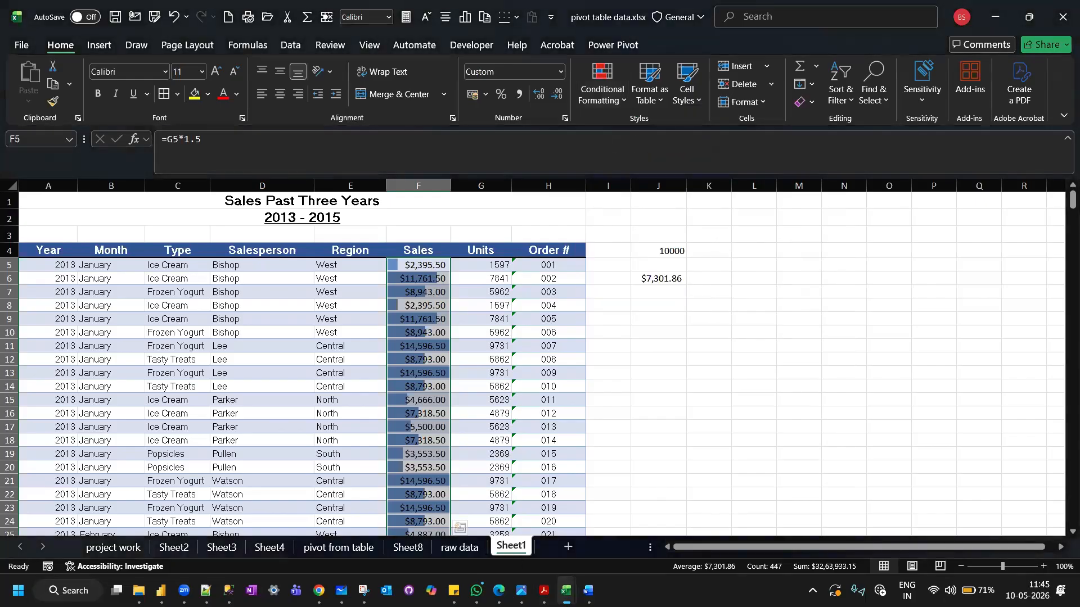
{"action": "mouse_move", "coordinate": [566, 591]}
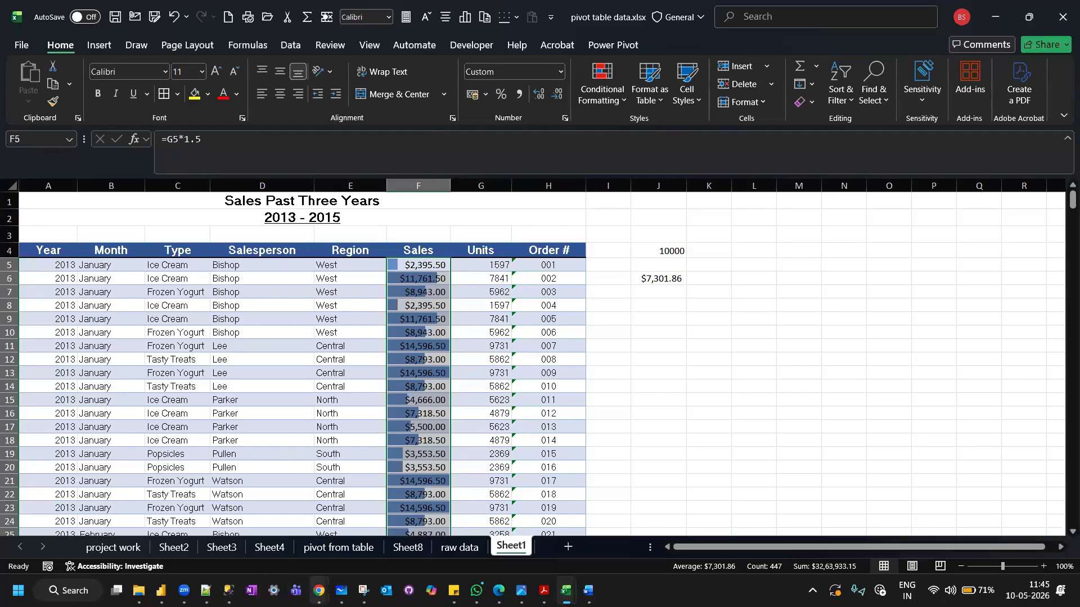
Check the Conditional Formatting & Date/Time Functions topics in the Google Sheets curriculum in Chrome, and return to the pivot table data workbook in Excel.
{"action": "mouse_move", "coordinate": [318, 591]}
{"action": "left_click", "coordinate": [290, 539]}
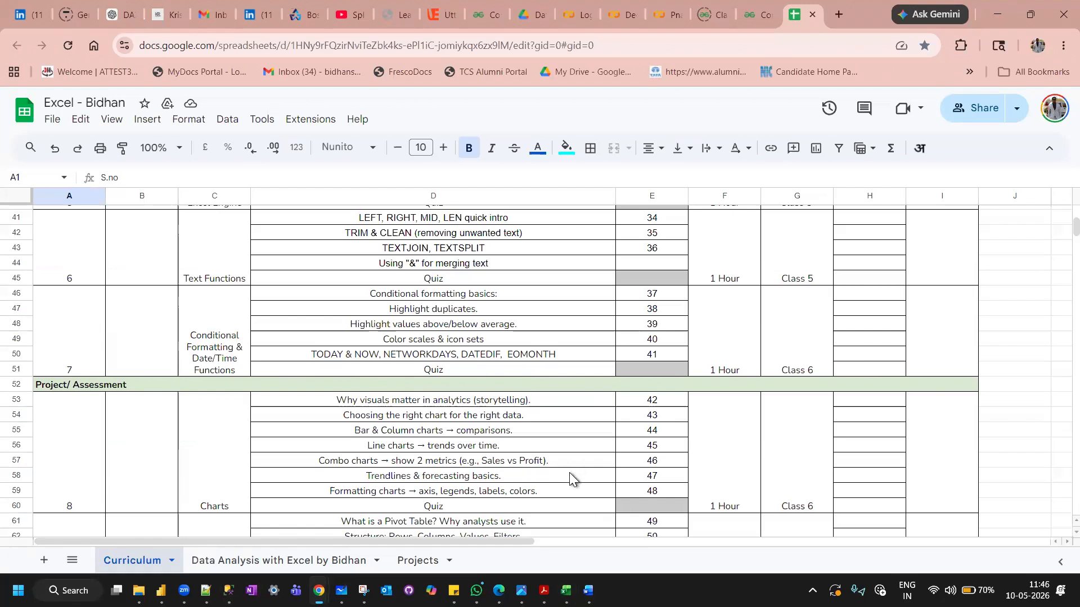
{"action": "mouse_move", "coordinate": [566, 590]}
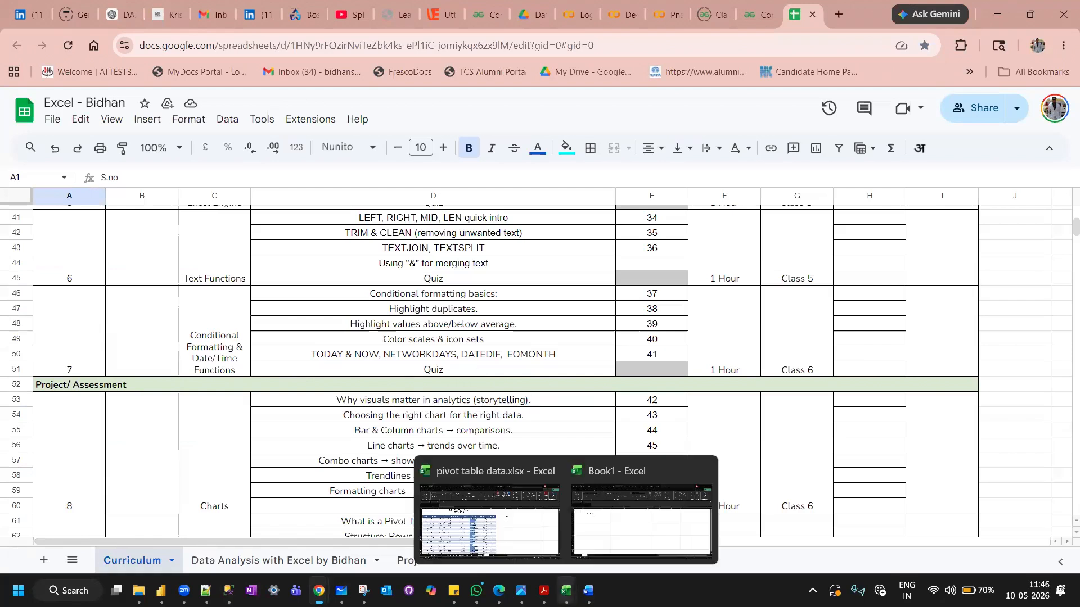
{"action": "left_click", "coordinate": [521, 532]}
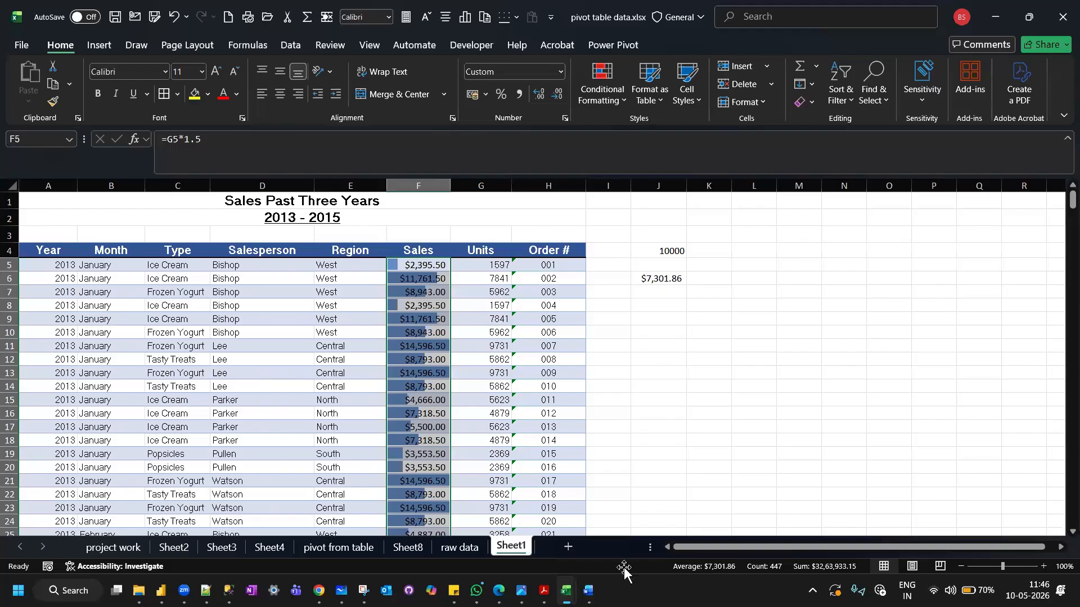
Add a new worksheet to the workbook and enter the header DATE in cell A3.
{"action": "left_click", "coordinate": [570, 547]}
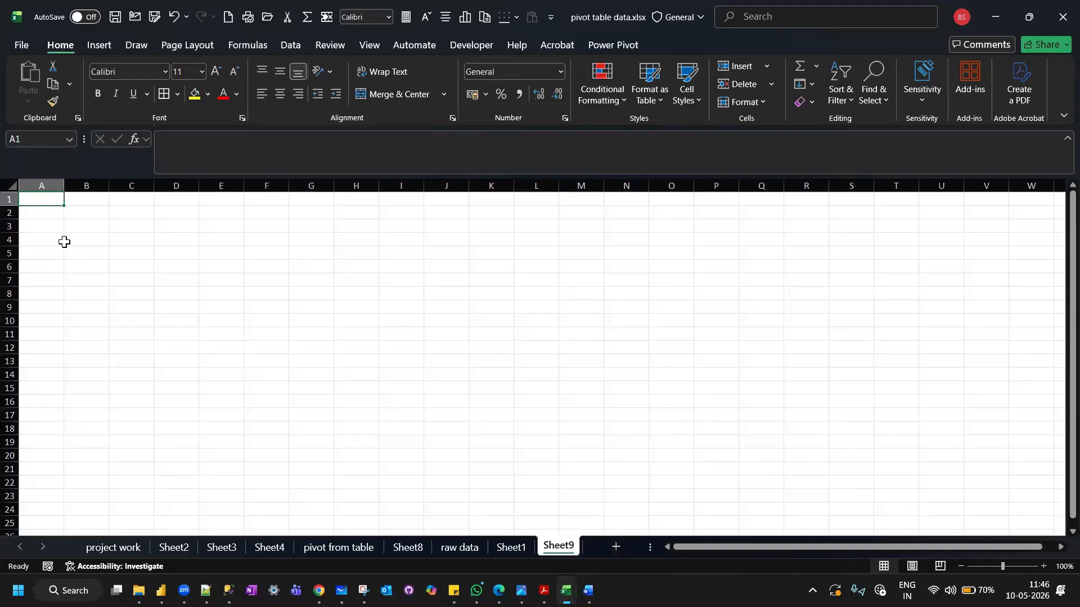
{"action": "left_click", "coordinate": [91, 229]}
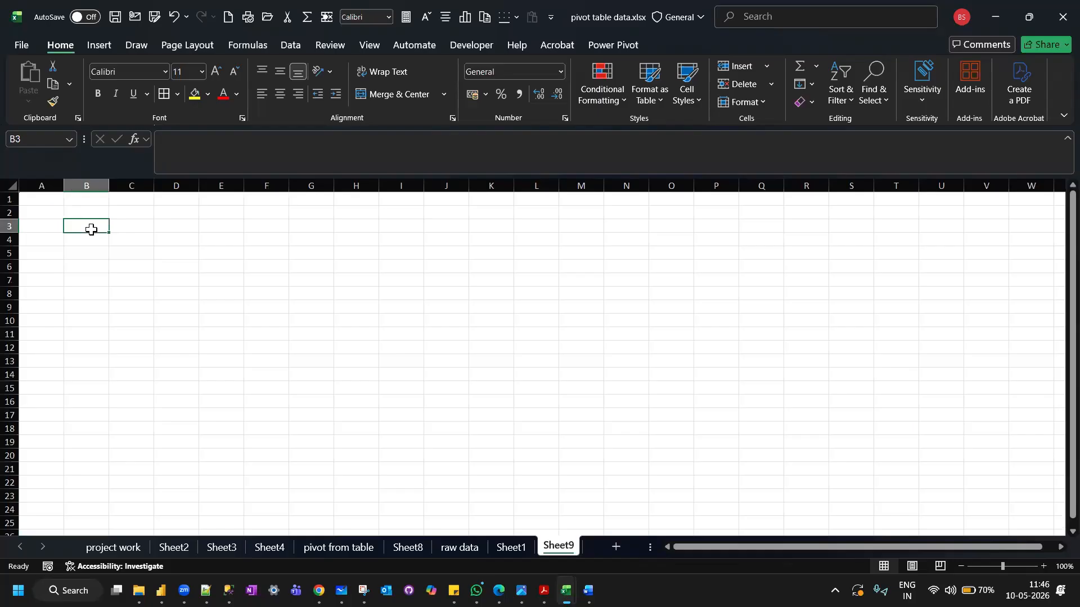
{"action": "left_click", "coordinate": [38, 227]}
{"action": "type", "text": "DATE"}
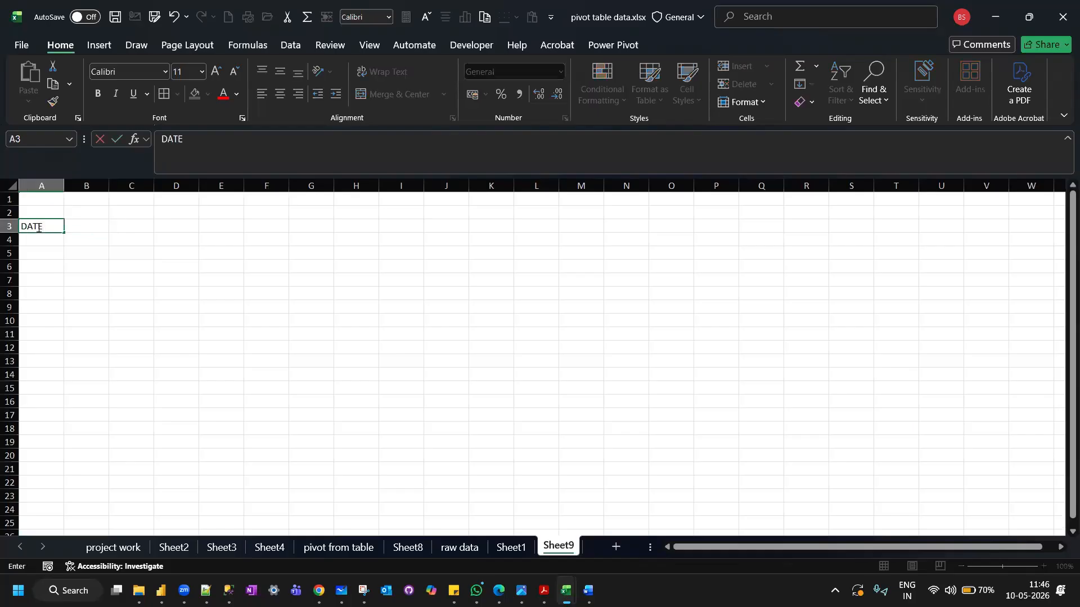
{"action": "key", "text": "Return"}
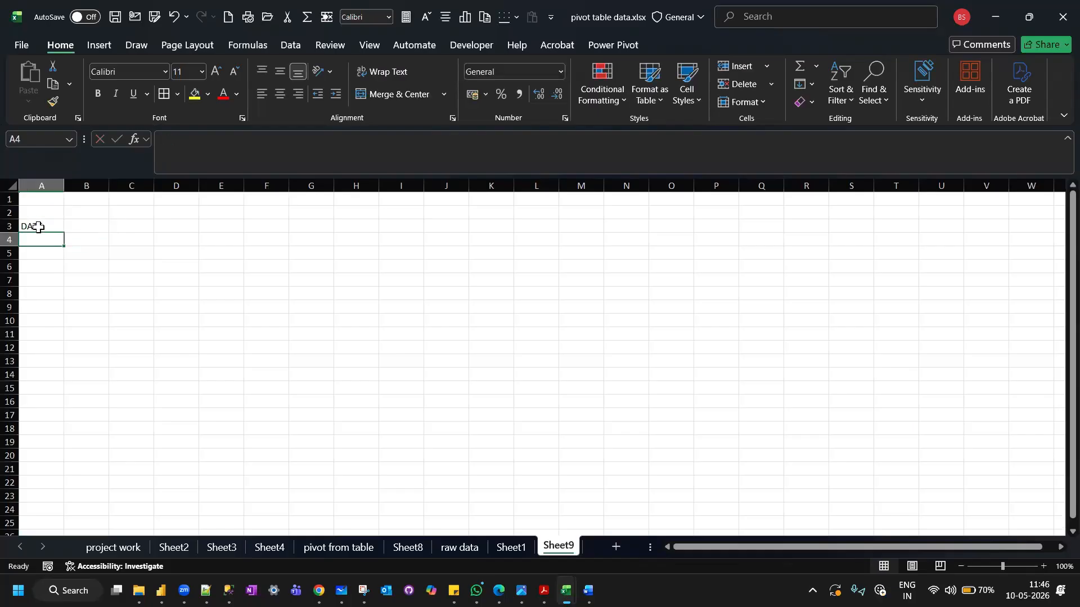
Enter the date 01/04/2026 in cell A4 under the DATE header.
{"action": "key", "text": "Caps_Lock"}
{"action": "type", "text": "01/"}
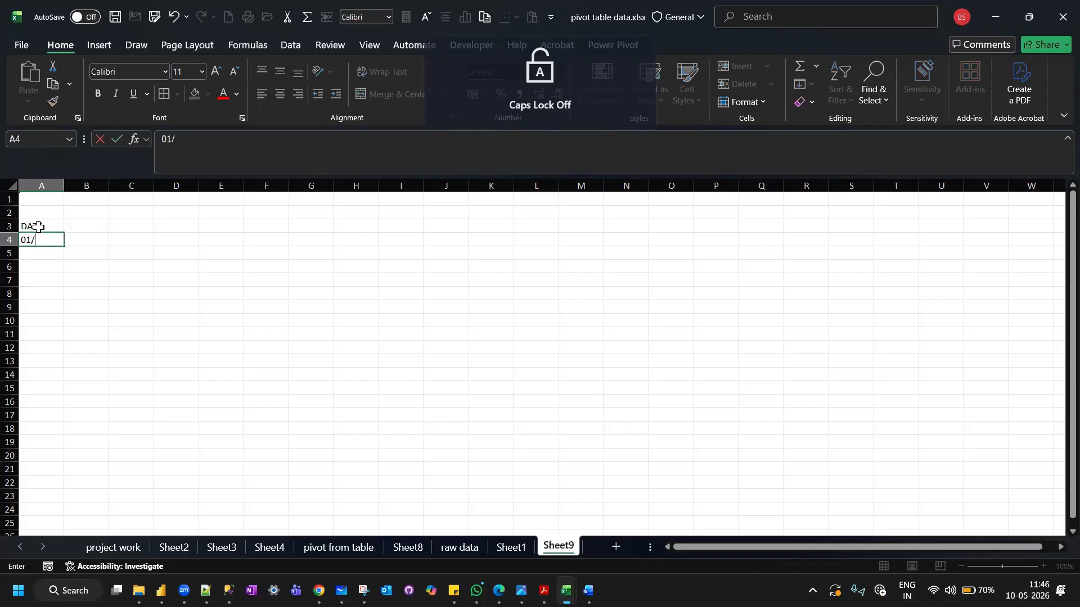
{"action": "type", "text": "04/20206"}
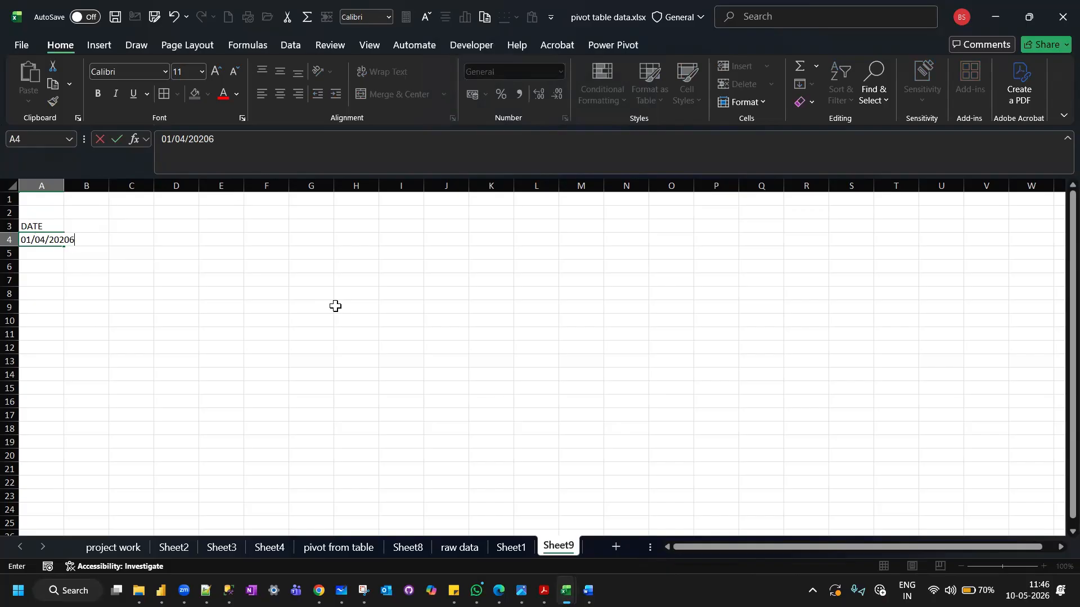
{"action": "key", "text": "BackSpace"}
{"action": "key", "text": "BackSpace"}
{"action": "type", "text": "6"}
{"action": "key", "text": "Return"}
Enter the header sales in cell B3 and the value 4500 in B4.
{"action": "left_click", "coordinate": [110, 224]}
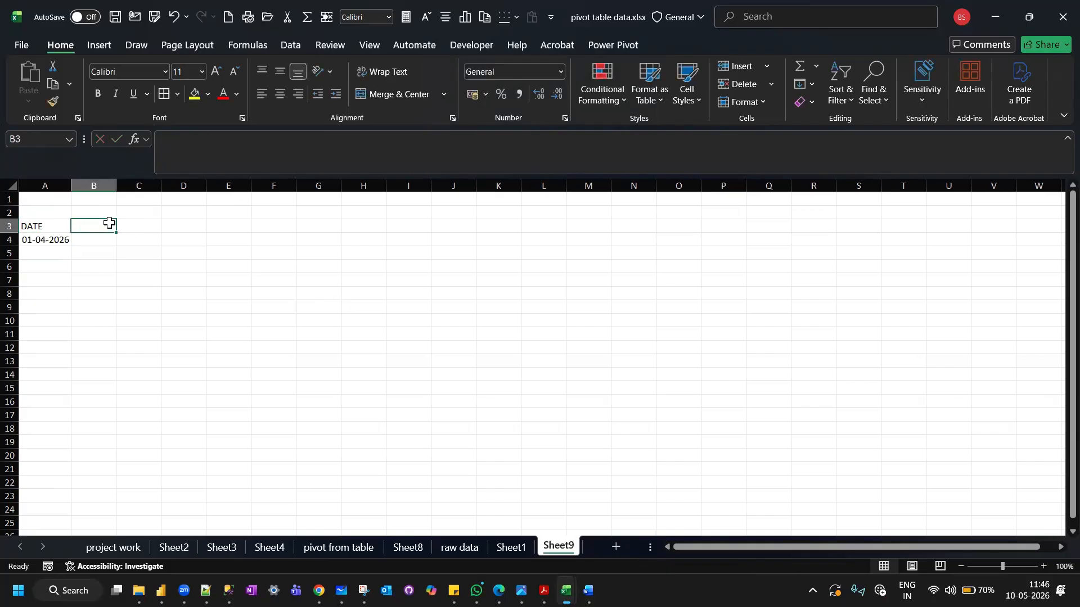
{"action": "type", "text": "sales"}
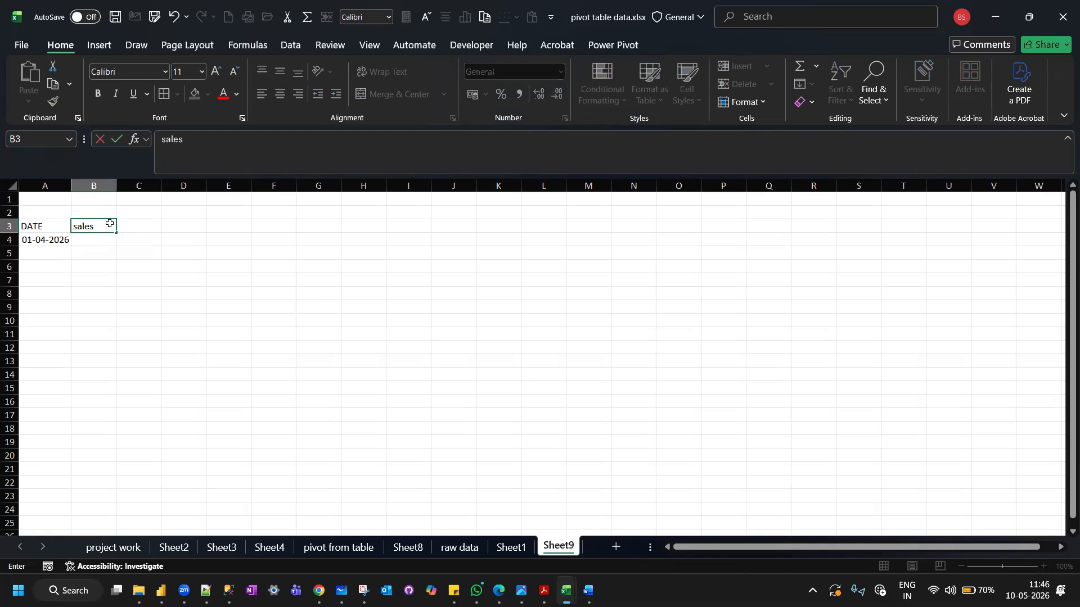
{"action": "key", "text": "Return"}
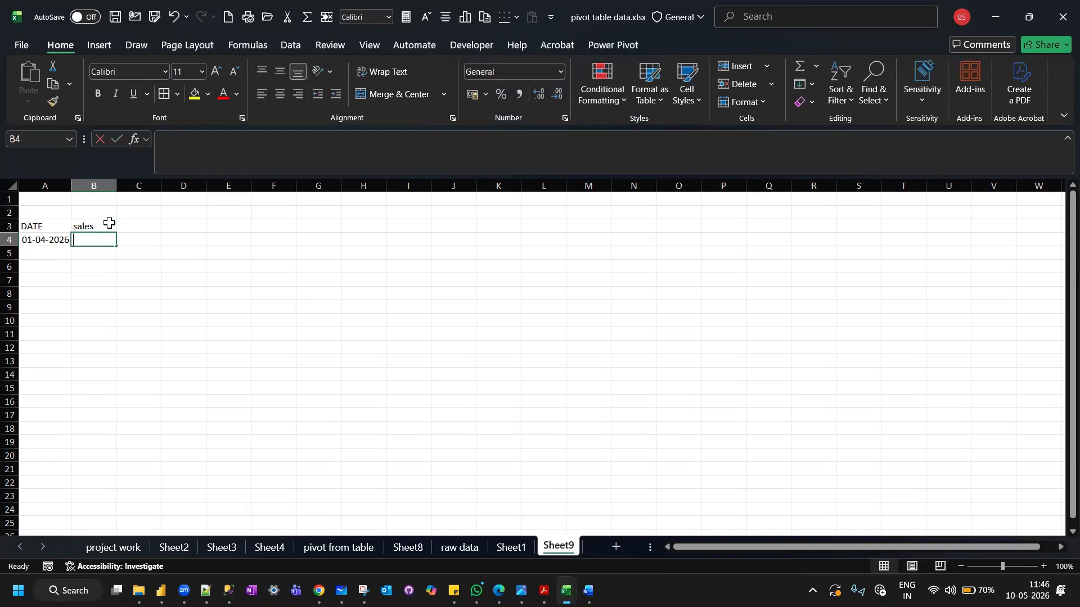
{"action": "type", "text": "4500"}
{"action": "key", "text": "Return"}
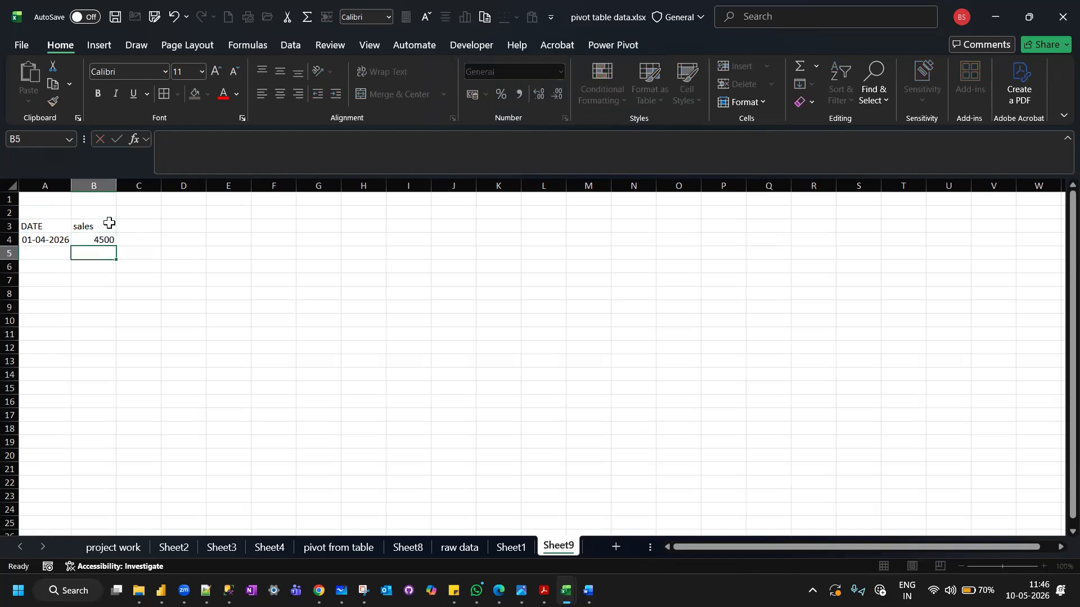
Add the second record in row 5 with the date 02-04-2026 and sales of 5000.
{"action": "left_click", "coordinate": [50, 257]}
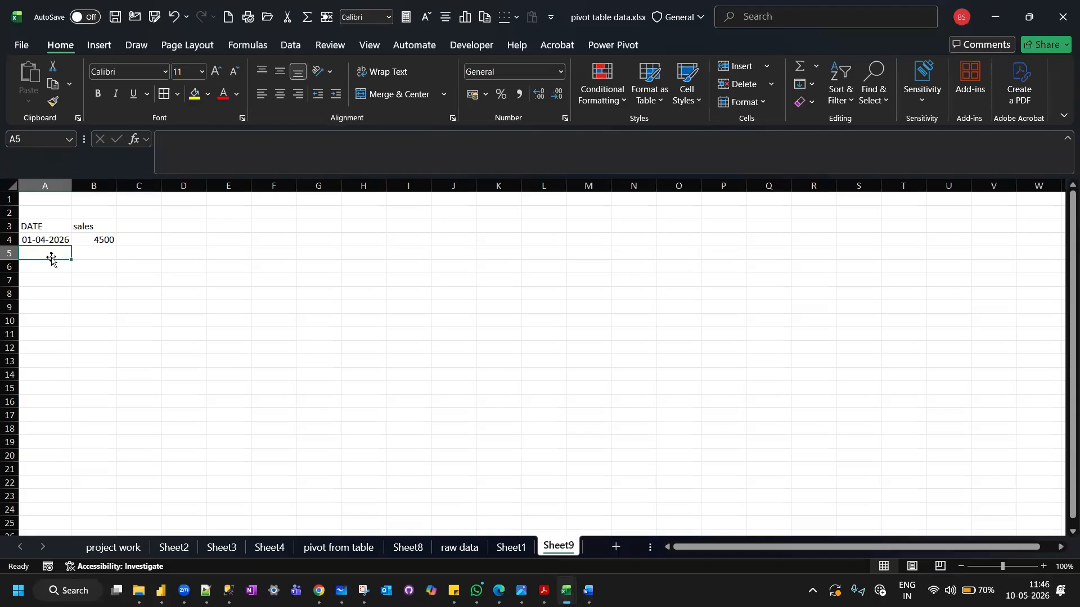
{"action": "type", "text": "01/"}
{"action": "key", "text": "BackSpace"}
{"action": "type", "text": "-0"}
{"action": "key", "text": "BackSpace"}
{"action": "key", "text": "BackSpace"}
{"action": "key", "text": "BackSpace"}
{"action": "type", "text": "2-"}
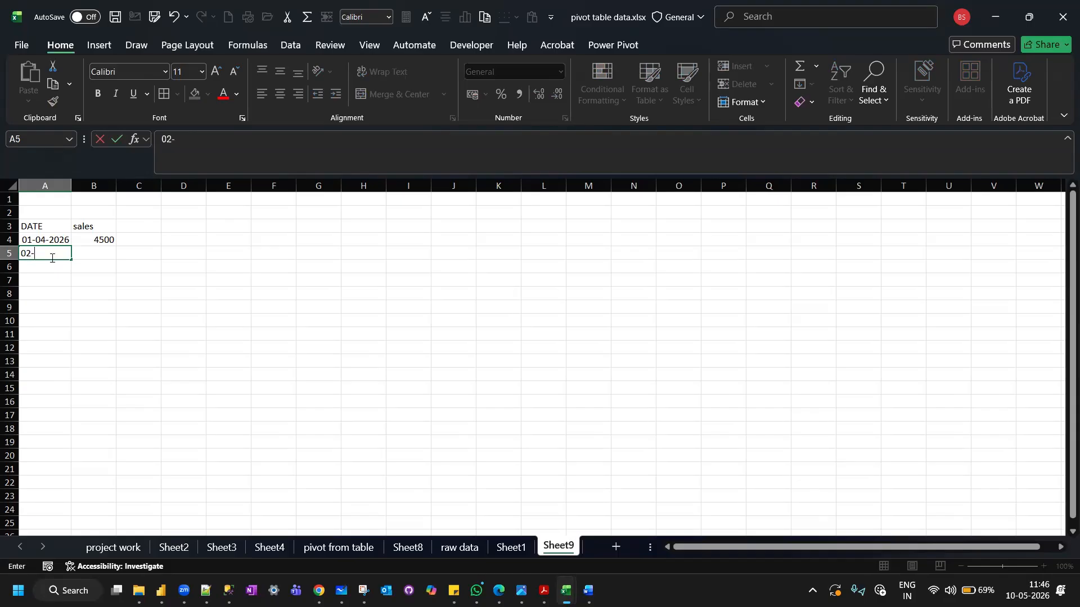
{"action": "type", "text": "04-2026"}
{"action": "key", "text": "Tab"}
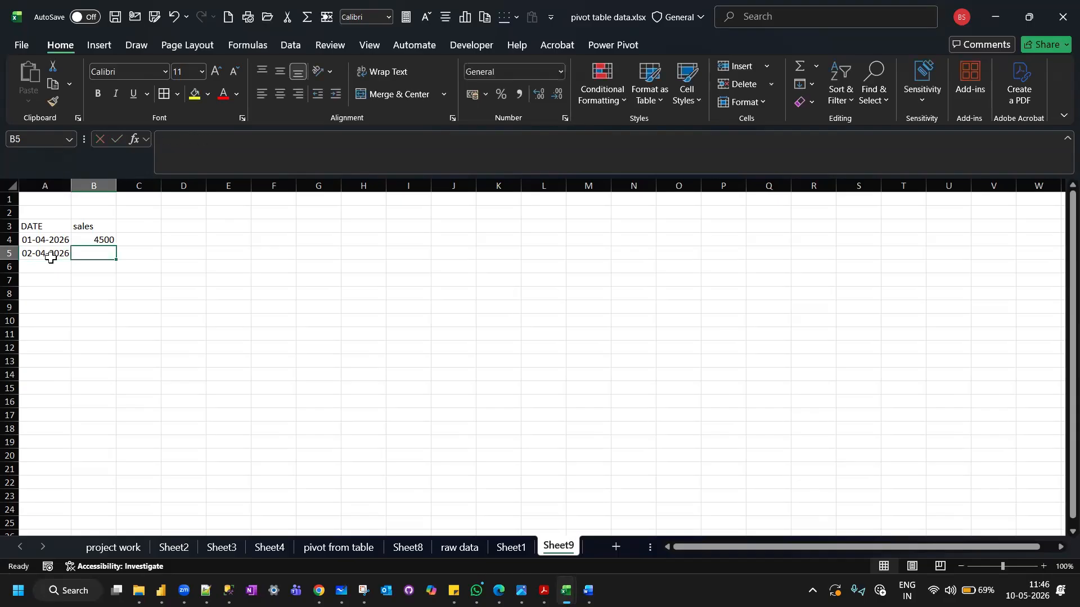
{"action": "type", "text": "5000"}
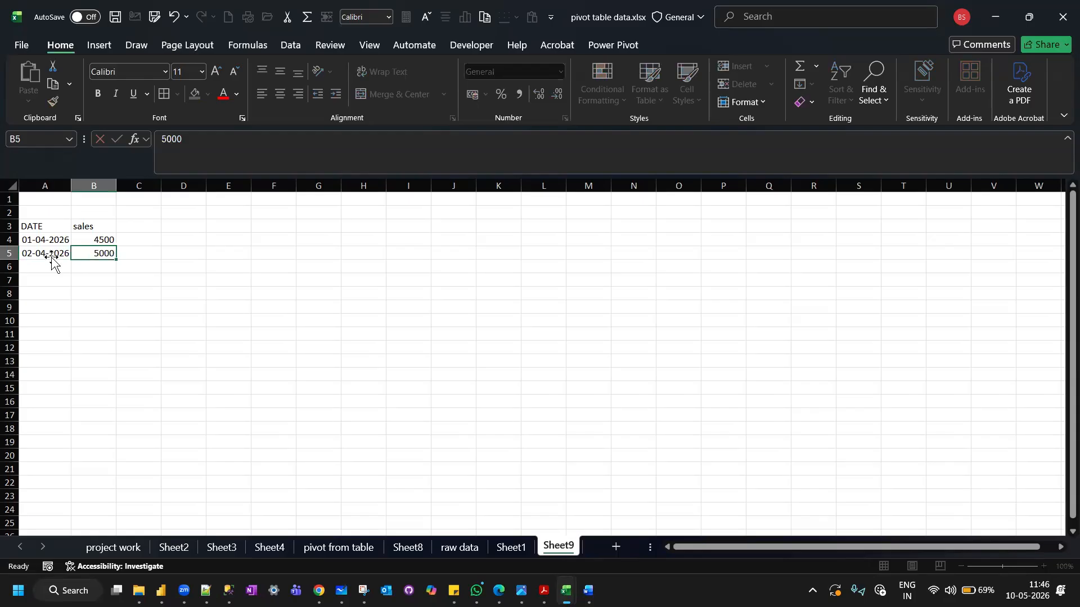
{"action": "key", "text": "Return"}
Extend the date series and the sales series from their first two entries down to row 25.
{"action": "left_click_drag", "start_coordinate": [43, 237], "coordinate": [75, 526]}
{"action": "left_click_drag", "start_coordinate": [99, 237], "coordinate": [134, 528]}
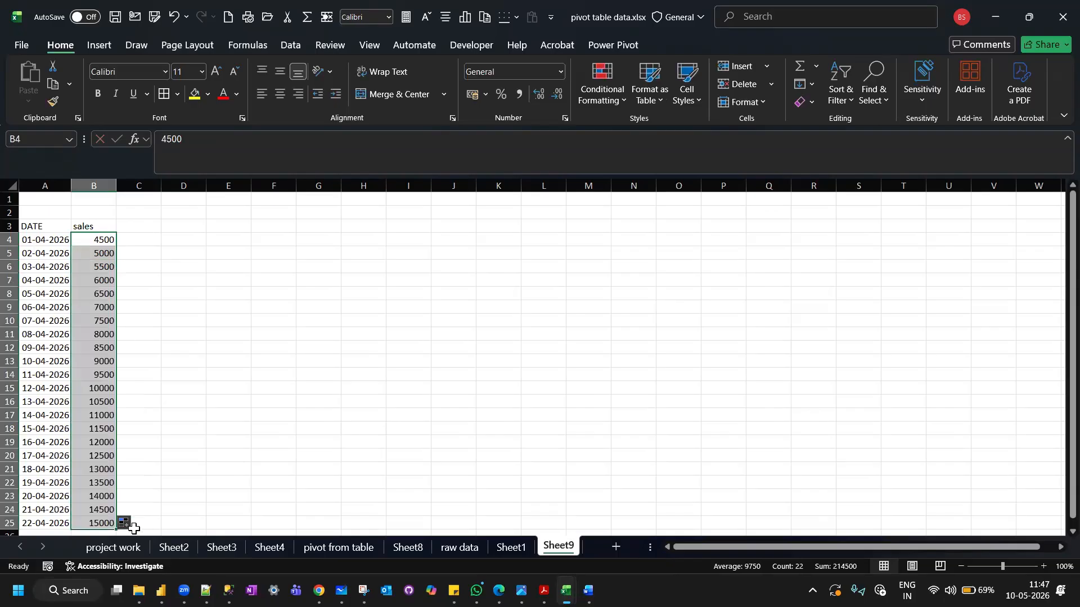
{"action": "scroll", "coordinate": [200, 395], "scroll_direction": "down", "scroll_amount": 1}
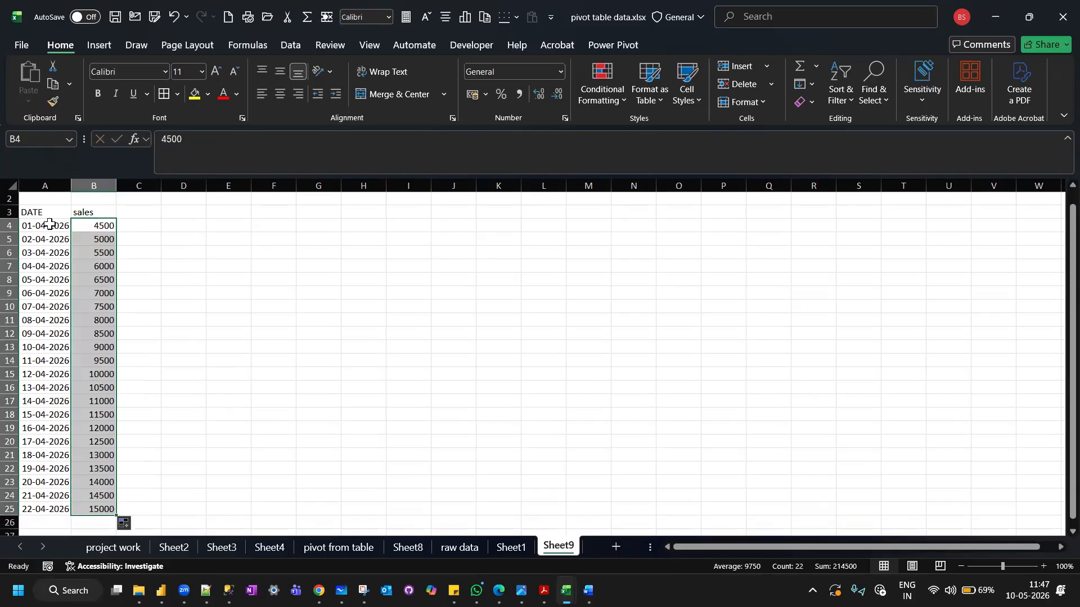
{"action": "left_click", "coordinate": [36, 212]}
{"action": "left_click", "coordinate": [84, 216]}
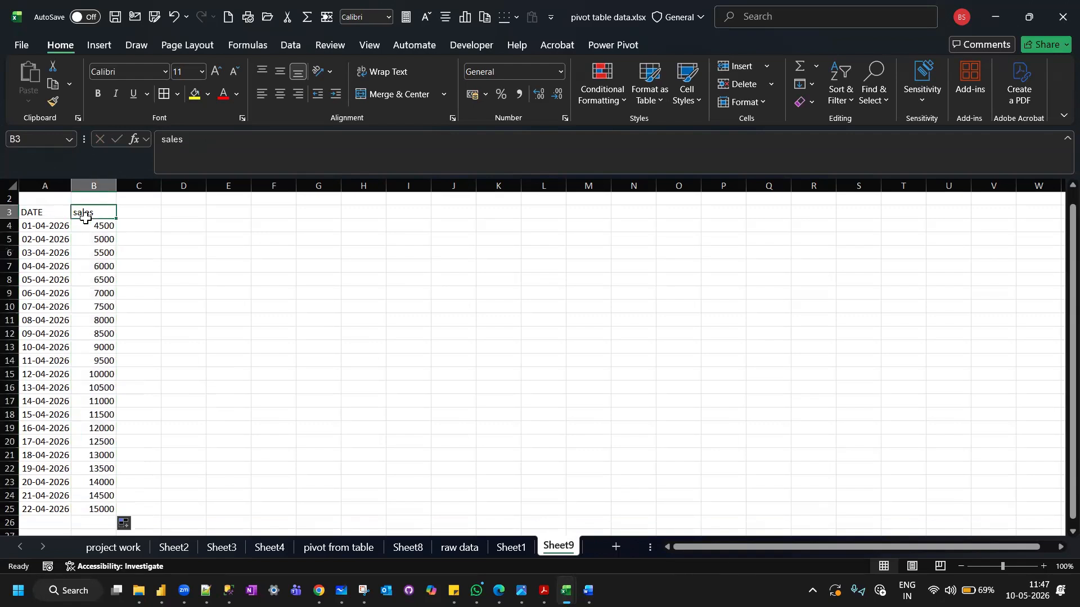
{"action": "left_click", "coordinate": [142, 212]}
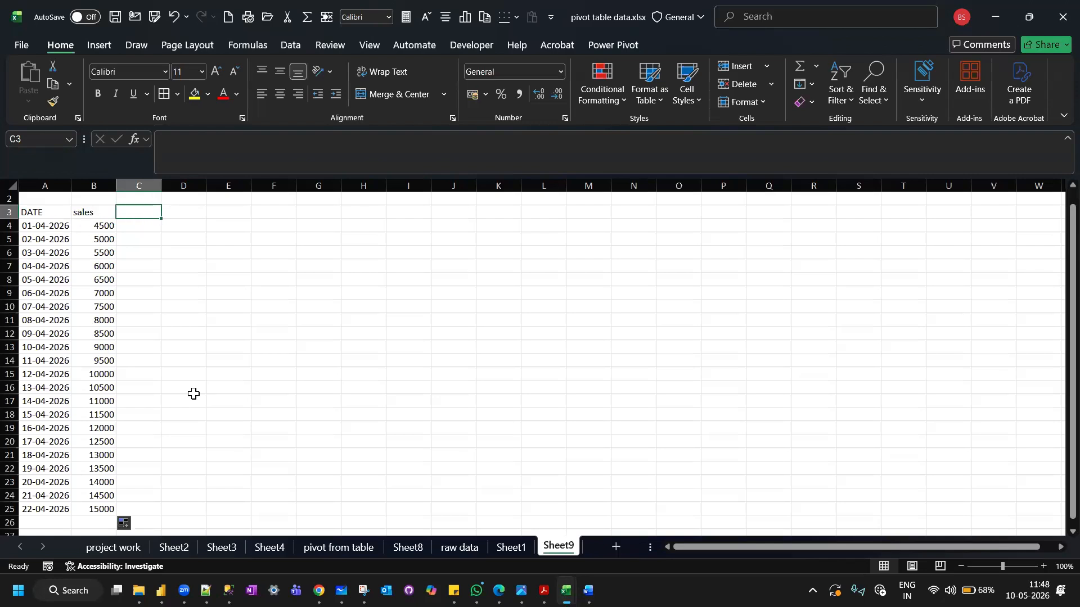
{"action": "type", "text": "="}
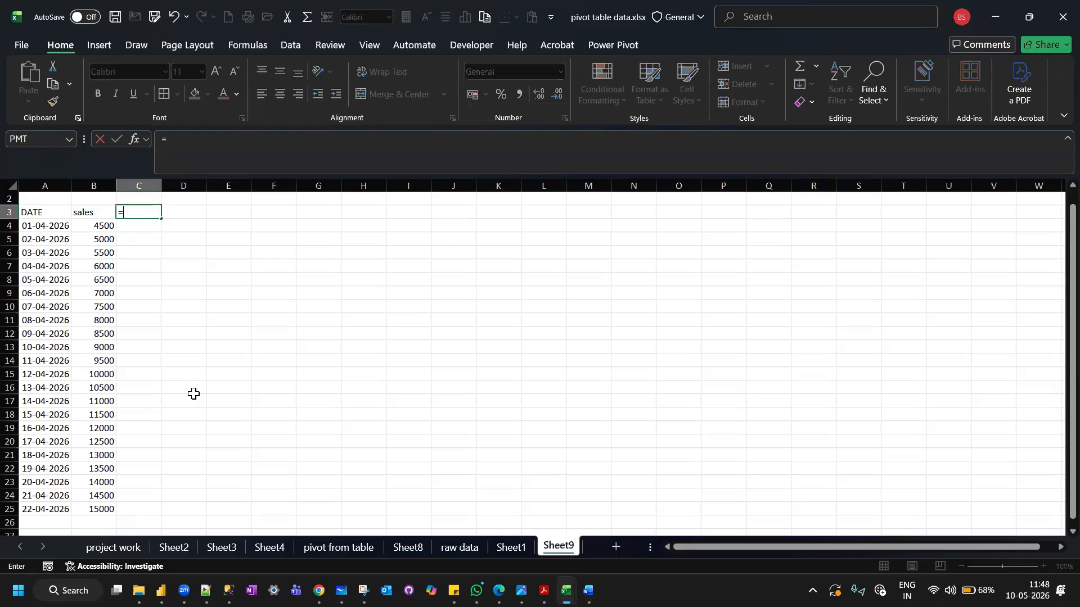
{"action": "key", "text": "Escape"}
Enter =TODAY() in cell C4 and fill the formula down to C25.
{"action": "key", "text": "Return"}
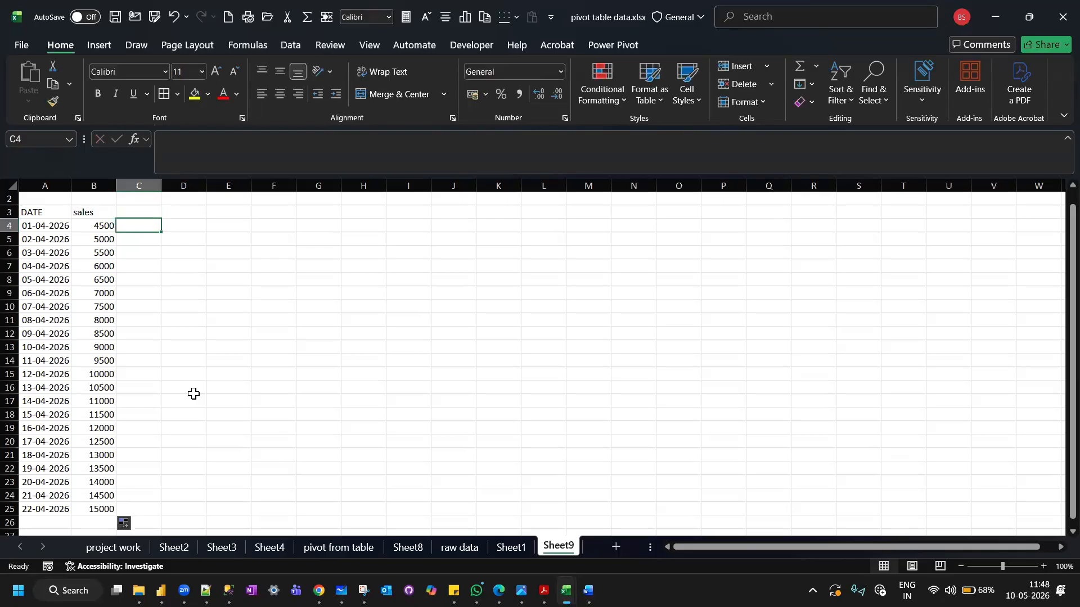
{"action": "type", "text": "=to"}
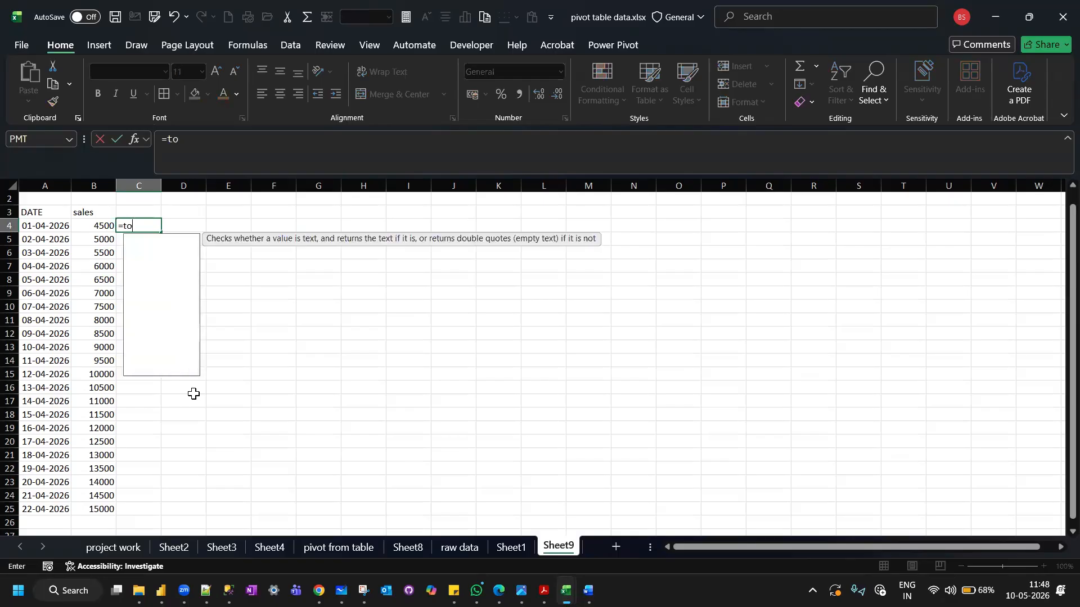
{"action": "type", "text": "day()"}
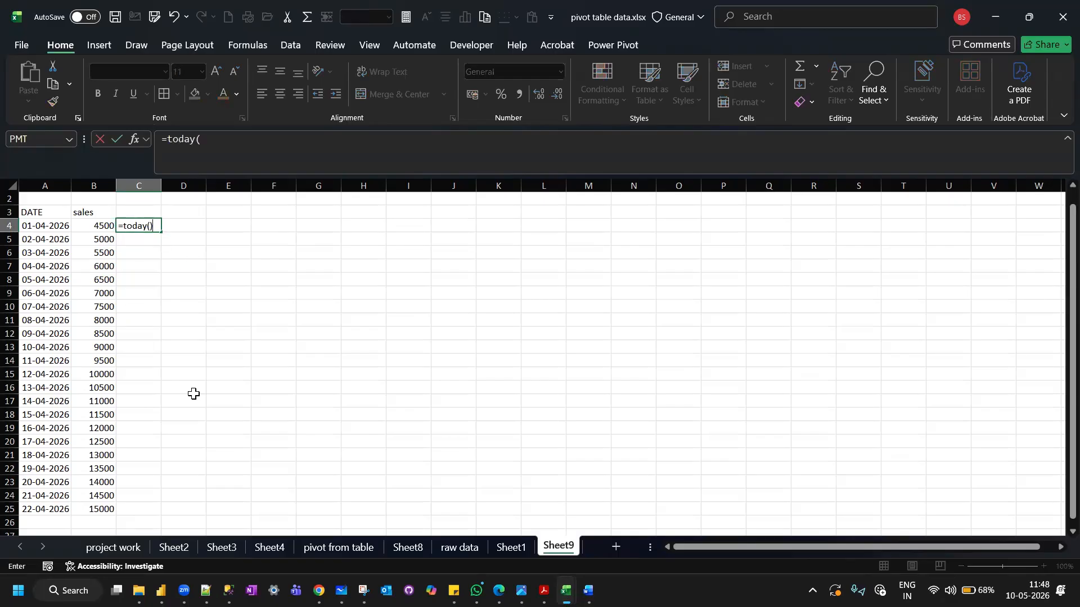
{"action": "key", "text": "Return"}
{"action": "left_click", "coordinate": [140, 224]}
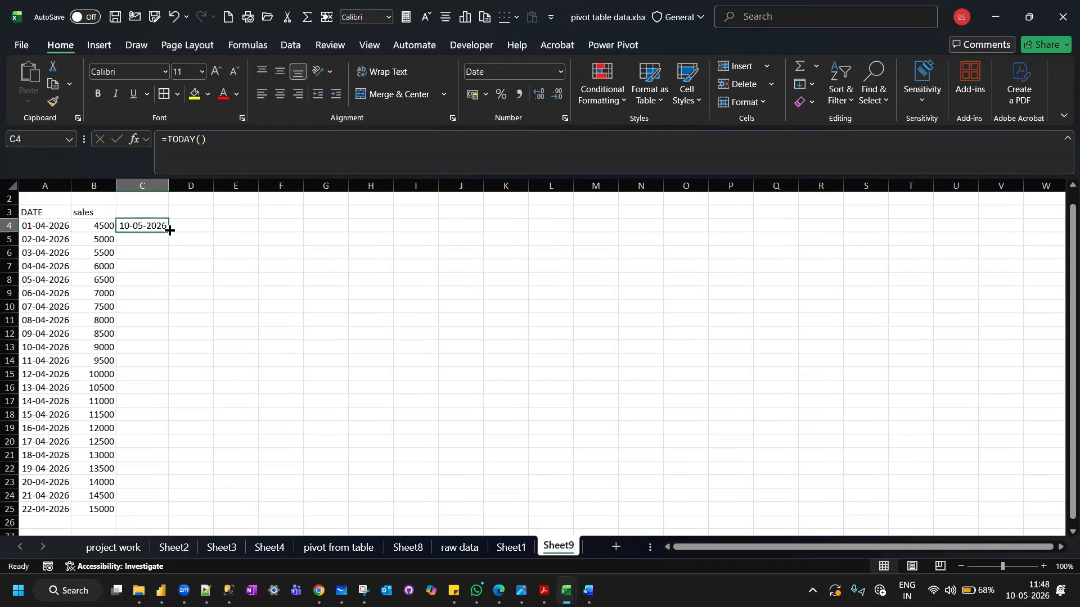
{"action": "double_click", "coordinate": [169, 232]}
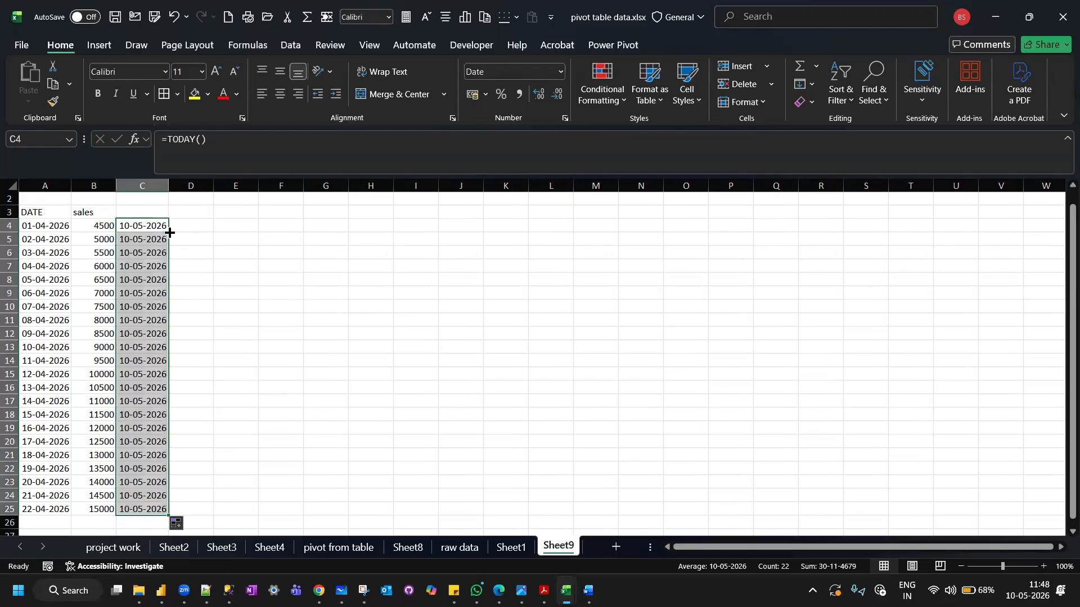
{"action": "left_click", "coordinate": [149, 221]}
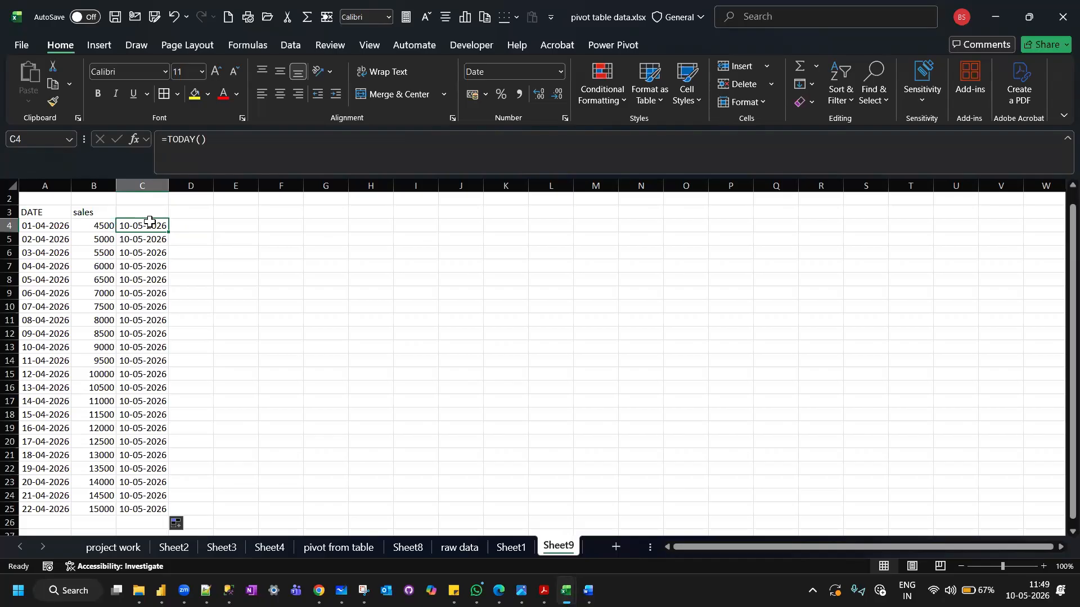
Enter the header year in cell D3.
{"action": "left_click", "coordinate": [194, 213]}
{"action": "type", "text": "year"}
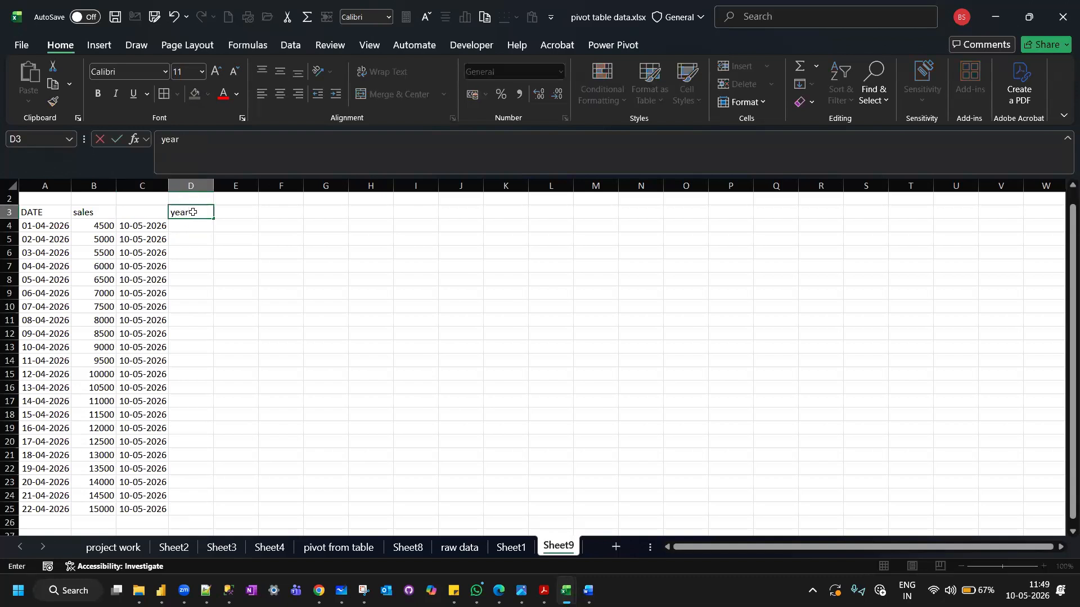
{"action": "key", "text": "Return"}
Extract the year of each date with =YEAR(A4) in cell D4, and fill the formula down to D25.
{"action": "type", "text": "="}
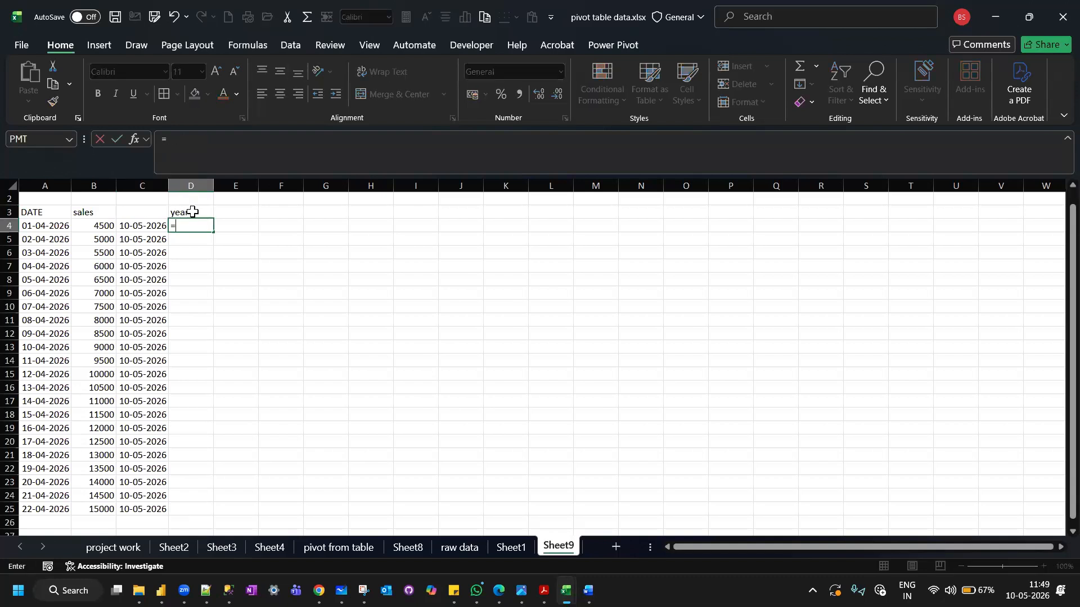
{"action": "type", "text": "year"}
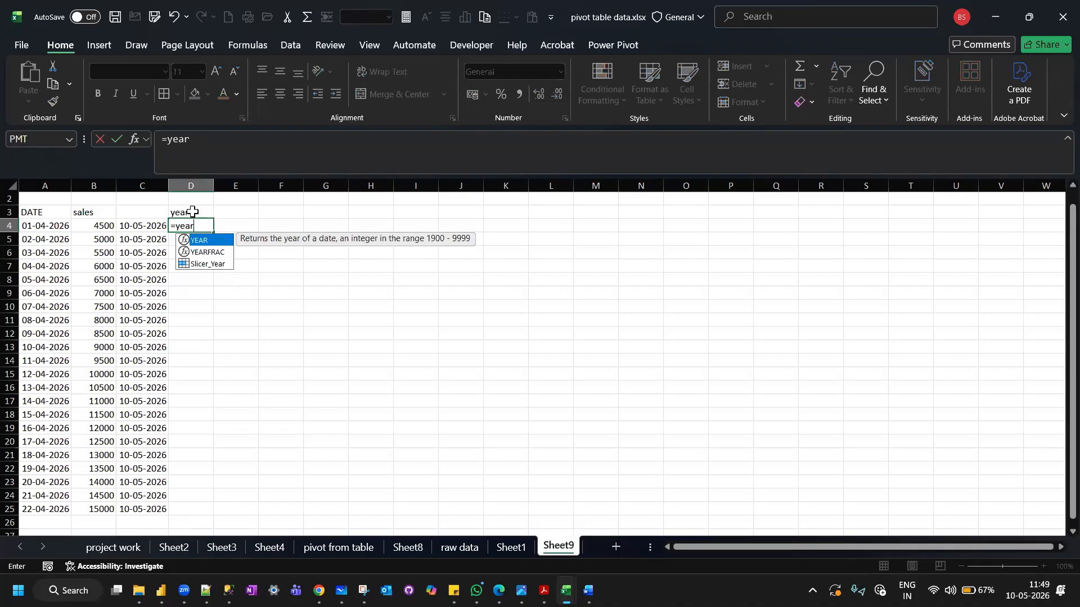
{"action": "type", "text": "("}
{"action": "left_click", "coordinate": [50, 227]}
{"action": "type", "text": ")"}
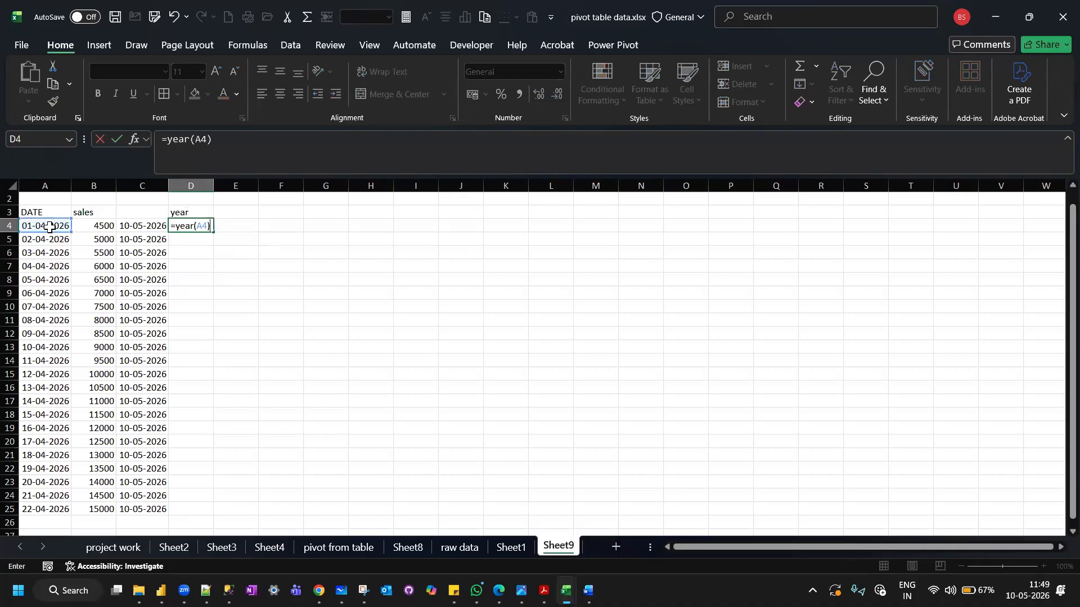
{"action": "key", "text": "Return"}
{"action": "left_click", "coordinate": [195, 224]}
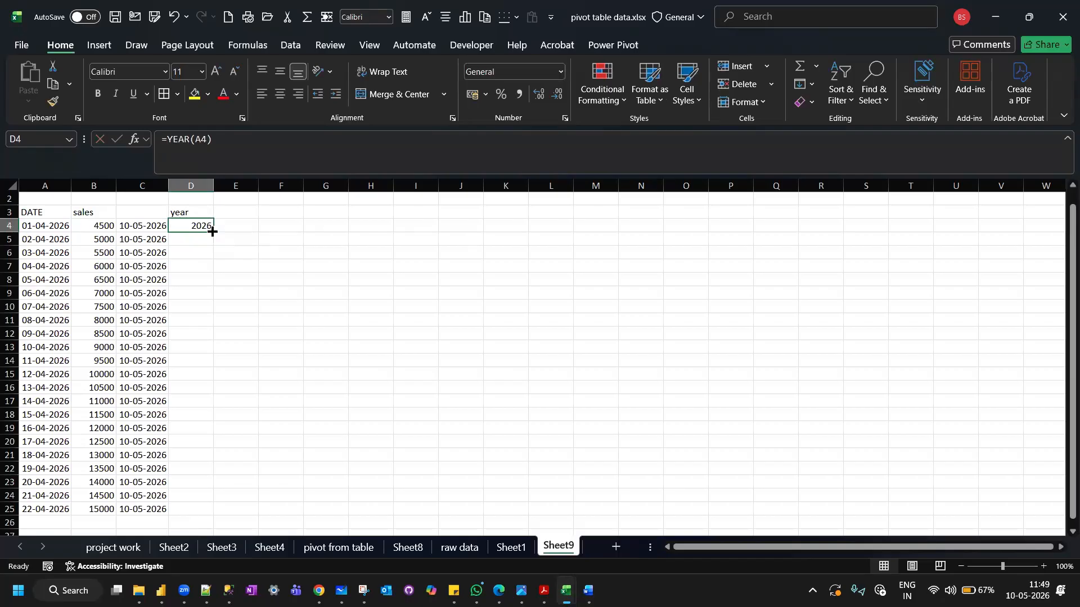
{"action": "double_click", "coordinate": [213, 233]}
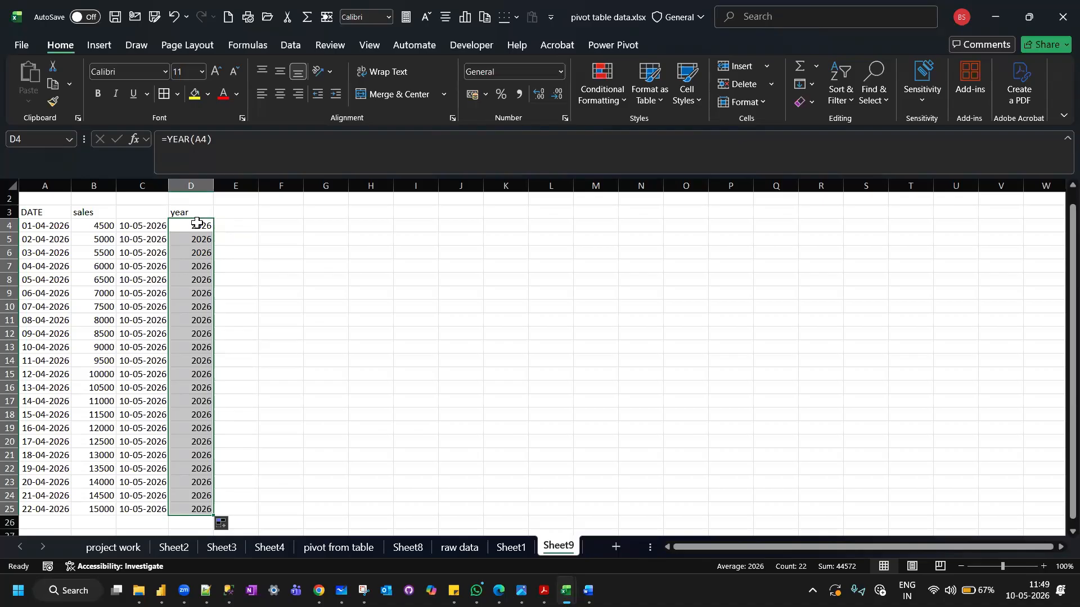
{"action": "left_click", "coordinate": [225, 212]}
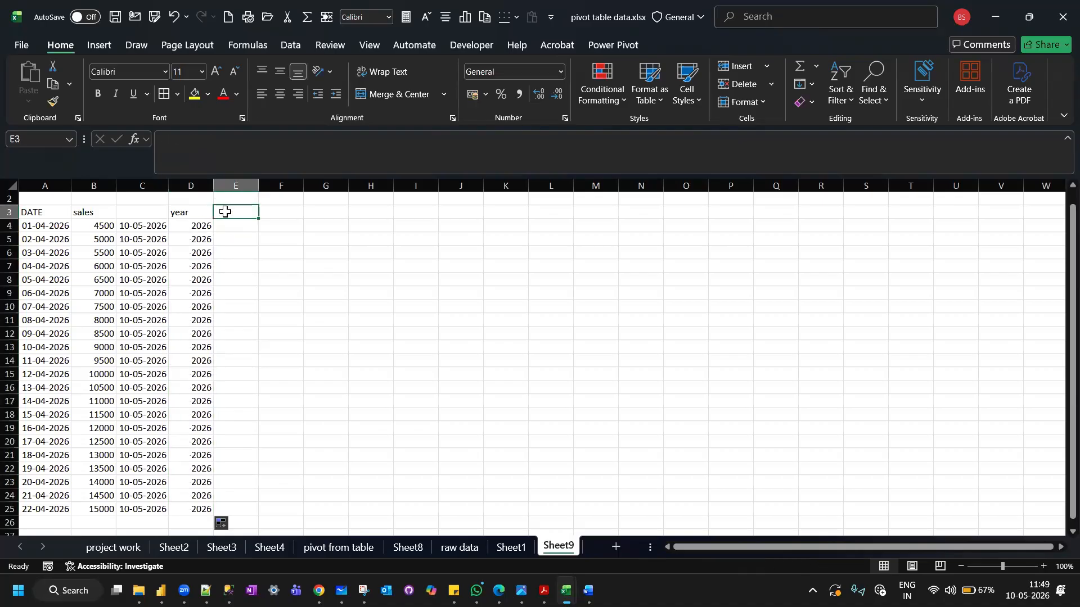
Enter the header month in cell E3.
{"action": "type", "text": "mo"}
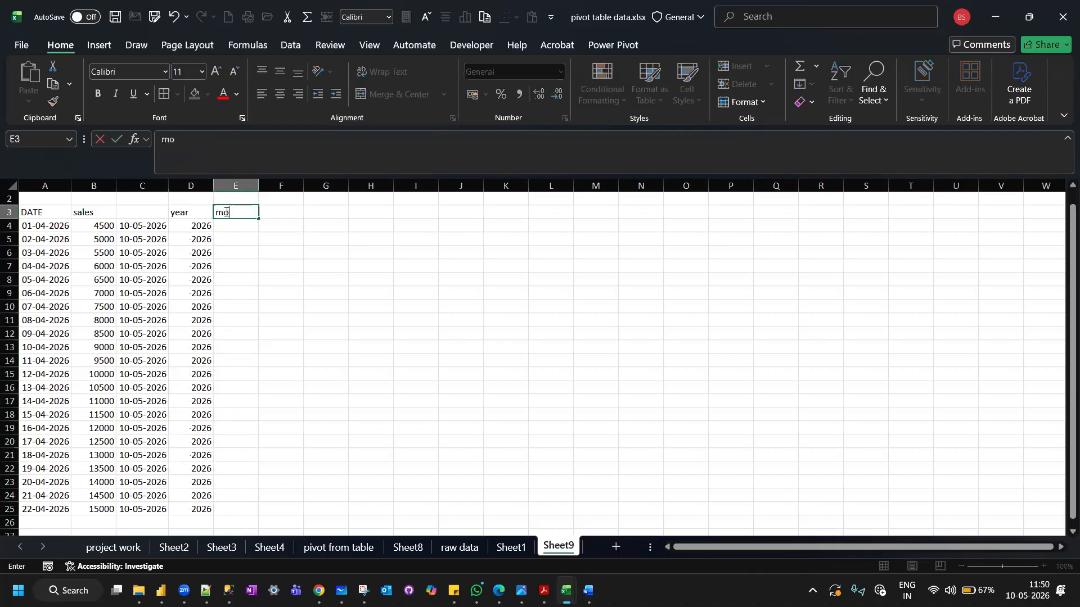
{"action": "type", "text": "nth"}
{"action": "key", "text": "Return"}
Extract the month number of each date with =MONTH(A4) in cell E4, and fill the formula down to E25.
{"action": "type", "text": "=mo"}
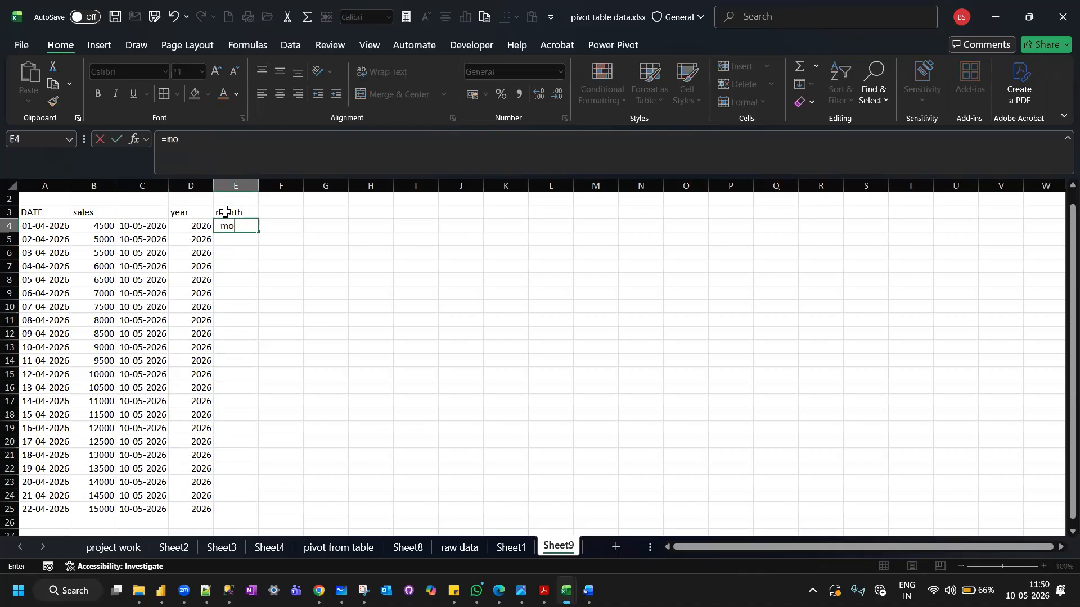
{"action": "type", "text": "nth("}
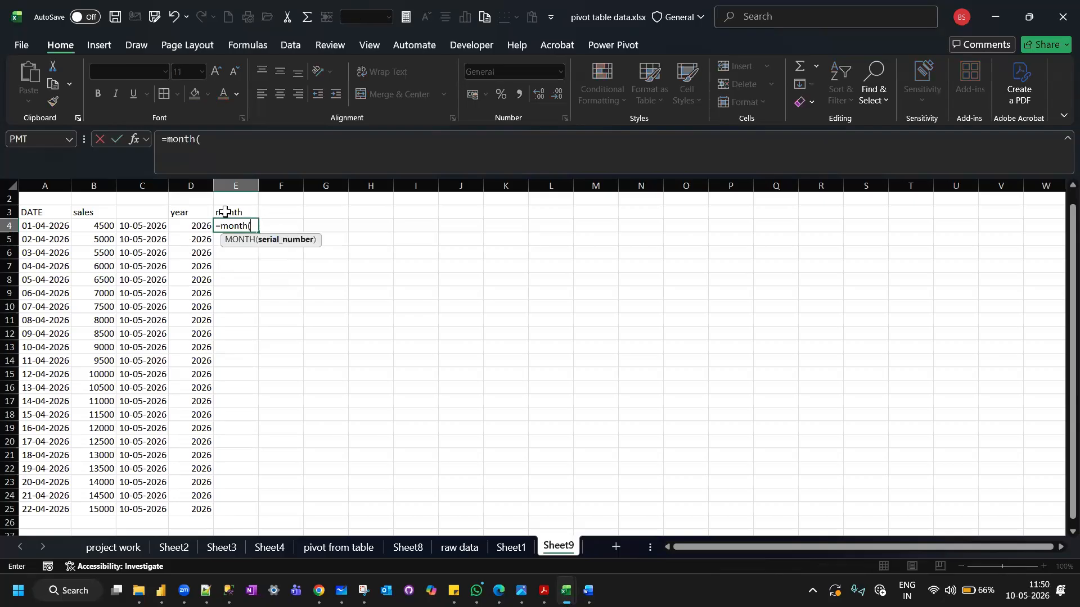
{"action": "left_click", "coordinate": [46, 227]}
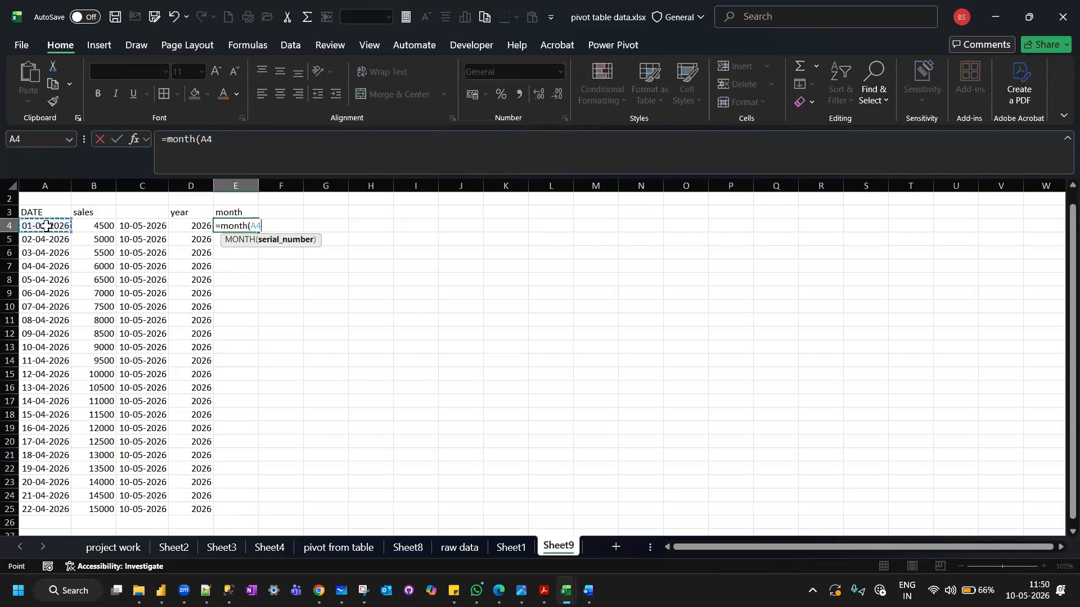
{"action": "key", "text": "Return"}
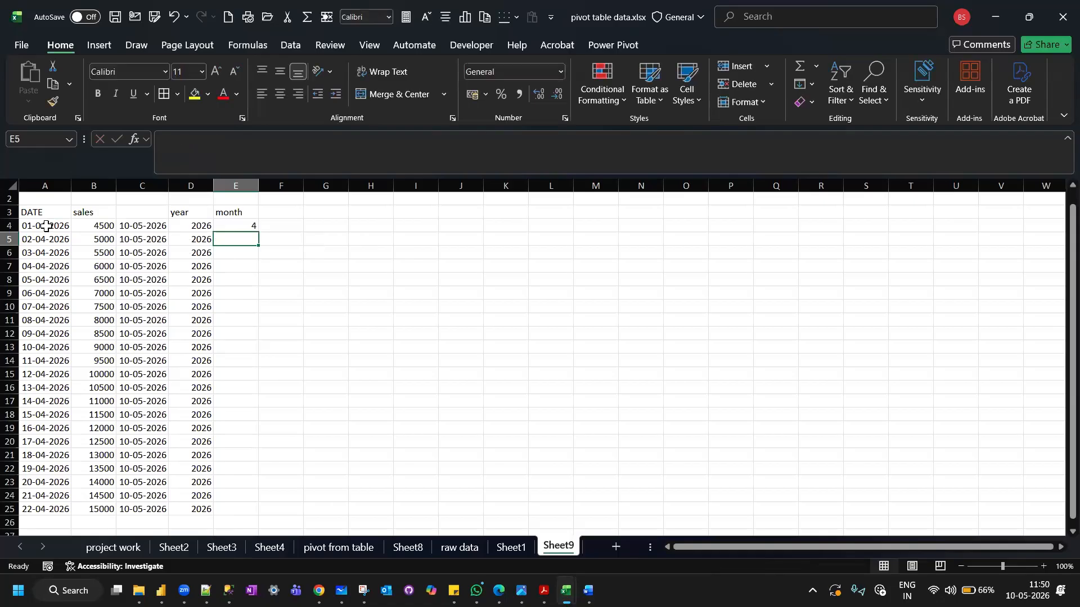
{"action": "left_click", "coordinate": [239, 227]}
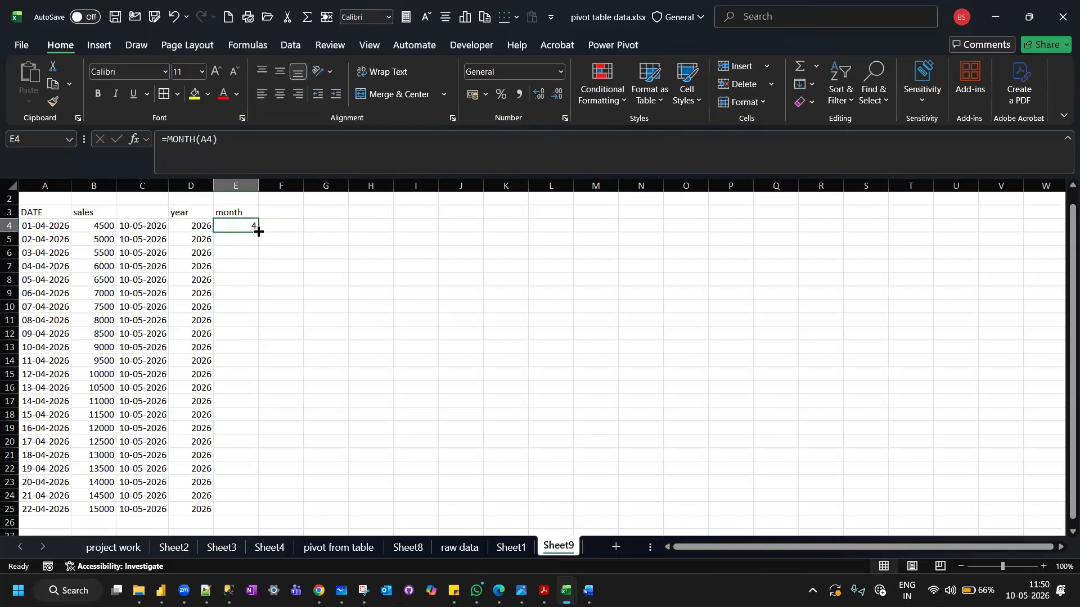
{"action": "double_click", "coordinate": [258, 232]}
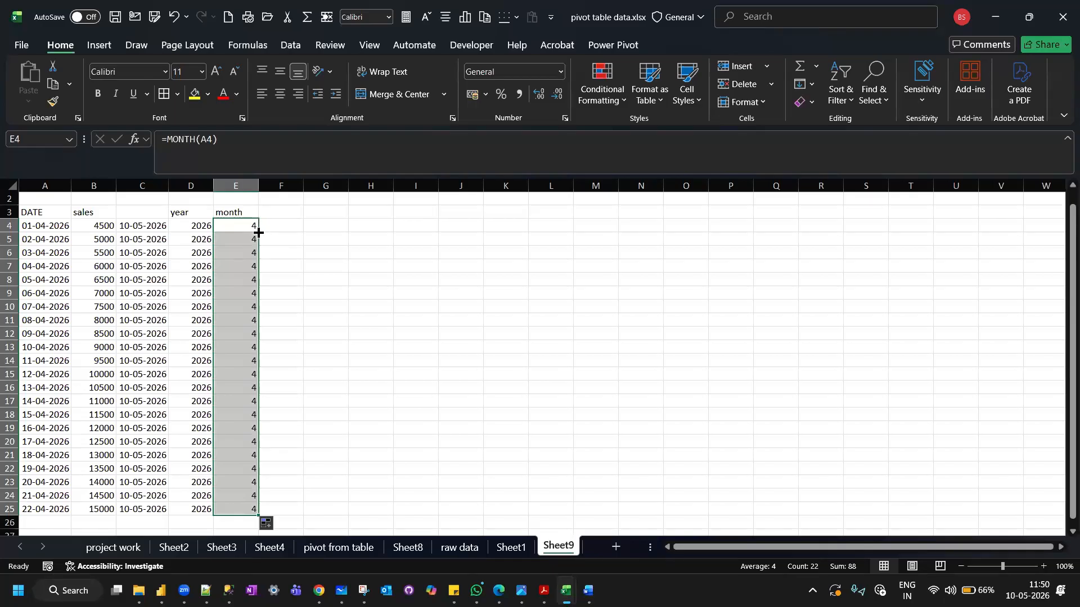
Enter the header day in cell F3.
{"action": "left_click", "coordinate": [278, 211]}
{"action": "type", "text": "day"}
{"action": "key", "text": "Return"}
Extract the day of each date with =DAY(A4) in cell F4, and fill the formula down to F25.
{"action": "type", "text": "=day"}
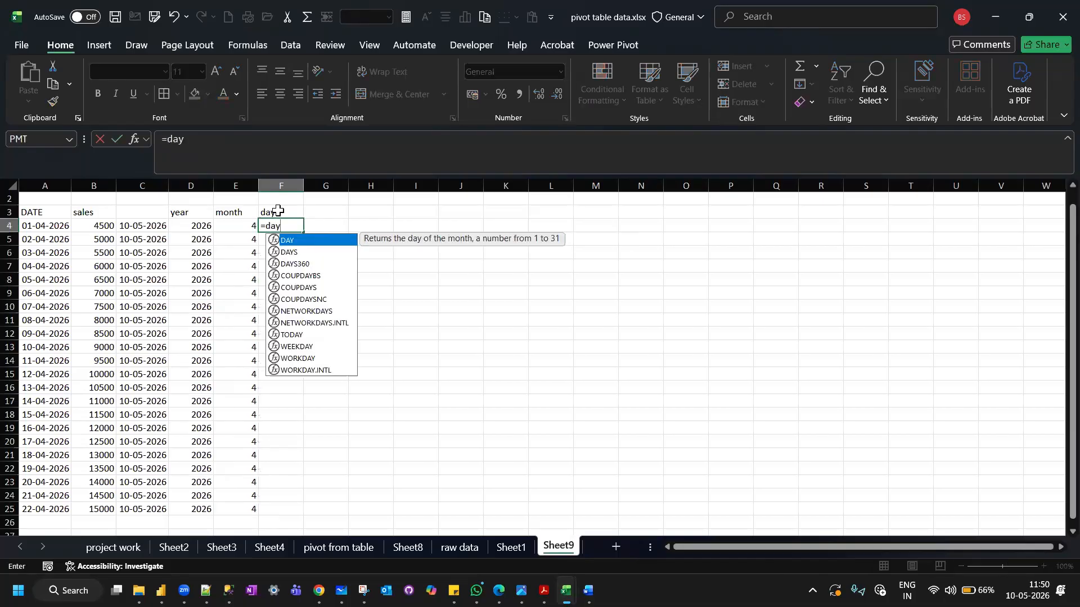
{"action": "type", "text": "("}
{"action": "left_click", "coordinate": [43, 226]}
{"action": "type", "text": ")"}
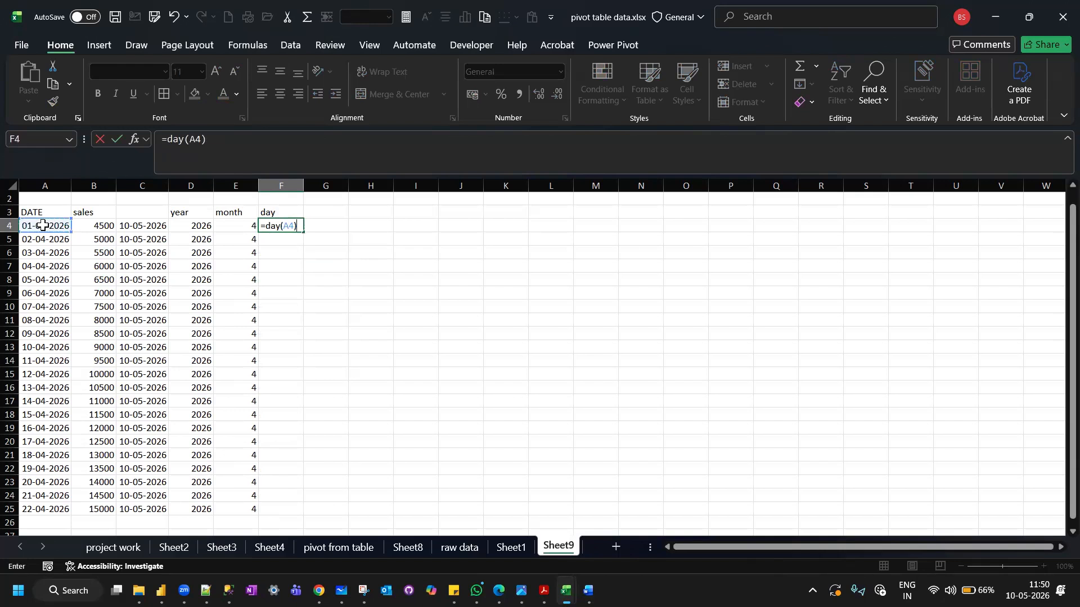
{"action": "key", "text": "Return"}
{"action": "left_click", "coordinate": [286, 225]}
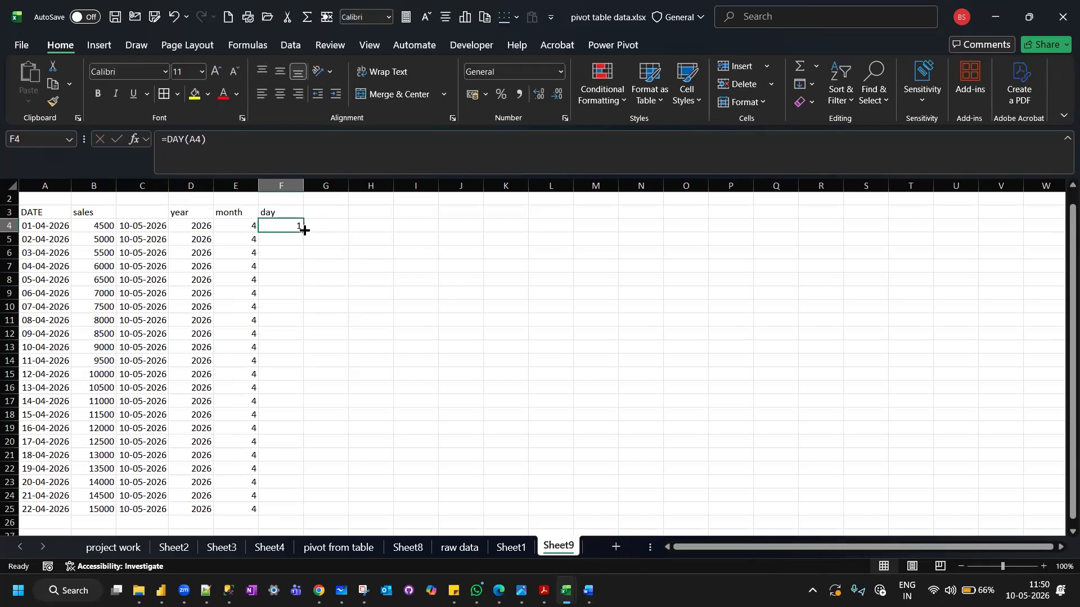
{"action": "double_click", "coordinate": [304, 232]}
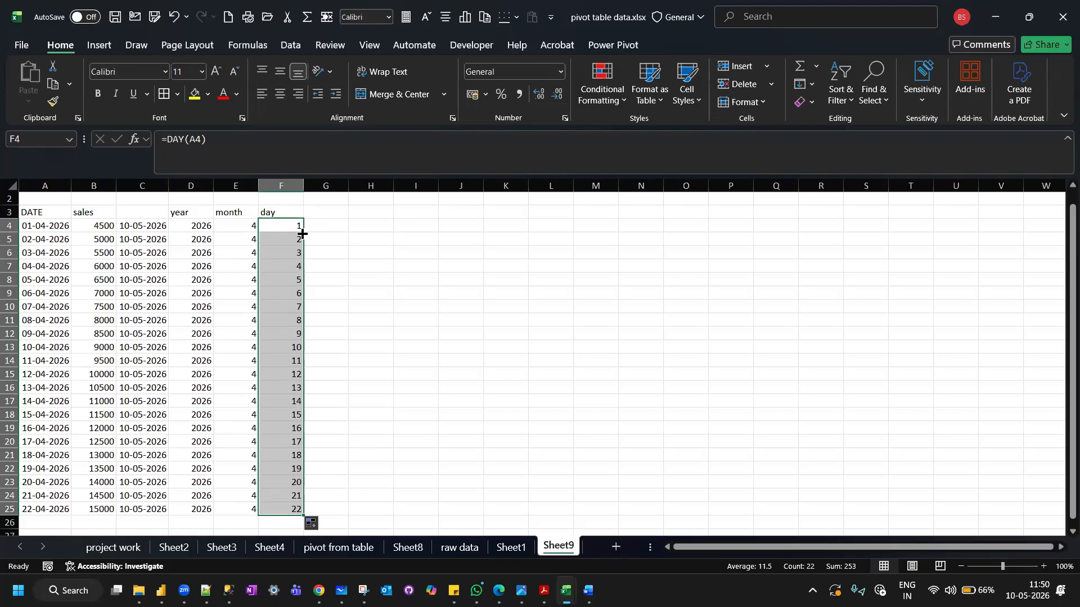
Enter the header month name in cell G3.
{"action": "left_click", "coordinate": [326, 212]}
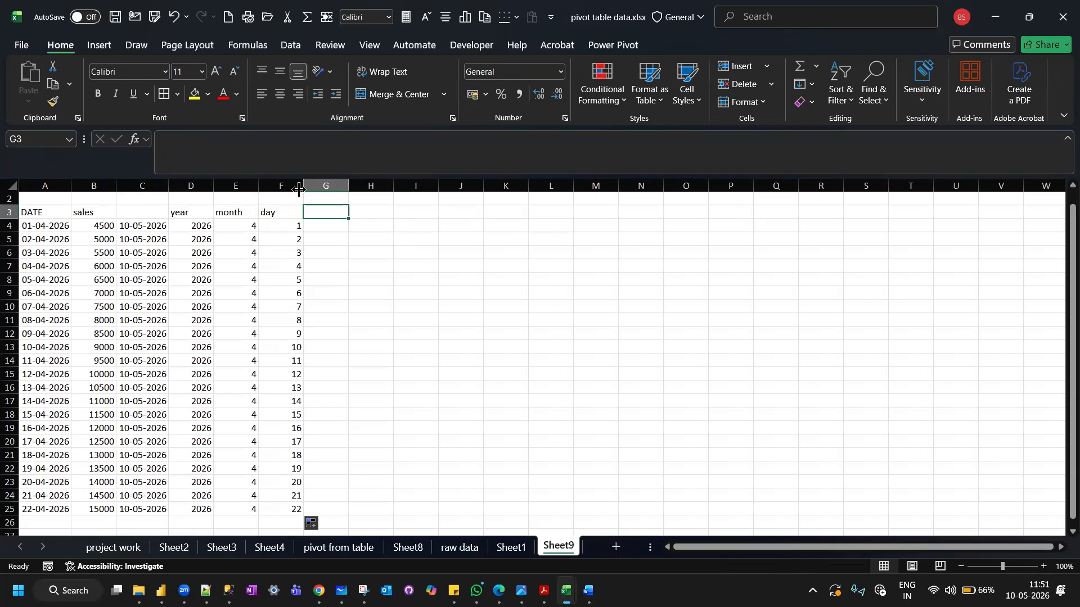
{"action": "type", "text": "m"}
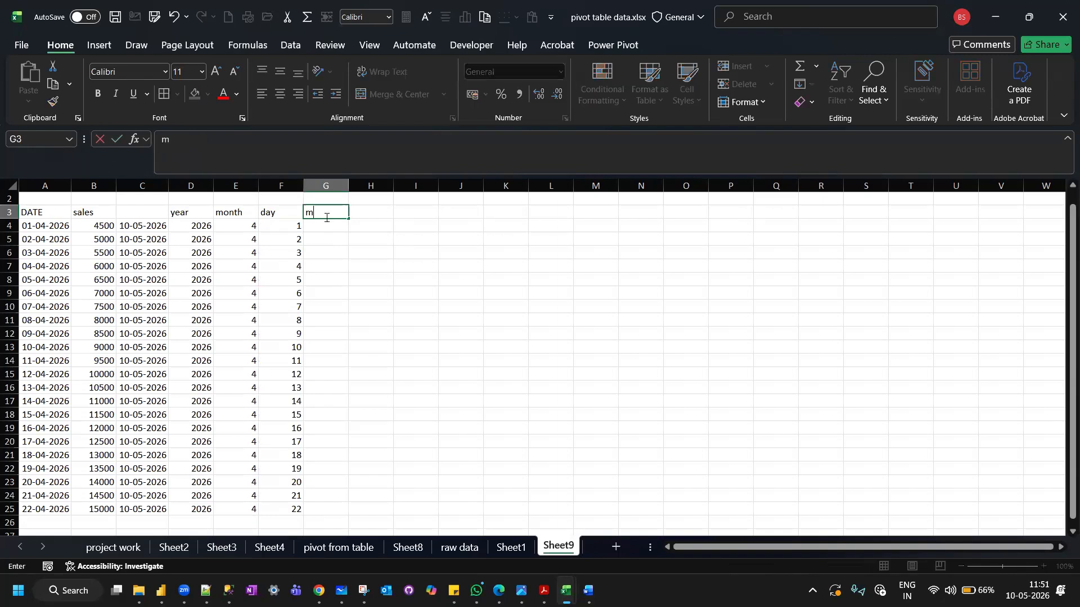
{"action": "type", "text": "onth name"}
{"action": "key", "text": "Return"}
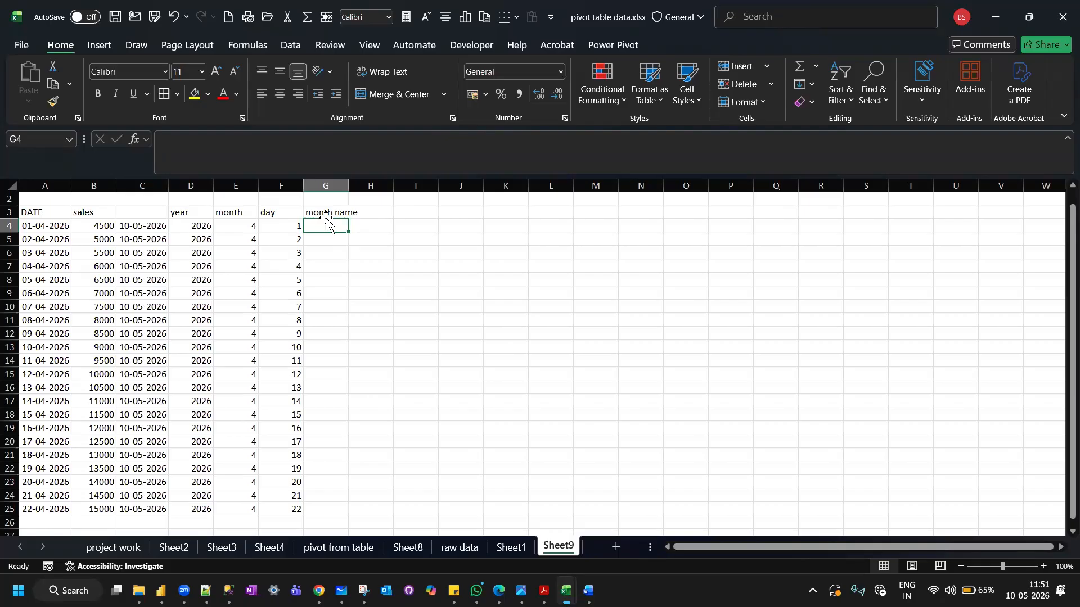
Enter =TEXT(A4,"mmmm") in cell G4 to return the full month name of the first date.
{"action": "type", "text": "=t"}
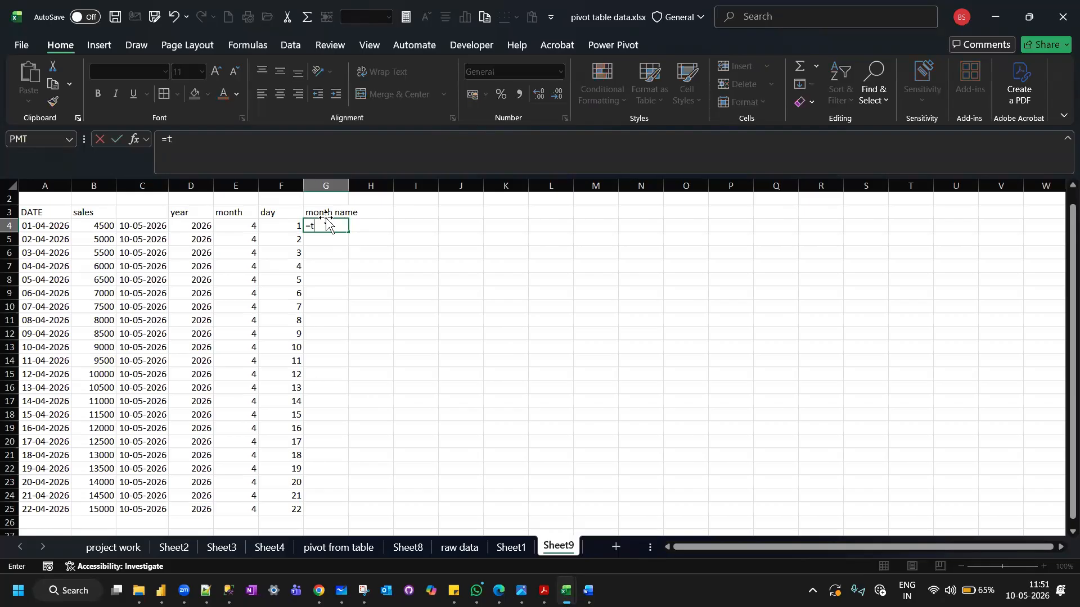
{"action": "type", "text": "ext"}
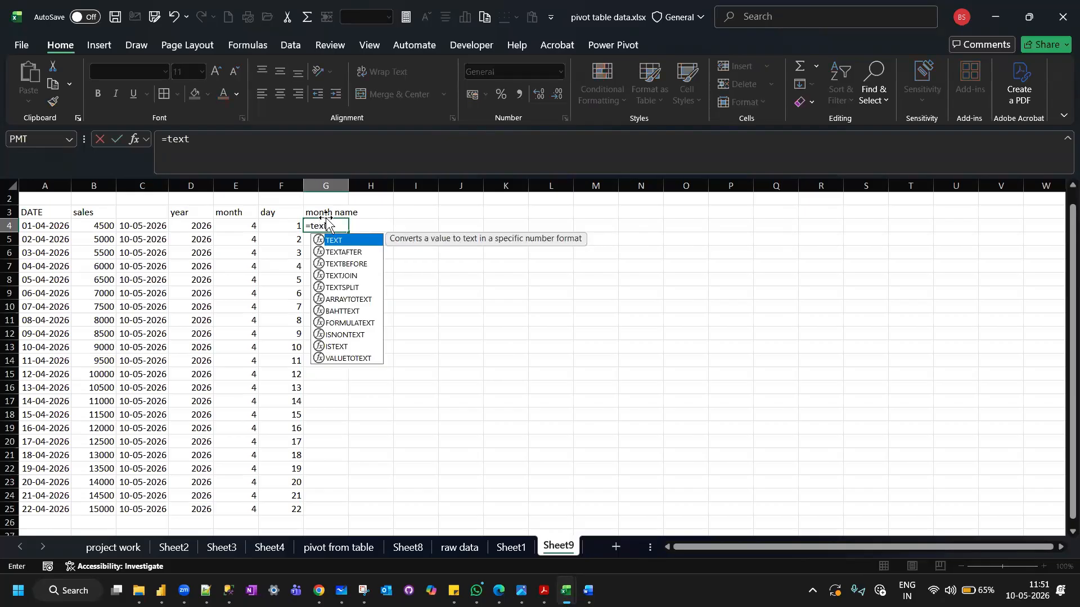
{"action": "type", "text": "("}
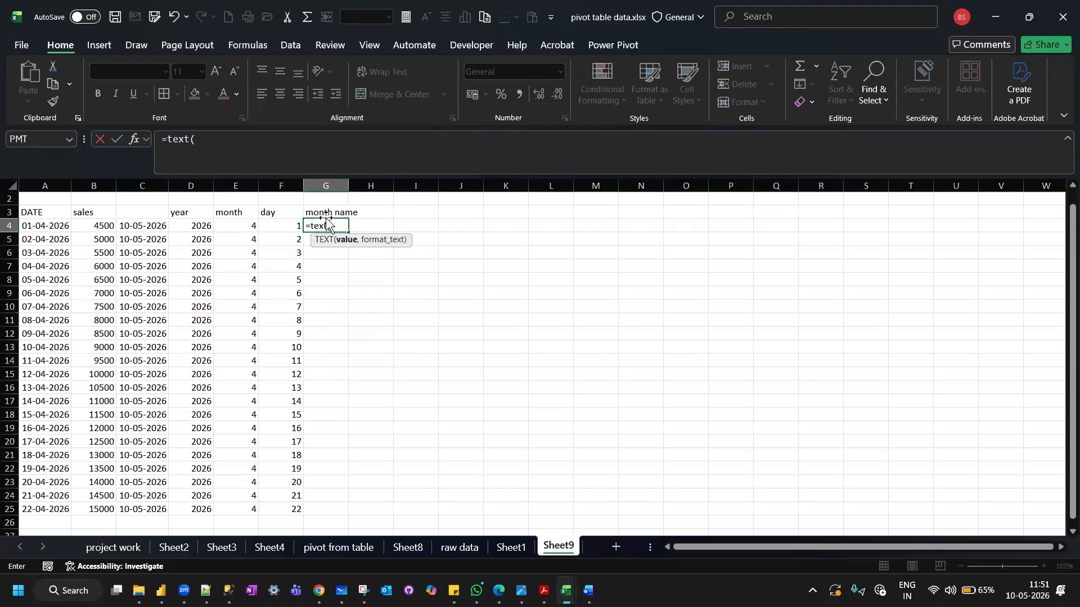
{"action": "left_click", "coordinate": [37, 225]}
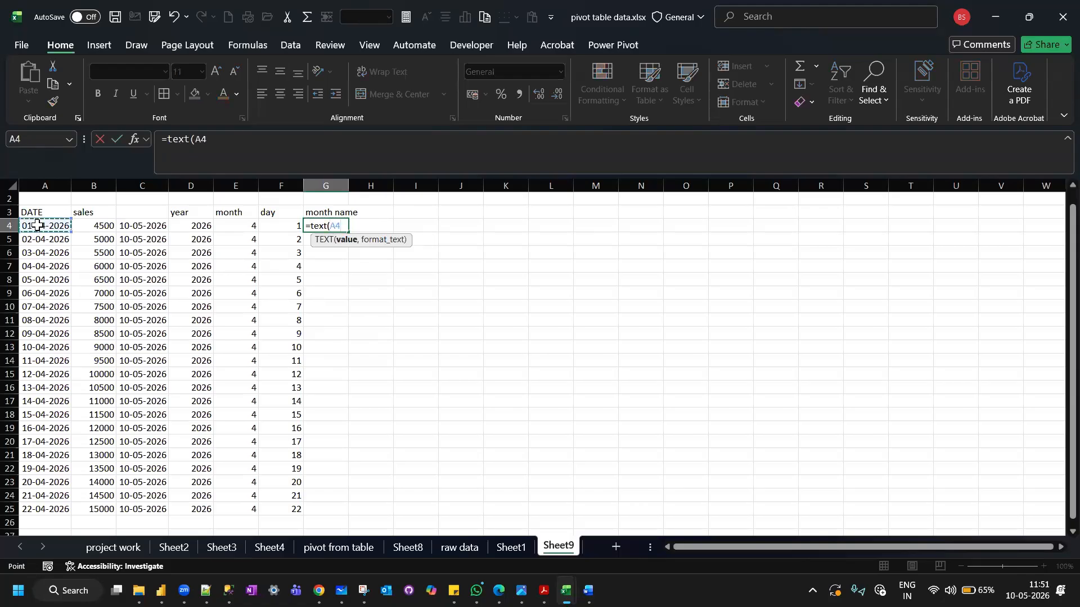
{"action": "type", "text": ",\"mmm"}
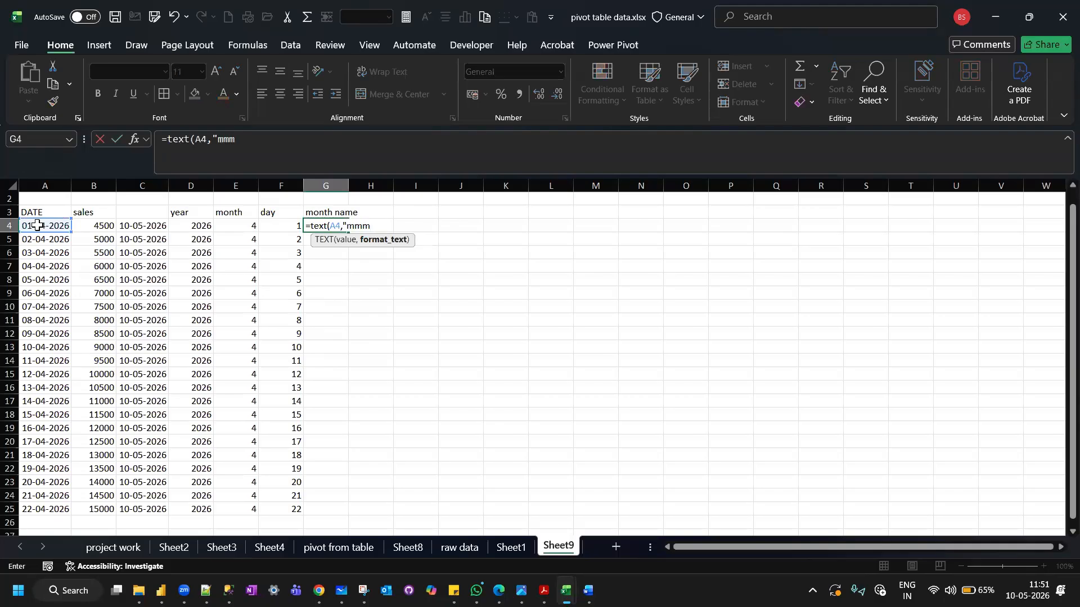
{"action": "type", "text": "m\")"}
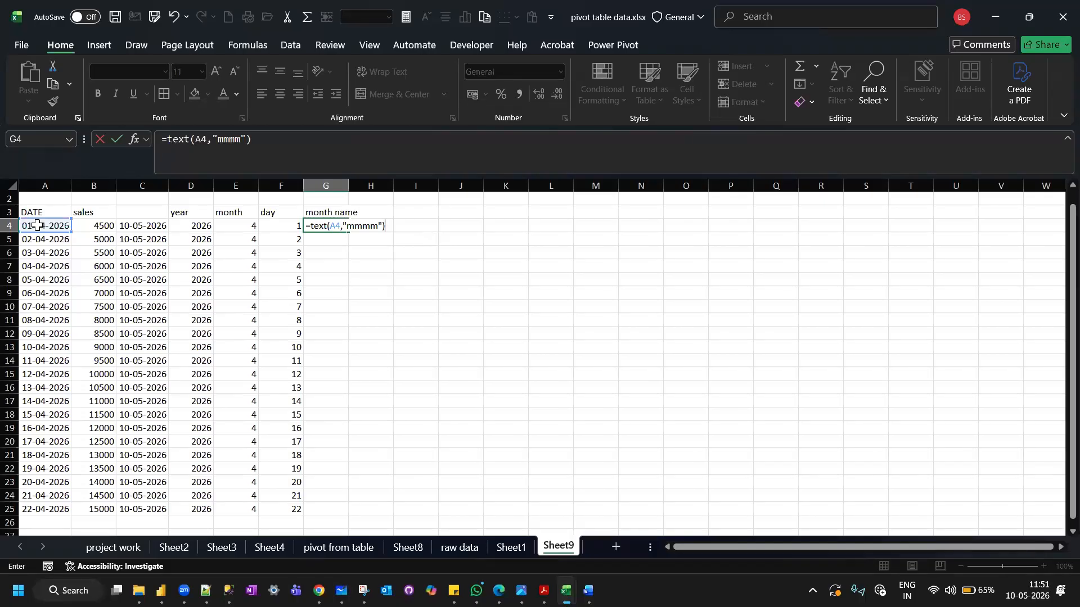
{"action": "key", "text": "Return"}
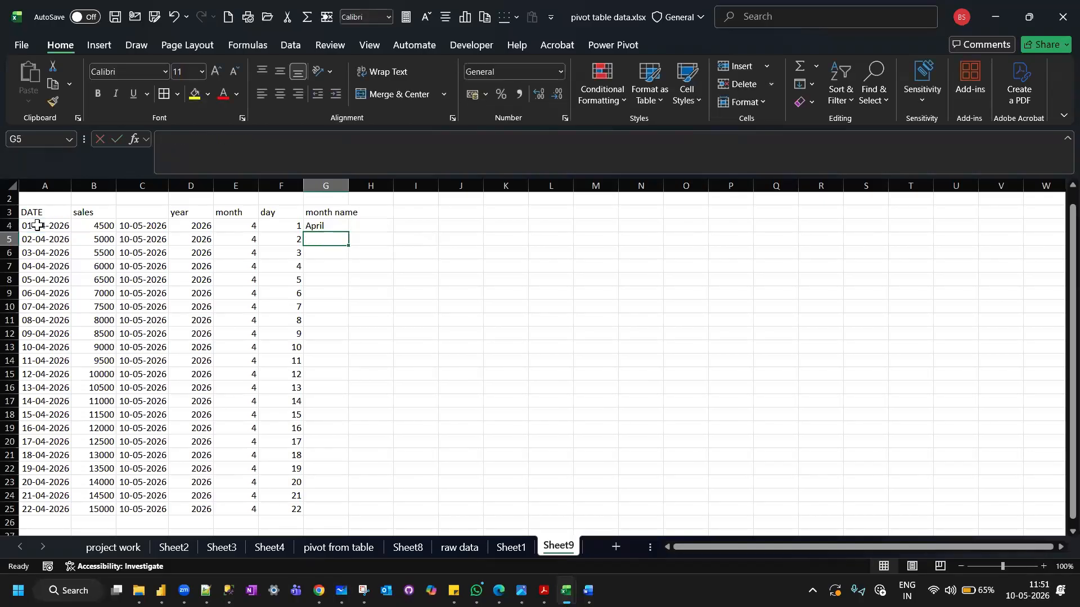
Fill the month name formula from G4 down to G25 and autofit the width of column G.
{"action": "left_click", "coordinate": [330, 226]}
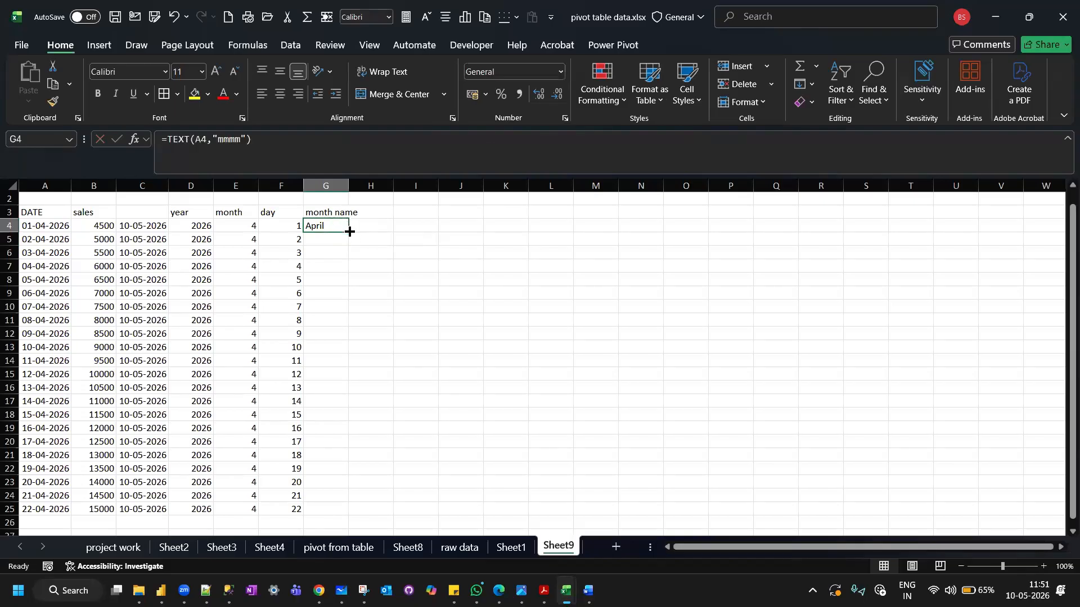
{"action": "double_click", "coordinate": [349, 231]}
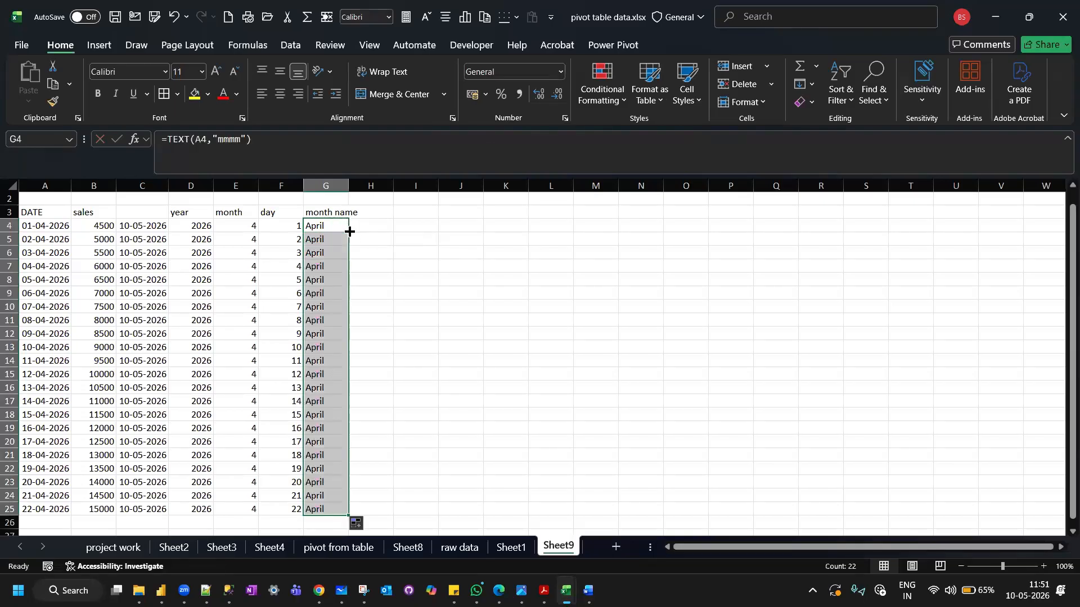
{"action": "left_click", "coordinate": [336, 225]}
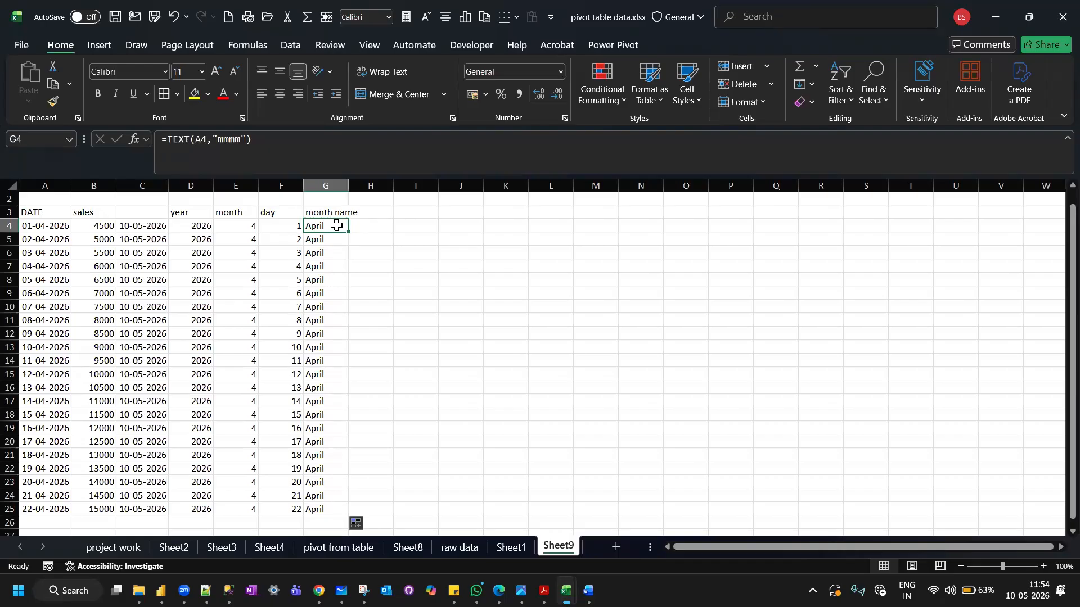
{"action": "double_click", "coordinate": [349, 185]}
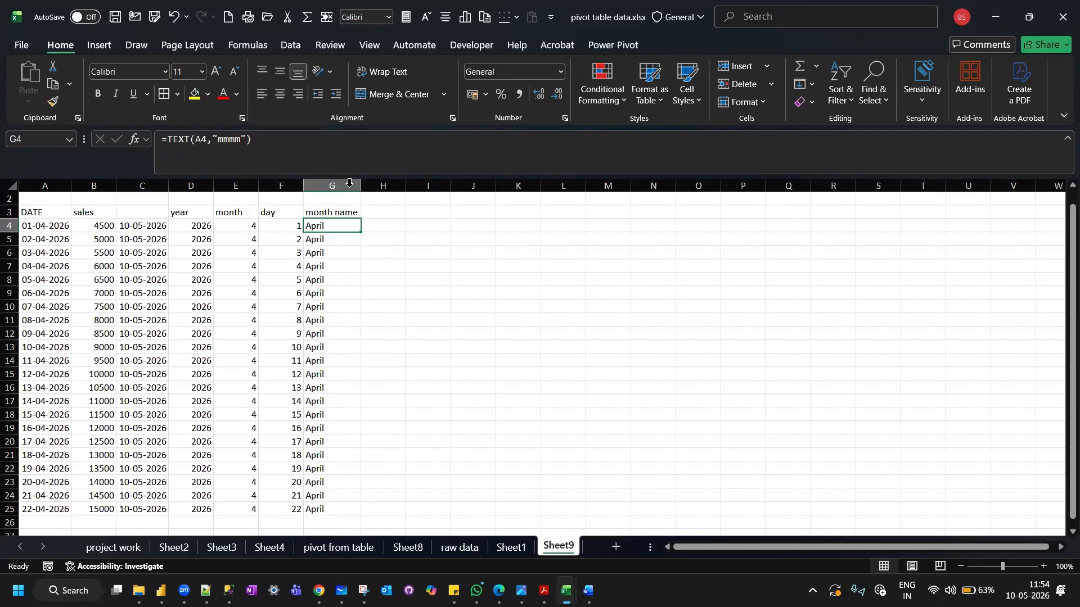
Enter the header weekday name in cell H3.
{"action": "left_click", "coordinate": [379, 209]}
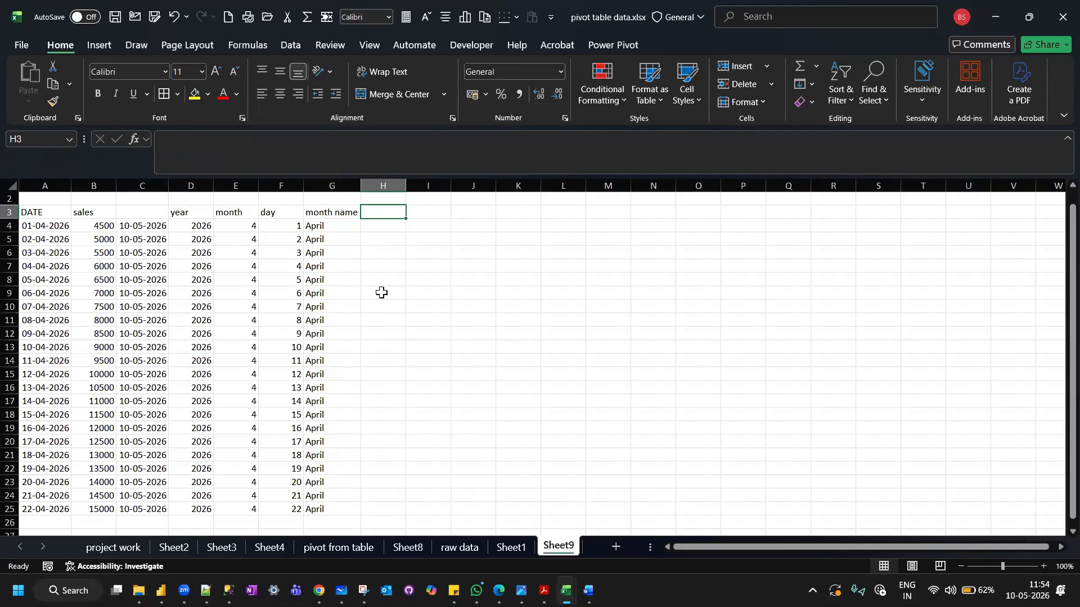
{"action": "type", "text": "week"}
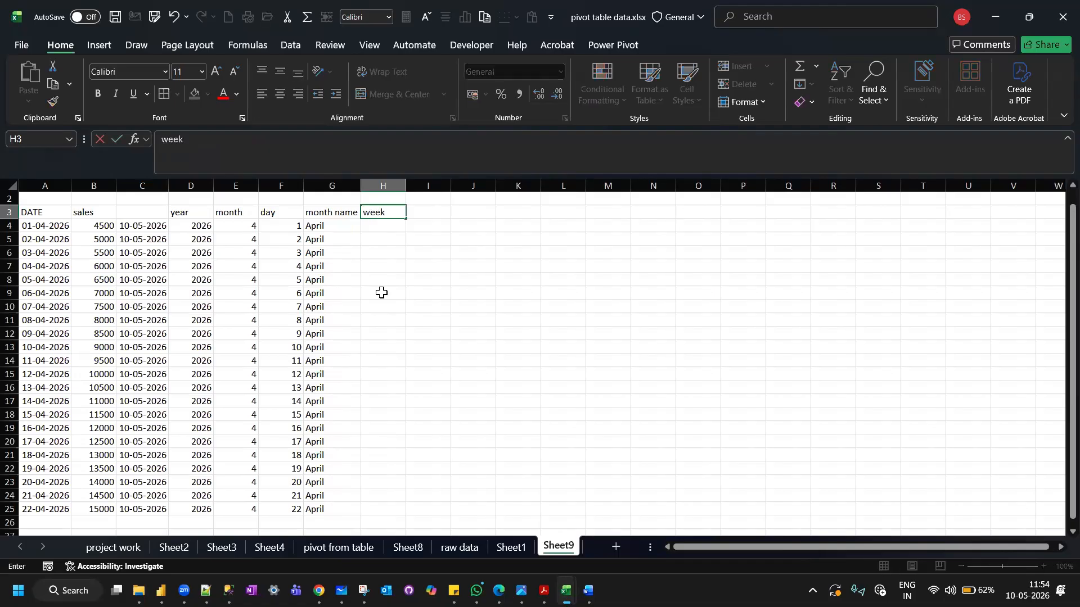
{"action": "type", "text": "day name"}
{"action": "key", "text": "Return"}
Return the full weekday name of each date with =TEXT(A4,"dddd") in cell H4, and fill the formula down to H25.
{"action": "type", "text": "=text)"}
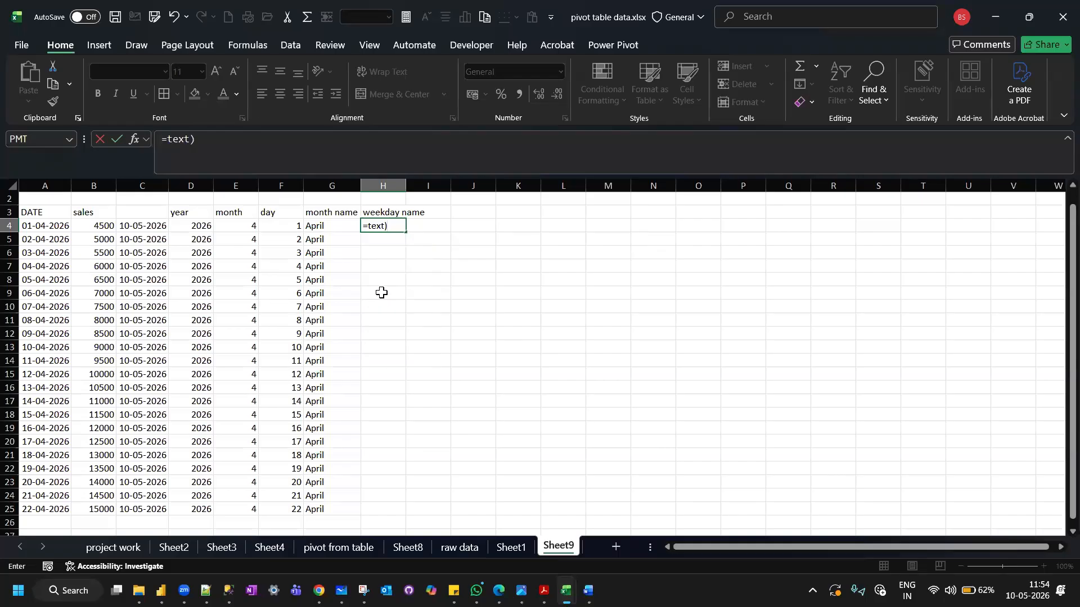
{"action": "key", "text": "BackSpace"}
{"action": "type", "text": "("}
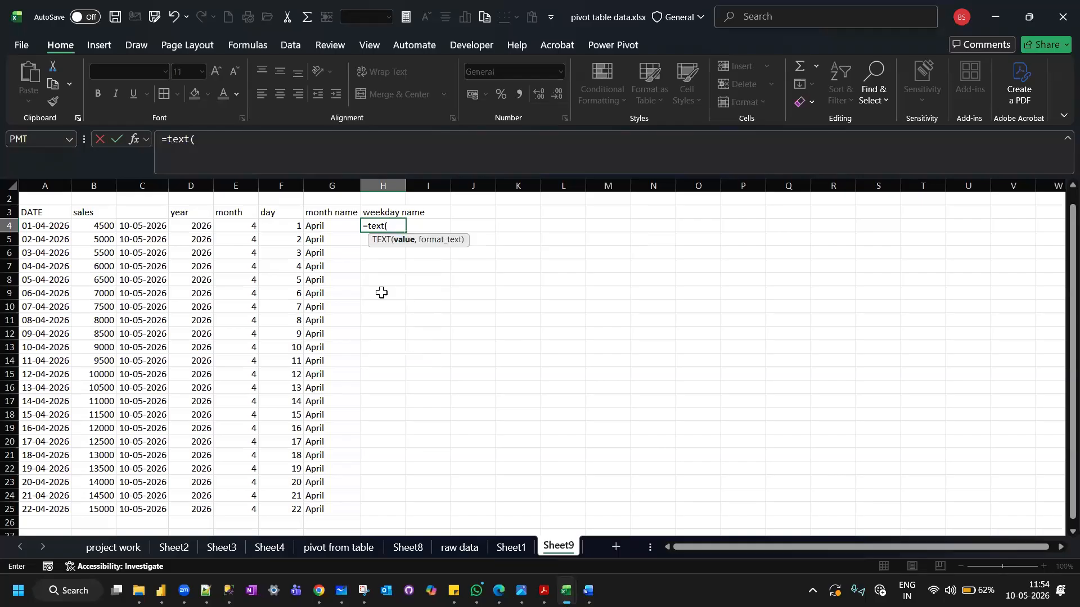
{"action": "left_click", "coordinate": [36, 227]}
{"action": "type", "text": ",\"dddd\")"}
{"action": "key", "text": "Return"}
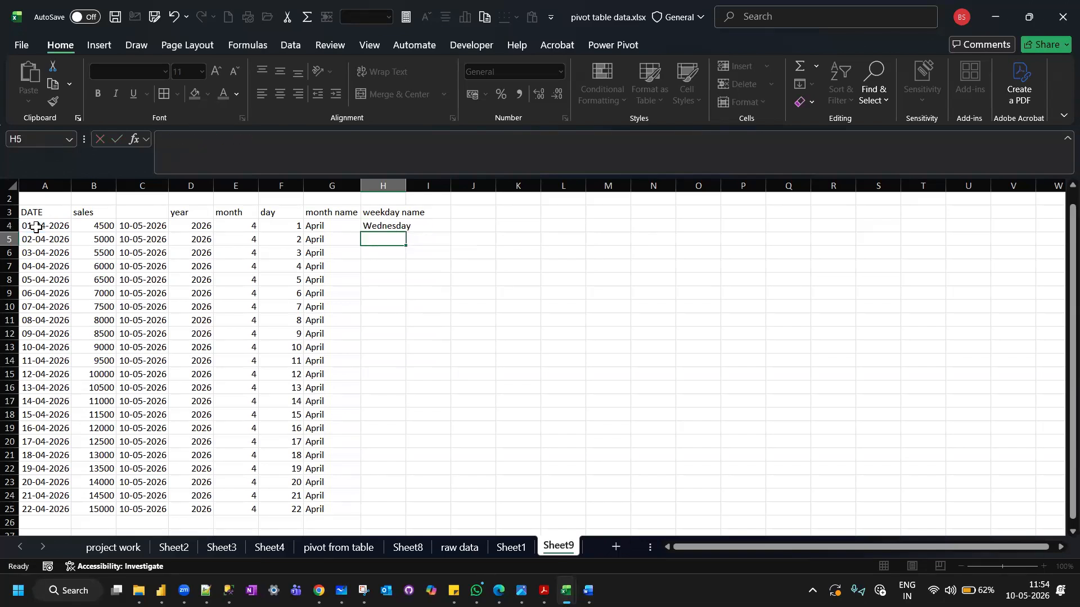
{"action": "left_click", "coordinate": [382, 225]}
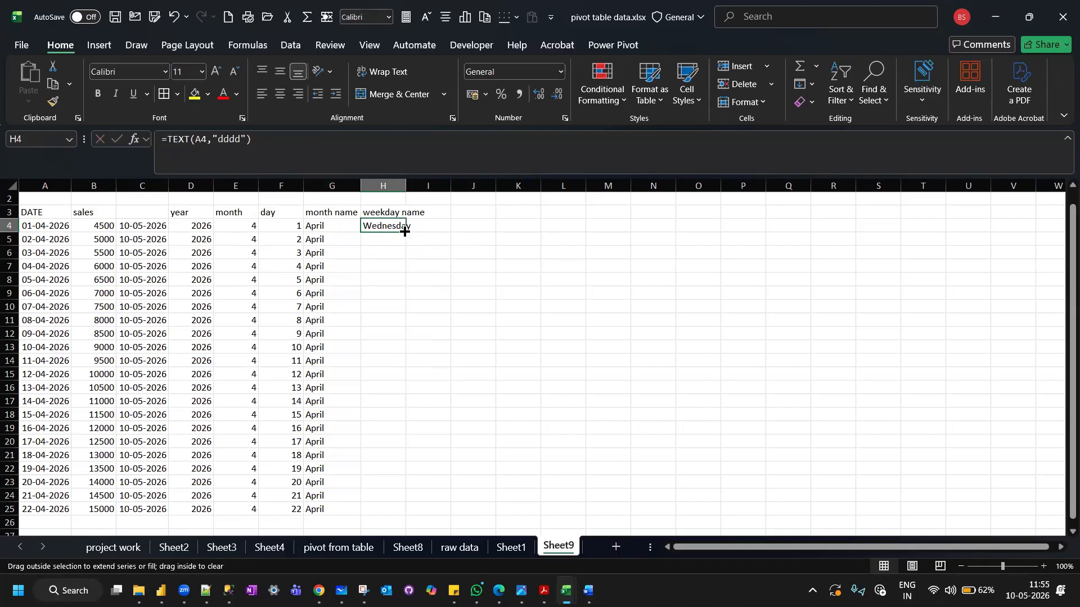
{"action": "double_click", "coordinate": [405, 231]}
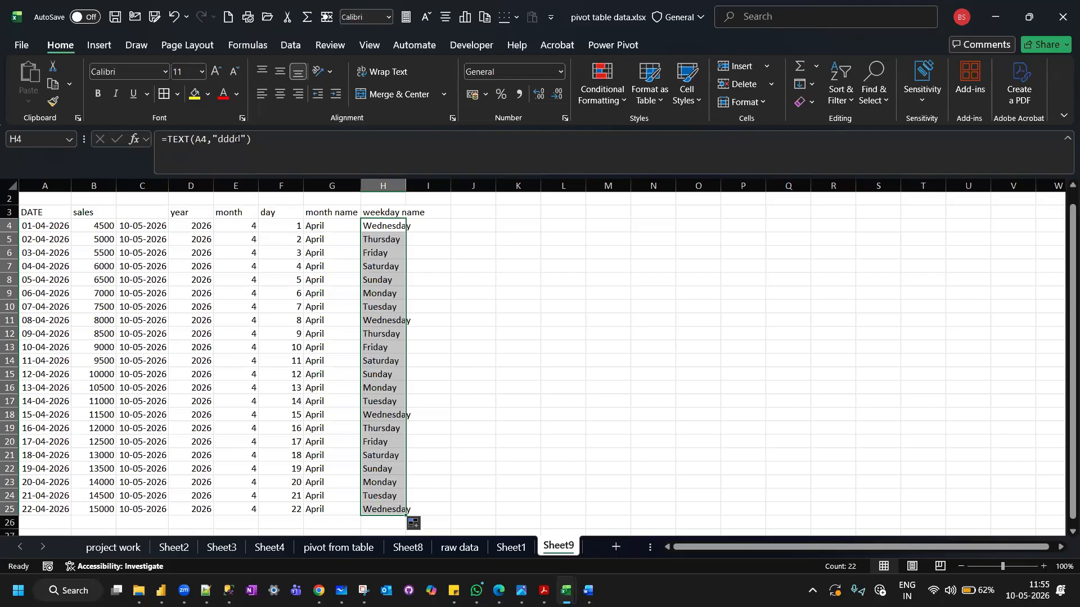
Change the formula in cell H4 to =TEXT(A4,"ddd") for an abbreviated weekday name.
{"action": "left_click", "coordinate": [237, 139]}
{"action": "key", "text": "BackSpace"}
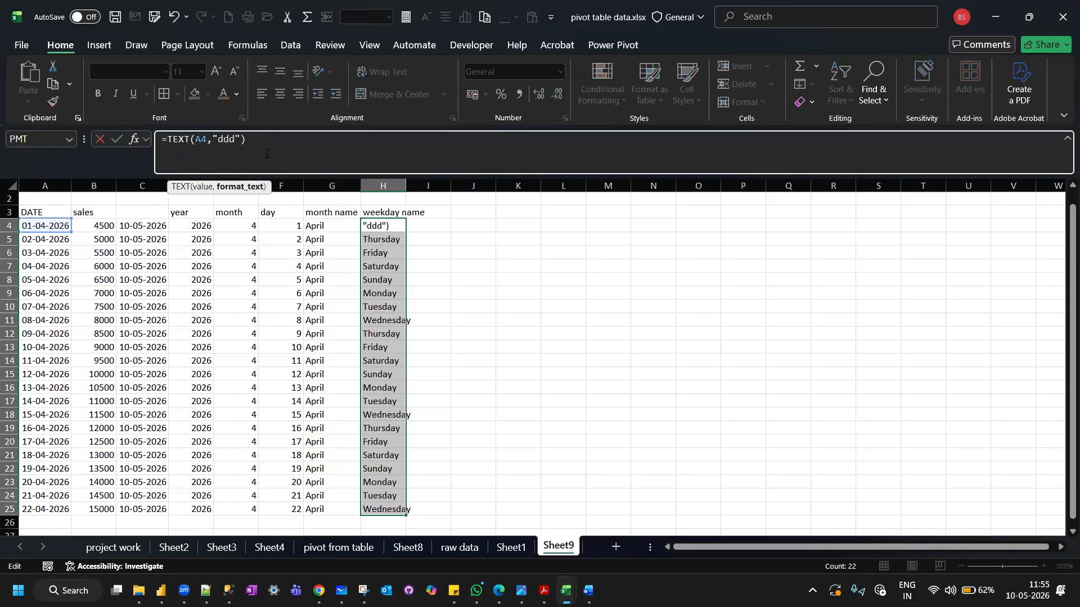
{"action": "left_click", "coordinate": [254, 142]}
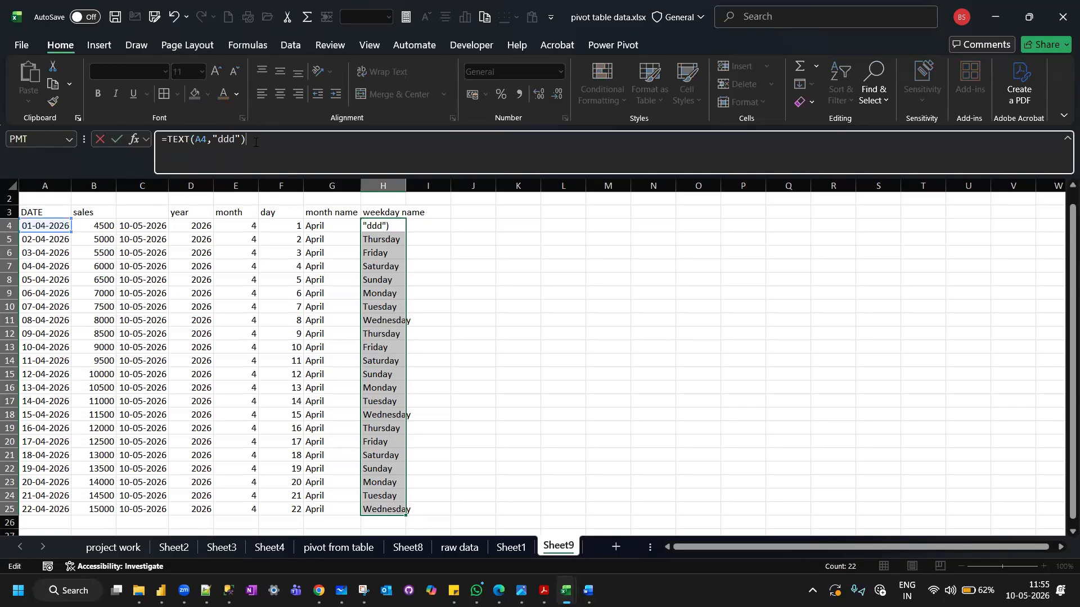
{"action": "key", "text": "Return"}
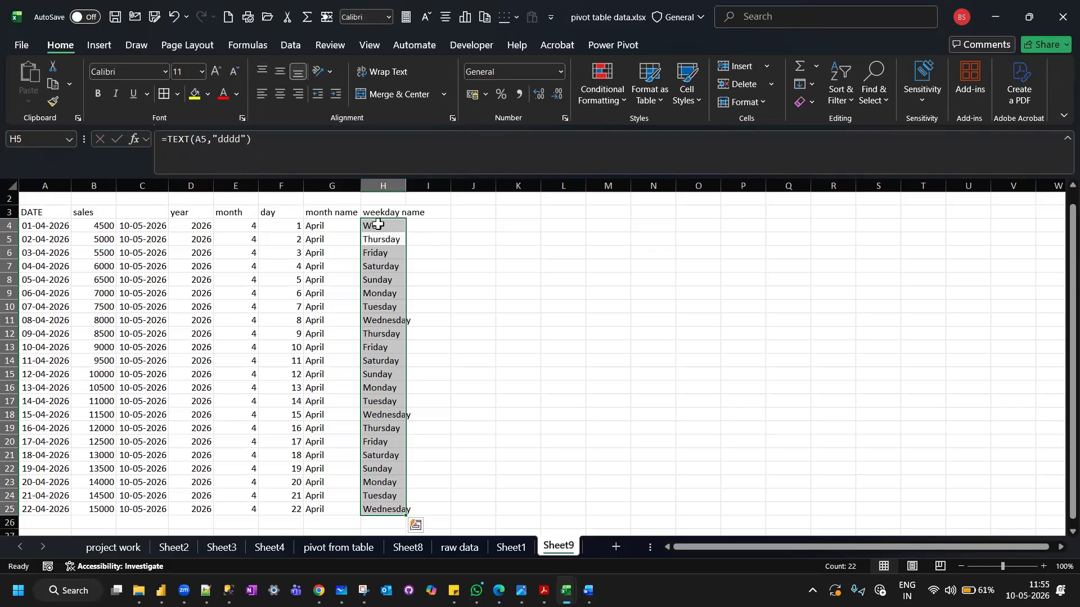
Fill the abbreviated weekday formula from cell H4 down to H25.
{"action": "left_click", "coordinate": [378, 224]}
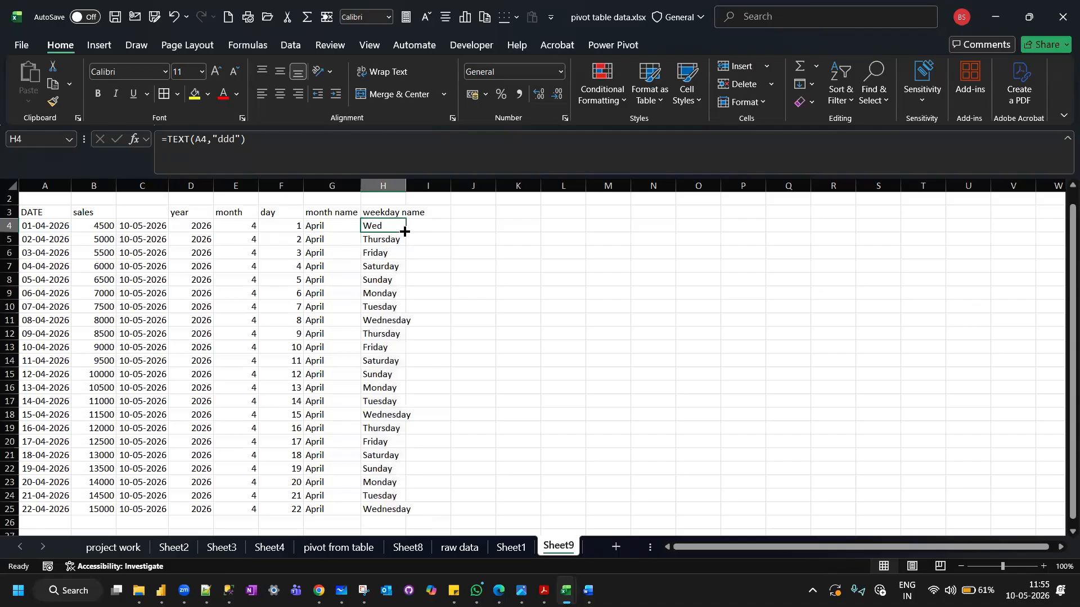
{"action": "double_click", "coordinate": [405, 231]}
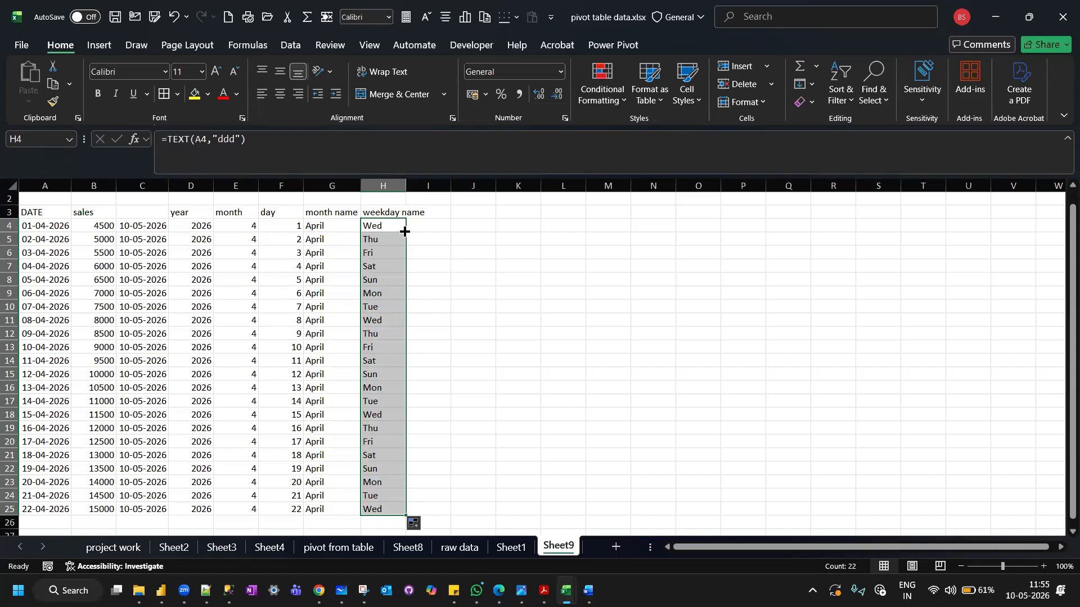
{"action": "left_click", "coordinate": [393, 228]}
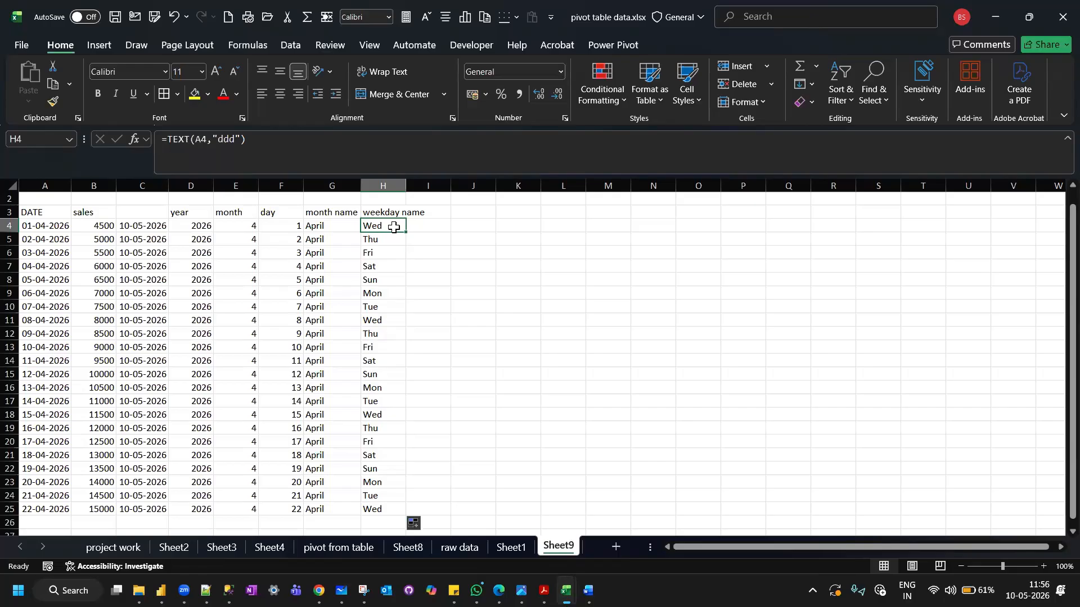
Enter the header today in cell C3 and autofit the width of column H.
{"action": "left_click", "coordinate": [157, 209]}
{"action": "type", "text": "today"}
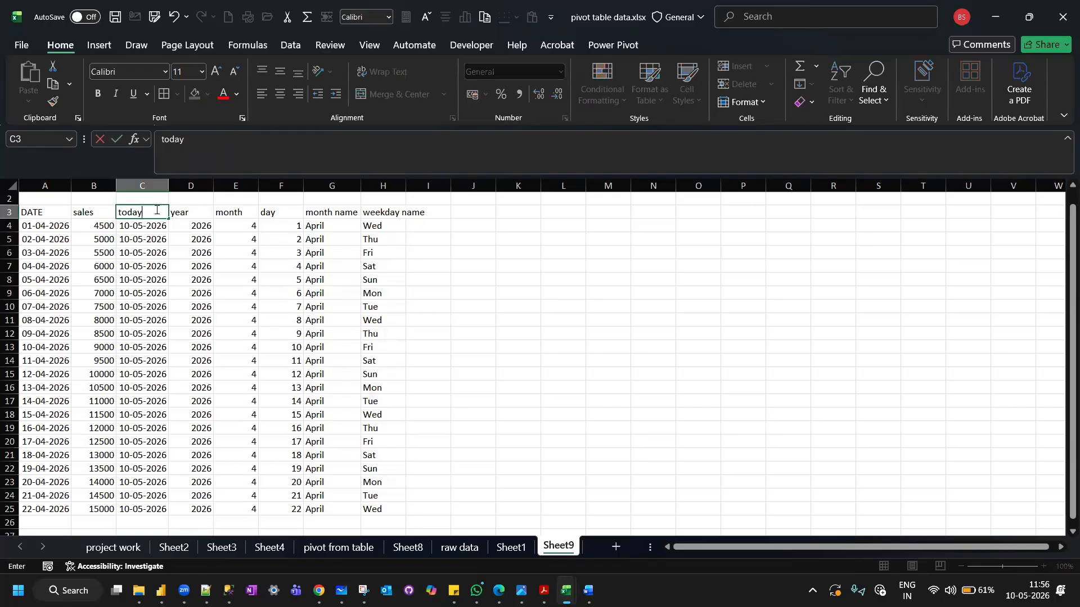
{"action": "key", "text": "Return"}
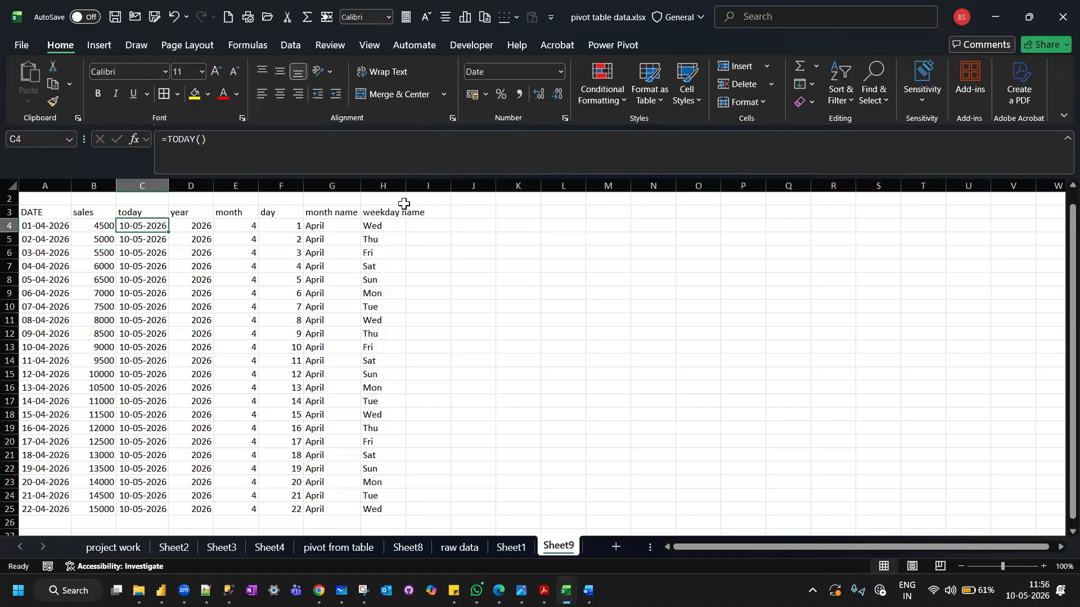
{"action": "double_click", "coordinate": [407, 187]}
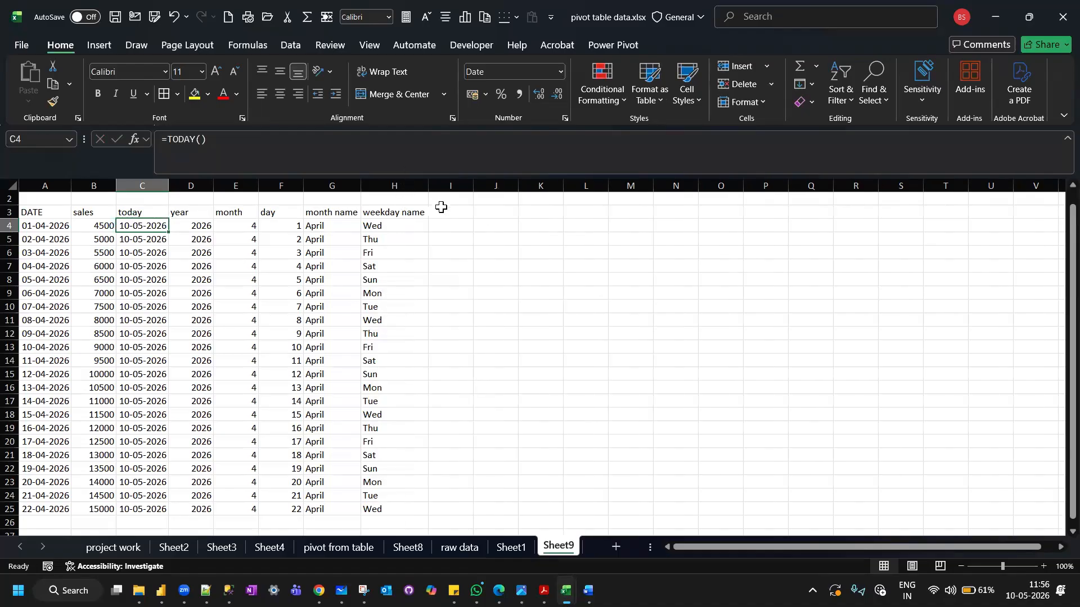
{"action": "left_click", "coordinate": [442, 209]}
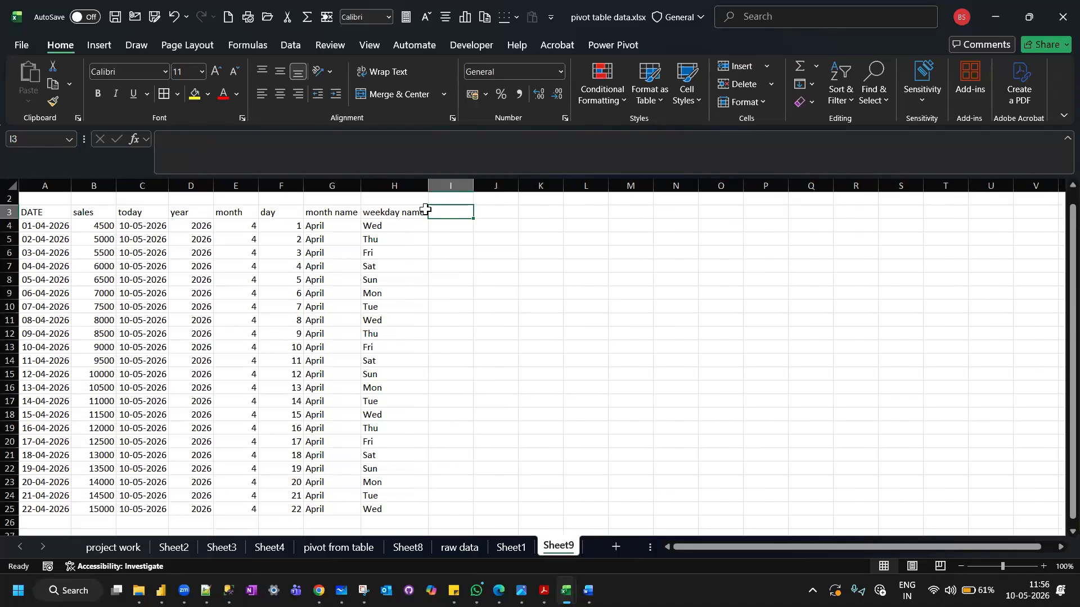
{"action": "left_click", "coordinate": [56, 226]}
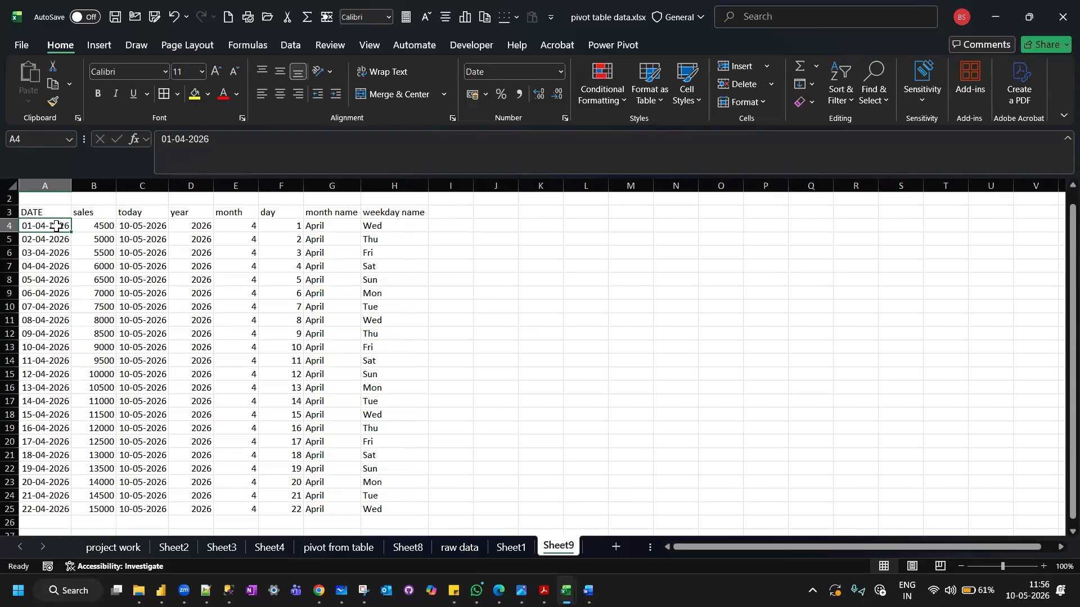
{"action": "left_click", "coordinate": [156, 225]}
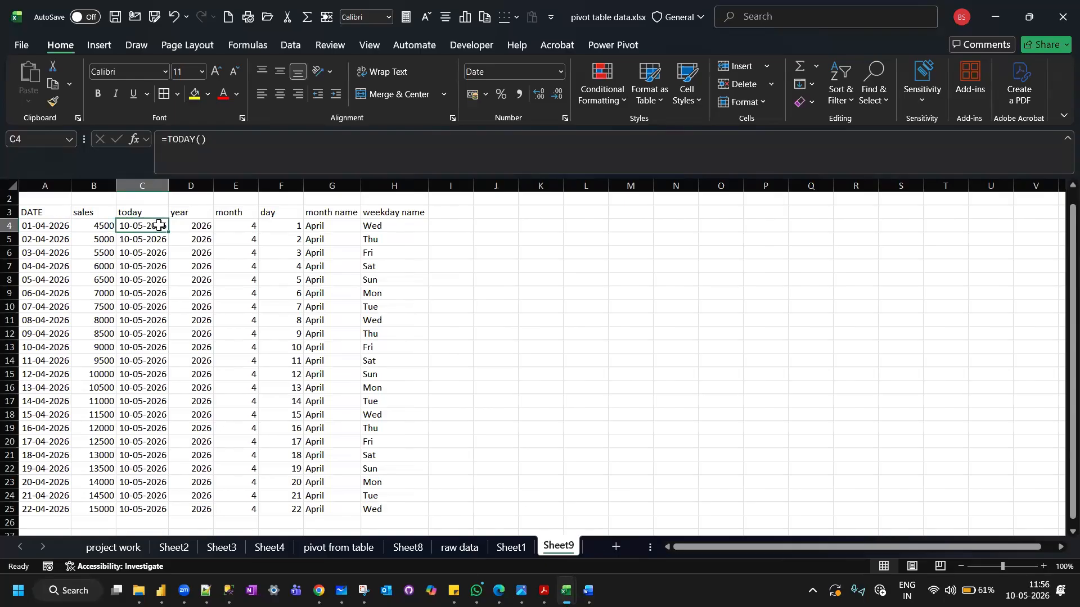
{"action": "left_click", "coordinate": [47, 225]}
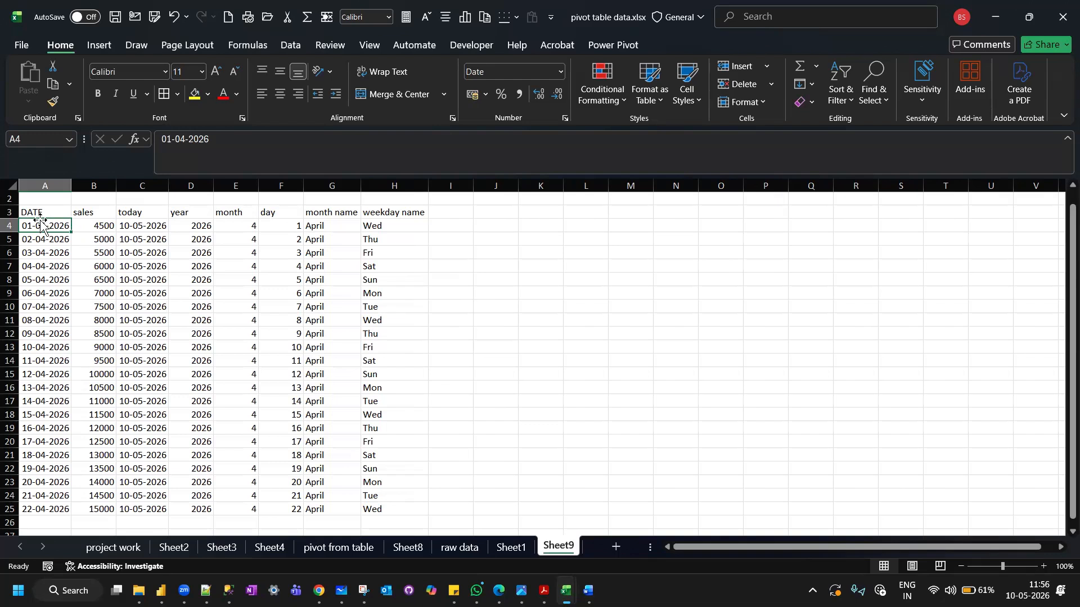
{"action": "left_click", "coordinate": [140, 222]}
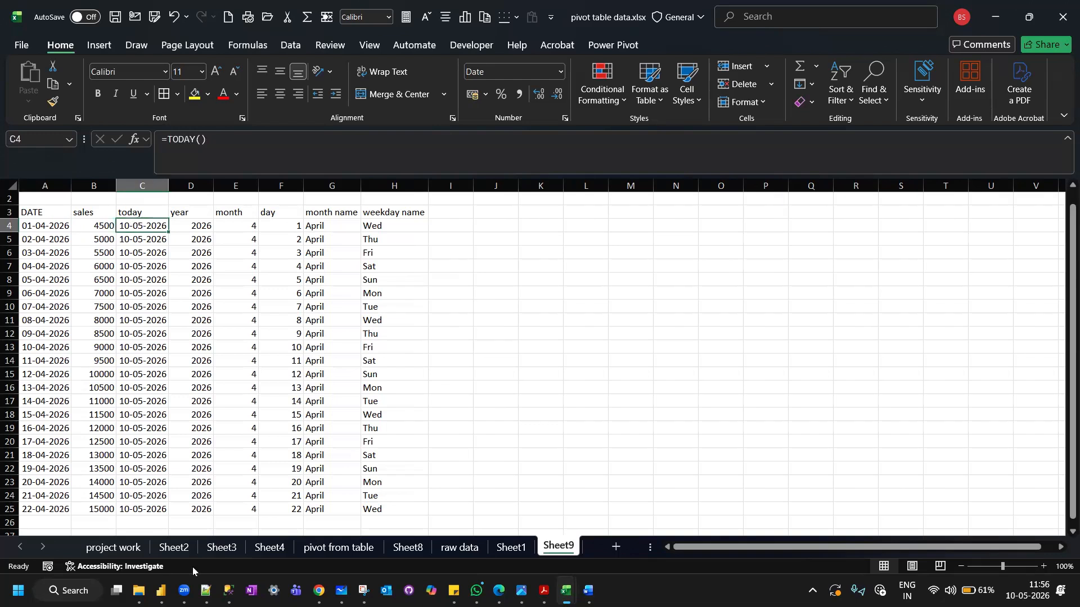
Switch to the Notepad++ notes and add the syntax line datedif(start date,end date,years/months/days) below the last dashed line.
{"action": "left_click", "coordinate": [206, 590]}
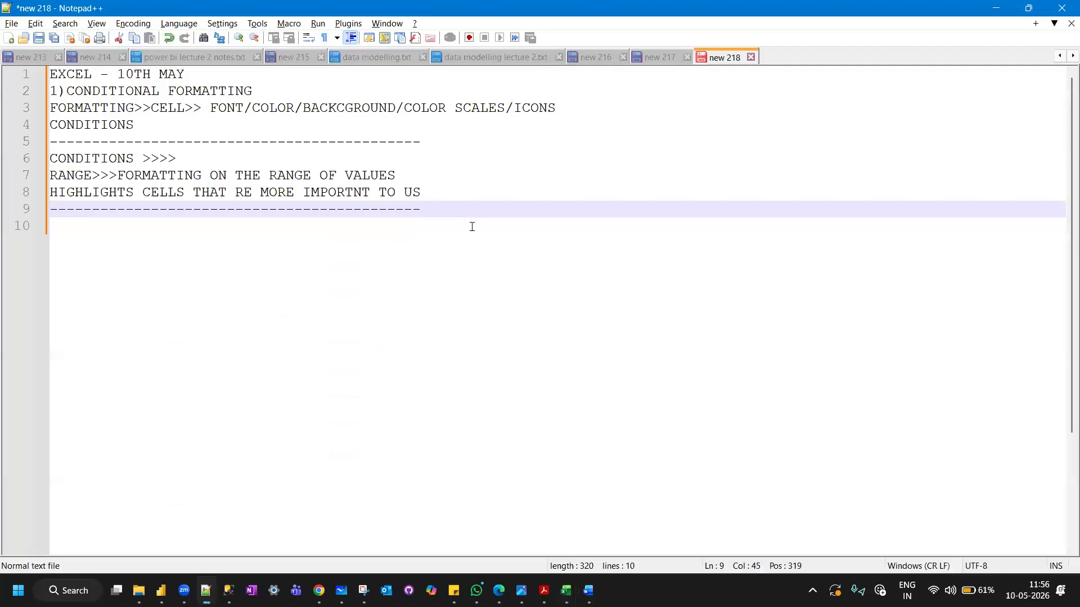
{"action": "type", "text": "datedi"}
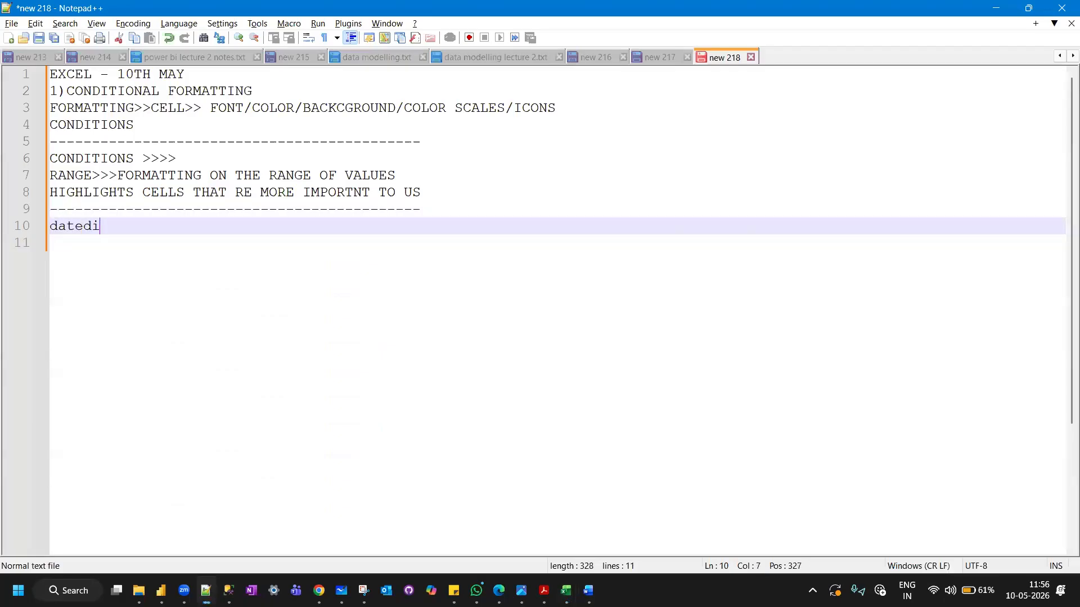
{"action": "type", "text": "f(start date"}
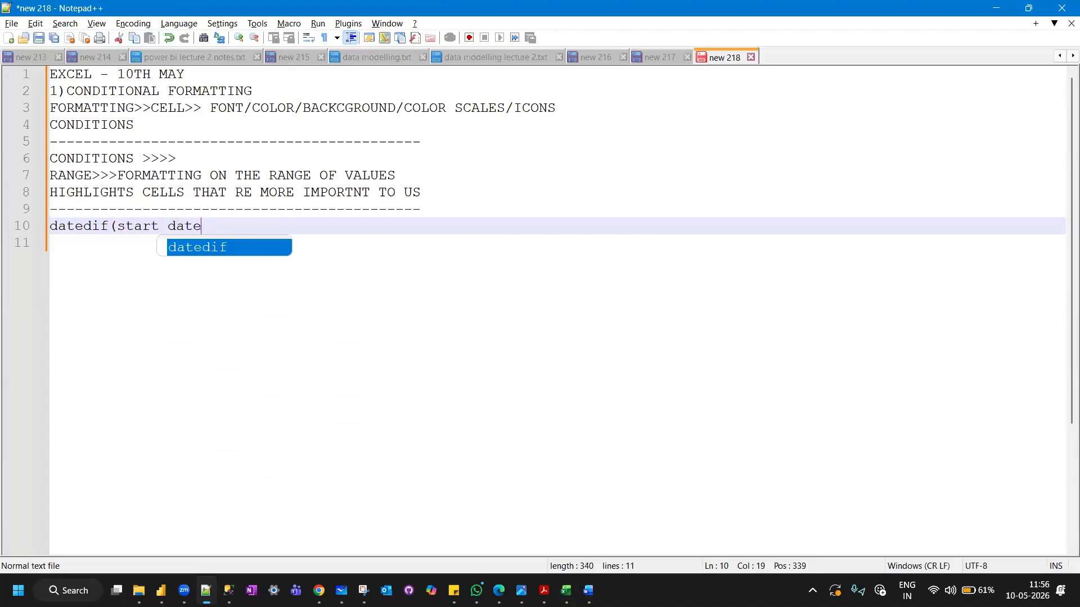
{"action": "type", "text": ",en"}
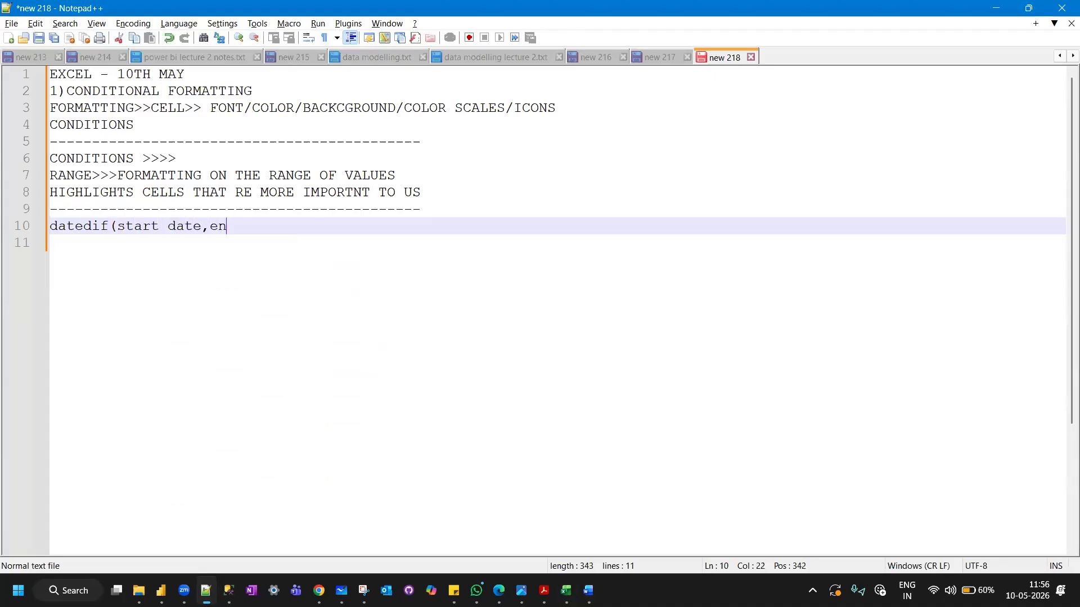
{"action": "type", "text": "d date"}
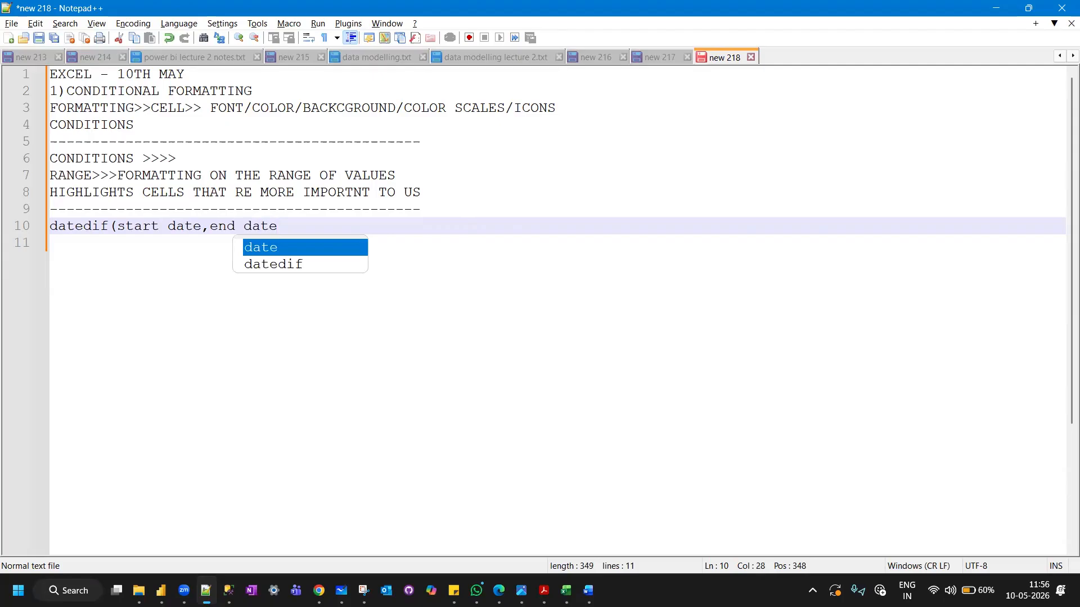
{"action": "type", "text": ","}
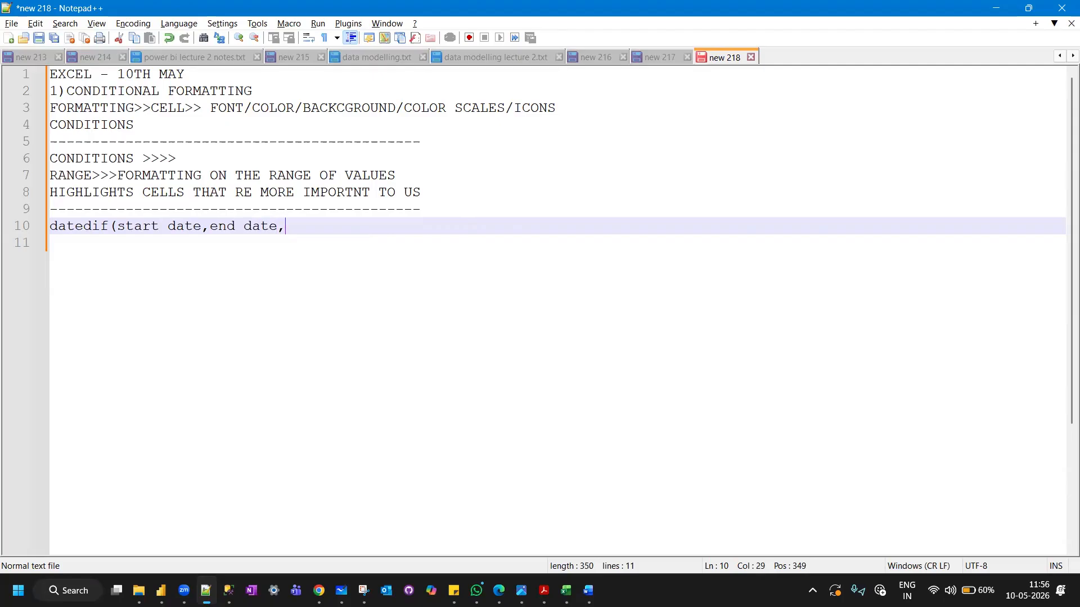
{"action": "type", "text": "years/months"}
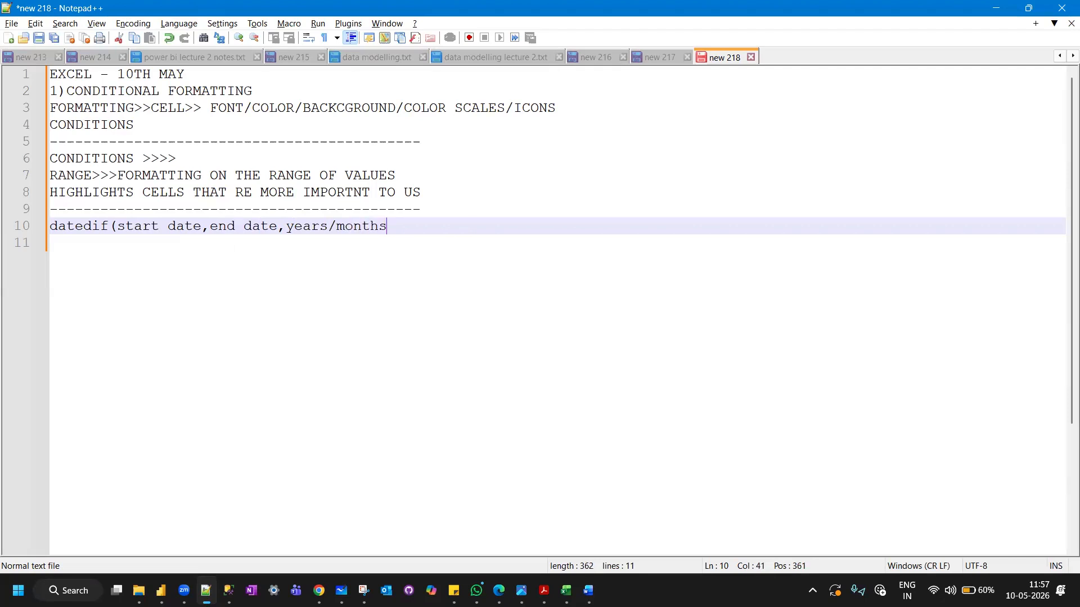
{"action": "type", "text": "/  "}
{"action": "type", "text": "ys)"}
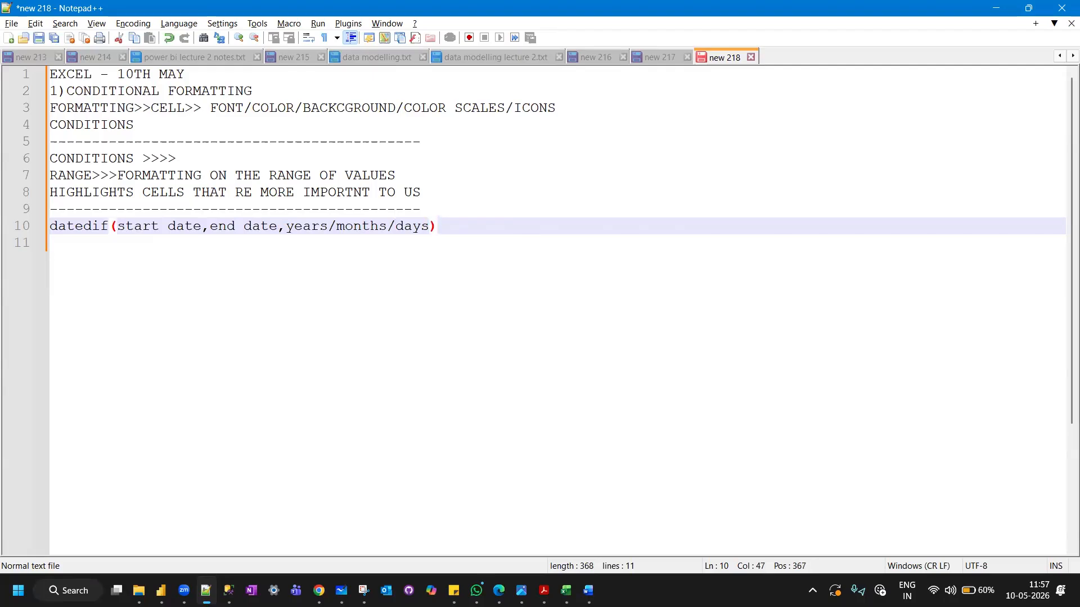
{"action": "key", "text": "Return"}
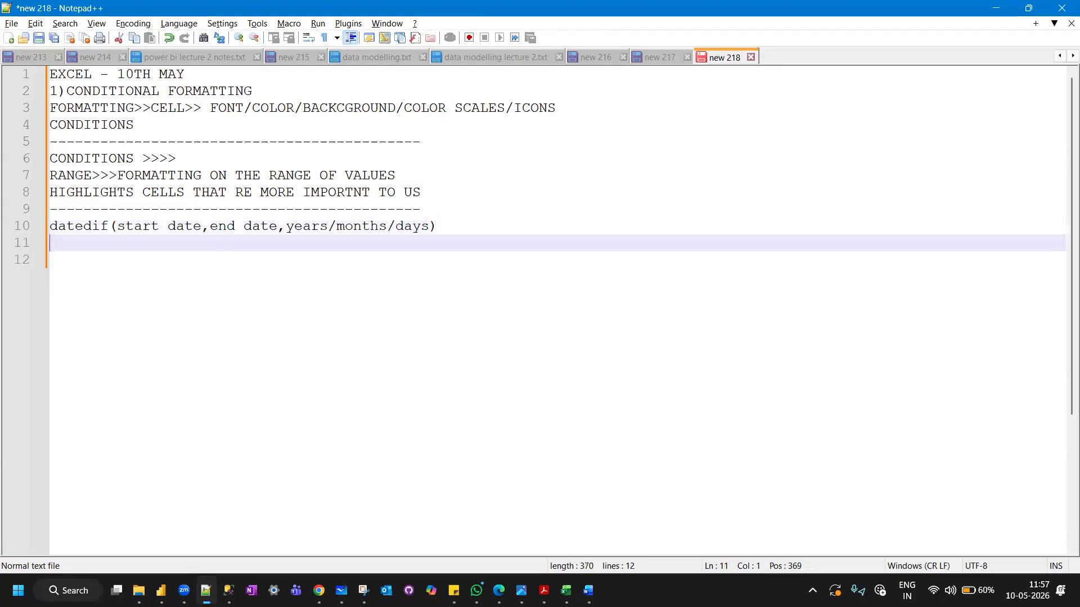
Add the explanation "difference between 2 dates" on the line below the datedif syntax.
{"action": "type", "text": "differe"}
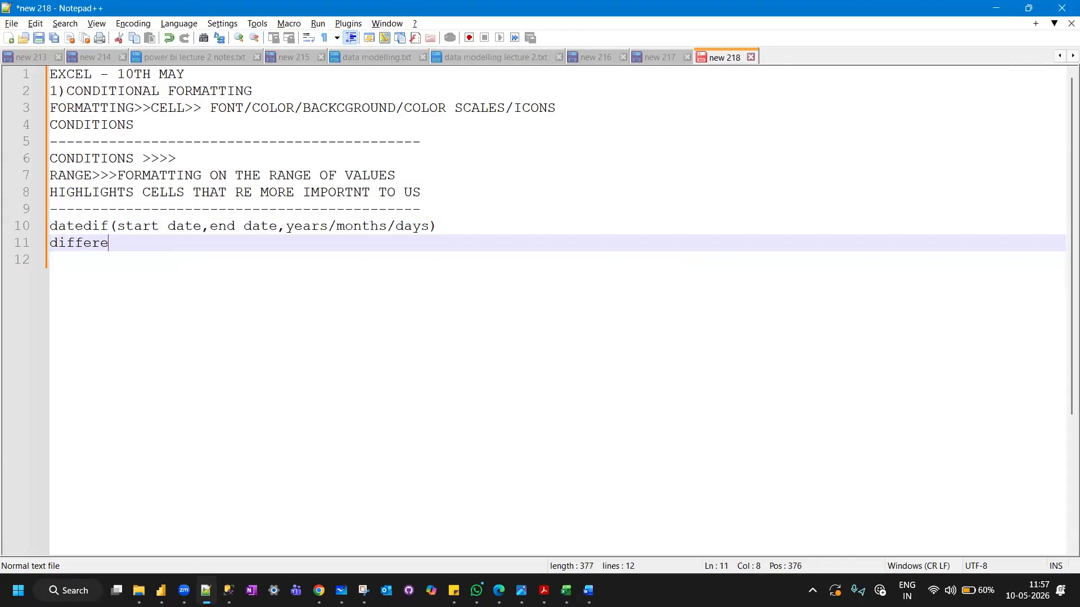
{"action": "type", "text": "nce between 2 dates"}
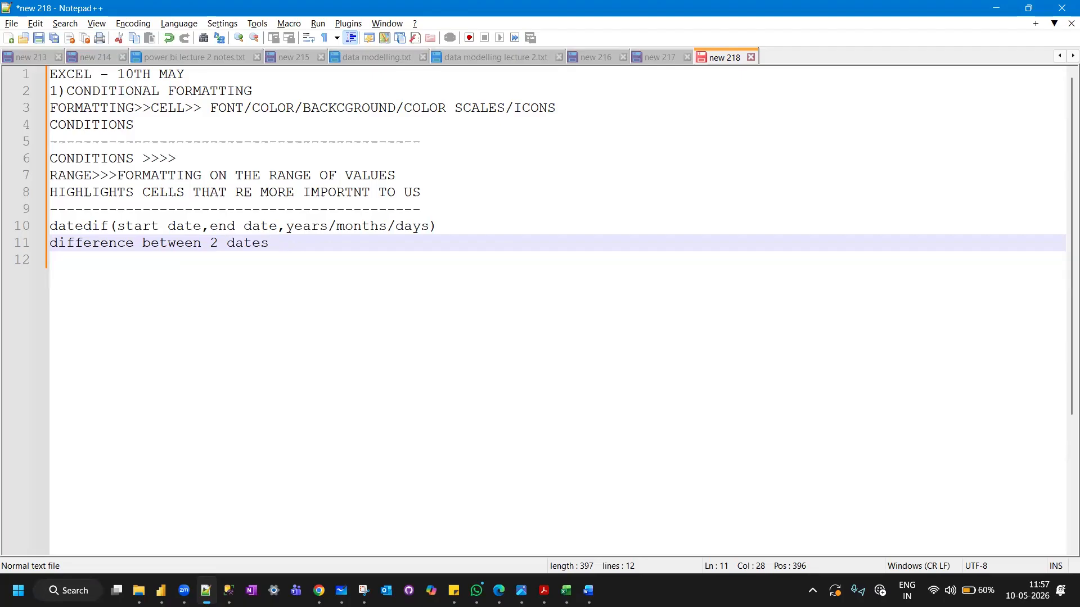
Switch back to Excel, enter the header difference(days) in cell I3, and autofit the width of column I.
{"action": "key", "text": "alt+Tab"}
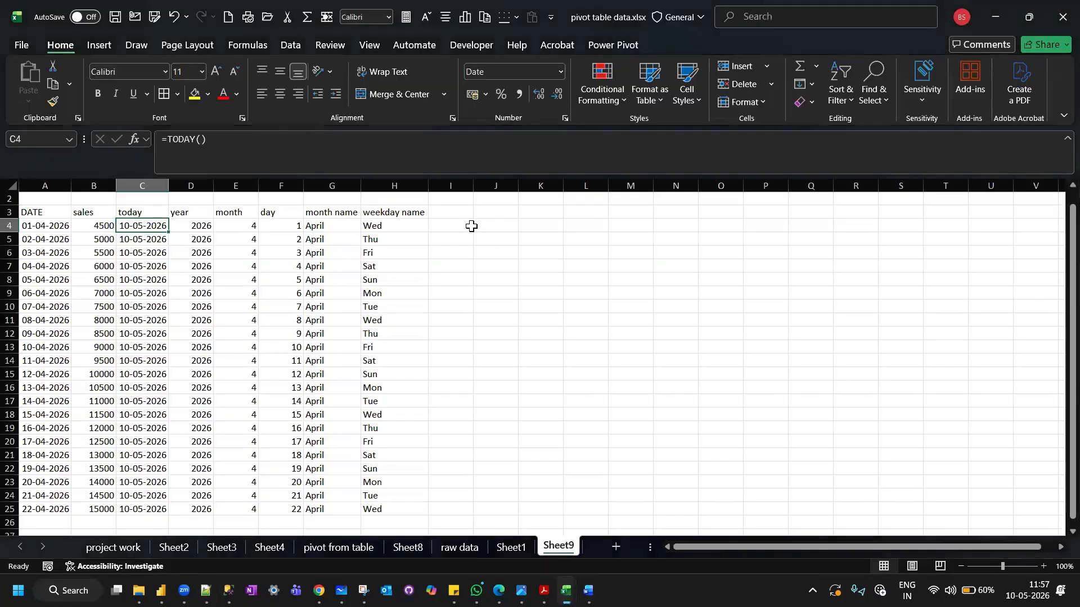
{"action": "type", "text": "da"}
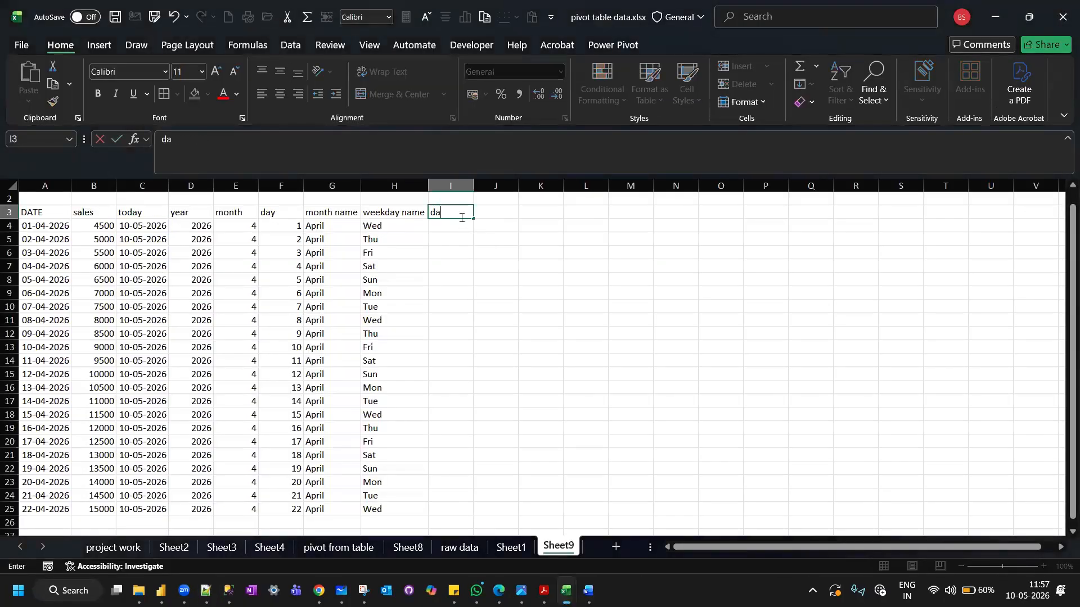
{"action": "key", "text": "BackSpace"}
{"action": "type", "text": "ifference"}
{"action": "left_click", "coordinate": [270, 140]}
{"action": "type", "text": "(days"}
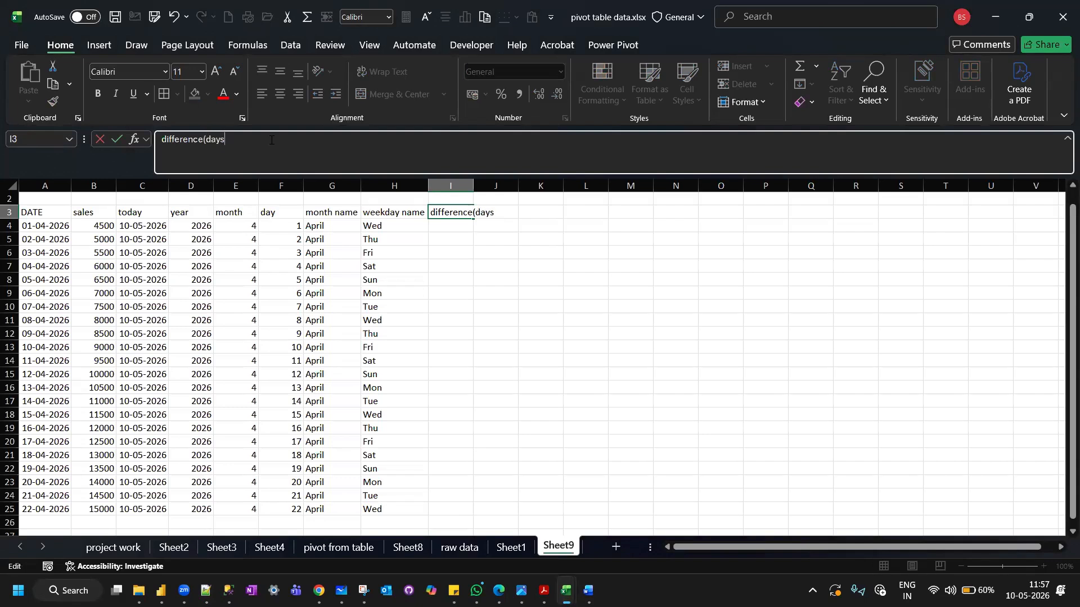
{"action": "type", "text": ")"}
{"action": "key", "text": "Return"}
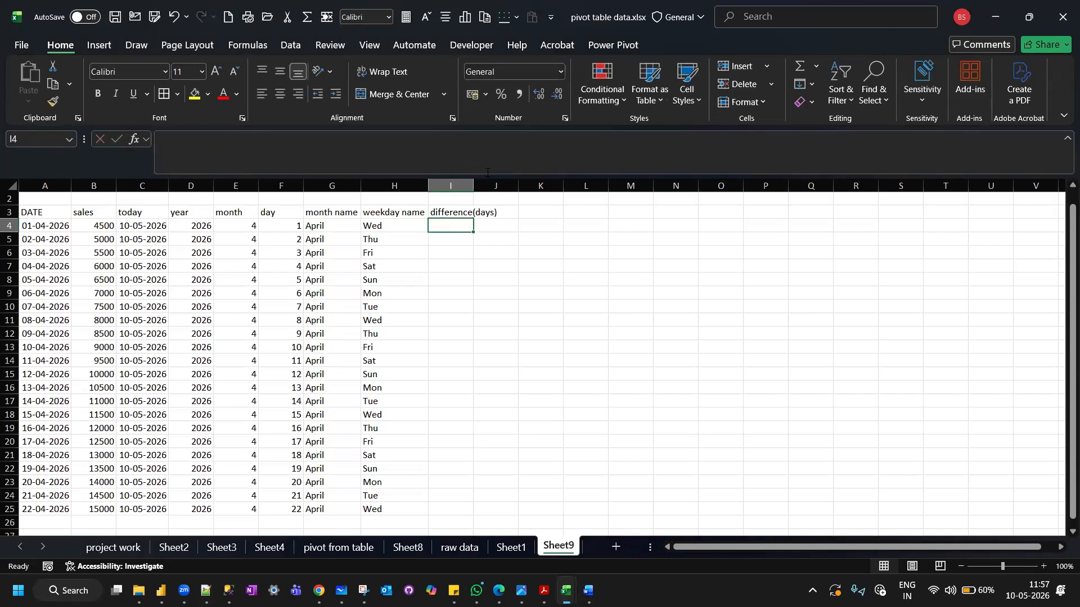
{"action": "double_click", "coordinate": [473, 186]}
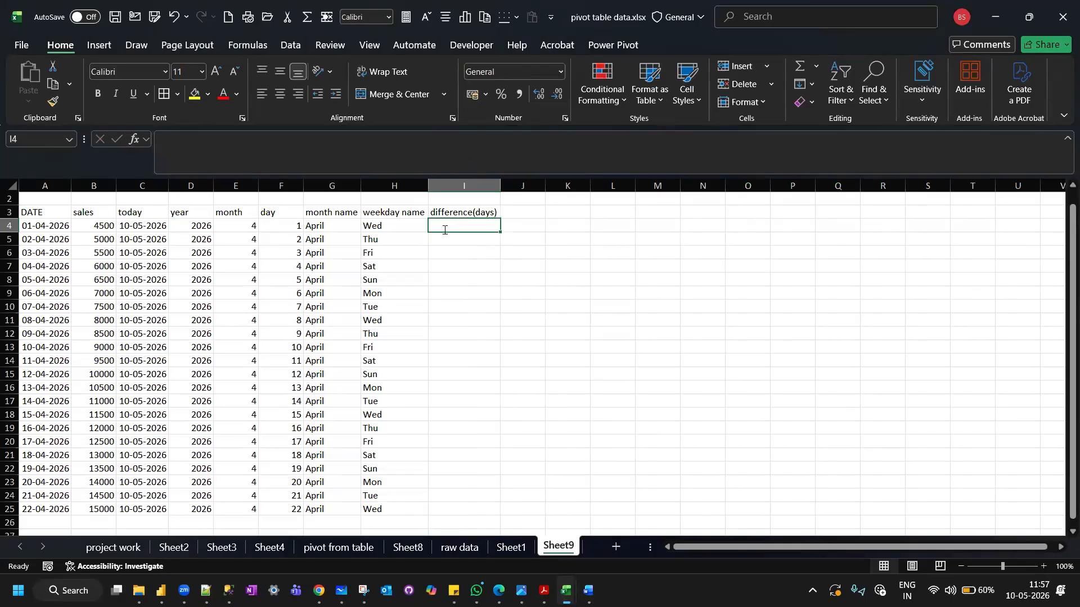
Begin the date difference formula in cell I4 with =date.
{"action": "type", "text": "=date"}
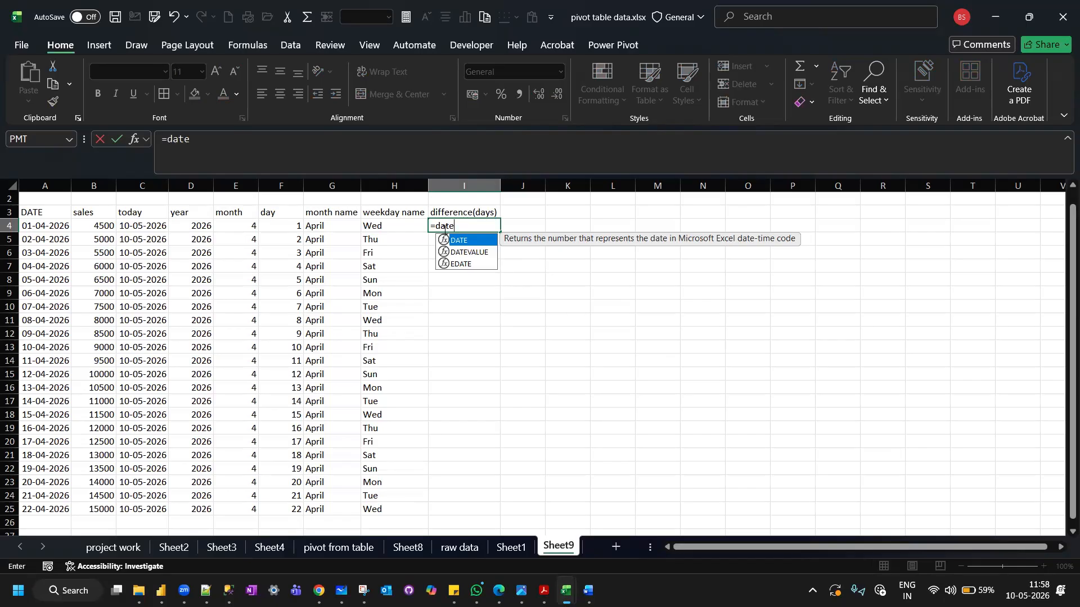
Switch to Chrome, search Google for "dateif in excel" in a new tab, and look through the results.
{"action": "mouse_move", "coordinate": [318, 590]}
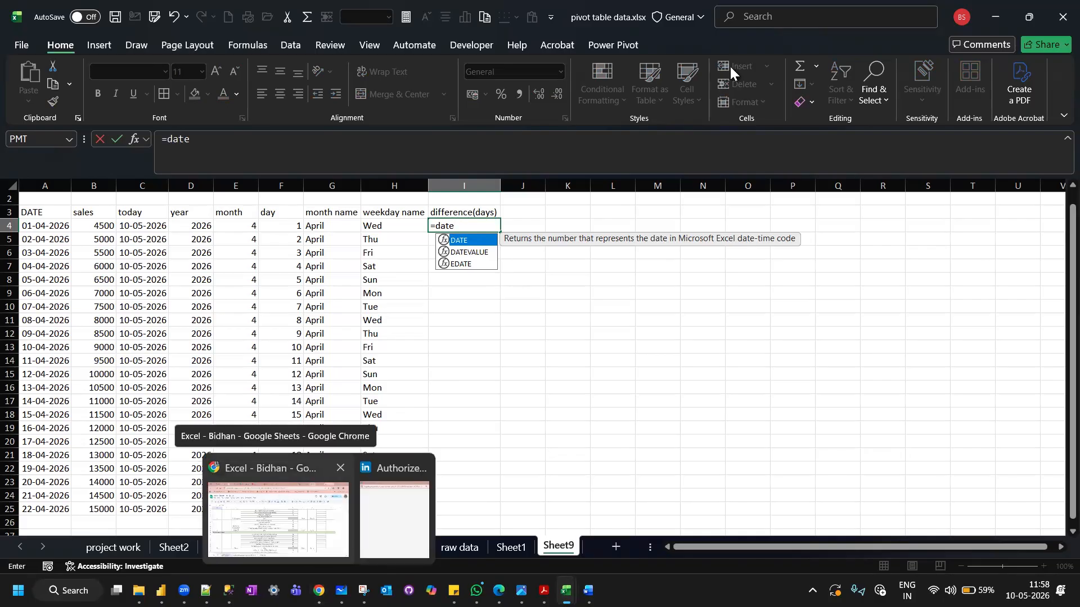
{"action": "left_click", "coordinate": [273, 477]}
{"action": "key", "text": "ctrl+t"}
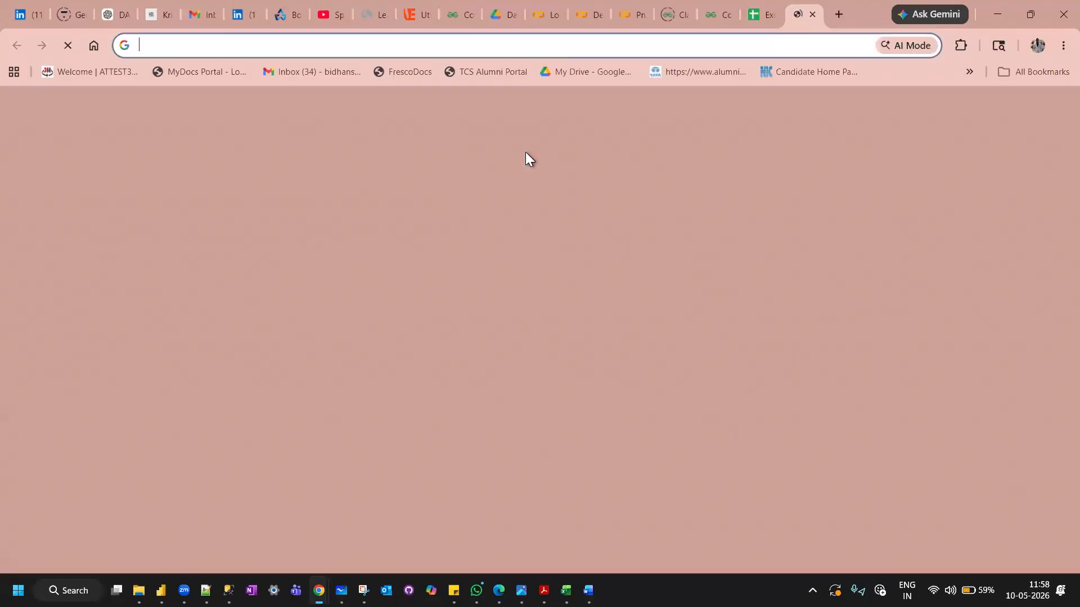
{"action": "type", "text": "d"}
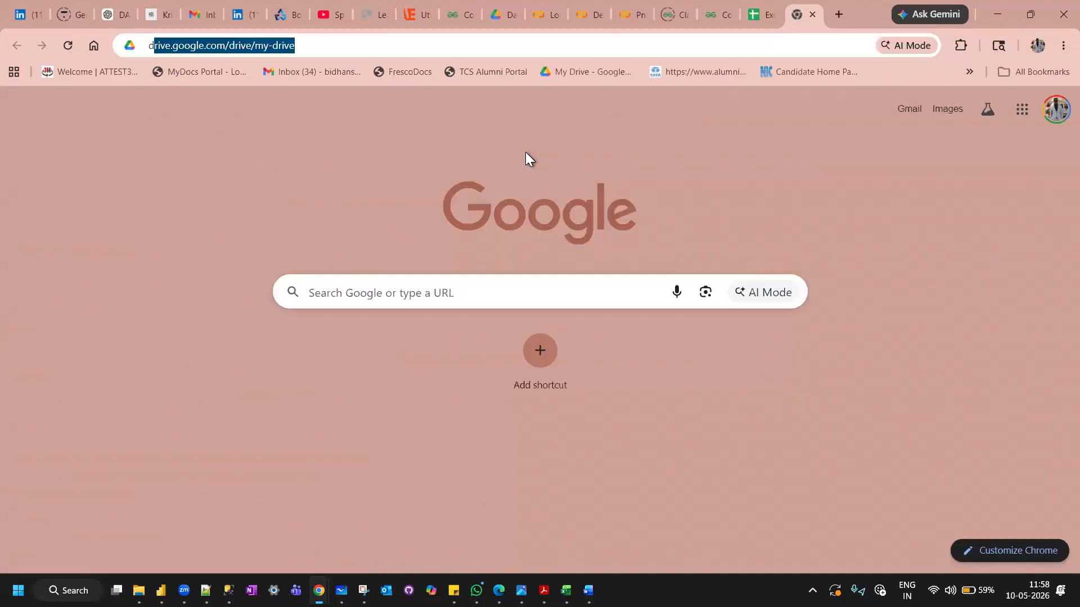
{"action": "type", "text": "ateif in excel"}
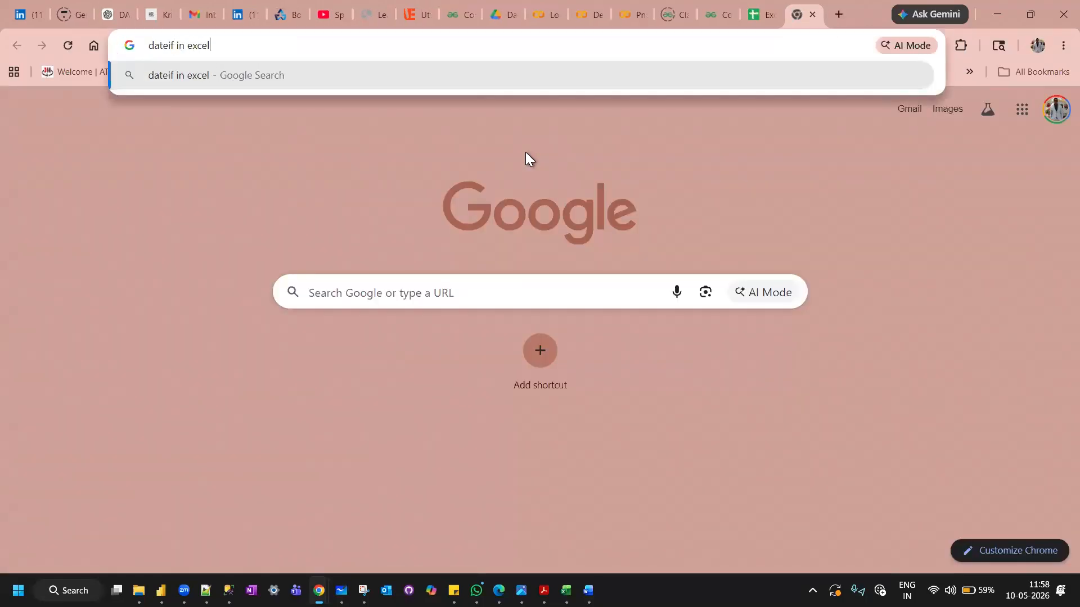
{"action": "key", "text": "Return"}
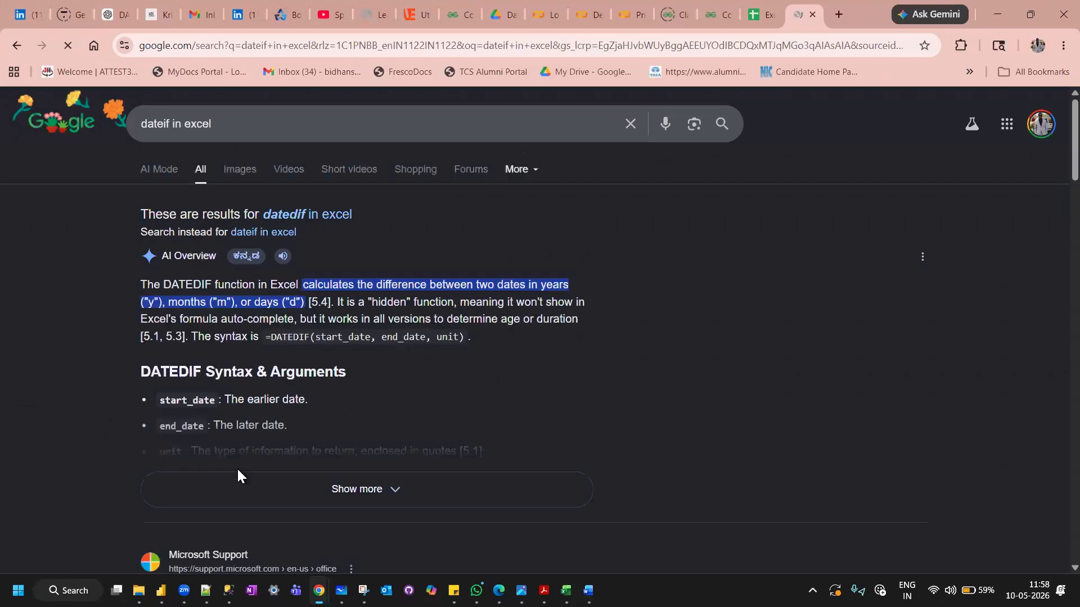
{"action": "scroll", "coordinate": [238, 475], "scroll_direction": "down", "scroll_amount": 2}
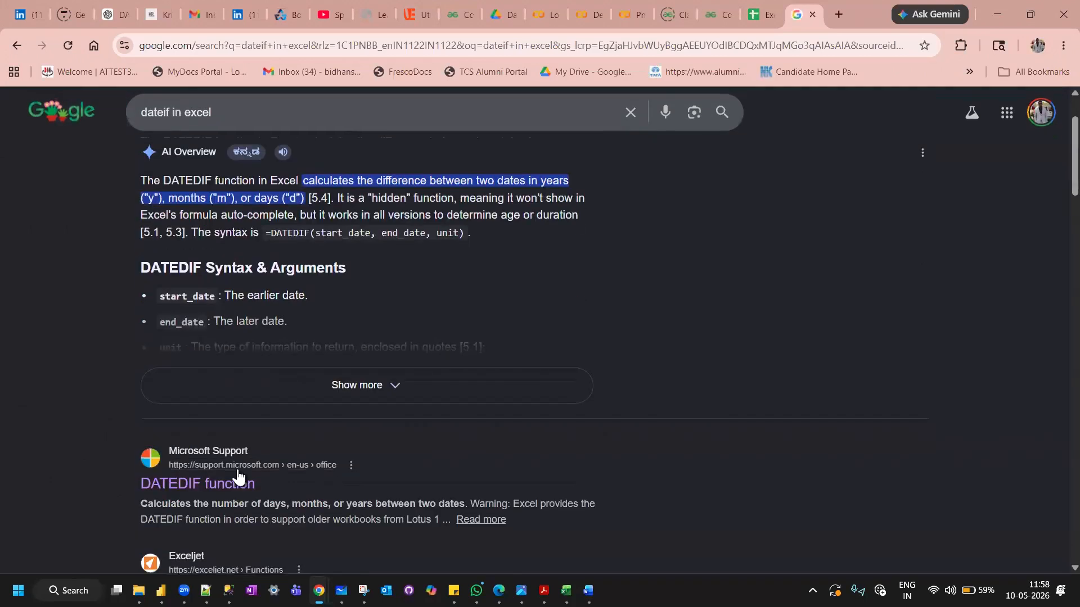
Open the Microsoft Support article on the DATEDIF function from the search results and read its syntax, arguments and unit codes.
{"action": "left_click", "coordinate": [190, 460]}
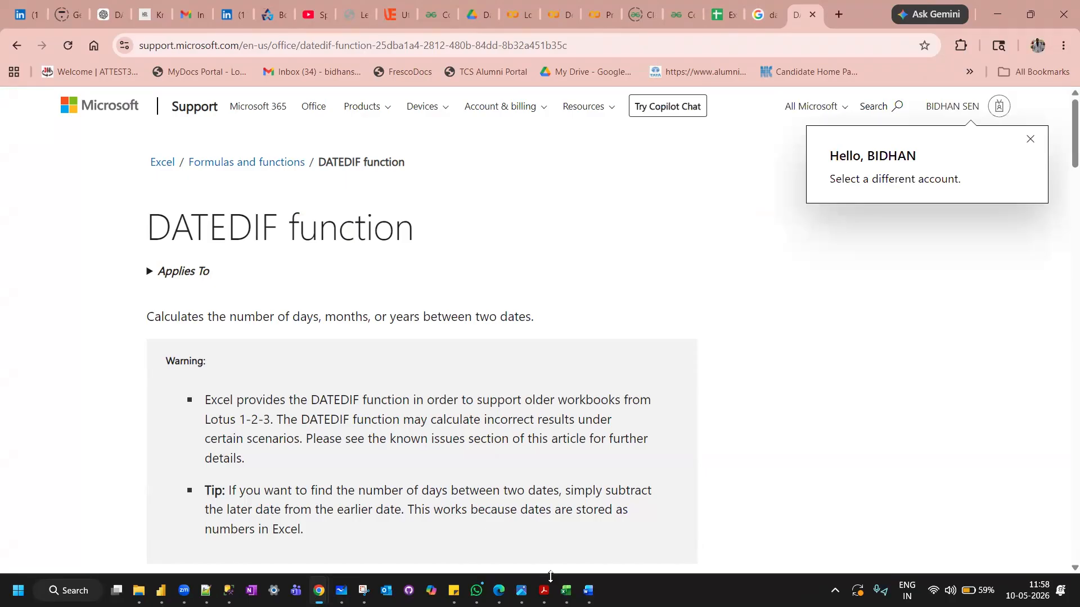
{"action": "left_click", "coordinate": [566, 590]}
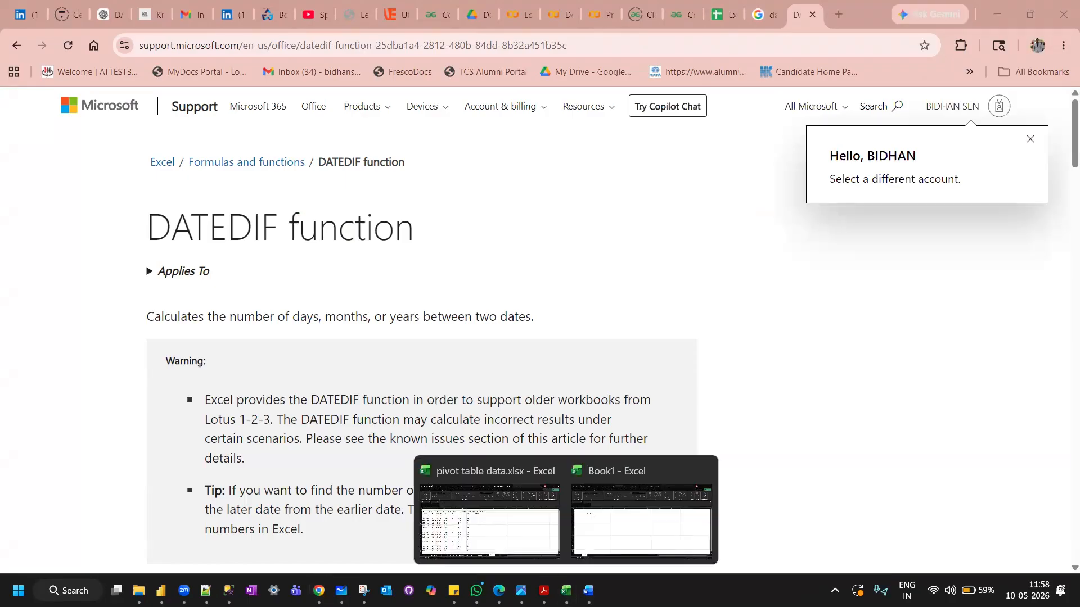
{"action": "left_click", "coordinate": [506, 502]}
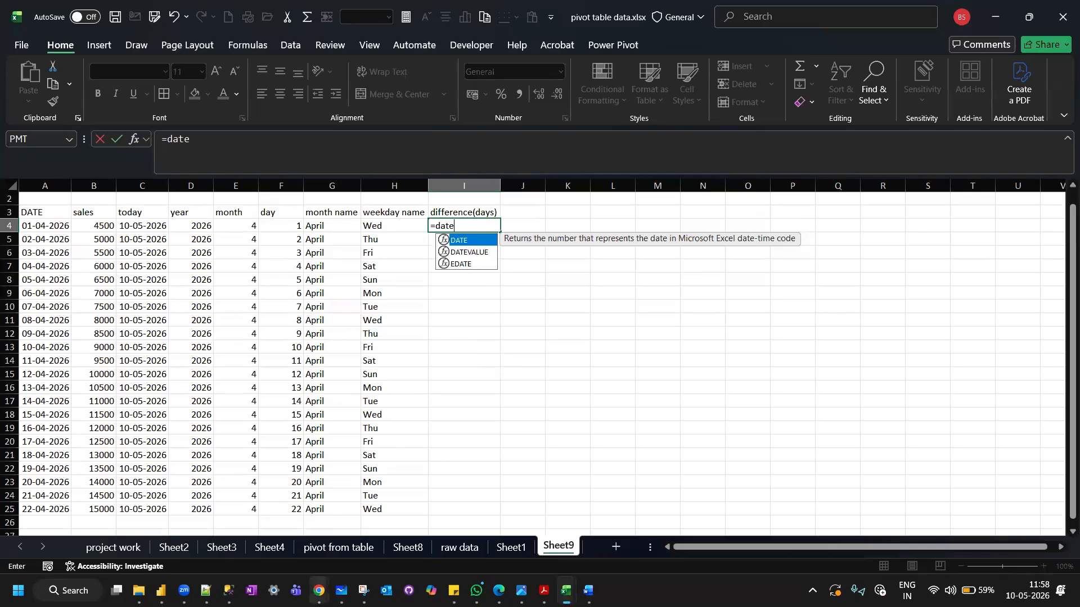
{"action": "mouse_move", "coordinate": [319, 591]}
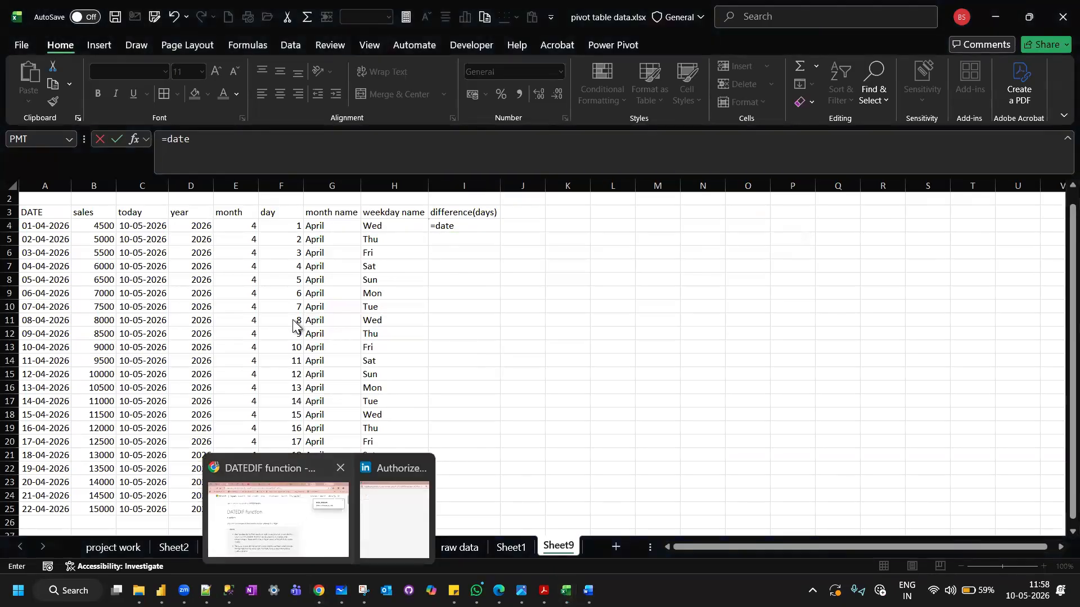
{"action": "left_click", "coordinate": [298, 515]}
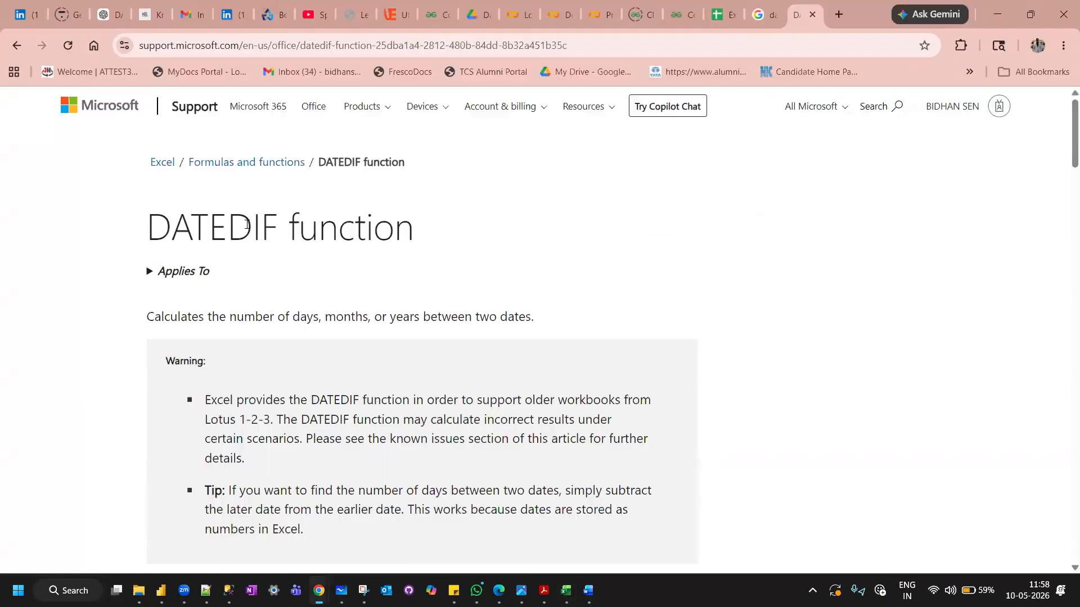
{"action": "scroll", "coordinate": [246, 224], "scroll_direction": "down", "scroll_amount": 2}
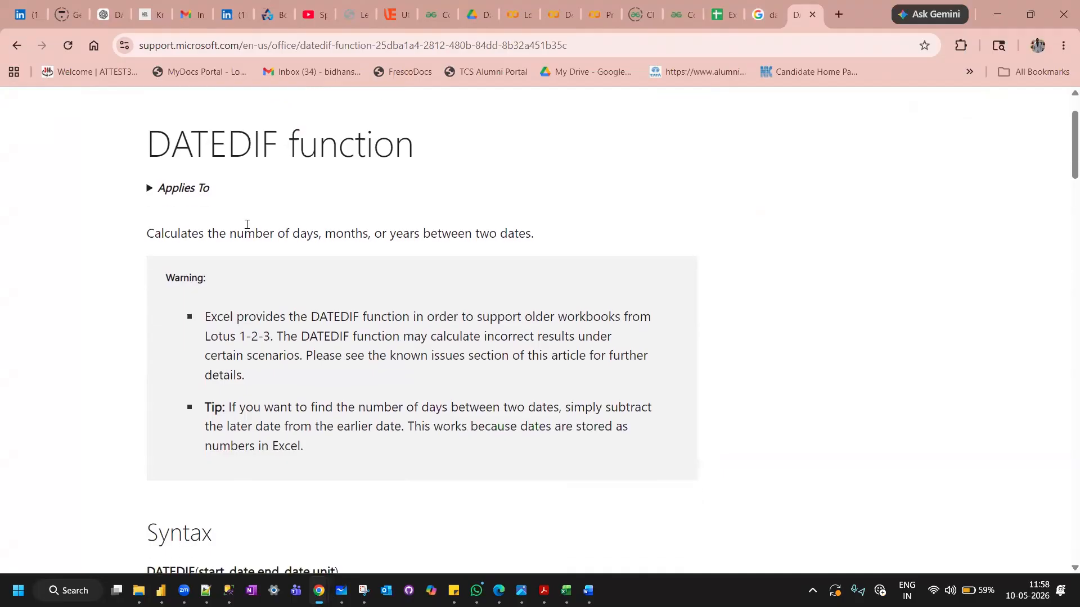
{"action": "scroll", "coordinate": [246, 224], "scroll_direction": "down", "scroll_amount": 7}
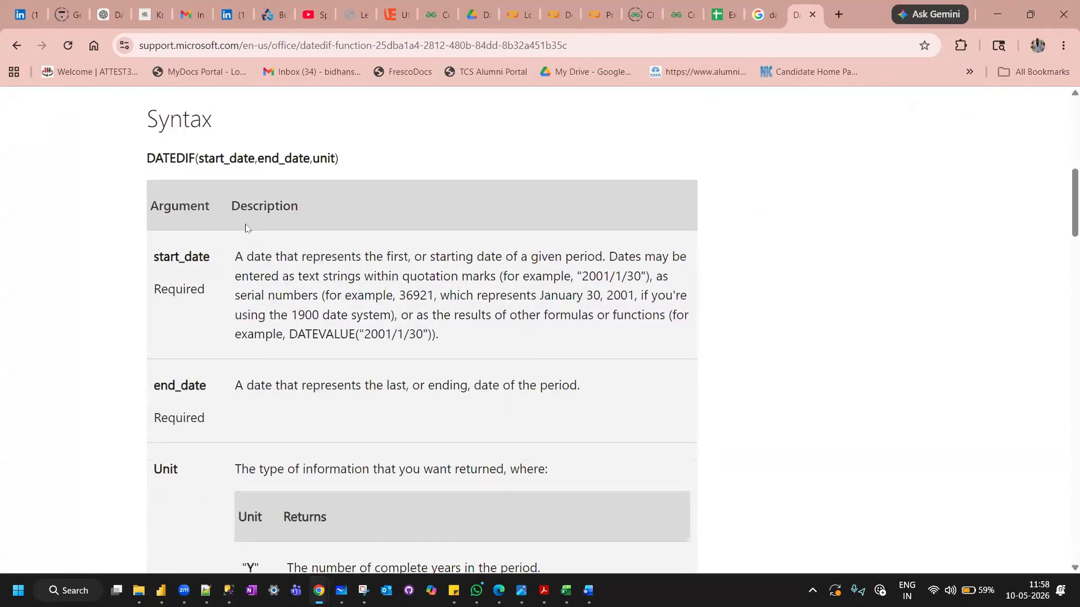
{"action": "scroll", "coordinate": [247, 228], "scroll_direction": "down", "scroll_amount": 1}
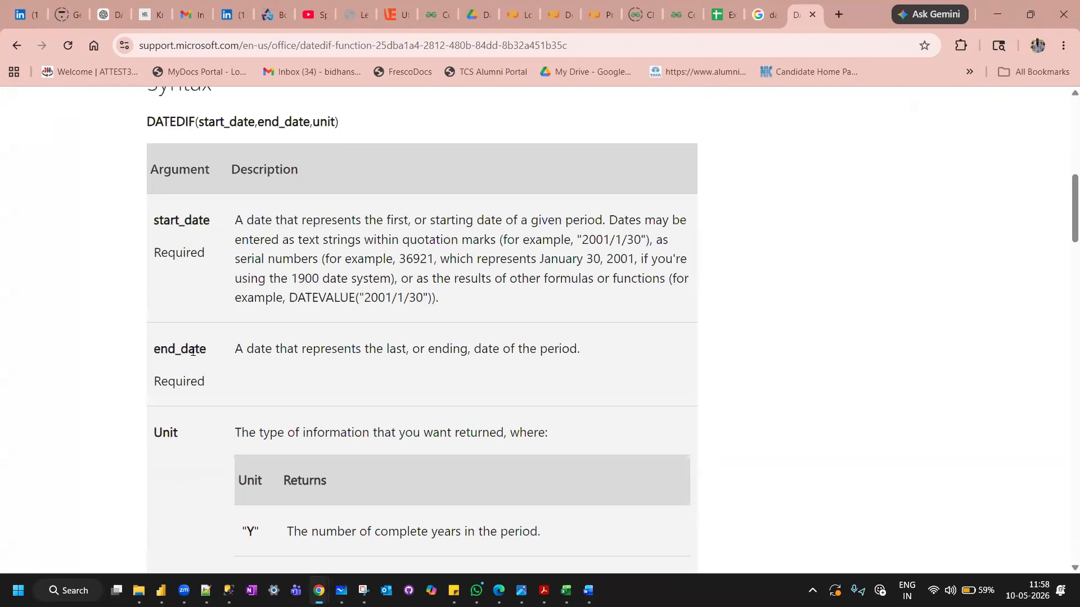
{"action": "scroll", "coordinate": [166, 287], "scroll_direction": "down", "scroll_amount": 3}
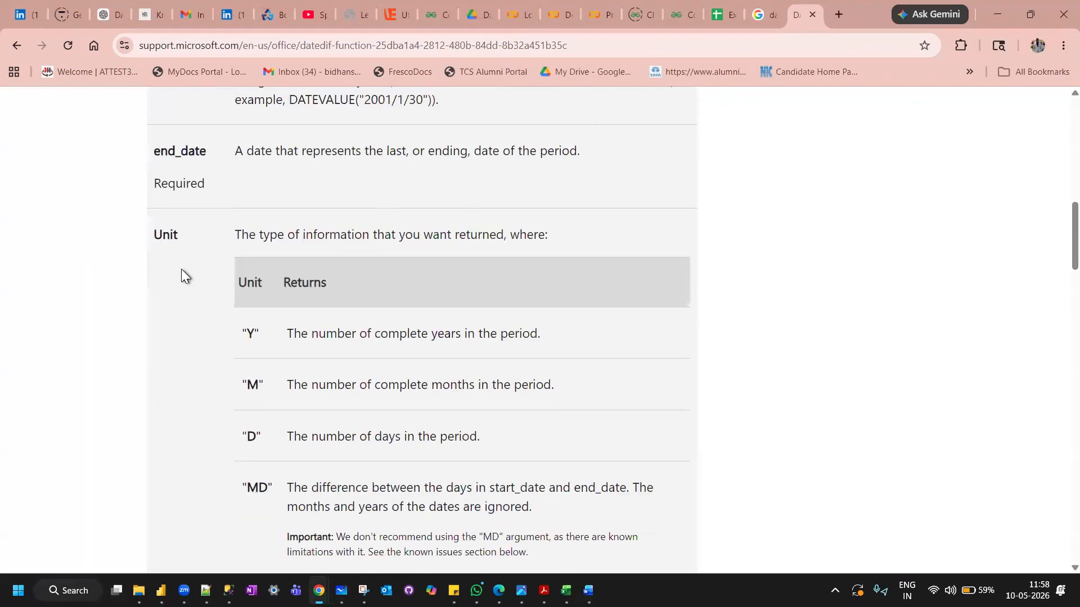
{"action": "scroll", "coordinate": [248, 246], "scroll_direction": "down", "scroll_amount": 1}
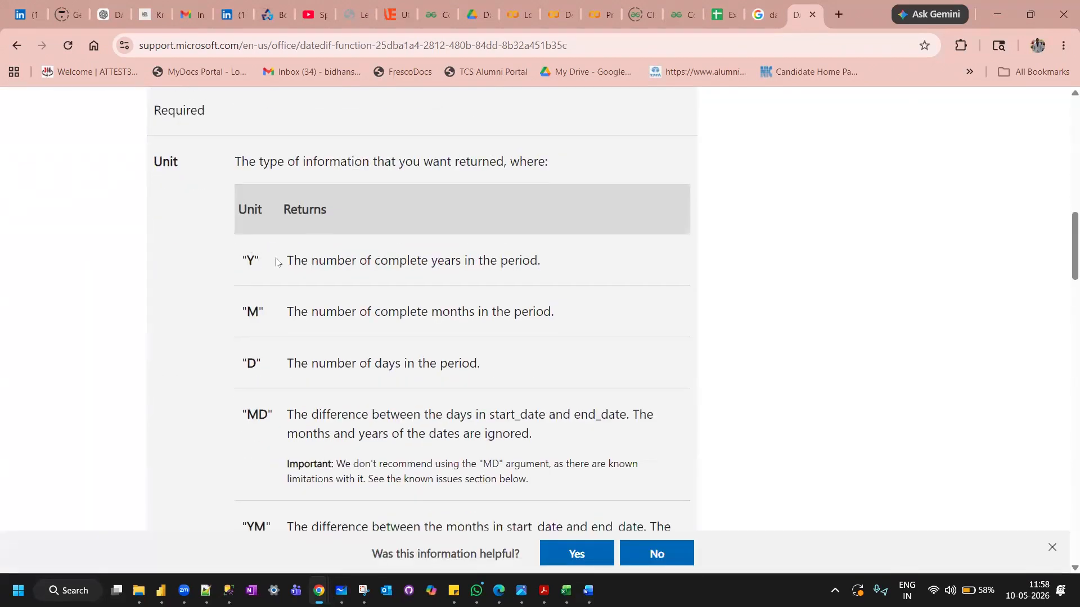
{"action": "scroll", "coordinate": [263, 294], "scroll_direction": "down", "scroll_amount": 1}
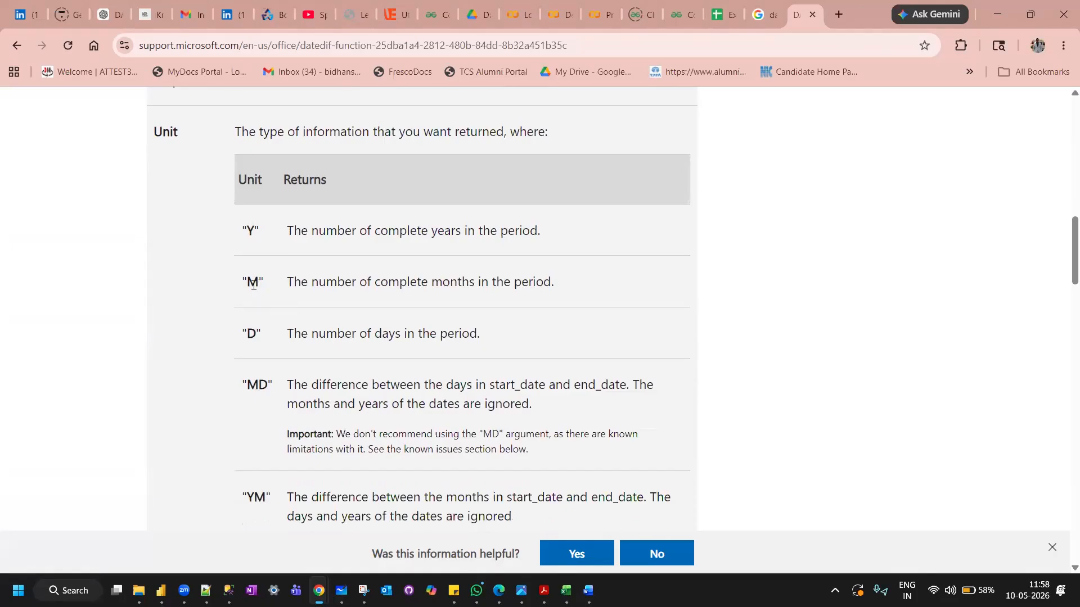
{"action": "scroll", "coordinate": [253, 284], "scroll_direction": "down", "scroll_amount": 1}
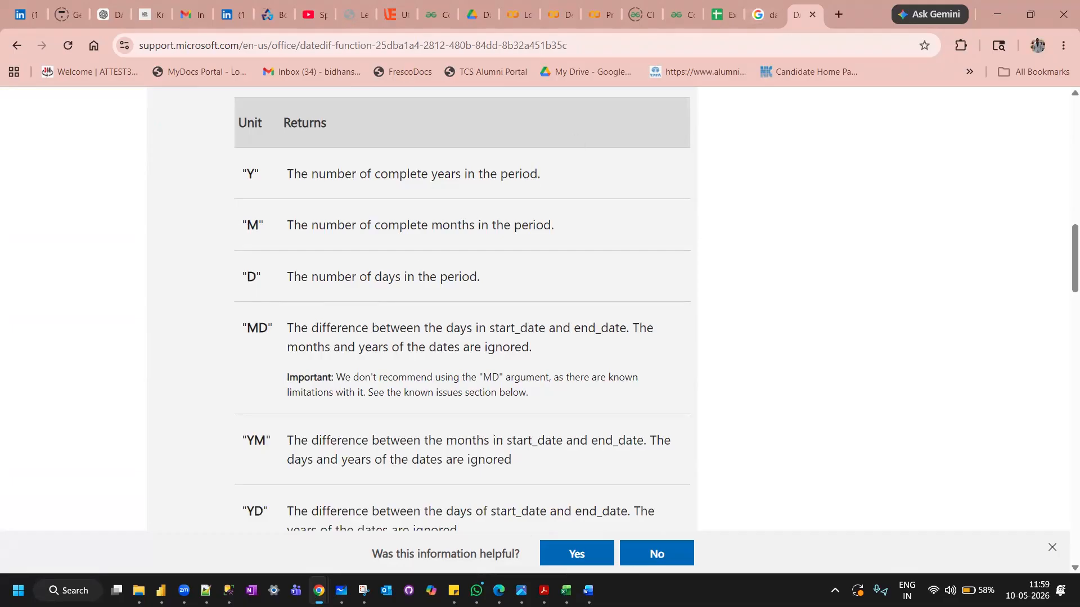
Switch back to the pivot table data workbook in Excel and complete the formula in cell I4 as =datedif(A4,C4,"D").
{"action": "mouse_move", "coordinate": [565, 590]}
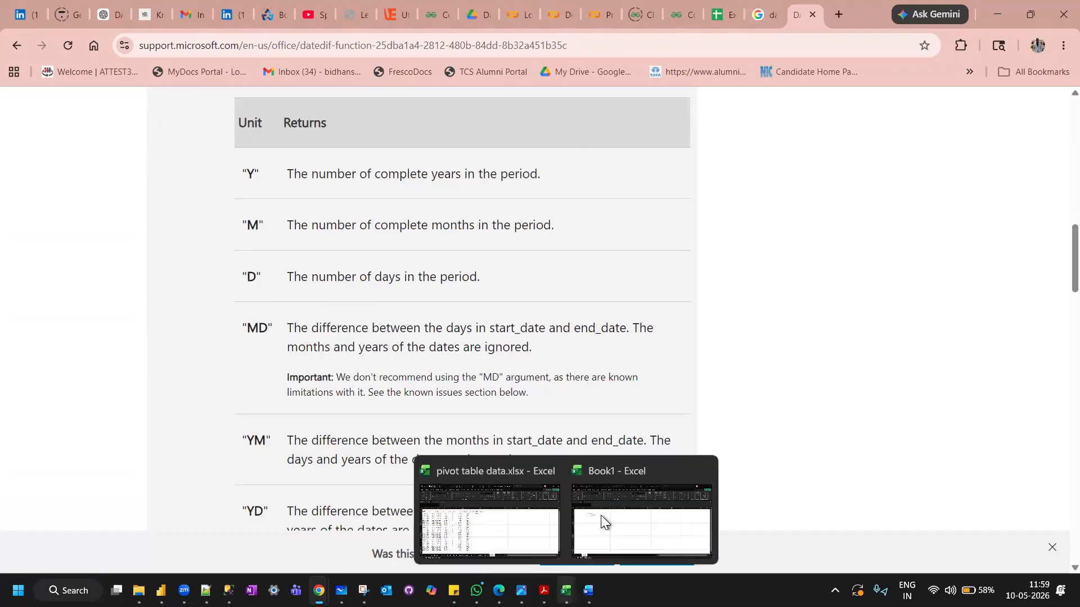
{"action": "left_click", "coordinate": [532, 507]}
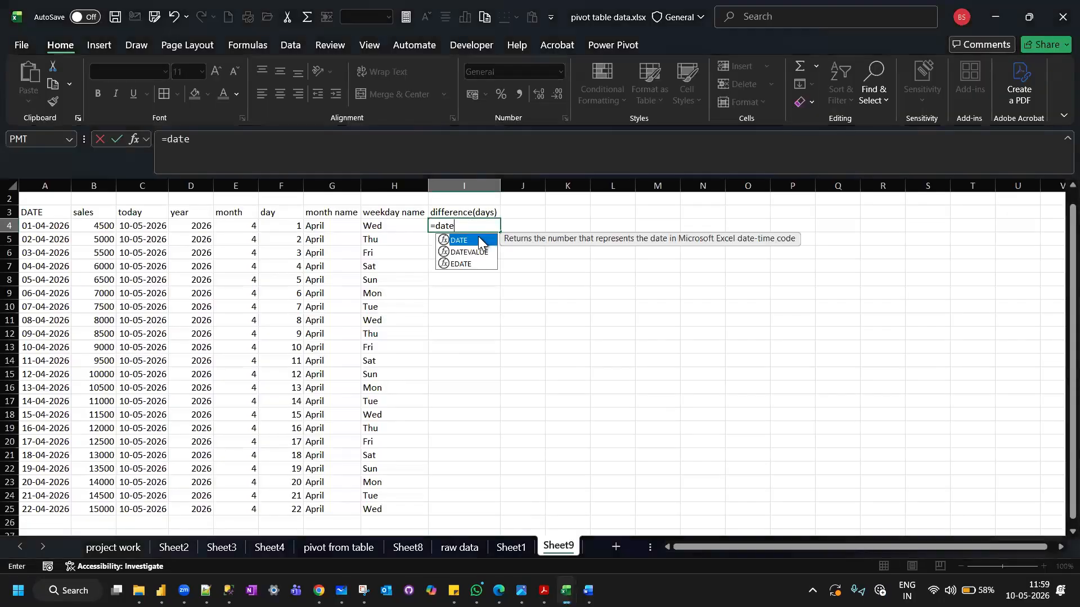
{"action": "type", "text": "dif"}
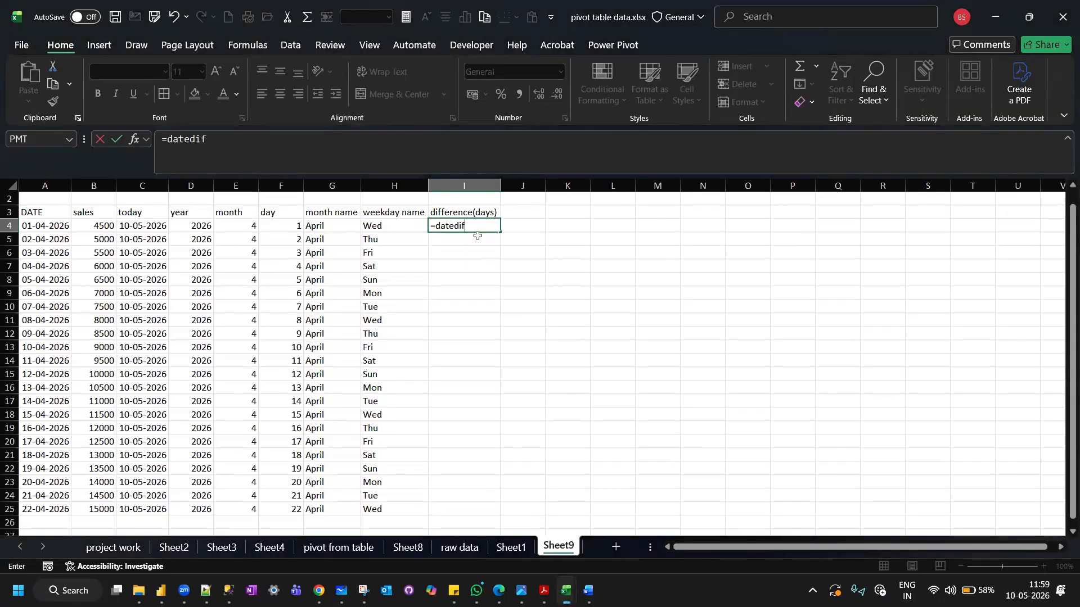
{"action": "type", "text": "("}
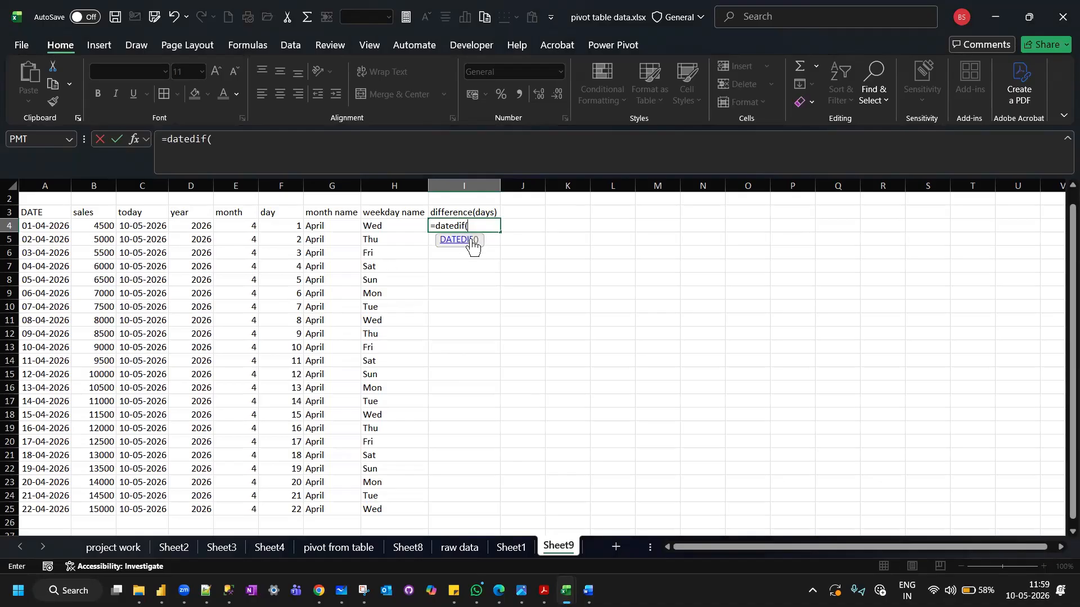
{"action": "left_click", "coordinate": [33, 225]}
{"action": "type", "text": ","}
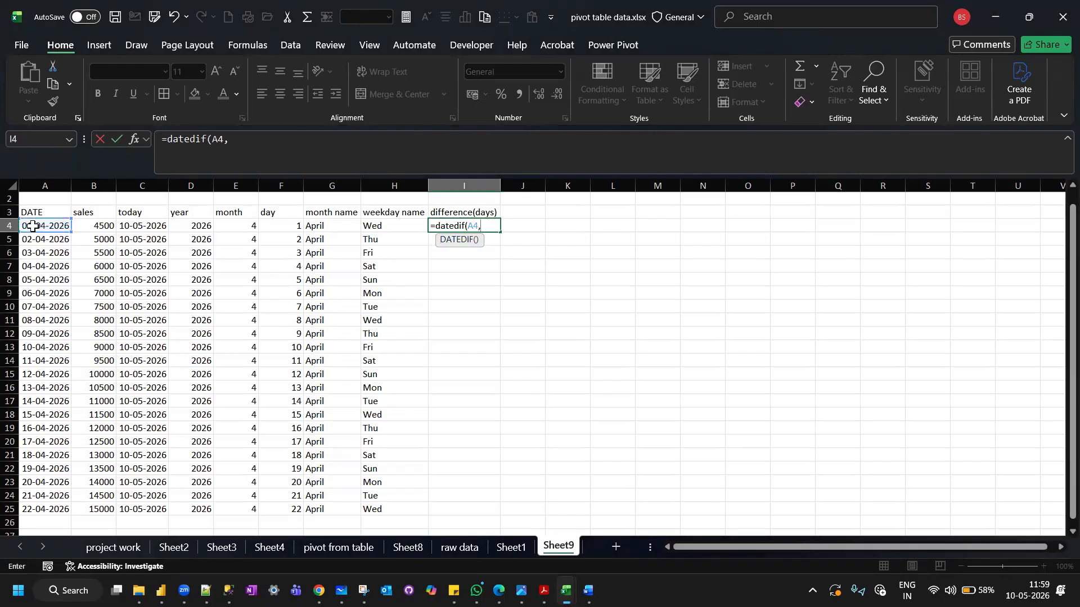
{"action": "left_click", "coordinate": [149, 226]}
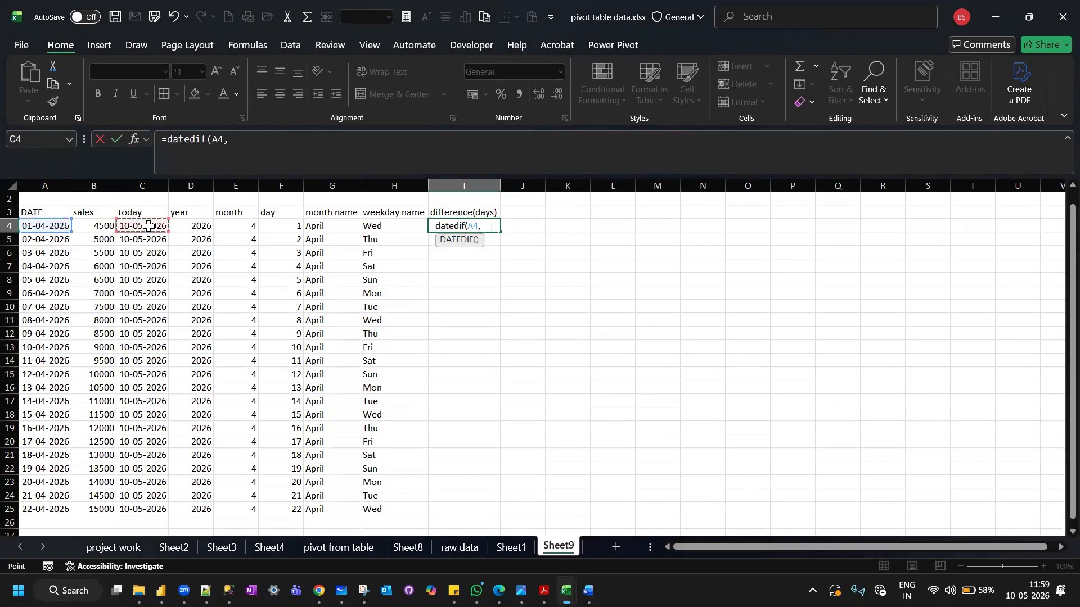
{"action": "type", "text": ",\""}
{"action": "key", "text": "Caps_Lock"}
{"action": "type", "text": "D\")"}
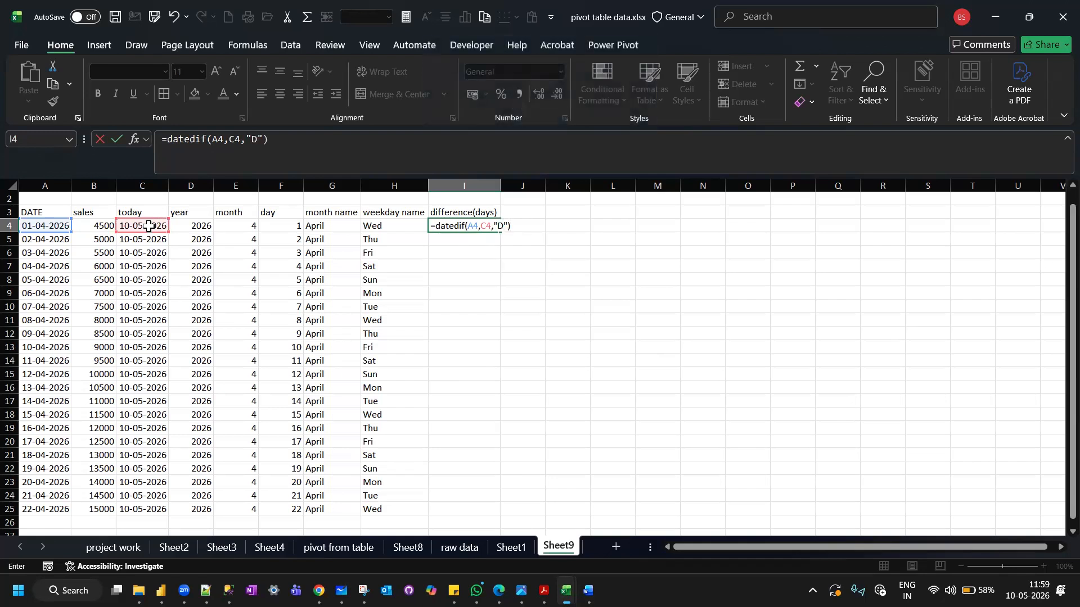
{"action": "key", "text": "Return"}
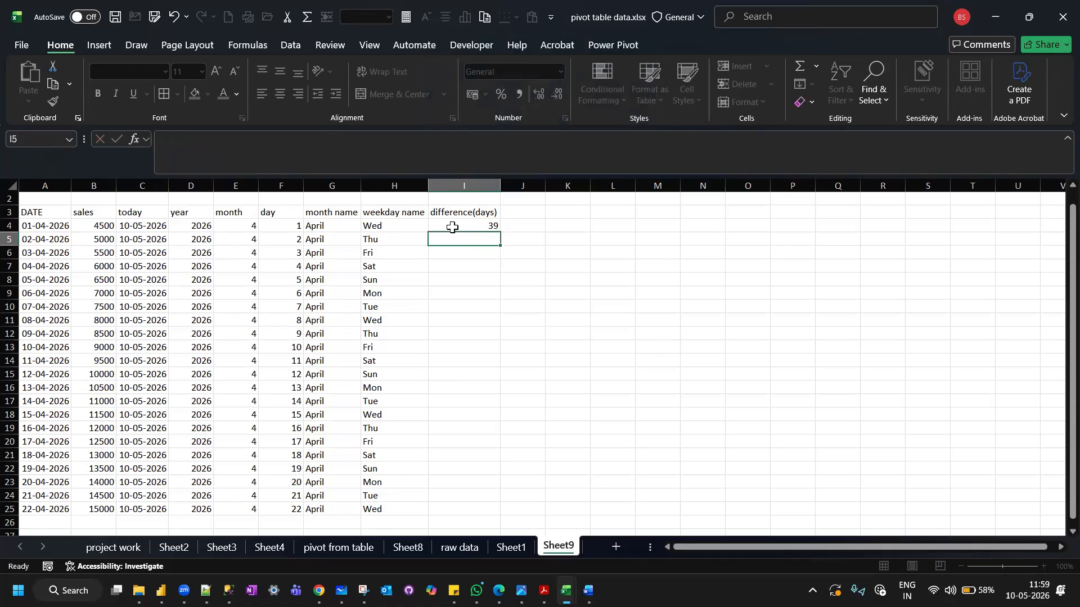
Check the two source dates in row 4, fill the I4 formula down to I25, and select cell J3.
{"action": "left_click", "coordinate": [453, 227]}
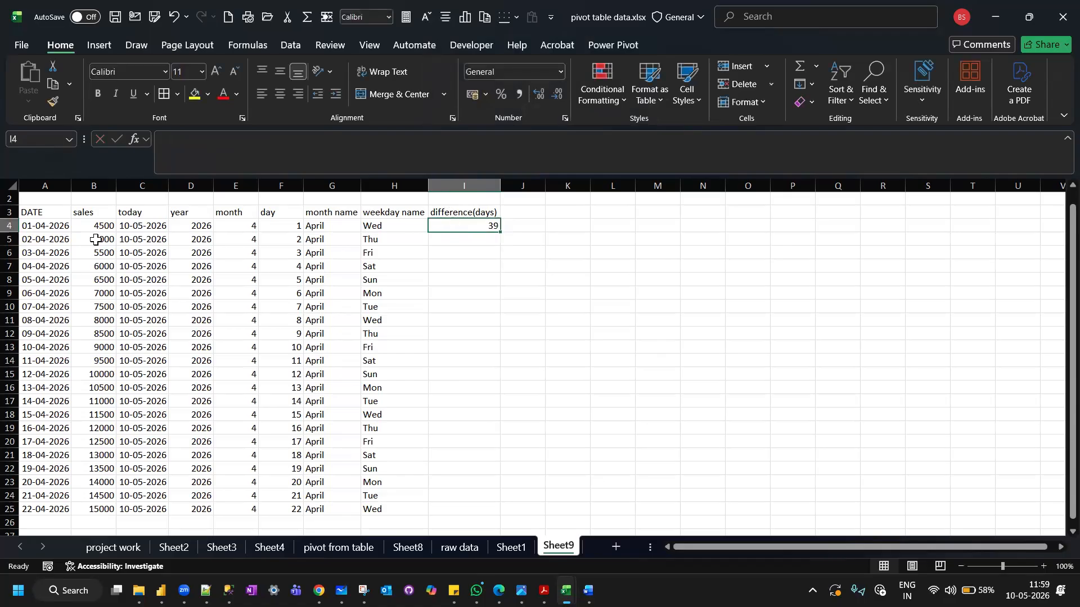
{"action": "left_click", "coordinate": [55, 228]}
{"action": "left_click", "coordinate": [147, 224]}
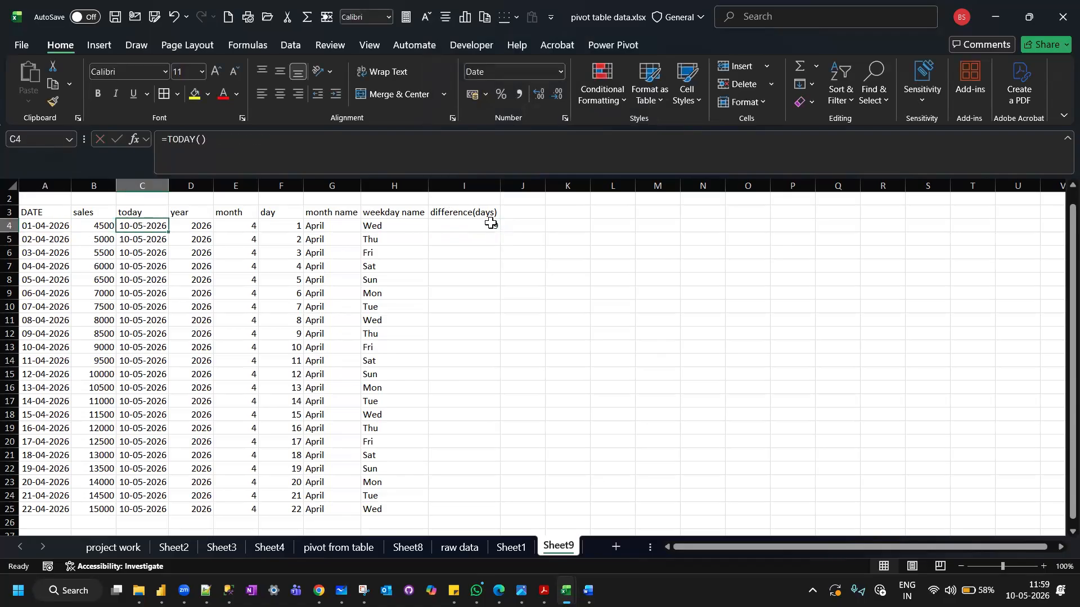
{"action": "left_click", "coordinate": [491, 224]}
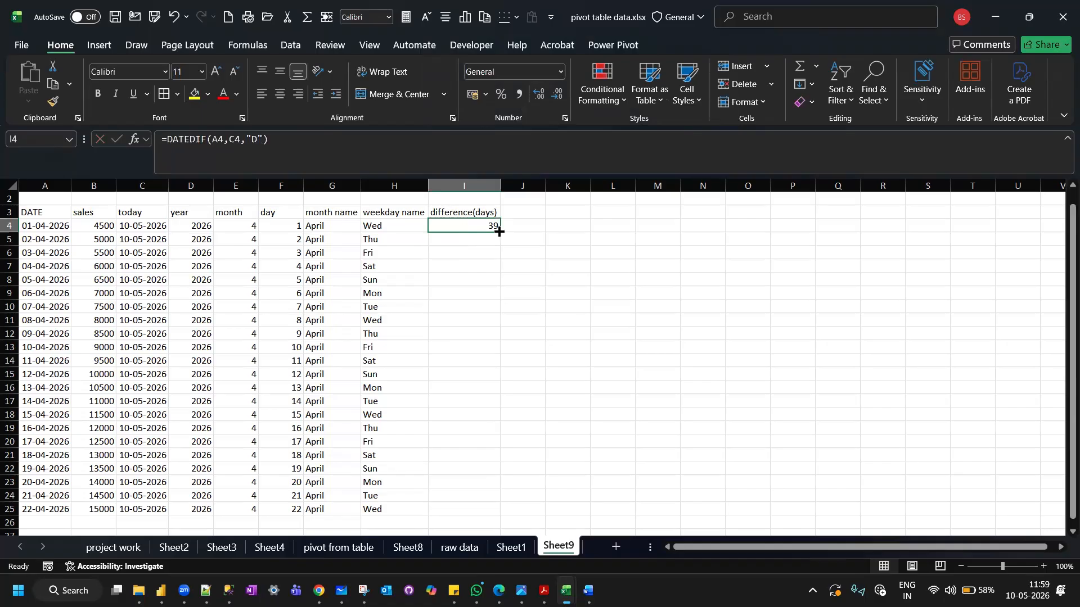
{"action": "double_click", "coordinate": [499, 232]}
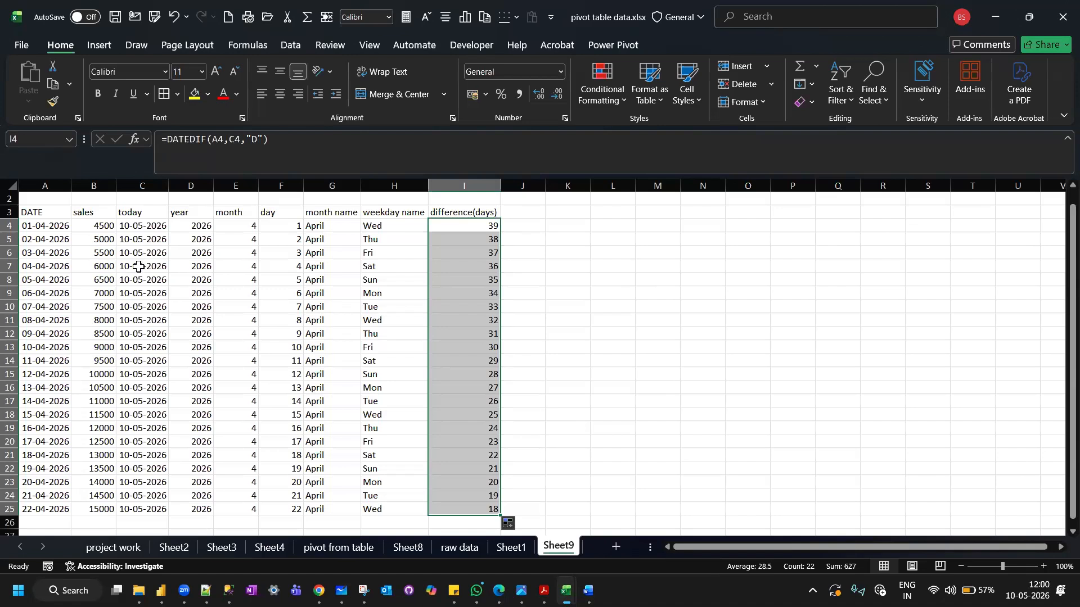
{"action": "left_click", "coordinate": [514, 214]}
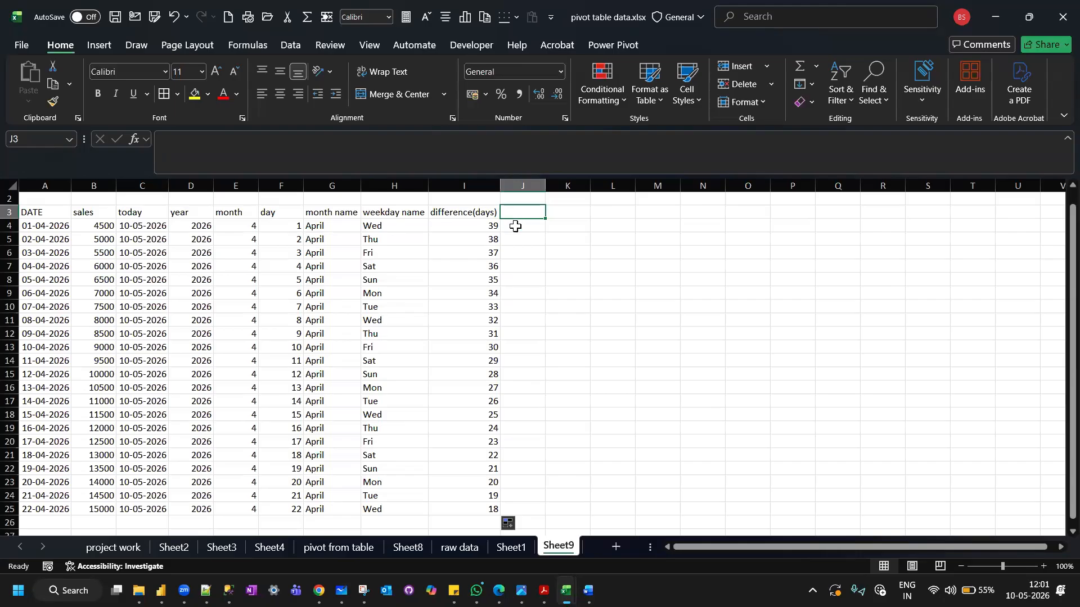
Enter =DATEDIF(A4,C4,"M") in cell J4 and fill the formula down to J25.
{"action": "left_click", "coordinate": [515, 226]}
{"action": "type", "text": "="}
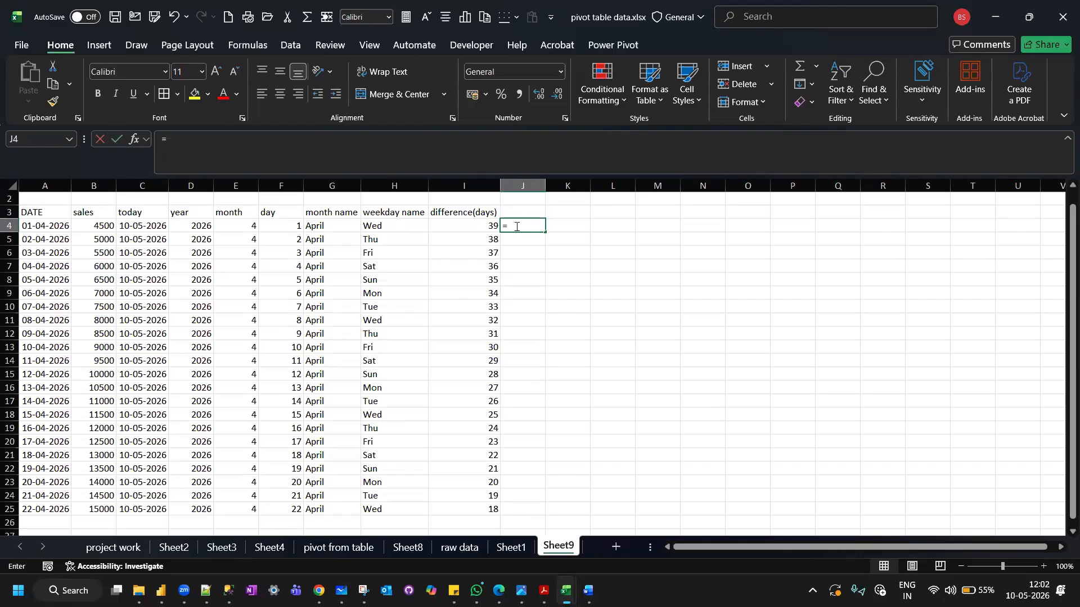
{"action": "type", "text": "DATEDIF"}
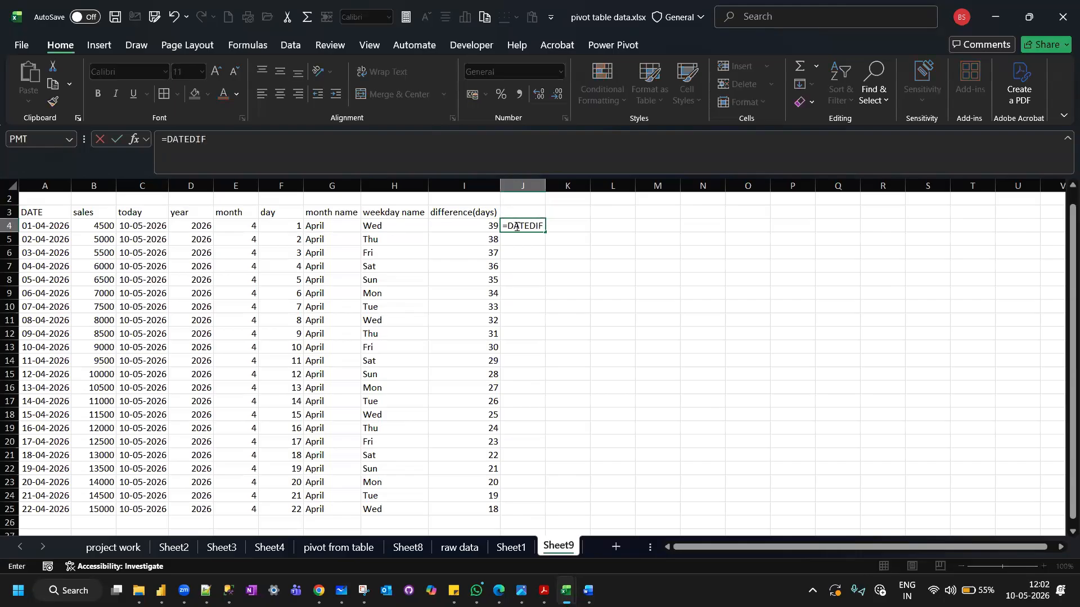
{"action": "type", "text": "("}
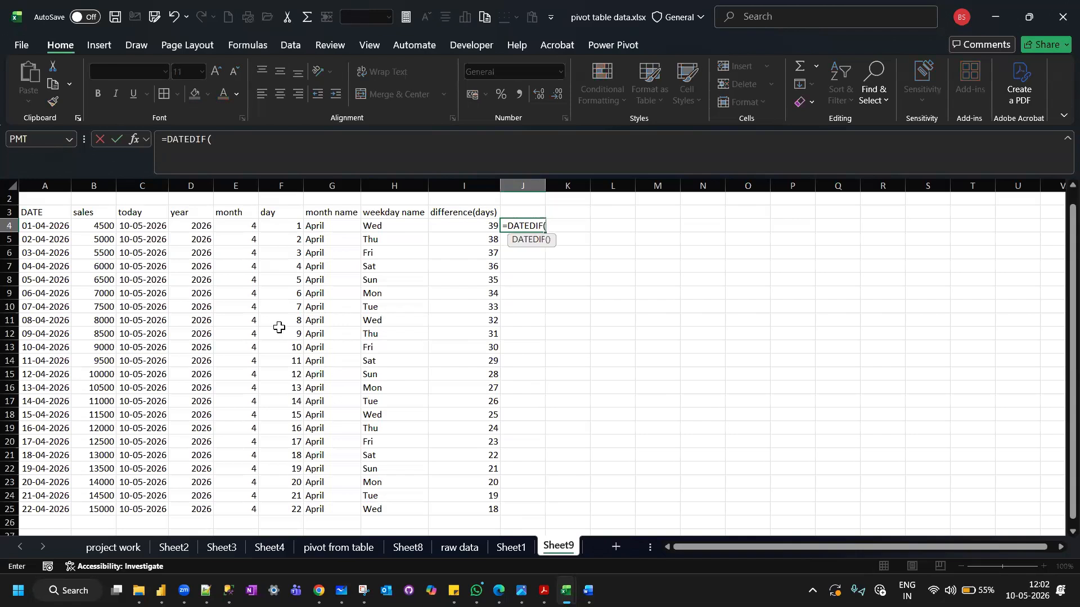
{"action": "left_click", "coordinate": [34, 225]}
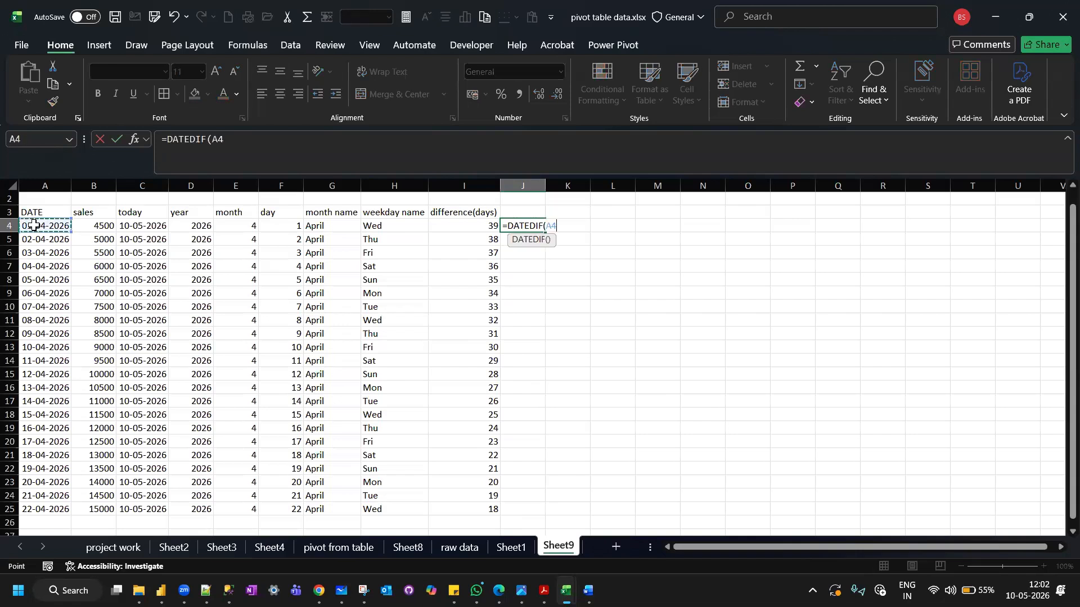
{"action": "type", "text": ","}
{"action": "left_click", "coordinate": [149, 227]}
{"action": "type", "text": ",\"M\")"}
{"action": "key", "text": "Return"}
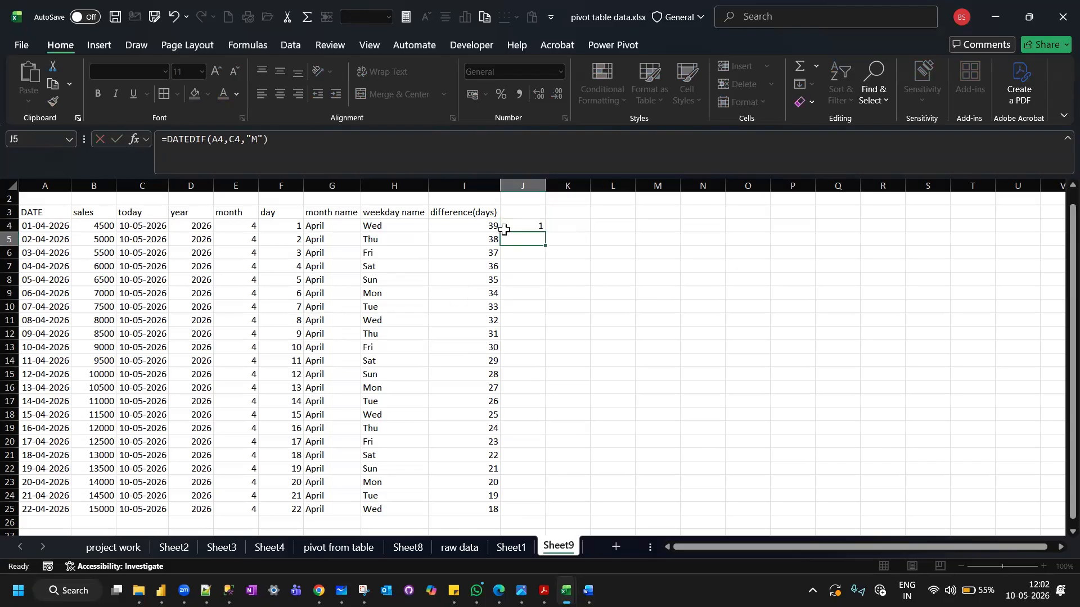
{"action": "left_click", "coordinate": [515, 225]}
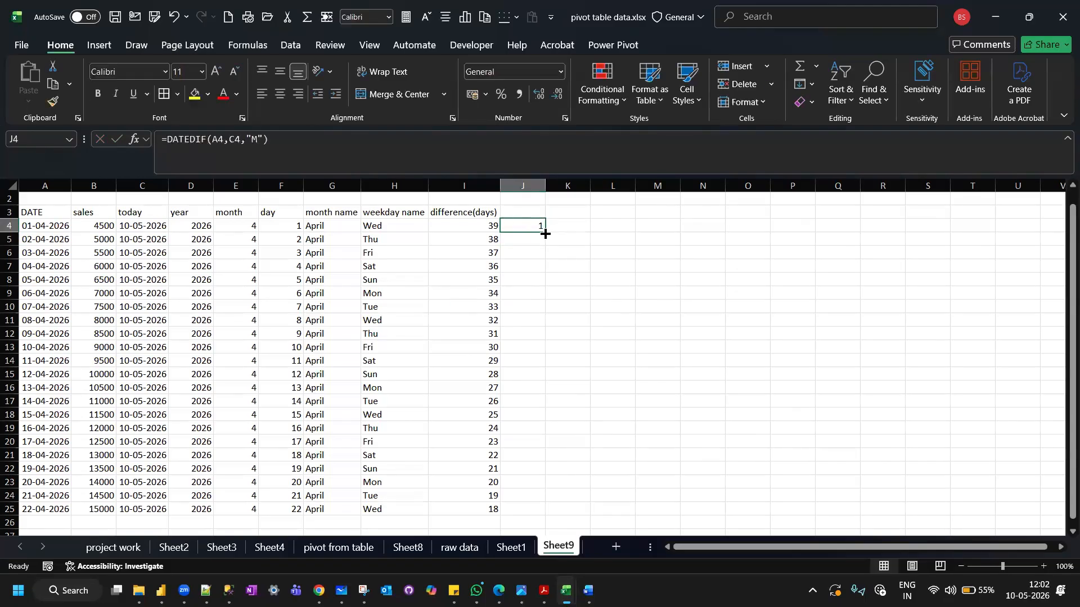
{"action": "double_click", "coordinate": [545, 233]}
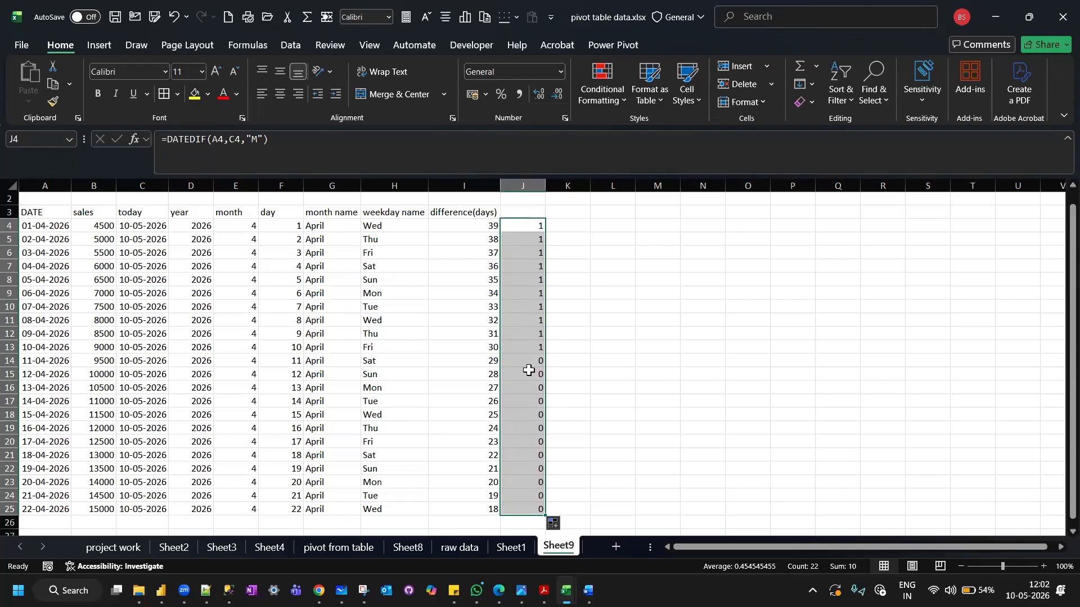
Enter the header DIFFERENCE(M) in cell J3 and auto-fit the width of column J.
{"action": "left_click", "coordinate": [514, 211]}
{"action": "type", "text": "D"}
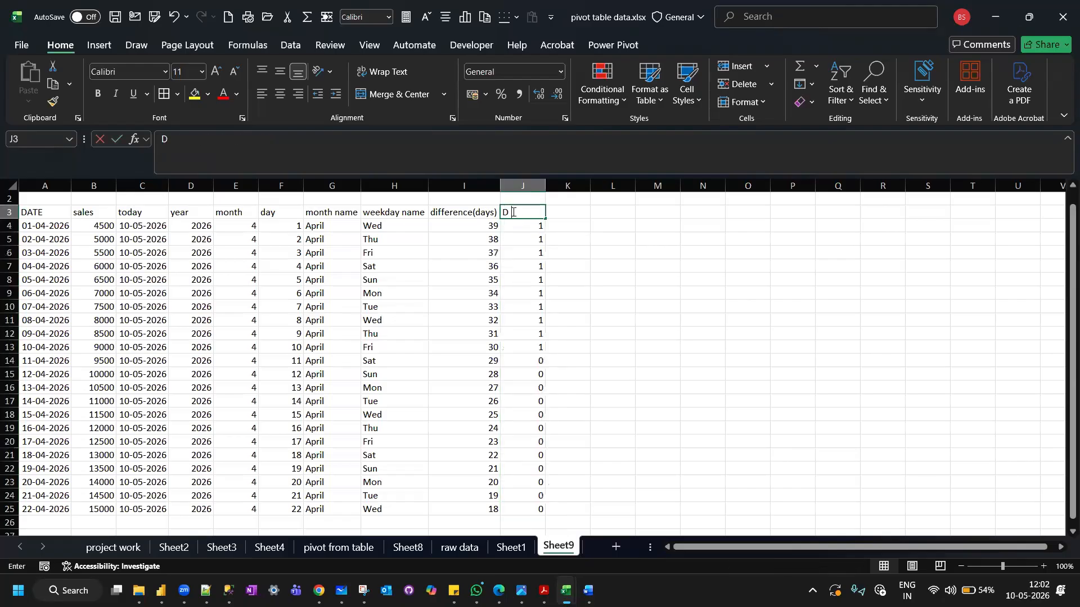
{"action": "type", "text": "IFFERENCE(M)"}
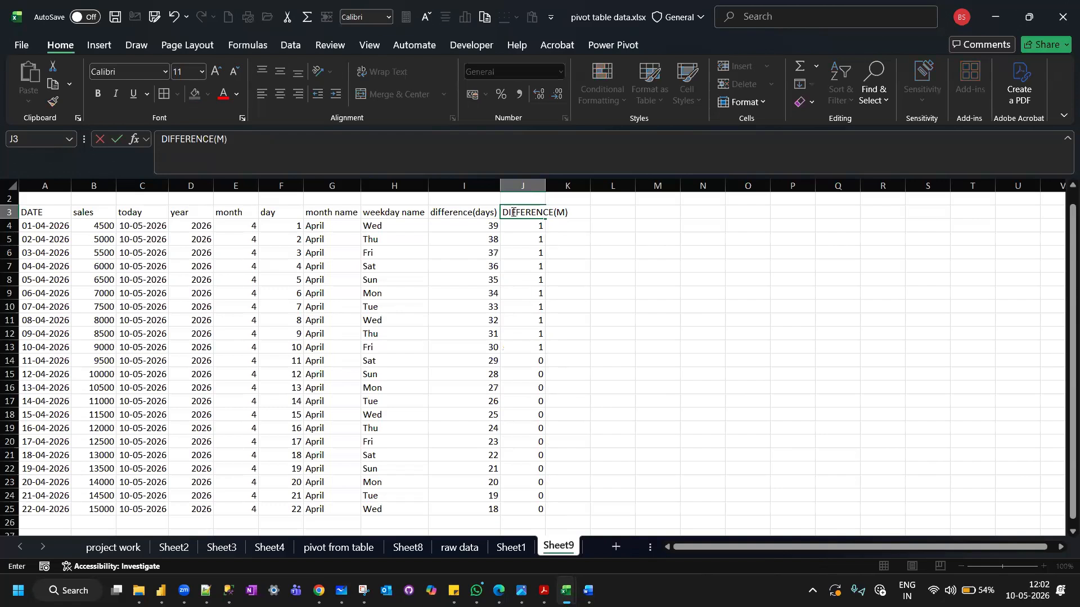
{"action": "key", "text": "Return"}
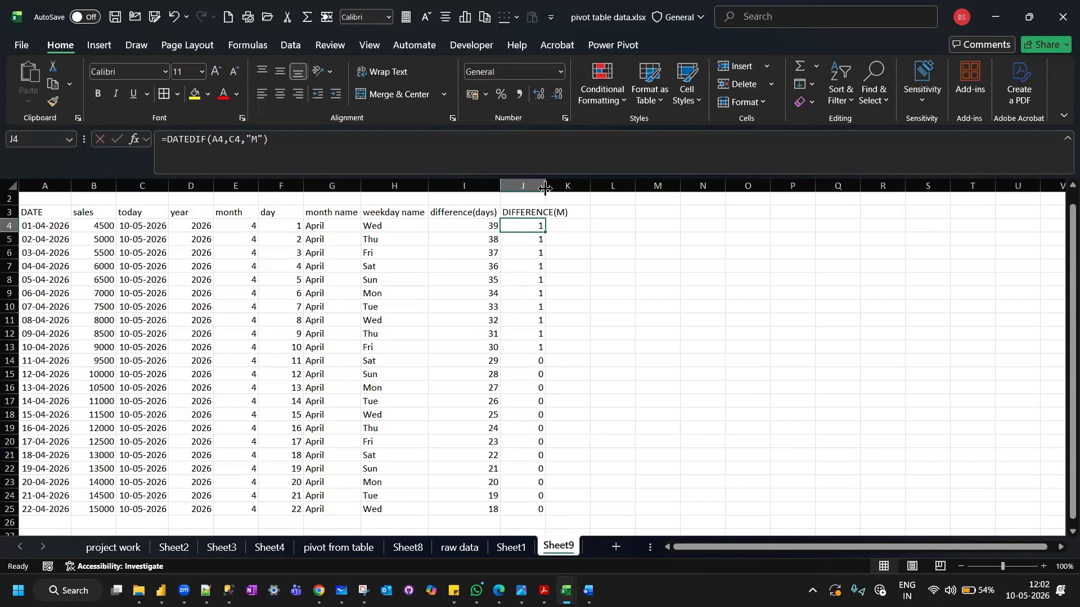
{"action": "double_click", "coordinate": [545, 188]}
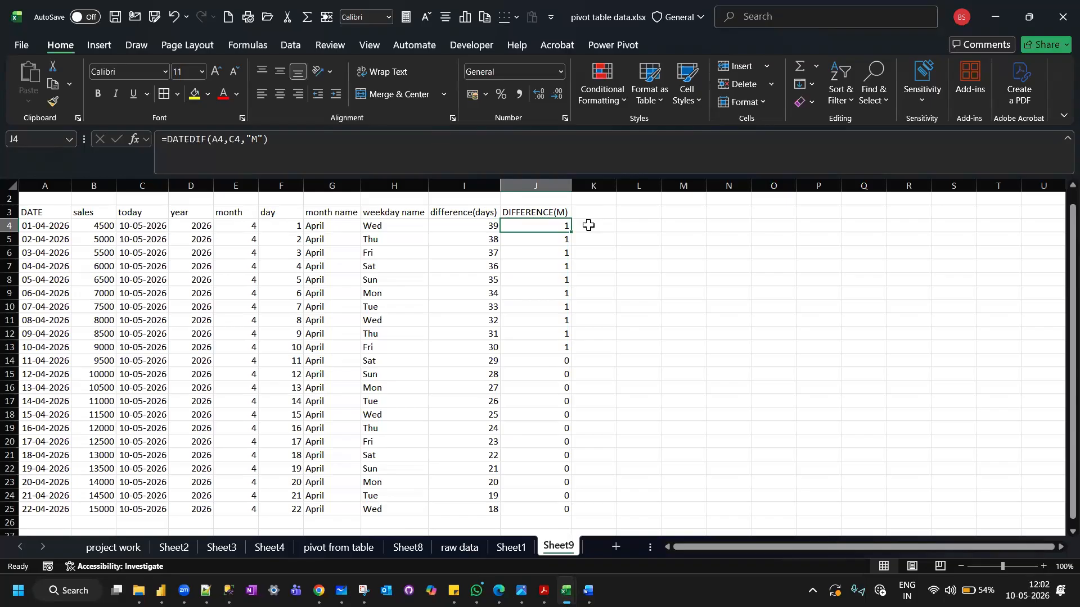
Enter =I4/30 in cell K4 to convert the day difference into months, and fill it down to K25.
{"action": "left_click", "coordinate": [589, 226]}
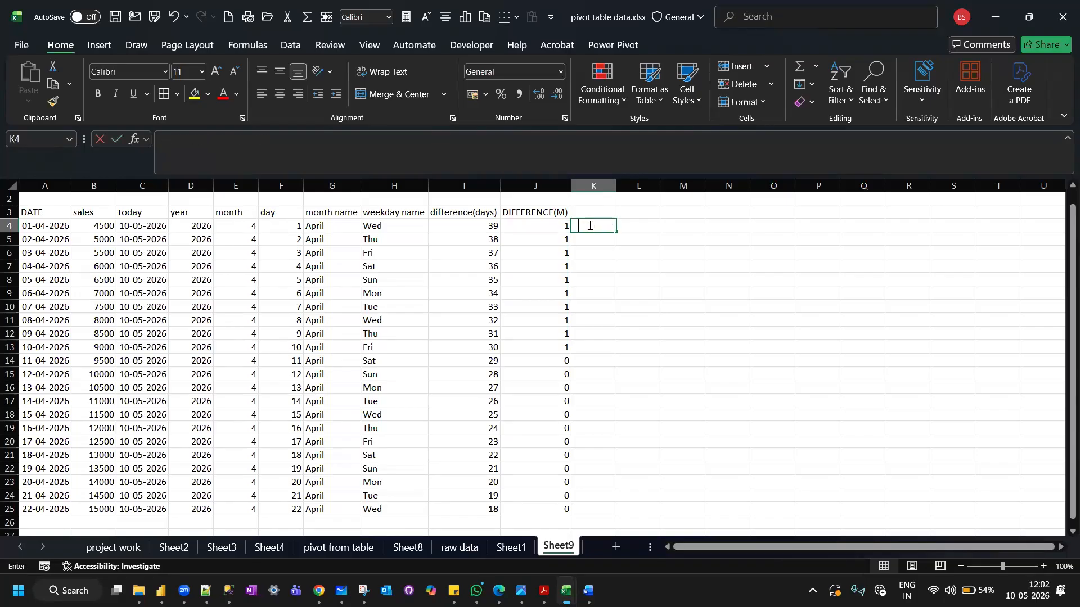
{"action": "type", "text": "="}
{"action": "left_click", "coordinate": [479, 223]}
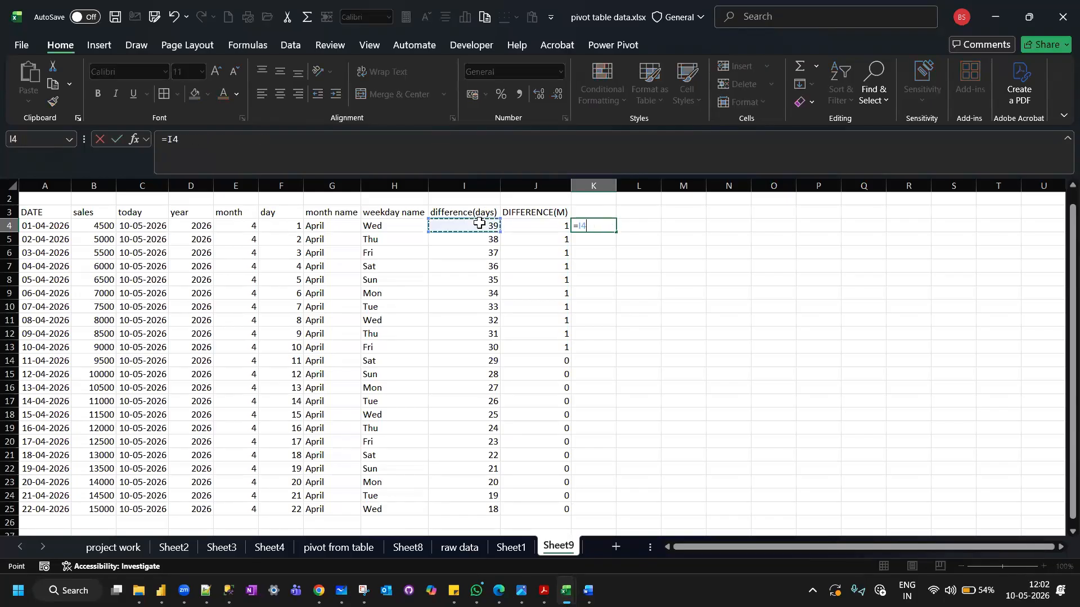
{"action": "type", "text": "/30"}
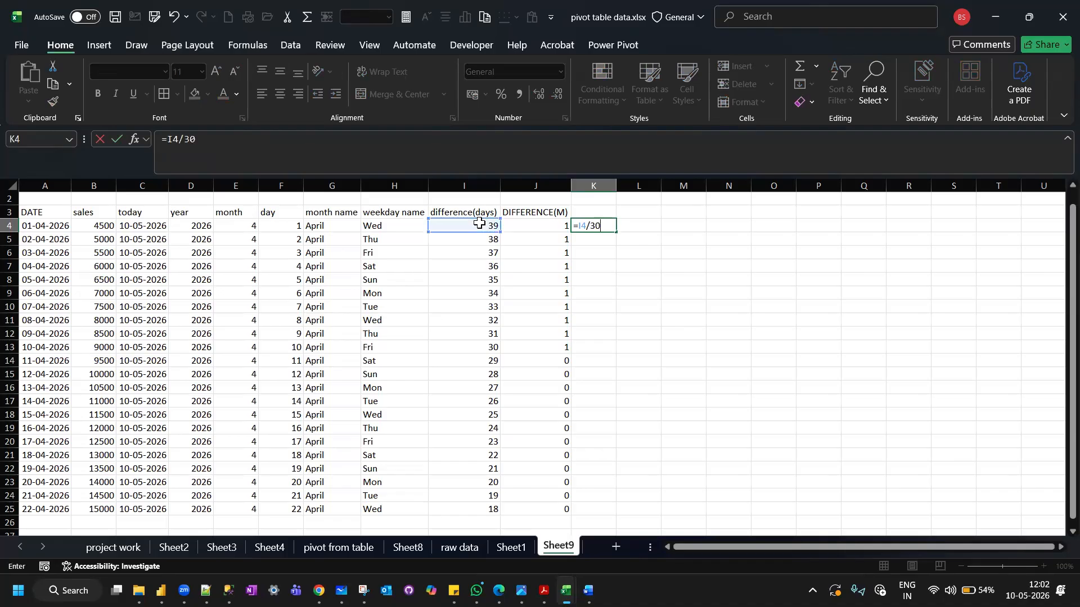
{"action": "key", "text": "Return"}
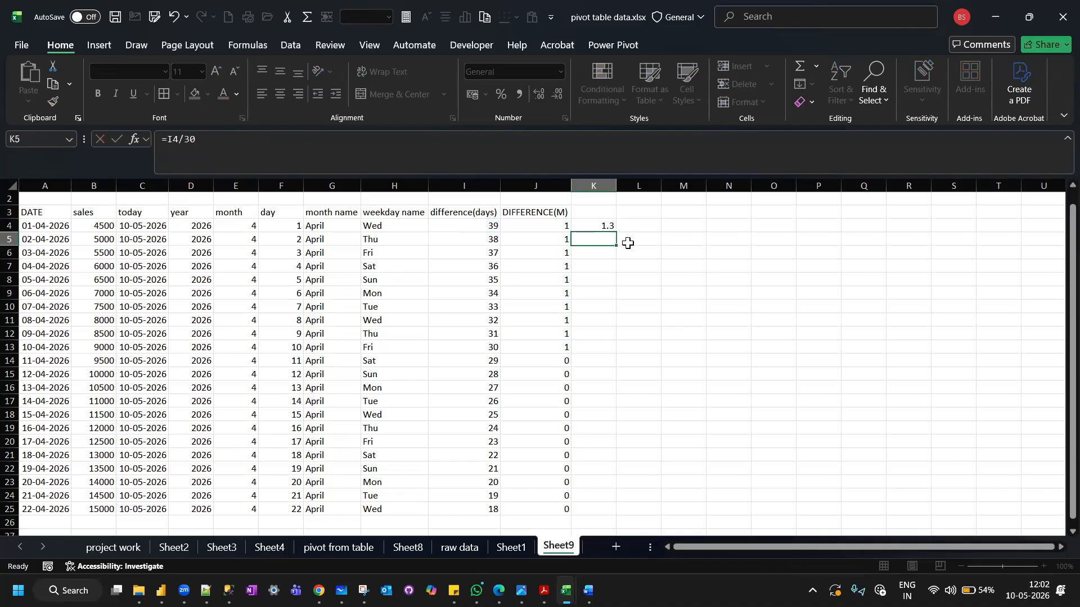
{"action": "left_click", "coordinate": [595, 225]}
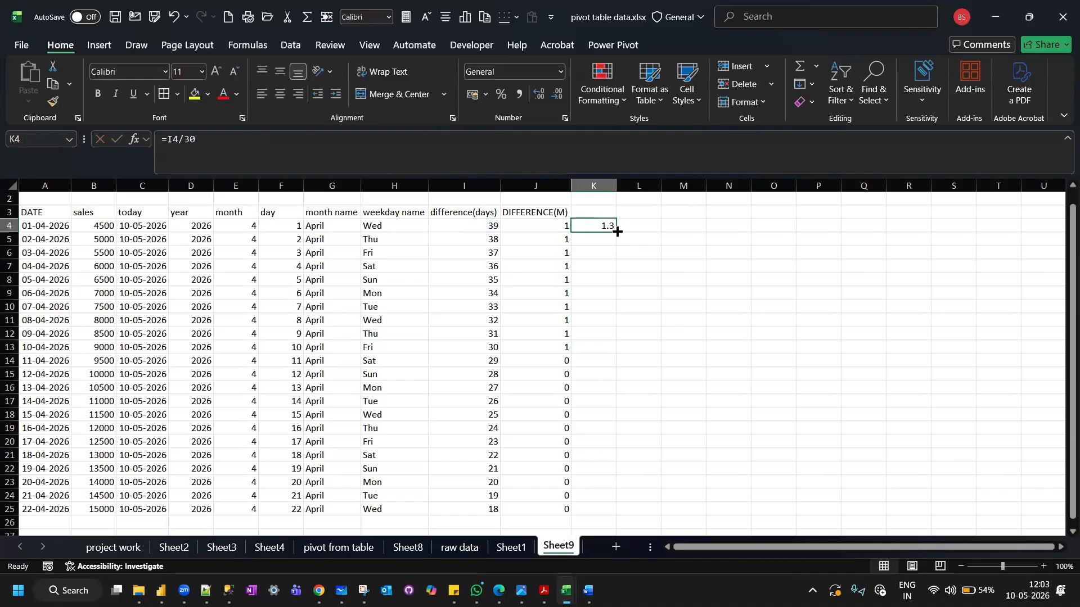
{"action": "double_click", "coordinate": [617, 232]}
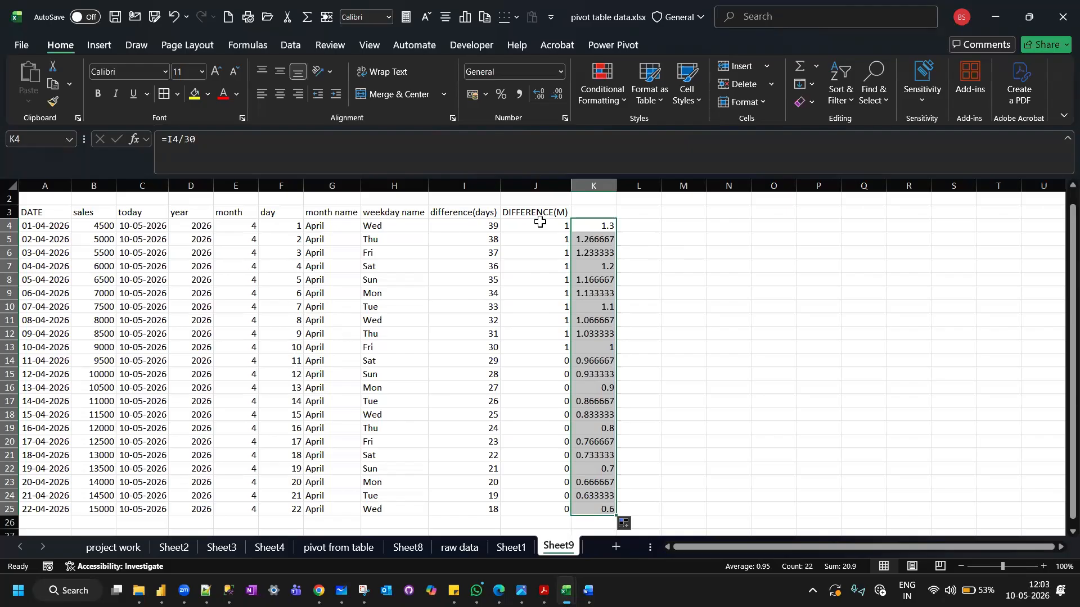
Enter the header ENDOFMONTH in cell L3.
{"action": "left_click", "coordinate": [637, 214]}
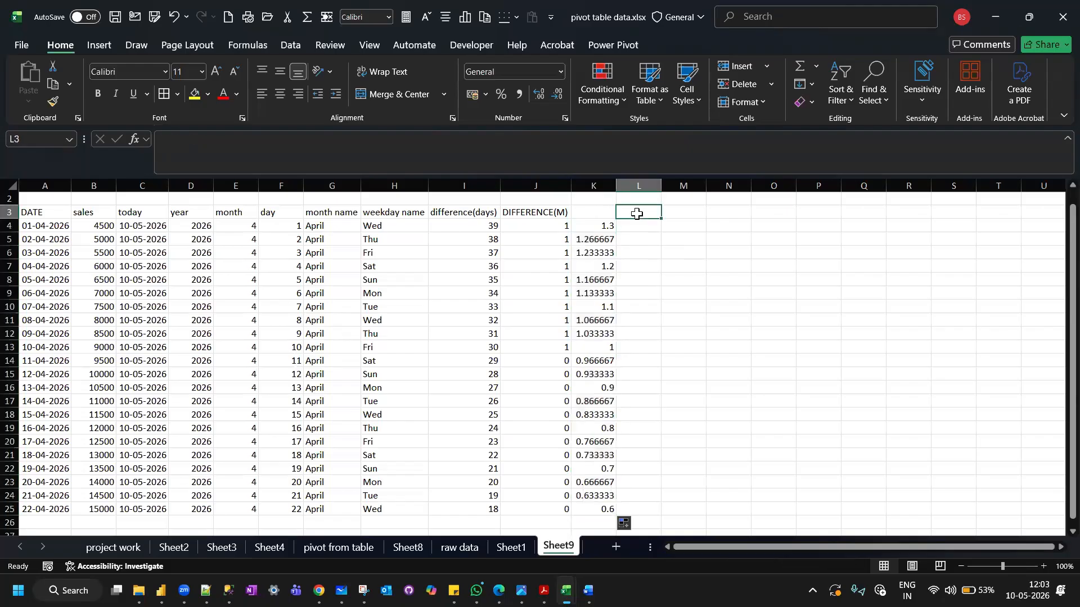
{"action": "type", "text": "E"}
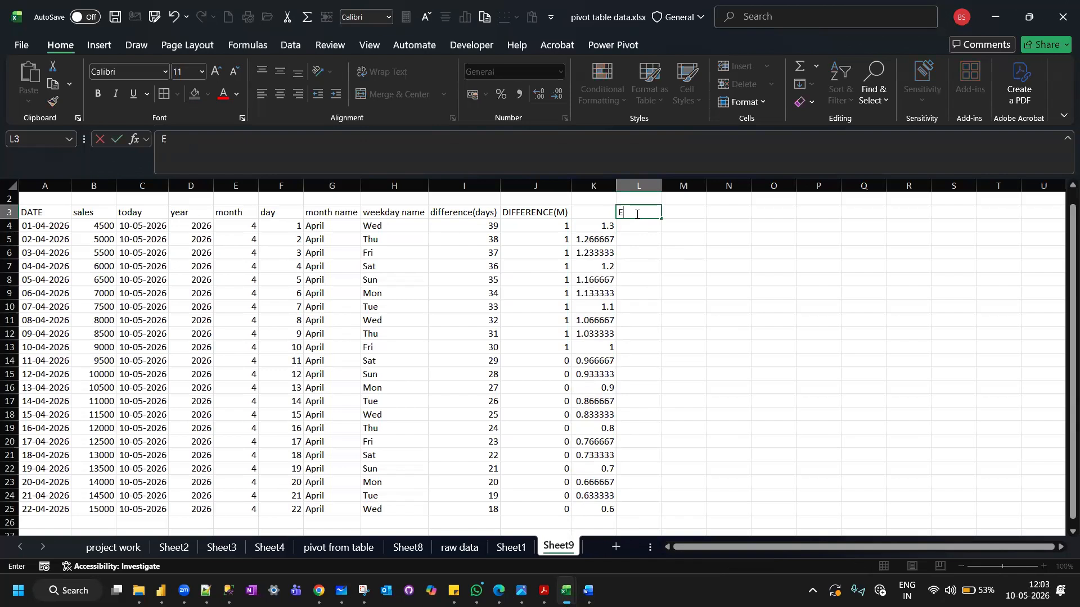
{"action": "type", "text": "NDOFMONTH"}
{"action": "key", "text": "ctrl+Return"}
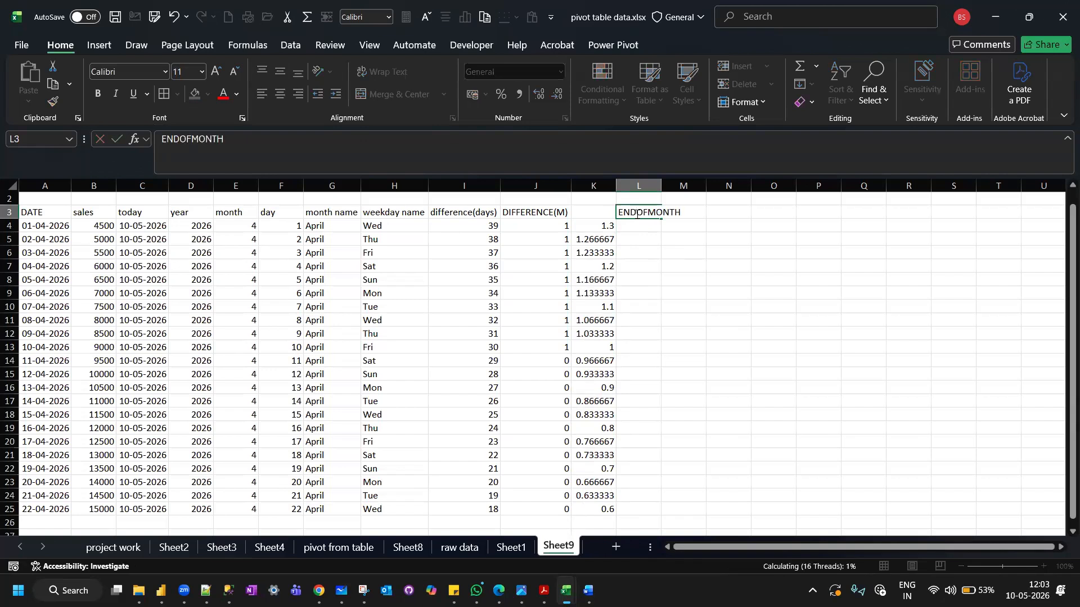
Enter the formula =EOMONTH(A4,0) in cell L4, supplying both the start date and the months argument.
{"action": "key", "text": "Down"}
{"action": "type", "text": "=EO"}
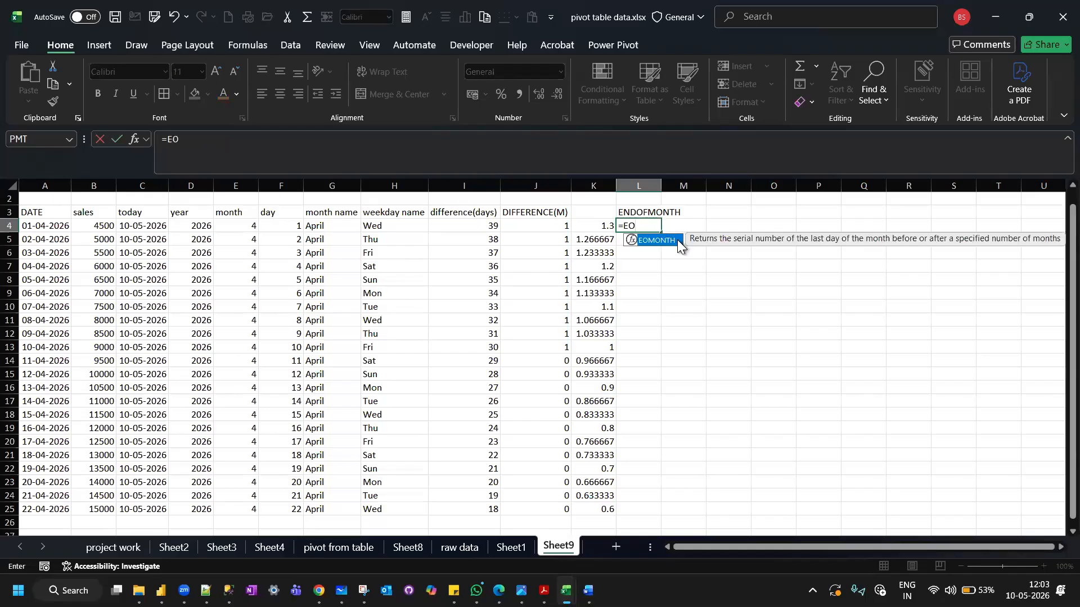
{"action": "double_click", "coordinate": [669, 241]}
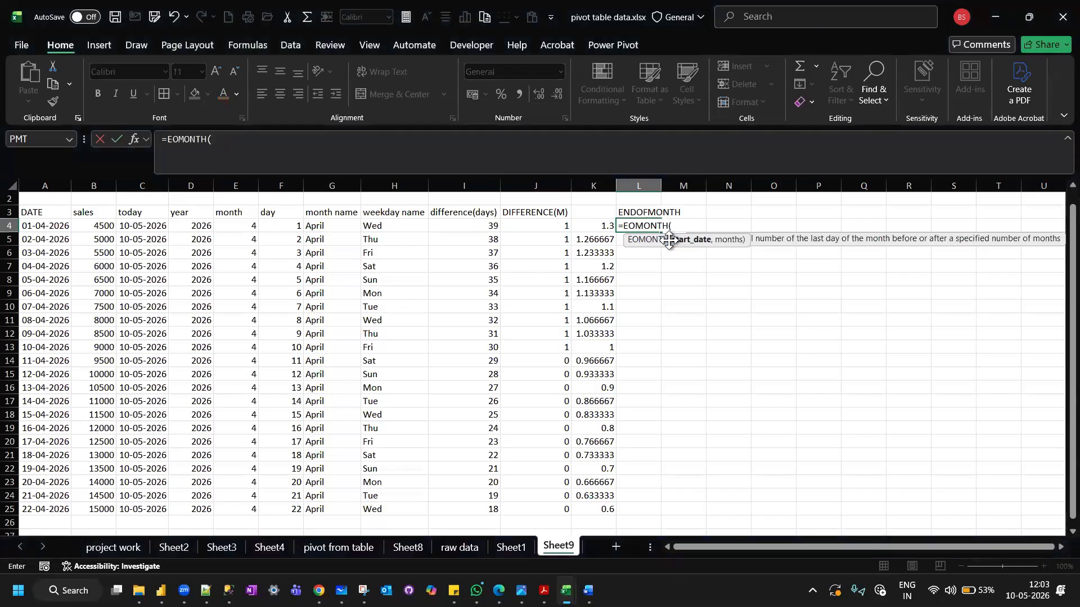
{"action": "left_click", "coordinate": [46, 227]}
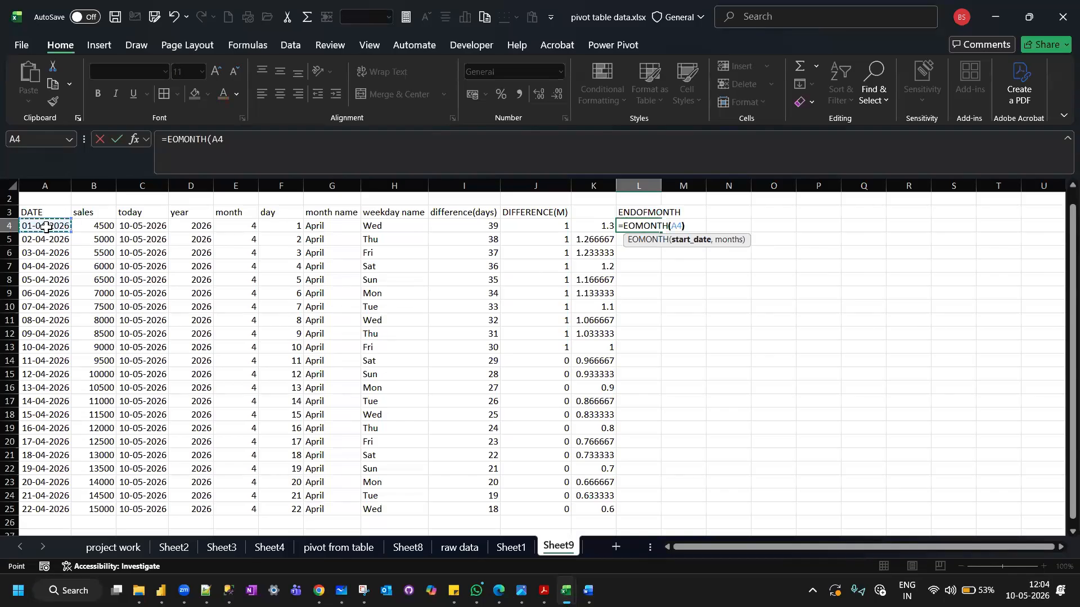
{"action": "type", "text": ")"}
{"action": "key", "text": "Return"}
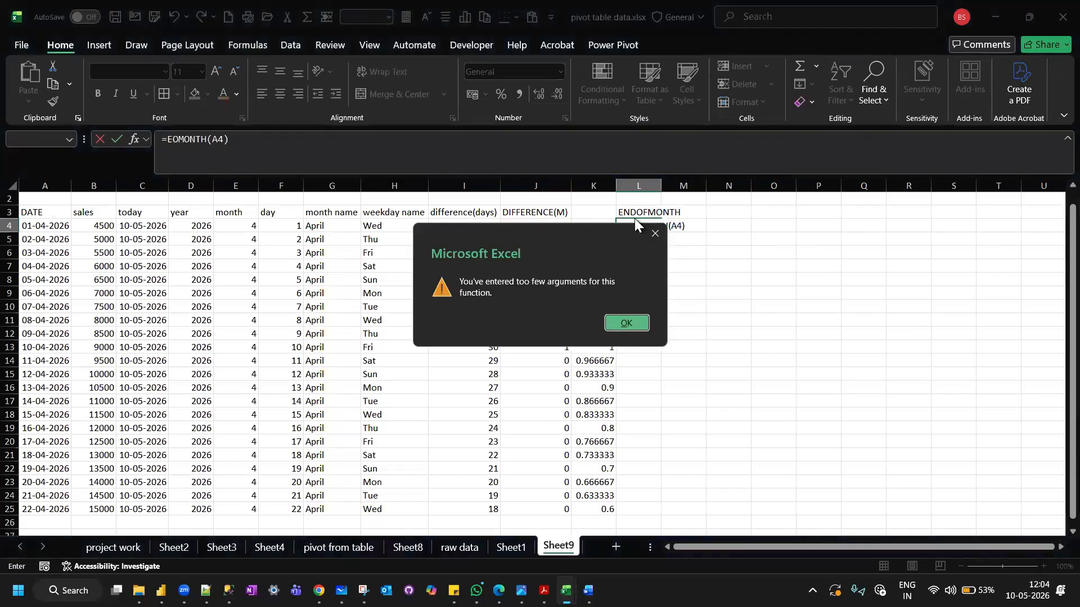
{"action": "left_click", "coordinate": [657, 235]}
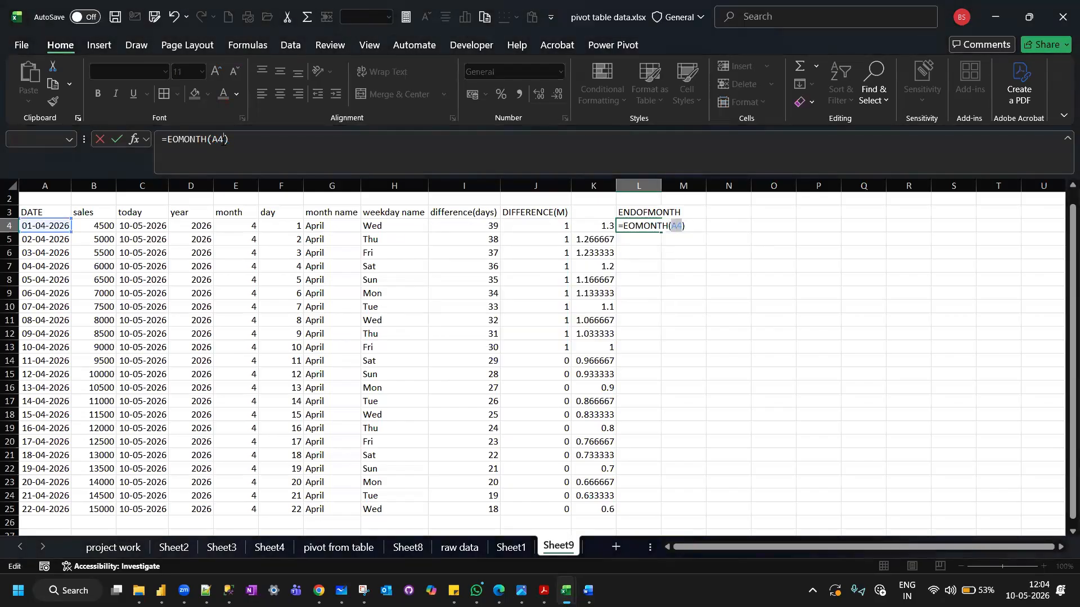
{"action": "left_click", "coordinate": [224, 141]}
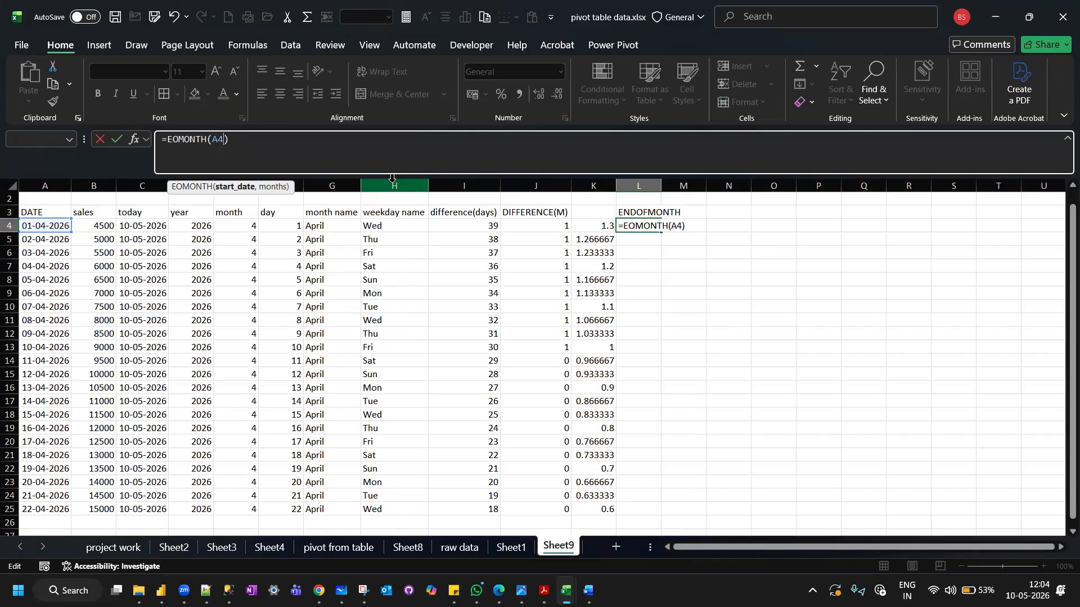
{"action": "type", "text": ",0"}
{"action": "key", "text": "Return"}
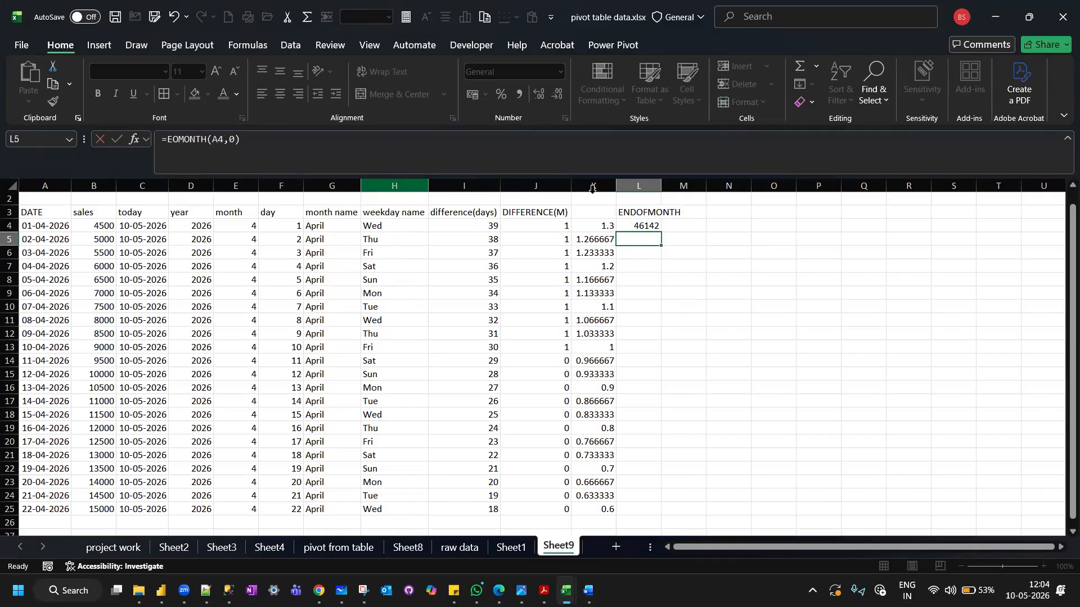
Fill the L4 formula down to L25 and format the results as Short Date in an auto-fitted column L.
{"action": "left_click", "coordinate": [630, 227]}
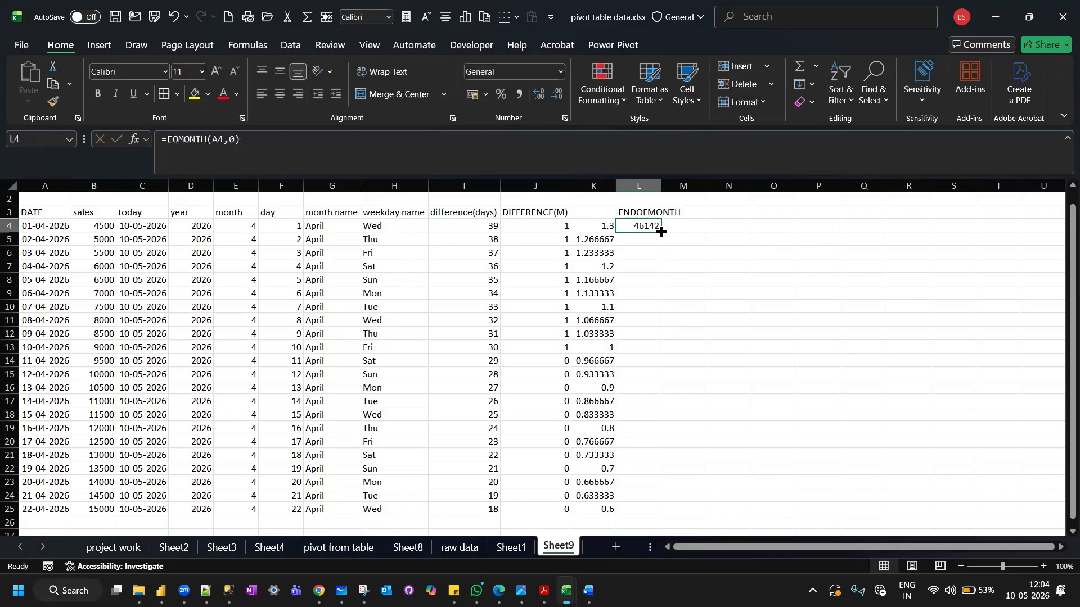
{"action": "double_click", "coordinate": [661, 231]}
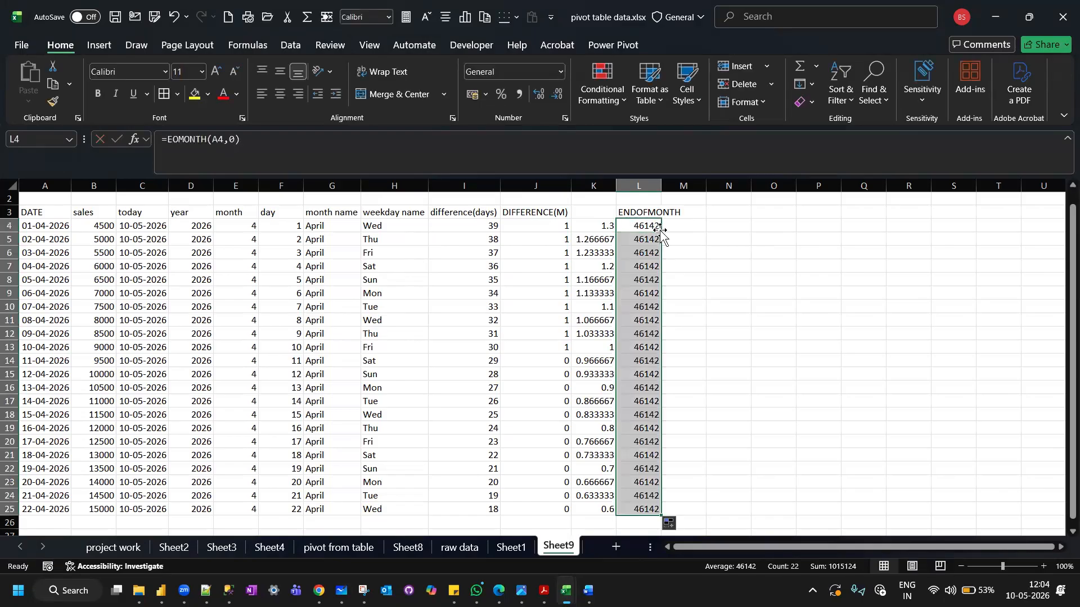
{"action": "double_click", "coordinate": [661, 181]}
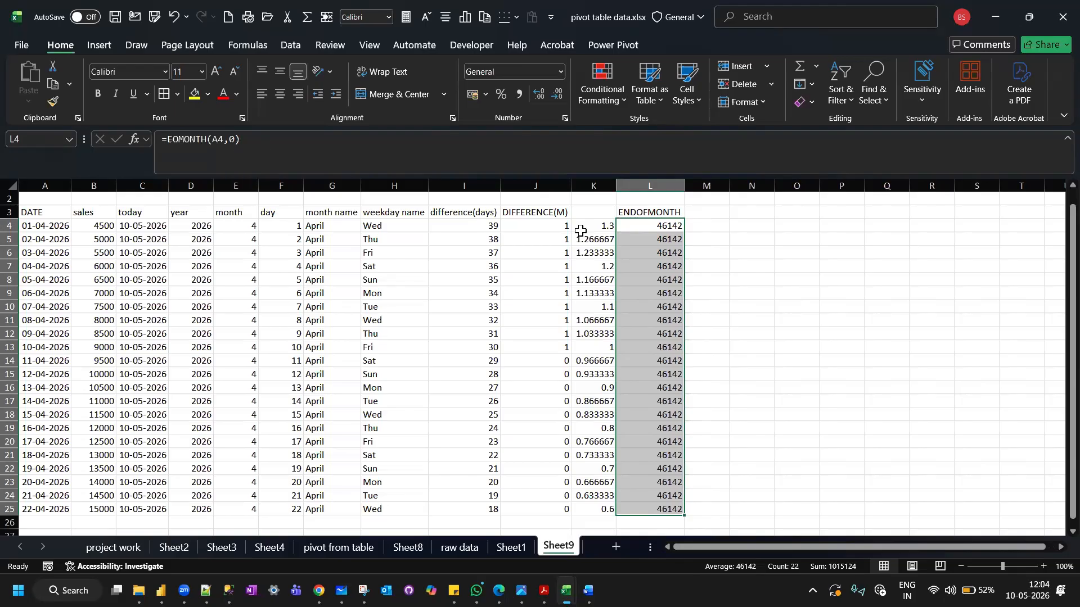
{"action": "left_click", "coordinate": [562, 73]}
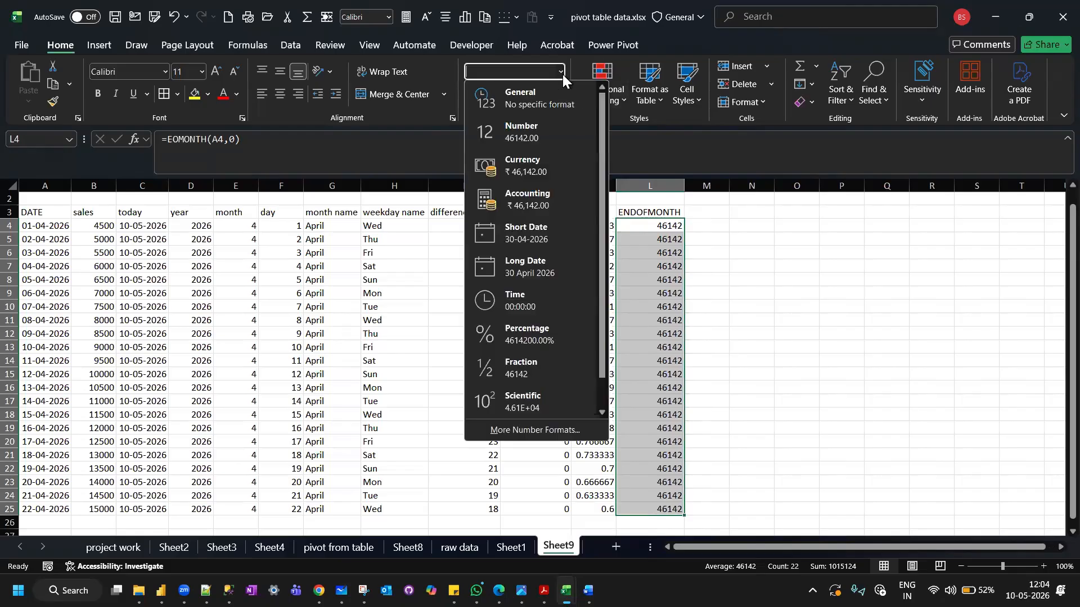
{"action": "left_click", "coordinate": [543, 228]}
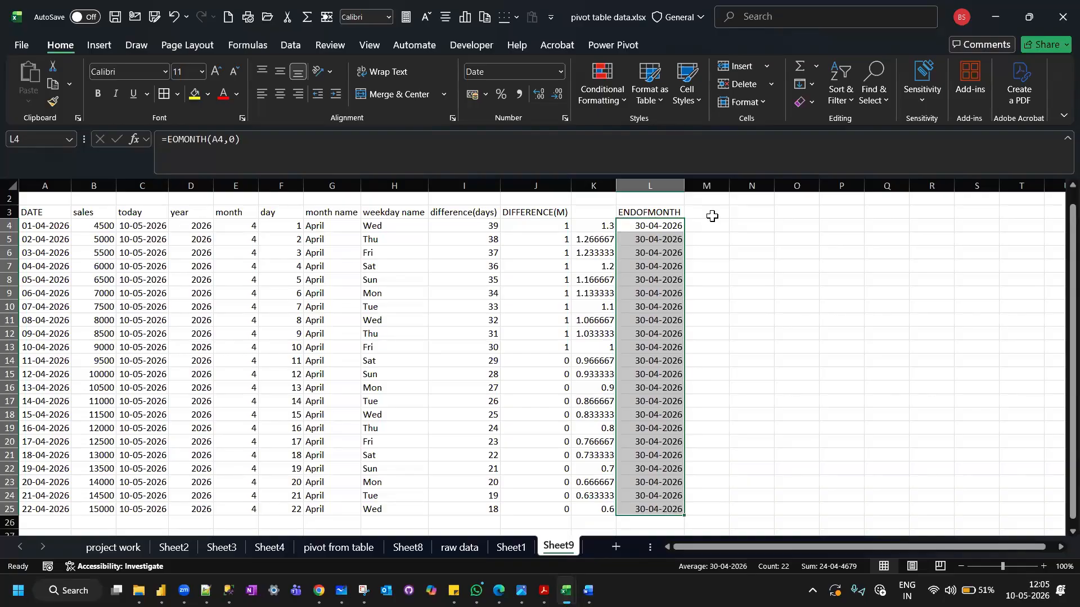
Enter the formula =EOMONTH(A4,-1) in cell M4 to get the last day of the previous month.
{"action": "left_click", "coordinate": [697, 225]}
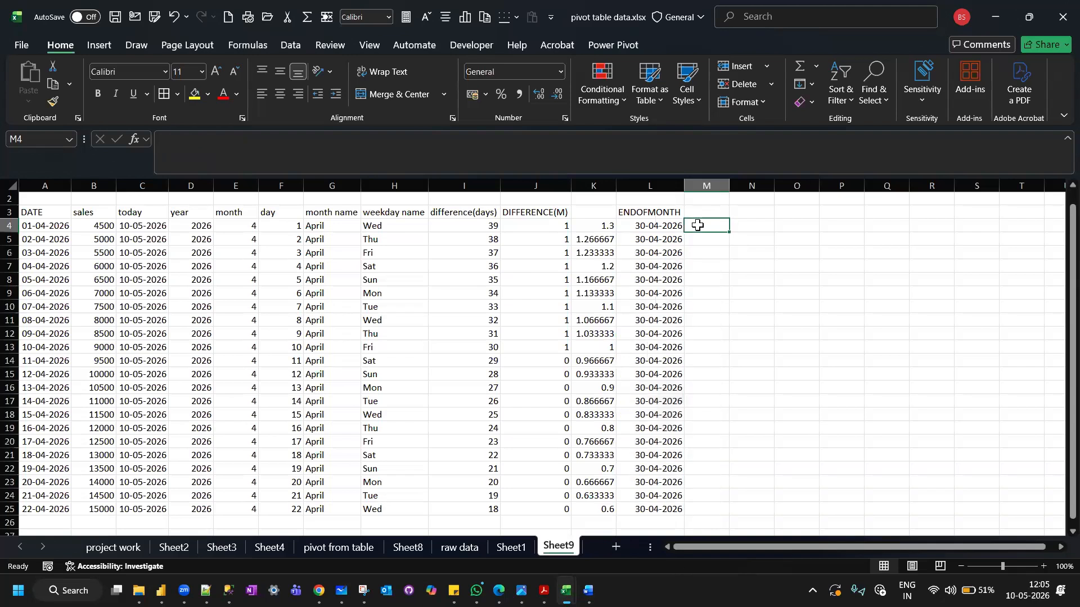
{"action": "type", "text": "="}
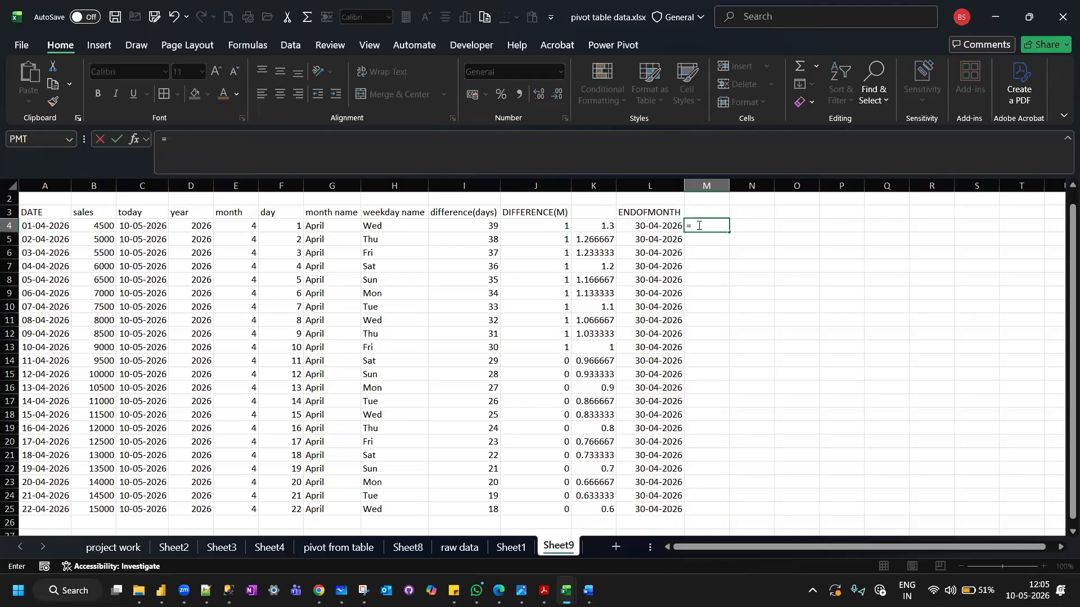
{"action": "type", "text": "EO"}
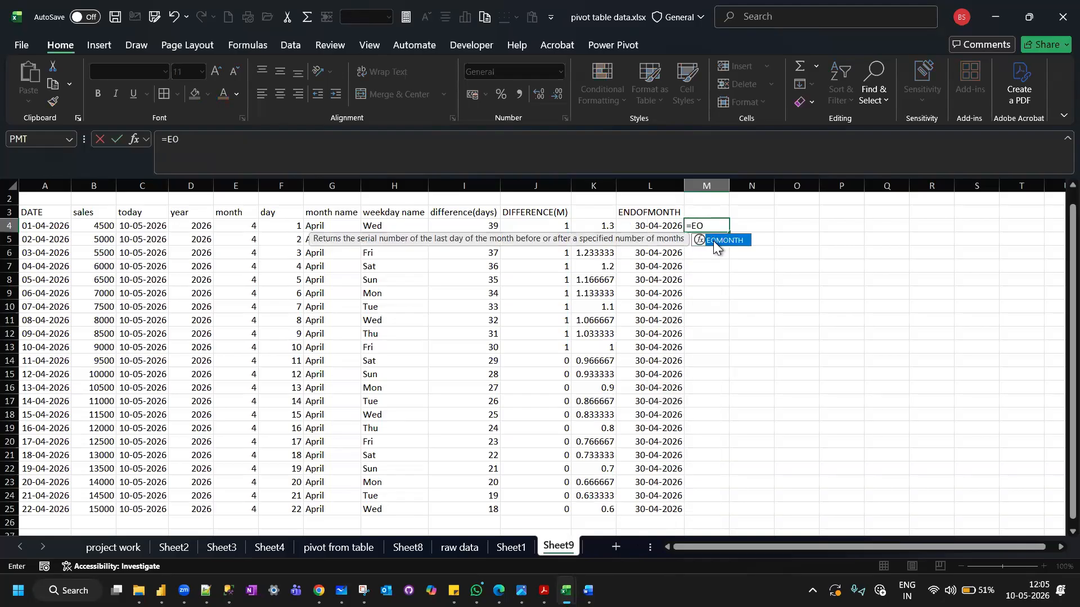
{"action": "double_click", "coordinate": [714, 240]}
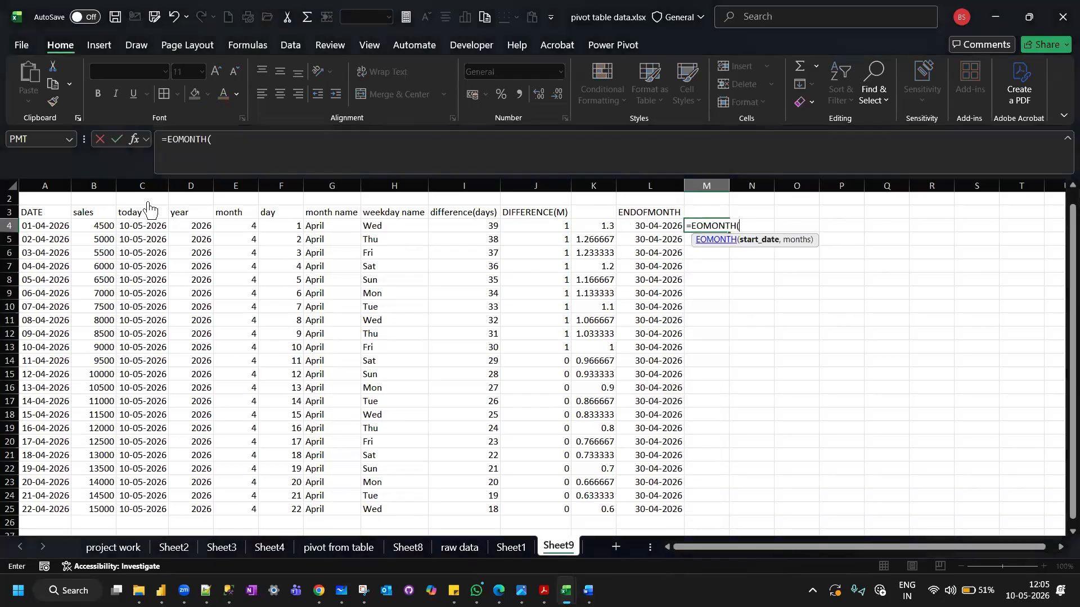
{"action": "left_click", "coordinate": [52, 226]}
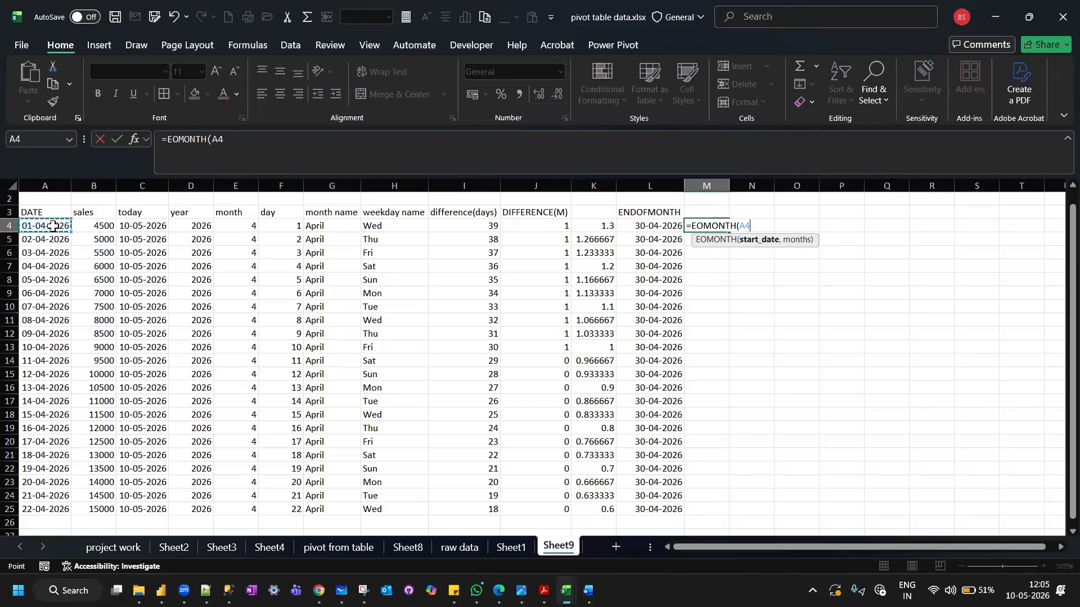
{"action": "type", "text": ",-1"}
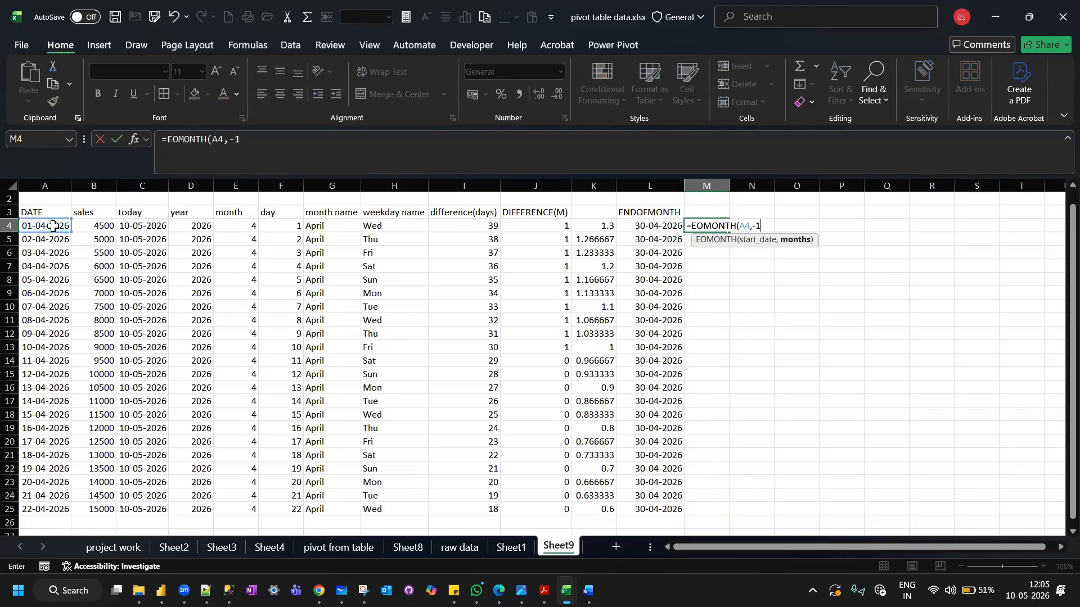
{"action": "type", "text": ")"}
{"action": "key", "text": "Return"}
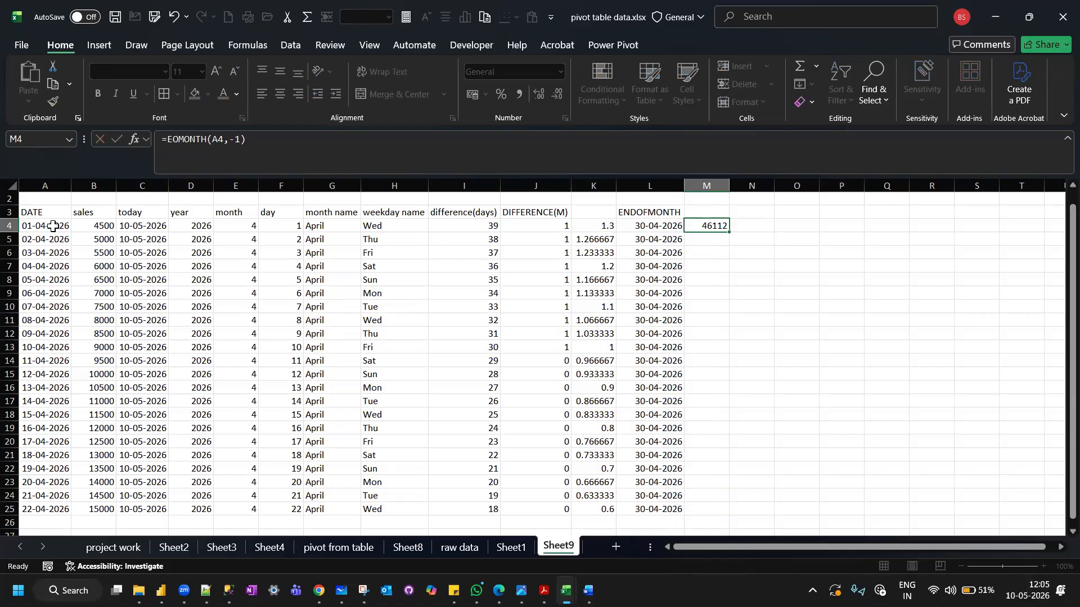
Fill the M4 formula down to M25 and format the results as Short Date.
{"action": "left_click", "coordinate": [718, 224]}
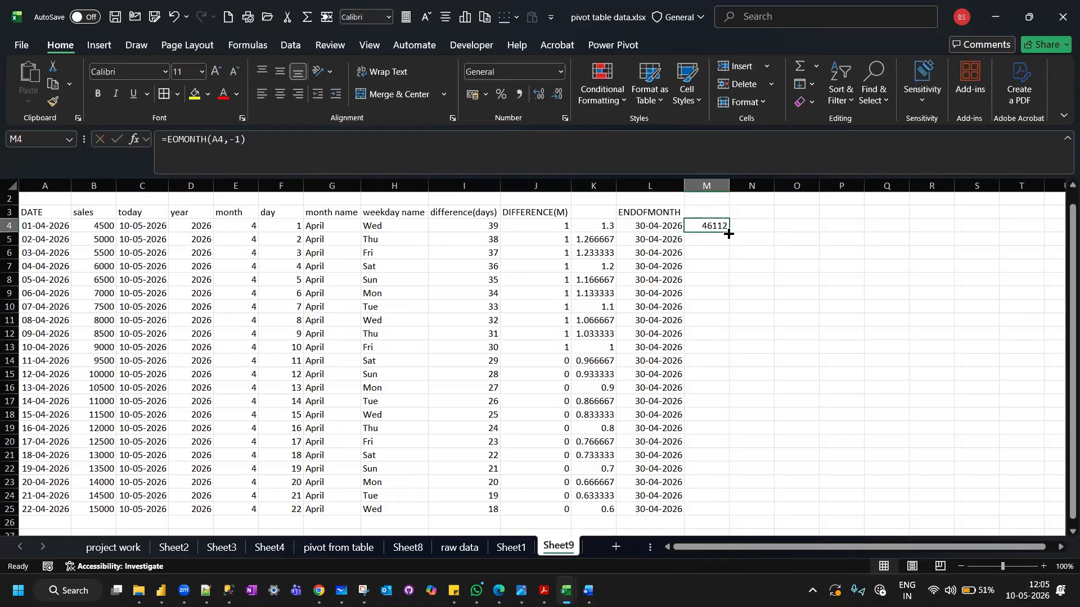
{"action": "double_click", "coordinate": [729, 234]}
{"action": "left_click", "coordinate": [559, 72]}
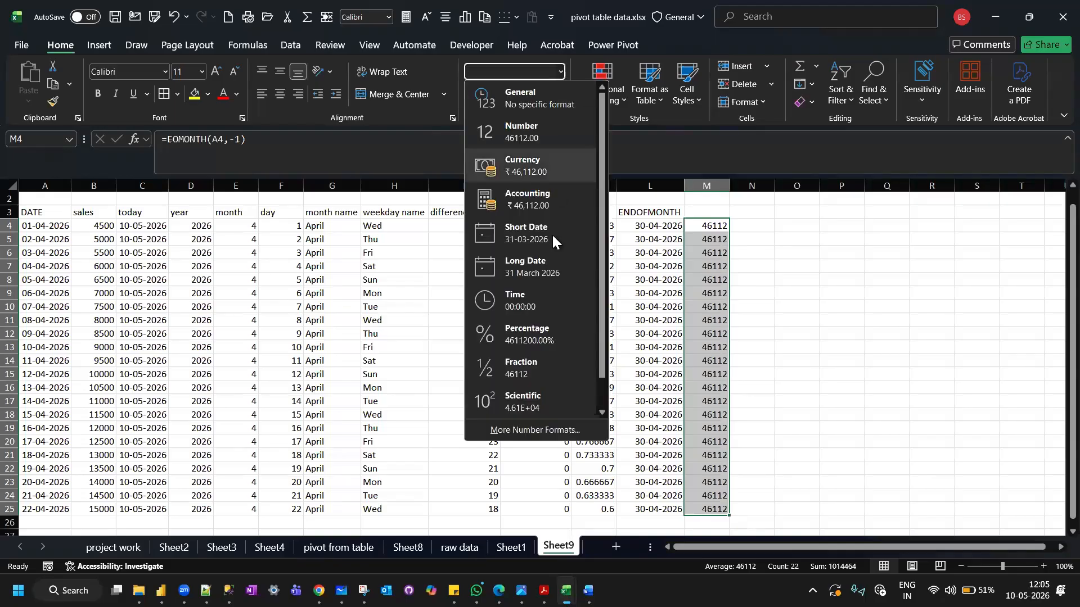
{"action": "left_click", "coordinate": [551, 234]}
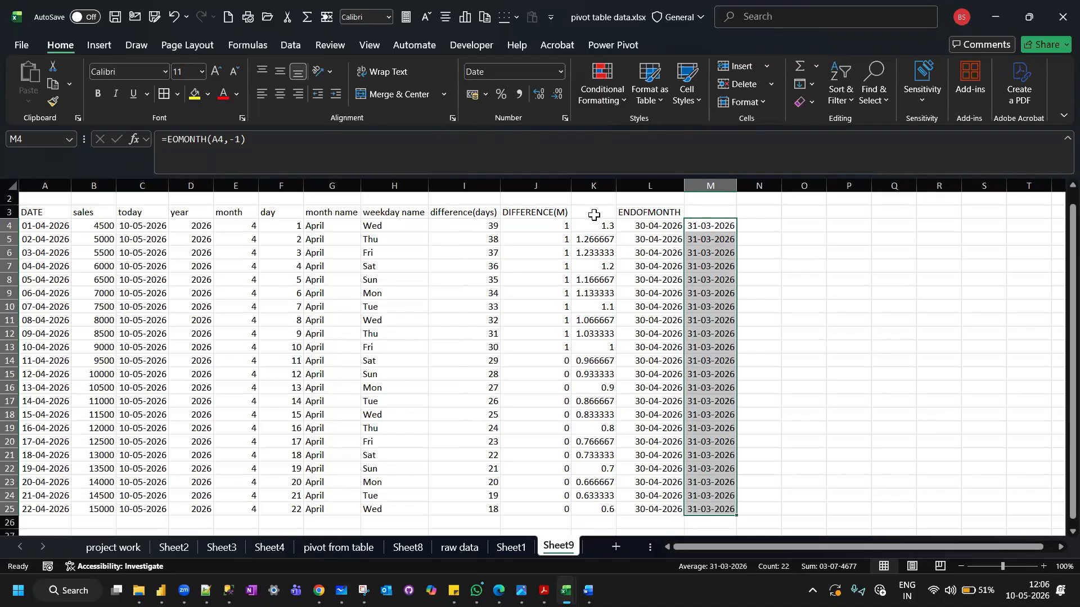
{"action": "left_click", "coordinate": [717, 225]}
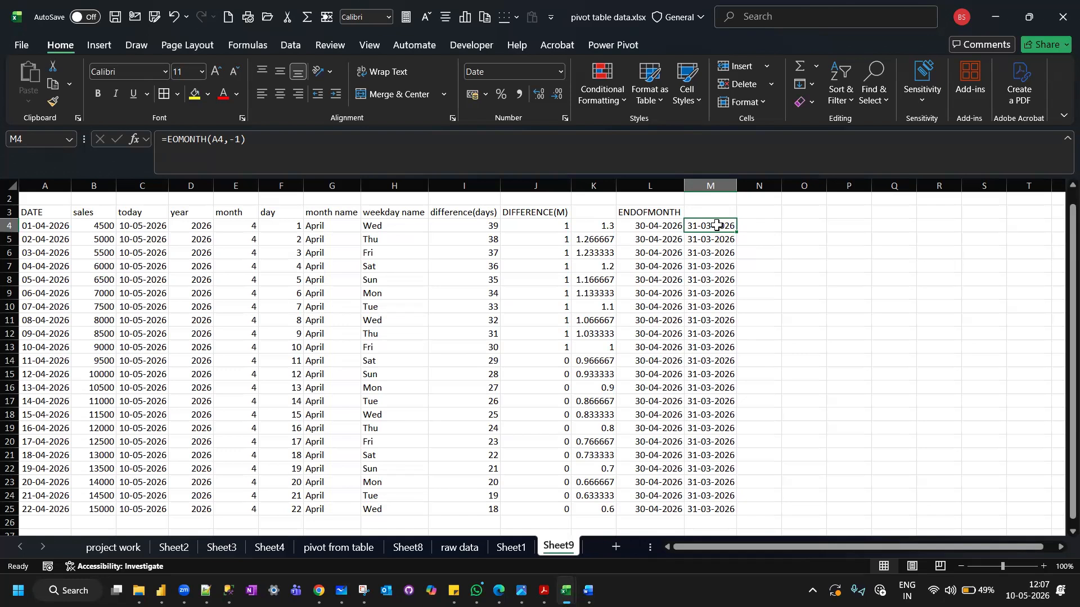
{"action": "left_click", "coordinate": [143, 212]}
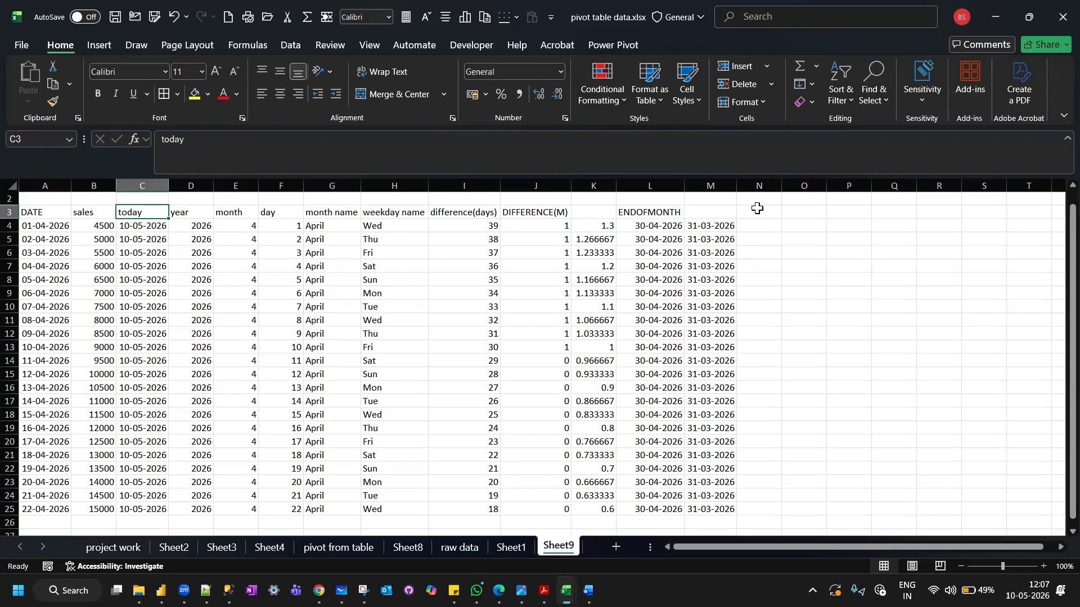
Enter the header NOW in cell N3.
{"action": "scroll", "coordinate": [694, 258], "scroll_direction": "right", "scroll_amount": 2}
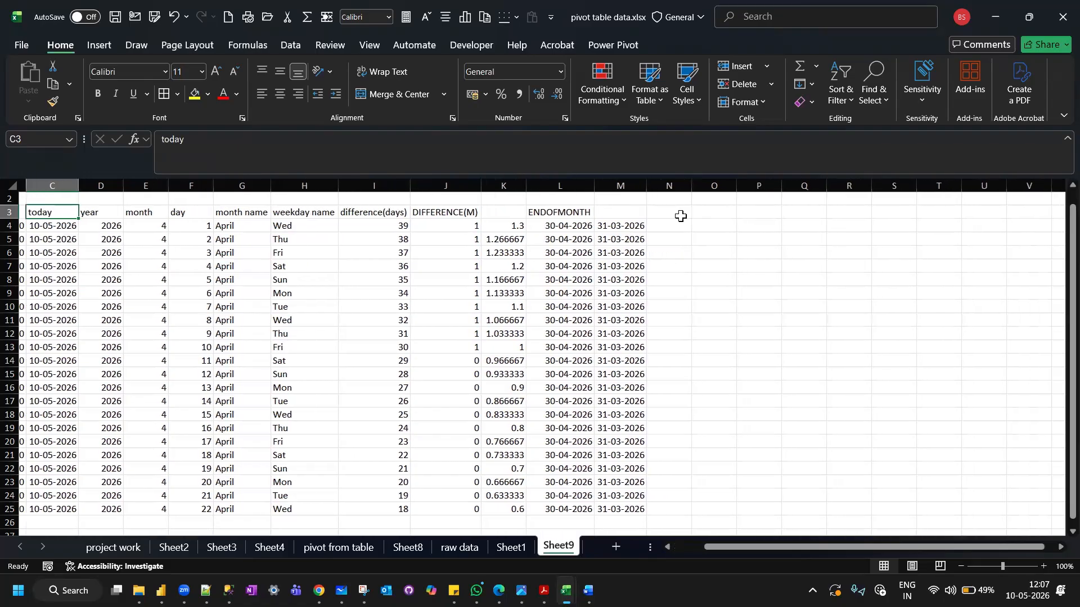
{"action": "left_click", "coordinate": [681, 217]}
{"action": "type", "text": "NOW"}
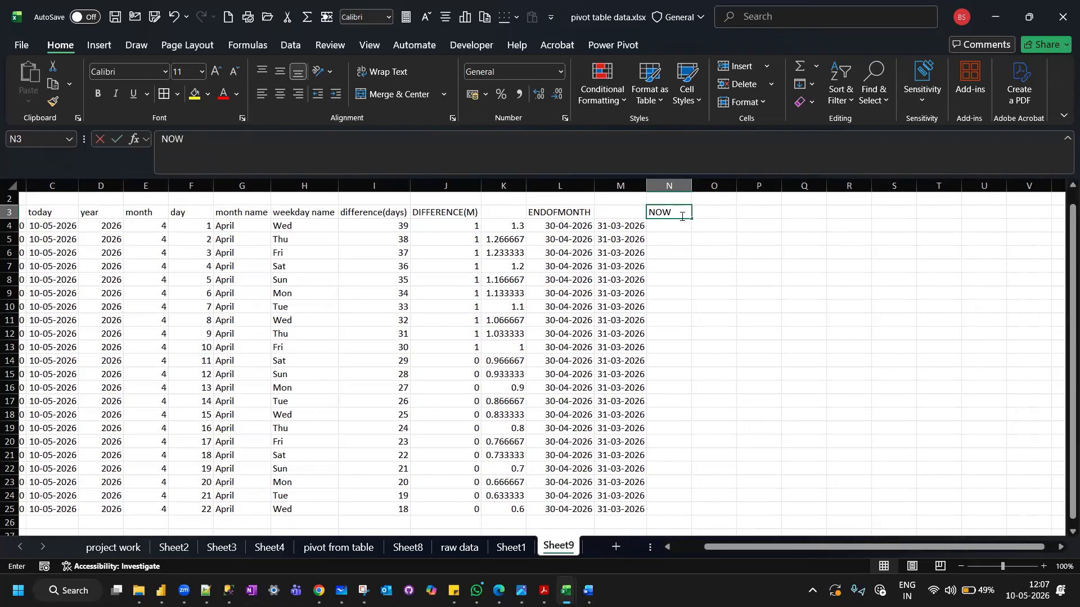
{"action": "key", "text": "Return"}
Enter the formula =NOW() in cell N4 and fill it down to N25.
{"action": "type", "text": "=NOW"}
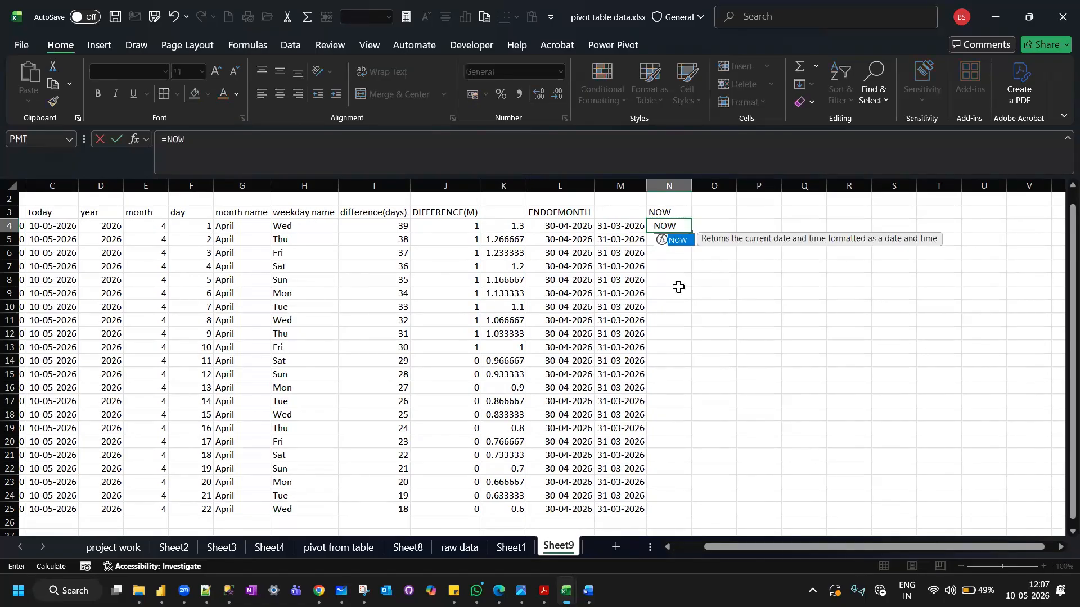
{"action": "type", "text": "()"}
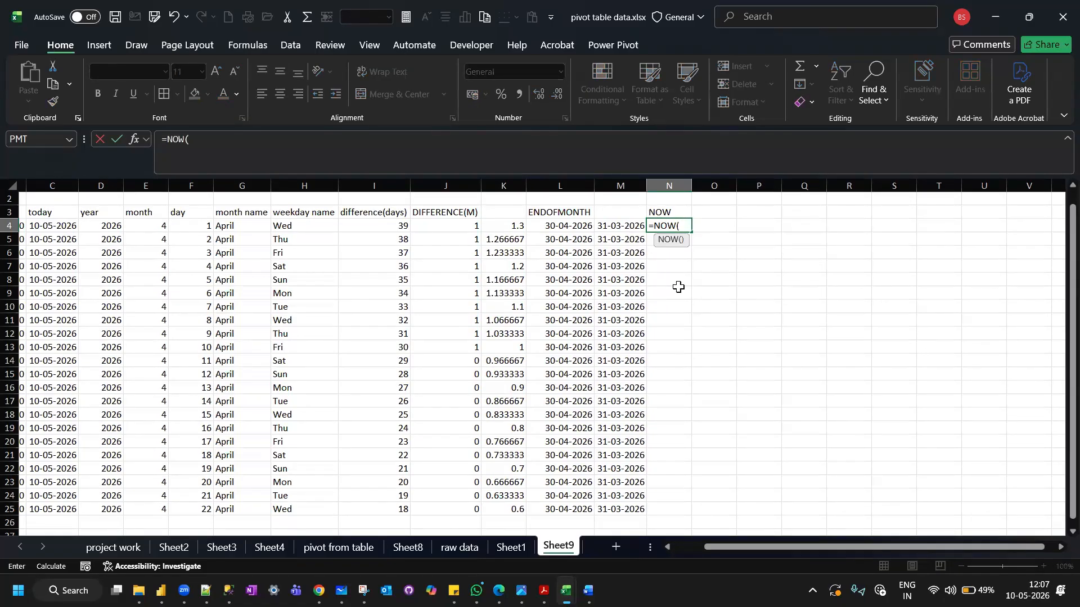
{"action": "key", "text": "ctrl+Return"}
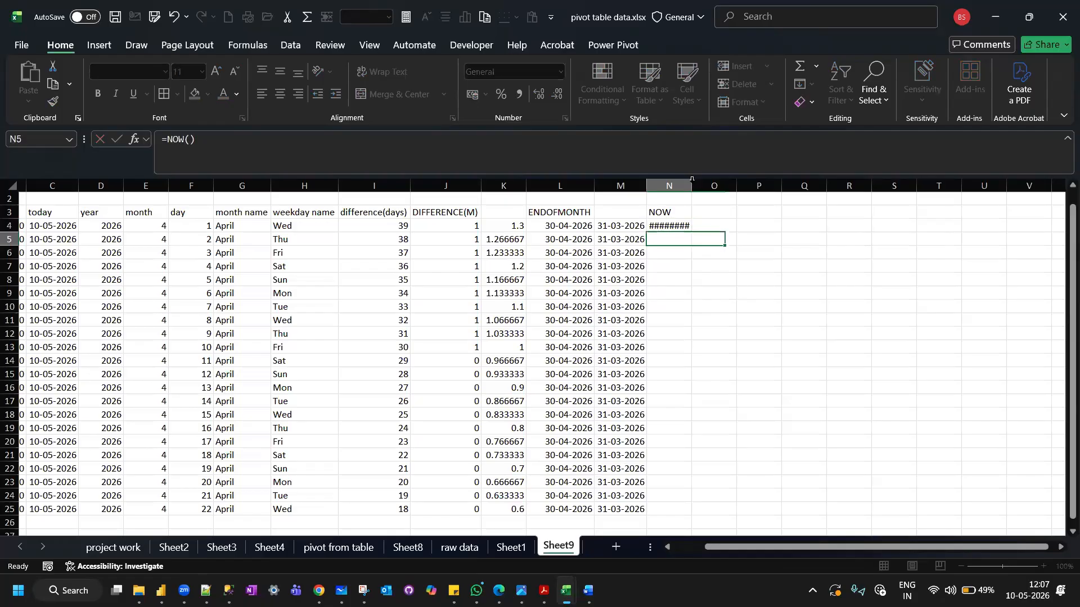
{"action": "left_click", "coordinate": [682, 226]}
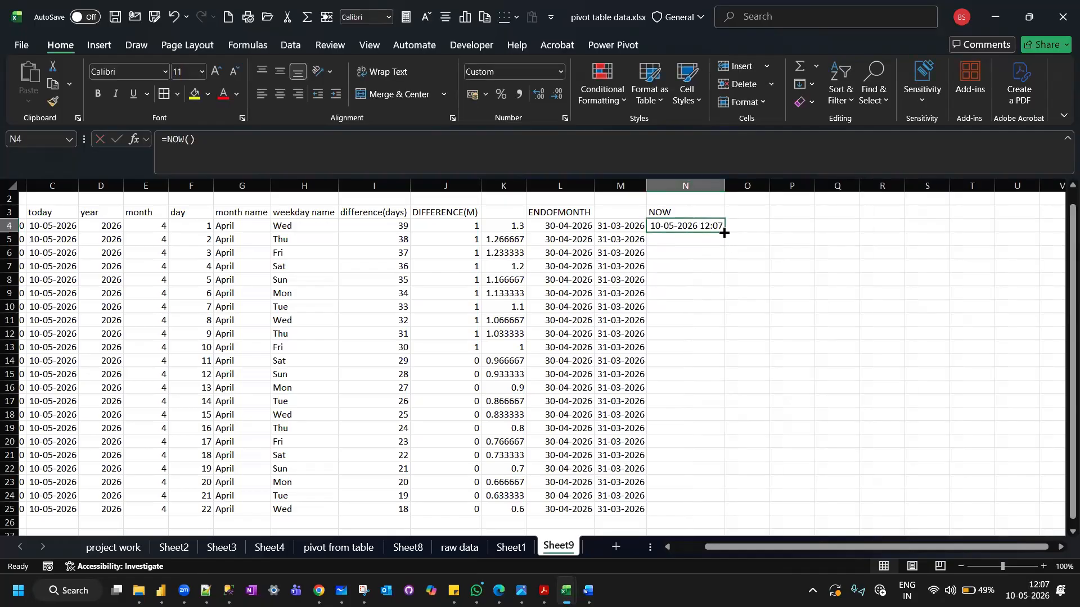
{"action": "double_click", "coordinate": [724, 233]}
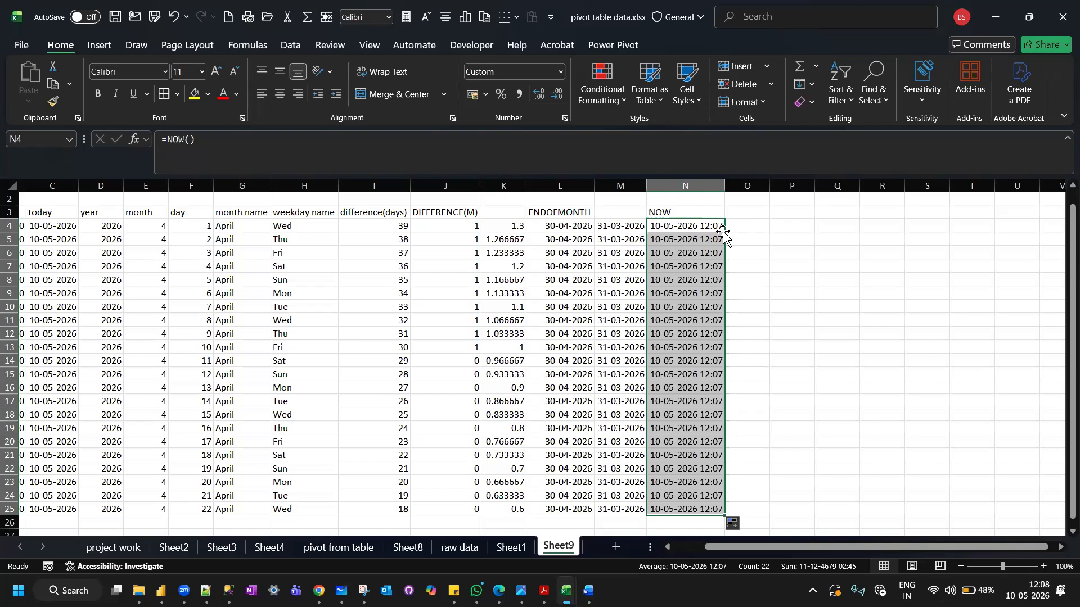
Enter the header HOUR in cell O3.
{"action": "scroll", "coordinate": [724, 230], "scroll_direction": "right", "scroll_amount": 3}
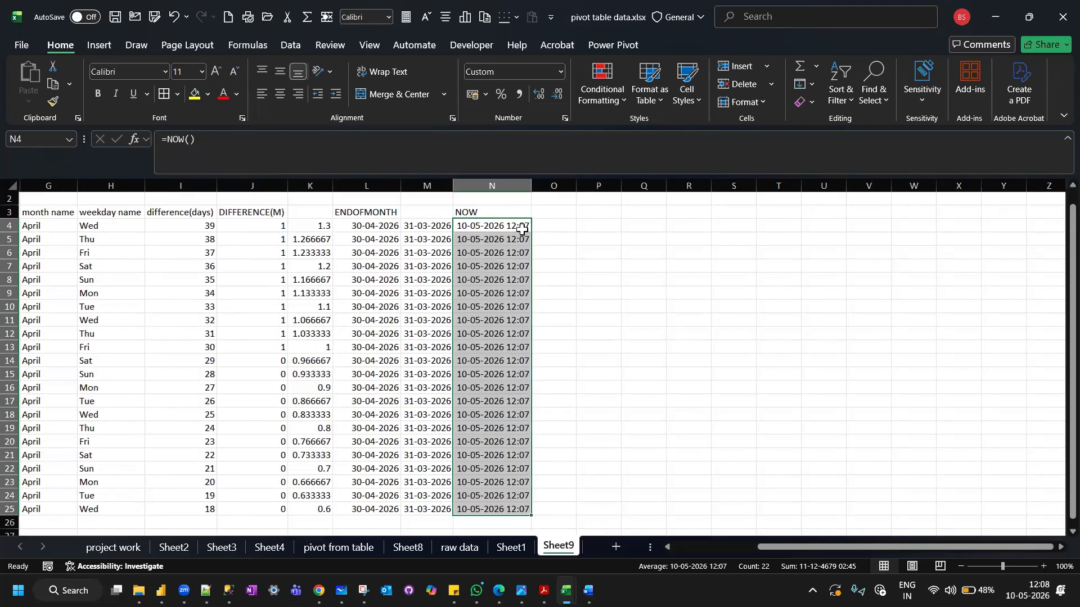
{"action": "left_click", "coordinate": [549, 214]}
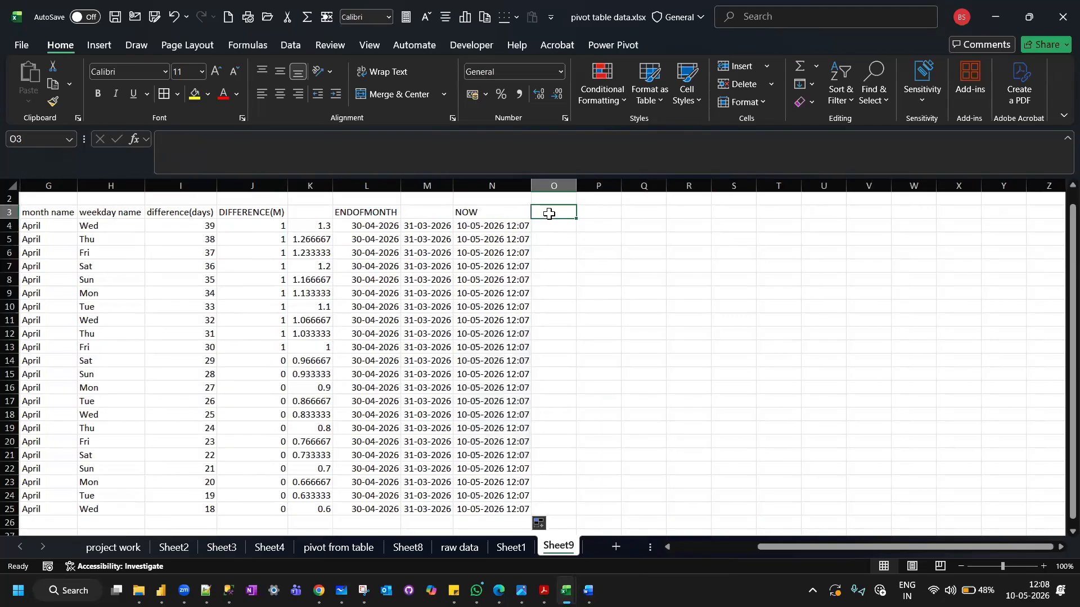
{"action": "type", "text": "HOUR"}
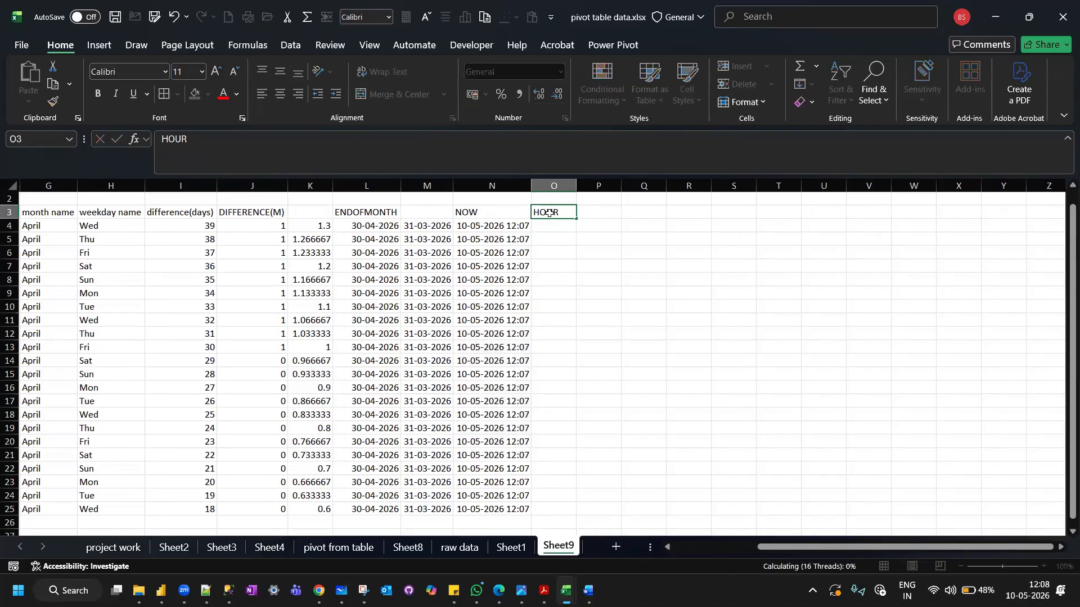
{"action": "key", "text": "Return"}
Enter the formula =HOUR(N4) in cell O4 to extract the hour from the NOW timestamp.
{"action": "type", "text": "=HOUR"}
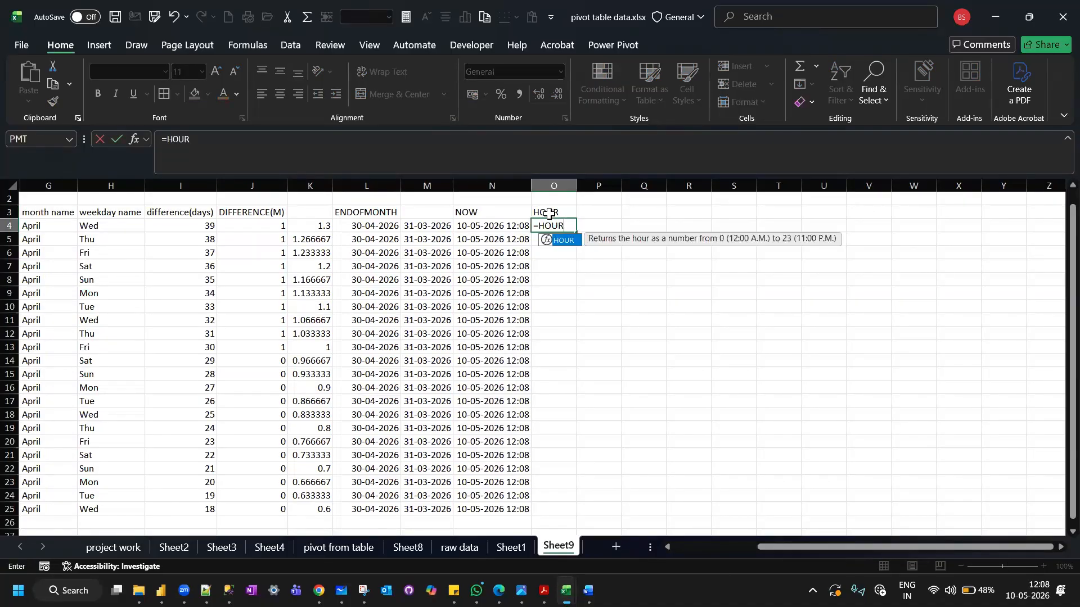
{"action": "type", "text": "("}
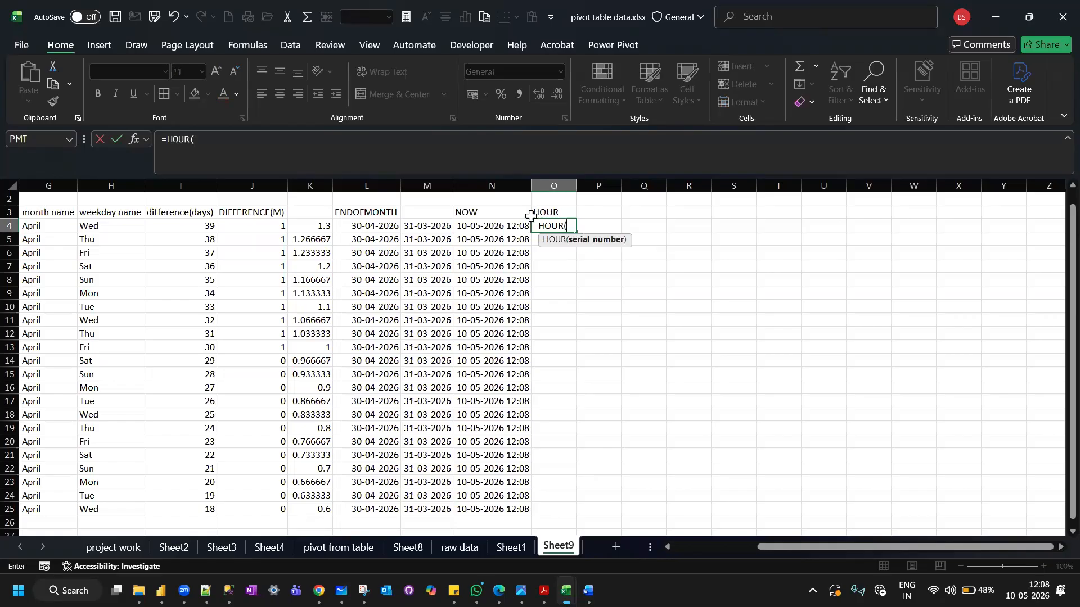
{"action": "left_click", "coordinate": [491, 224]}
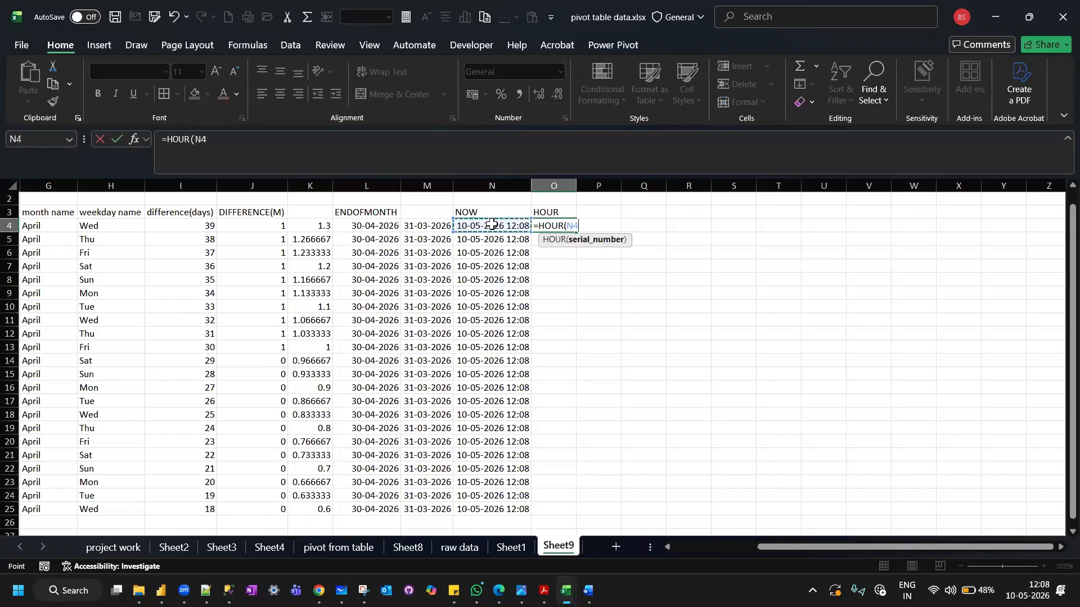
{"action": "key", "text": "Return"}
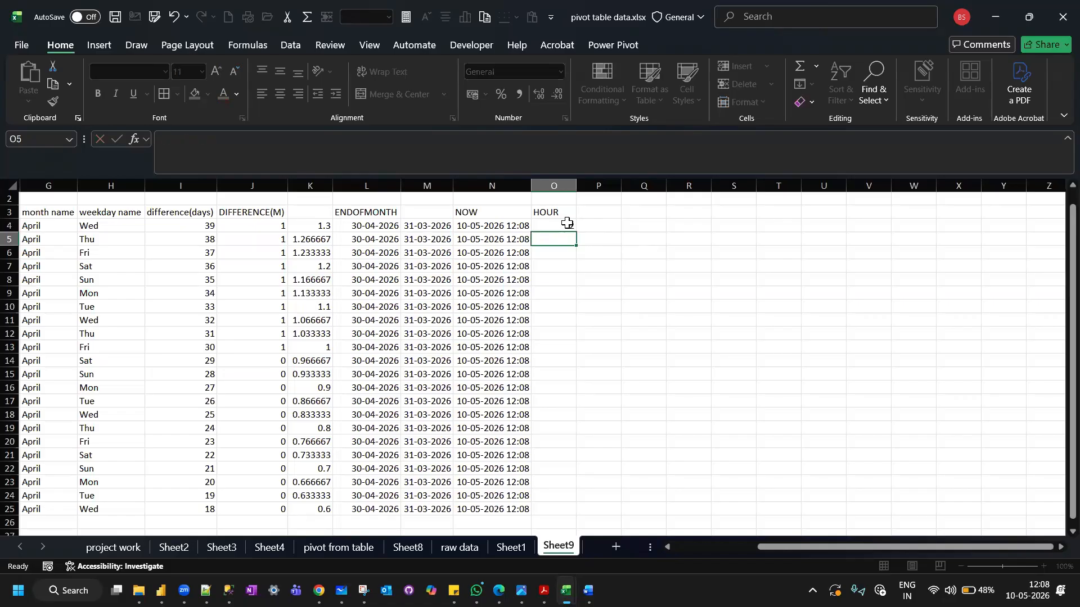
Fill the O4 formula down to O25 and auto-fit the width of column O.
{"action": "left_click", "coordinate": [567, 224]}
{"action": "double_click", "coordinate": [576, 231]}
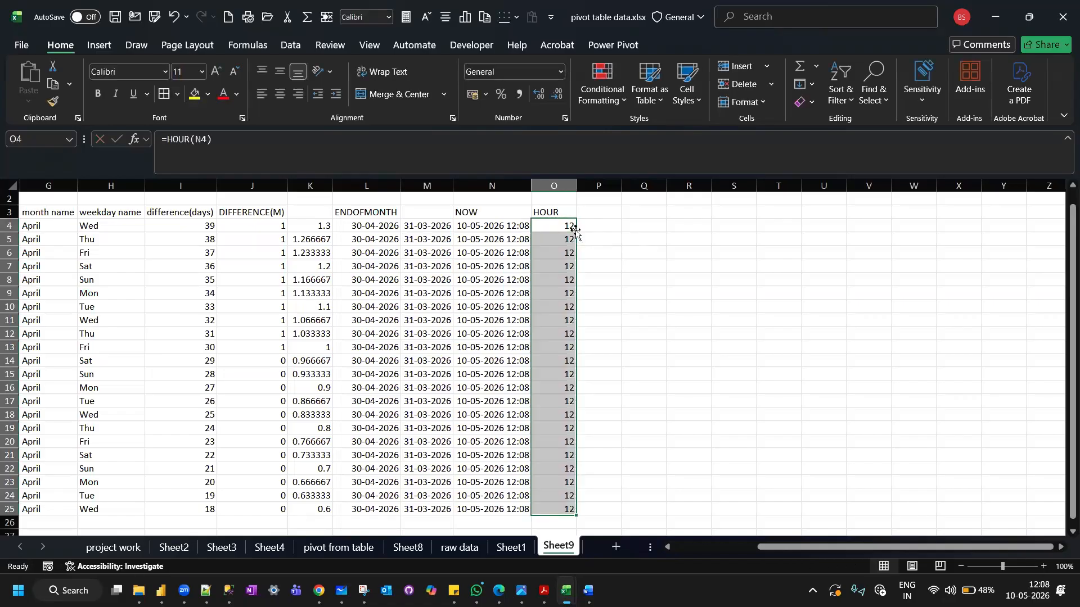
{"action": "double_click", "coordinate": [575, 185]}
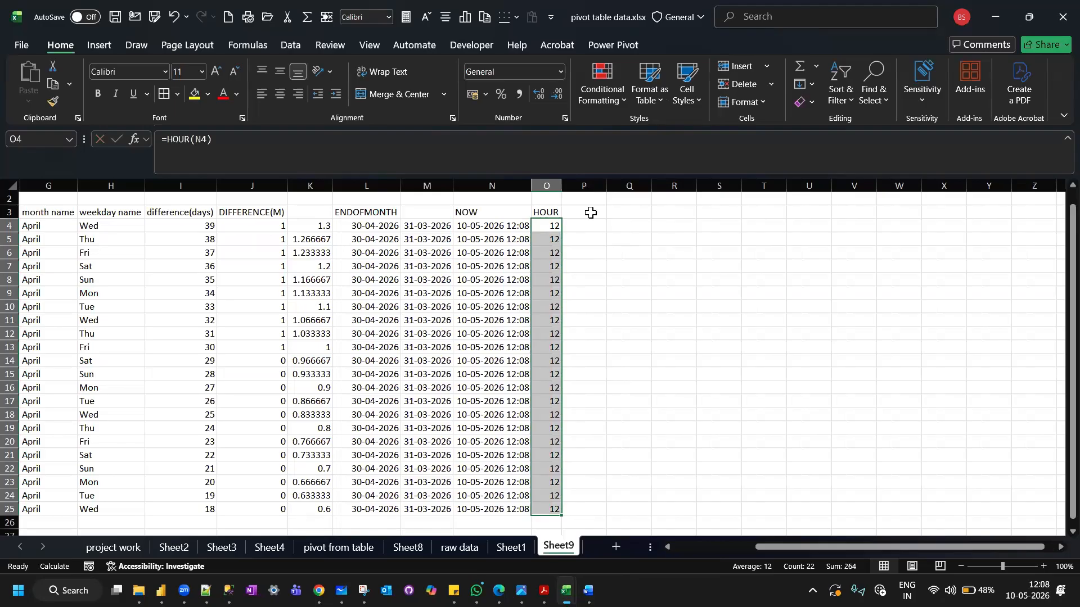
Enter the header MINUTE in cell P3.
{"action": "left_click", "coordinate": [590, 212]}
{"action": "type", "text": "MINUTE"}
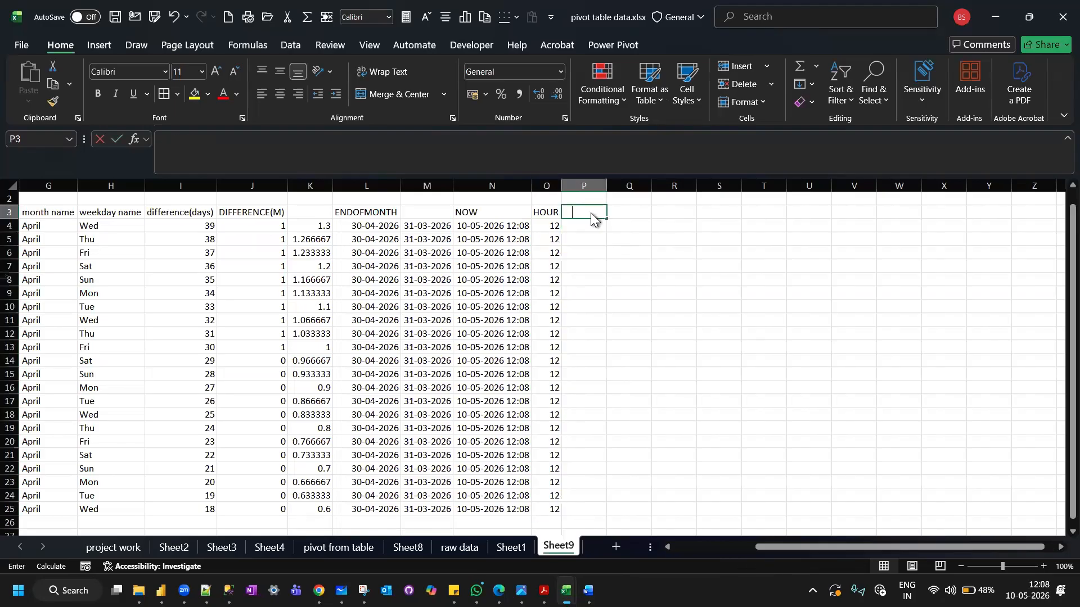
{"action": "key", "text": "Return"}
Enter the formula =MINUTE(N4) in cell P4 and fill it down to P25.
{"action": "type", "text": "=MINU"}
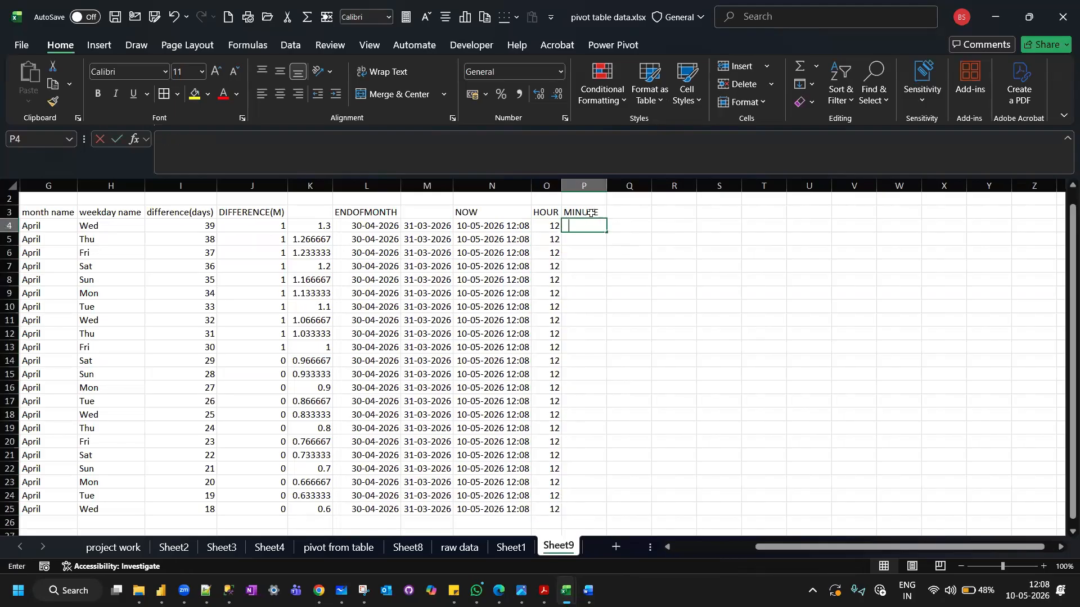
{"action": "type", "text": "TE("}
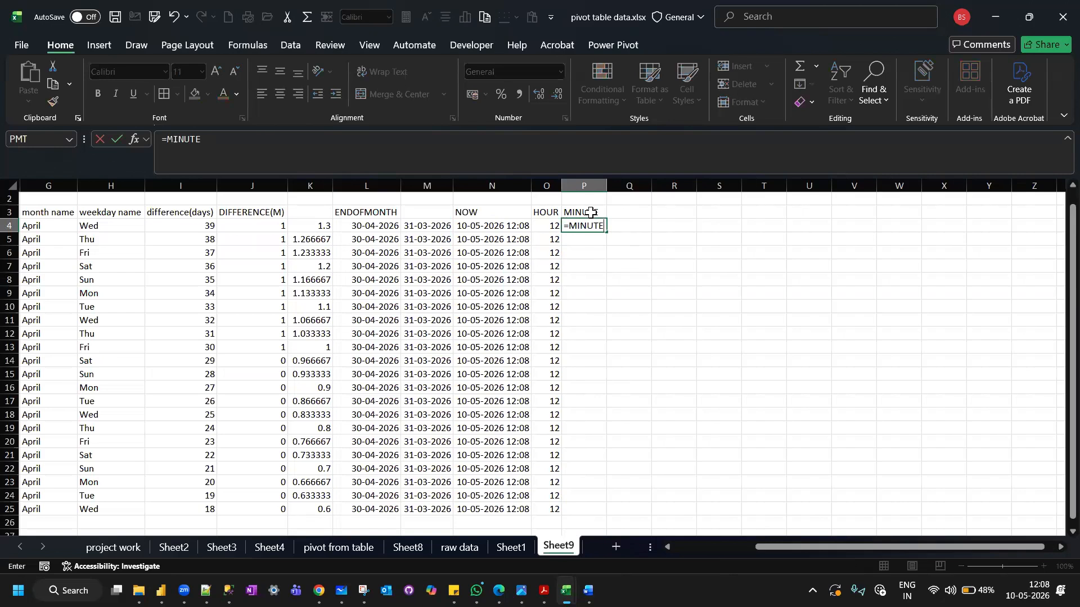
{"action": "left_click", "coordinate": [504, 225]}
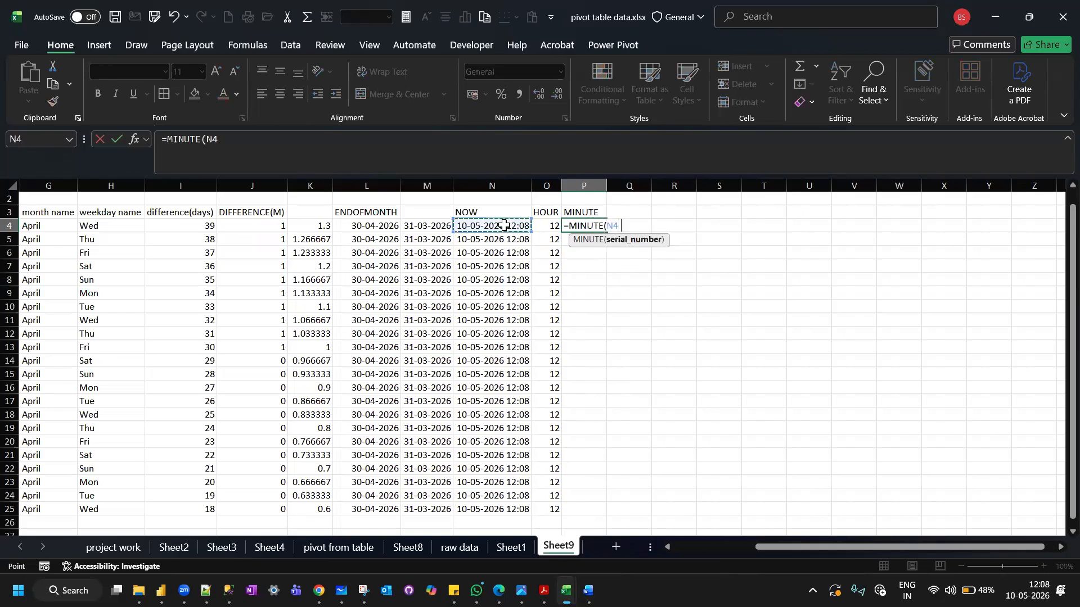
{"action": "type", "text": ")"}
{"action": "key", "text": "Return"}
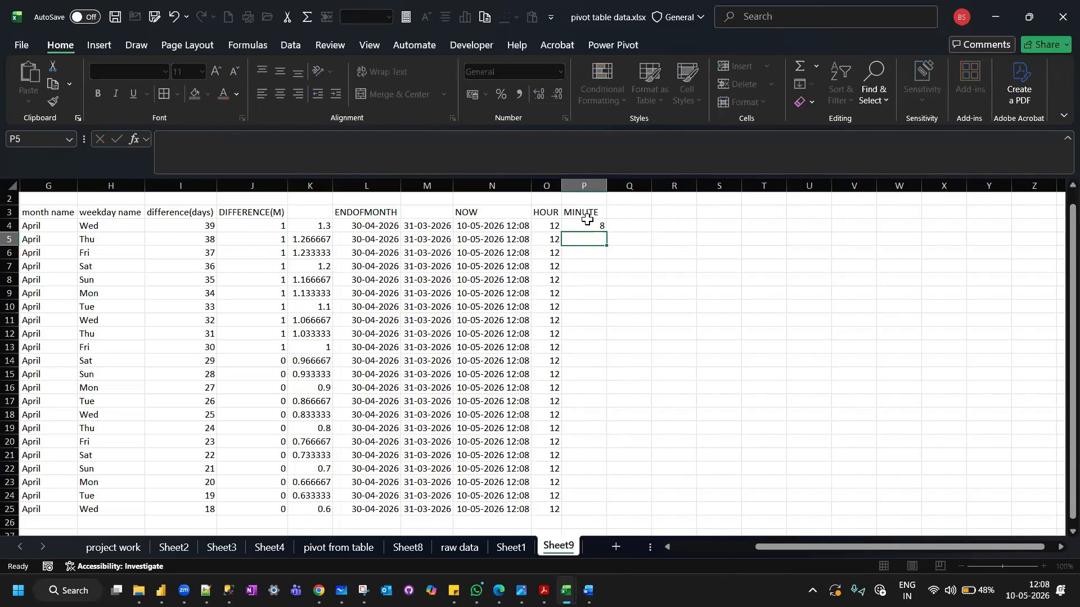
{"action": "left_click", "coordinate": [587, 224]}
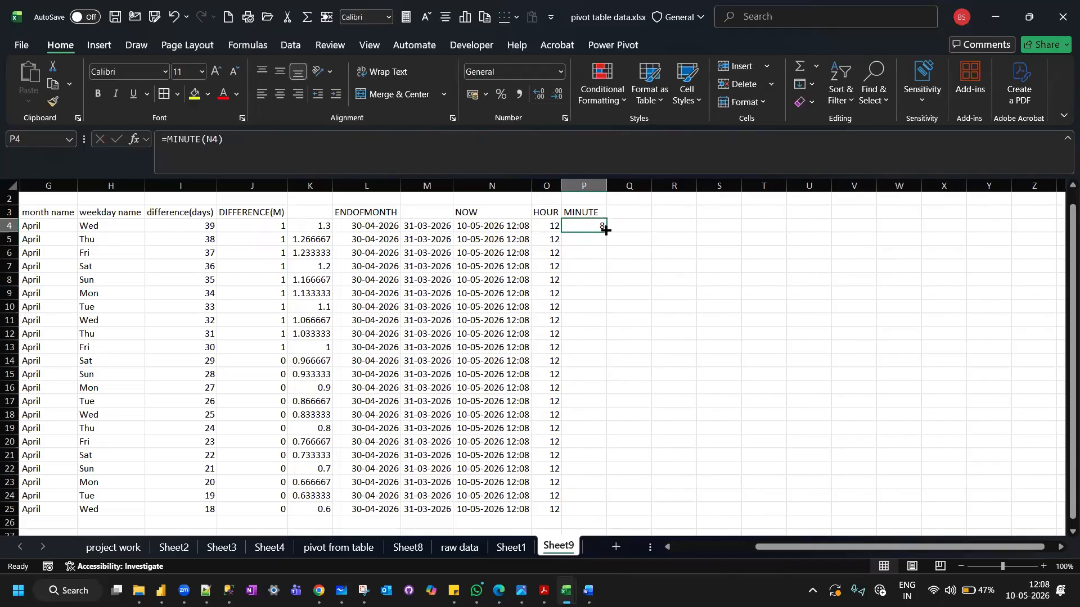
{"action": "double_click", "coordinate": [605, 230]}
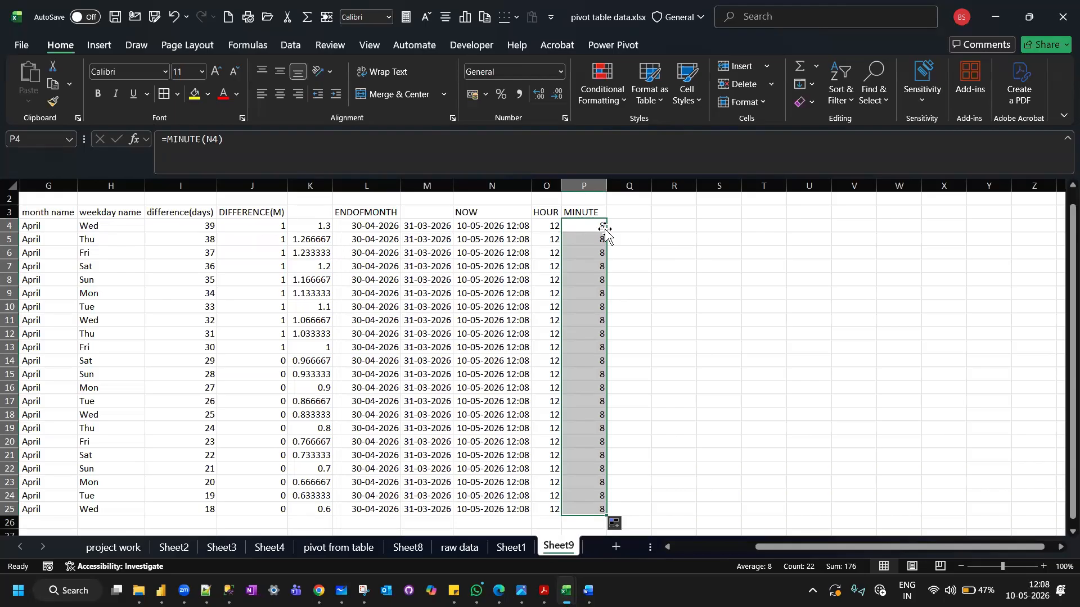
Enter the header SECOND in cell Q3, beside the MINUTE column.
{"action": "left_click", "coordinate": [488, 223]}
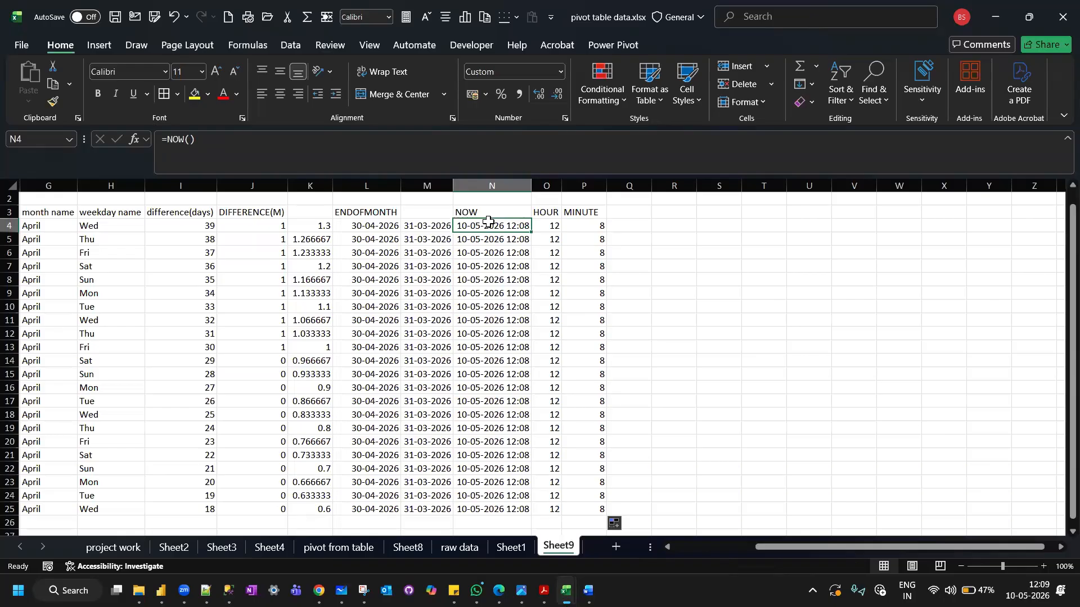
{"action": "scroll", "coordinate": [488, 222], "scroll_direction": "left", "scroll_amount": 4}
{"action": "scroll", "coordinate": [488, 221], "scroll_direction": "up", "scroll_amount": 1}
{"action": "scroll", "coordinate": [488, 222], "scroll_direction": "right", "scroll_amount": 3}
{"action": "scroll", "coordinate": [619, 228], "scroll_direction": "right", "scroll_amount": 2}
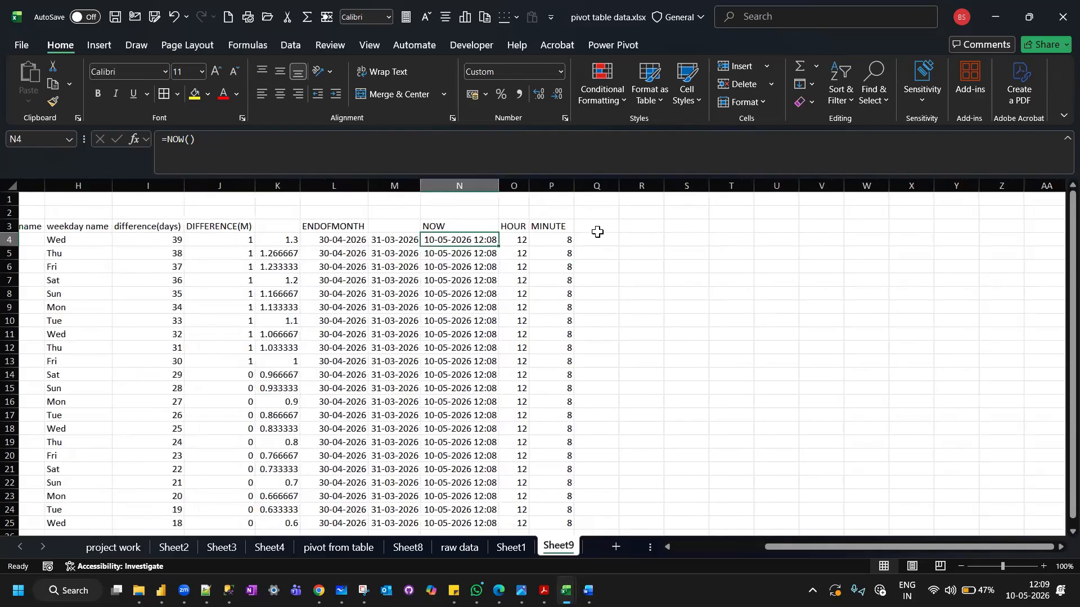
{"action": "left_click", "coordinate": [595, 229]}
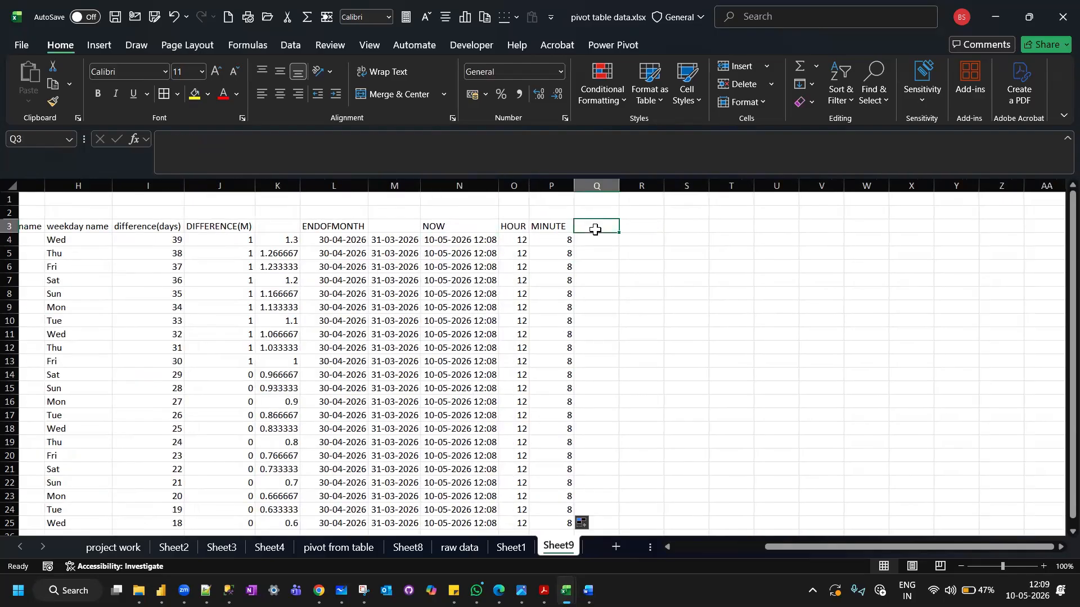
{"action": "type", "text": "SECOND"}
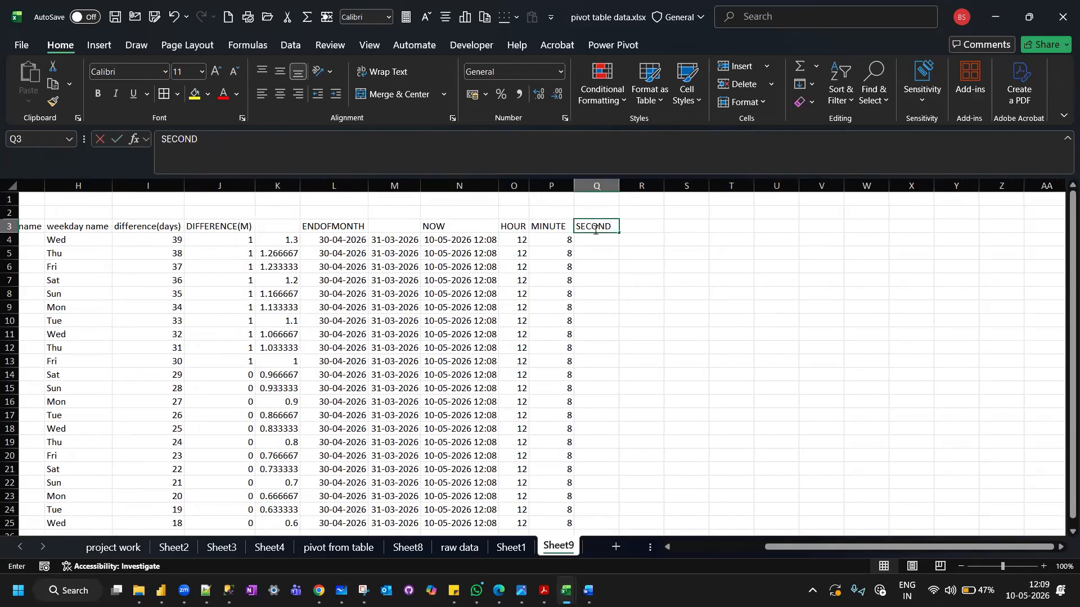
{"action": "key", "text": "Return"}
Enter the formula =SECOND(N4) in cell Q4 and fill it down to Q25.
{"action": "type", "text": "EC"}
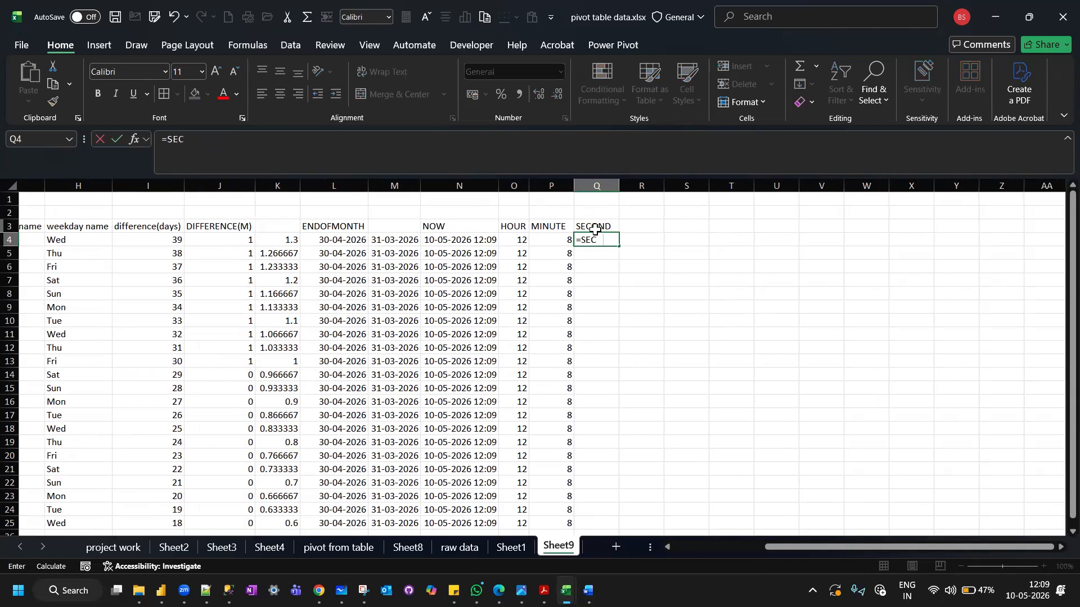
{"action": "type", "text": "OND("}
{"action": "left_click", "coordinate": [456, 238]}
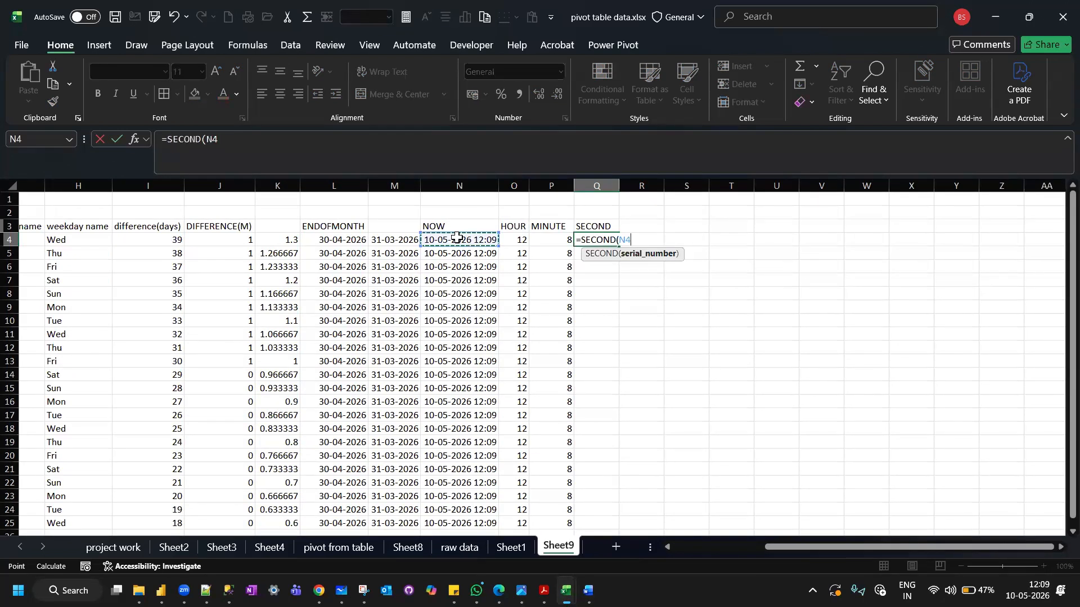
{"action": "type", "text": ")"}
{"action": "key", "text": "Return"}
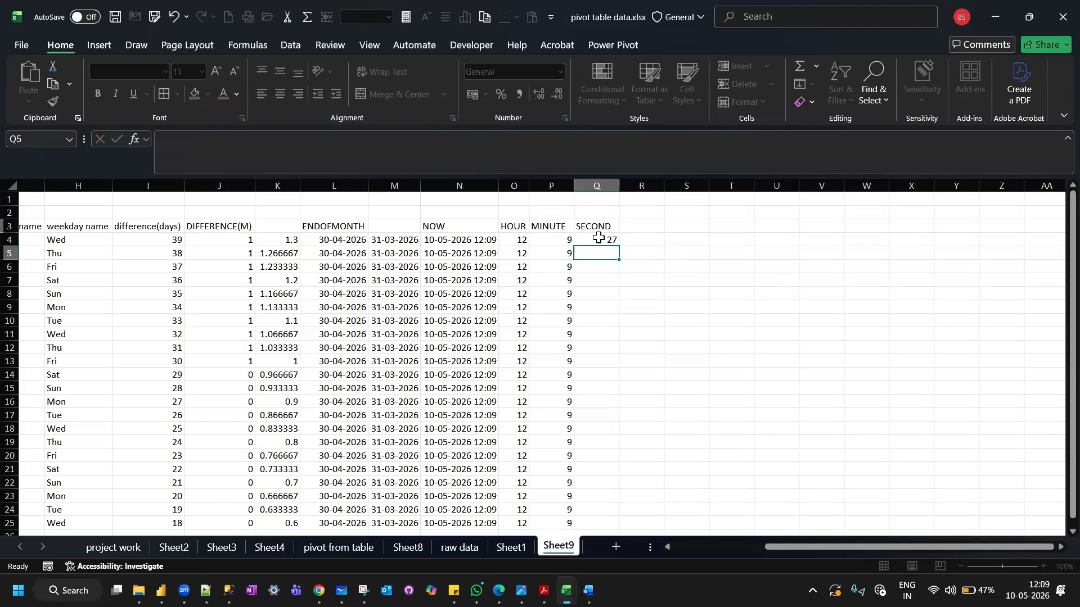
{"action": "left_click", "coordinate": [599, 238]}
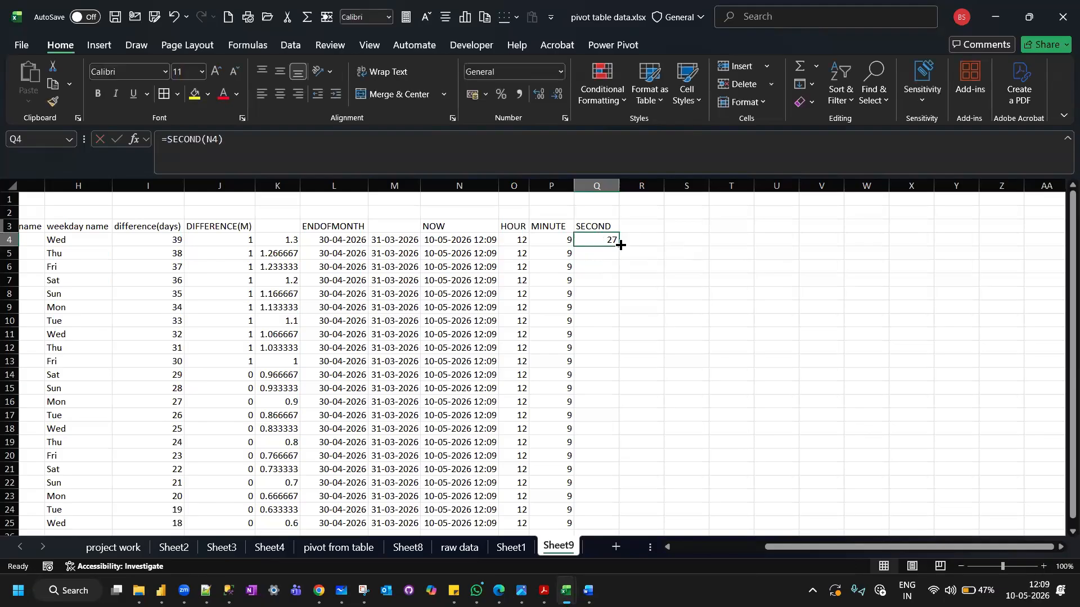
{"action": "double_click", "coordinate": [620, 245]}
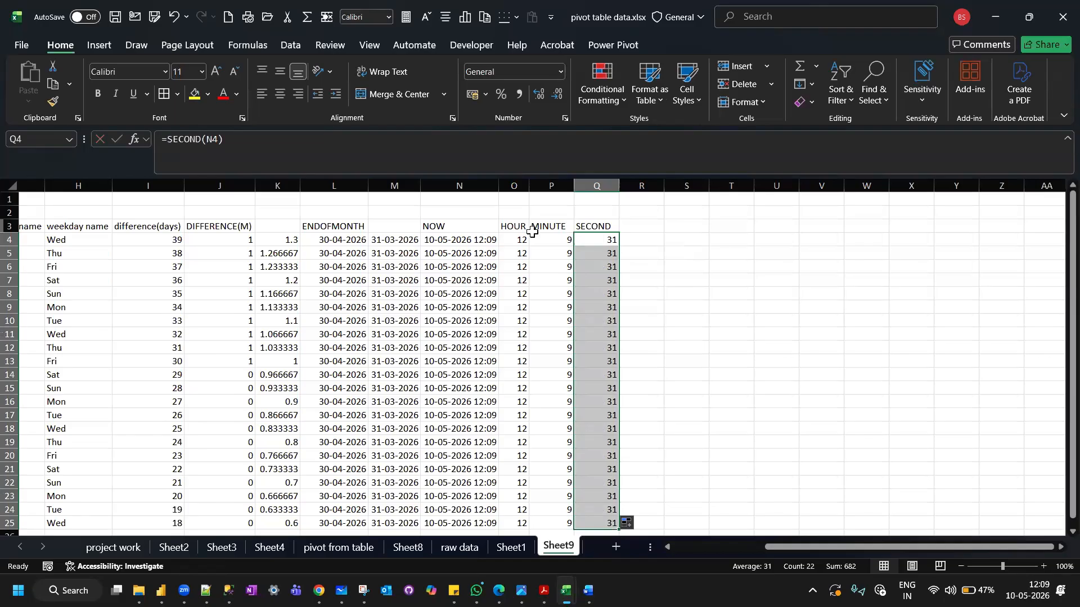
{"action": "left_click", "coordinate": [522, 238]}
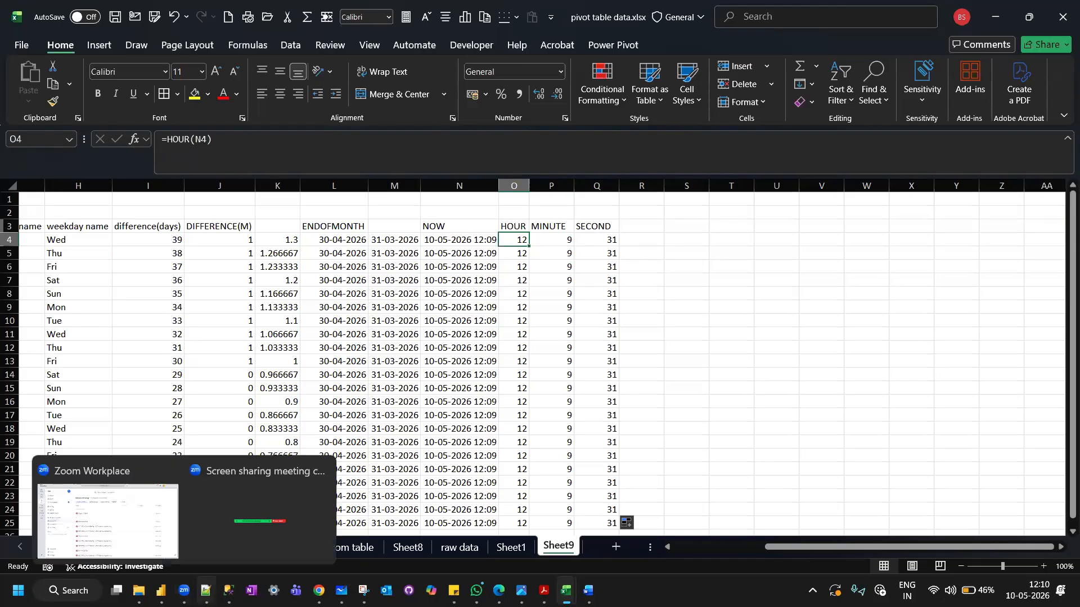
Switch to Notepad++ and add the note lines "NETWORK DAYS" and "---DIFF BETWEEN 2 DATES" below the datedif notes.
{"action": "left_click", "coordinate": [206, 590]}
{"action": "key", "text": "Return"}
{"action": "type", "text": "N"}
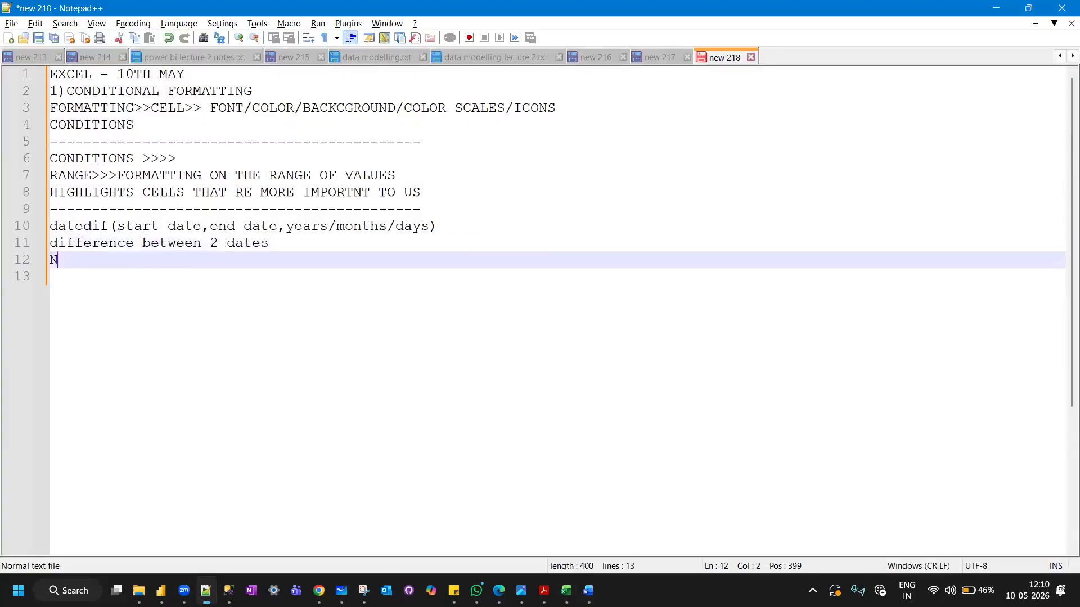
{"action": "type", "text": "ETWORK DAYS"}
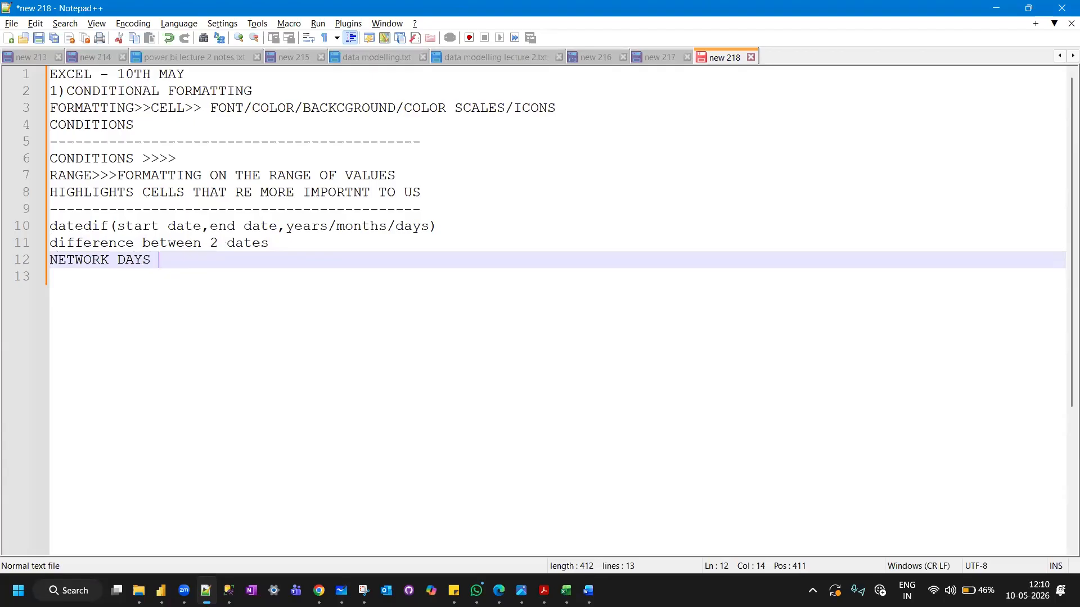
{"action": "key", "text": "Return"}
{"action": "type", "text": "---DIFF "}
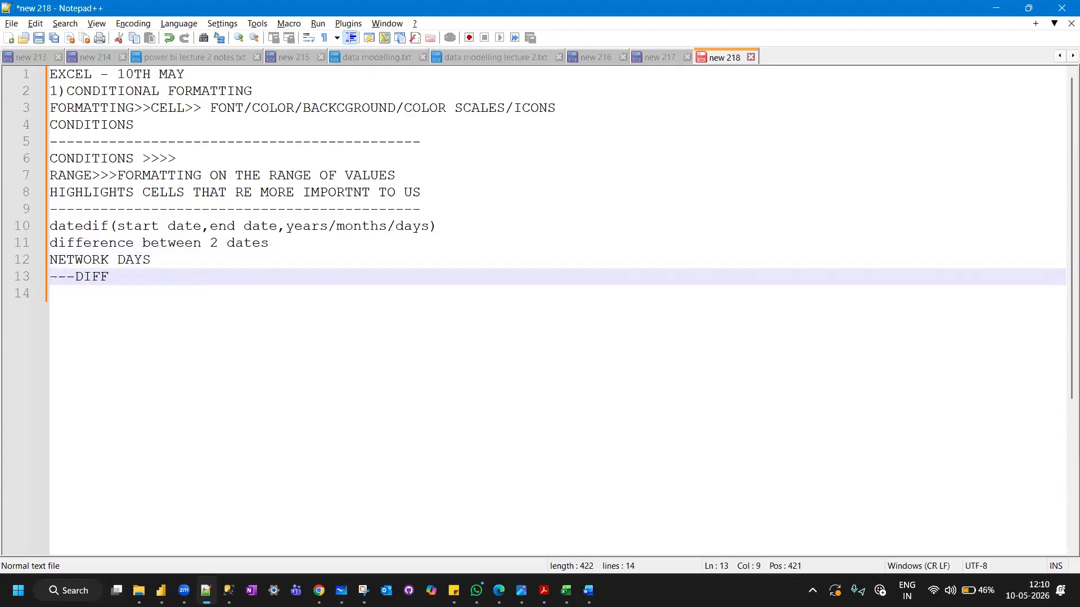
{"action": "type", "text": "BETWEEN 2 "}
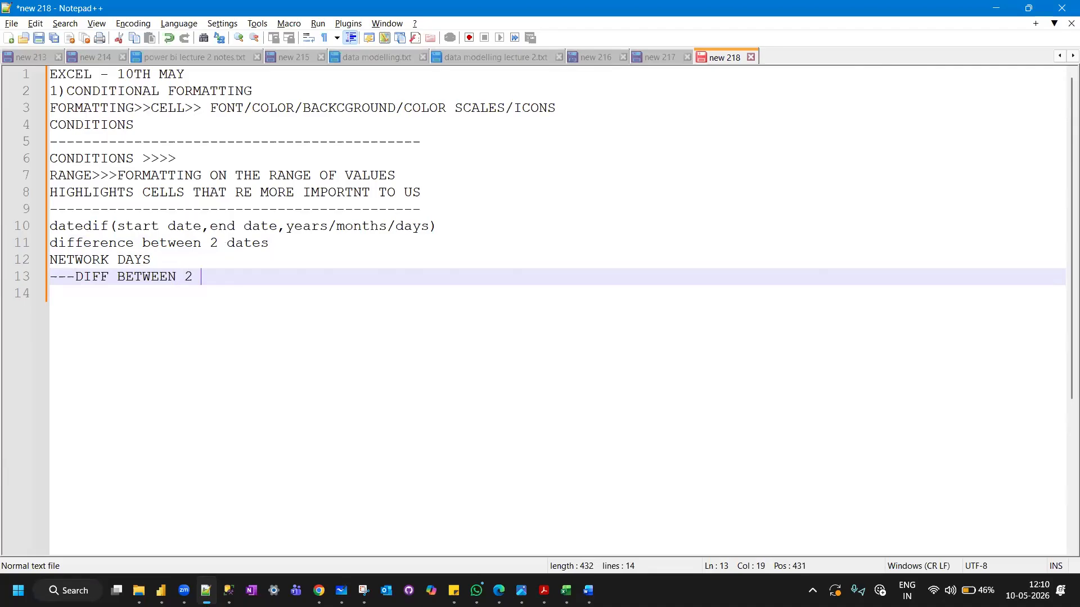
{"action": "type", "text": "DATES"}
{"action": "key", "text": "Return"}
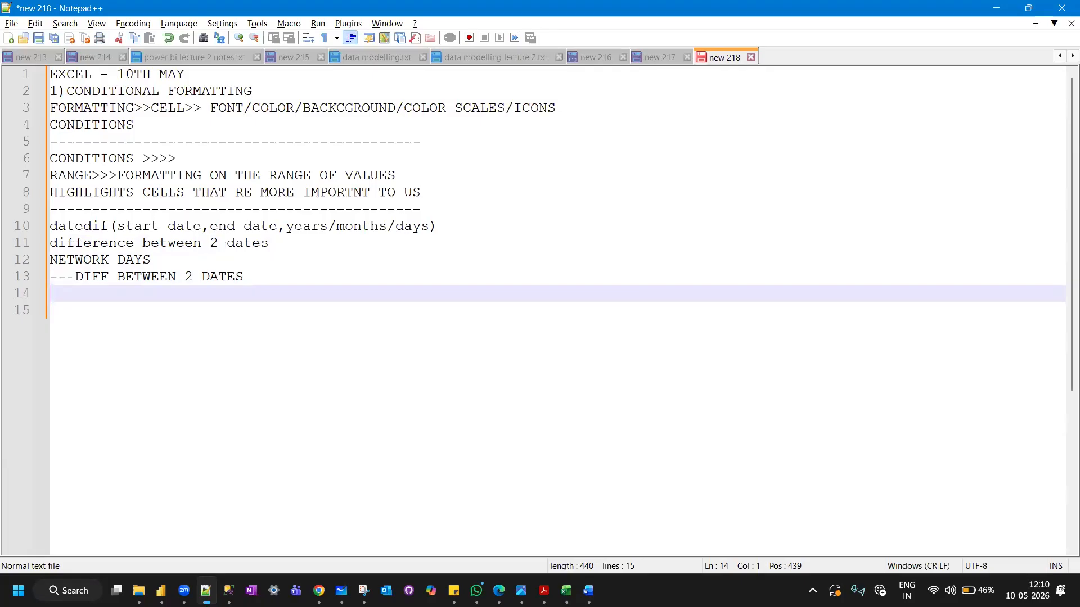
Add the note lines "WORKING DAYS" and "EXCLUDE STAURDAY AND SUNDAY" under the NETWORK DAYS notes.
{"action": "type", "text": "WORKING DAYS"}
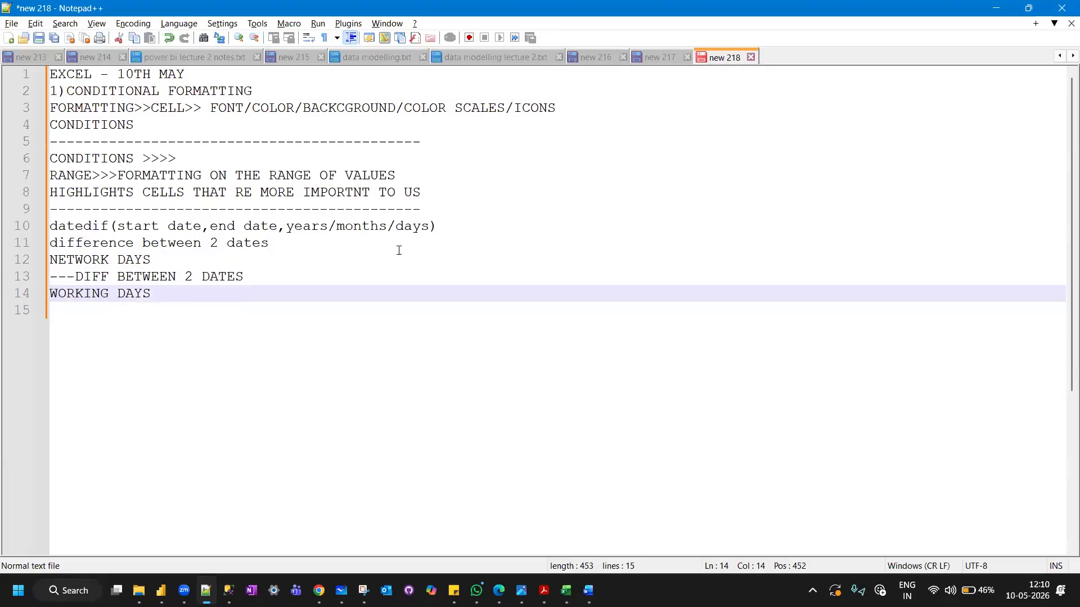
{"action": "key", "text": "Return"}
{"action": "type", "text": "EXC"}
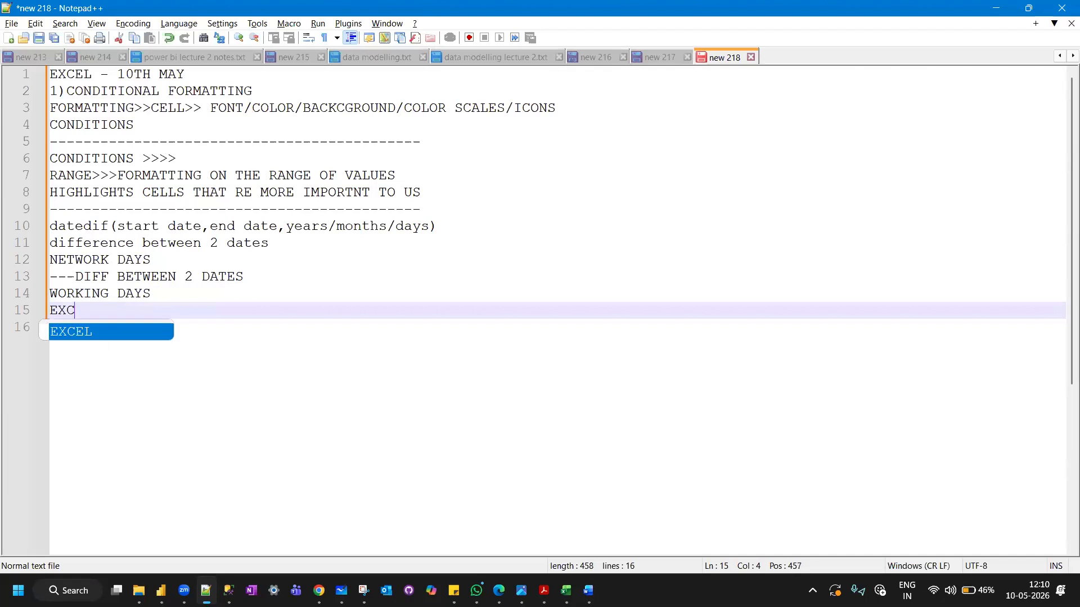
{"action": "type", "text": "LUDE STAURDAY"}
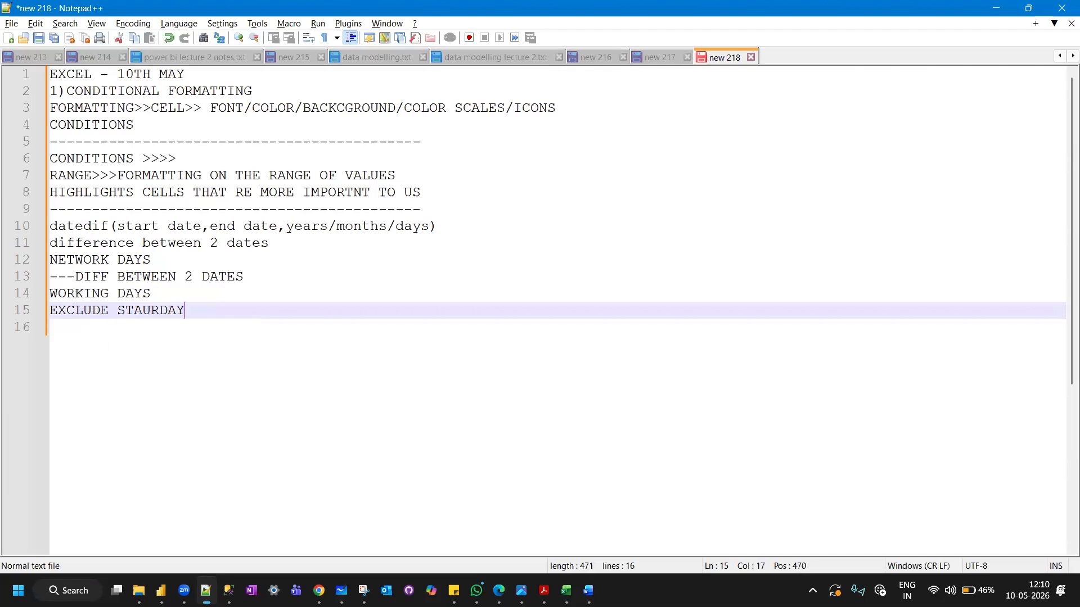
{"action": "type", "text": " AND SUNDAY"}
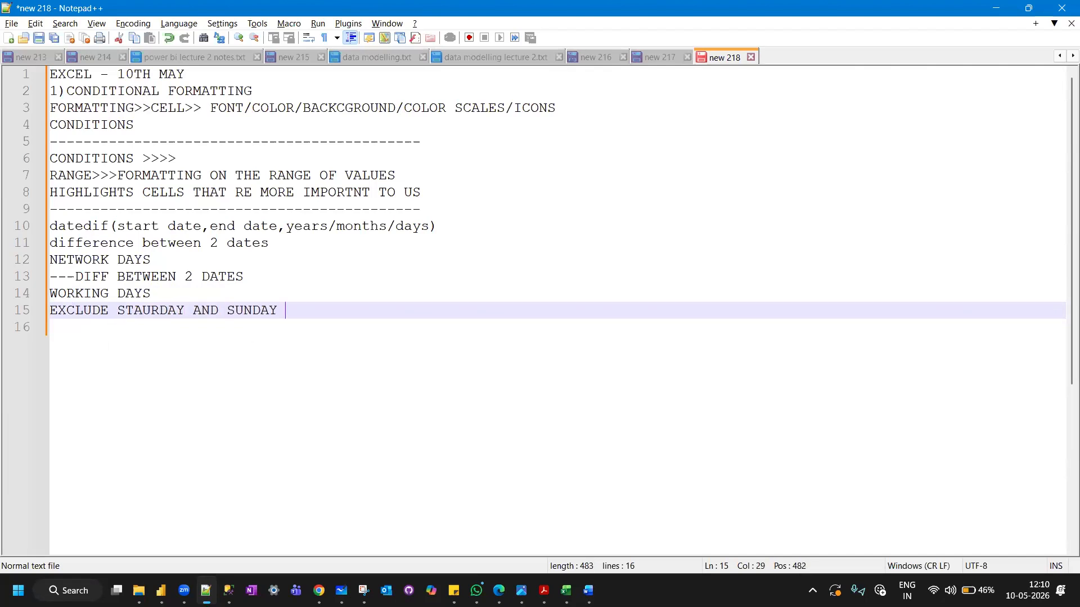
Add a dashed separator line below the NETWORK DAYS notes.
{"action": "key", "text": "Return"}
{"action": "type", "text": "-"}
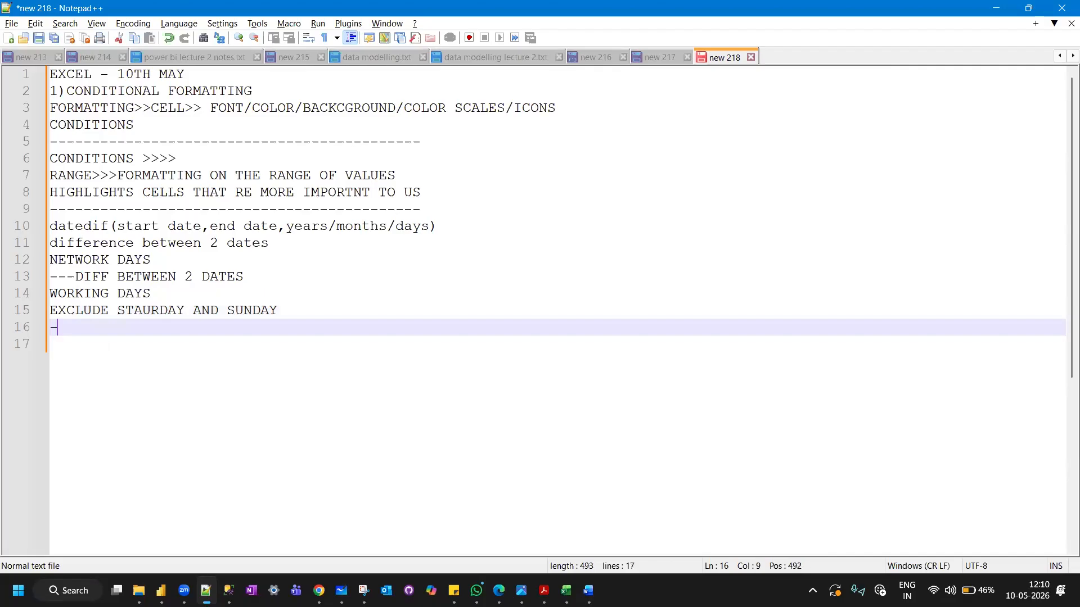
{"action": "type", "text": "----------------------------------"}
Switch back to Excel and enter the header NETWORK DAYS in cell R3.
{"action": "key", "text": "alt+Tab"}
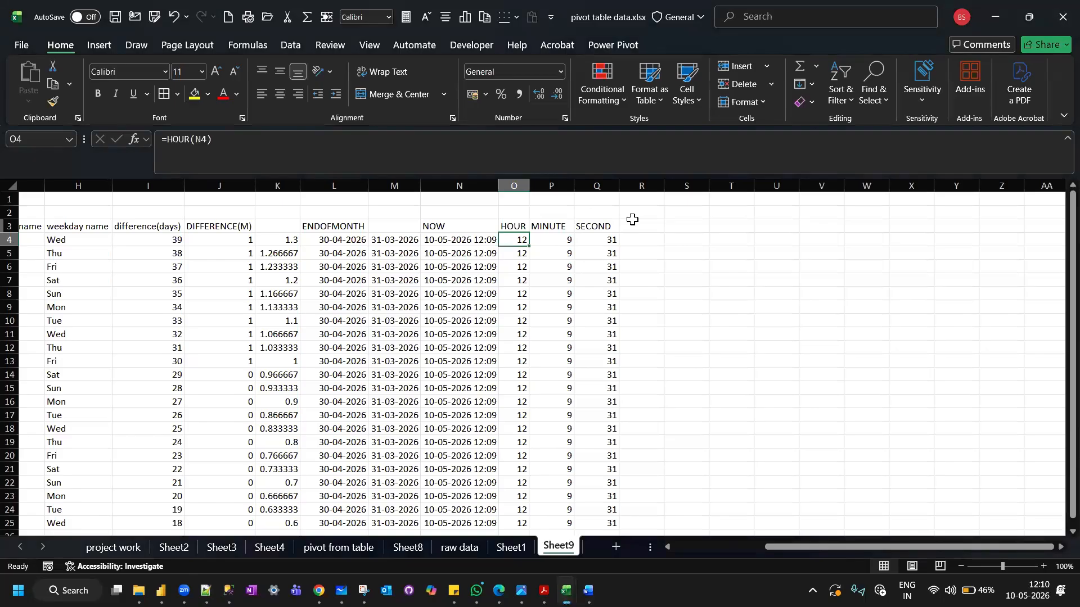
{"action": "left_click", "coordinate": [632, 221]}
{"action": "type", "text": "NETWORK D"}
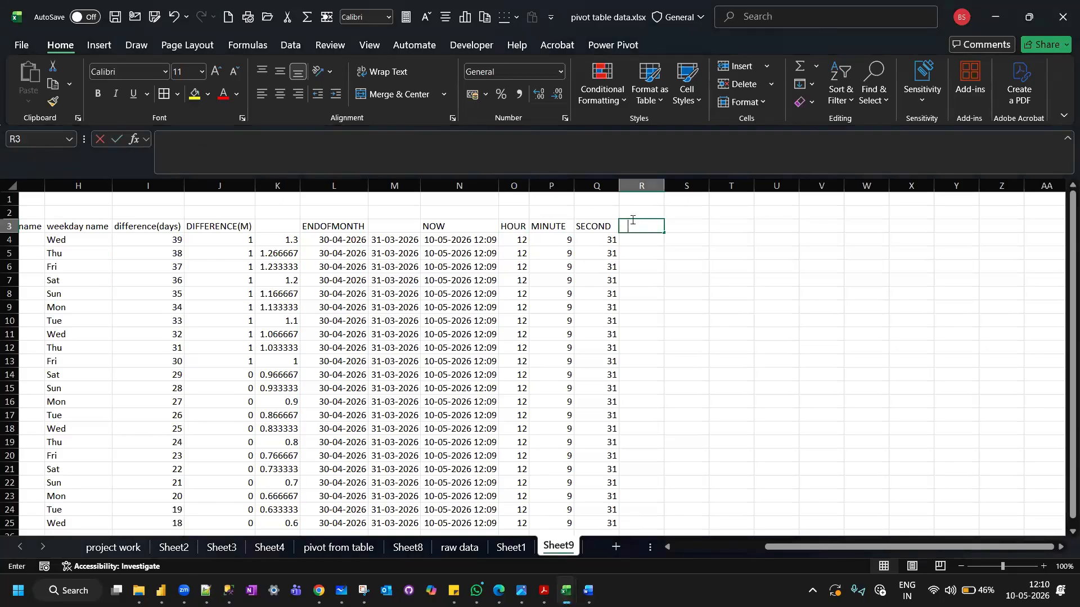
{"action": "type", "text": "AYS"}
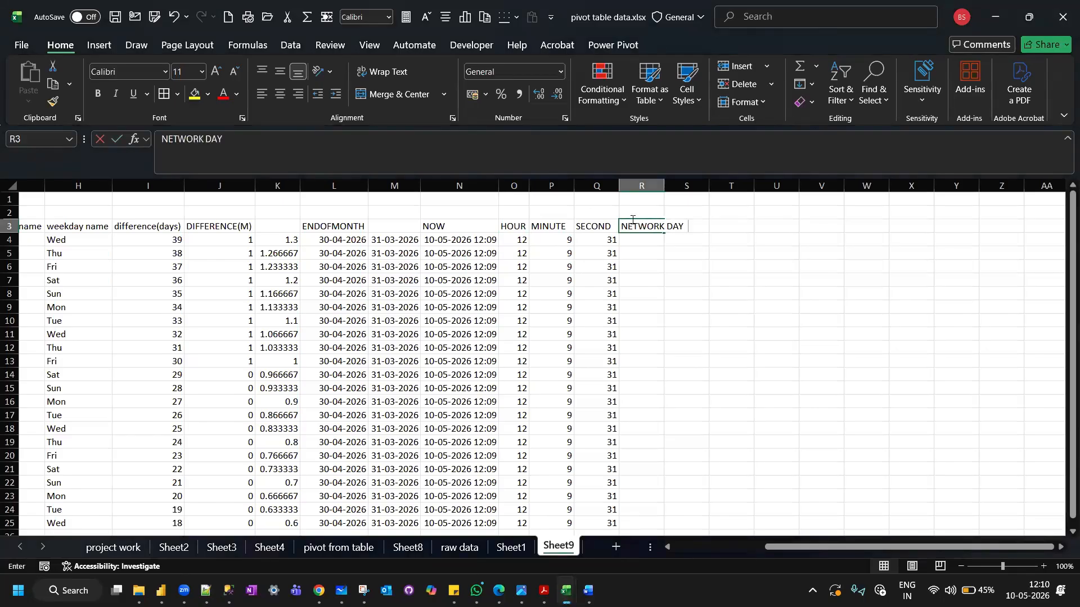
{"action": "key", "text": "Return"}
Enter the formula =NETWORKDAYS(A4,C4) in cell R4 to count working days from the DATE to the today column.
{"action": "type", "text": "=NETWORKDAYS("}
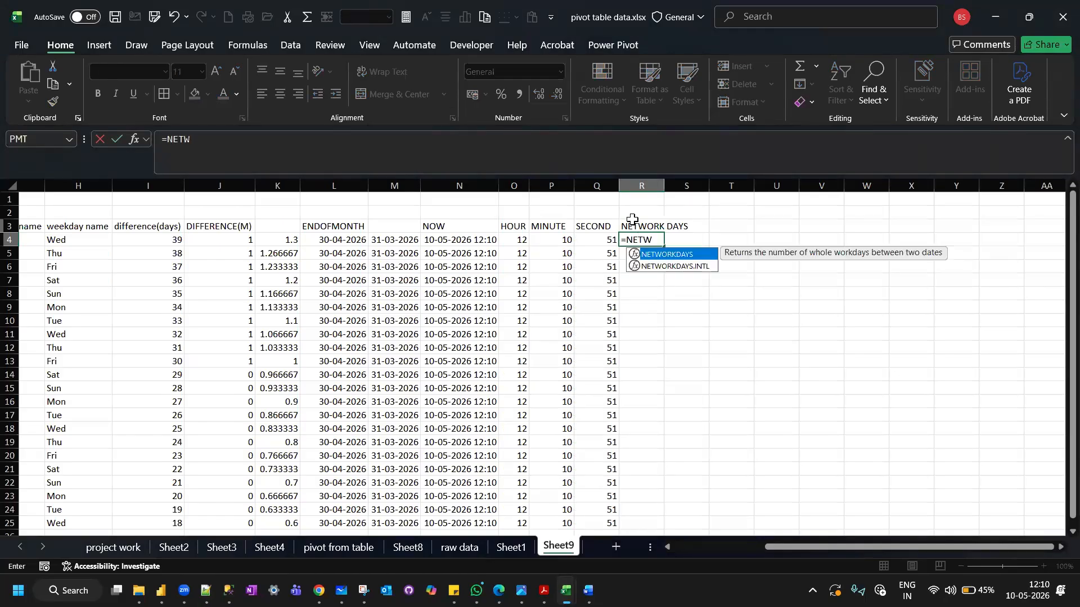
{"action": "double_click", "coordinate": [674, 256]}
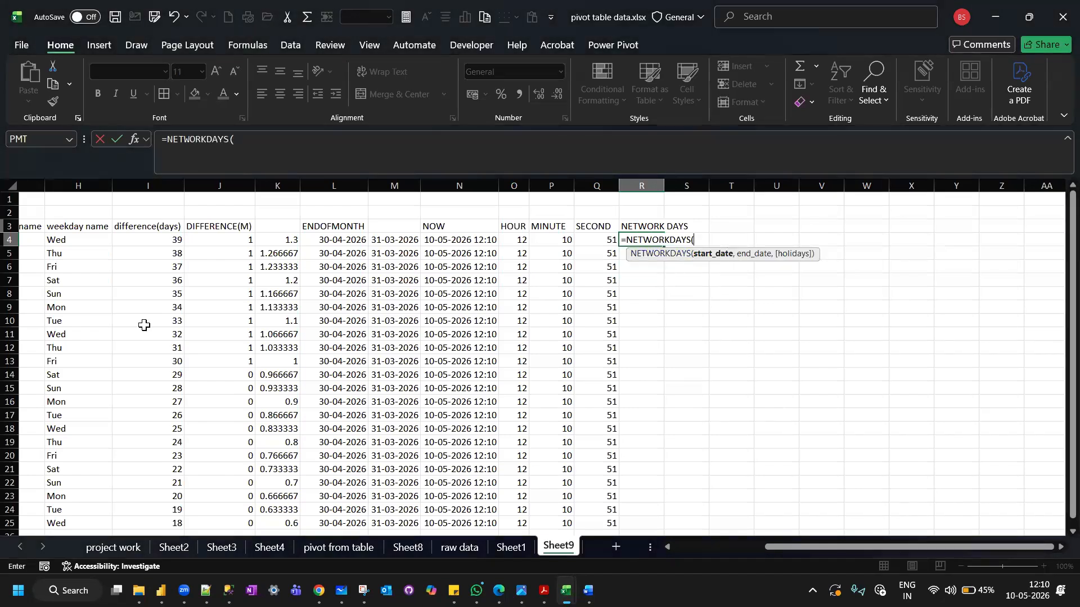
{"action": "scroll", "coordinate": [144, 271], "scroll_direction": "left", "scroll_amount": 3}
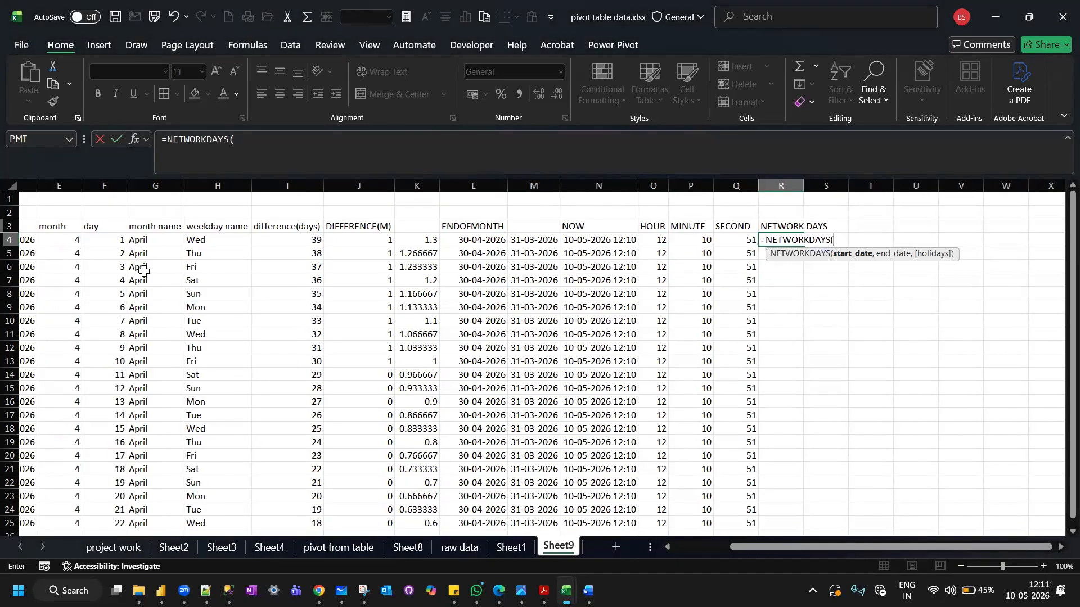
{"action": "scroll", "coordinate": [144, 271], "scroll_direction": "left", "scroll_amount": 3}
{"action": "left_click", "coordinate": [44, 240]}
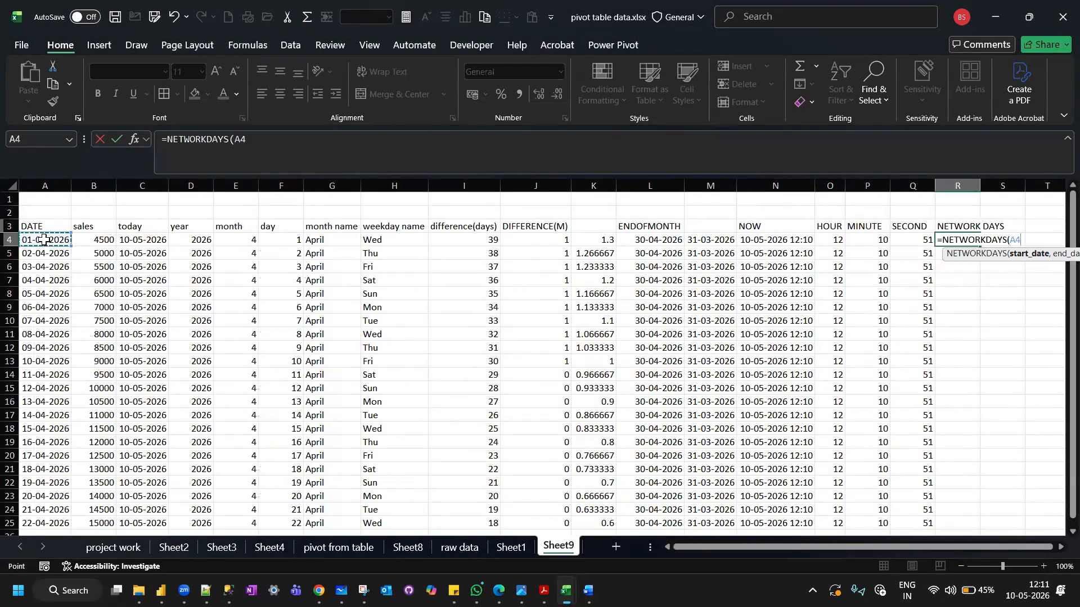
{"action": "type", "text": ","}
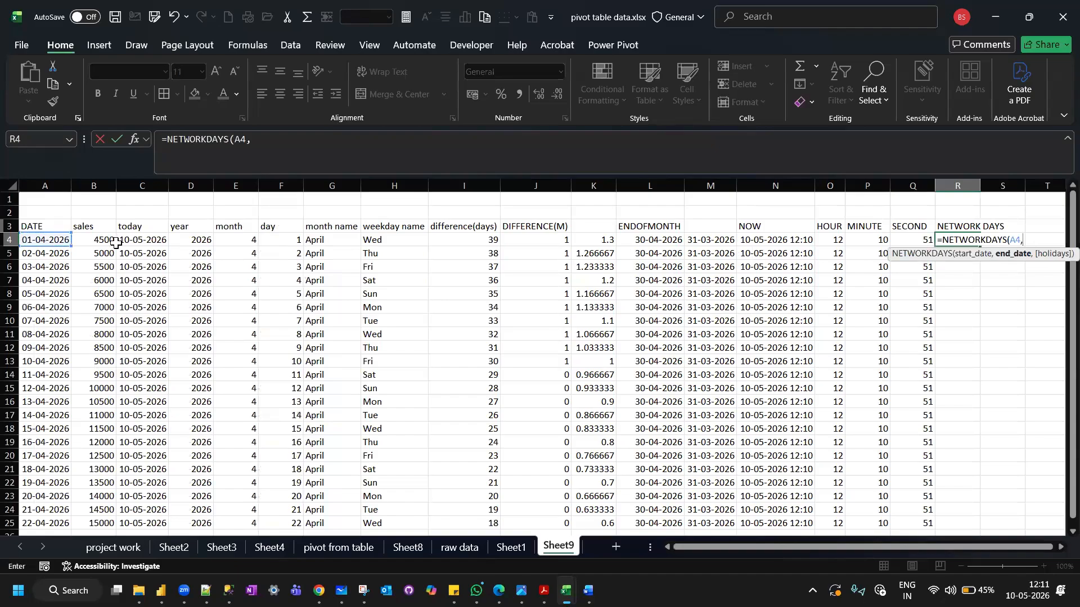
{"action": "left_click", "coordinate": [134, 239]}
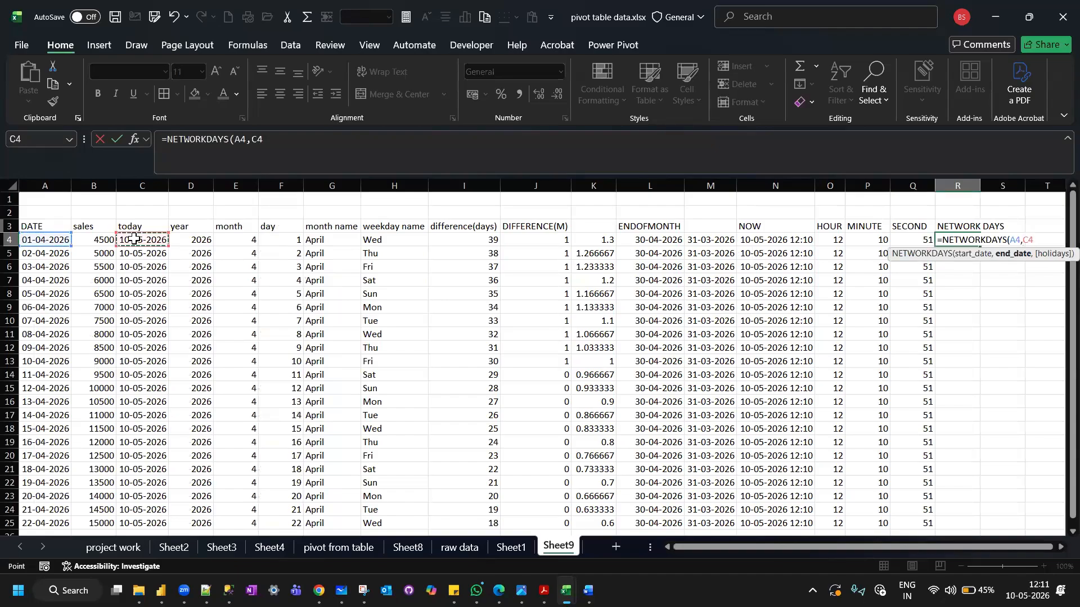
{"action": "key", "text": "Return"}
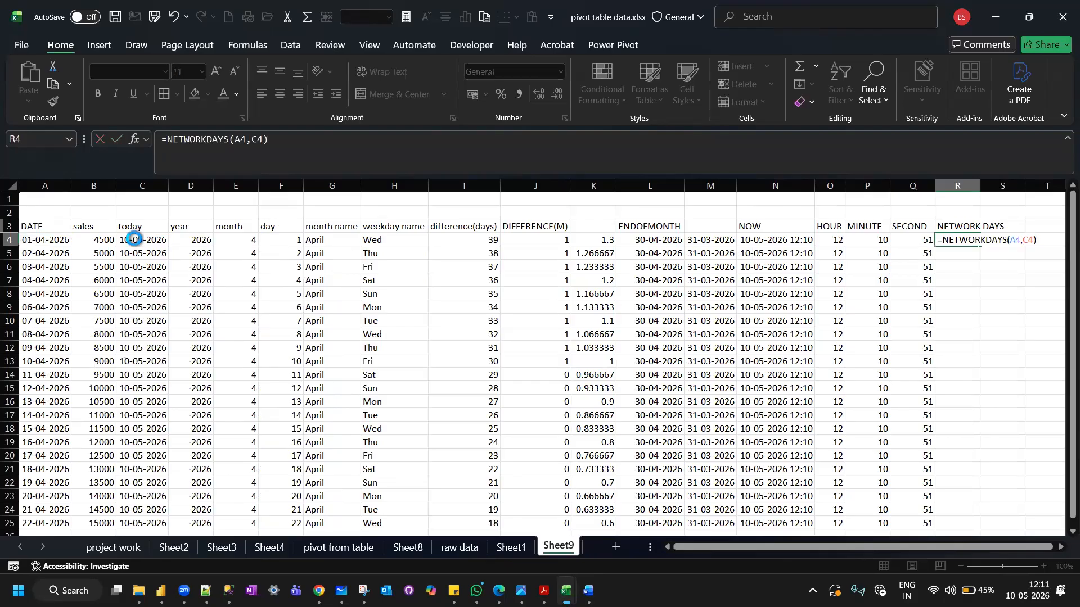
Compare the NETWORKDAYS result in R4 with the difference(days) value in the same row.
{"action": "scroll", "coordinate": [410, 286], "scroll_direction": "right", "scroll_amount": 4}
{"action": "scroll", "coordinate": [410, 286], "scroll_direction": "right", "scroll_amount": 1}
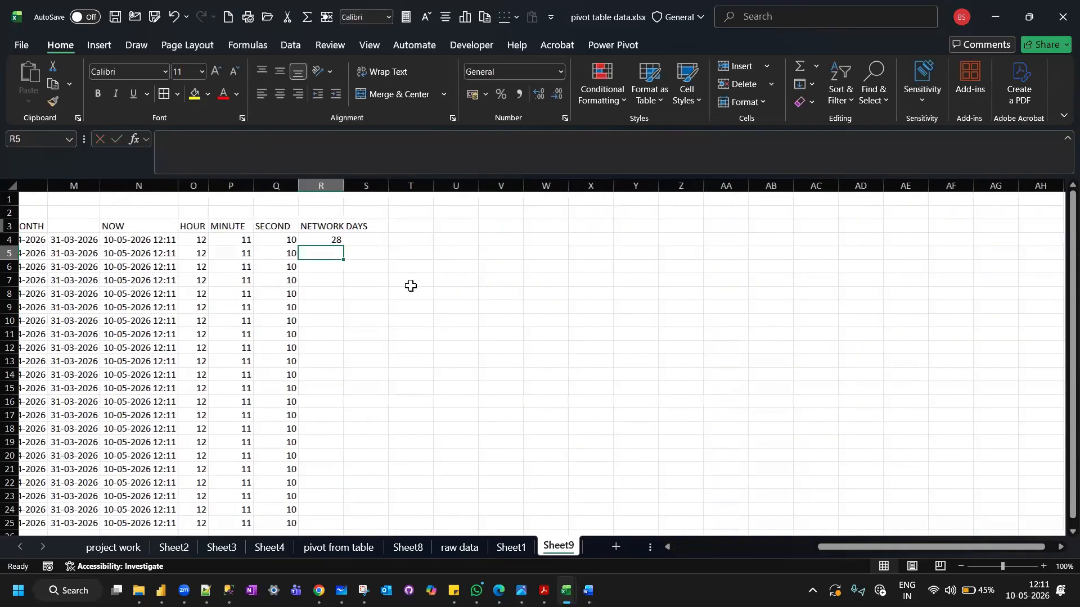
{"action": "left_click", "coordinate": [312, 236]}
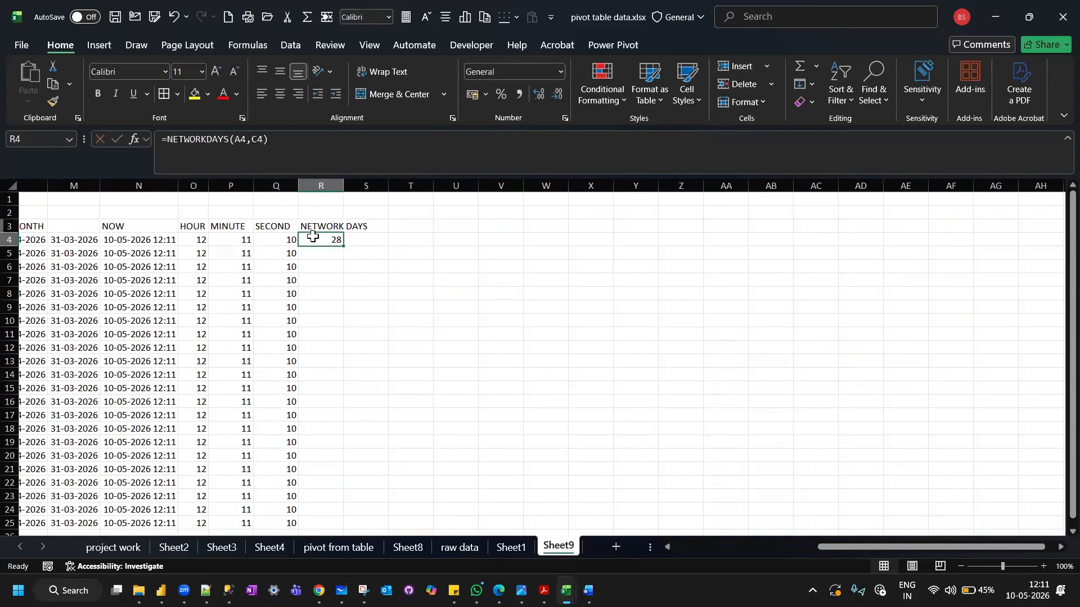
{"action": "scroll", "coordinate": [312, 236], "scroll_direction": "left", "scroll_amount": 3}
{"action": "scroll", "coordinate": [106, 287], "scroll_direction": "left", "scroll_amount": 4}
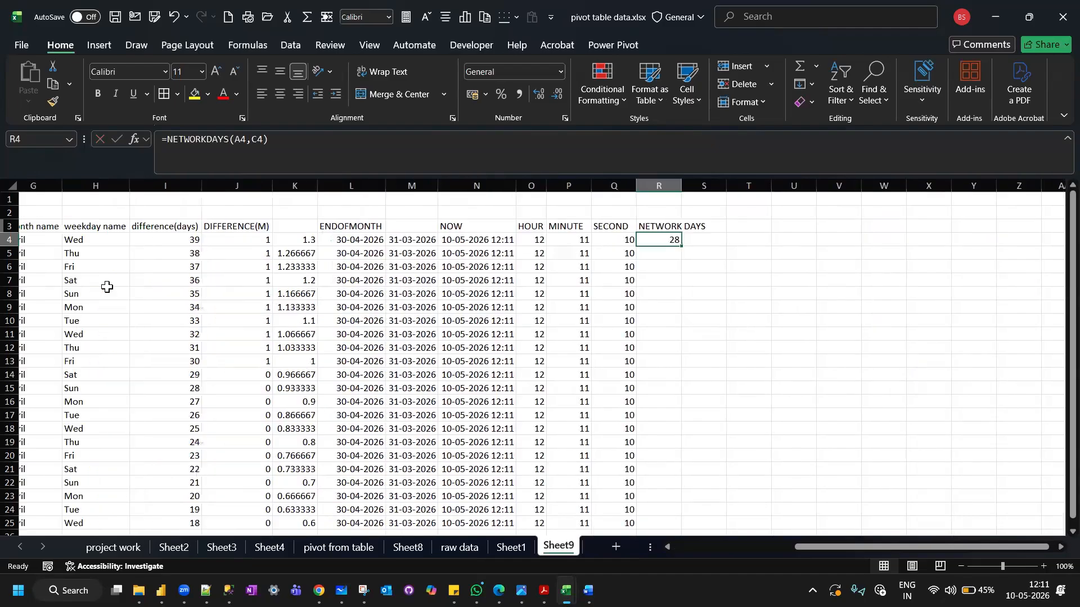
{"action": "scroll", "coordinate": [107, 287], "scroll_direction": "left", "scroll_amount": 1}
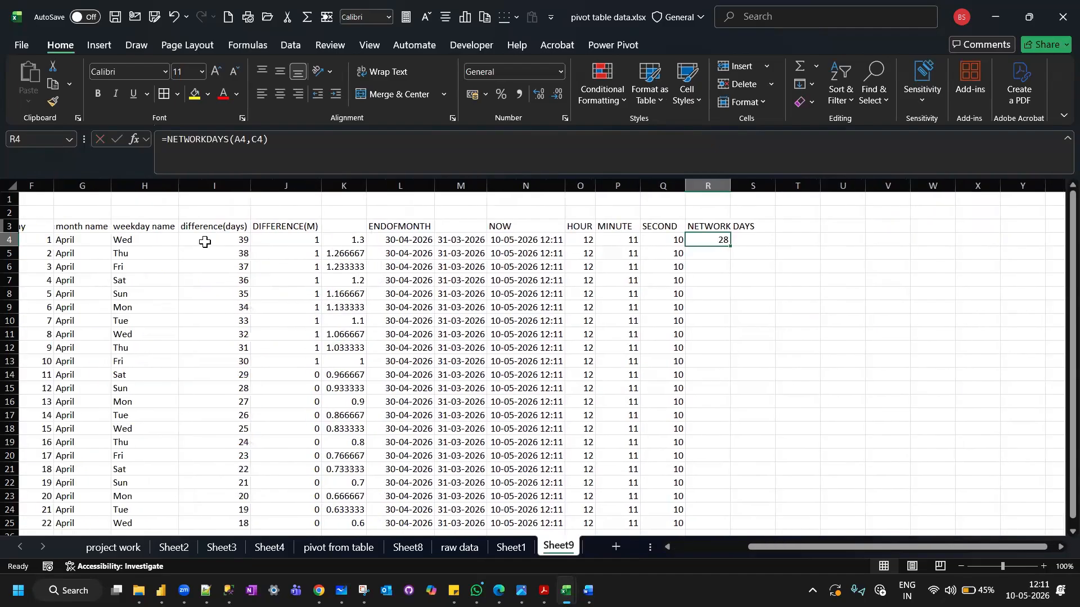
{"action": "scroll", "coordinate": [205, 242], "scroll_direction": "right", "scroll_amount": 3}
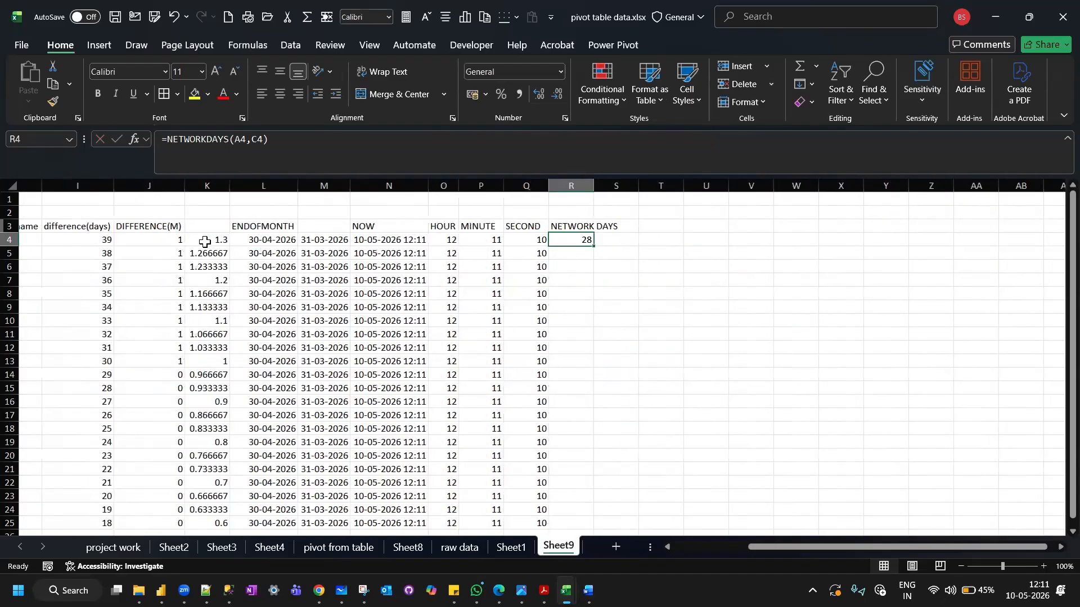
Fill the NETWORKDAYS formula from R4 down the NETWORK DAYS column for all the dated rows.
{"action": "double_click", "coordinate": [594, 247]}
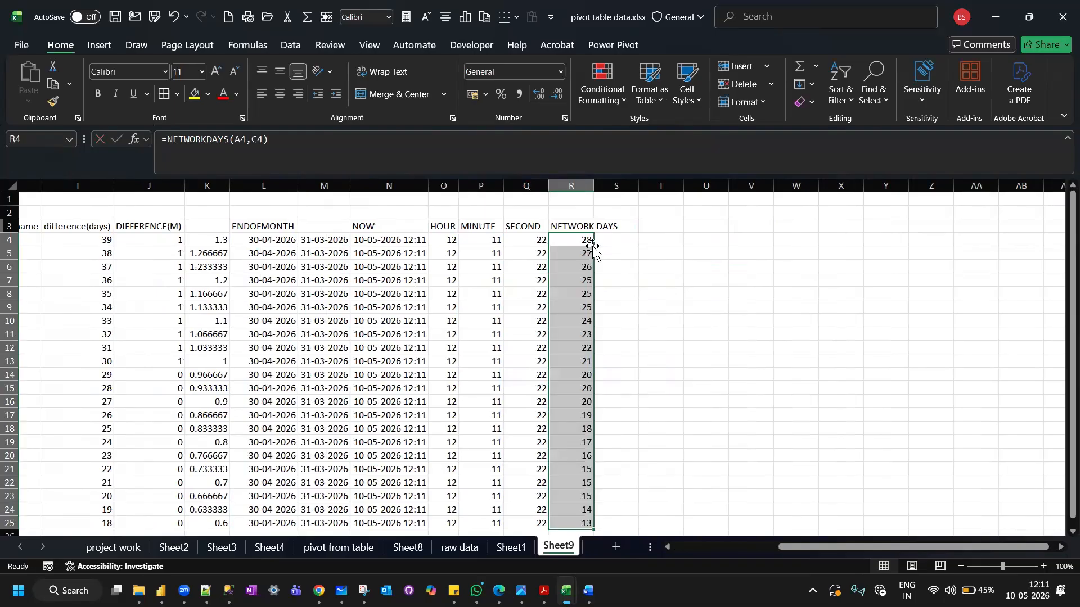
{"action": "scroll", "coordinate": [432, 277], "scroll_direction": "left", "scroll_amount": 1}
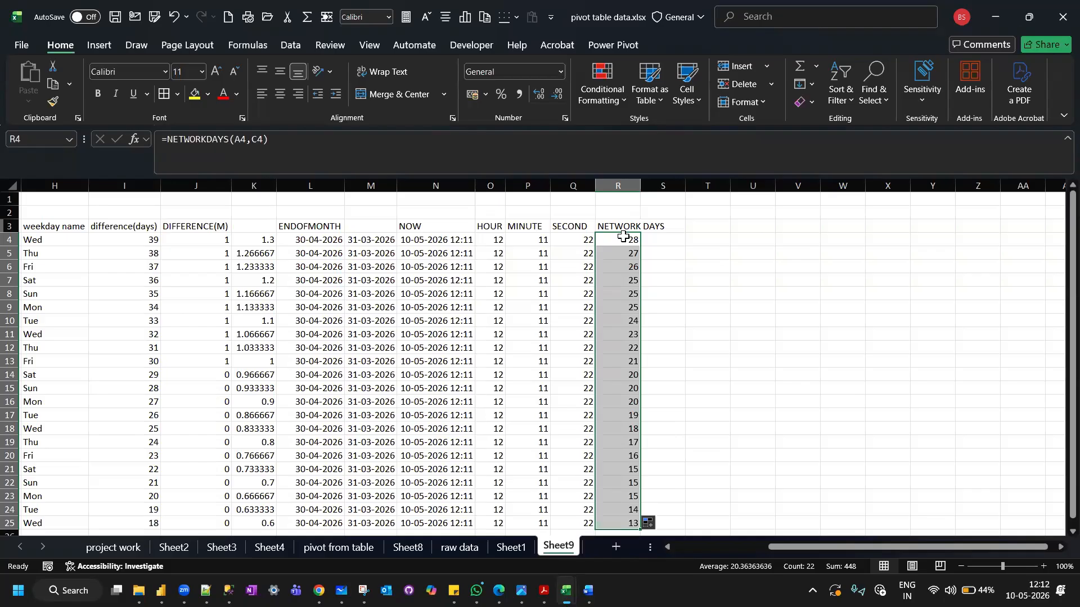
{"action": "scroll", "coordinate": [332, 304], "scroll_direction": "left", "scroll_amount": 3}
{"action": "scroll", "coordinate": [332, 304], "scroll_direction": "right", "scroll_amount": 3}
Switch to Notepad++ and add the line "VISULAIZATION---DATA ANALYSIS" below the last dashed separator.
{"action": "mouse_move", "coordinate": [206, 590]}
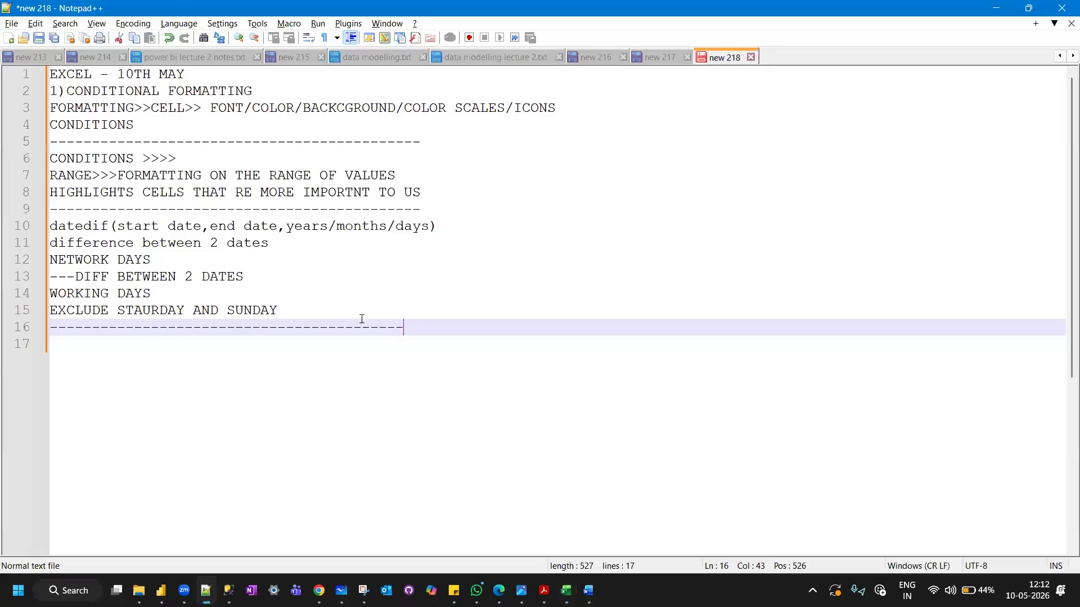
{"action": "key", "text": "Return"}
{"action": "type", "text": "VISUL"}
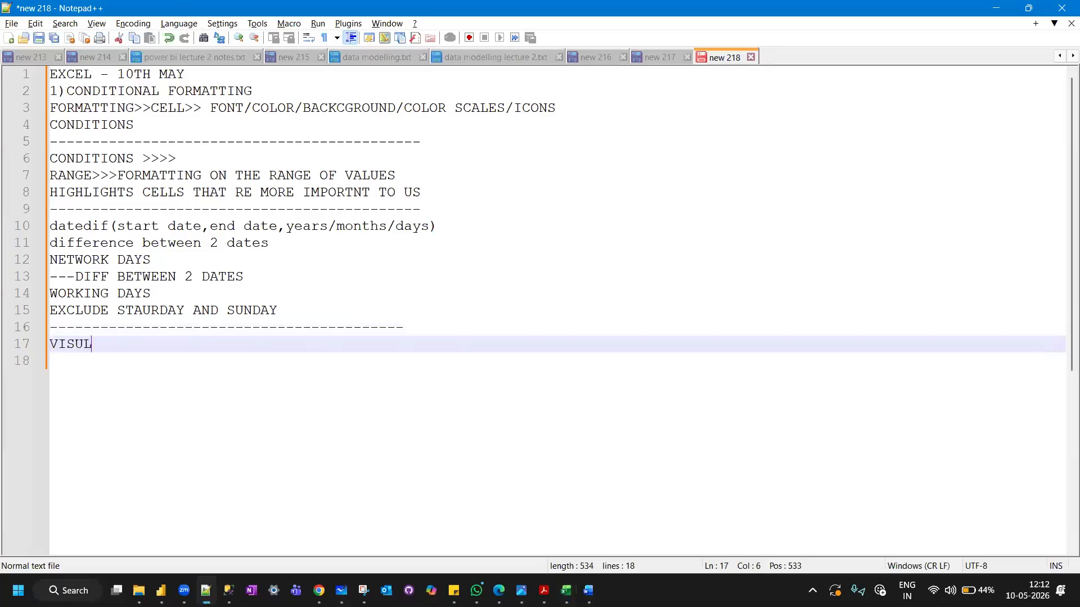
{"action": "type", "text": "AIZATION"}
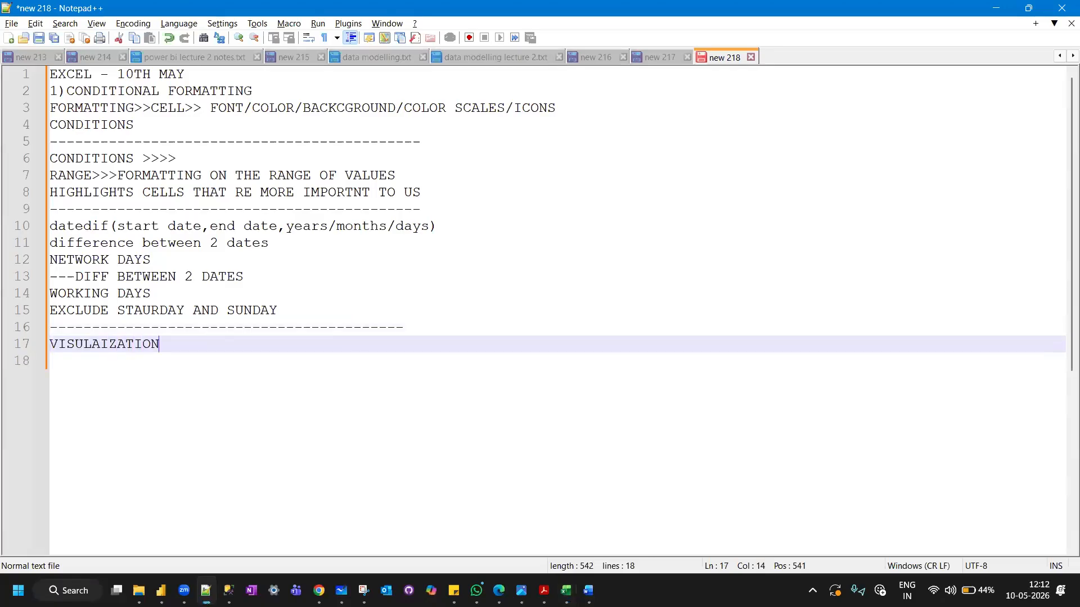
{"action": "type", "text": "---"}
{"action": "type", "text": "VISUA"}
{"action": "type", "text": "DATA ANALYSIS"}
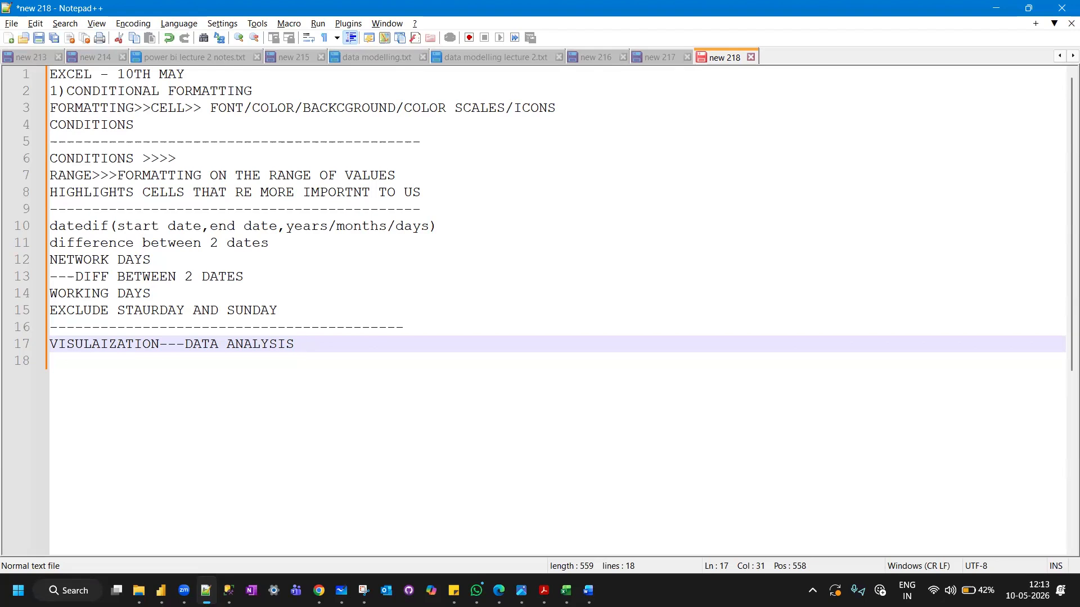
Add the definition line "PICTORIAL REPRESNTATION/GRPAHICAL REPRESNTATION/GRPAHICAL OF THE DATA" below the visualization heading.
{"action": "key", "text": "Return"}
{"action": "type", "text": "GRAPHI"}
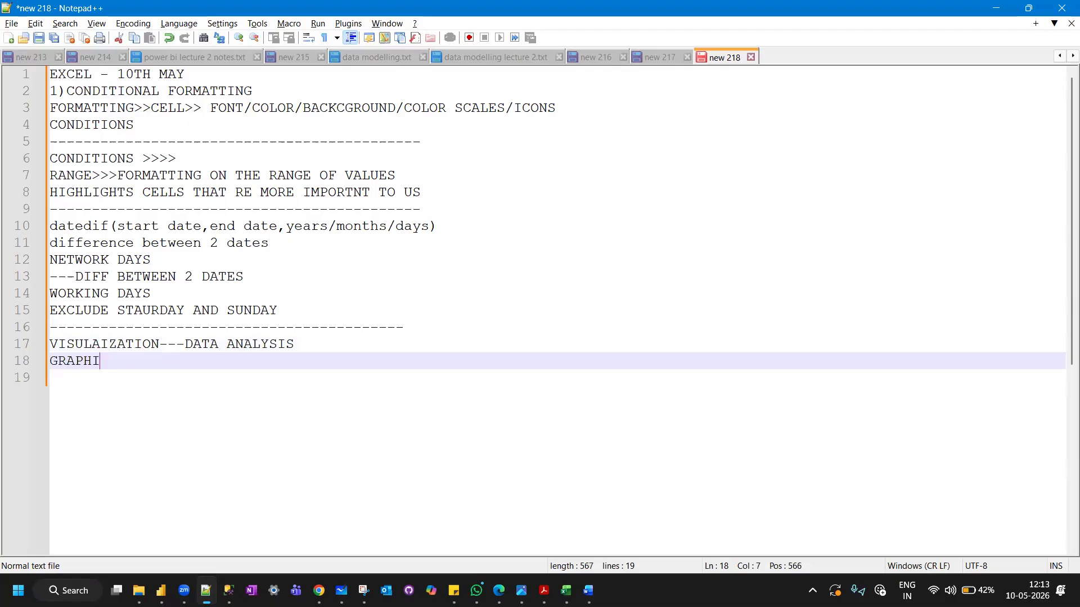
{"action": "key", "text": "BackSpace"}
{"action": "key", "text": "BackSpace"}
{"action": "key", "text": "BackSpace"}
{"action": "key", "text": "BackSpace"}
{"action": "key", "text": "BackSpace"}
{"action": "key", "text": "BackSpace"}
{"action": "type", "text": "PICTOR"}
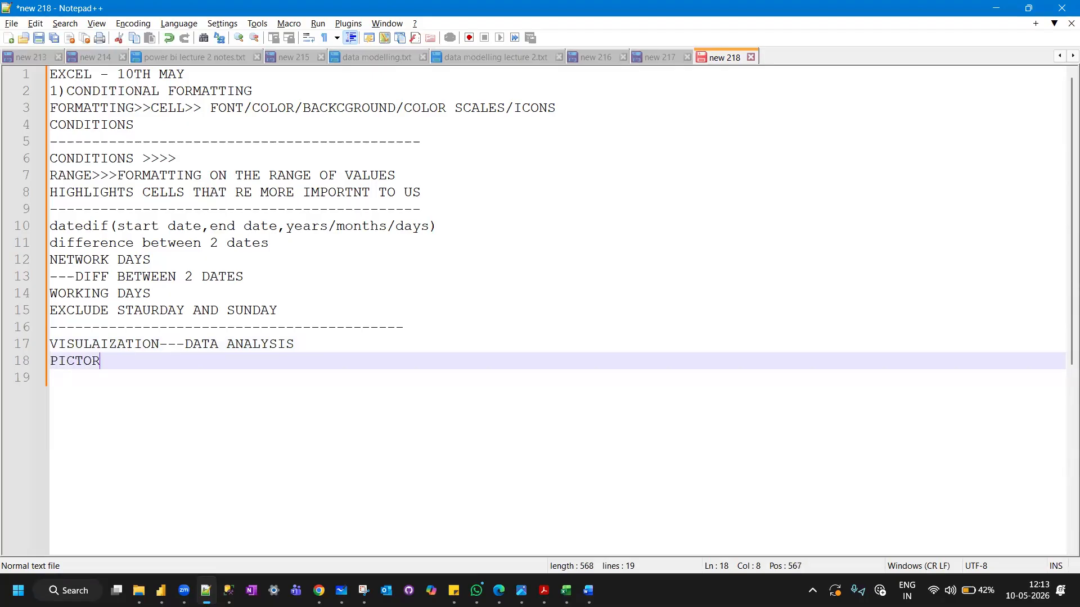
{"action": "type", "text": "IAL REPRESNTAT"}
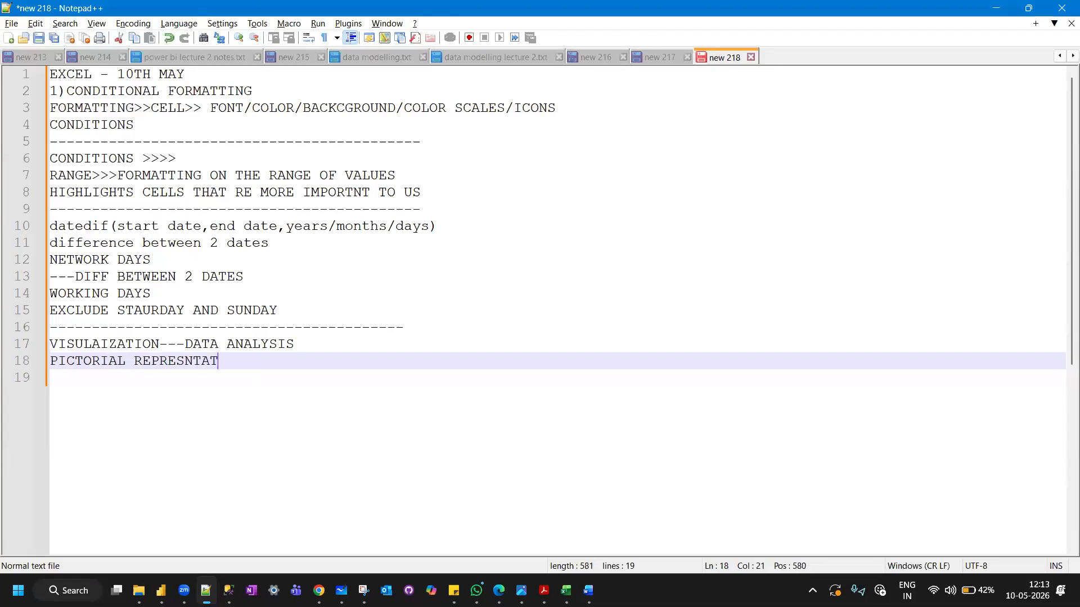
{"action": "type", "text": "ION/GRPAHICAL"}
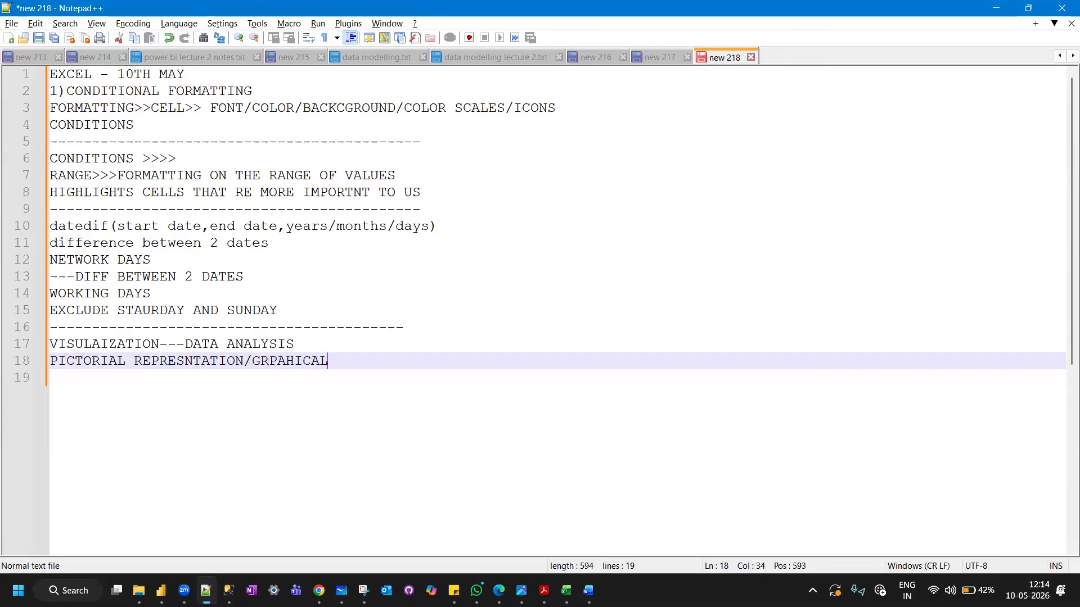
{"action": "type", "text": " REPR"}
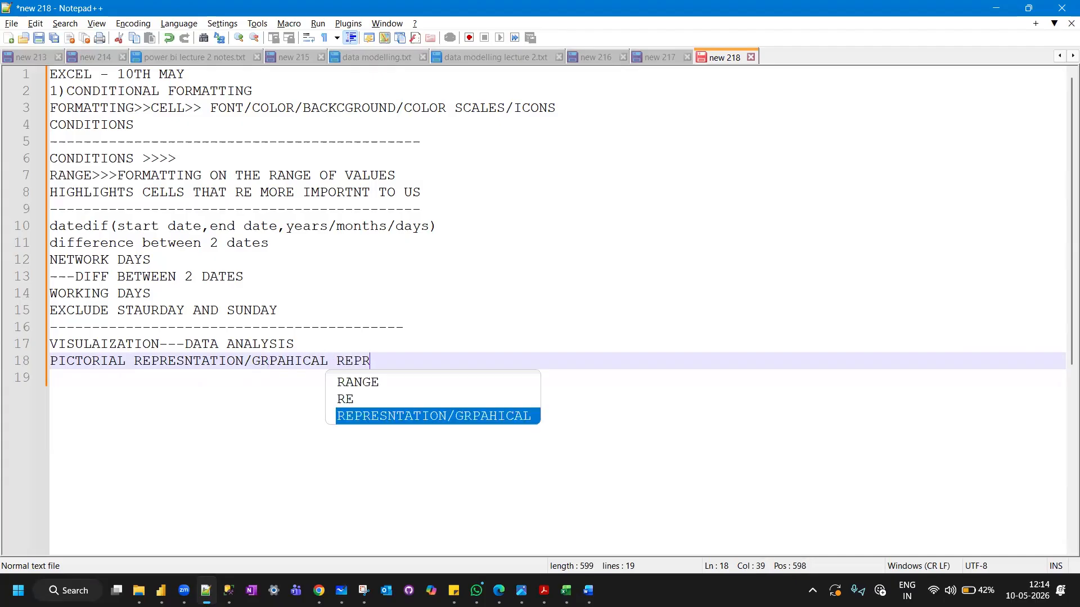
{"action": "key", "text": "Return"}
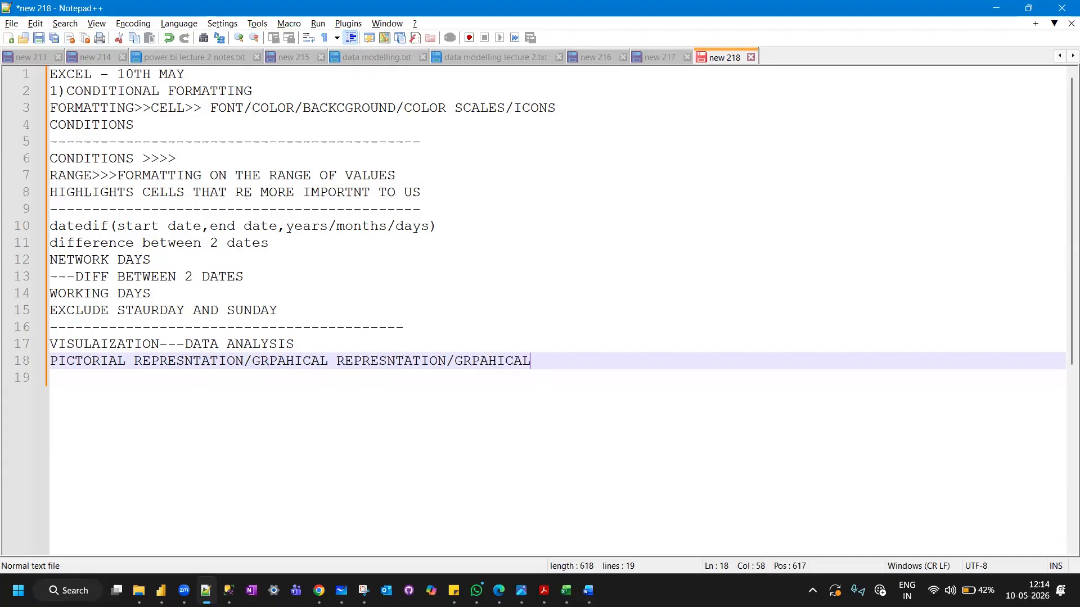
{"action": "type", "text": "OF THE DAT"}
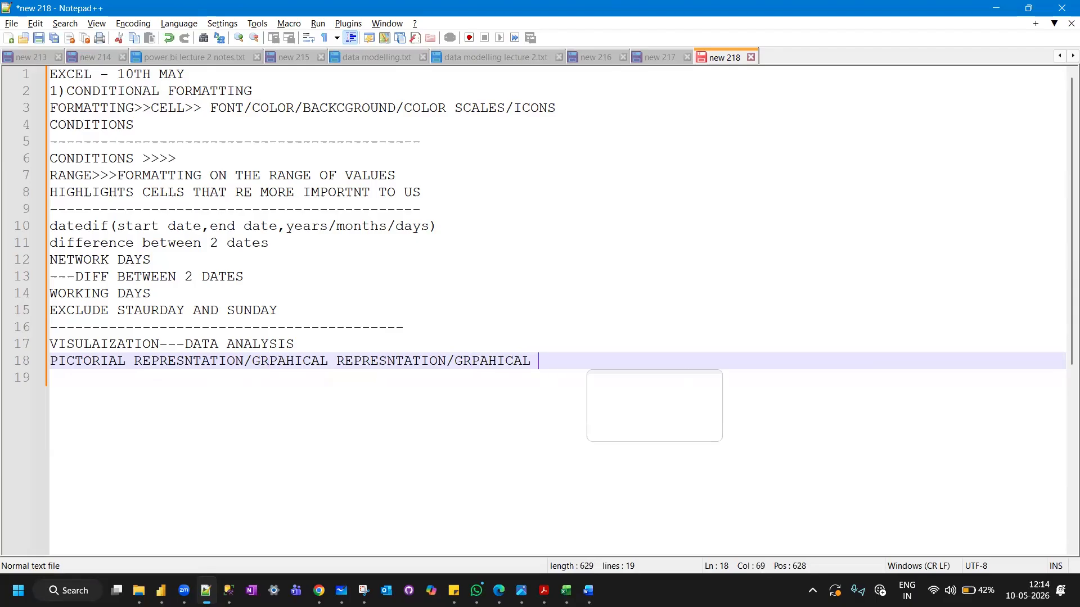
{"action": "type", "text": "A"}
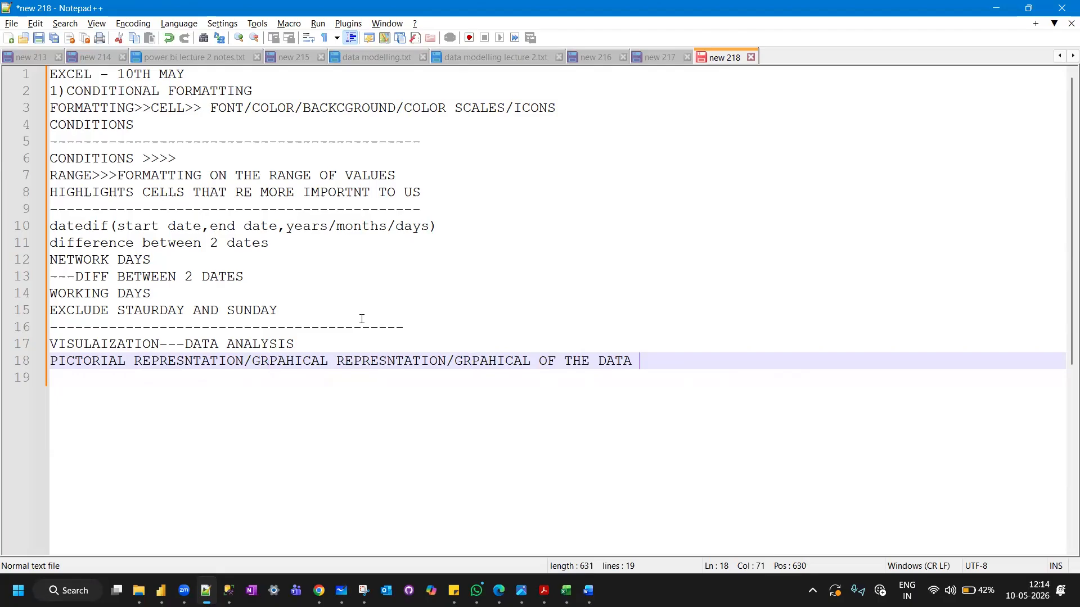
Add the line "WHY IS IT IMPORTANT" below the definition of visualization.
{"action": "key", "text": "Return"}
{"action": "type", "text": "WHY "}
{"action": "type", "text": "DO WE "}
{"action": "type", "text": "IMPORTANT"}
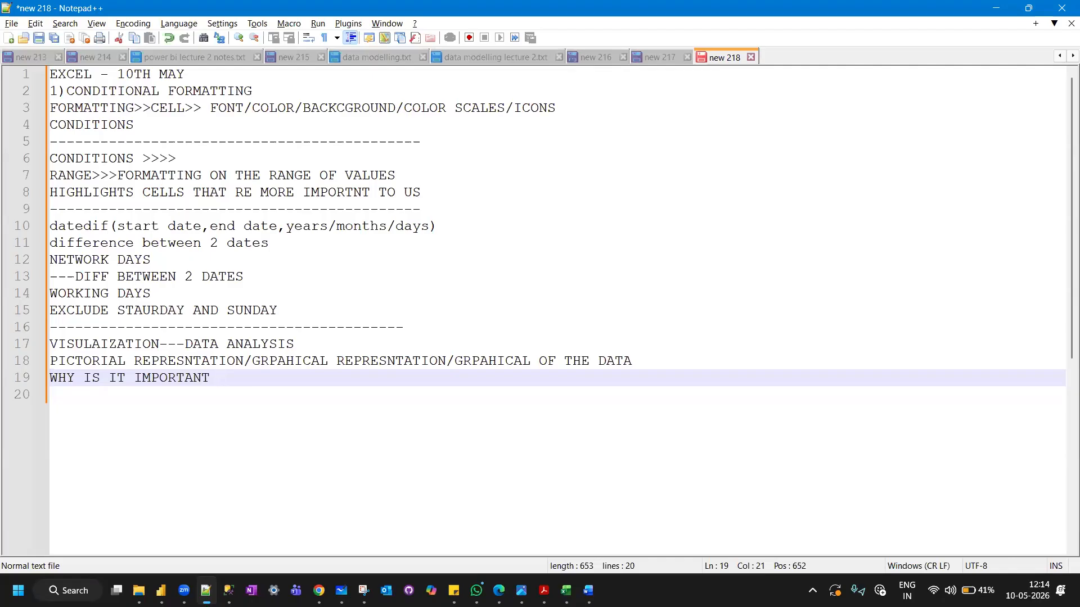
Add the line "USE CASE-TARGET VS SALES REPRESENTATION THROUGH CHARTS" to the visualization notes.
{"action": "key", "text": "Return"}
{"action": "type", "text": "USE CASE"}
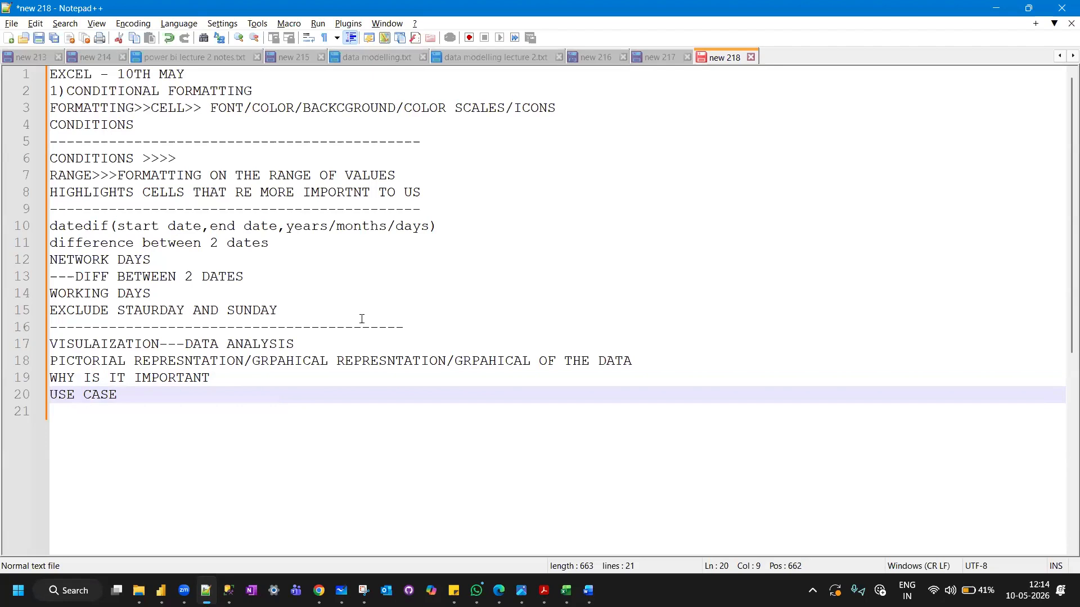
{"action": "type", "text": "-TARGET VS SACLES REPRESENTATION "}
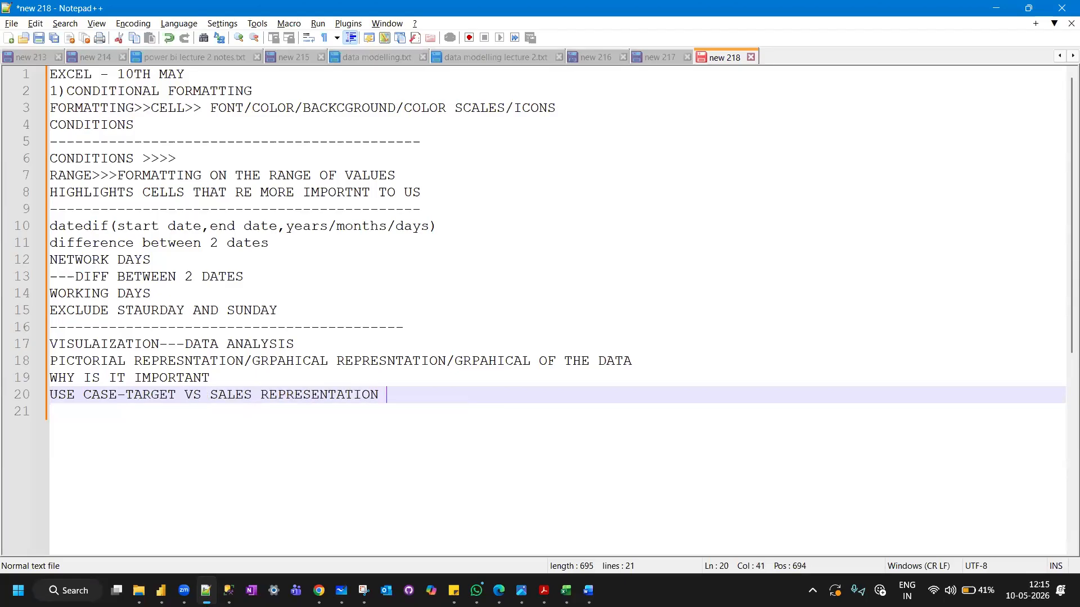
{"action": "type", "text": "THROUGH CHARTS"}
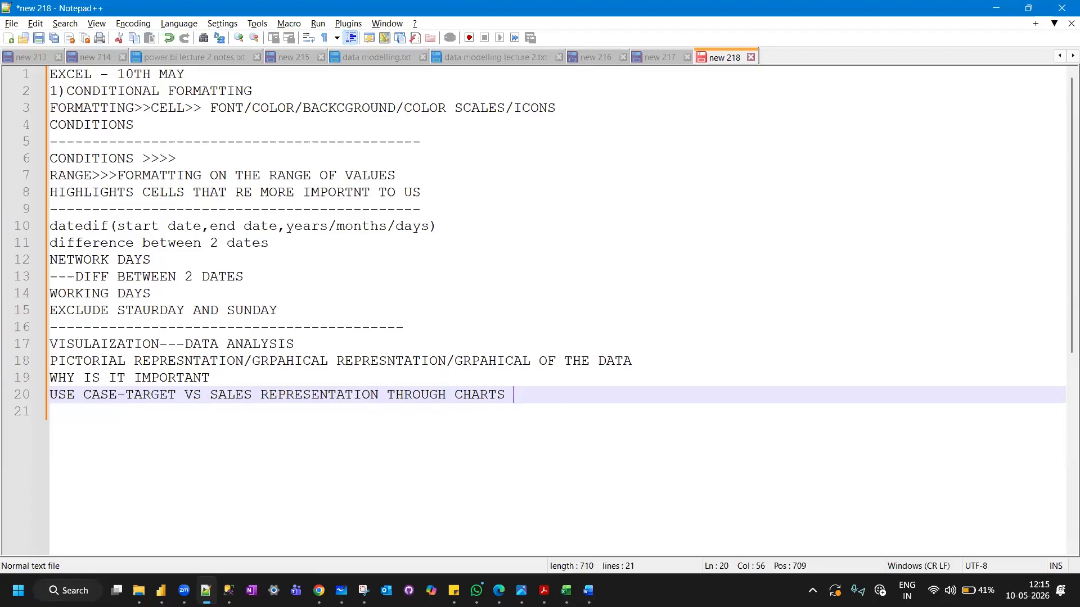
Add the line "COMPLEX DATA IS EASY TO UNDERSTAND" below the use case.
{"action": "key", "text": "Return"}
{"action": "type", "text": "COMPLEX "}
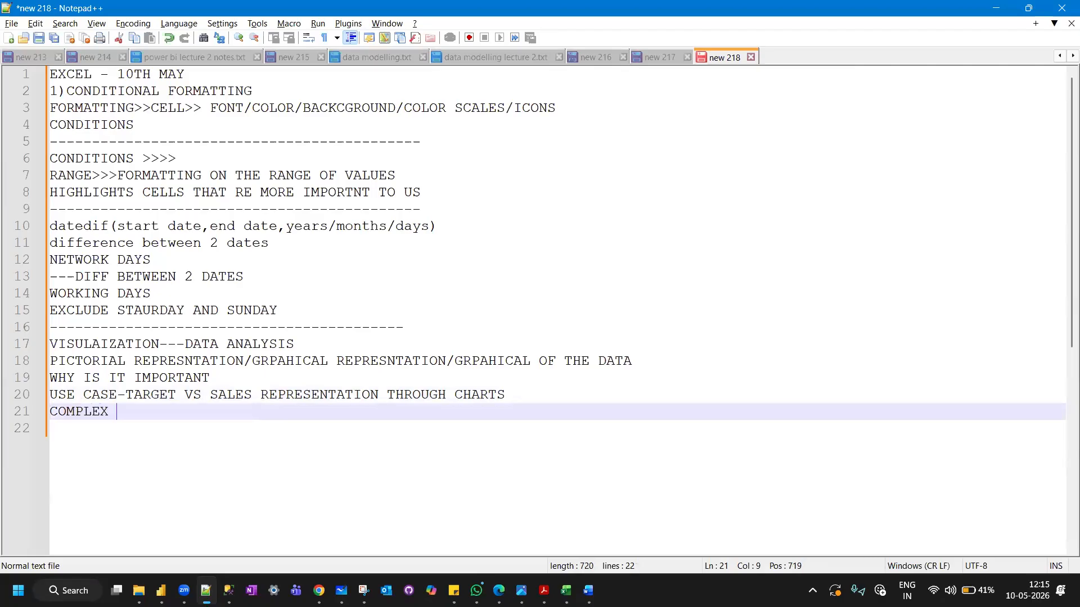
{"action": "type", "text": "DATA IN "}
{"action": "type", "text": "OUGH CHA"}
{"action": "type", "text": "UNDERSTAND"}
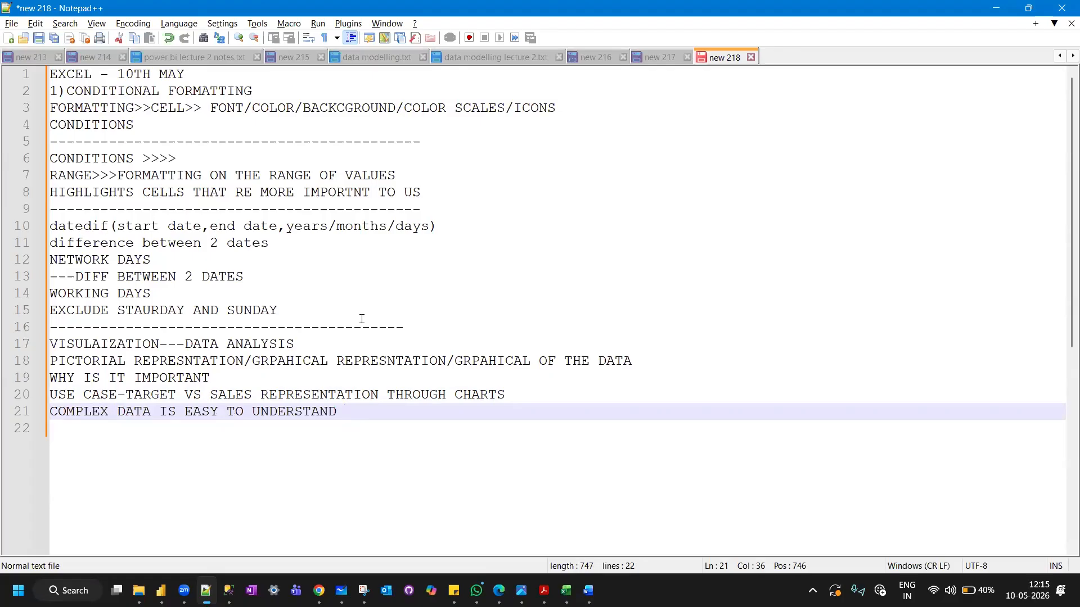
Switch to Excel and insert the recommended line chart for the DATE and sales data in A3:B22.
{"action": "key", "text": "alt+Tab"}
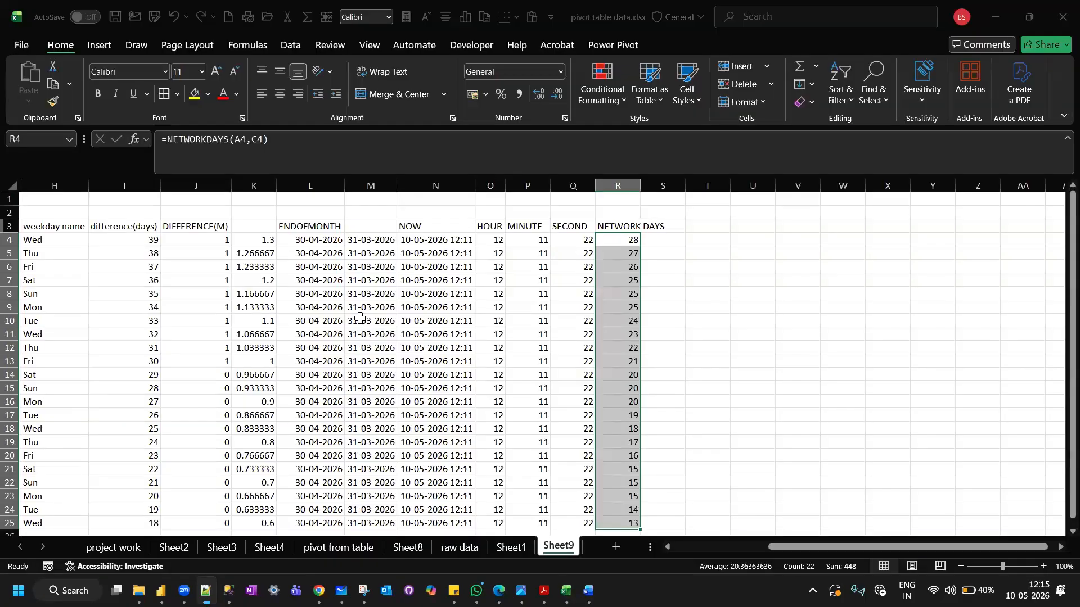
{"action": "scroll", "coordinate": [289, 311], "scroll_direction": "left", "scroll_amount": 3}
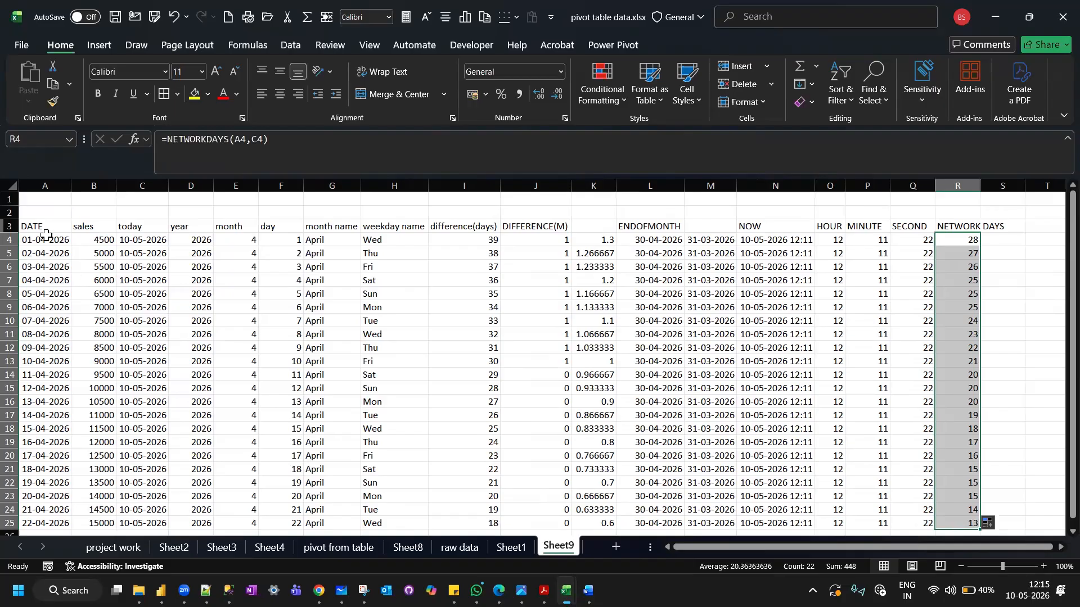
{"action": "left_click_drag", "start_coordinate": [39, 225], "coordinate": [88, 475]}
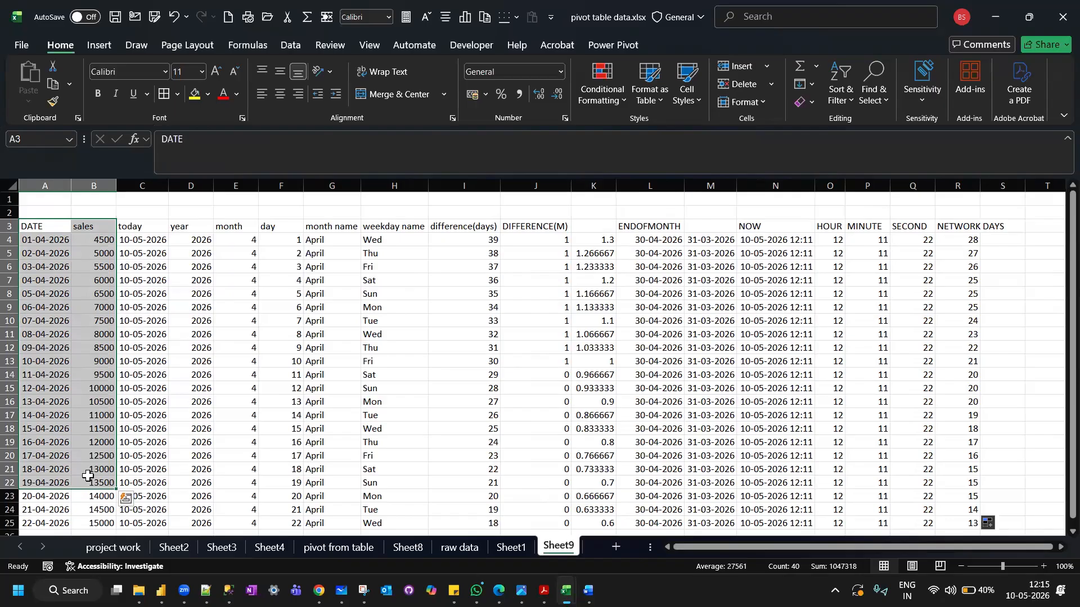
{"action": "left_click", "coordinate": [98, 49]}
{"action": "left_click", "coordinate": [423, 85]}
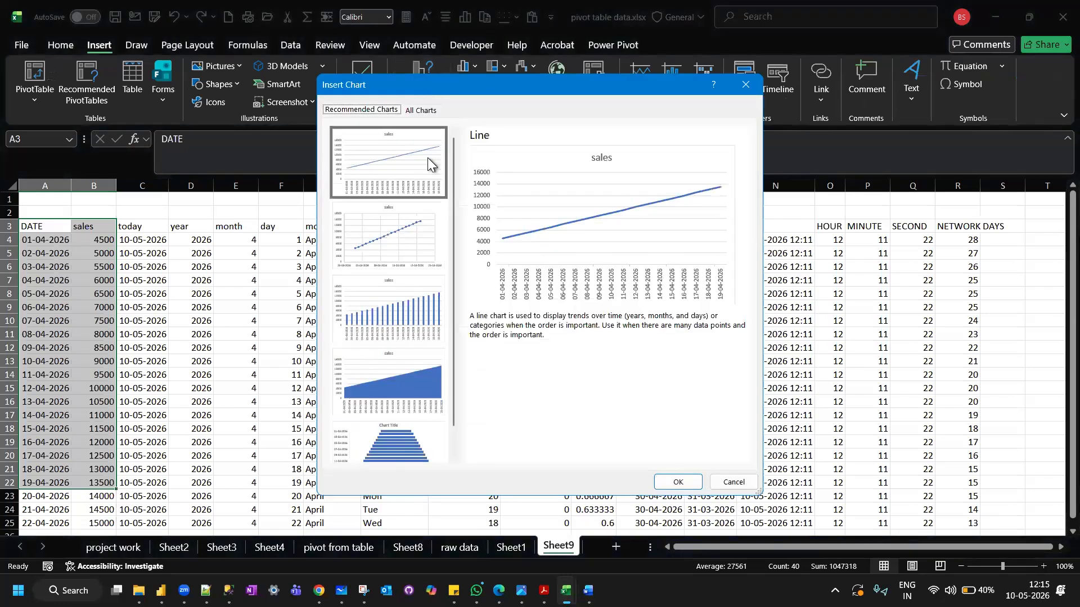
{"action": "left_click", "coordinate": [678, 483]}
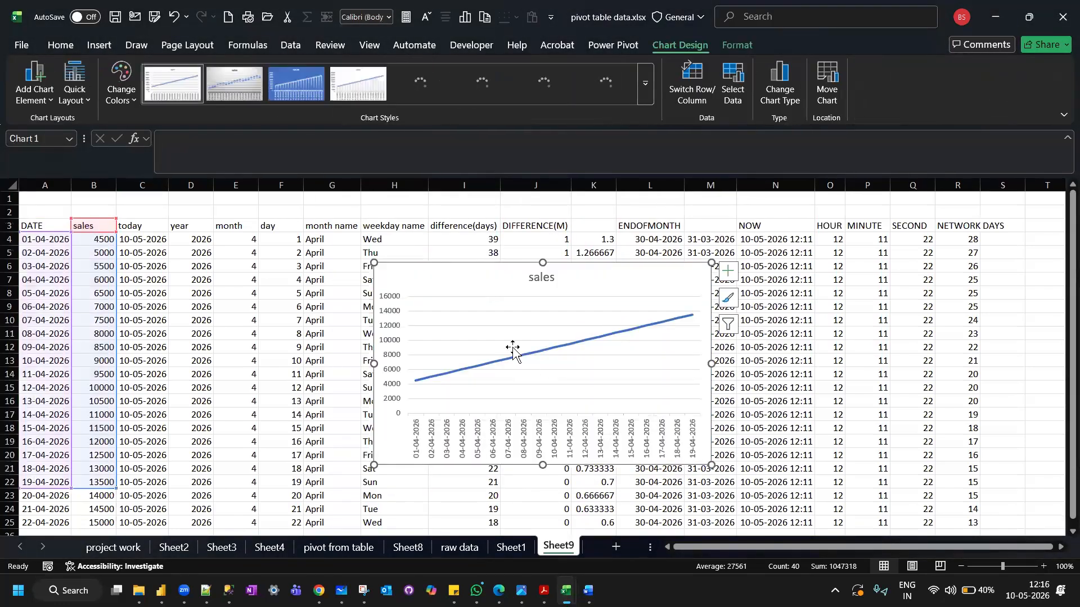
Move the sales chart over columns D to I and place its title in the chart's upper-left corner.
{"action": "left_click_drag", "start_coordinate": [377, 270], "coordinate": [257, 243]}
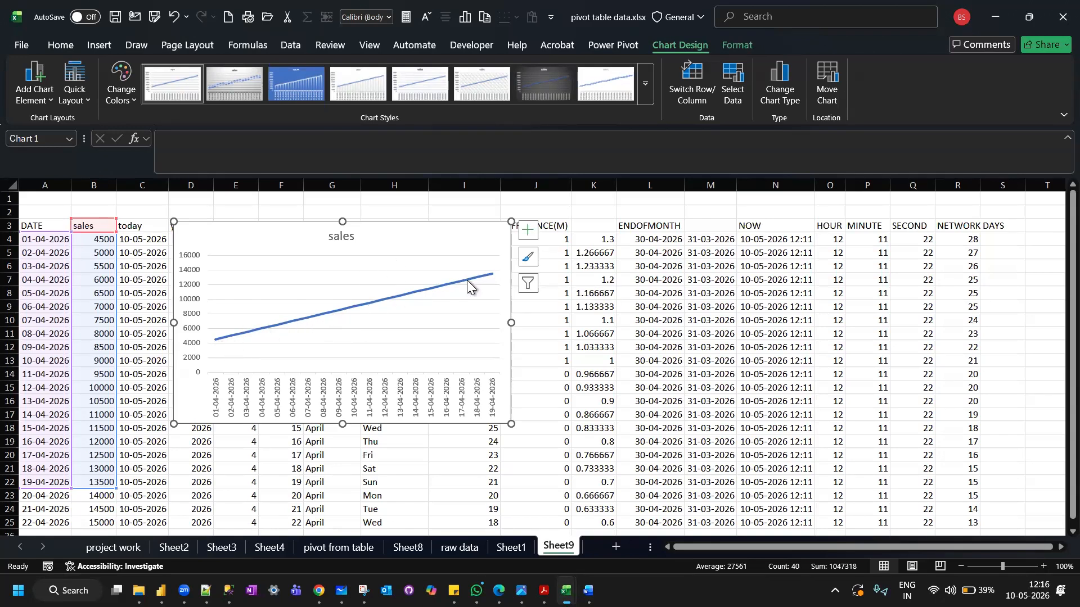
{"action": "mouse_move", "coordinate": [489, 279]}
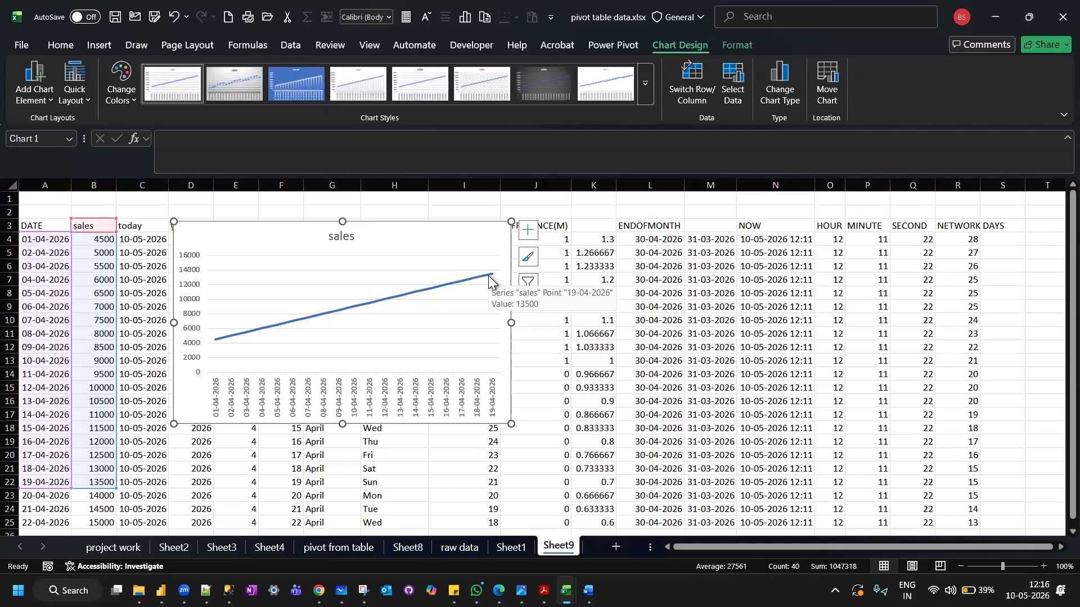
{"action": "left_click_drag", "start_coordinate": [339, 236], "coordinate": [172, 246]}
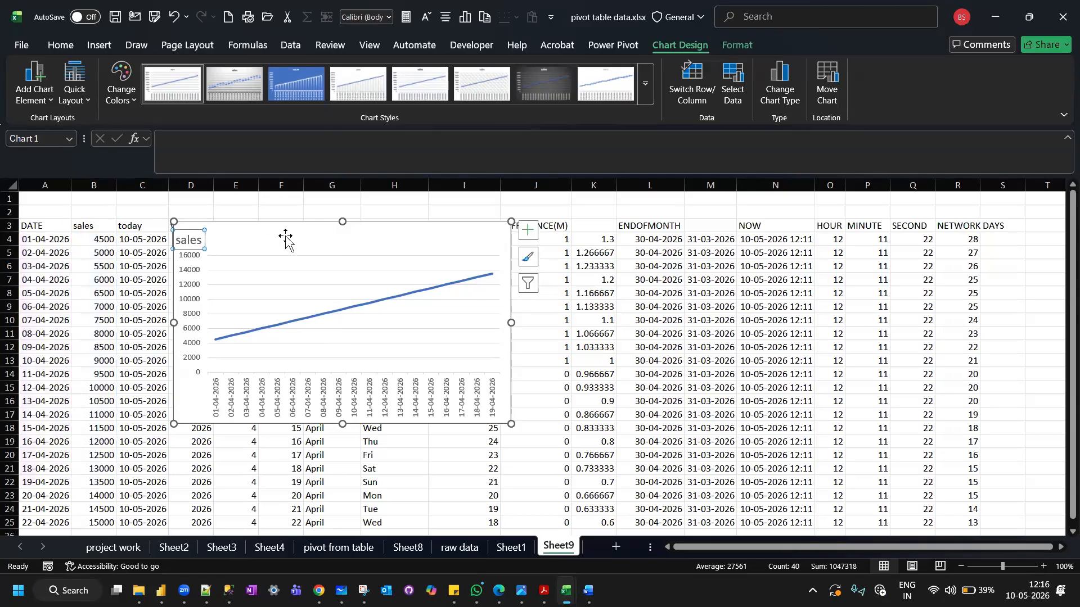
Move the sales chart over columns A to G and stretch its lower edge down to row 25.
{"action": "left_click_drag", "start_coordinate": [281, 230], "coordinate": [132, 247]}
{"action": "left_click_drag", "start_coordinate": [188, 433], "coordinate": [195, 526]}
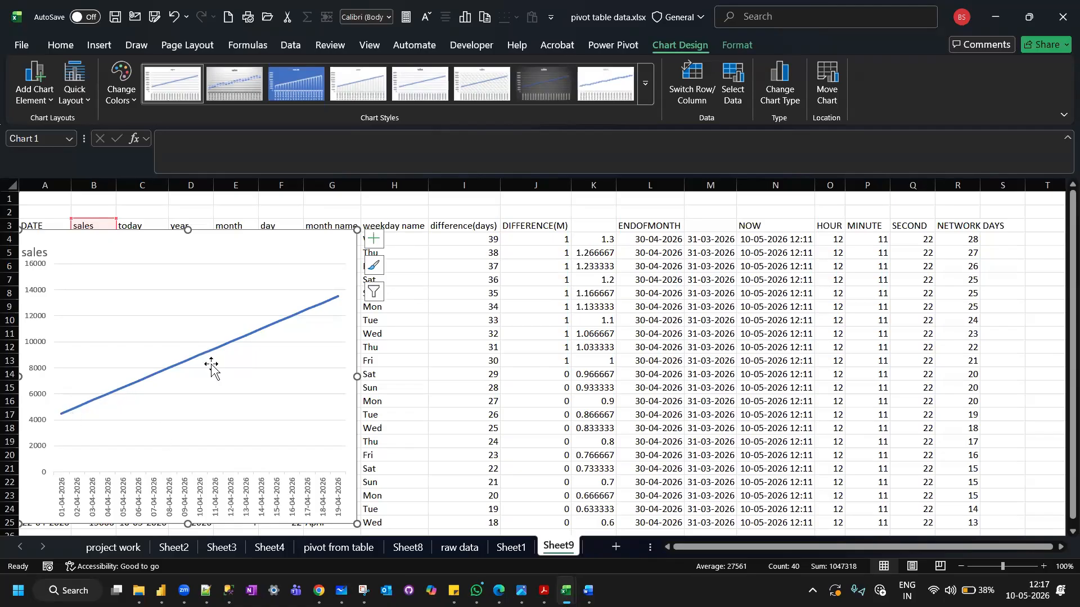
{"action": "mouse_move", "coordinate": [189, 363]}
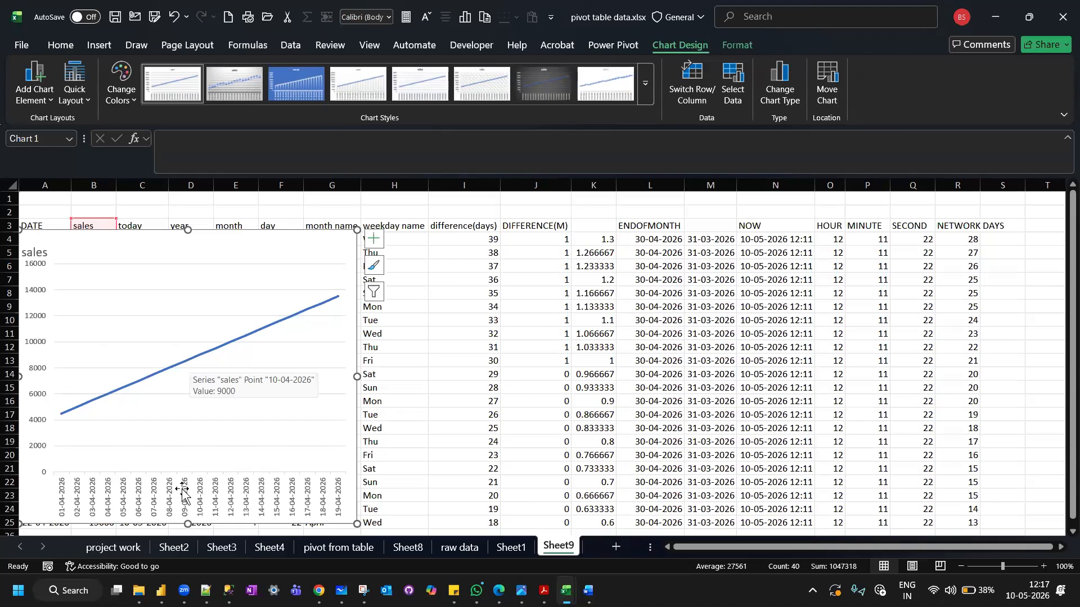
Switch to Notepad++, add the line "VISUALS ARE THE BEST WAY OF TELLING STORY" to the notes, and return to Excel.
{"action": "left_click", "coordinate": [205, 591]}
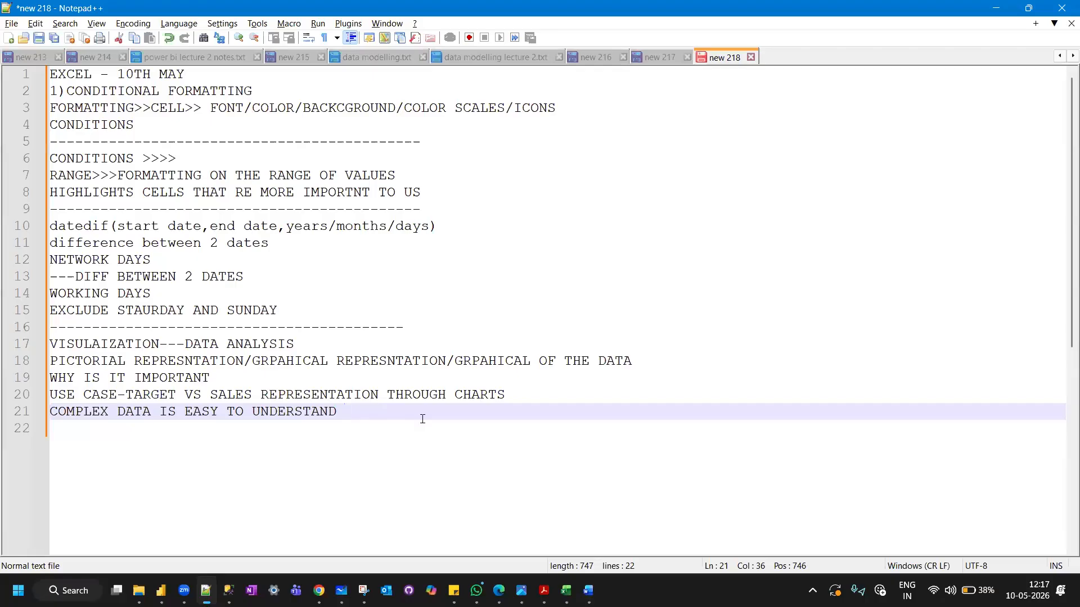
{"action": "key", "text": "Return"}
{"action": "type", "text": "VISUALS ARE THE BEST WA"}
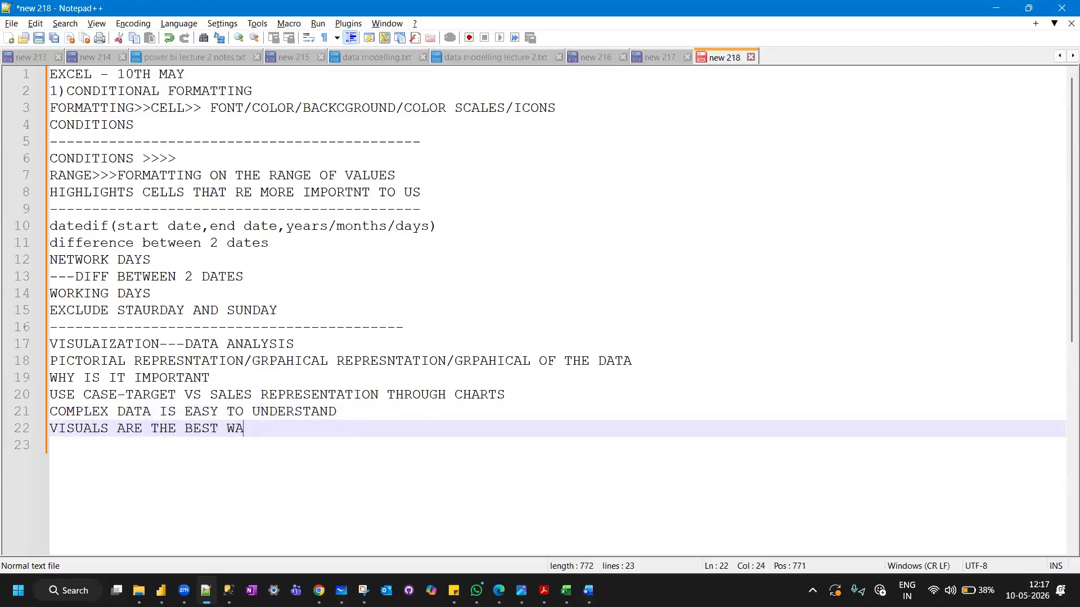
{"action": "type", "text": "Y OF"}
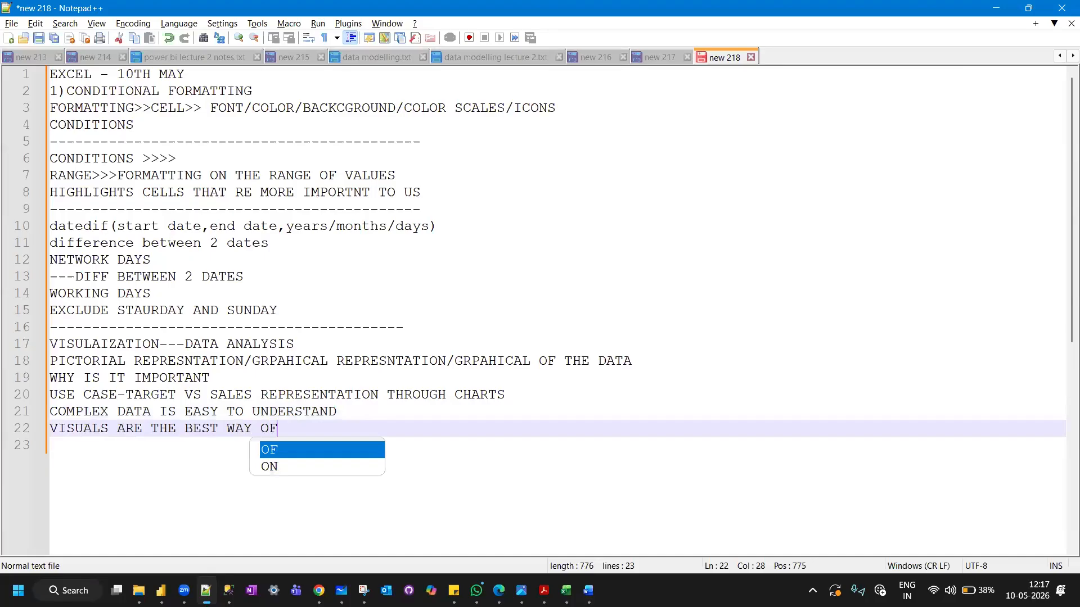
{"action": "type", "text": " TELLING STORY"}
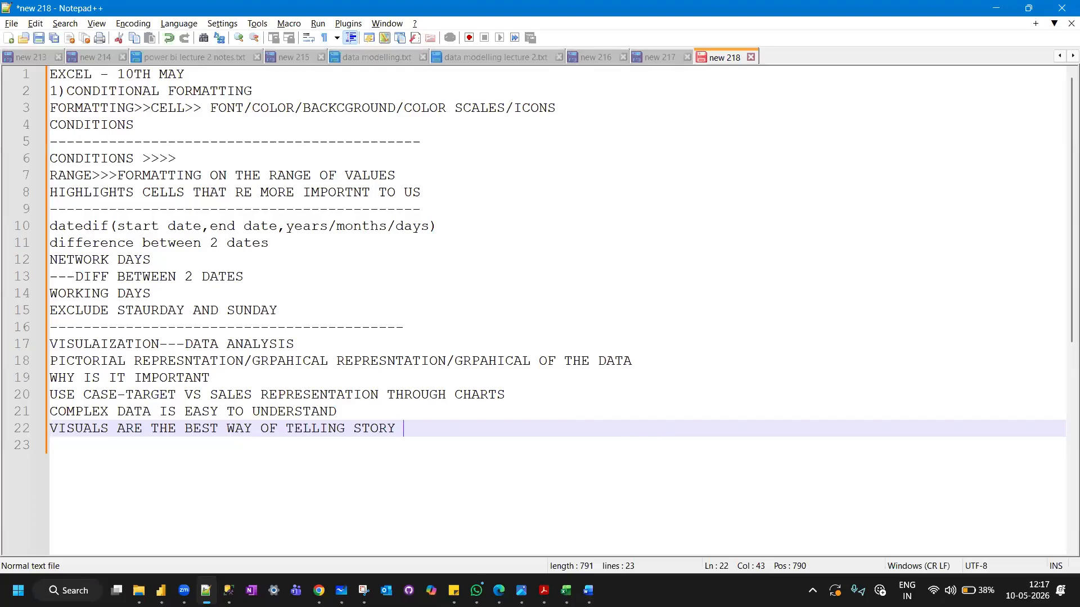
{"action": "key", "text": "alt+Tab"}
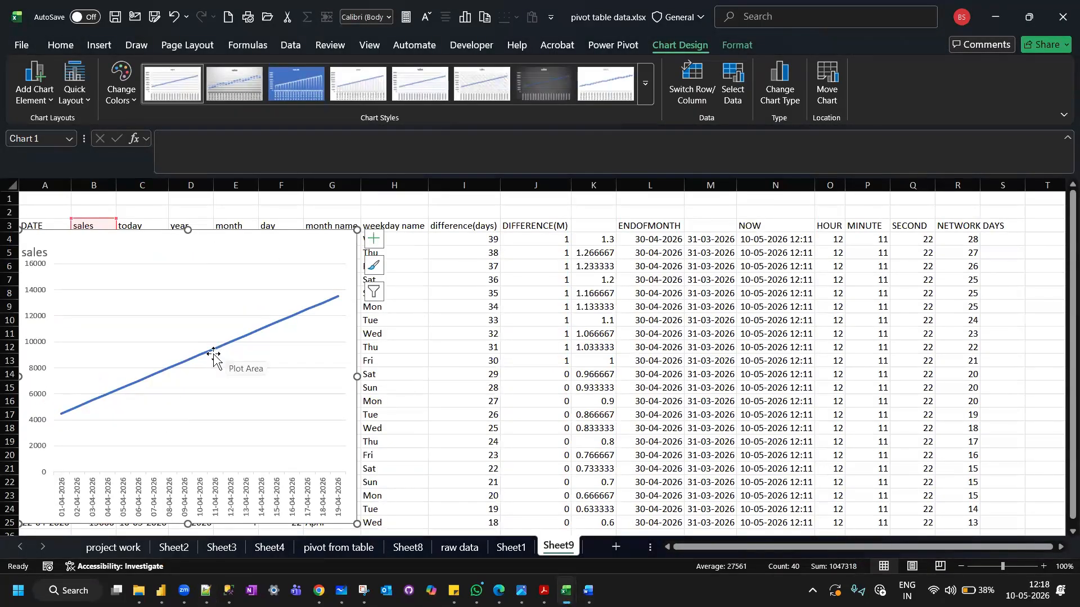
Switch to Notepad++ and add the lines "BAR CHART" and "COLUMN CHART" below the storytelling line of the notes.
{"action": "mouse_move", "coordinate": [220, 355]}
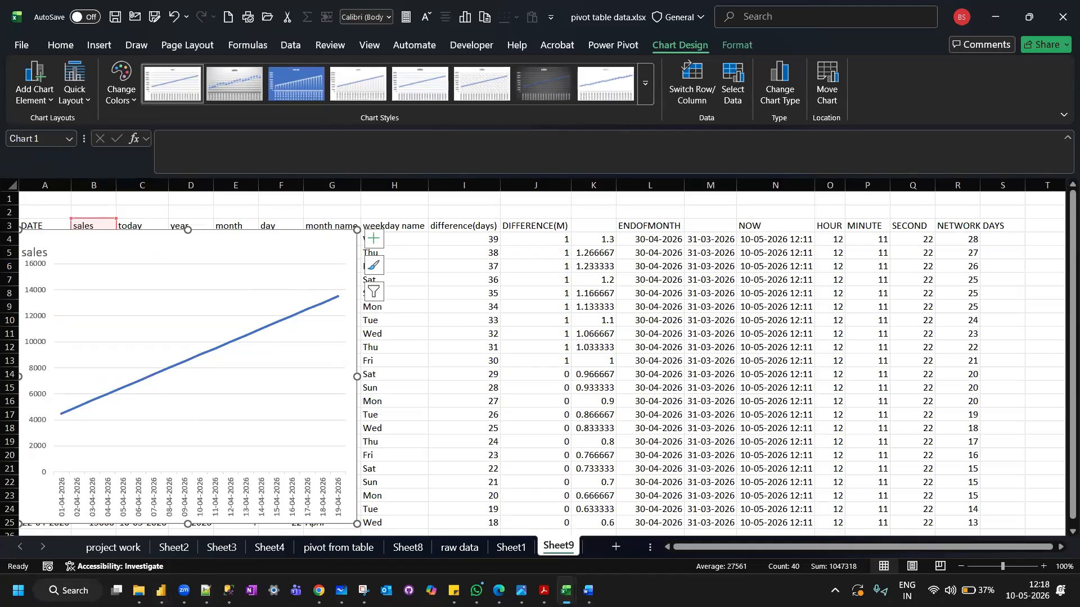
{"action": "key", "text": "alt+Tab"}
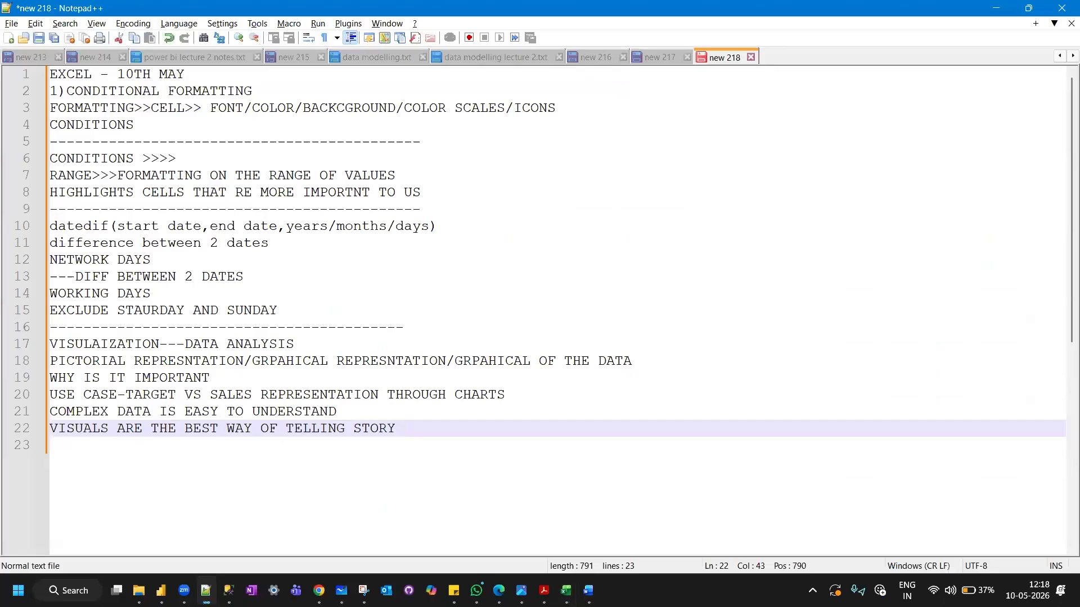
{"action": "key", "text": "Return"}
{"action": "type", "text": "BAR "}
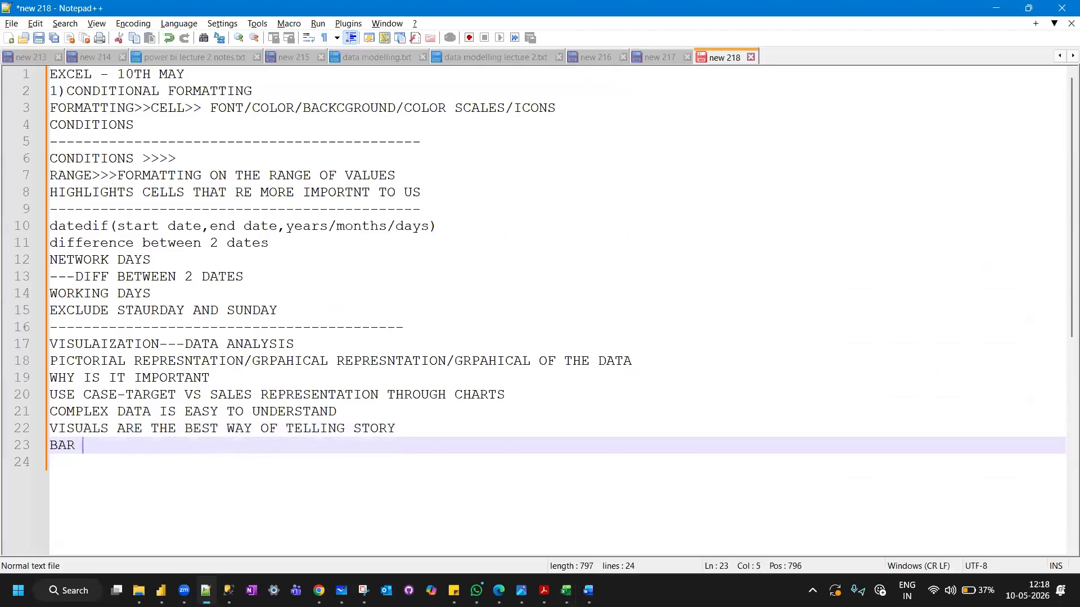
{"action": "type", "text": "CHART"}
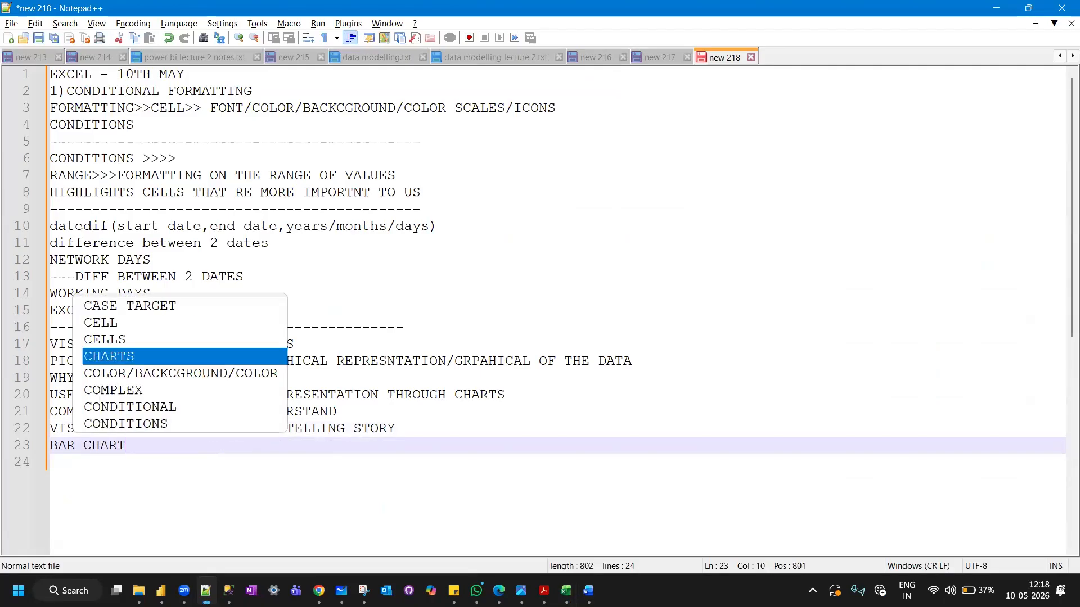
{"action": "key", "text": "Return"}
{"action": "type", "text": "COLUM"}
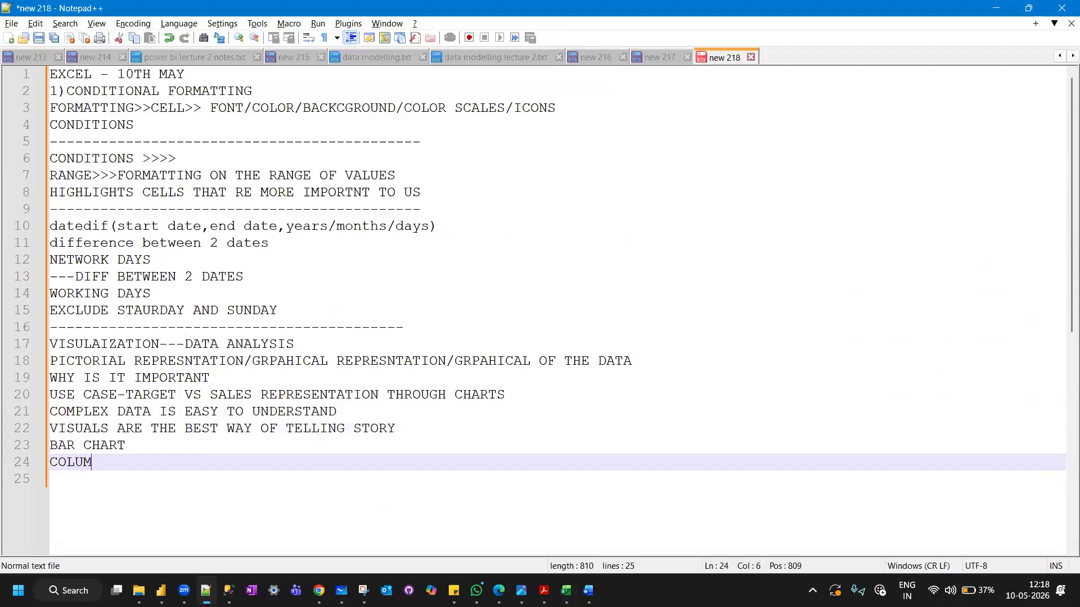
{"action": "type", "text": "N CHART"}
Continue the list of chart types in the notes with the lines "PIE CHART" and "LINE CHARTS".
{"action": "key", "text": "Return"}
{"action": "type", "text": "PIE CHART"}
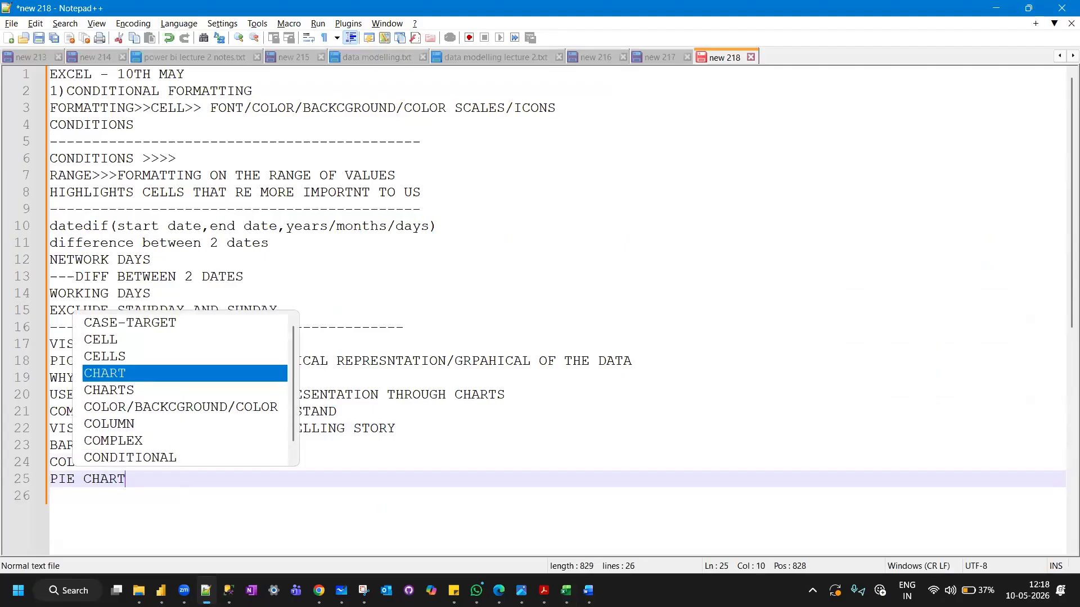
{"action": "key", "text": "Return"}
{"action": "type", "text": "LINE "}
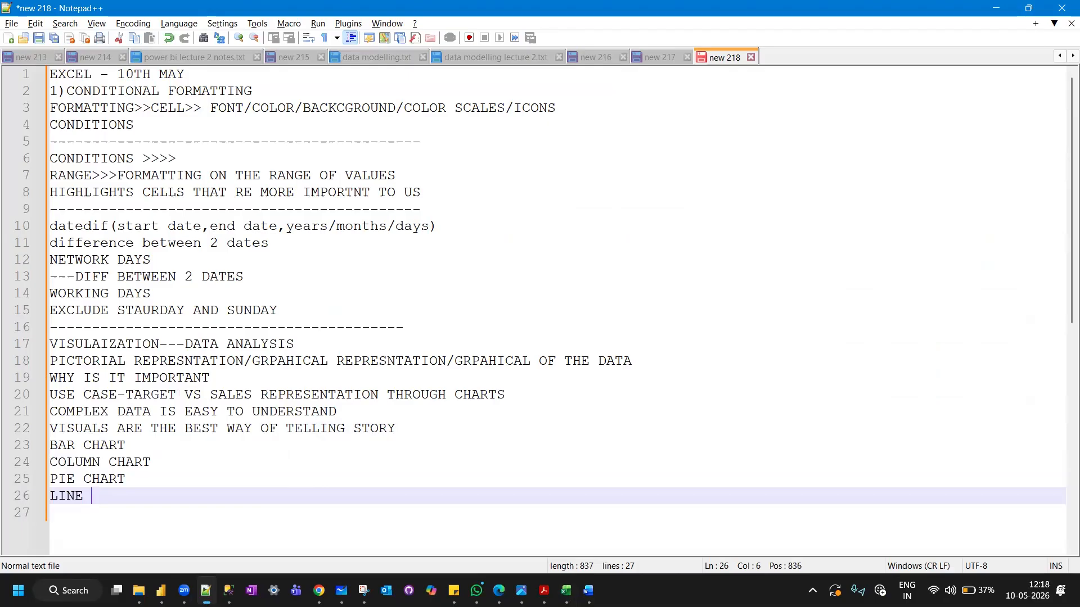
{"action": "type", "text": "CHARTS"}
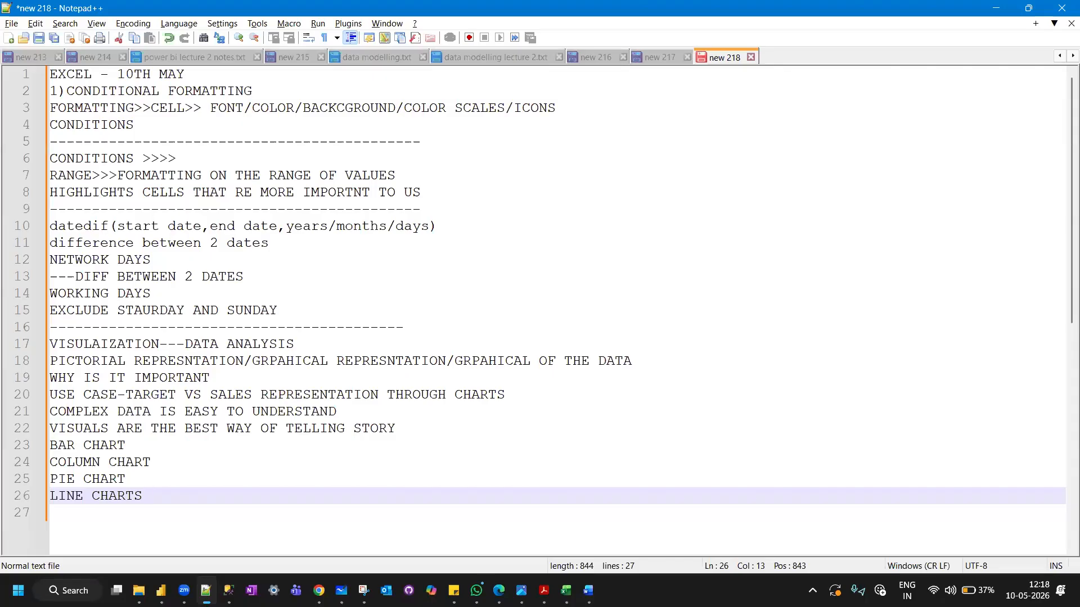
Below the chart types, add the heading line "DATA >>" followed by the line "CATEGORICAL DATA".
{"action": "scroll", "coordinate": [557, 309], "scroll_direction": "down", "scroll_amount": 4}
{"action": "key", "text": "Return"}
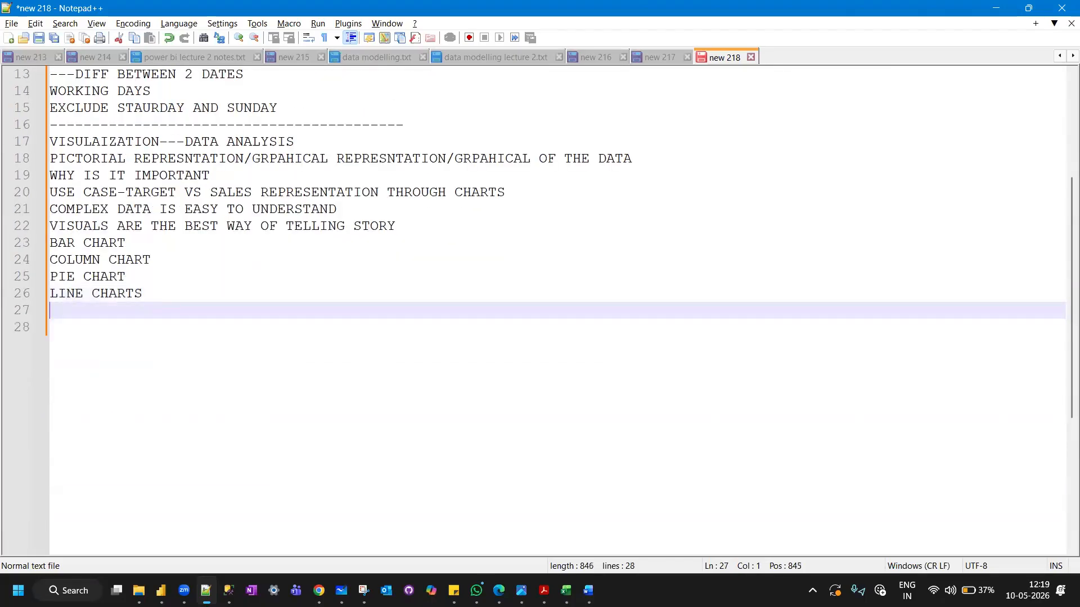
{"action": "type", "text": "DATA >>"}
{"action": "key", "text": "Return"}
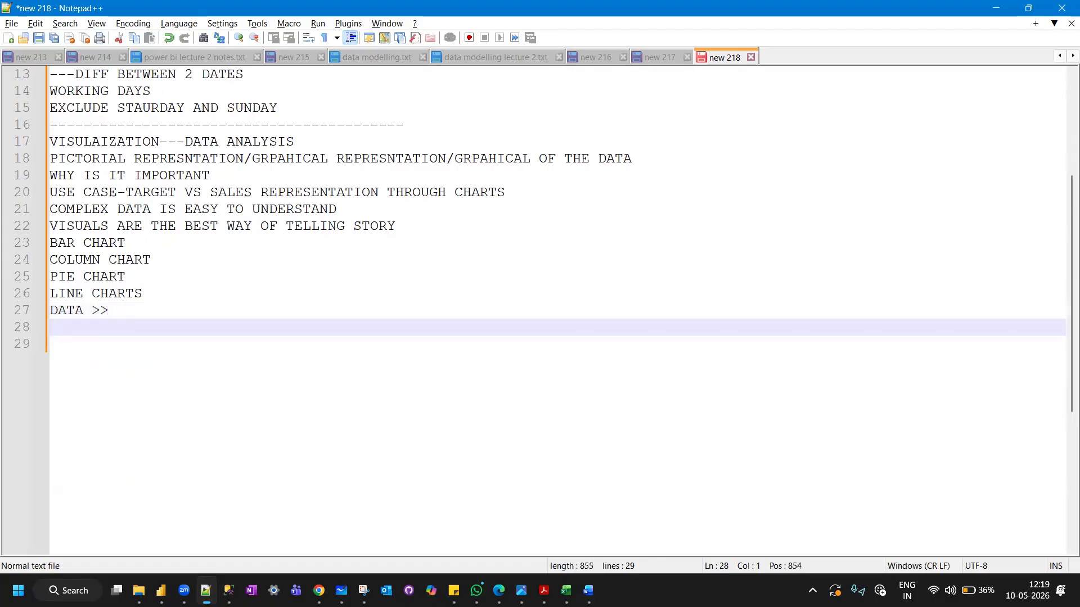
{"action": "type", "text": "CATEG"}
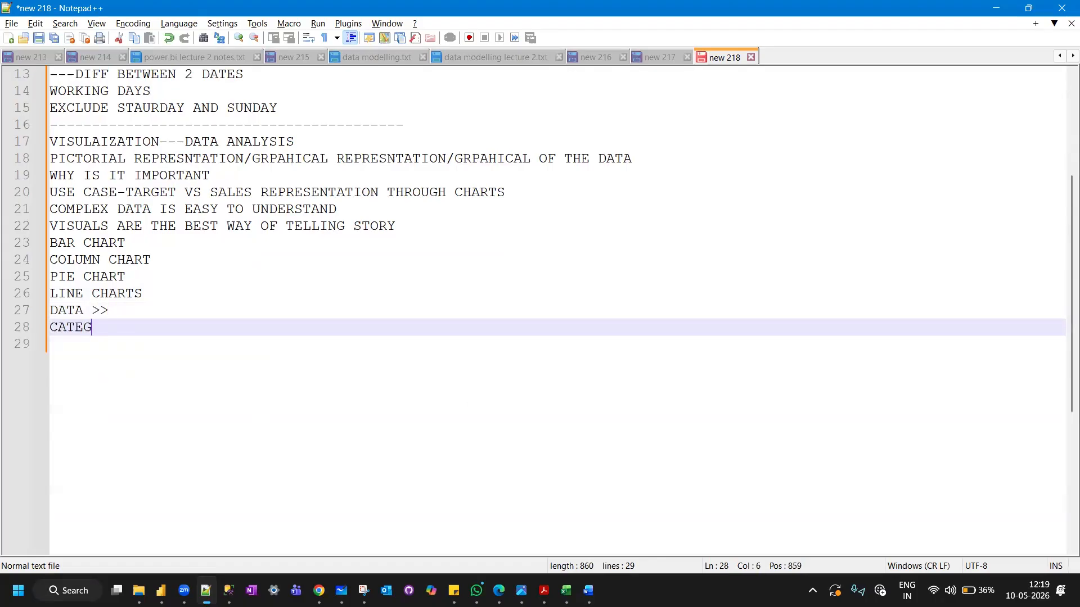
{"action": "type", "text": "ORICAL DATA"}
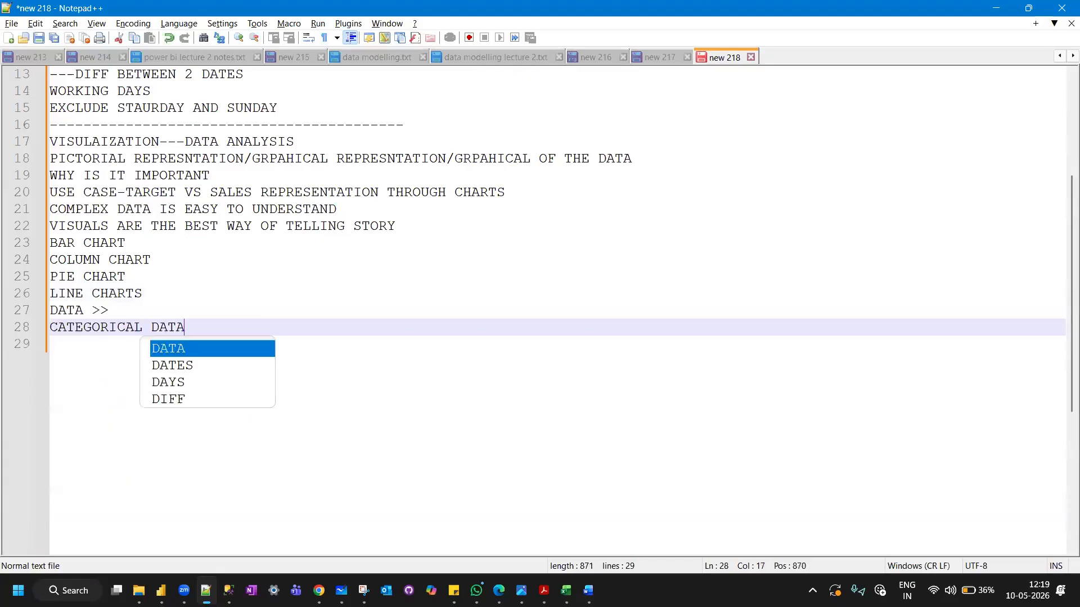
Add the line "QUANTITATIVE DATA -NUMBERS" under the categorical data line.
{"action": "key", "text": "Return"}
{"action": "type", "text": "QUANTI"}
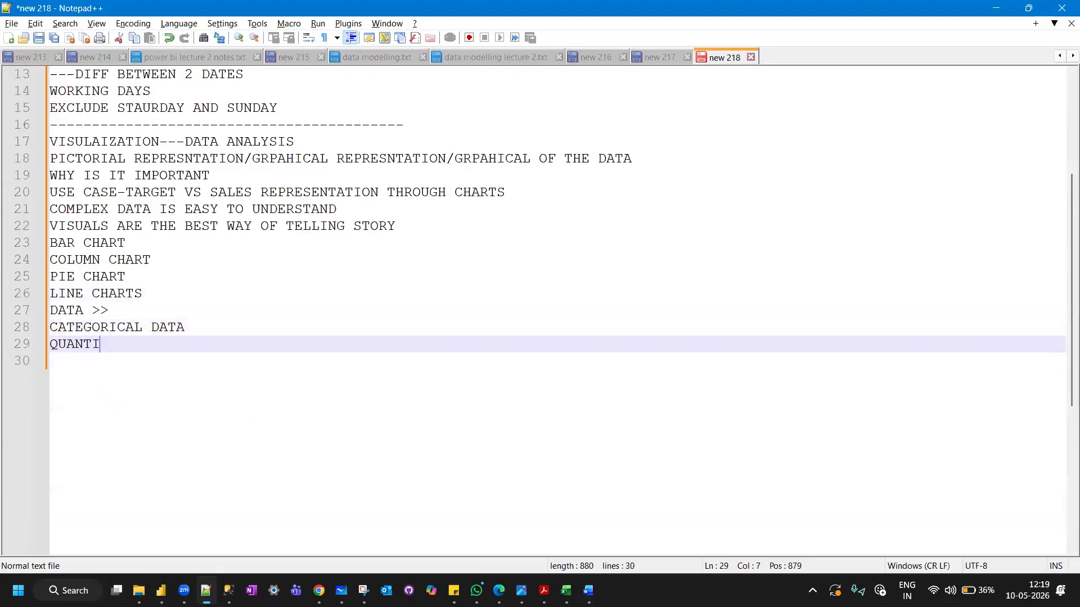
{"action": "type", "text": "TATIVE DATA -NUMBERS"}
Add the line "1 CATEGORICAL VS 1 NUMERICAL" at the end of the notes.
{"action": "key", "text": "Return"}
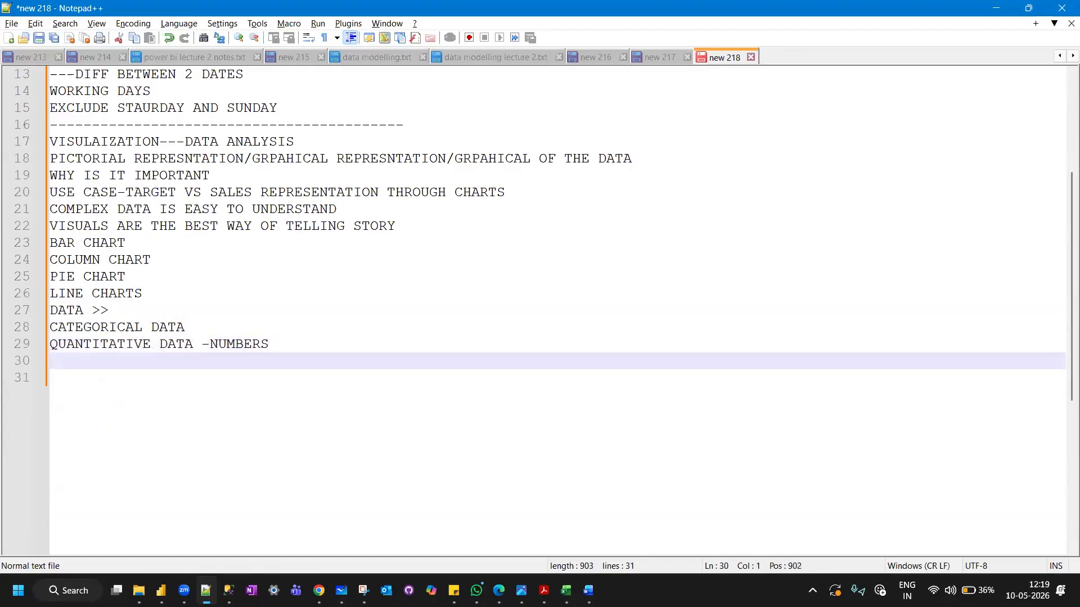
{"action": "type", "text": "1 CATEGO"}
{"action": "key", "text": "Escape"}
{"action": "type", "text": "RICAL "}
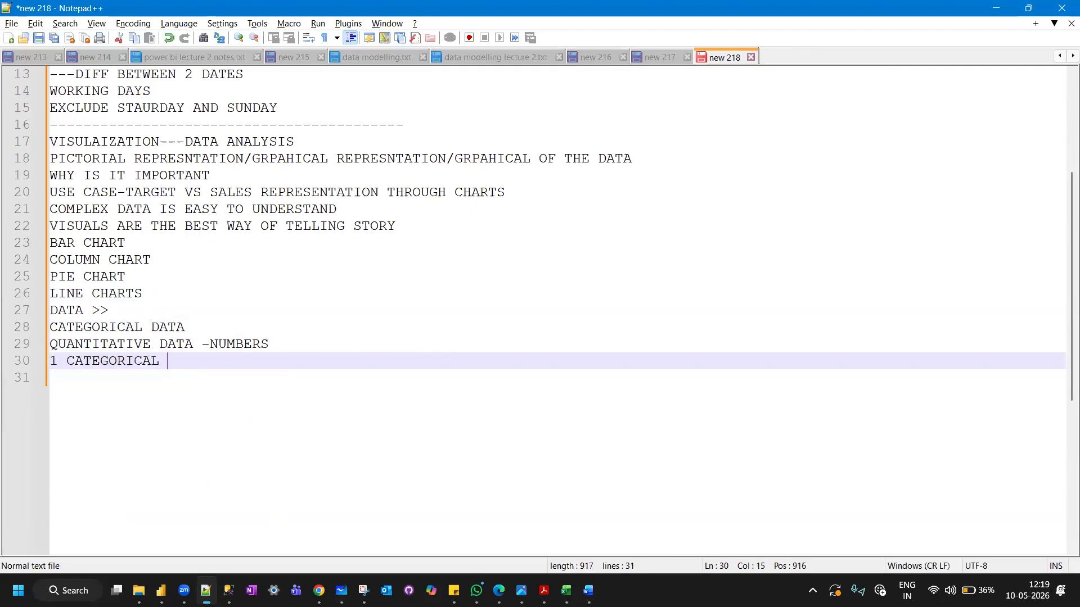
{"action": "type", "text": "VS 1 NUME"}
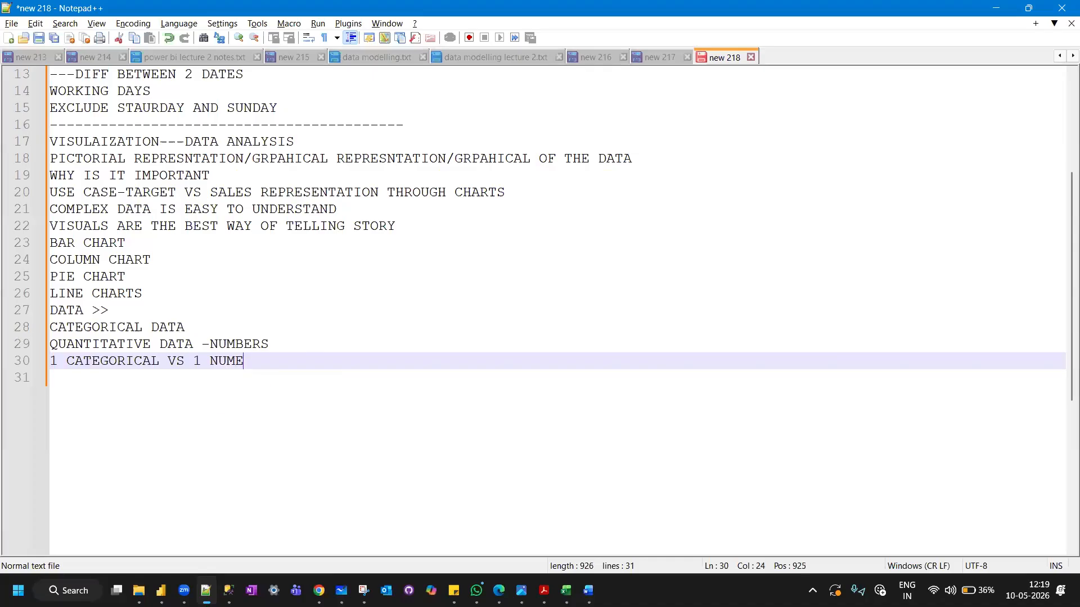
{"action": "type", "text": "RICAL"}
Add the example line "PRODUCT WISE SALES" and, beneath it, the line "BAR CHARTS /COLUMN CHARTS".
{"action": "key", "text": "Return"}
{"action": "type", "text": "PRODUCT "}
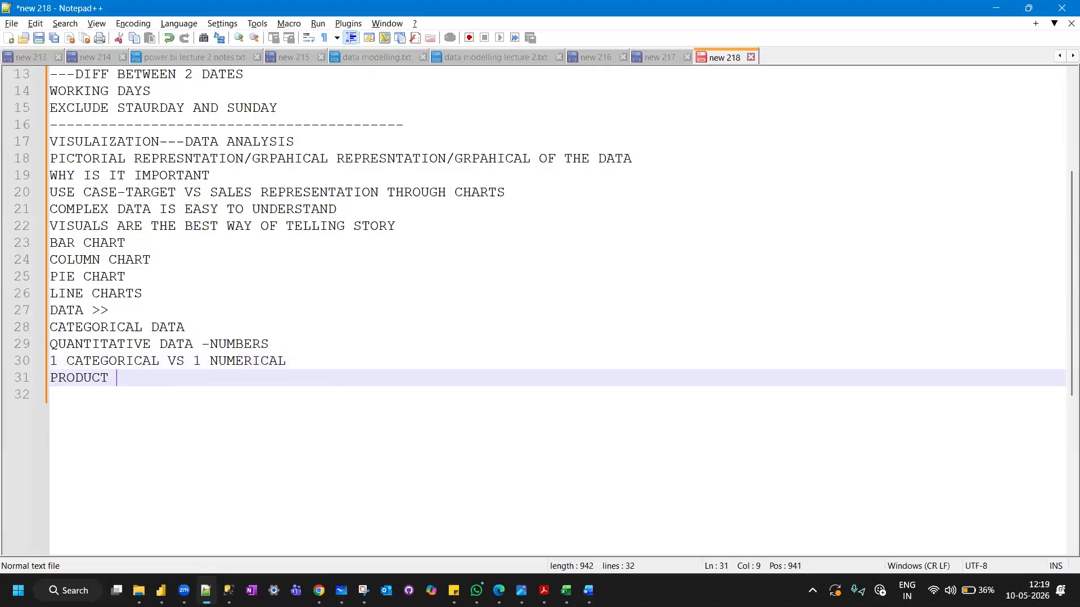
{"action": "type", "text": "WISE SALES"}
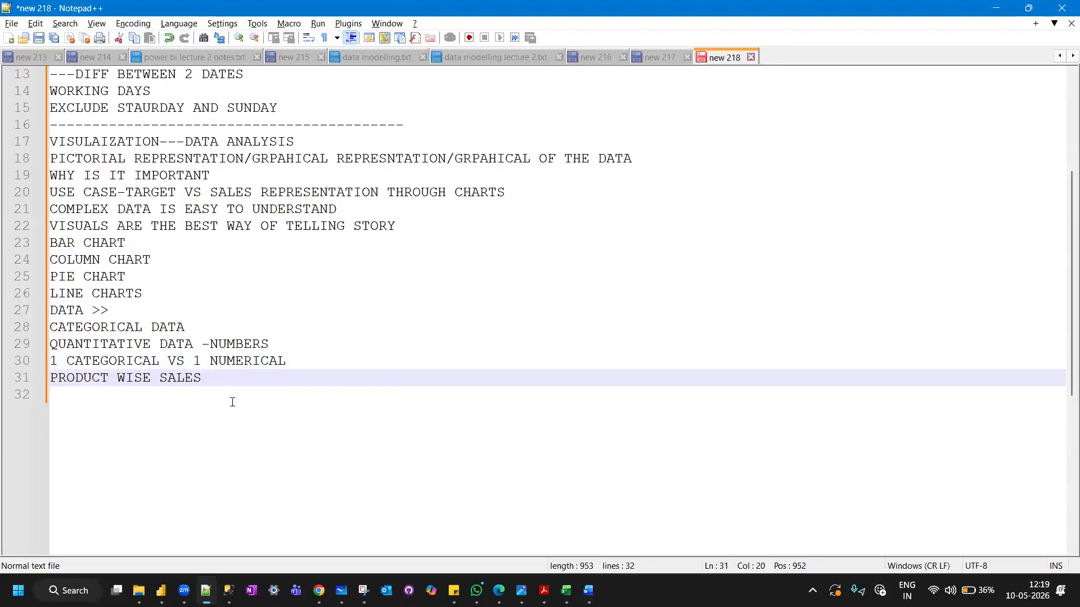
{"action": "key", "text": "Return"}
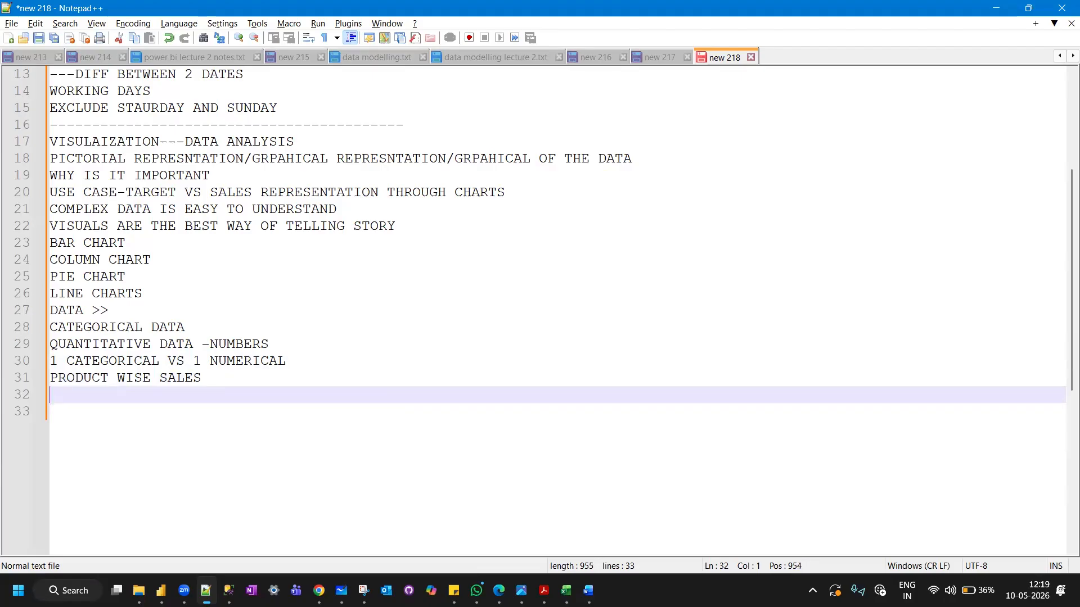
{"action": "type", "text": "BAR CHARTS "}
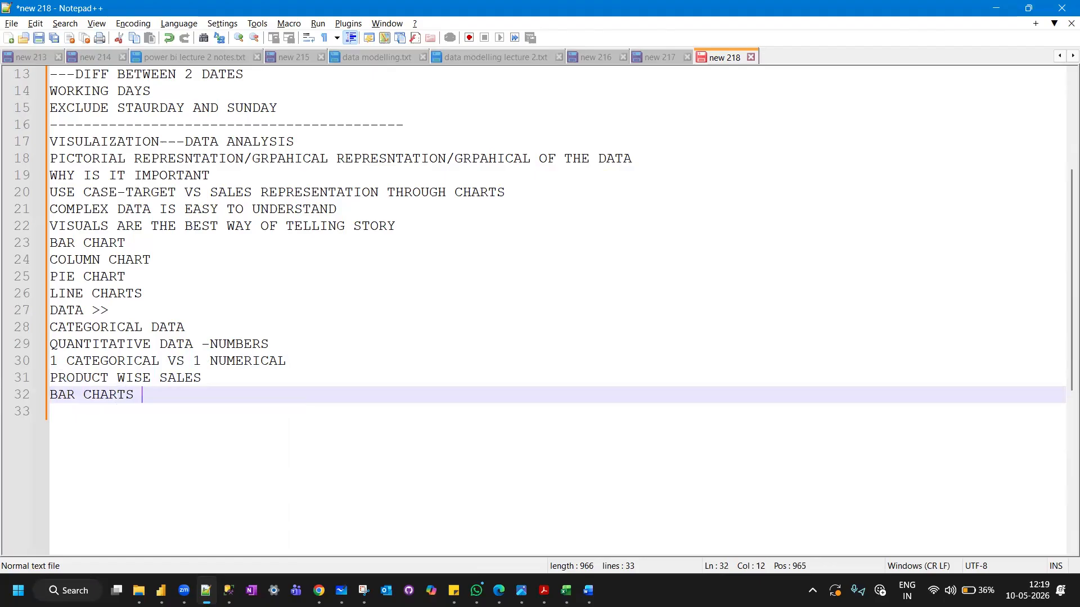
{"action": "type", "text": "/COLUMN CHARTS"}
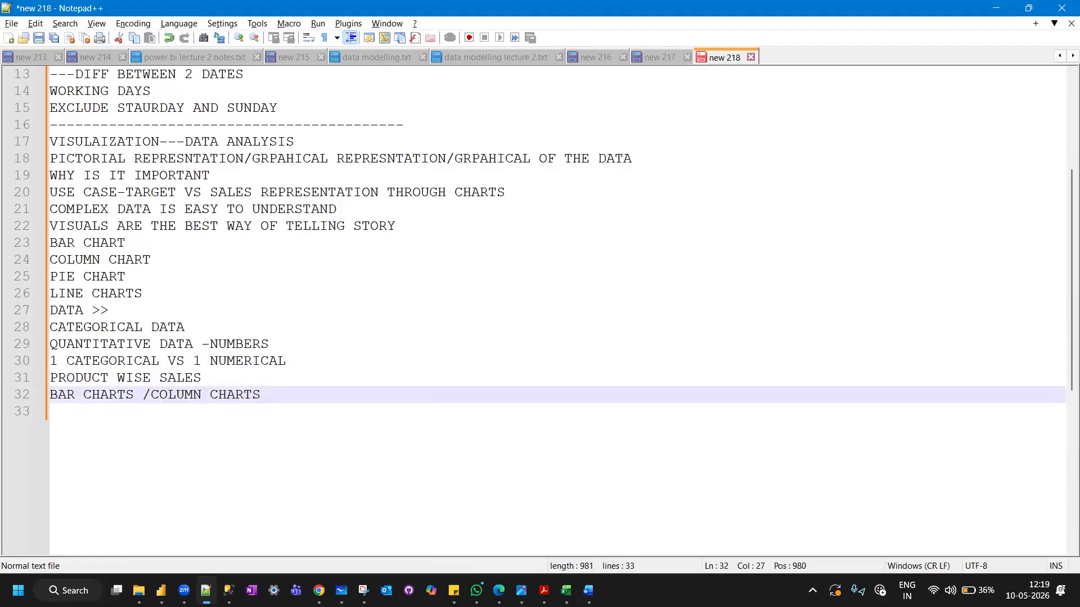
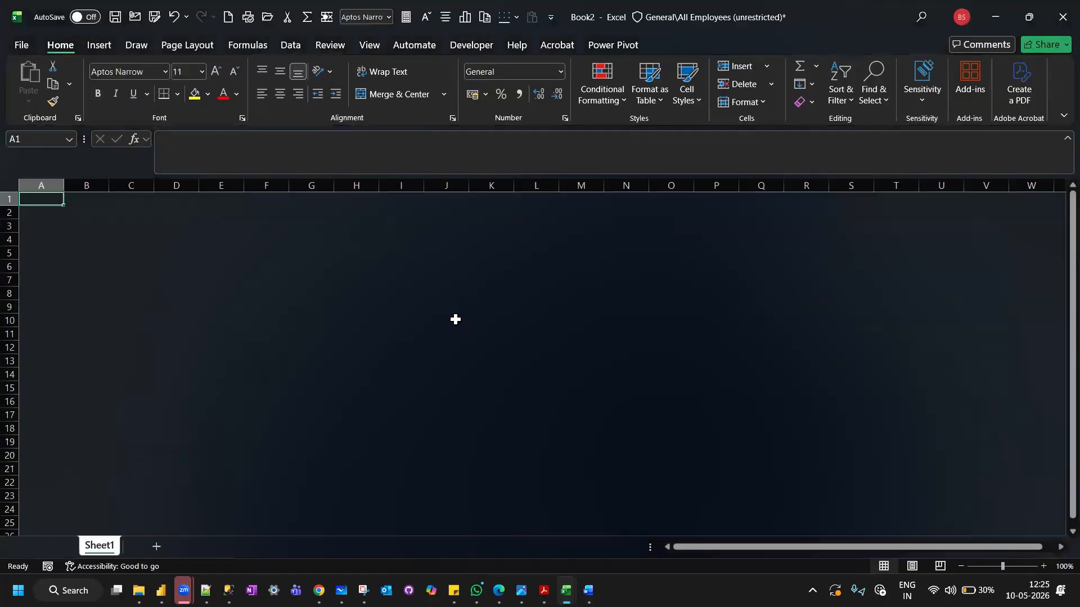
In Excel_Training_Complete_Workbook.xlsx, create a copy of the Chart Practice sheet in a new workbook.
{"action": "key", "text": "alt+Tab"}
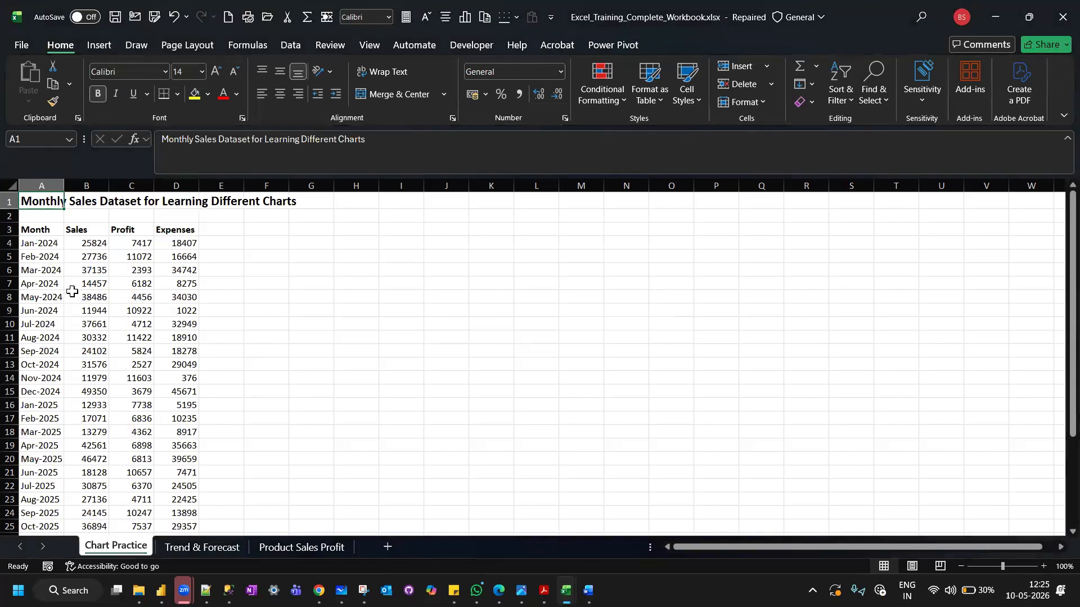
{"action": "right_click", "coordinate": [110, 544]}
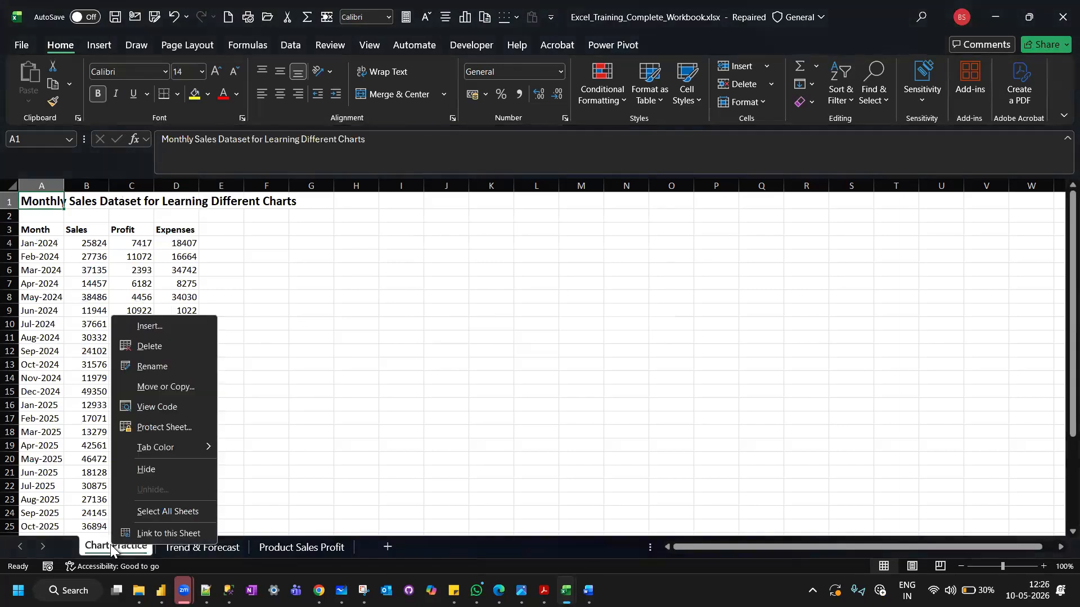
{"action": "left_click", "coordinate": [193, 383]}
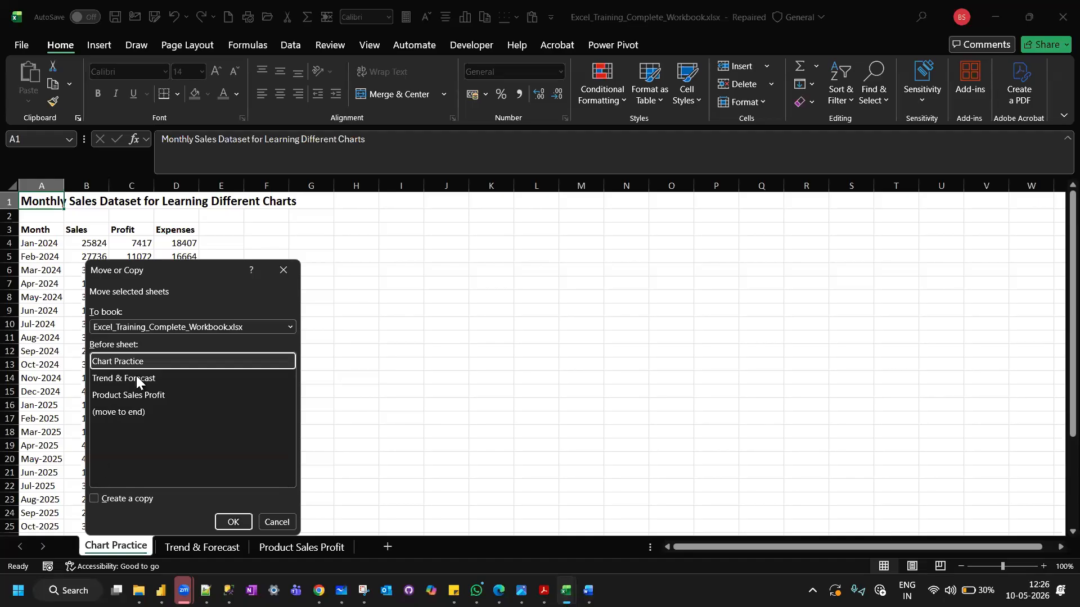
{"action": "left_click", "coordinate": [92, 498]}
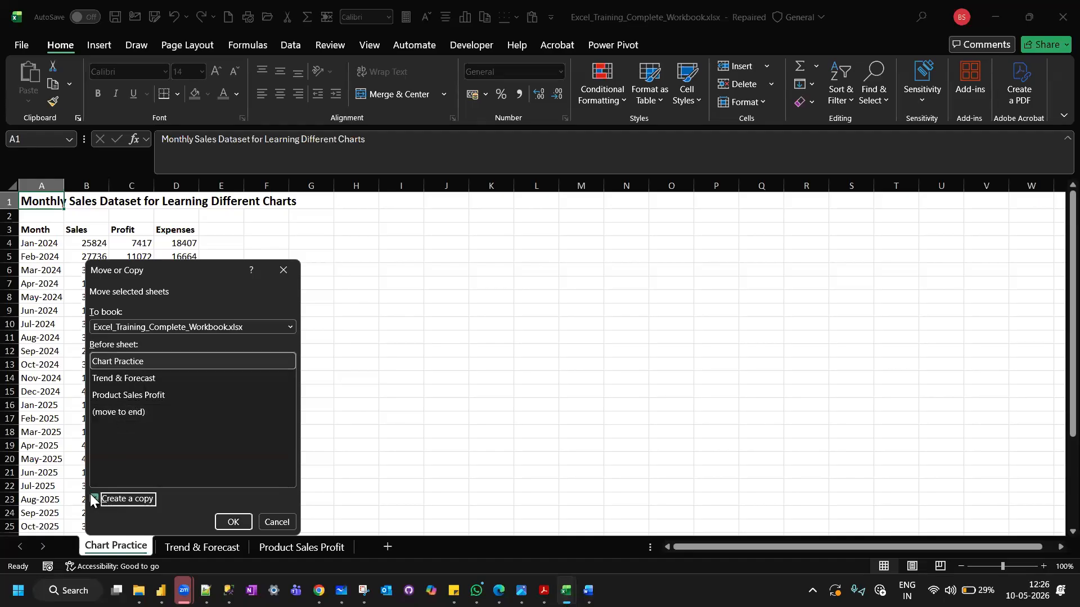
{"action": "left_click", "coordinate": [290, 327]}
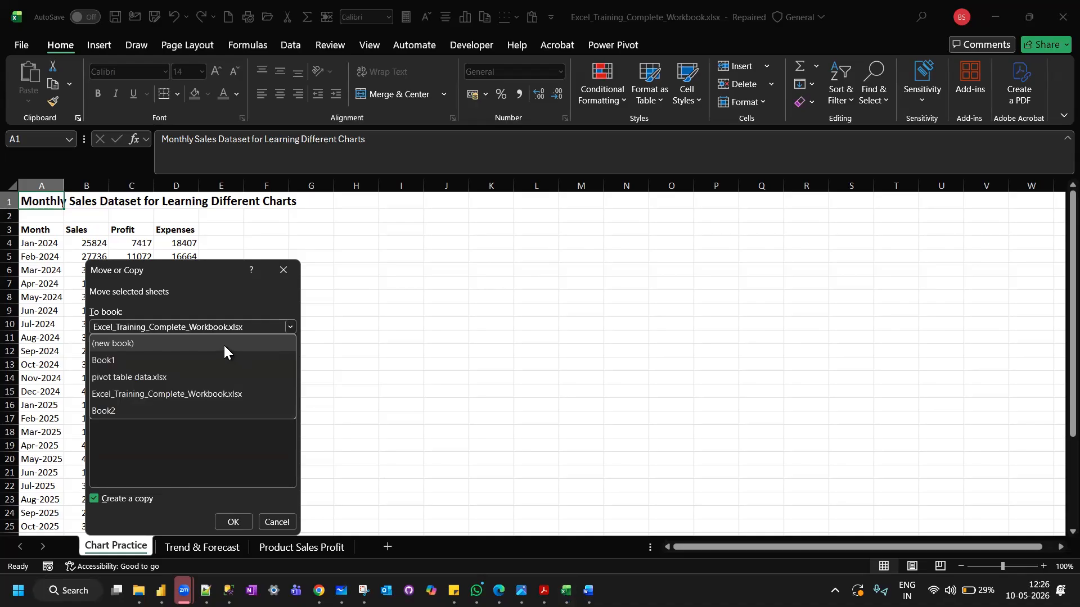
{"action": "left_click", "coordinate": [224, 344]}
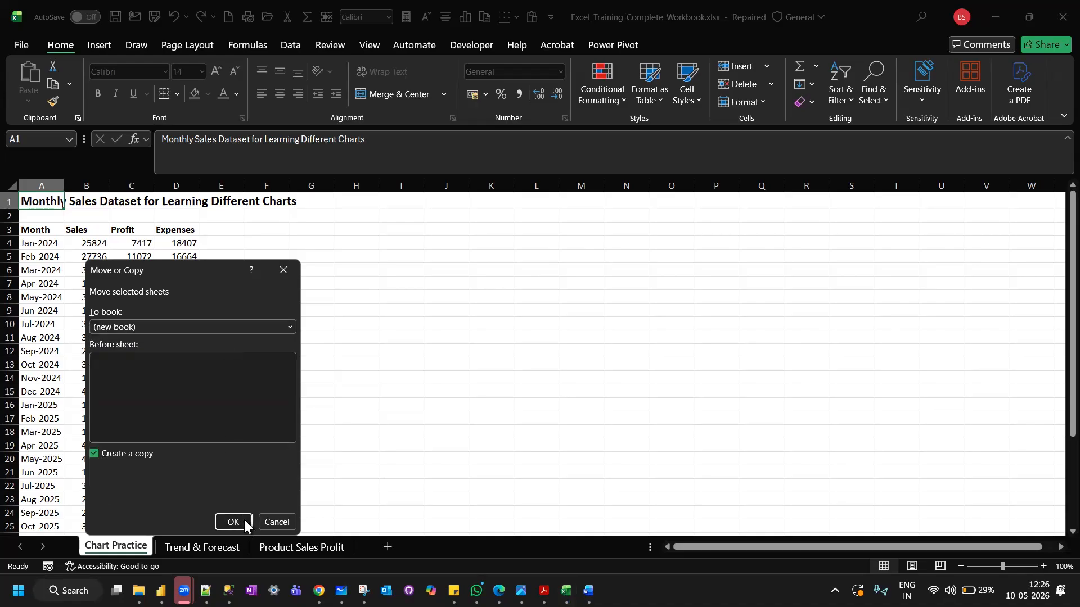
{"action": "left_click", "coordinate": [244, 520]}
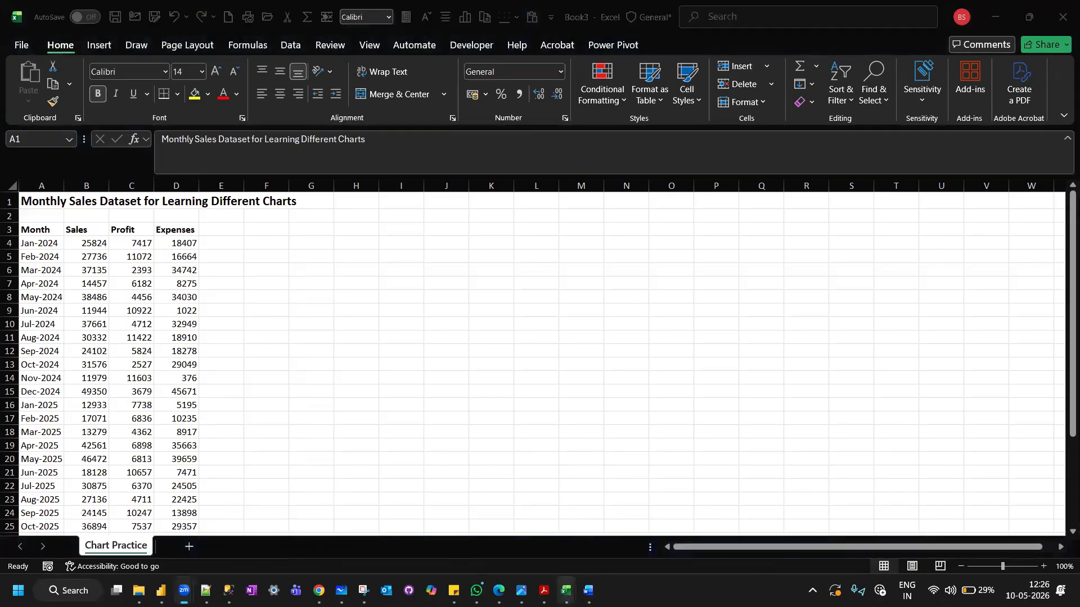
Return to Excel_Training_Complete_Workbook.xlsx and create a copy of the Trend & Forecast sheet in another new workbook.
{"action": "mouse_move", "coordinate": [566, 591]}
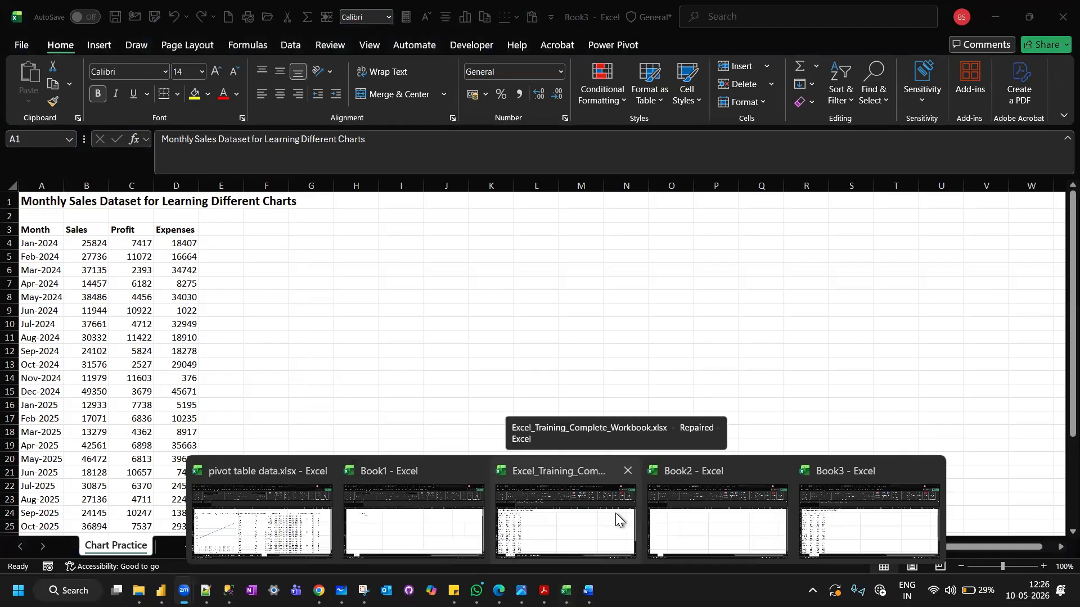
{"action": "left_click", "coordinate": [597, 512]}
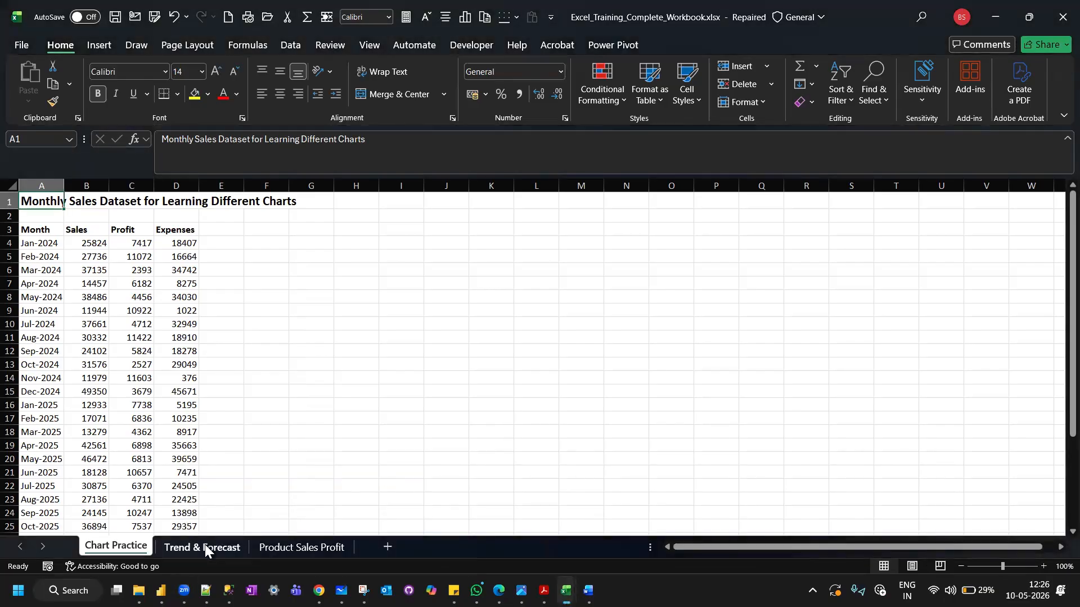
{"action": "left_click", "coordinate": [204, 544]}
{"action": "right_click", "coordinate": [205, 545]}
{"action": "left_click", "coordinate": [264, 388]}
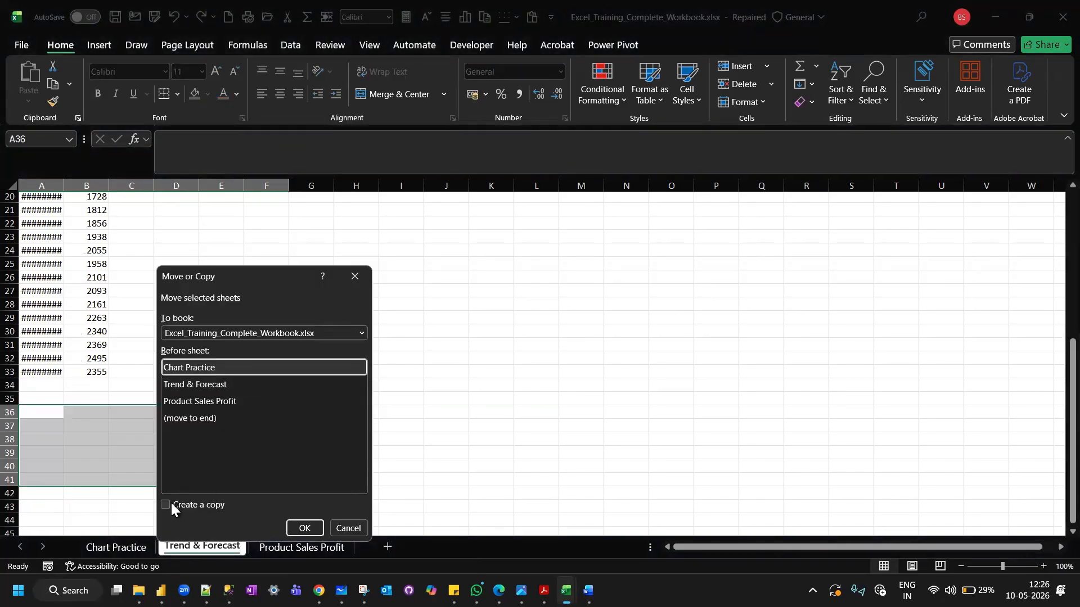
{"action": "left_click", "coordinate": [167, 505]}
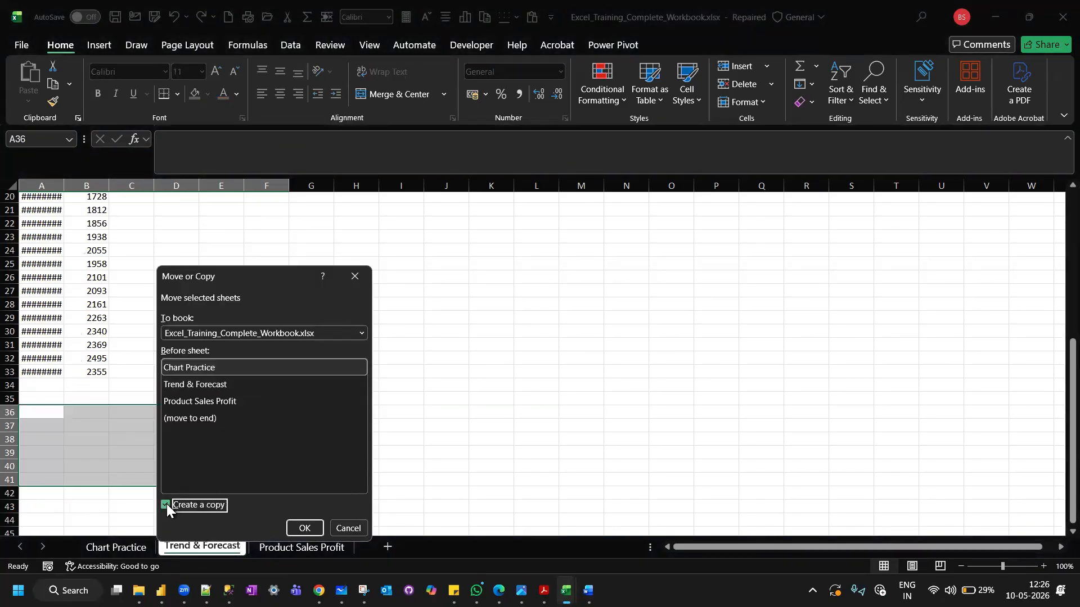
{"action": "left_click", "coordinate": [361, 333]}
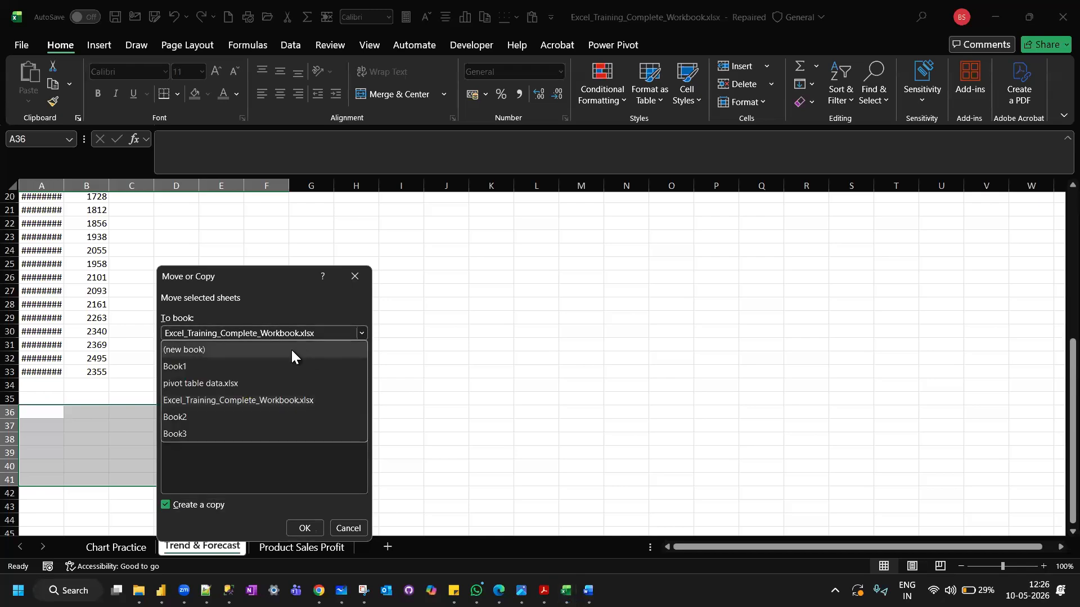
{"action": "left_click", "coordinate": [292, 350]}
{"action": "left_click", "coordinate": [307, 528]}
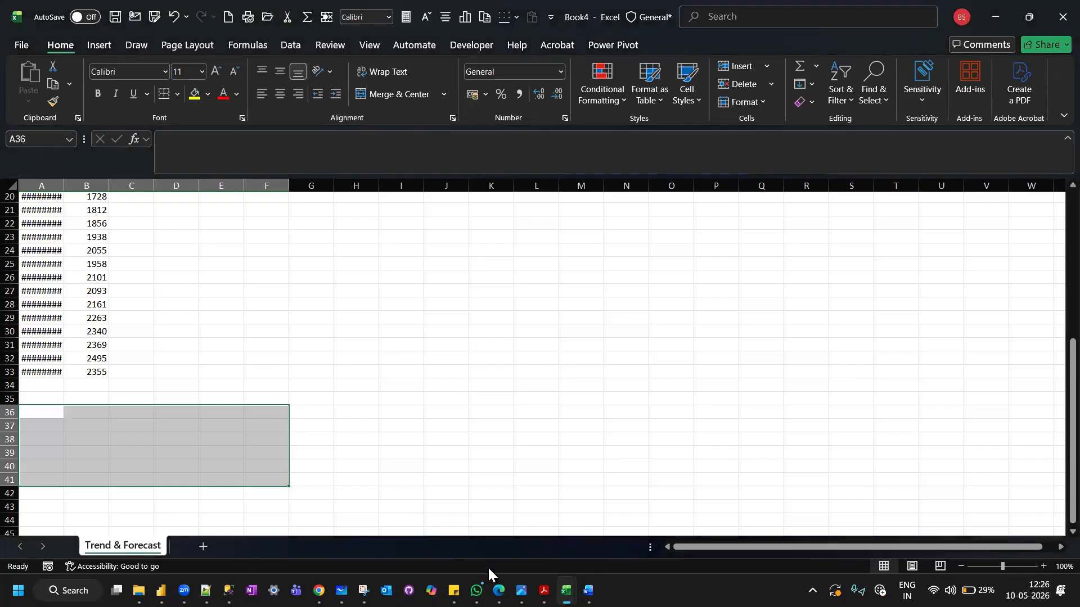
Save the new workbook holding the Chart Practice sheet as Book3.xlsx in the UTTAM EDUCATION folder on drive D.
{"action": "mouse_move", "coordinate": [477, 590]}
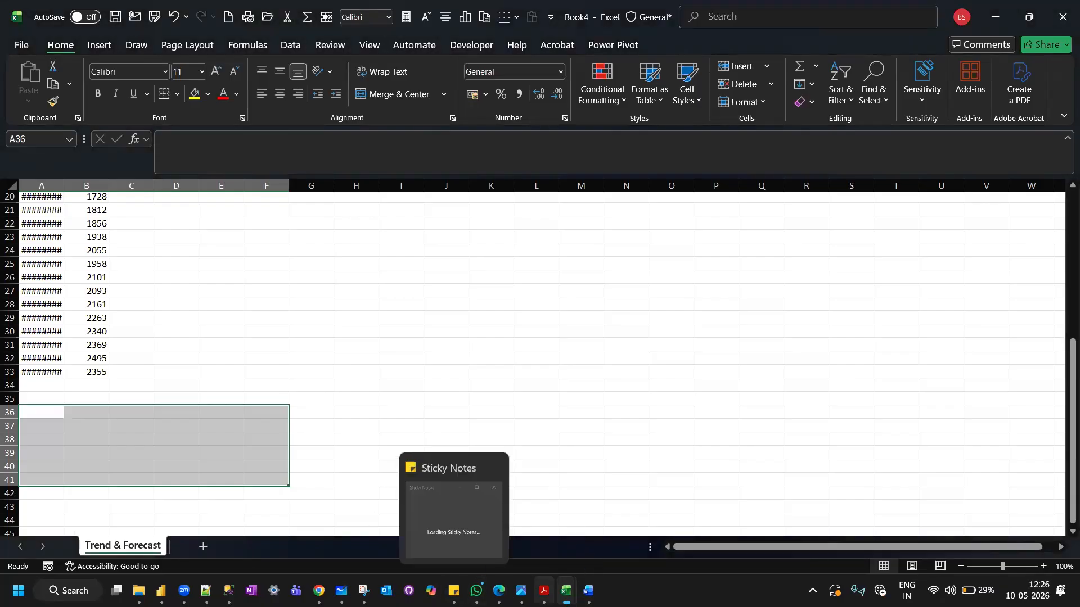
{"action": "left_click", "coordinate": [566, 591]}
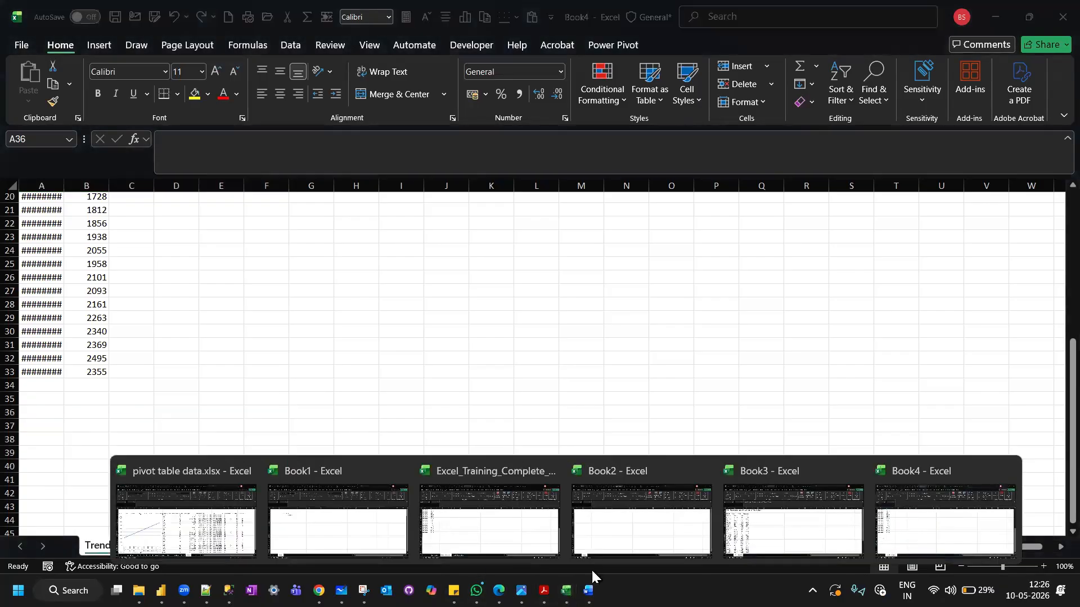
{"action": "left_click", "coordinate": [834, 511]}
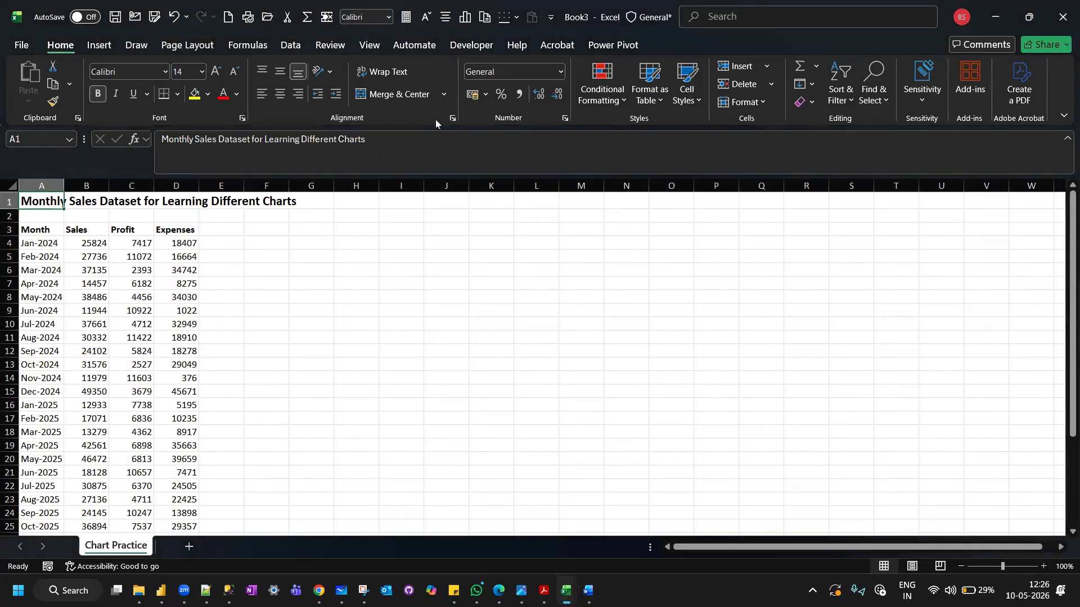
{"action": "left_click", "coordinate": [115, 16]}
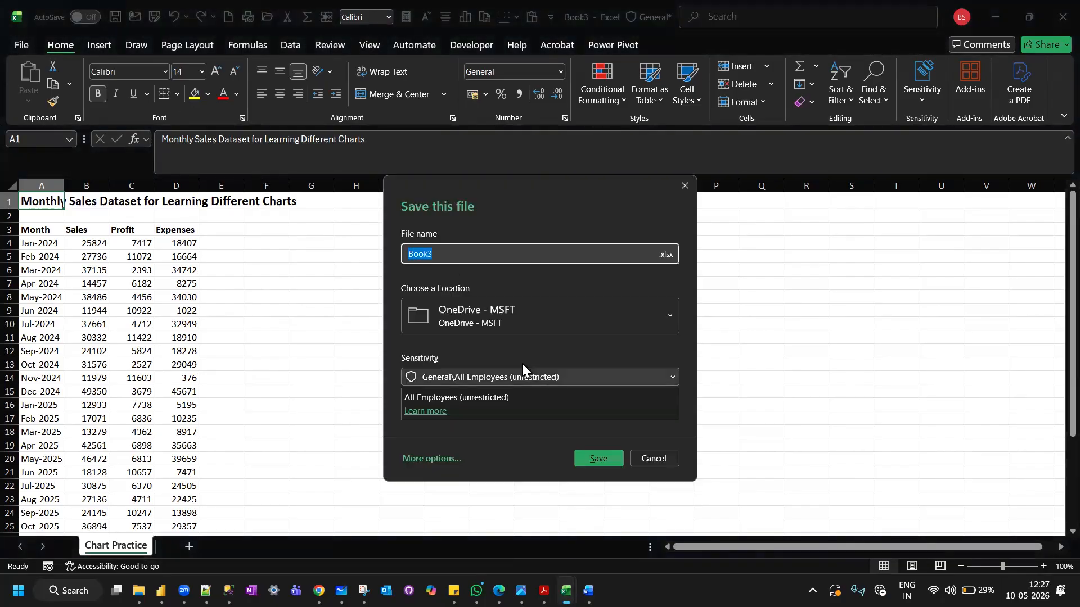
{"action": "left_click", "coordinate": [431, 459]}
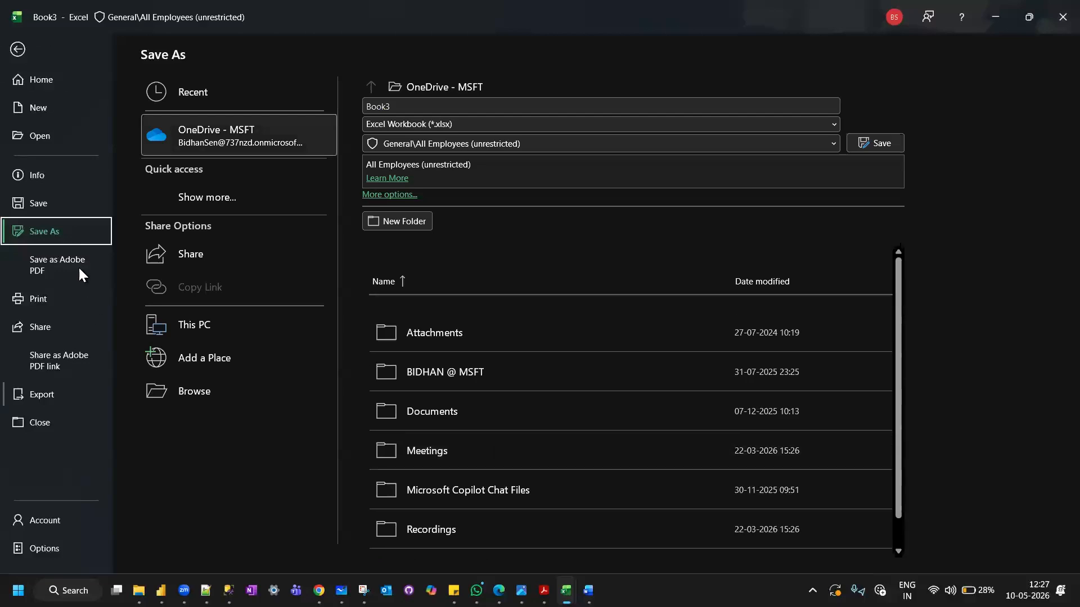
{"action": "left_click", "coordinate": [209, 401]}
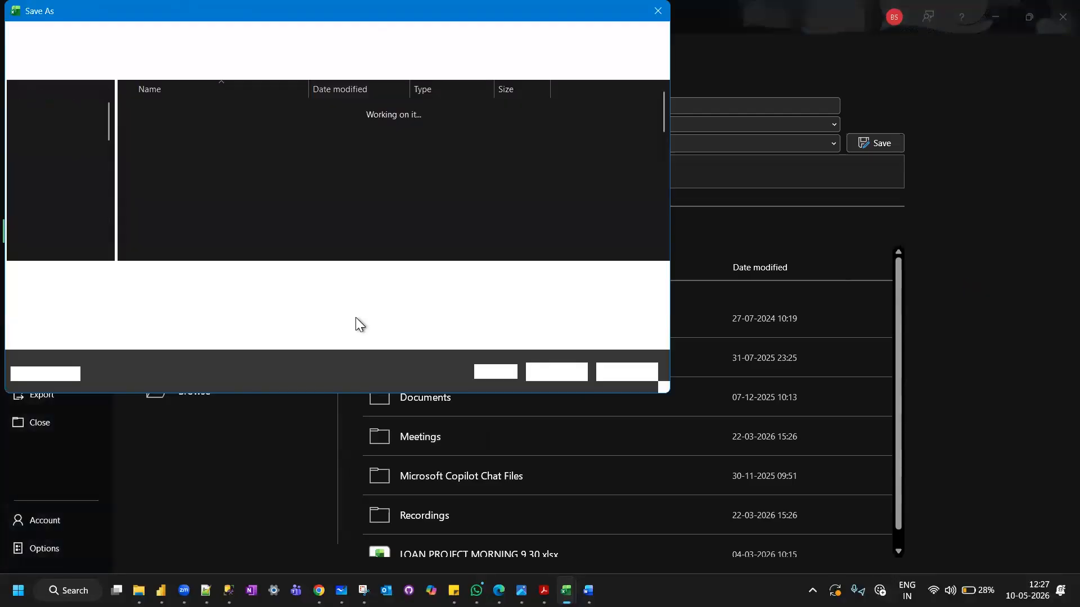
{"action": "scroll", "coordinate": [66, 213], "scroll_direction": "down", "scroll_amount": 5}
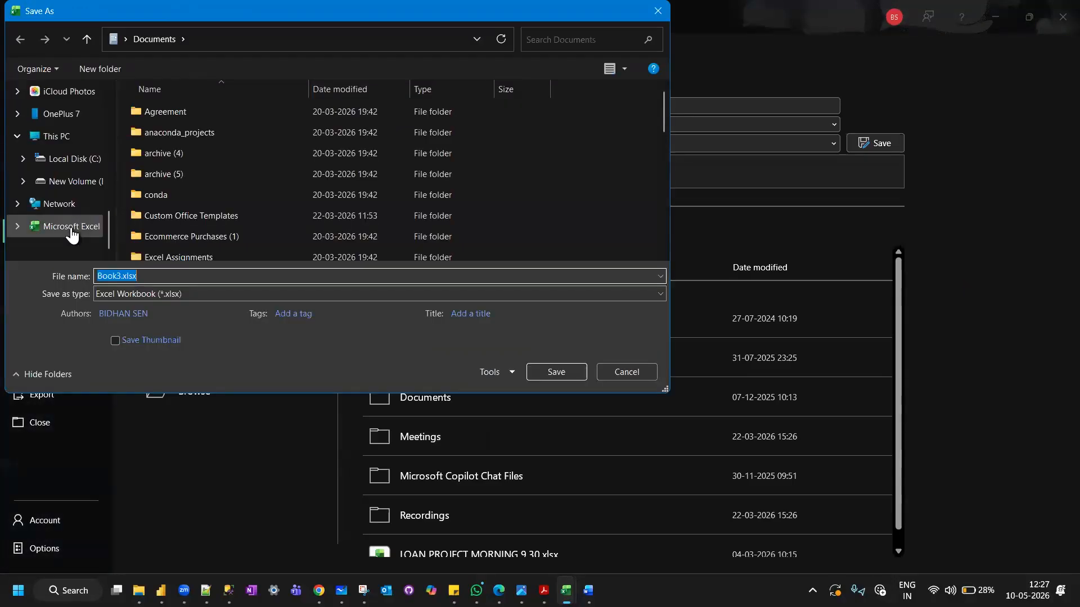
{"action": "left_click", "coordinate": [65, 189]}
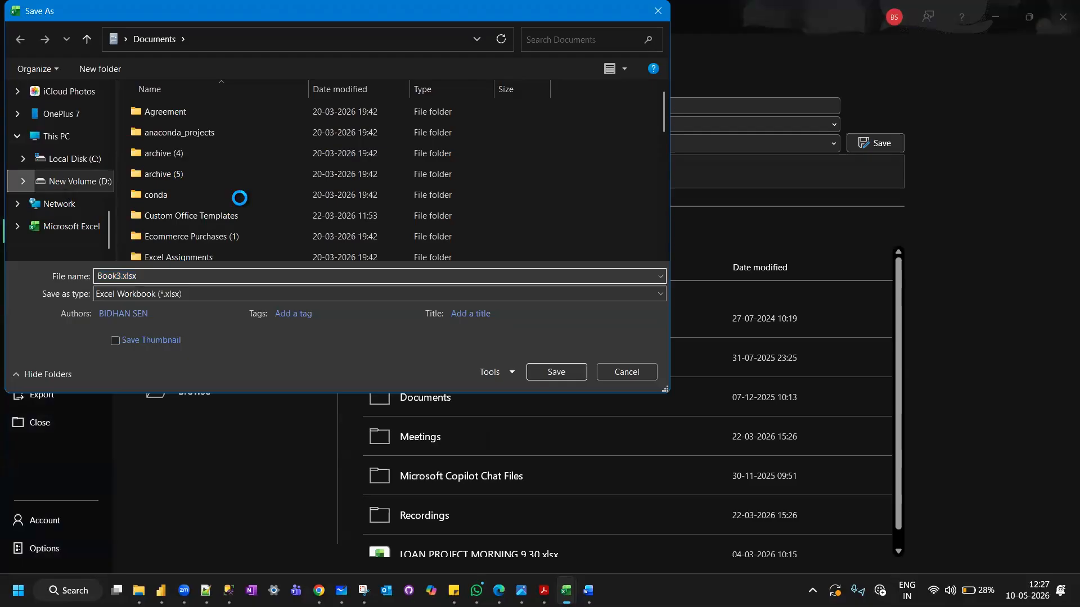
{"action": "scroll", "coordinate": [239, 201], "scroll_direction": "down", "scroll_amount": 5}
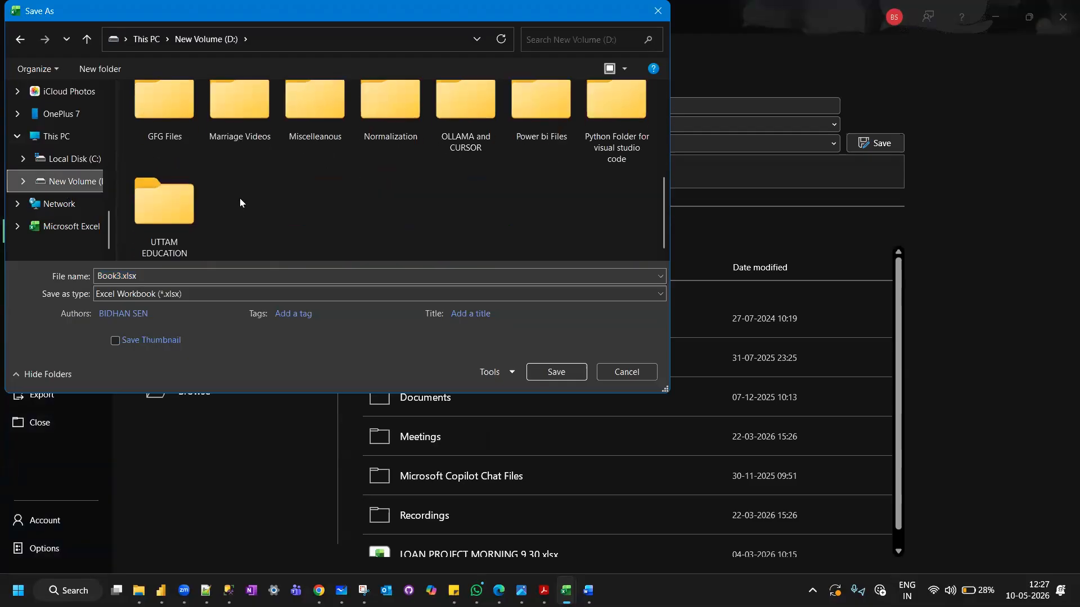
{"action": "left_click", "coordinate": [190, 218]}
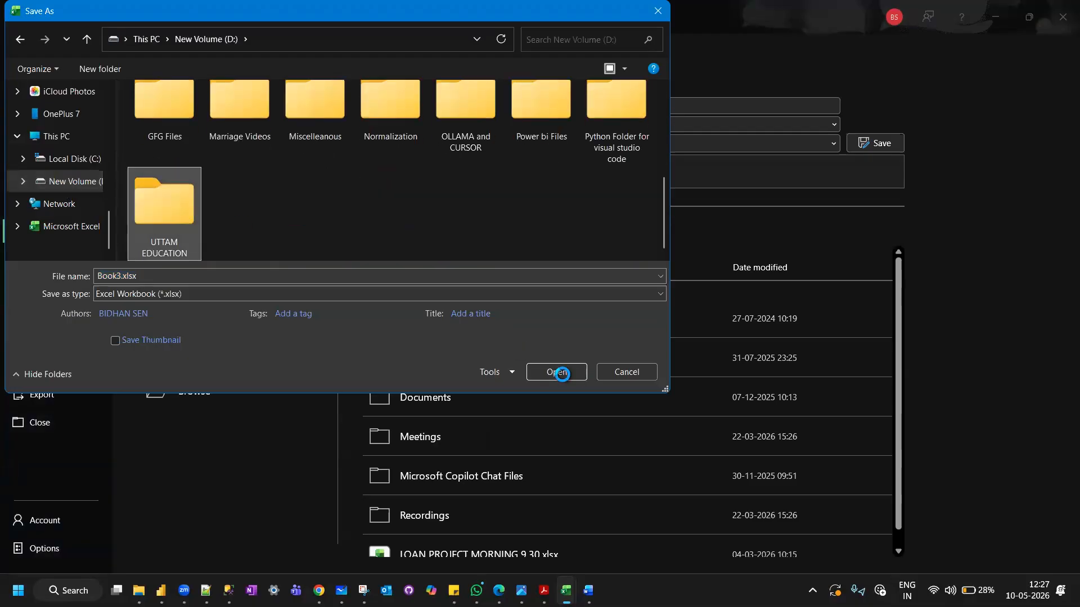
{"action": "left_click", "coordinate": [562, 372]}
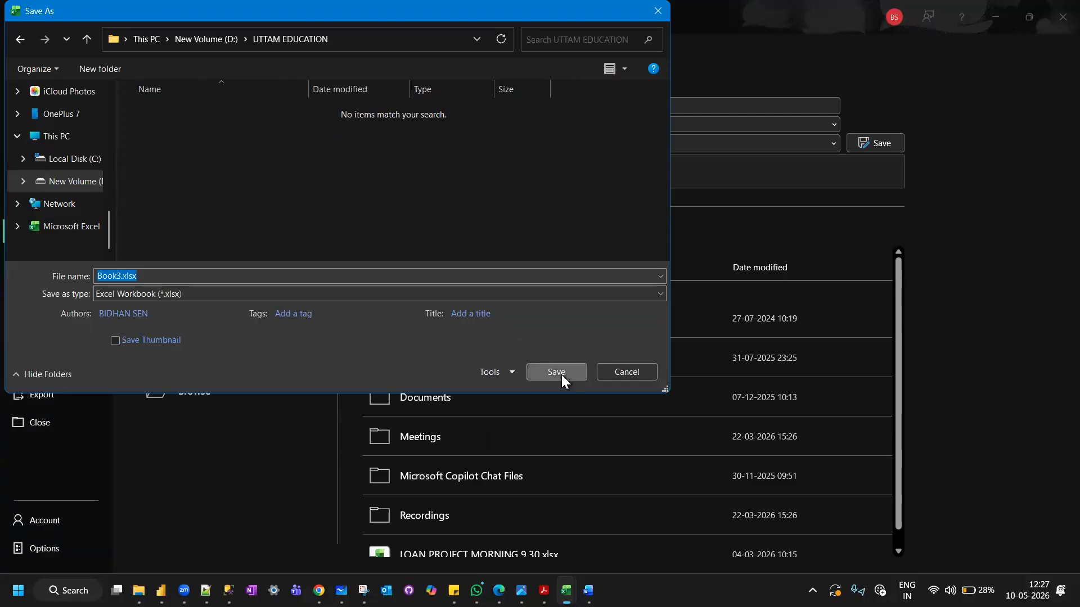
{"action": "left_click", "coordinate": [561, 372]}
Switch to WhatsApp and send Book3.xlsx from the UTTAM EDUCATION folder to the April 2026 Batch Data Analytics group.
{"action": "left_click", "coordinate": [476, 591]}
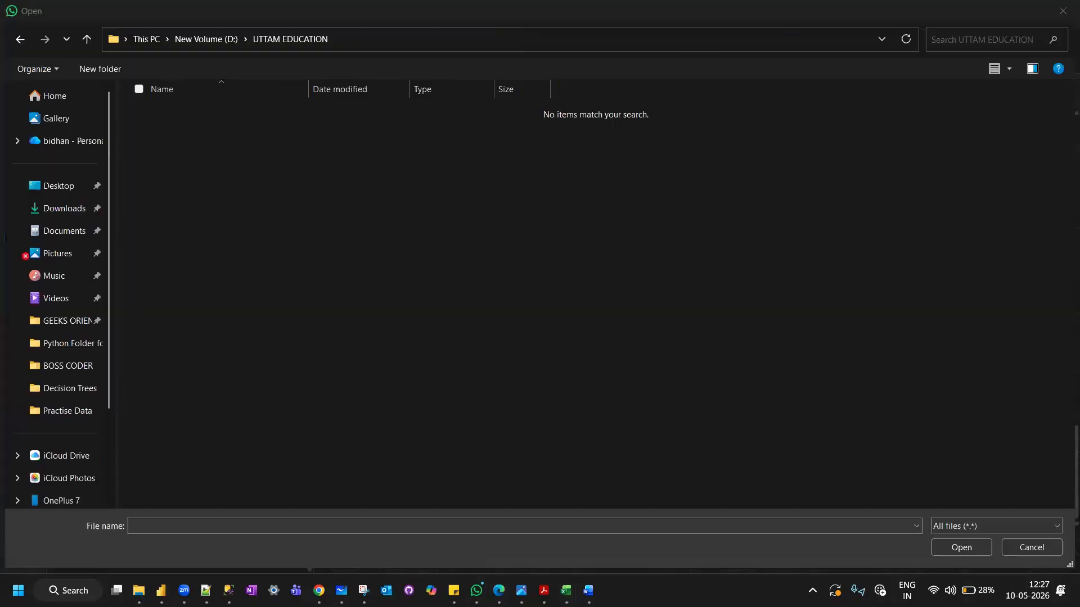
{"action": "left_click", "coordinate": [72, 418]}
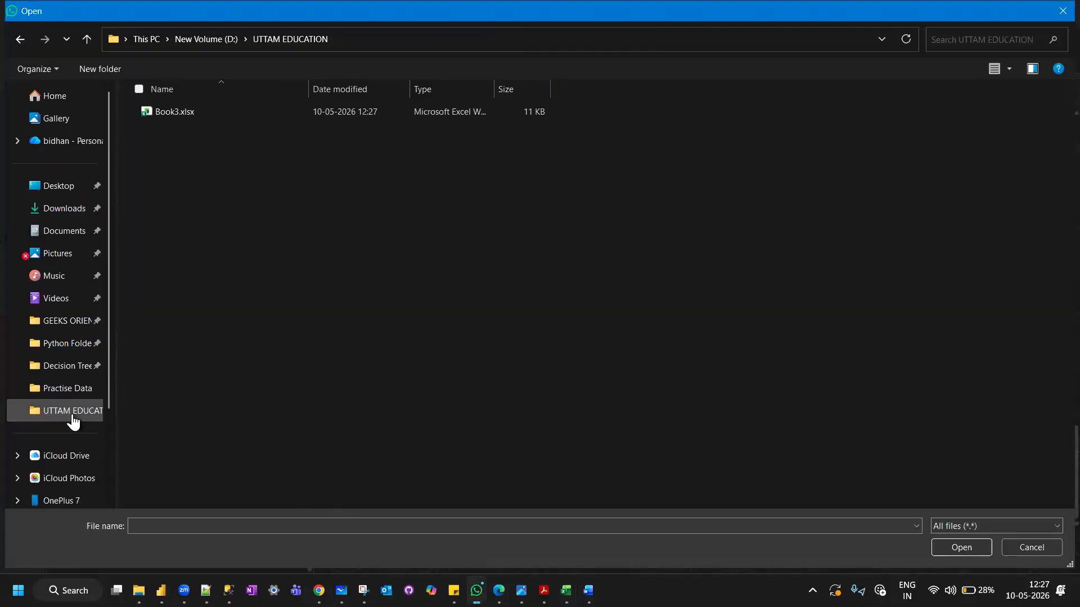
{"action": "left_click", "coordinate": [204, 113]}
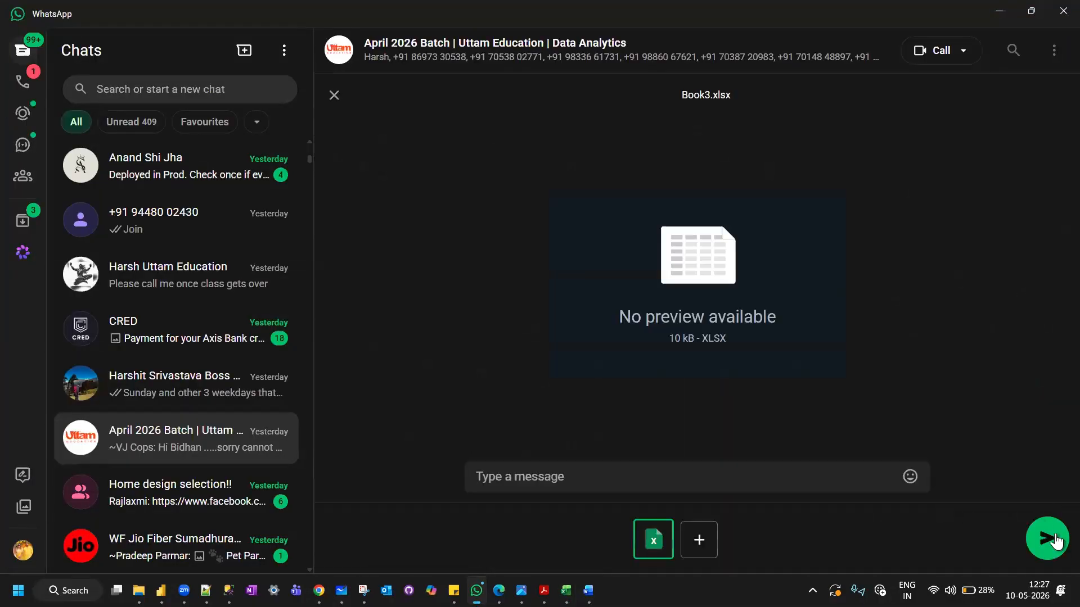
{"action": "left_click", "coordinate": [1055, 542]}
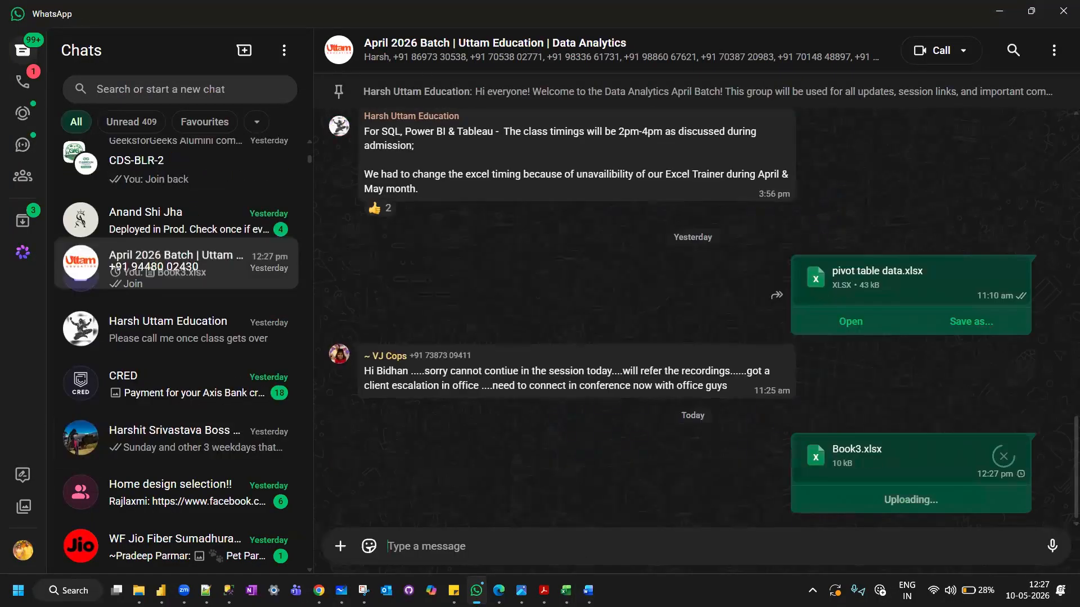
Switch to Excel and save the new workbook holding the Trend & Forecast sheet as Book4.xlsx in the UTTAM EDUCATION folder on drive D.
{"action": "mouse_move", "coordinate": [566, 590]}
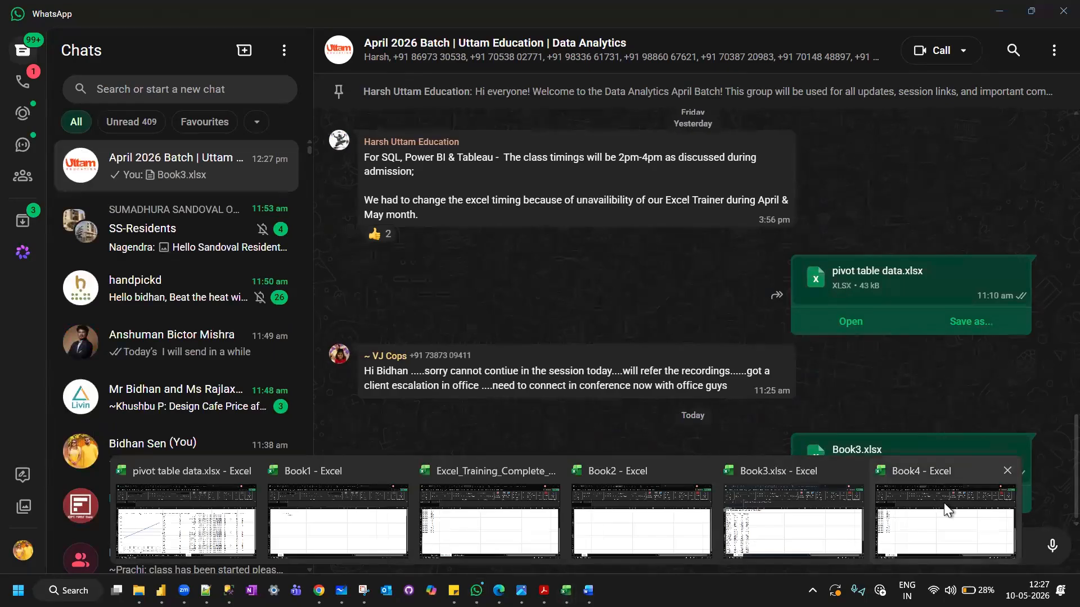
{"action": "left_click", "coordinate": [902, 480]}
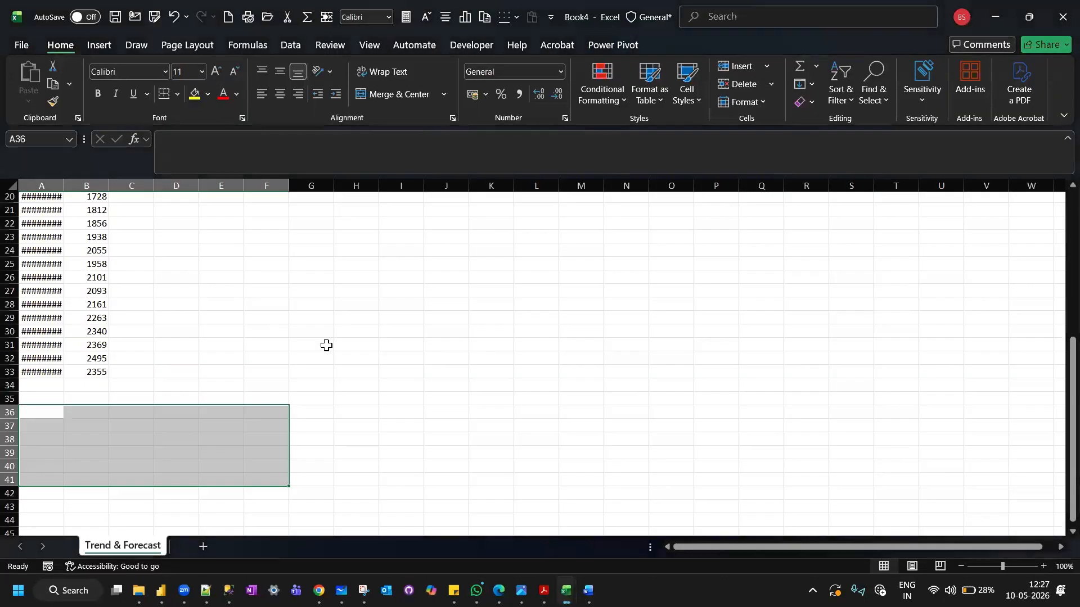
{"action": "left_click", "coordinate": [13, 47]}
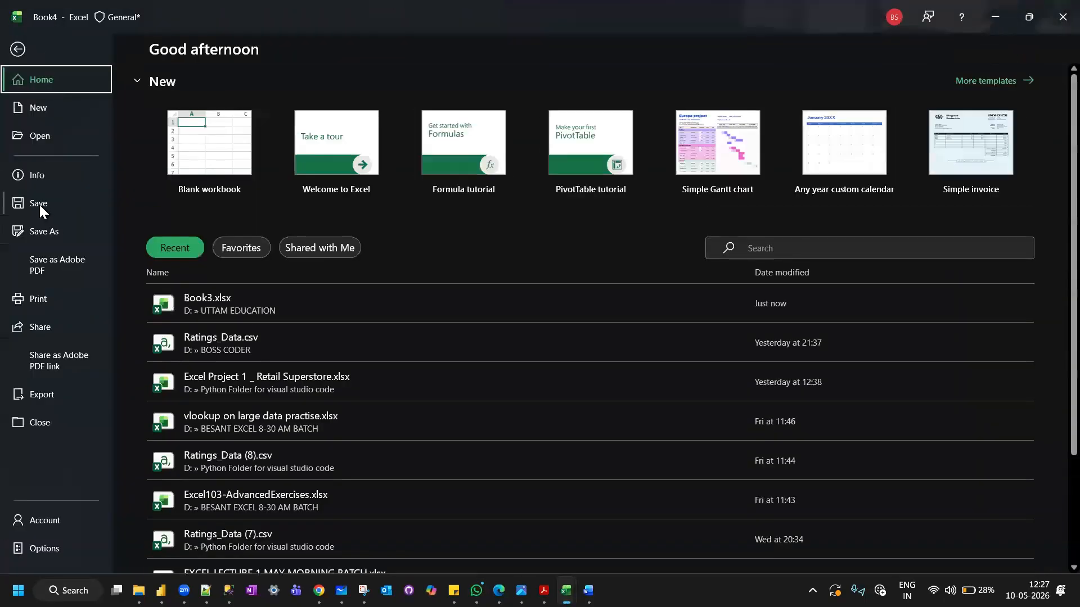
{"action": "left_click", "coordinate": [40, 205]}
{"action": "left_click", "coordinate": [237, 390]}
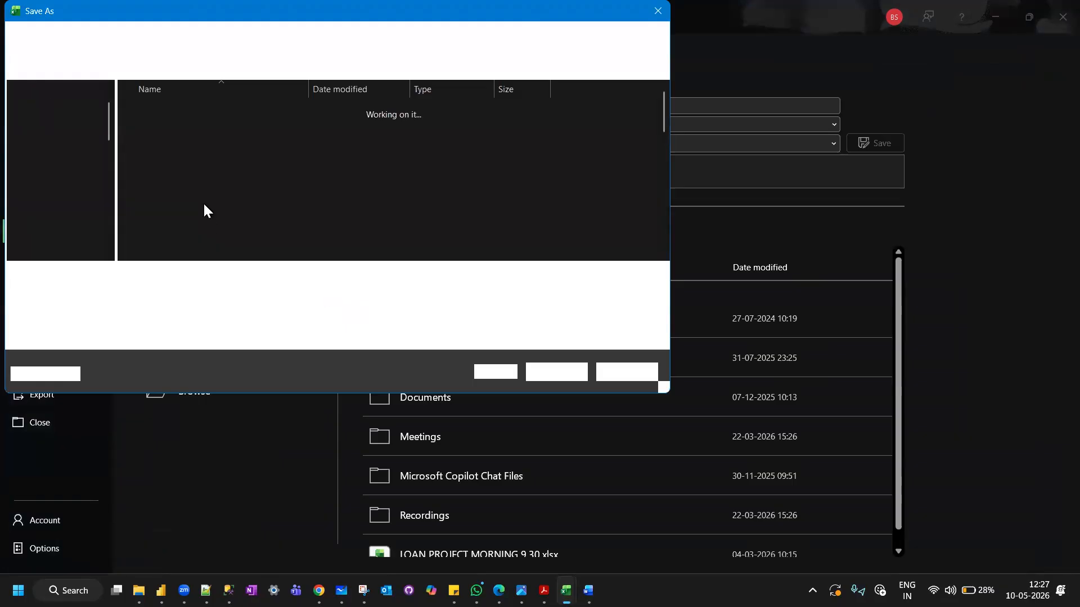
{"action": "scroll", "coordinate": [202, 202], "scroll_direction": "down", "scroll_amount": 2}
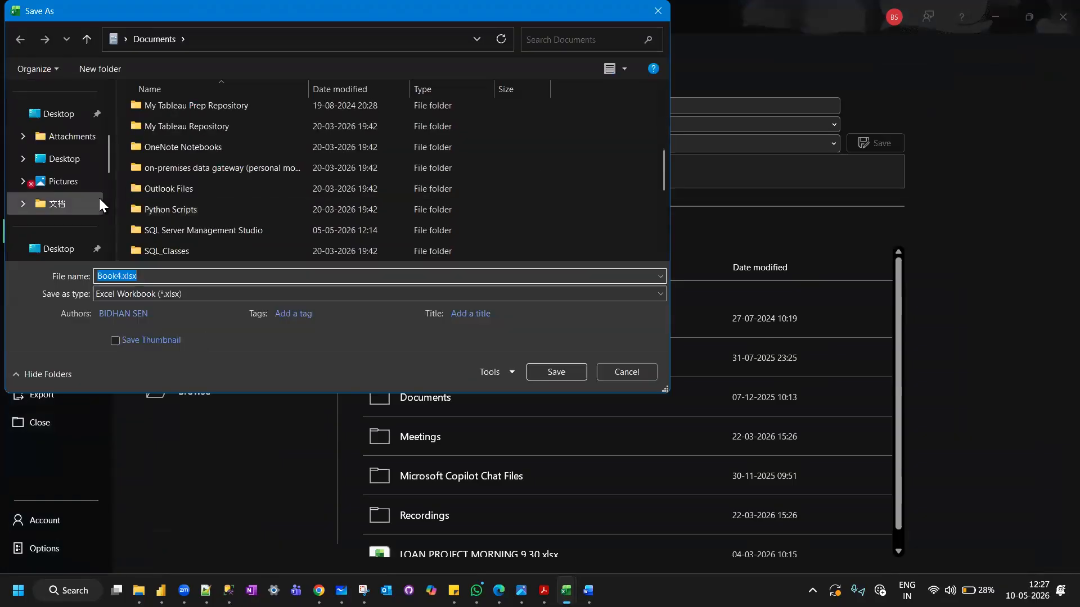
{"action": "scroll", "coordinate": [100, 203], "scroll_direction": "down", "scroll_amount": 5}
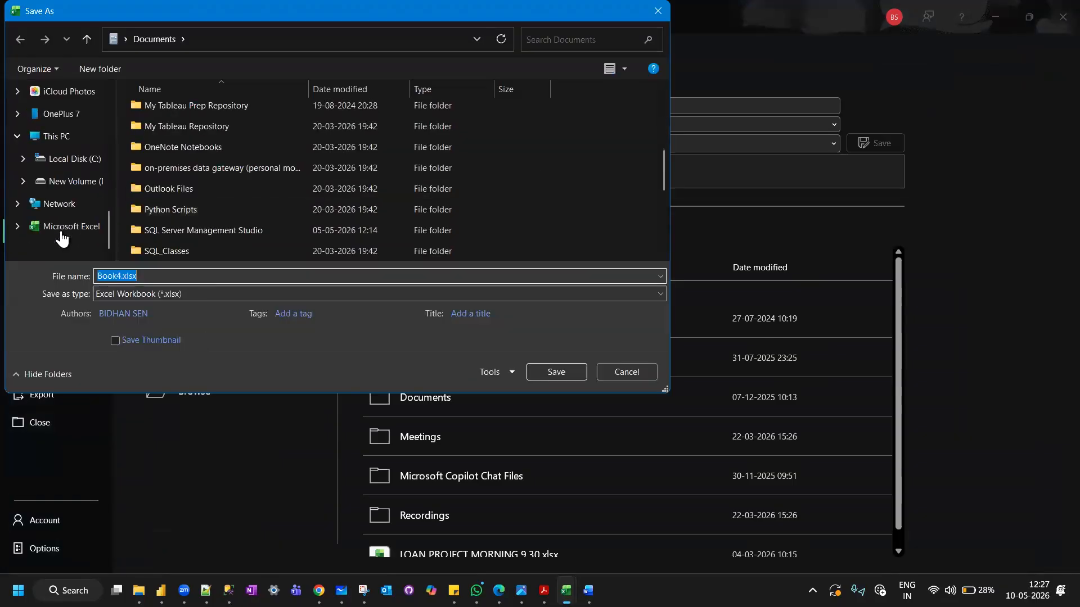
{"action": "left_click", "coordinate": [70, 186]}
{"action": "scroll", "coordinate": [240, 209], "scroll_direction": "down", "scroll_amount": 3}
{"action": "left_click", "coordinate": [161, 209]}
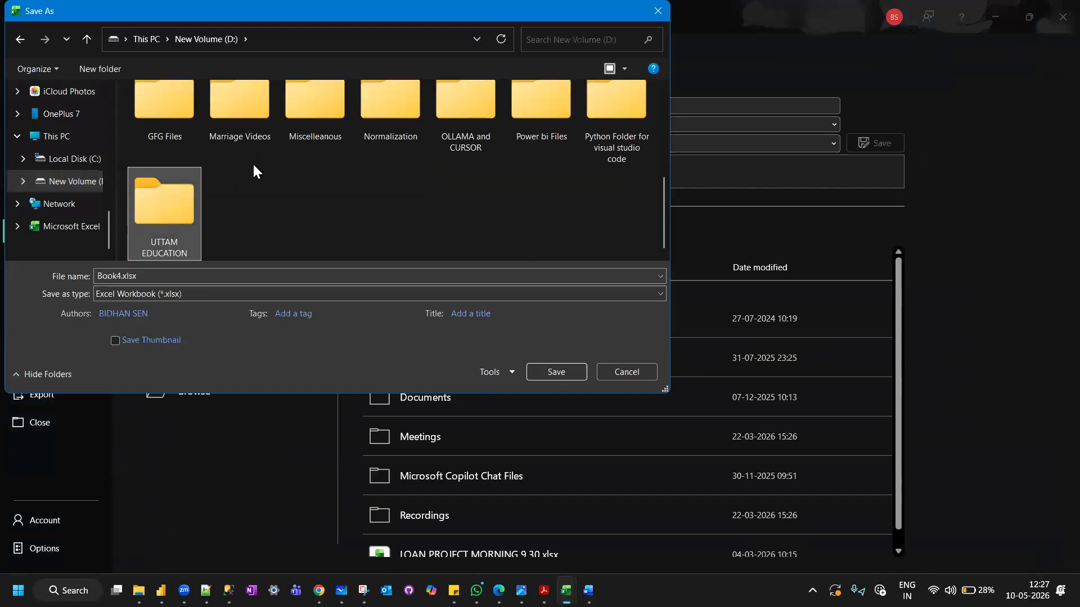
{"action": "key", "text": "Return"}
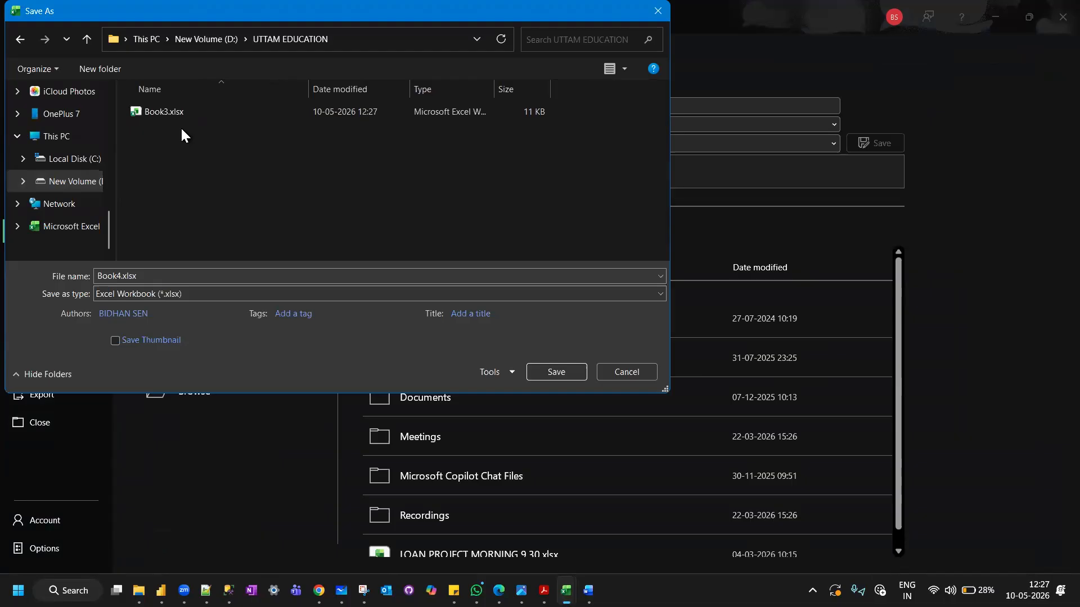
{"action": "left_click", "coordinate": [564, 374]}
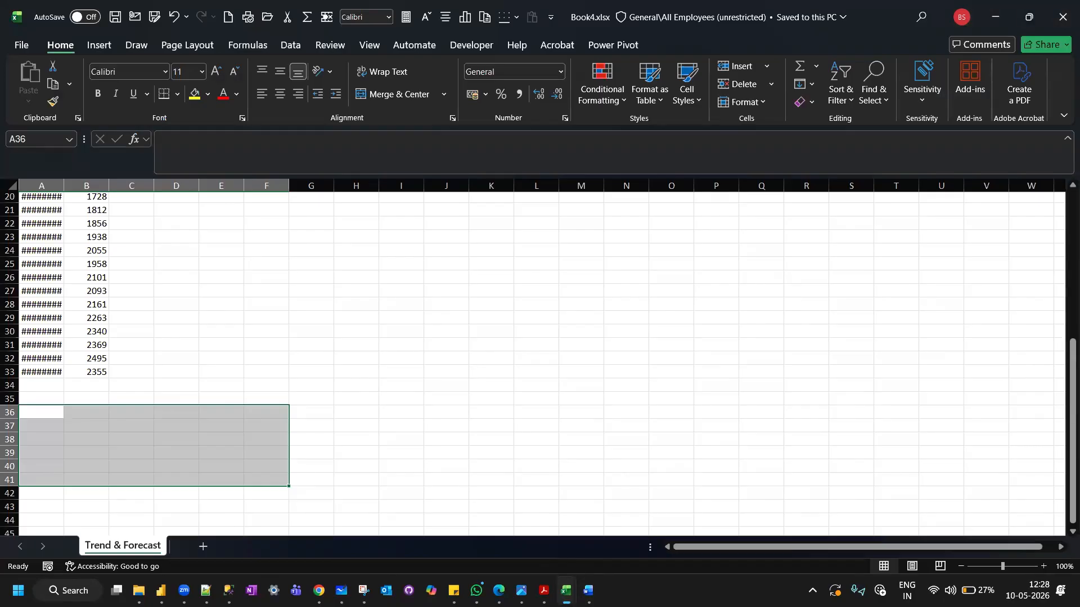
Switch to WhatsApp and send Book4.xlsx from the UTTAM EDUCATION folder to the April 2026 Batch Data Analytics group.
{"action": "left_click", "coordinate": [476, 591]}
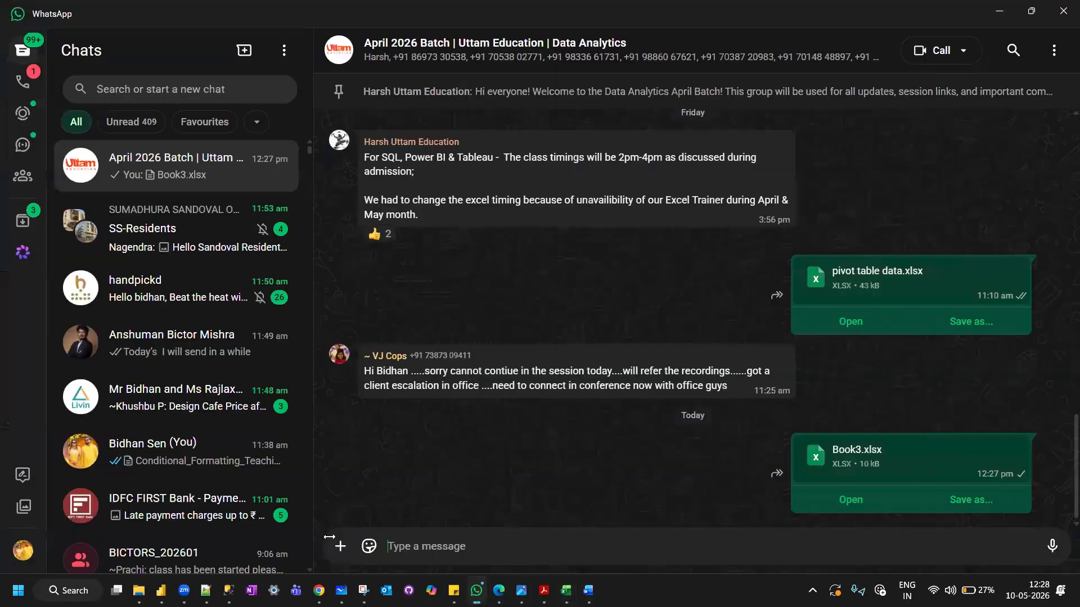
{"action": "left_click", "coordinate": [340, 546]}
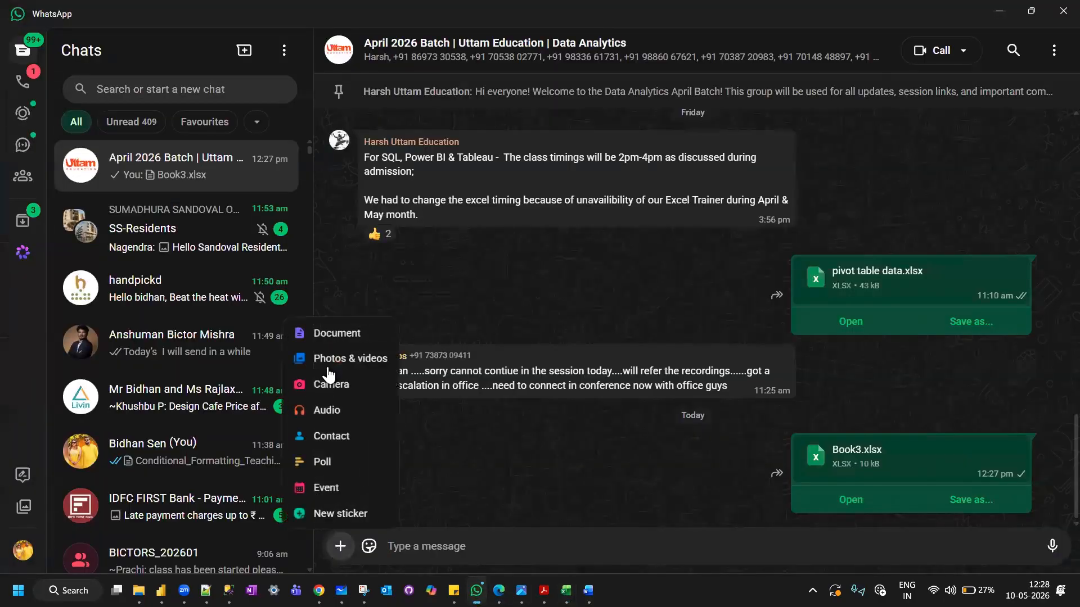
{"action": "left_click", "coordinate": [336, 334]}
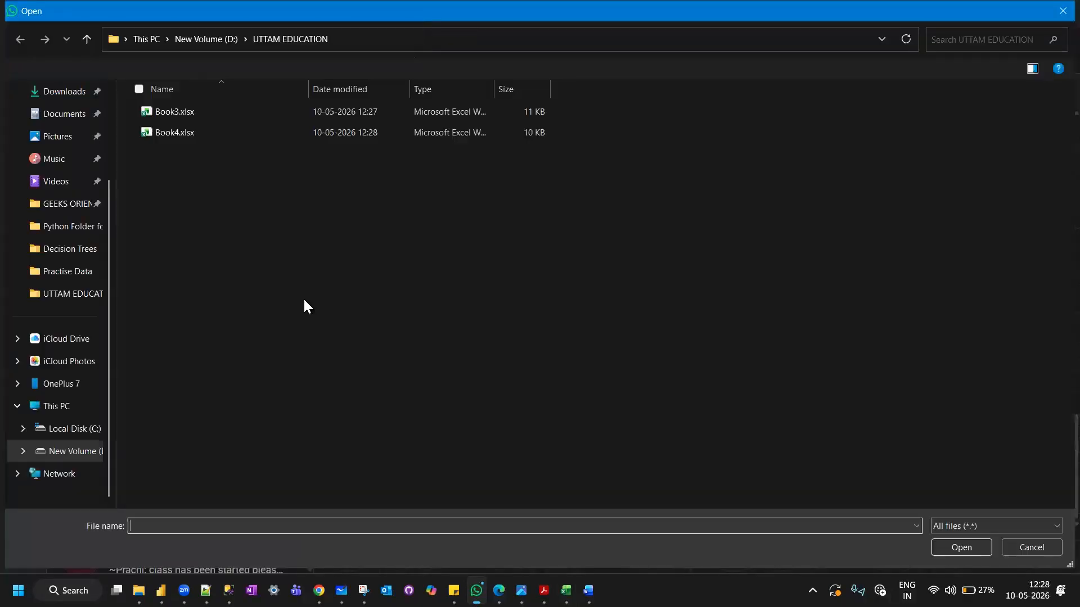
{"action": "left_click", "coordinate": [191, 135]}
{"action": "double_click", "coordinate": [192, 134]}
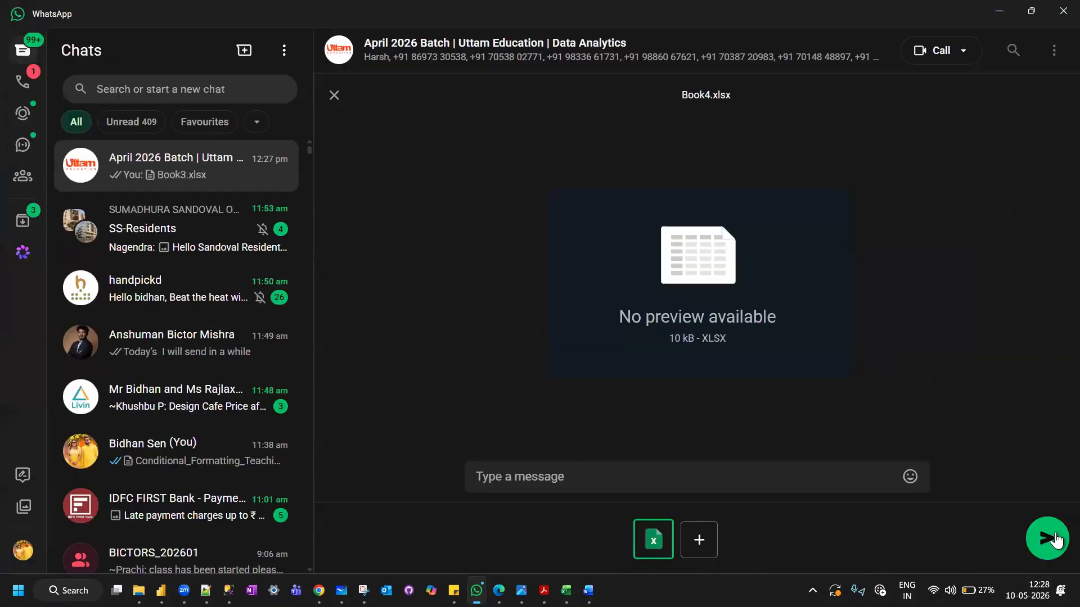
{"action": "left_click", "coordinate": [1056, 540]}
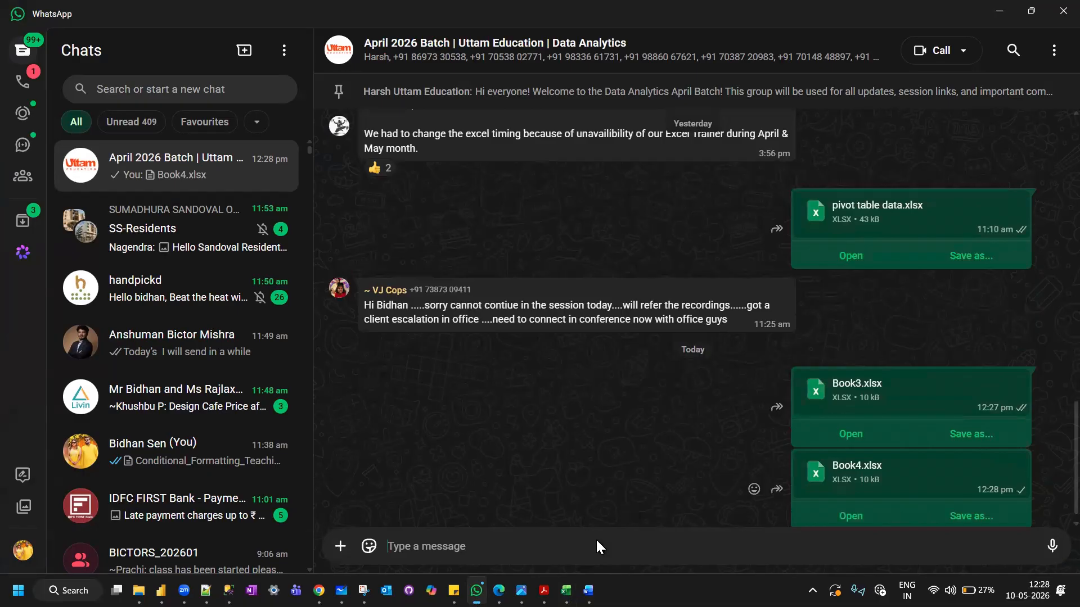
Return to Excel_Training_Complete_Workbook.xlsx and create a copy of the Product Sales Profit sheet in a new workbook.
{"action": "mouse_move", "coordinate": [566, 590]}
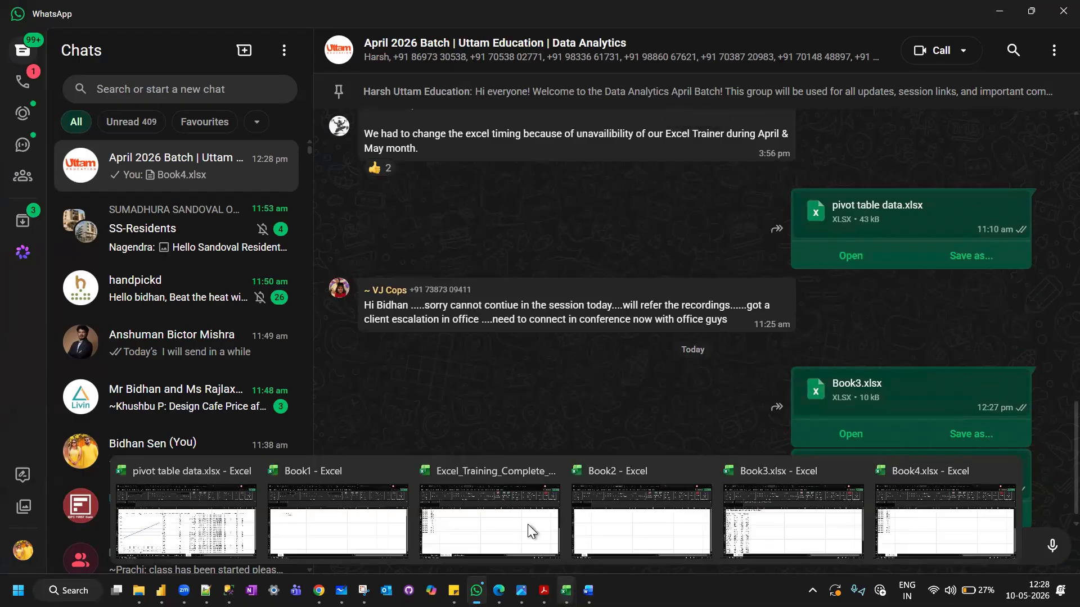
{"action": "left_click", "coordinate": [470, 477]}
{"action": "left_click", "coordinate": [301, 547]}
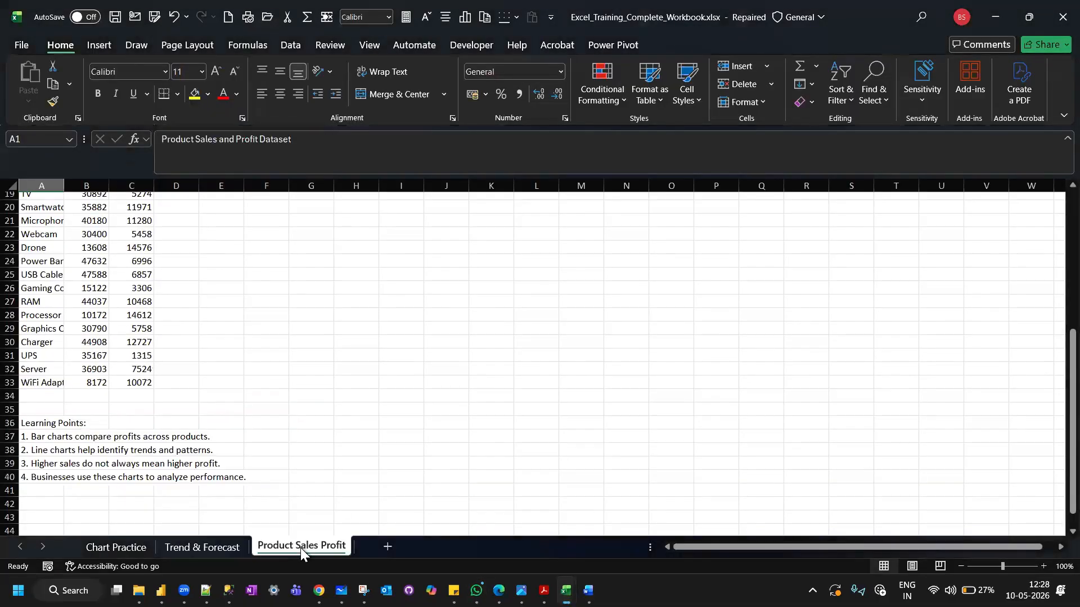
{"action": "scroll", "coordinate": [243, 394], "scroll_direction": "up", "scroll_amount": 4}
{"action": "scroll", "coordinate": [243, 393], "scroll_direction": "up", "scroll_amount": 3}
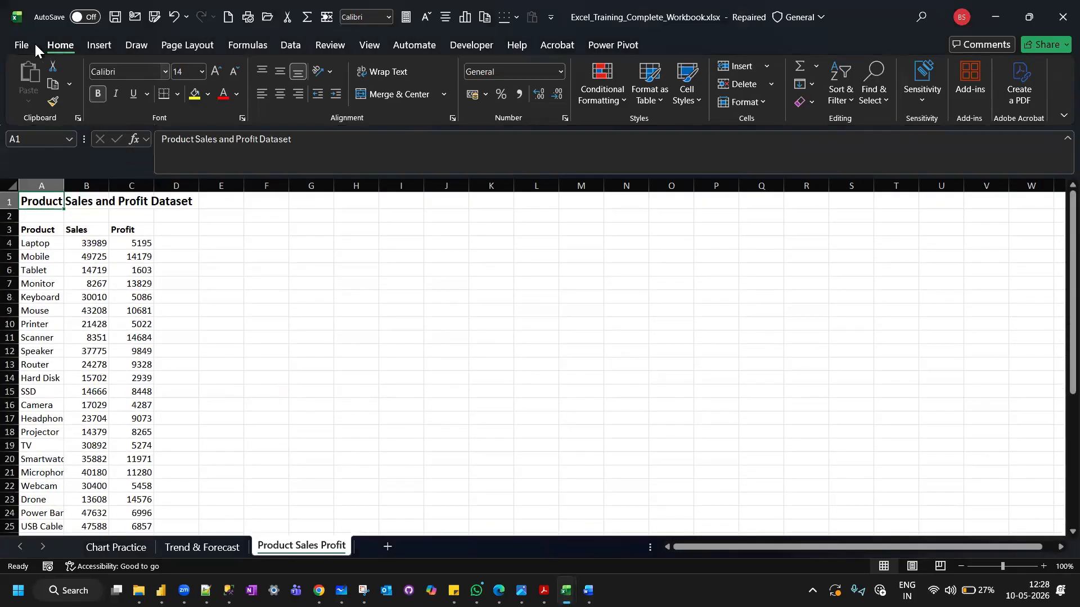
{"action": "right_click", "coordinate": [284, 547]}
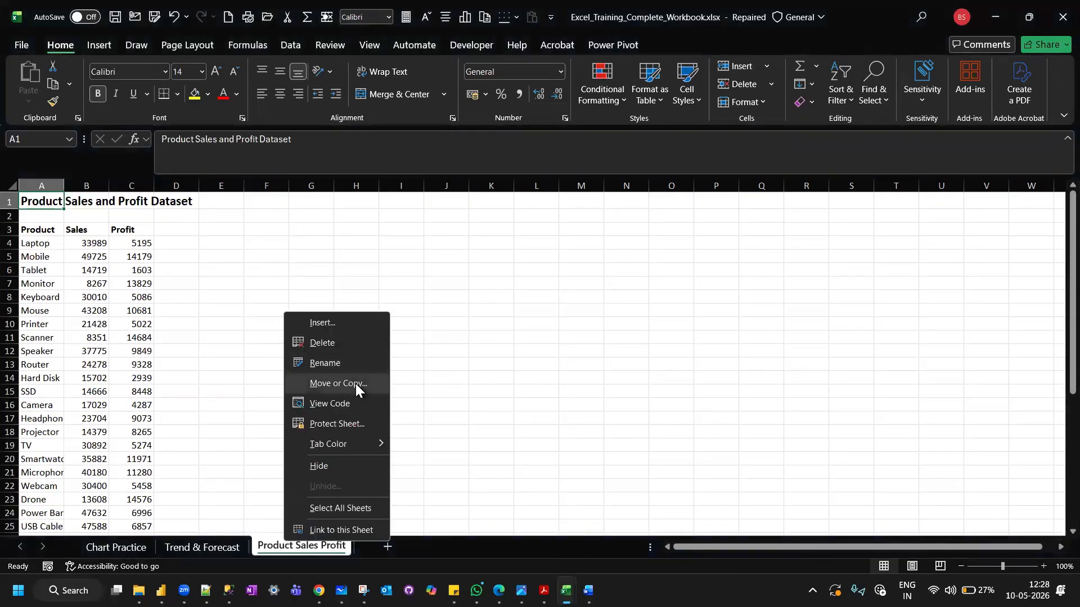
{"action": "left_click", "coordinate": [355, 384]}
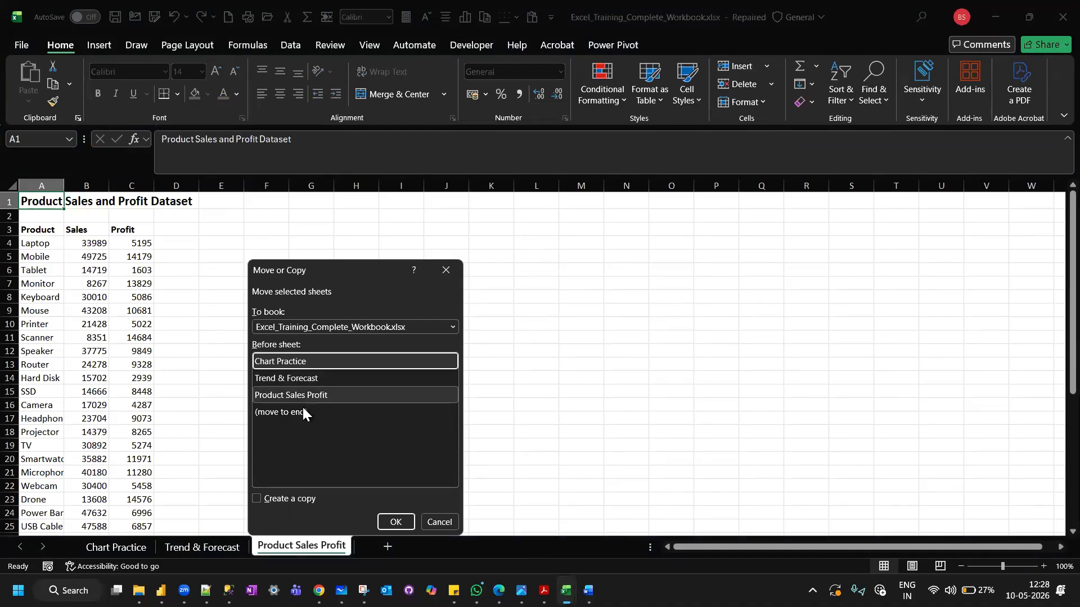
{"action": "left_click", "coordinate": [256, 499]}
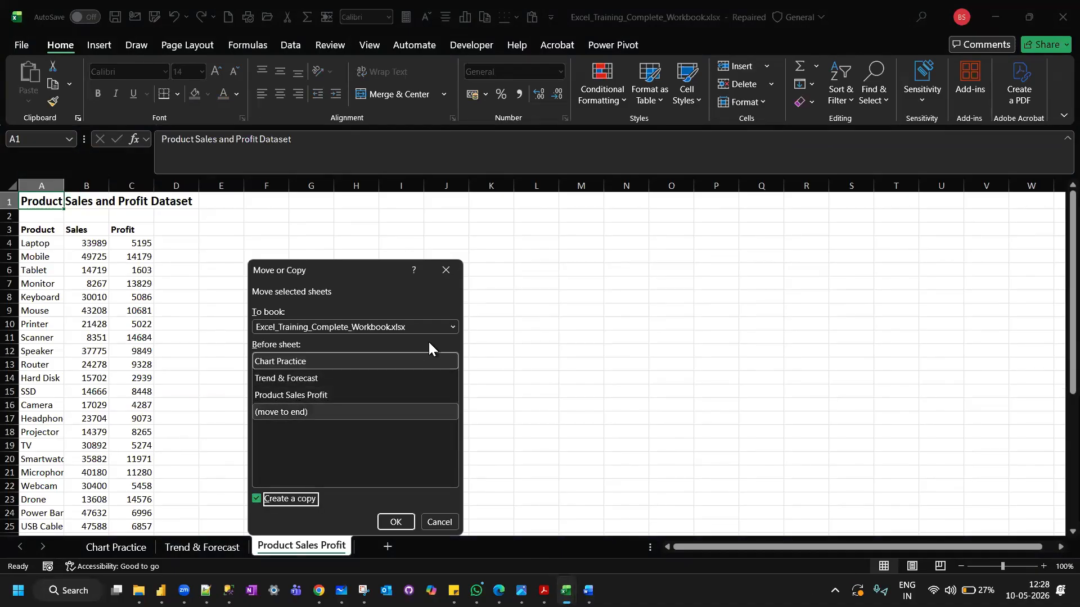
{"action": "left_click", "coordinate": [448, 324]}
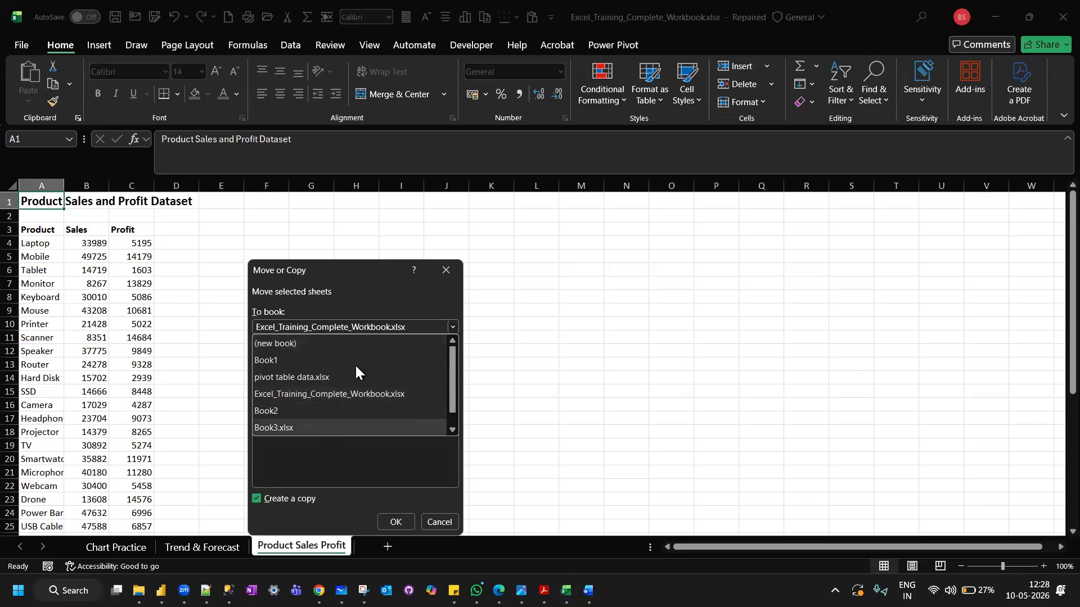
{"action": "left_click", "coordinate": [374, 346]}
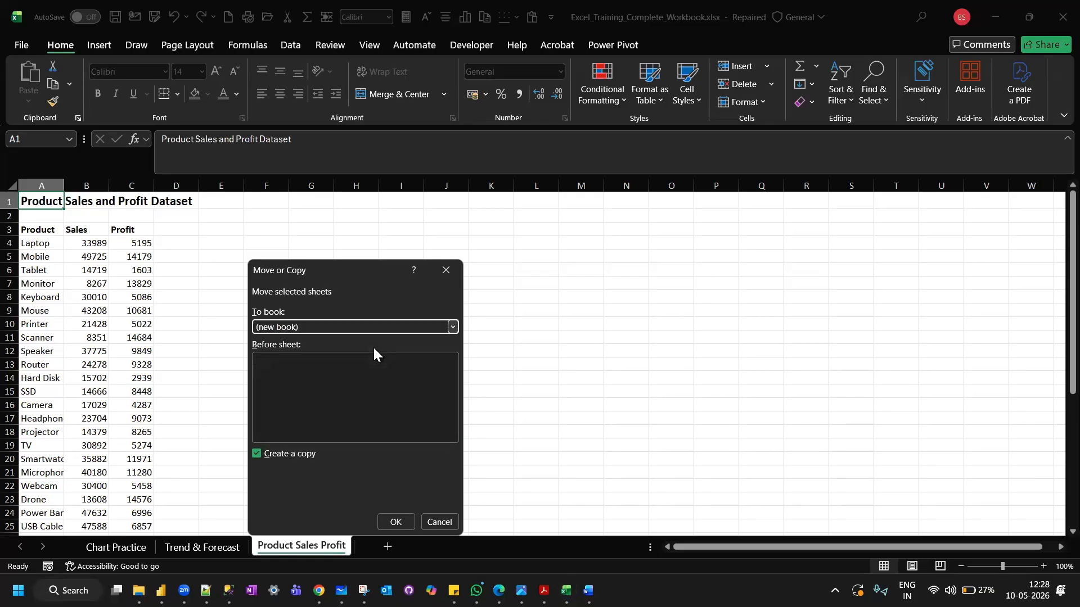
{"action": "left_click", "coordinate": [395, 523]}
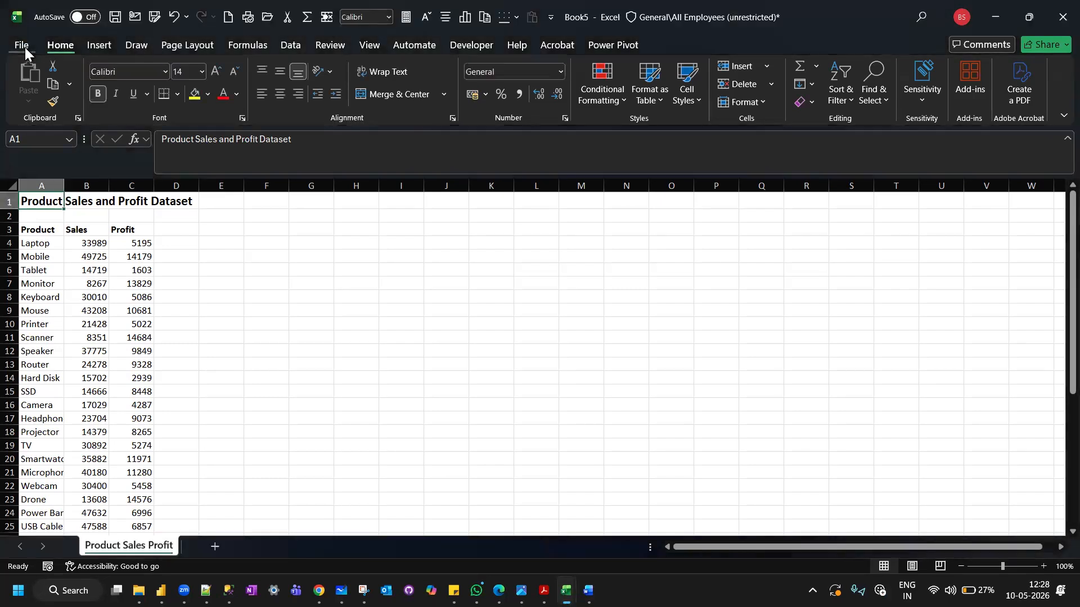
Save the new workbook holding the Product Sales Profit sheet as Book5.xlsx in the UTTAM EDUCATION folder on drive D.
{"action": "left_click", "coordinate": [25, 48]}
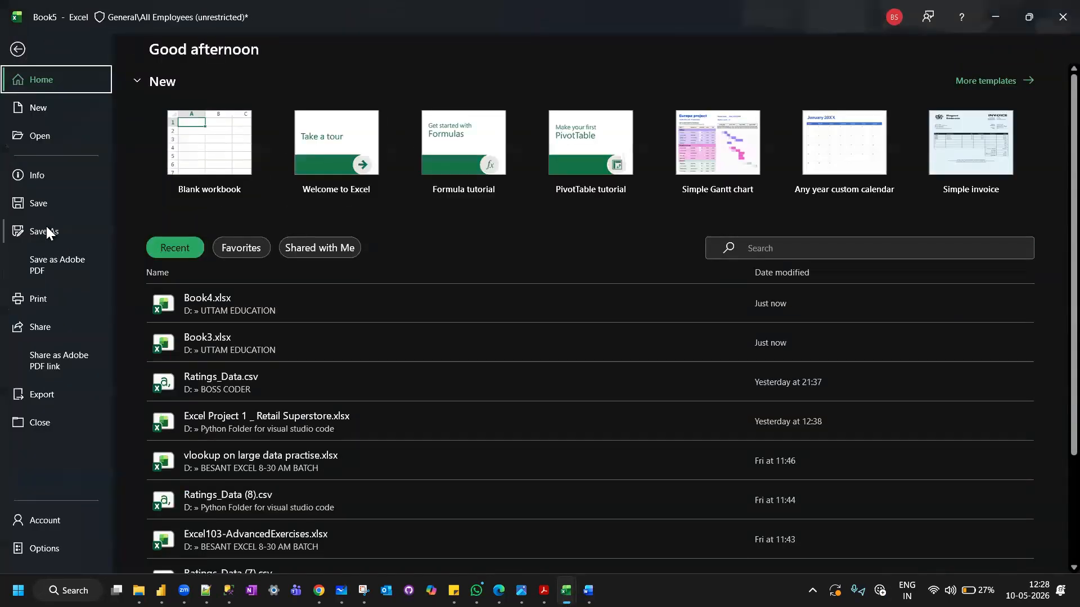
{"action": "left_click", "coordinate": [47, 229]}
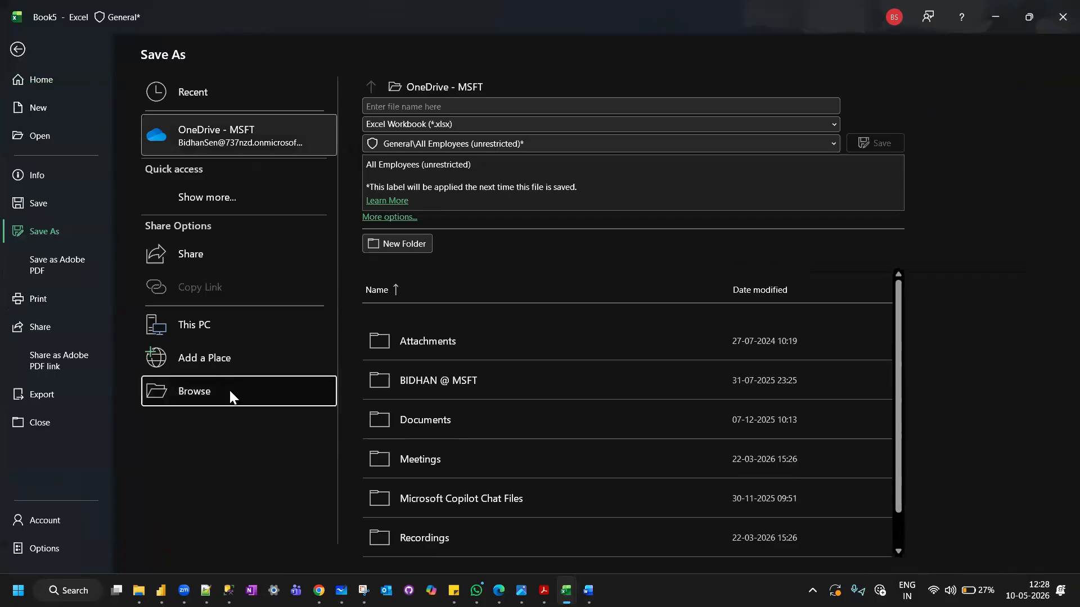
{"action": "left_click", "coordinate": [229, 392]}
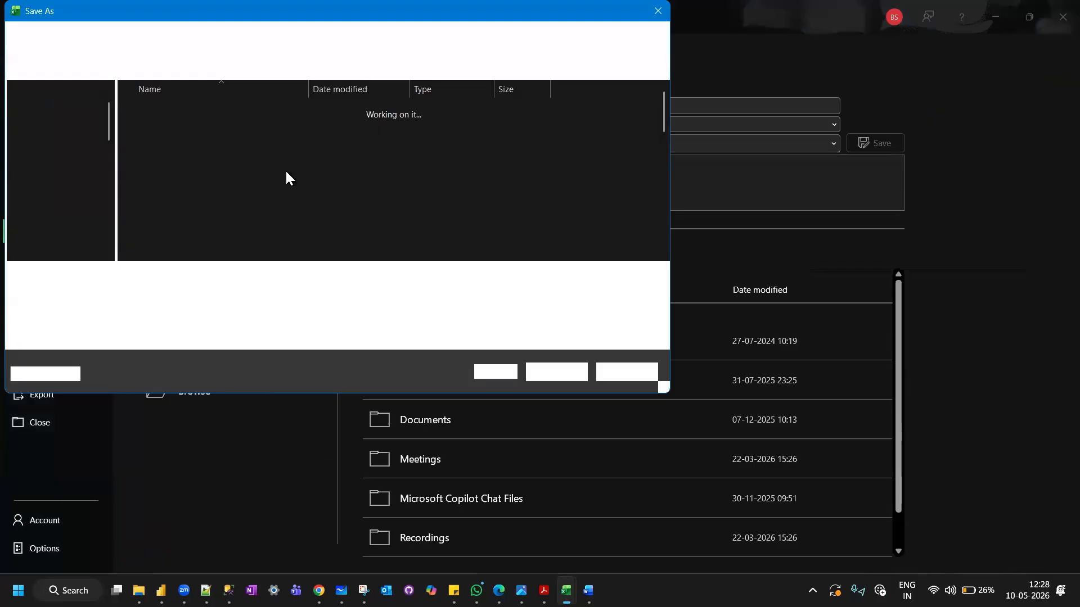
{"action": "scroll", "coordinate": [60, 219], "scroll_direction": "down", "scroll_amount": 5}
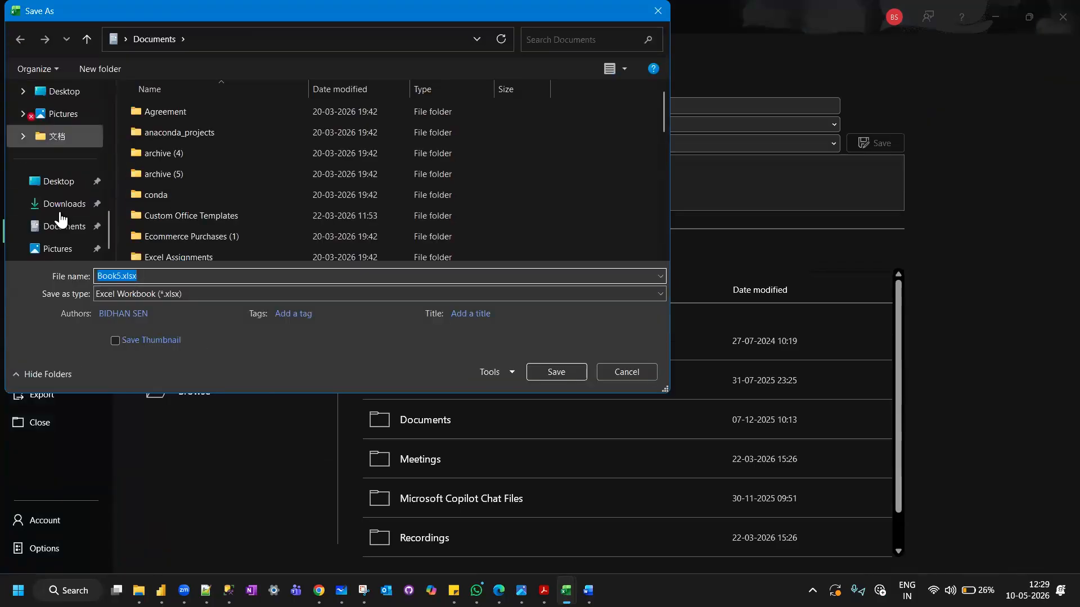
{"action": "left_click", "coordinate": [59, 180]}
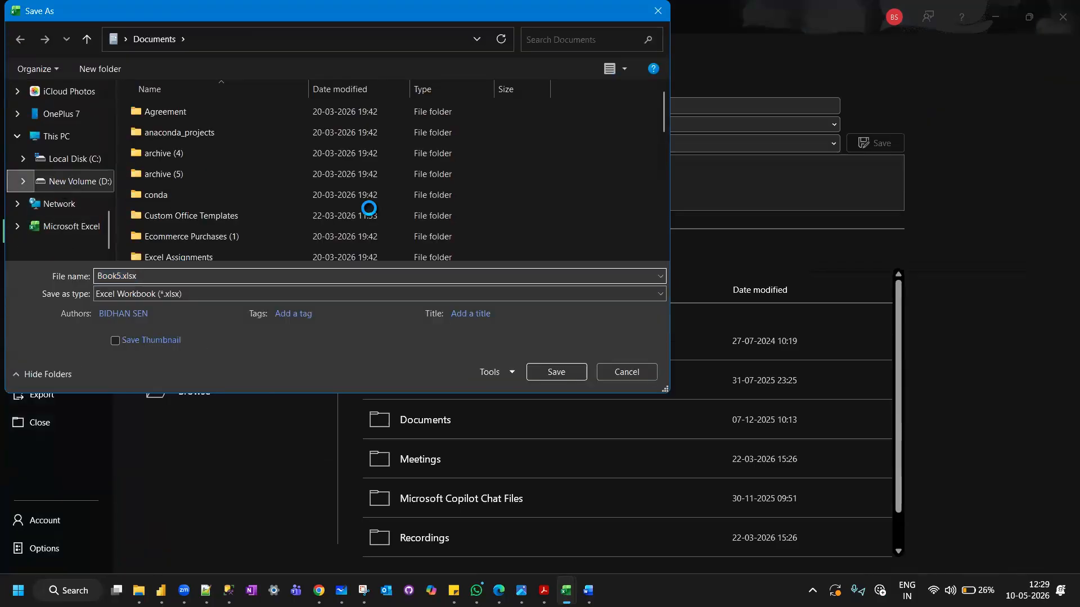
{"action": "scroll", "coordinate": [369, 208], "scroll_direction": "down", "scroll_amount": 3}
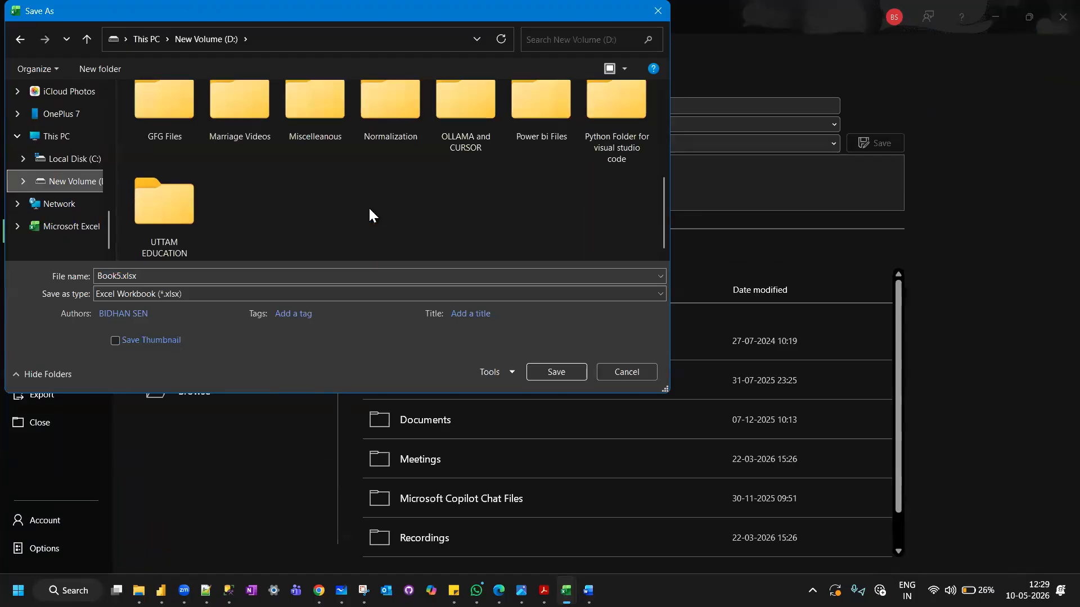
{"action": "left_click", "coordinate": [170, 201]}
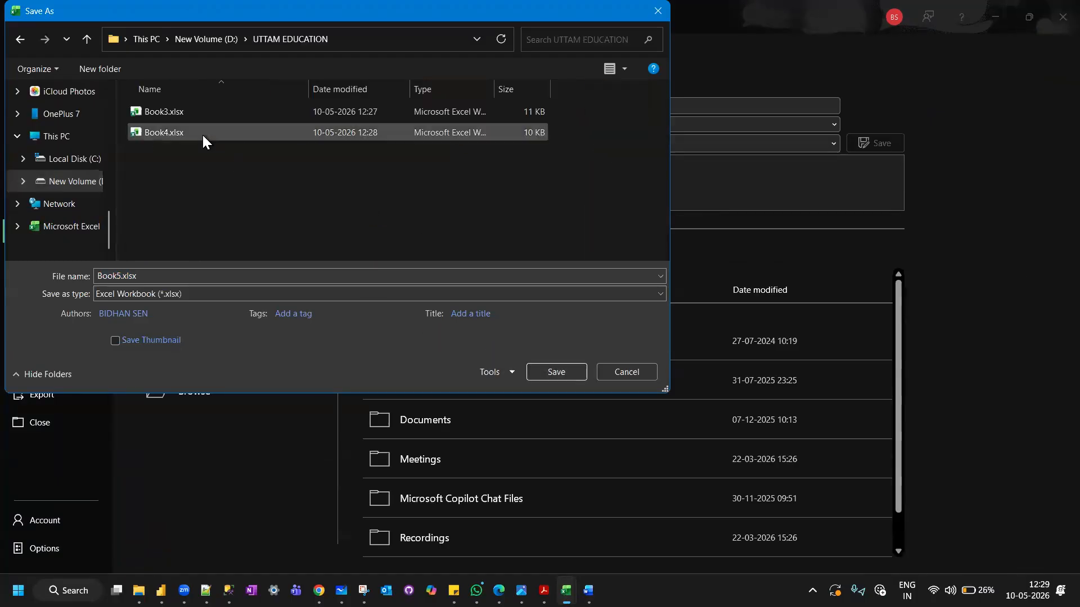
{"action": "left_click", "coordinate": [560, 372]}
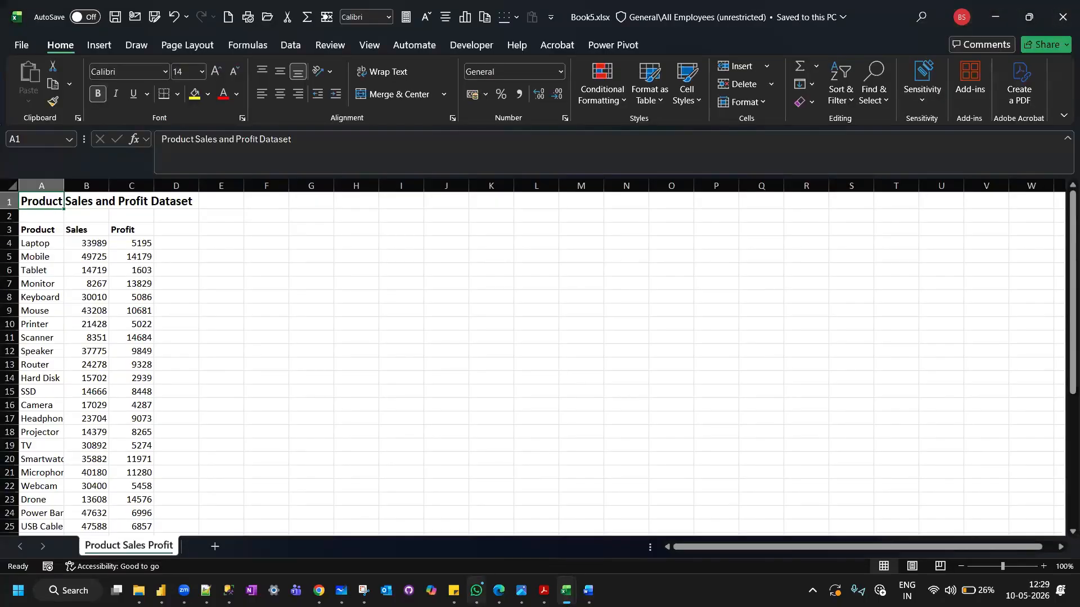
Switch to WhatsApp and send Book5.xlsx from the UTTAM EDUCATION folder to the April 2026 Batch Data Analytics group.
{"action": "left_click", "coordinate": [506, 489]}
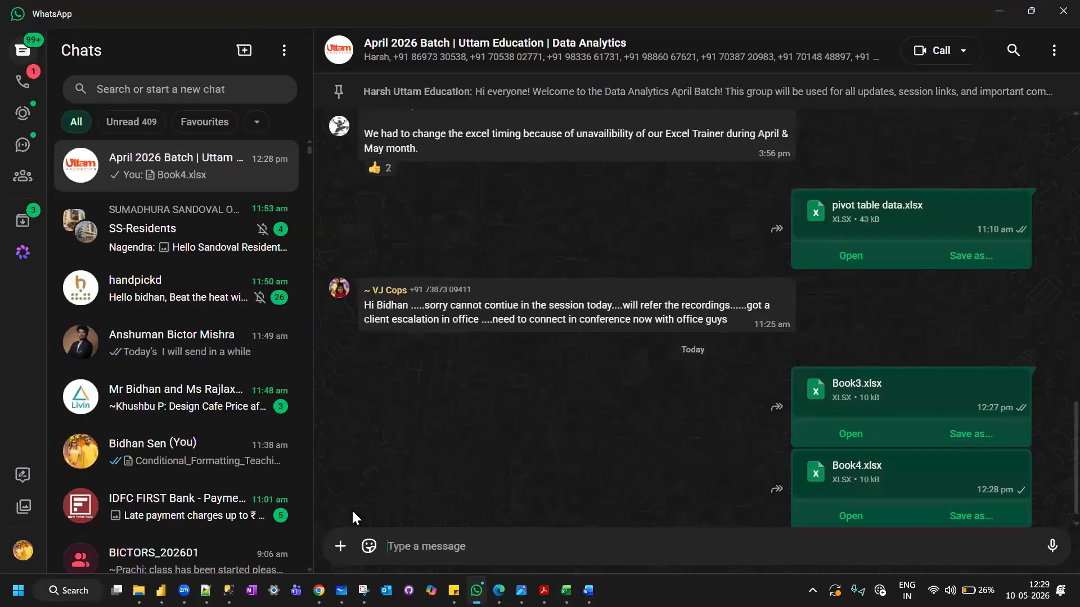
{"action": "left_click", "coordinate": [338, 555]}
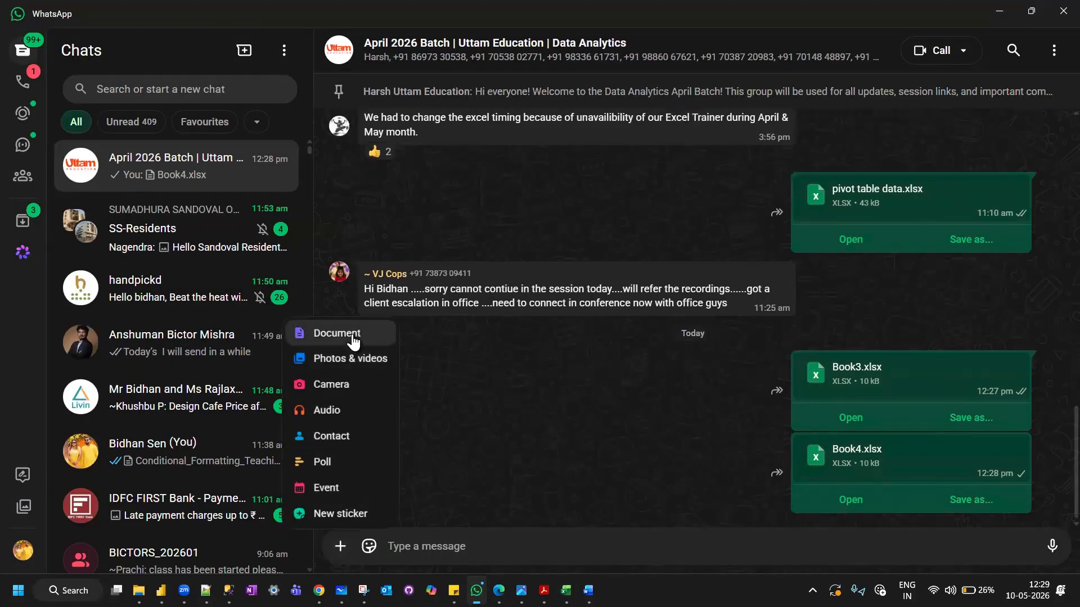
{"action": "left_click", "coordinate": [336, 333]}
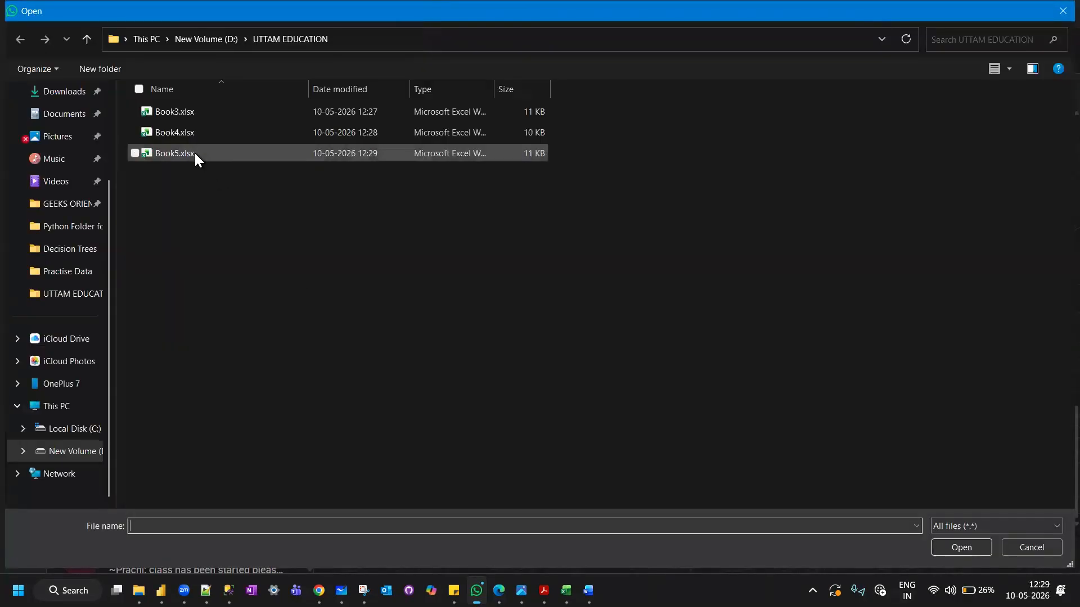
{"action": "double_click", "coordinate": [194, 152]}
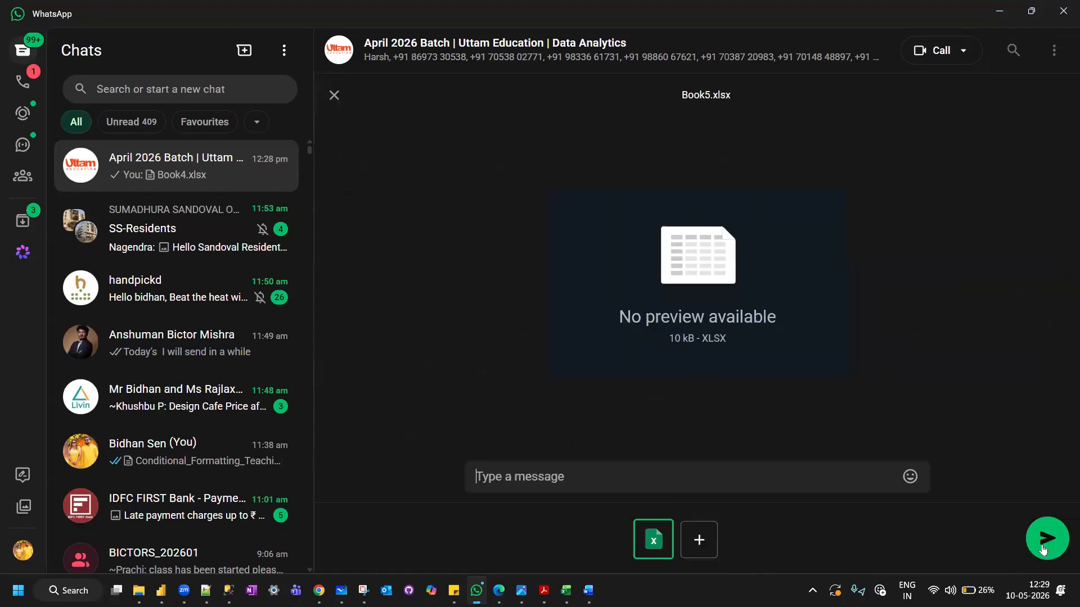
{"action": "left_click", "coordinate": [1045, 541]}
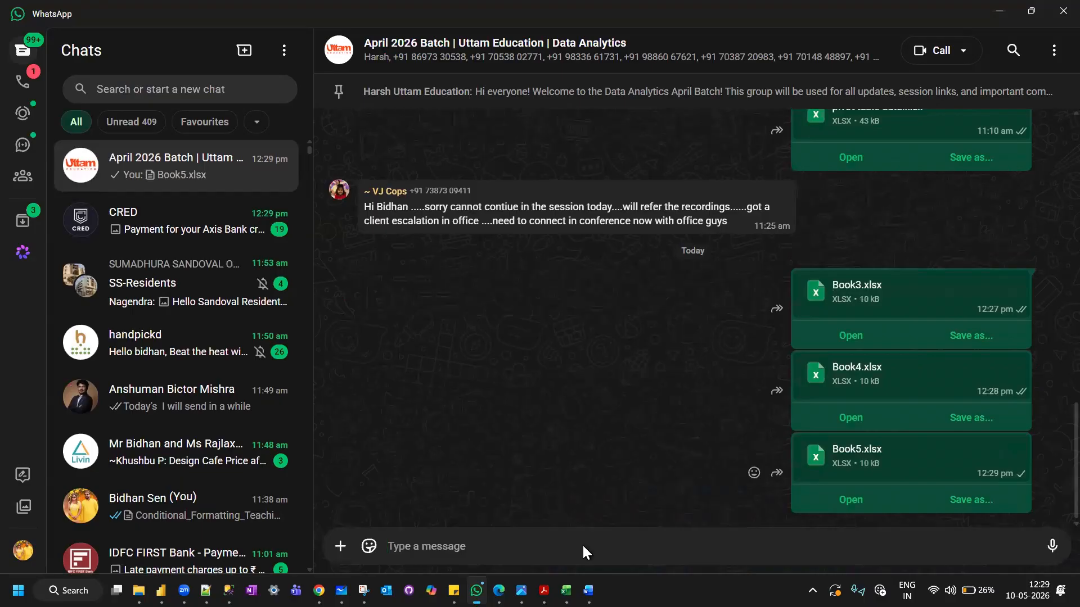
Return to Excel, close the Book1 workbook and add a blank sheet after Product Sales Profit in Book5.xlsx.
{"action": "mouse_move", "coordinate": [565, 591]}
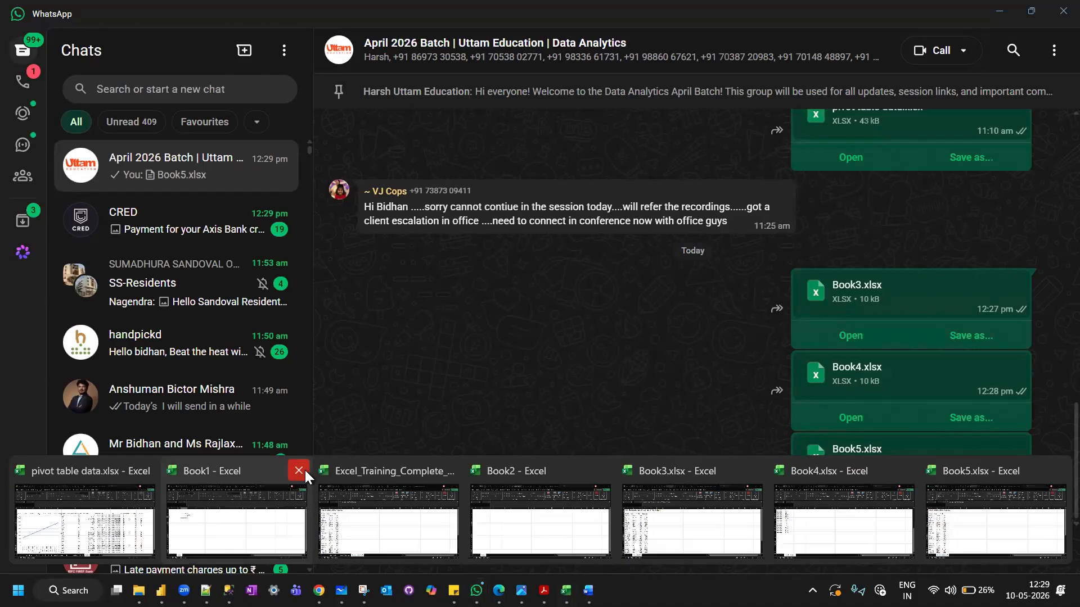
{"action": "left_click", "coordinate": [238, 519]}
{"action": "left_click", "coordinate": [586, 481]}
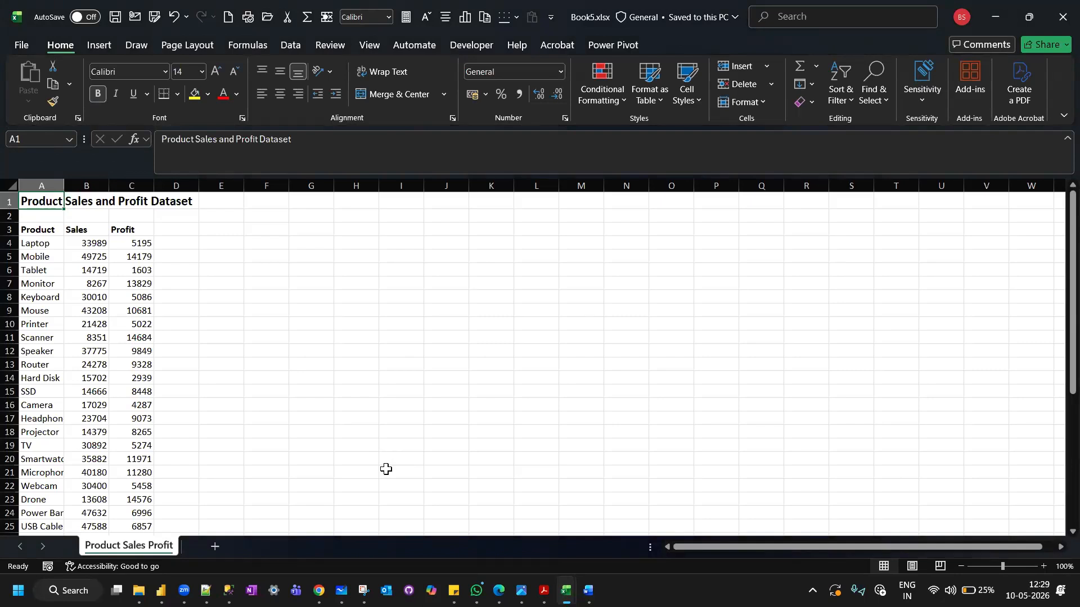
{"action": "left_click", "coordinate": [216, 544]}
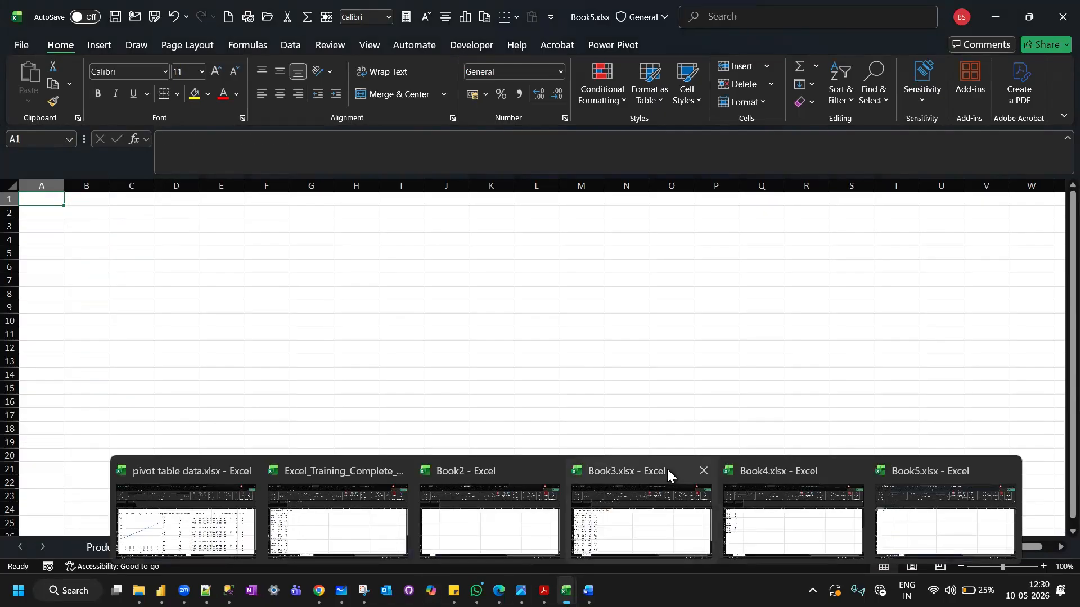
Copy the Trend & Forecast sheet from Book4.xlsx into Book3.xlsx, placing it before the Chart Practice sheet.
{"action": "left_click", "coordinate": [807, 519]}
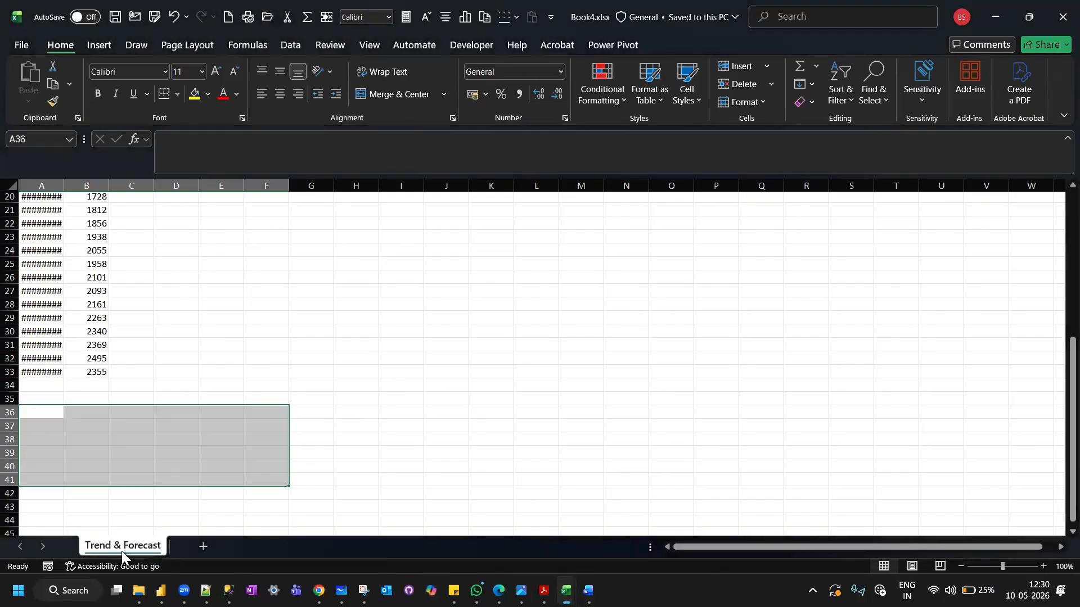
{"action": "right_click", "coordinate": [121, 551]}
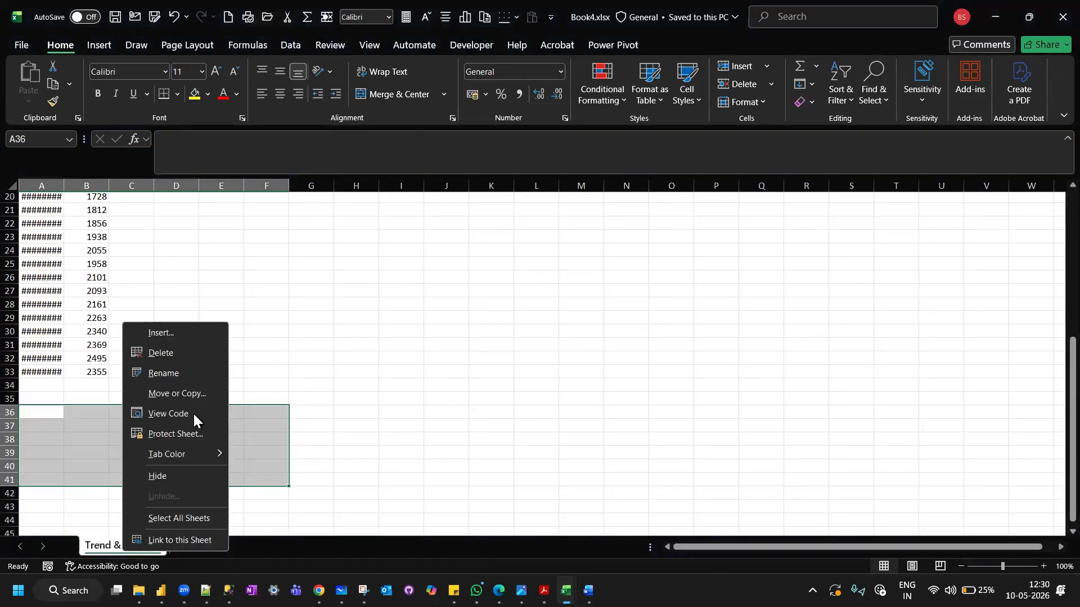
{"action": "left_click", "coordinate": [178, 394]}
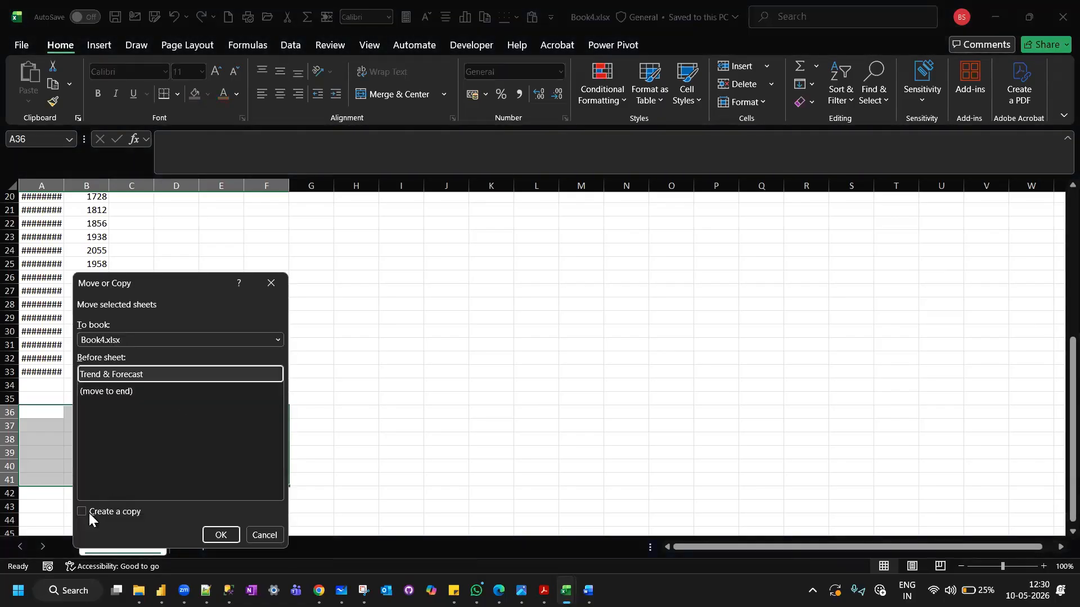
{"action": "left_click", "coordinate": [82, 511]}
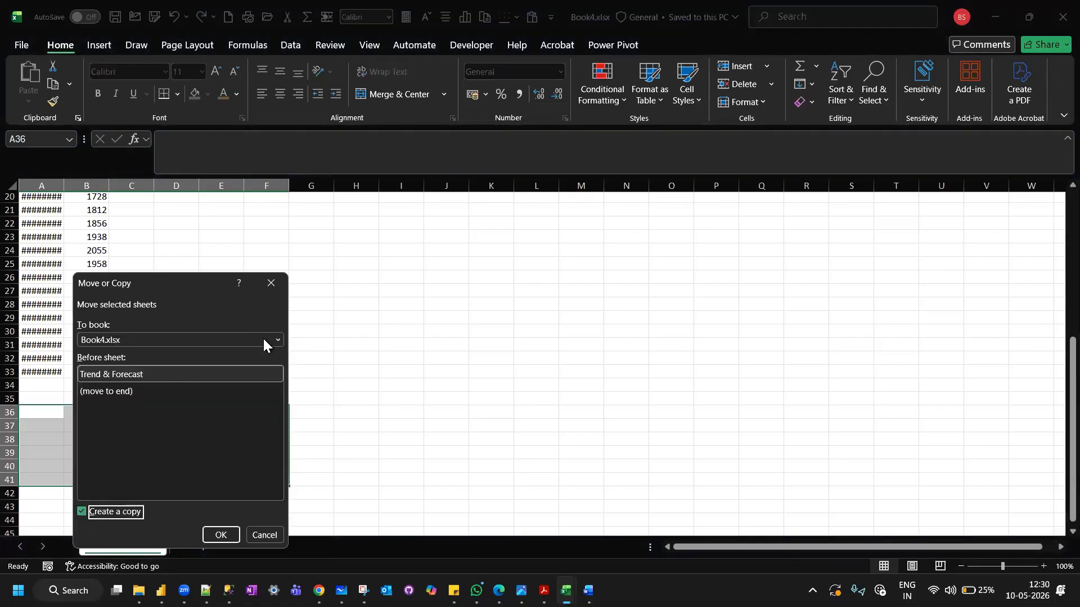
{"action": "left_click", "coordinate": [237, 342]}
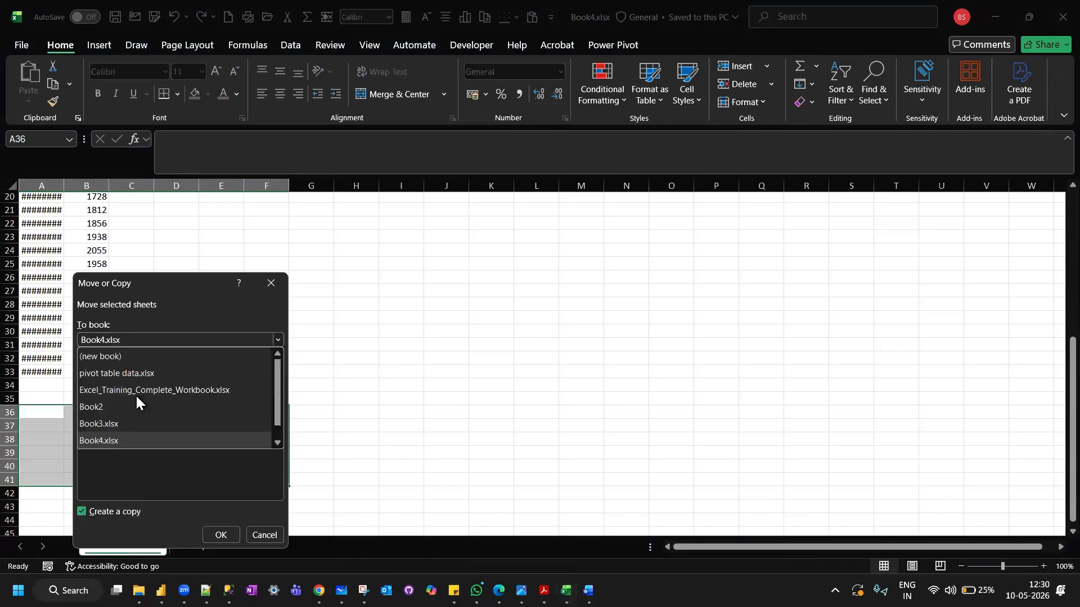
{"action": "left_click", "coordinate": [110, 425]}
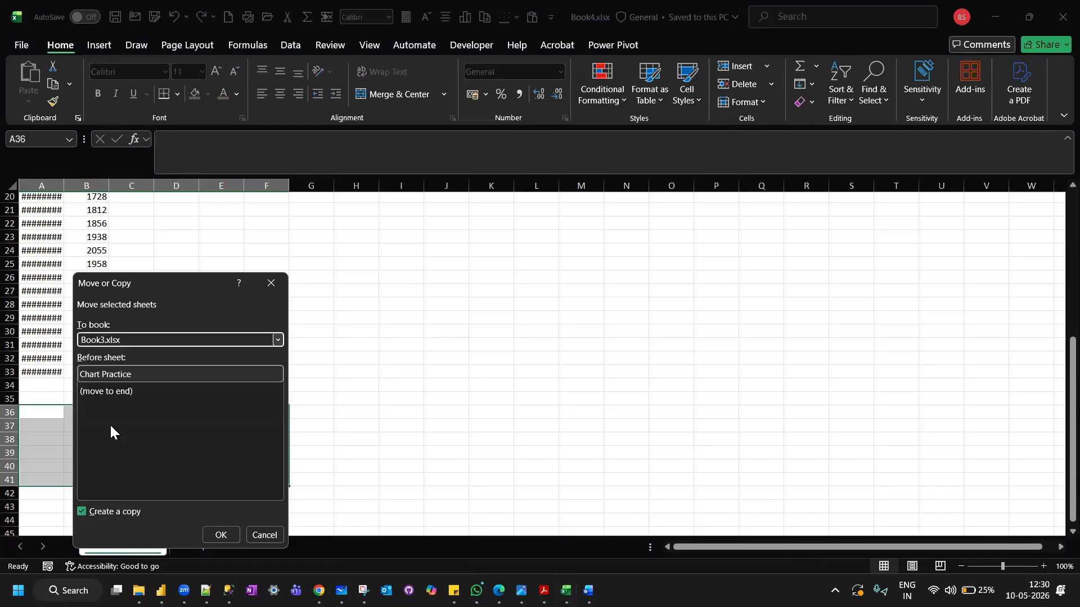
{"action": "left_click", "coordinate": [220, 535]}
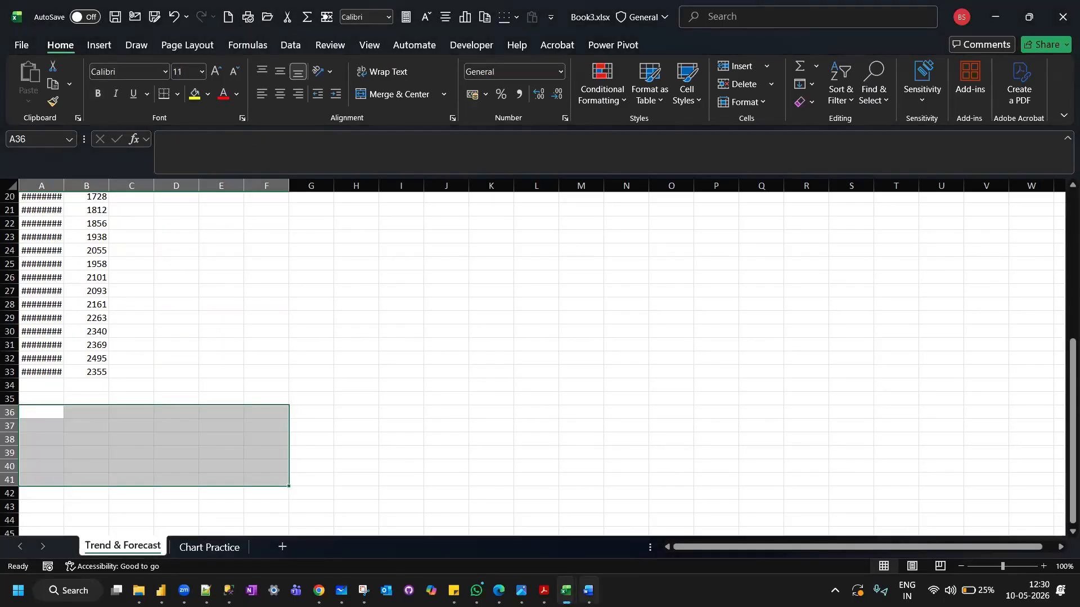
Copy the Product Sales Profit sheet from Book5.xlsx into Book3.xlsx, placing it before the Trend & Forecast sheet.
{"action": "mouse_move", "coordinate": [565, 591]}
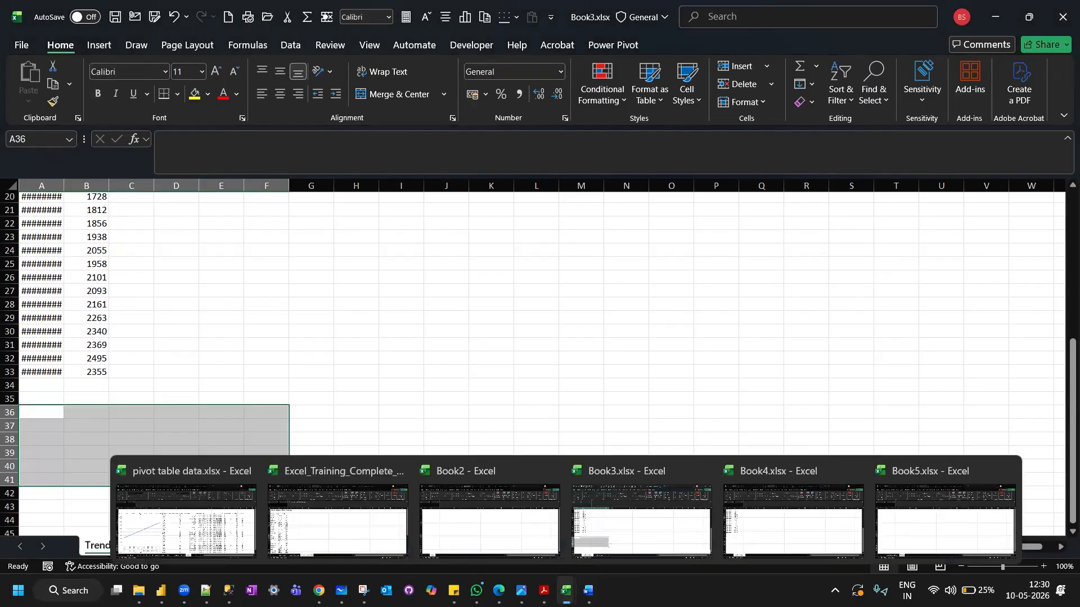
{"action": "left_click", "coordinate": [936, 530]}
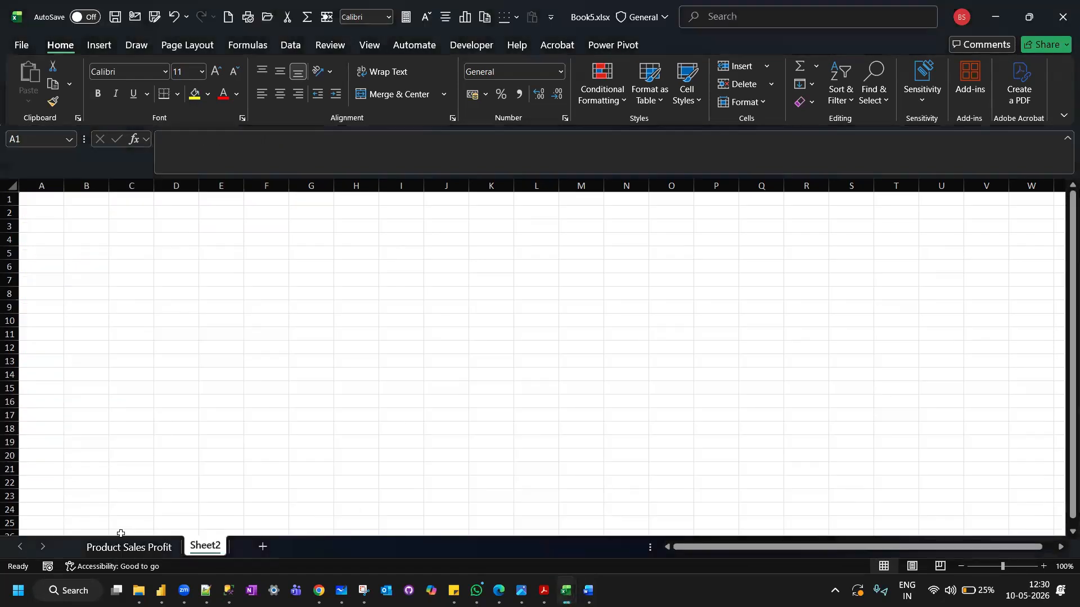
{"action": "left_click", "coordinate": [122, 543]}
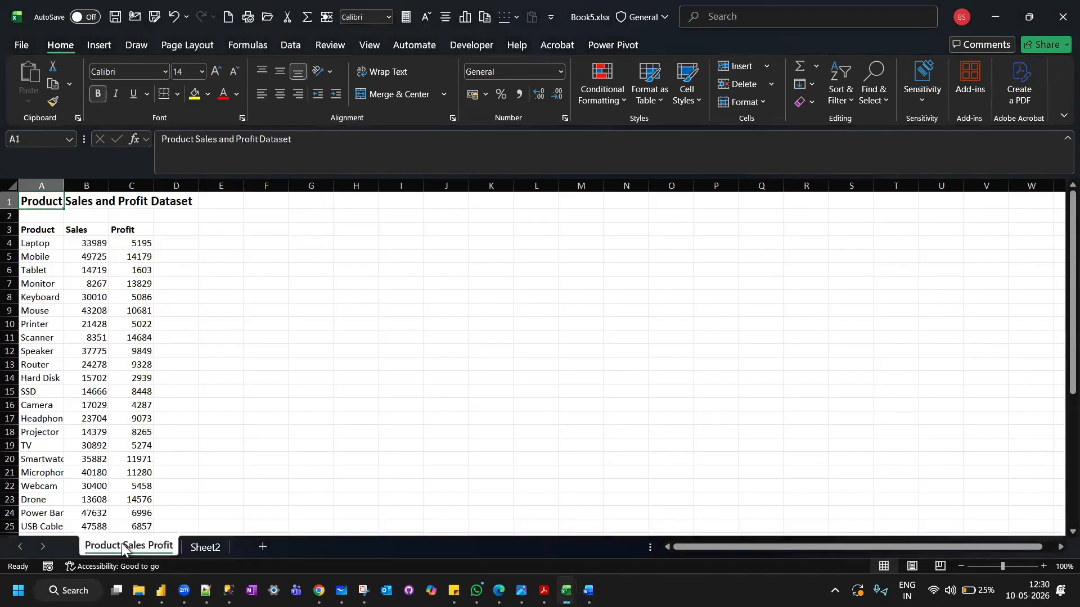
{"action": "right_click", "coordinate": [122, 543]}
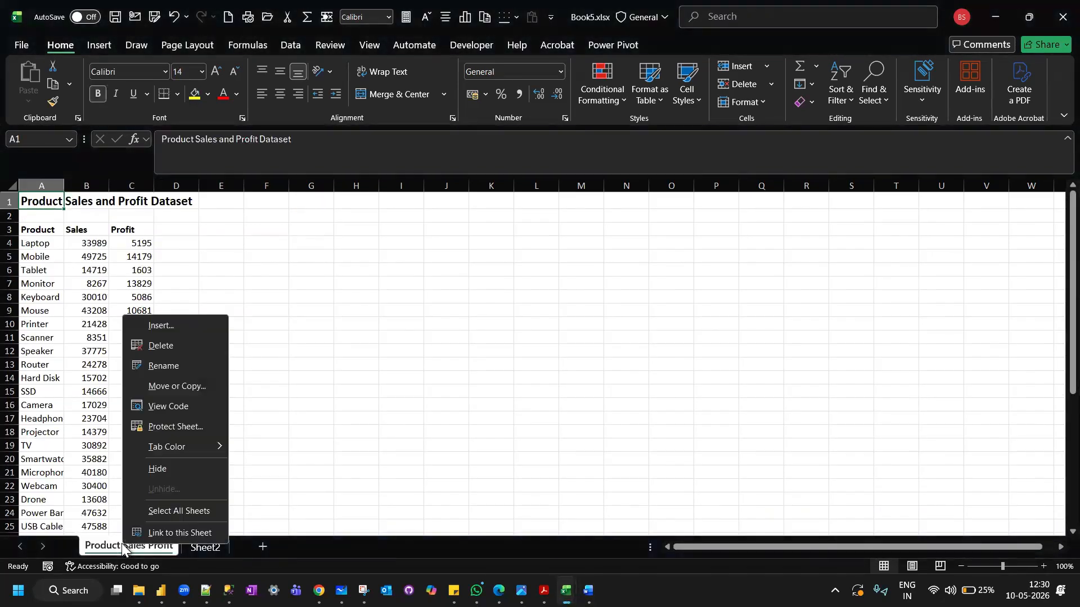
{"action": "left_click", "coordinate": [180, 384]}
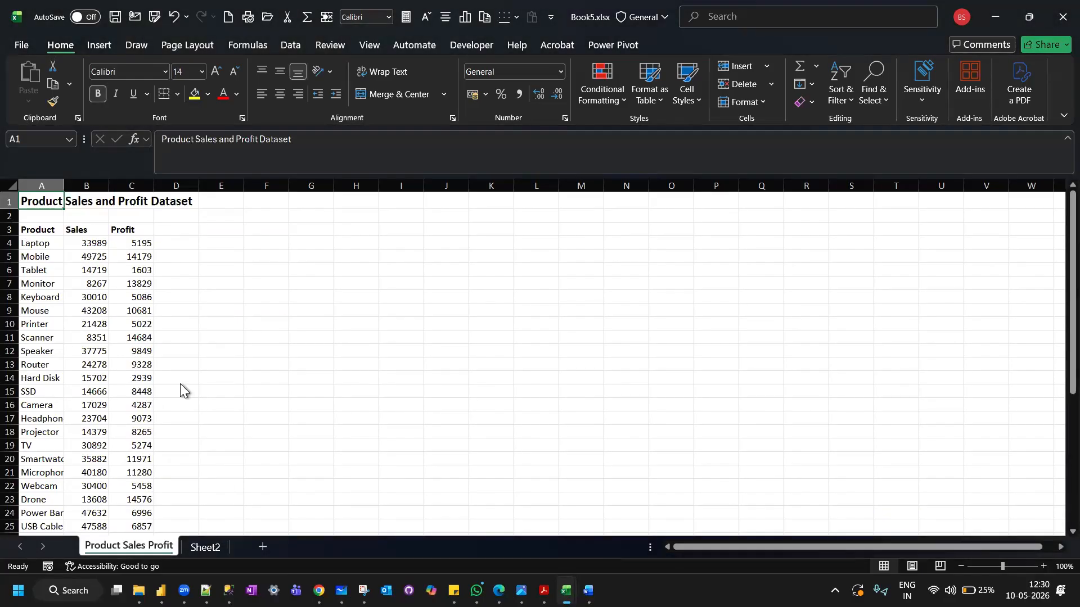
{"action": "left_click", "coordinate": [81, 499]}
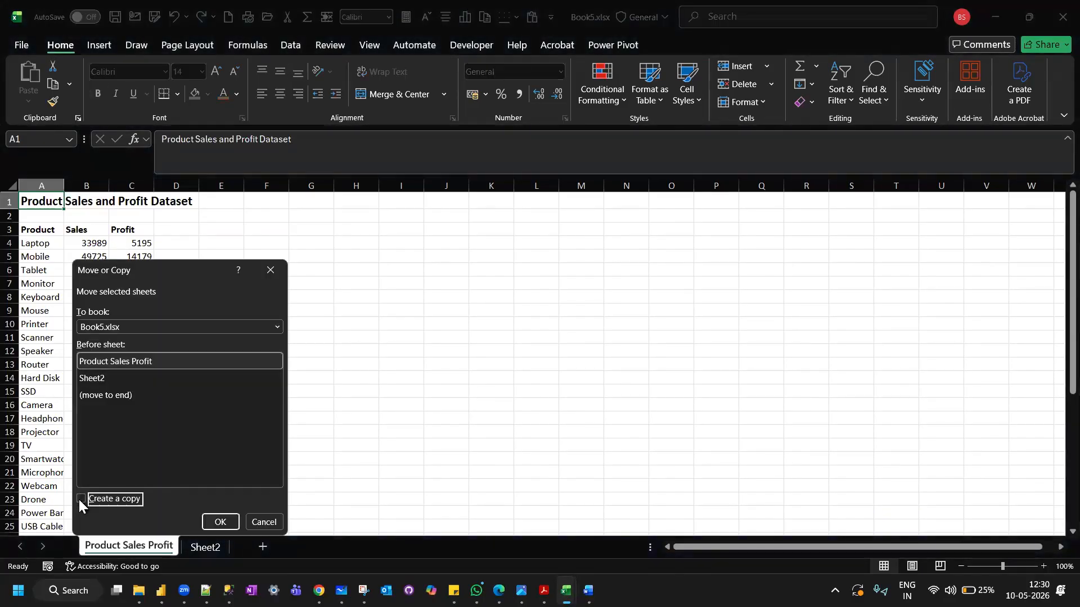
{"action": "left_click", "coordinate": [234, 327]}
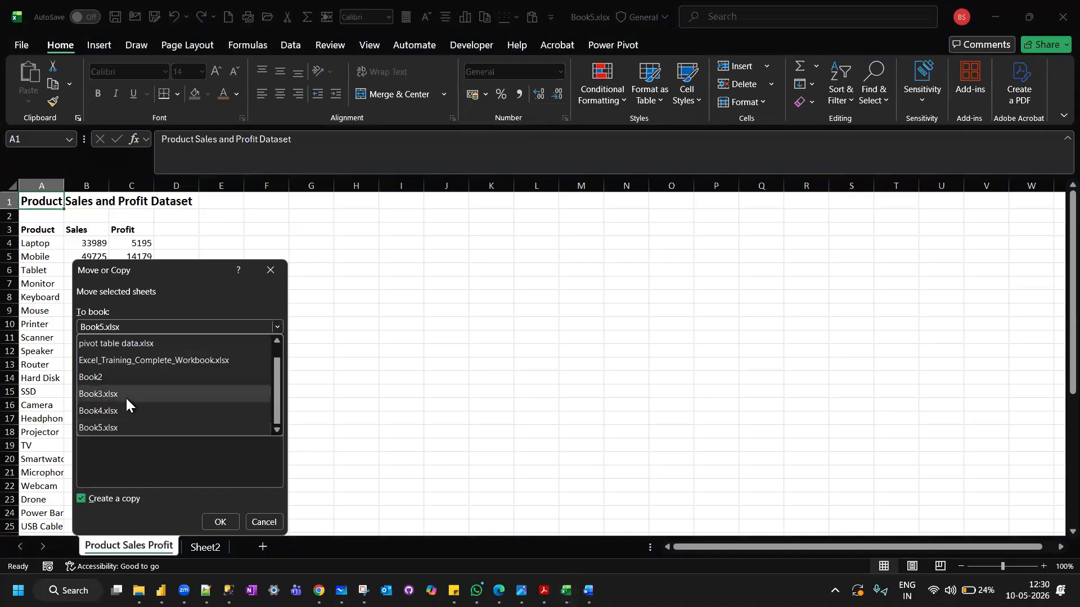
{"action": "left_click", "coordinate": [126, 396]}
{"action": "left_click", "coordinate": [218, 522]}
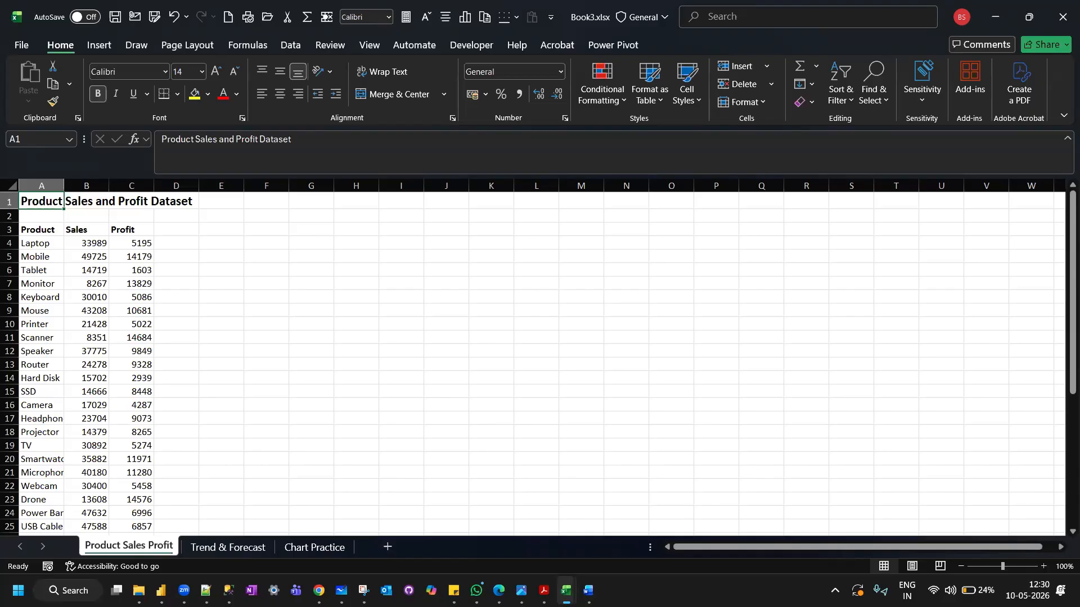
{"action": "mouse_move", "coordinate": [566, 590]}
{"action": "left_click", "coordinate": [505, 540]}
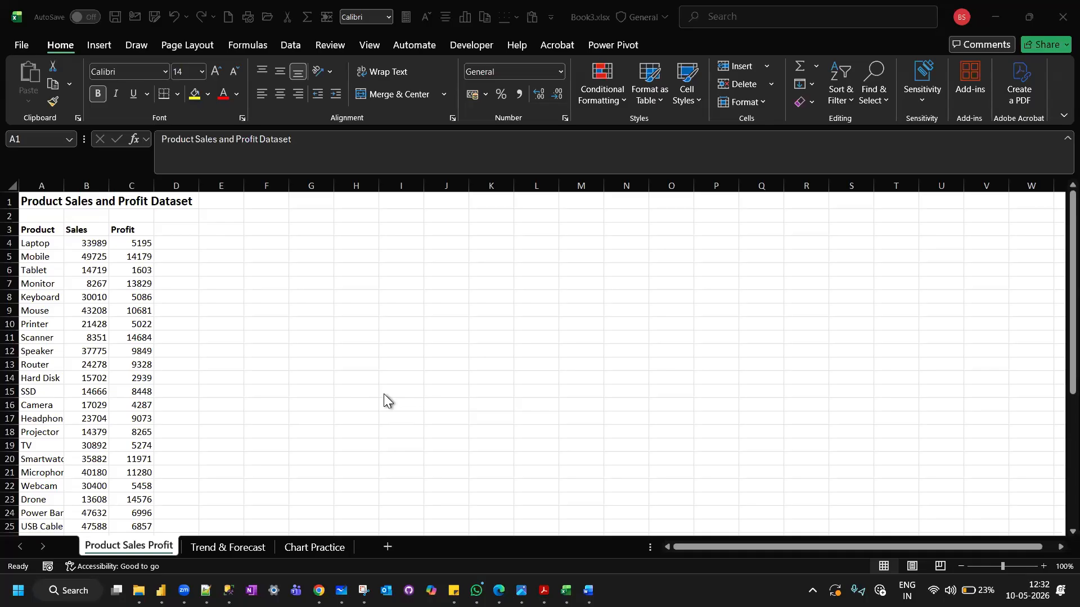
{"action": "left_click", "coordinate": [37, 227]}
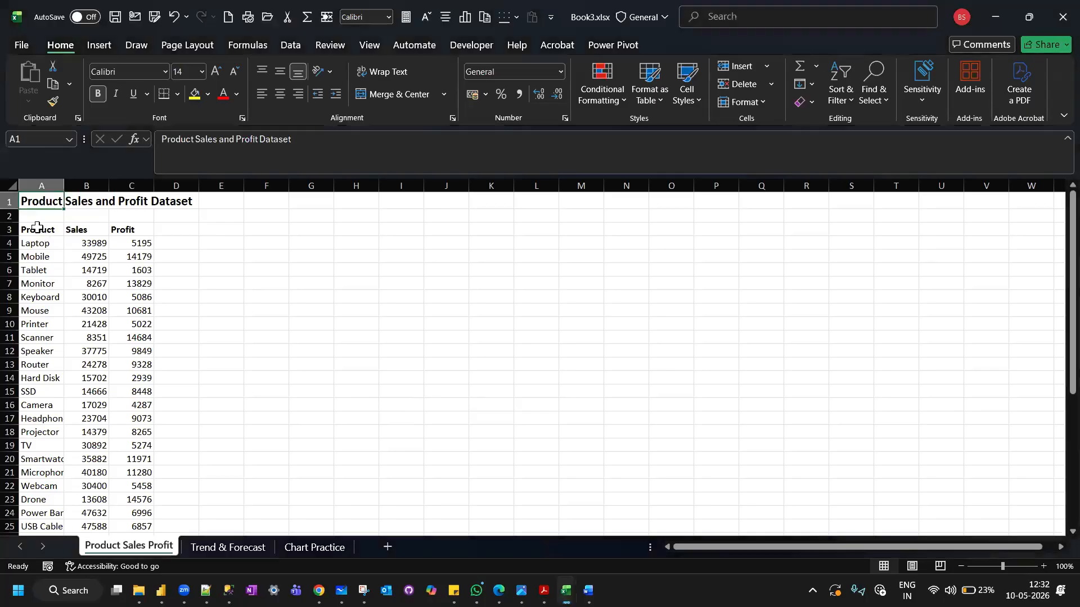
{"action": "left_click_drag", "start_coordinate": [37, 227], "coordinate": [93, 572]}
{"action": "scroll", "coordinate": [88, 351], "scroll_direction": "up", "scroll_amount": 3}
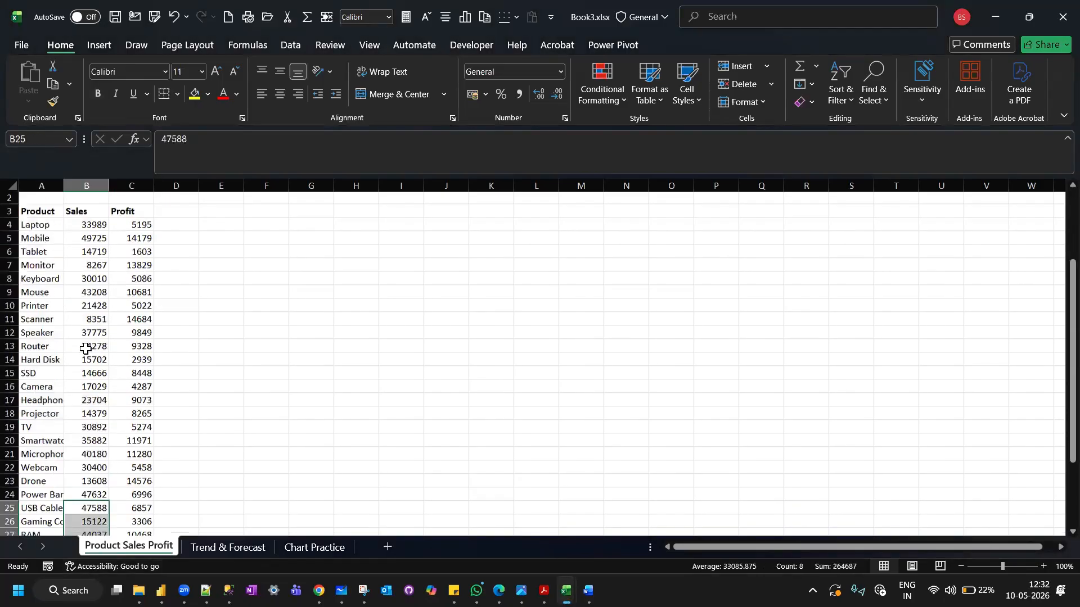
{"action": "left_click_drag", "start_coordinate": [55, 229], "coordinate": [99, 511]}
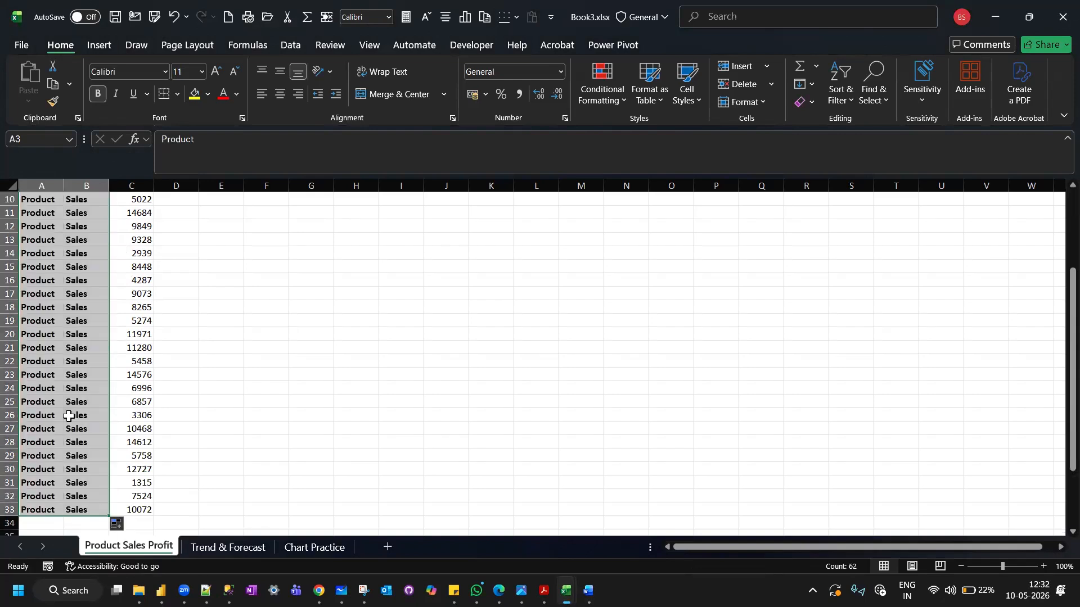
{"action": "left_click_drag", "start_coordinate": [63, 185], "coordinate": [255, 186]}
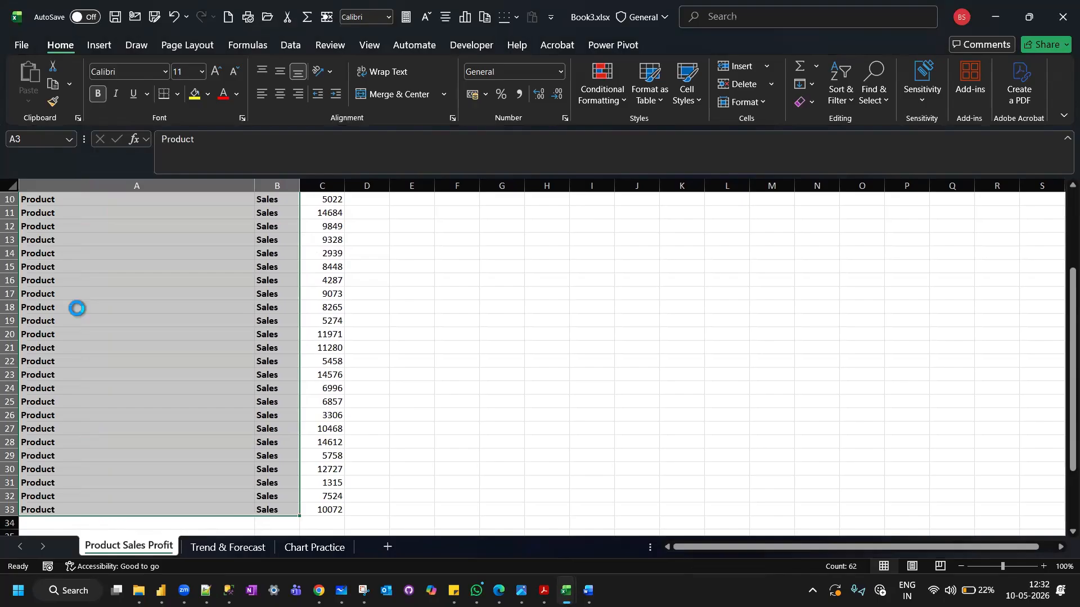
{"action": "key", "text": "ctrl+z"}
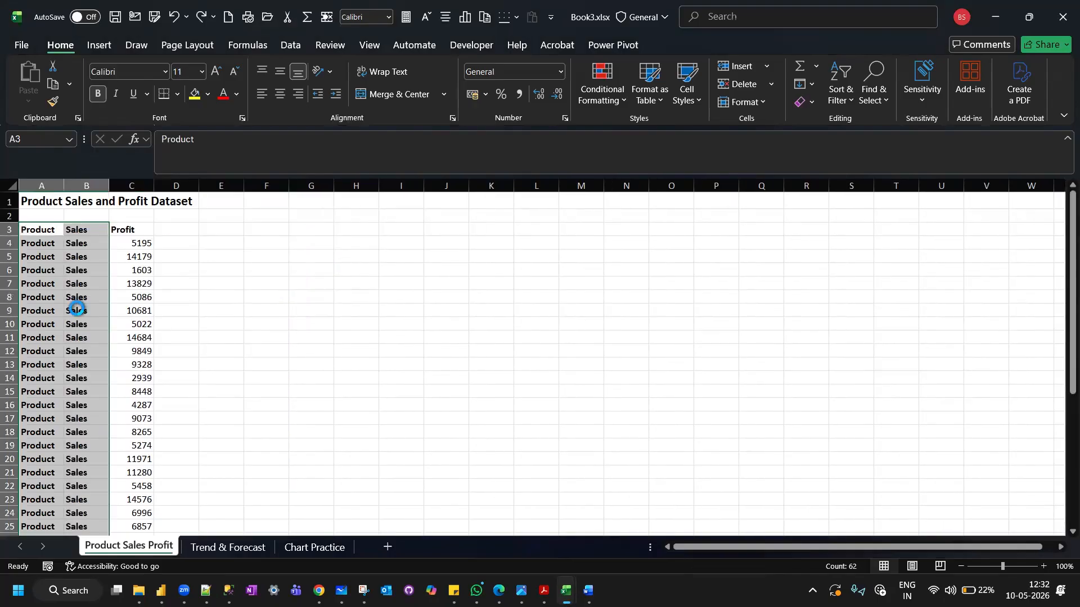
{"action": "key", "text": "ctrl+z"}
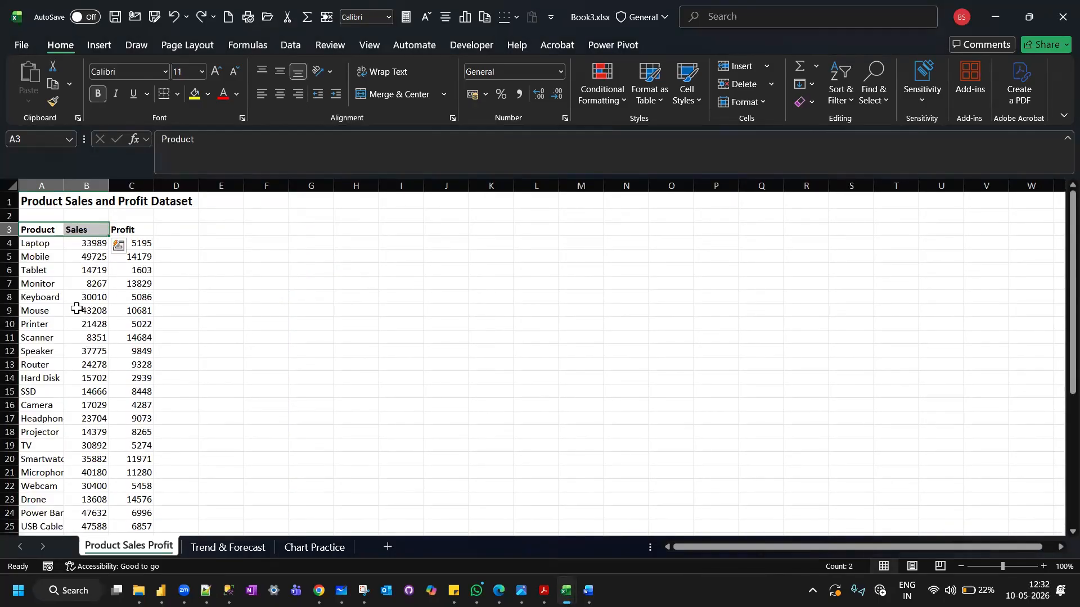
{"action": "left_click", "coordinate": [79, 259]}
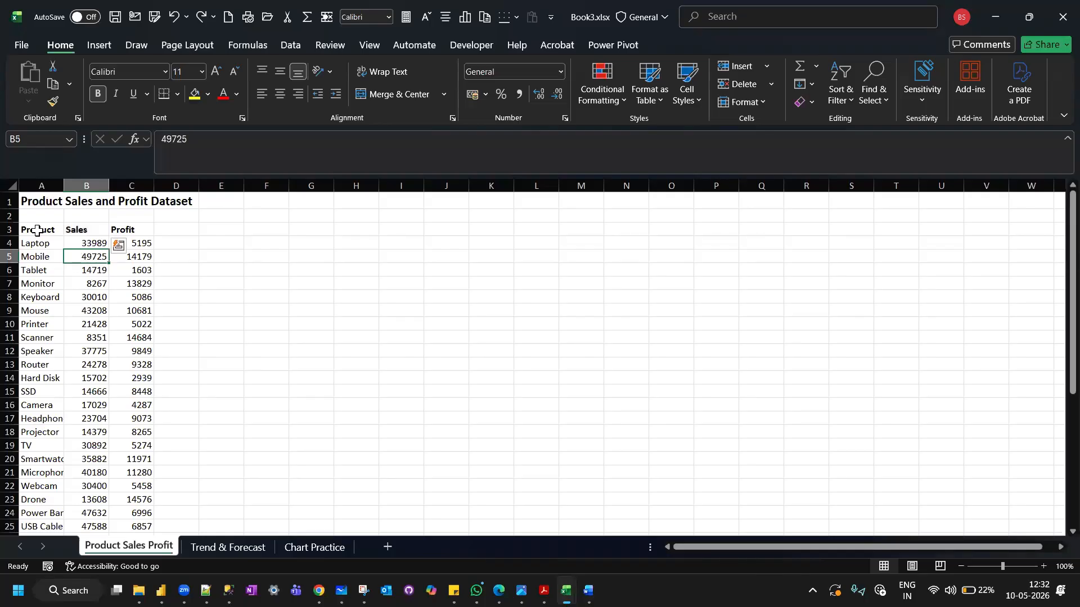
Insert a recommended clustered column chart from the Product and Sales data in A3:B33 of the Product Sales Profit sheet.
{"action": "left_click_drag", "start_coordinate": [37, 230], "coordinate": [70, 495]}
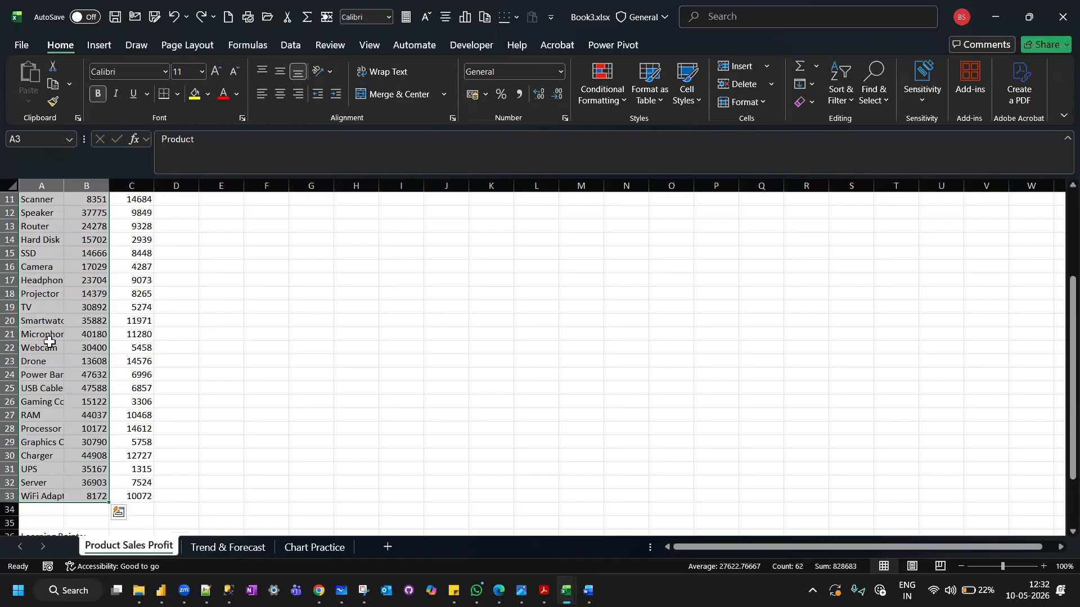
{"action": "scroll", "coordinate": [49, 341], "scroll_direction": "up", "scroll_amount": 4}
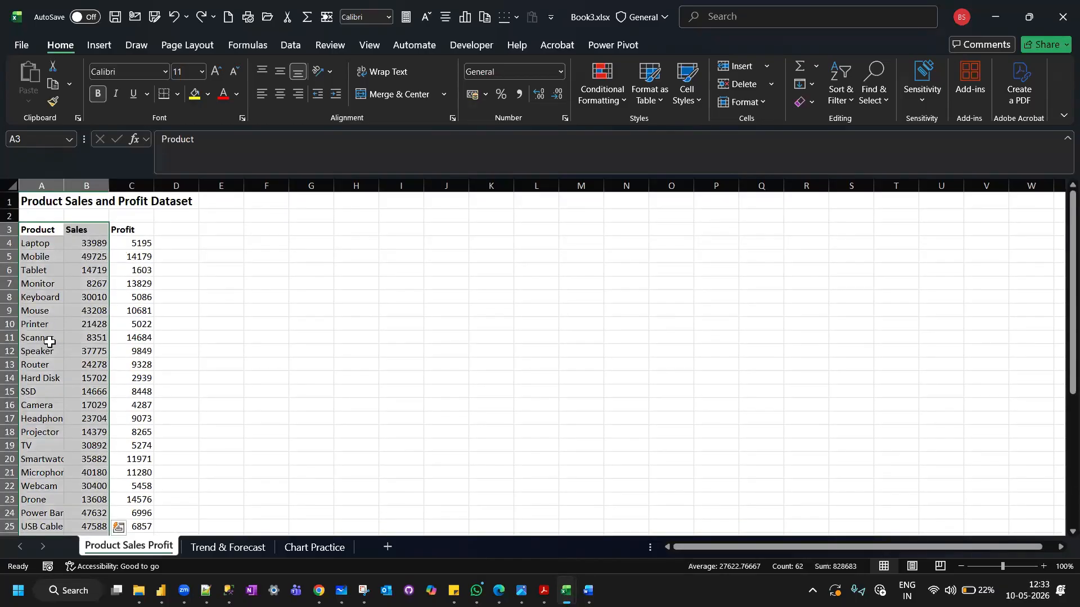
{"action": "left_click", "coordinate": [102, 46]}
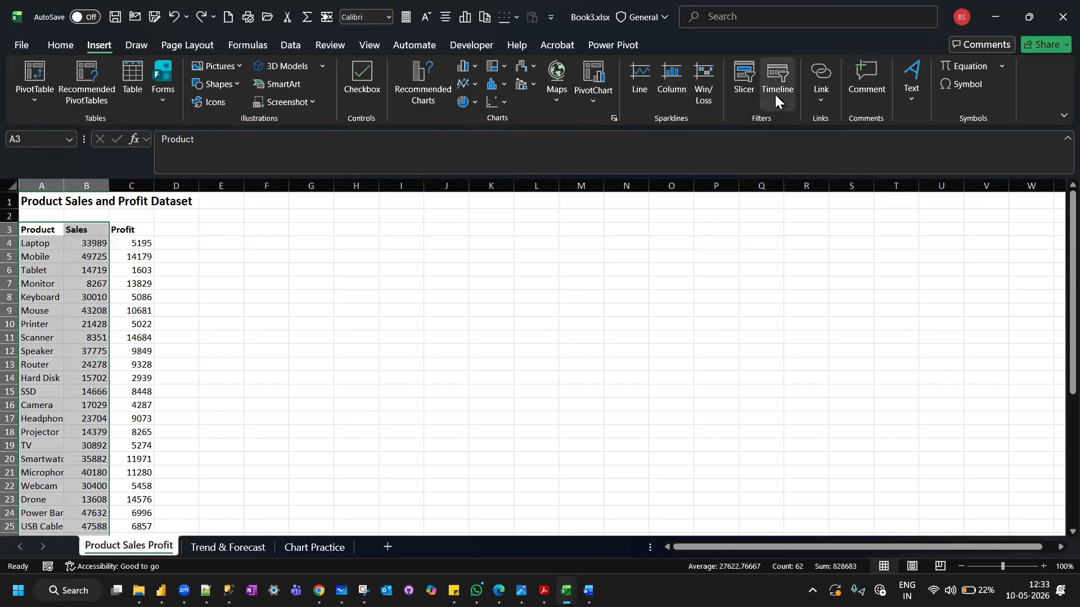
{"action": "left_click", "coordinate": [422, 84]}
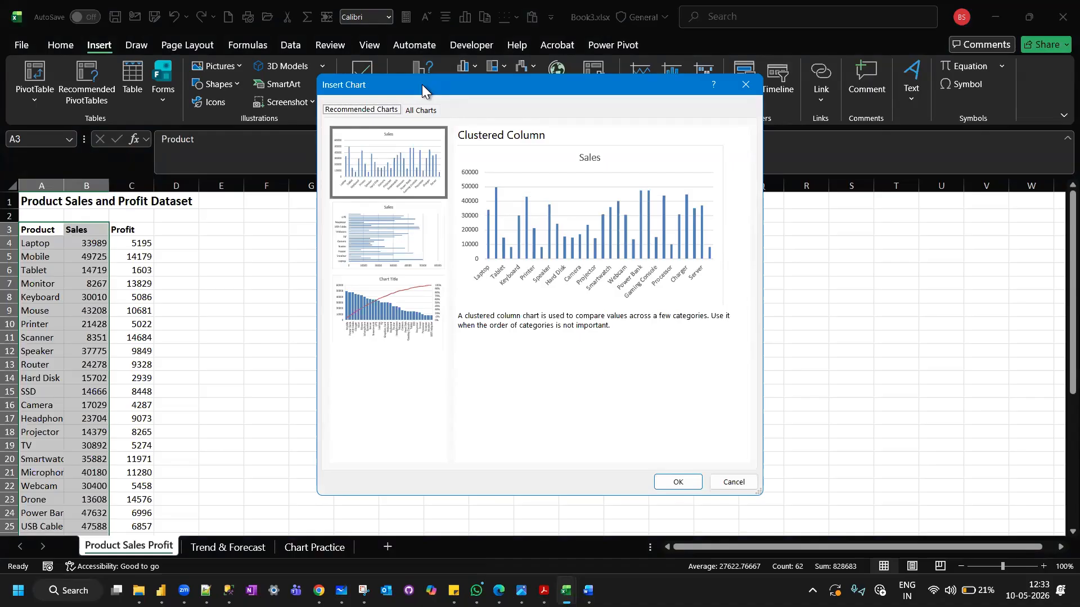
{"action": "left_click", "coordinate": [389, 251]}
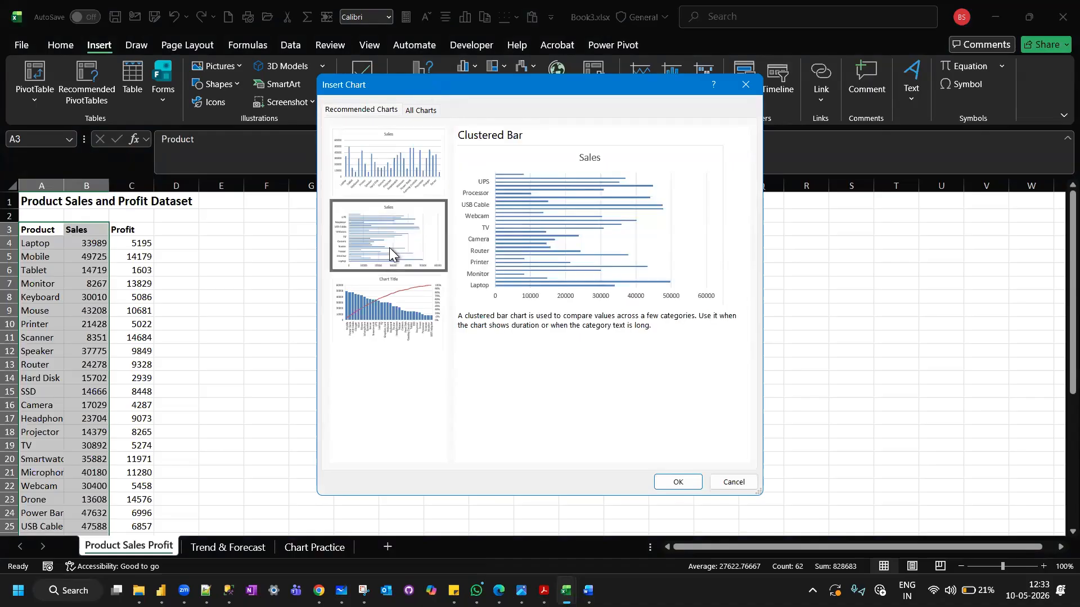
{"action": "left_click", "coordinate": [387, 304]}
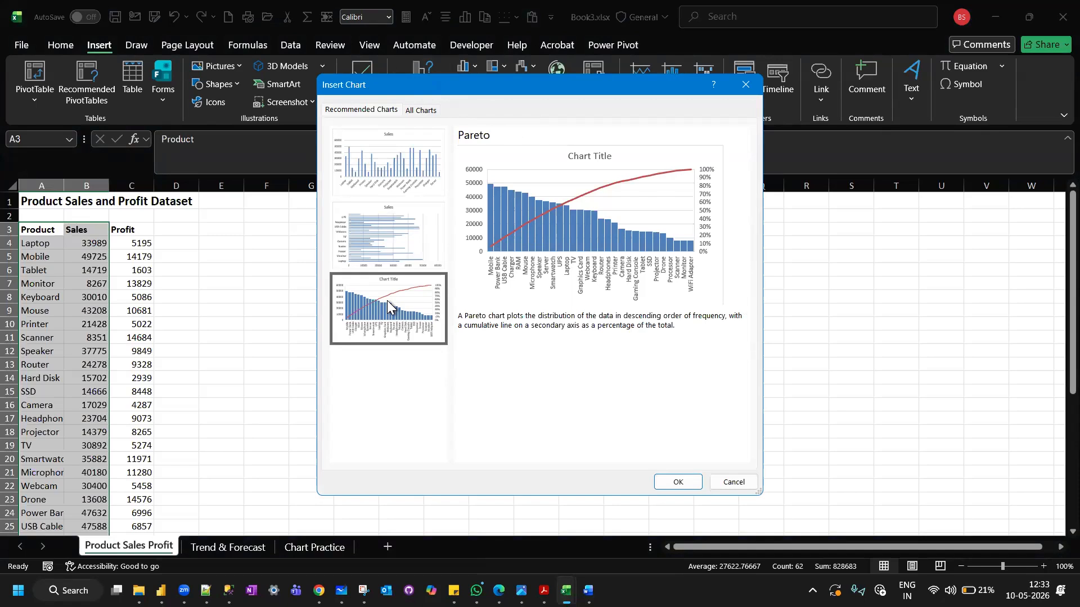
{"action": "left_click", "coordinate": [389, 177]}
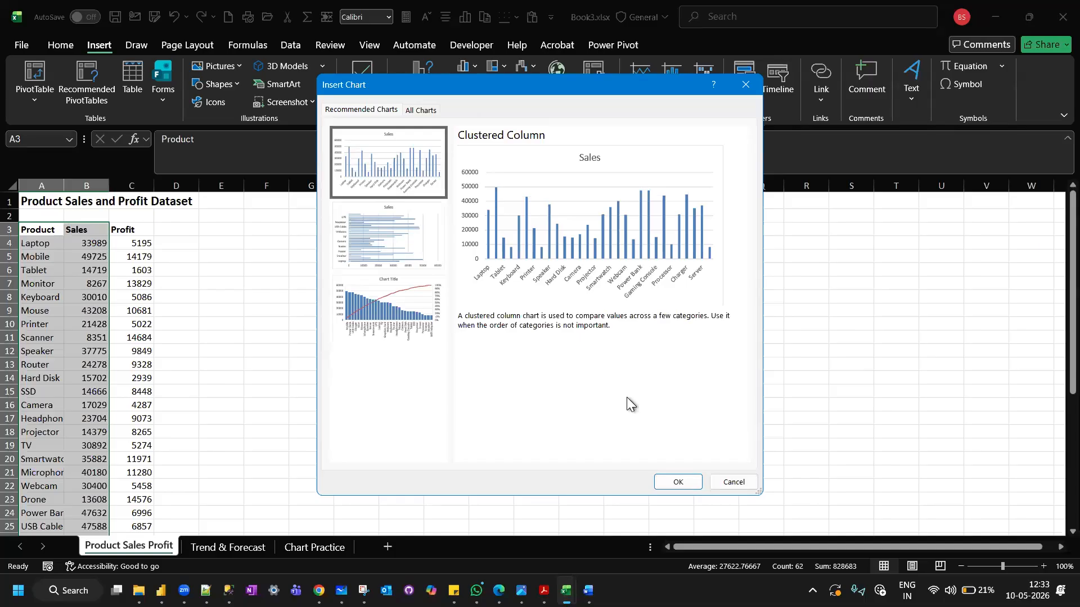
{"action": "left_click", "coordinate": [679, 482]}
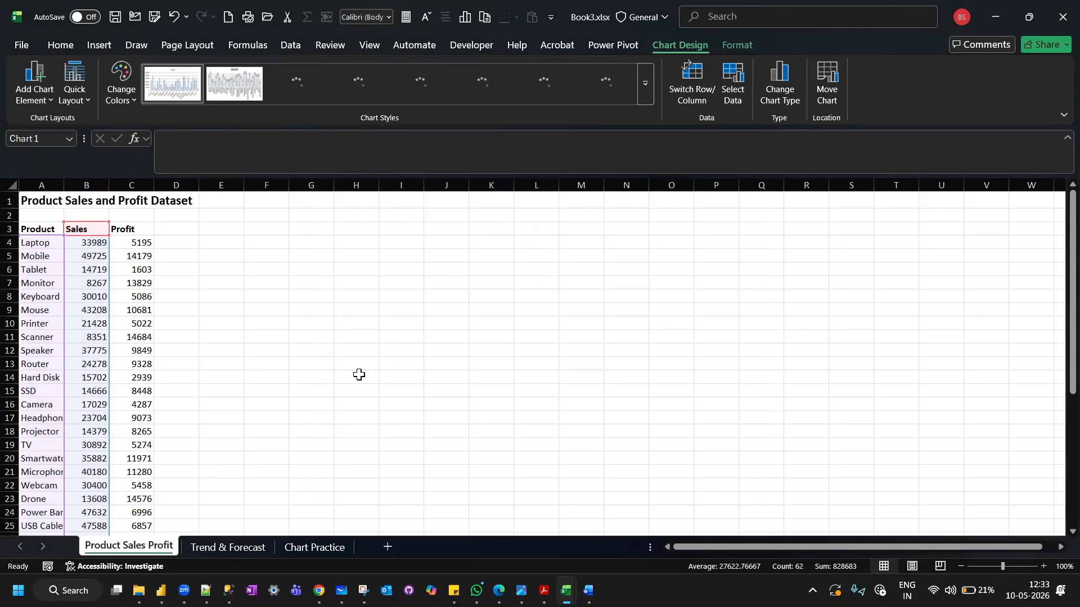
Move the Sales chart beside the data and enlarge it to cover about columns E to P and rows 3 to 25.
{"action": "mouse_move", "coordinate": [366, 264]}
{"action": "left_mouse_down"}
{"action": "mouse_move", "coordinate": [271, 240]}
{"action": "mouse_move", "coordinate": [285, 244]}
{"action": "left_mouse_up"}
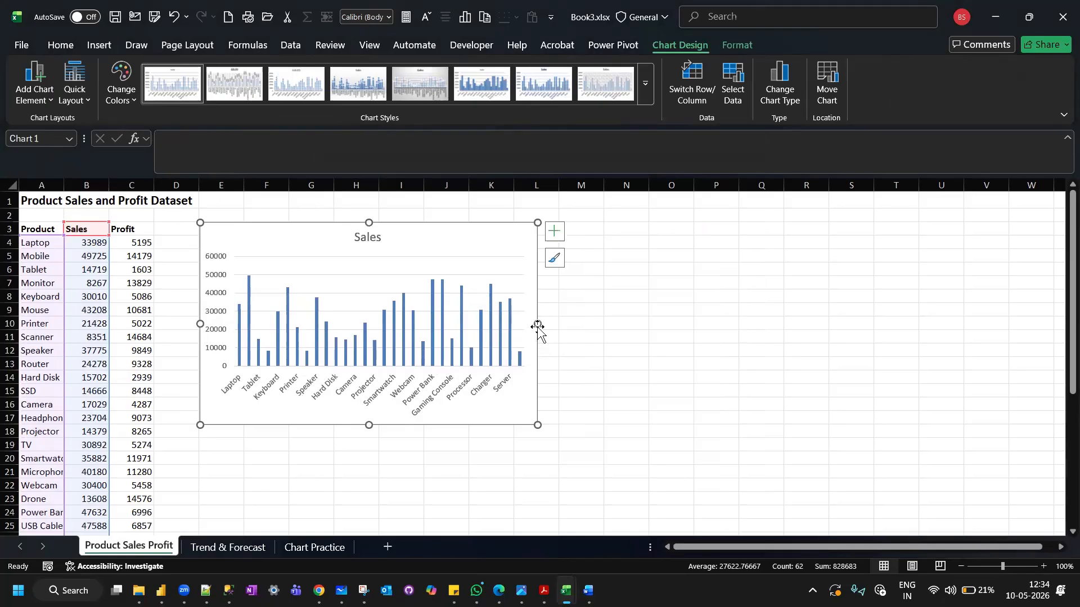
{"action": "left_click_drag", "start_coordinate": [537, 325], "coordinate": [602, 313]}
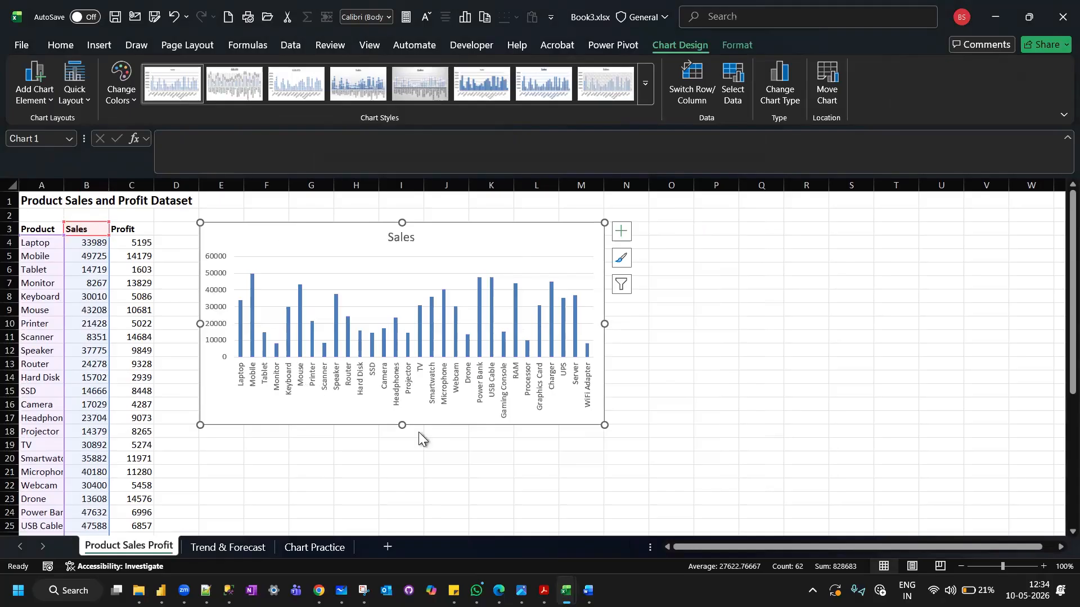
{"action": "left_click_drag", "start_coordinate": [400, 423], "coordinate": [404, 529]}
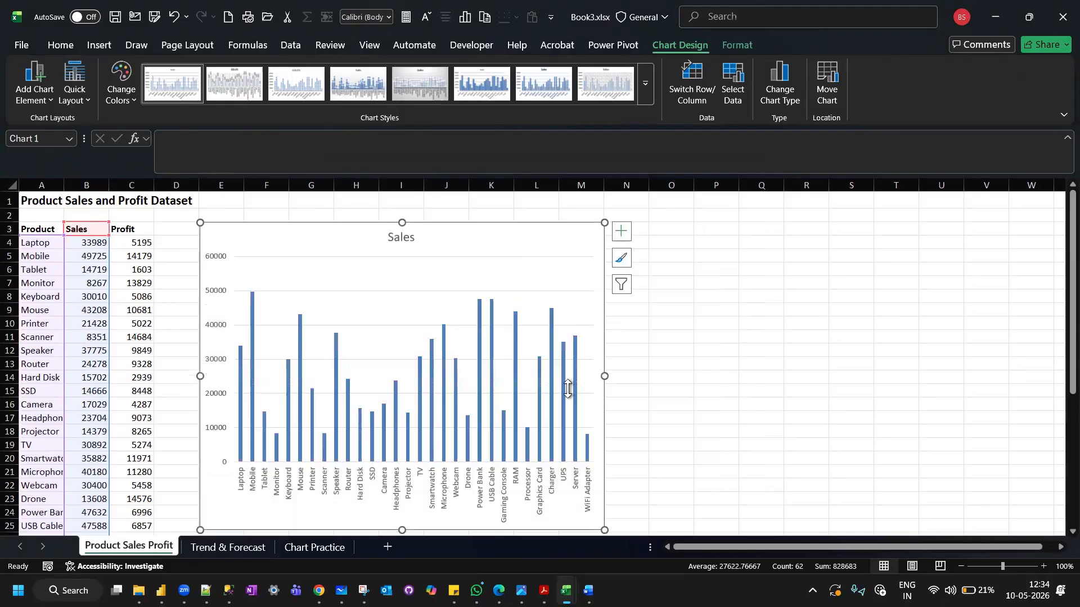
{"action": "left_click_drag", "start_coordinate": [604, 376], "coordinate": [559, 354]}
{"action": "scroll", "coordinate": [557, 356], "scroll_direction": "down", "scroll_amount": 1}
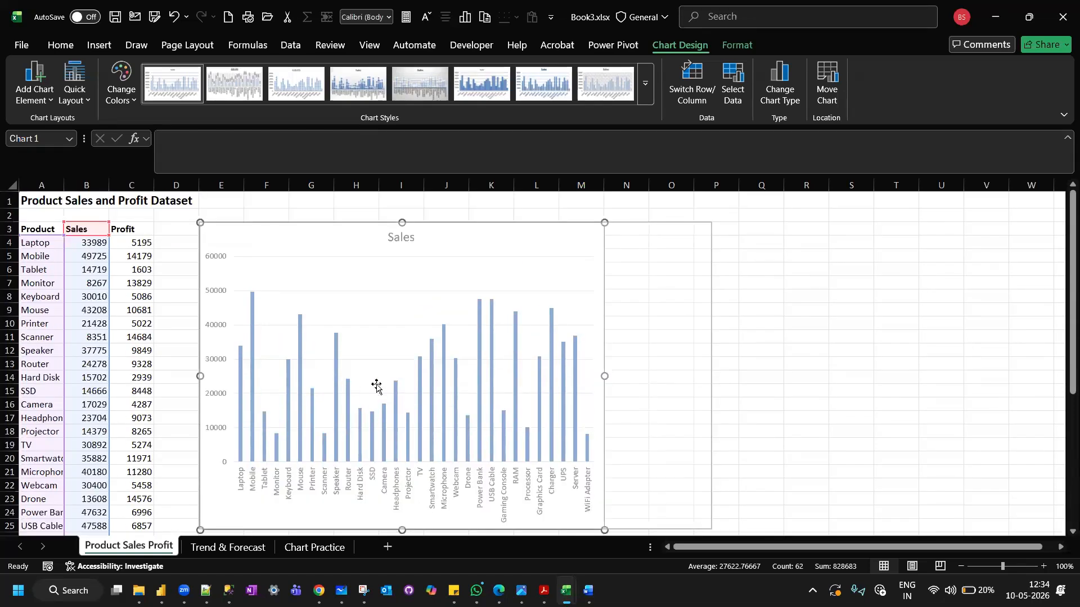
{"action": "left_click", "coordinate": [911, 337]}
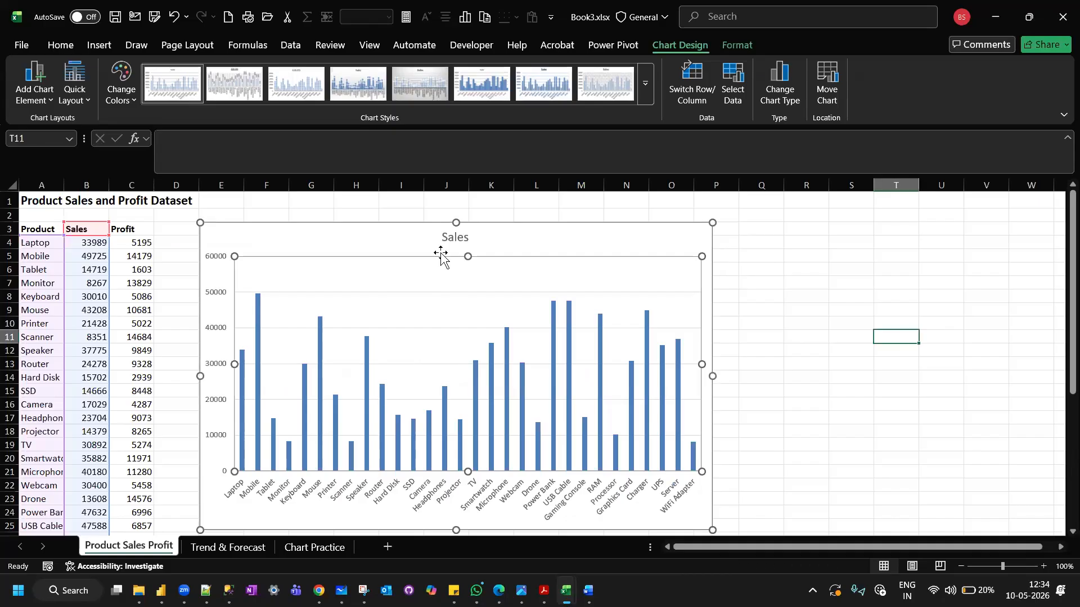
Select the Sales chart and add data labels to its columns.
{"action": "left_click", "coordinate": [348, 240]}
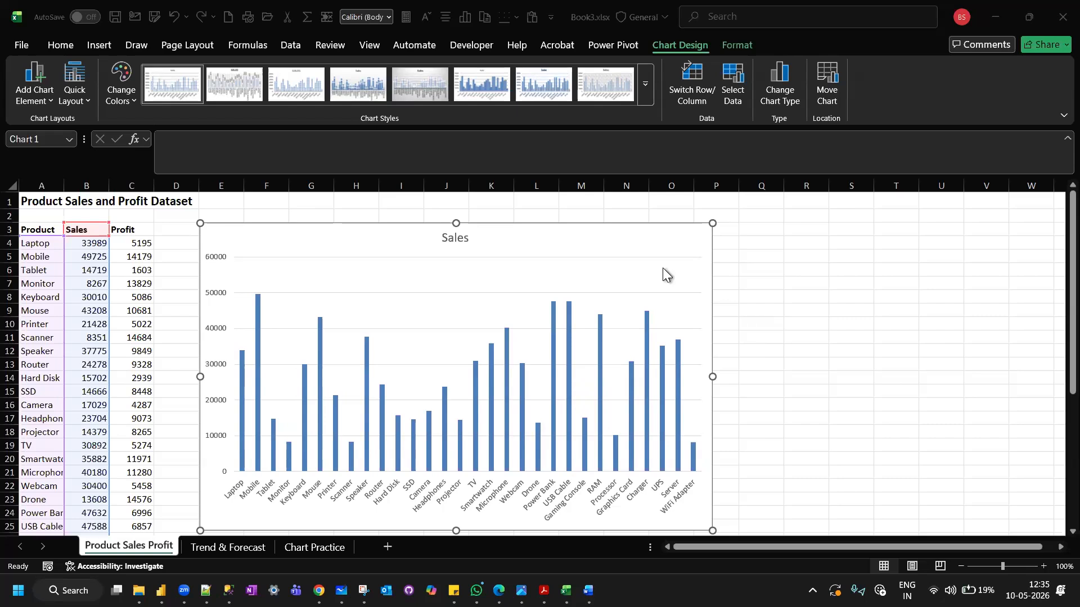
{"action": "scroll", "coordinate": [755, 325], "scroll_direction": "down", "scroll_amount": 1}
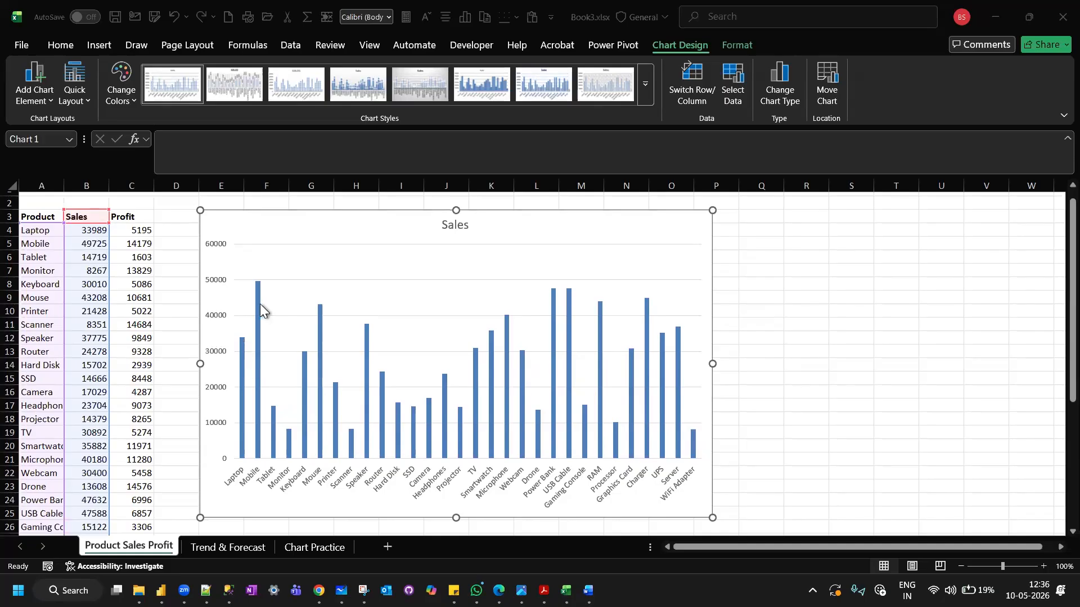
{"action": "mouse_move", "coordinate": [260, 304]}
{"action": "left_click", "coordinate": [769, 352]}
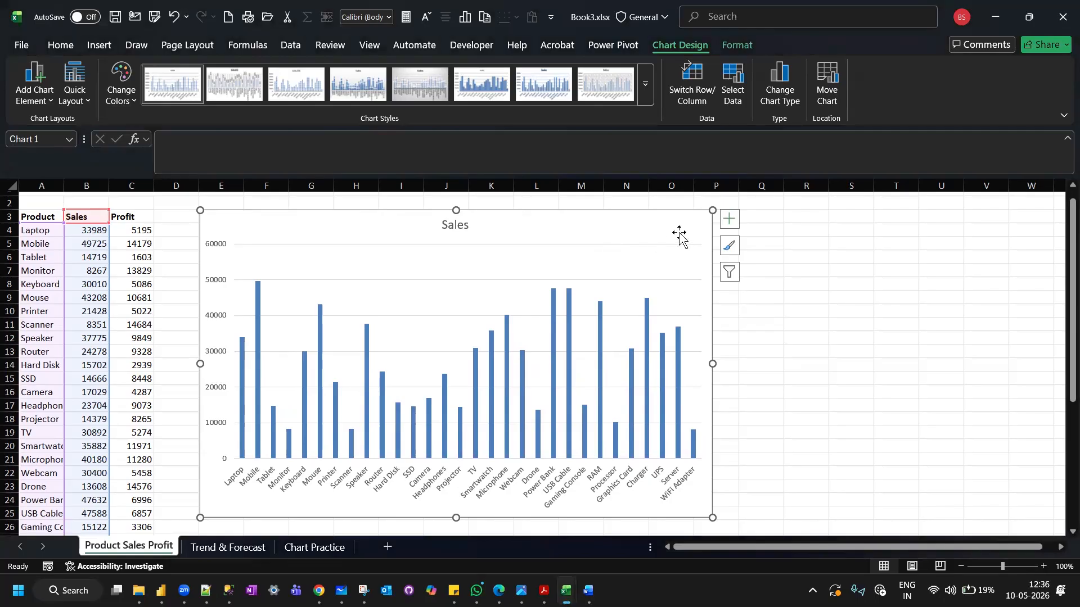
{"action": "left_click", "coordinate": [728, 222]}
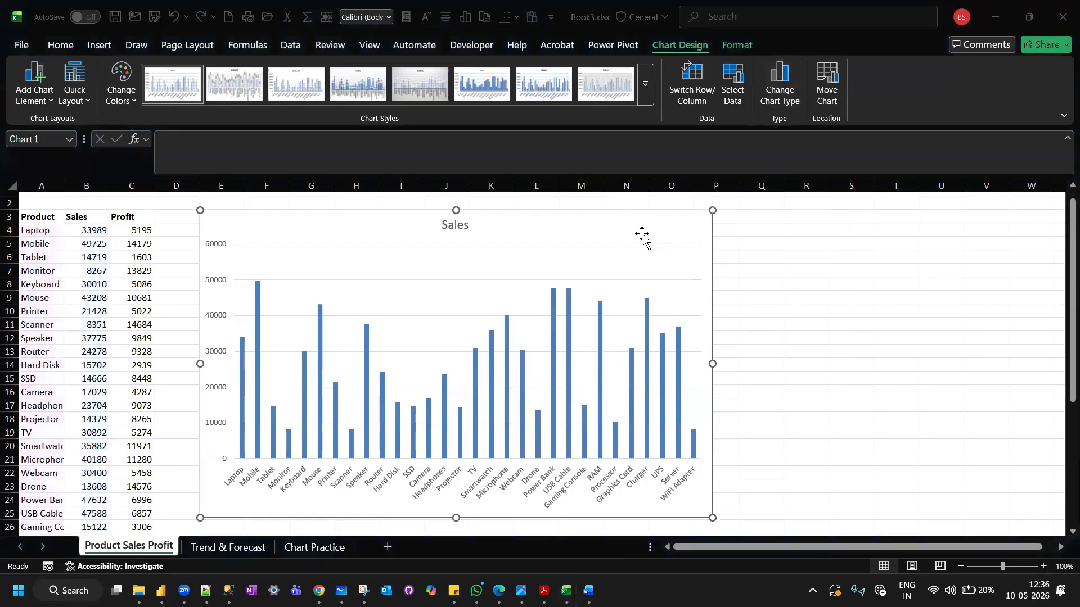
{"action": "left_click", "coordinate": [730, 219]}
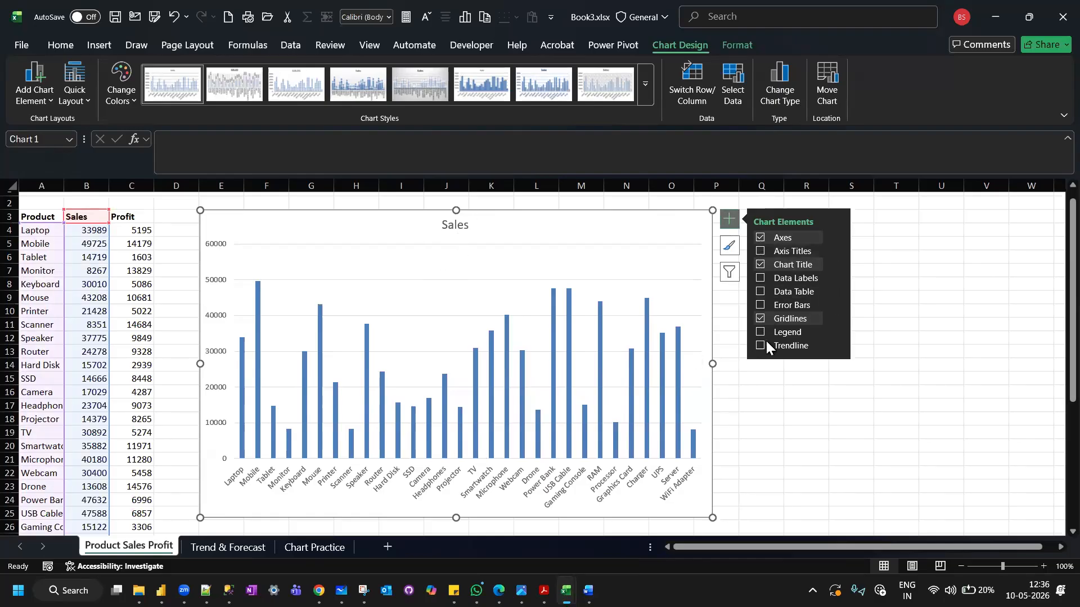
{"action": "left_click", "coordinate": [761, 279]}
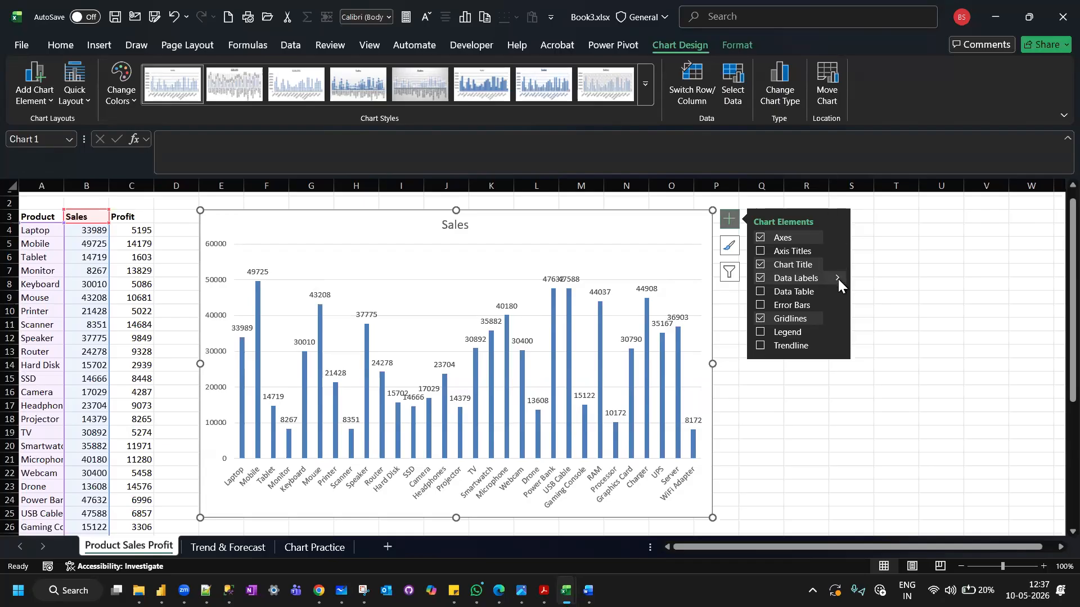
Rotate the data label text to -90° through the label alignment's text direction, and close the label formatting options.
{"action": "mouse_move", "coordinate": [838, 279]}
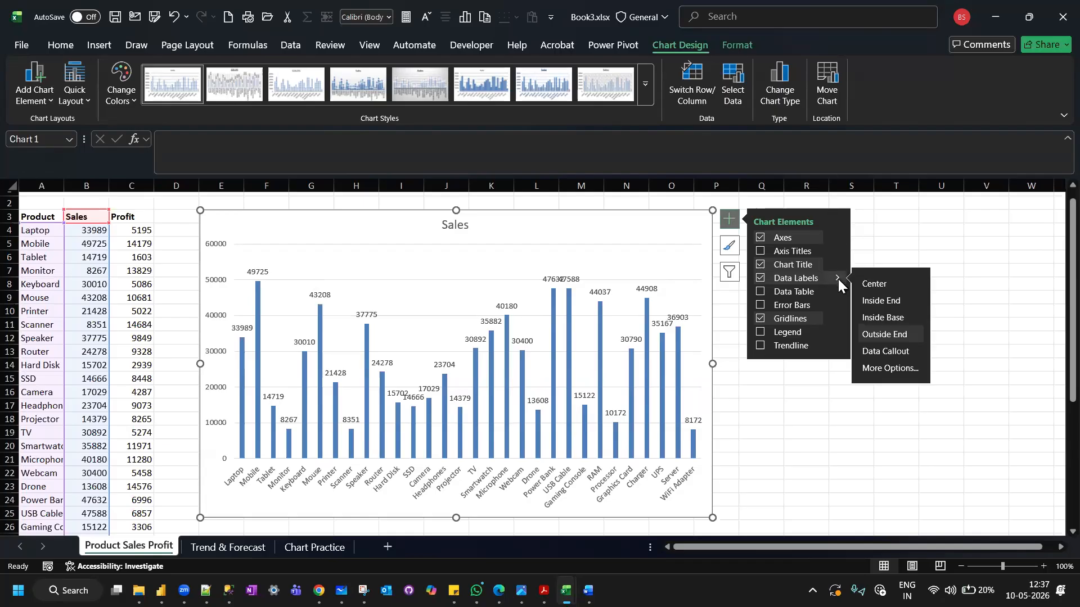
{"action": "left_click", "coordinate": [891, 368]}
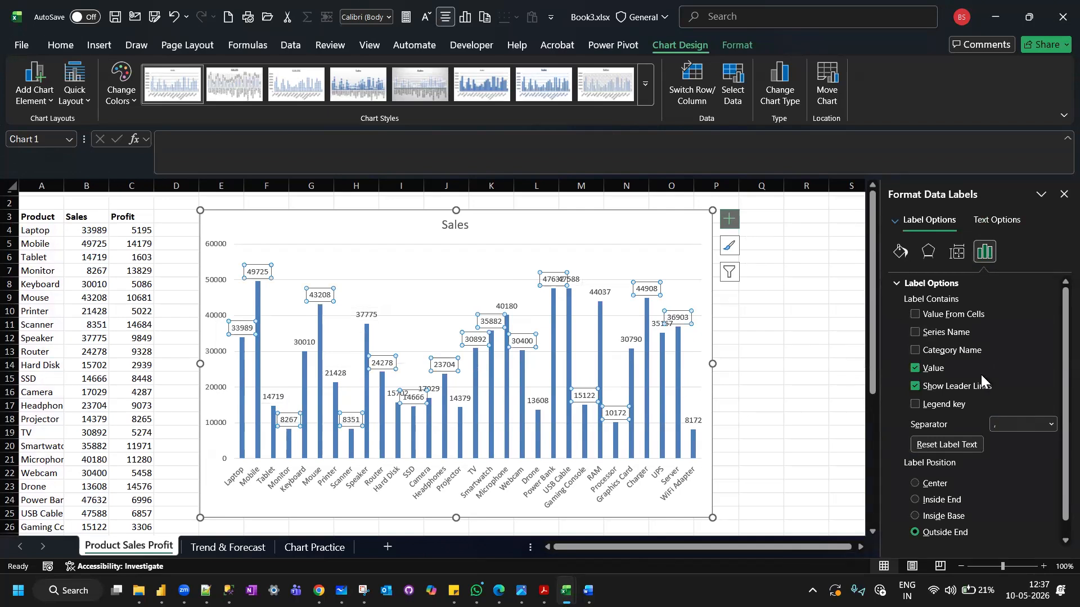
{"action": "scroll", "coordinate": [981, 374], "scroll_direction": "down", "scroll_amount": 1}
{"action": "scroll", "coordinate": [981, 381], "scroll_direction": "up", "scroll_amount": 1}
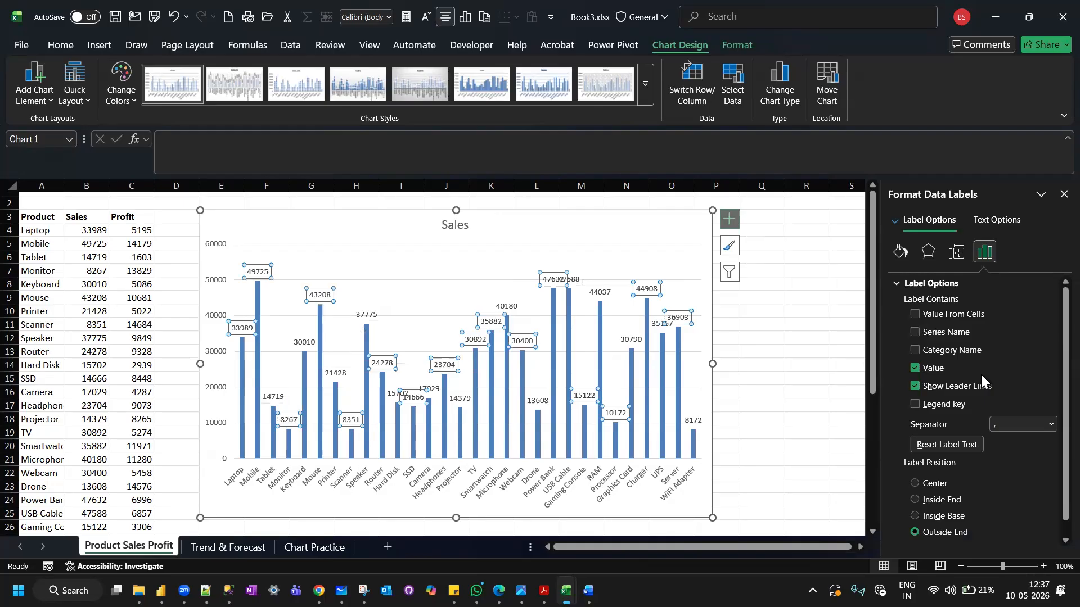
{"action": "left_click", "coordinate": [957, 253]}
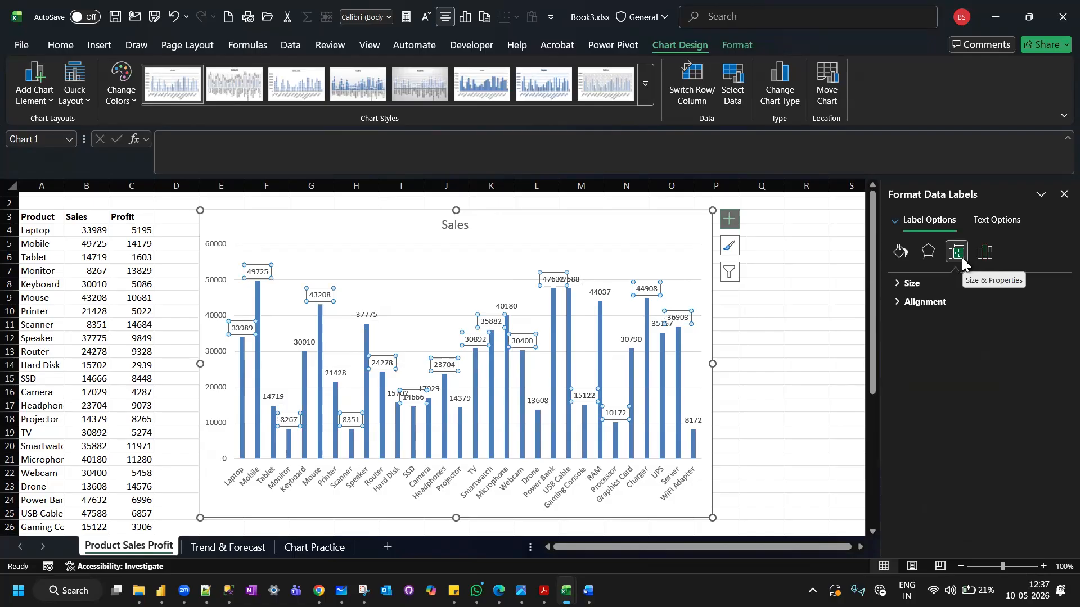
{"action": "left_click", "coordinate": [897, 301]}
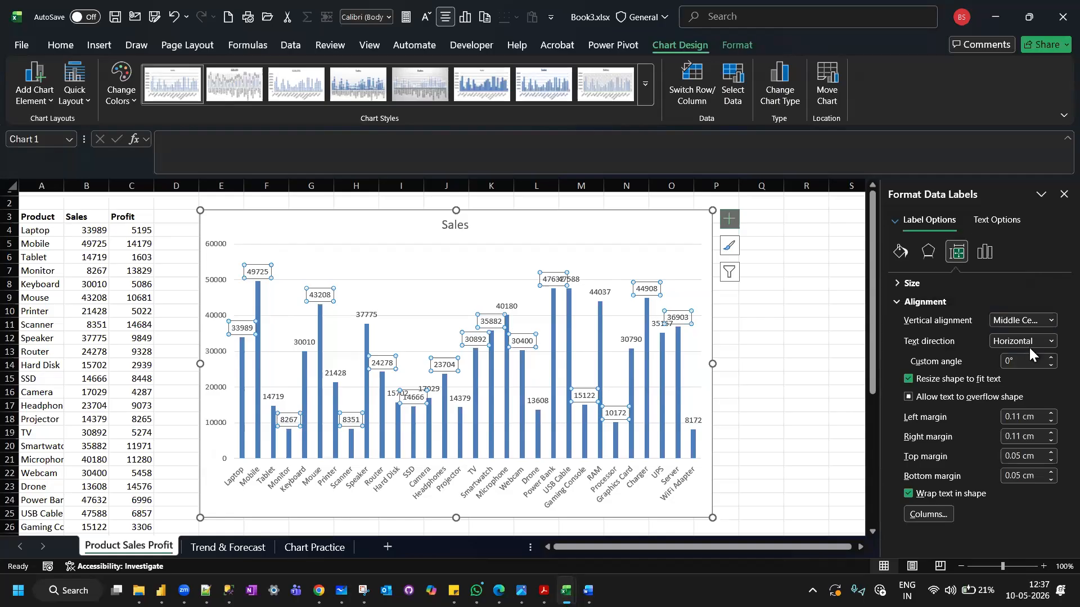
{"action": "left_click", "coordinate": [1049, 341]}
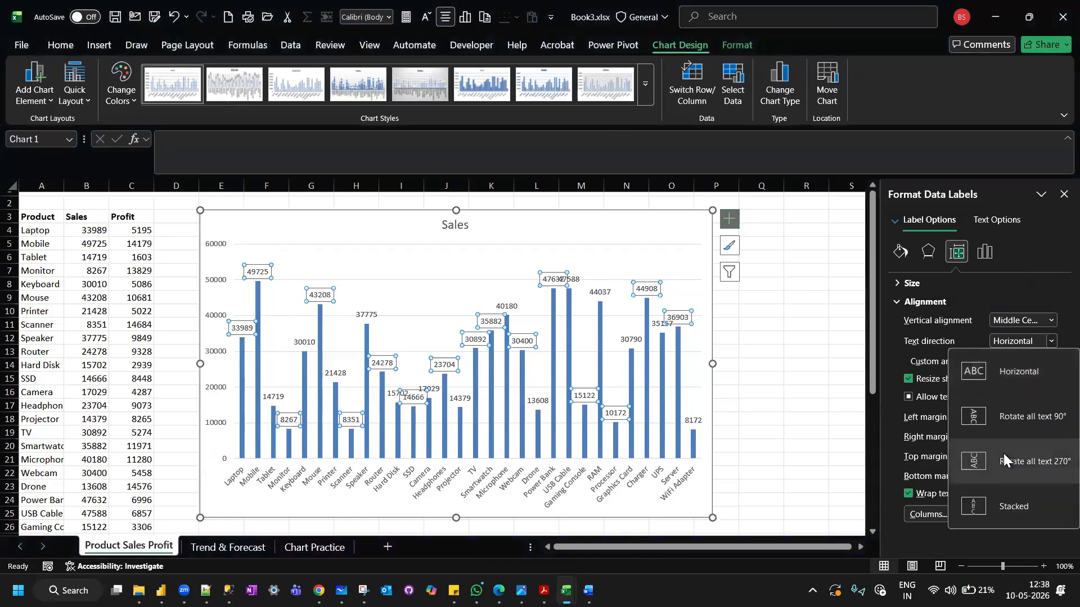
{"action": "left_click", "coordinate": [1003, 453]}
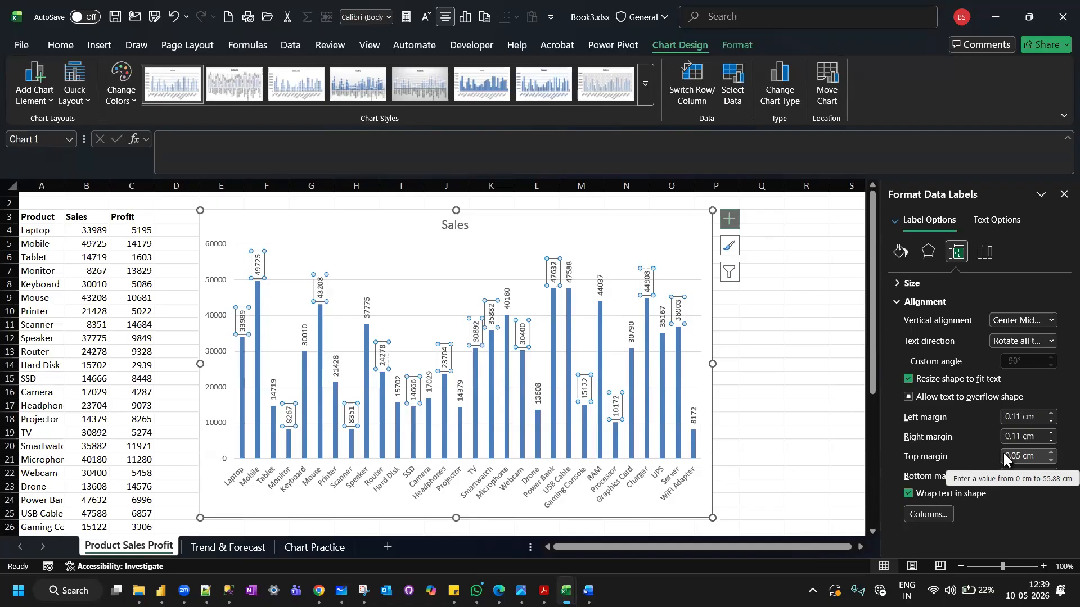
{"action": "left_click", "coordinate": [1063, 194]}
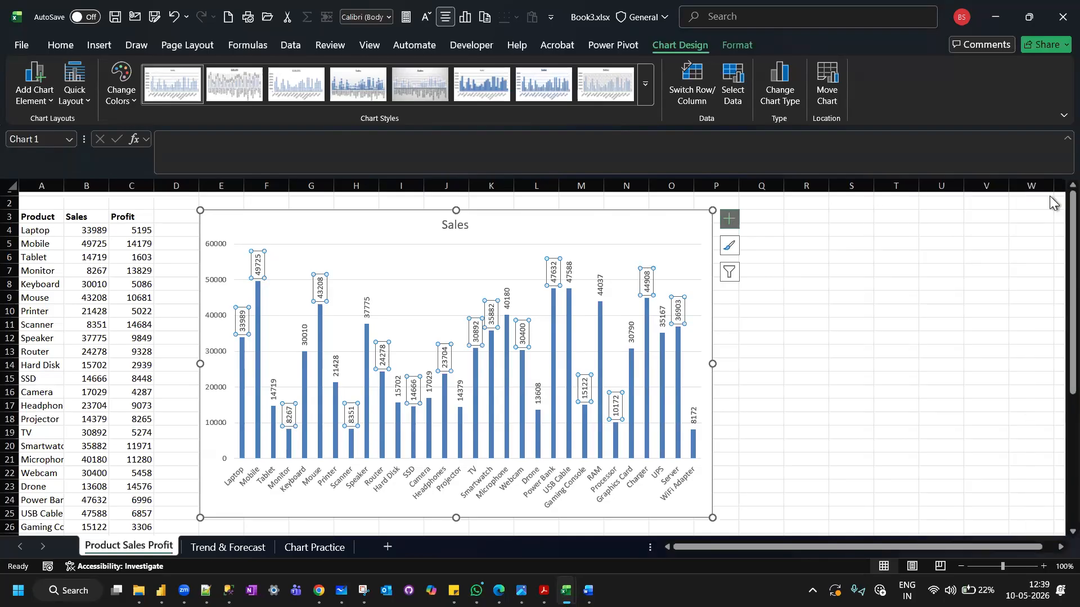
Change the chart title to Product Wise Sales.
{"action": "left_click", "coordinate": [462, 225]}
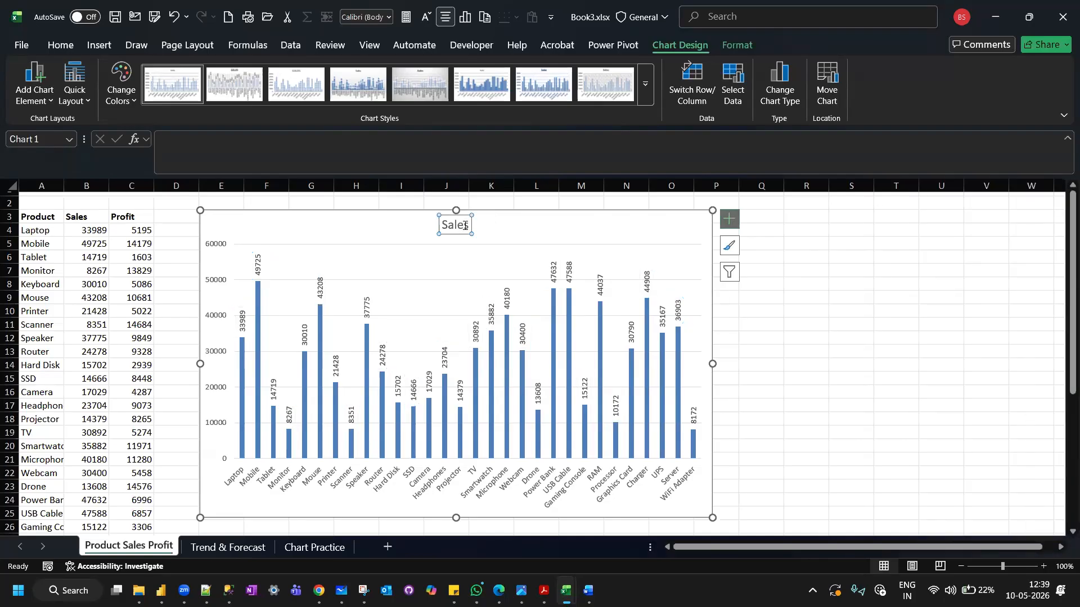
{"action": "left_click", "coordinate": [464, 225]}
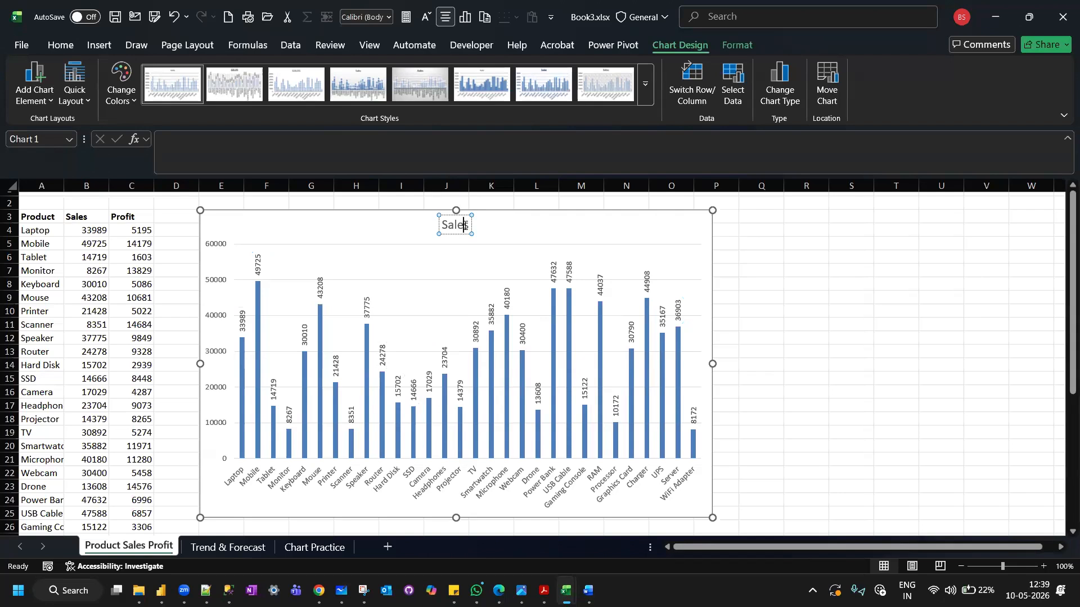
{"action": "type", "text": "Product V"}
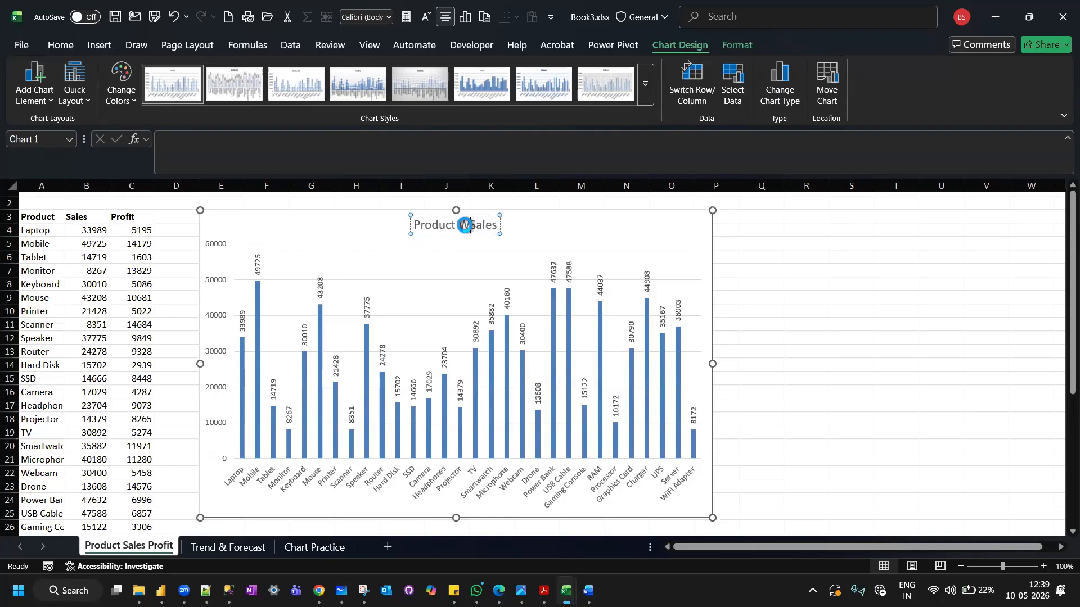
{"action": "key", "text": "Caps_Lock"}
{"action": "type", "text": "ise"}
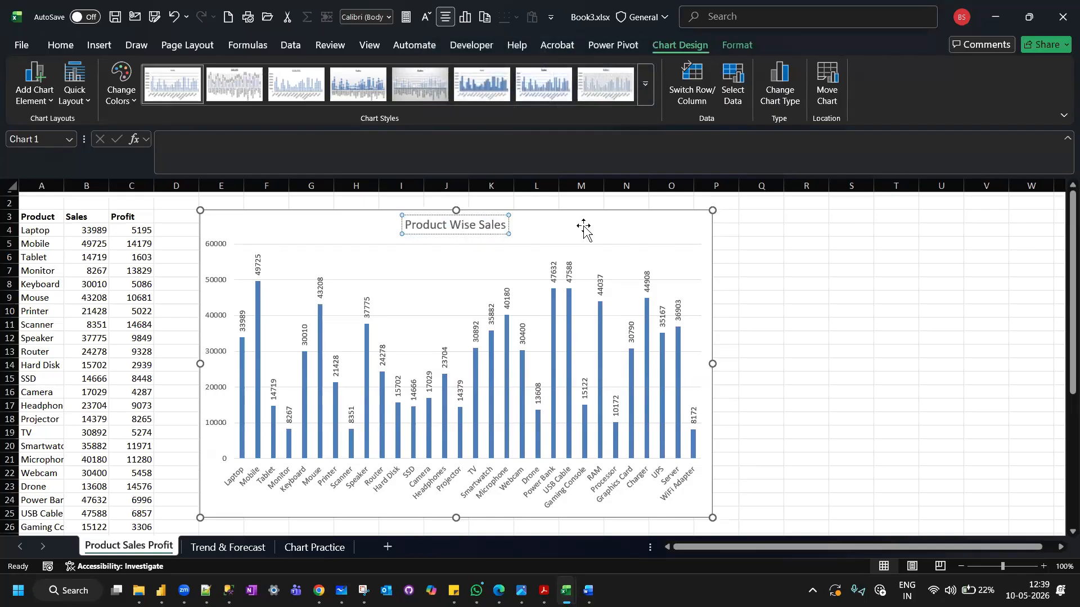
{"action": "key", "text": "Escape"}
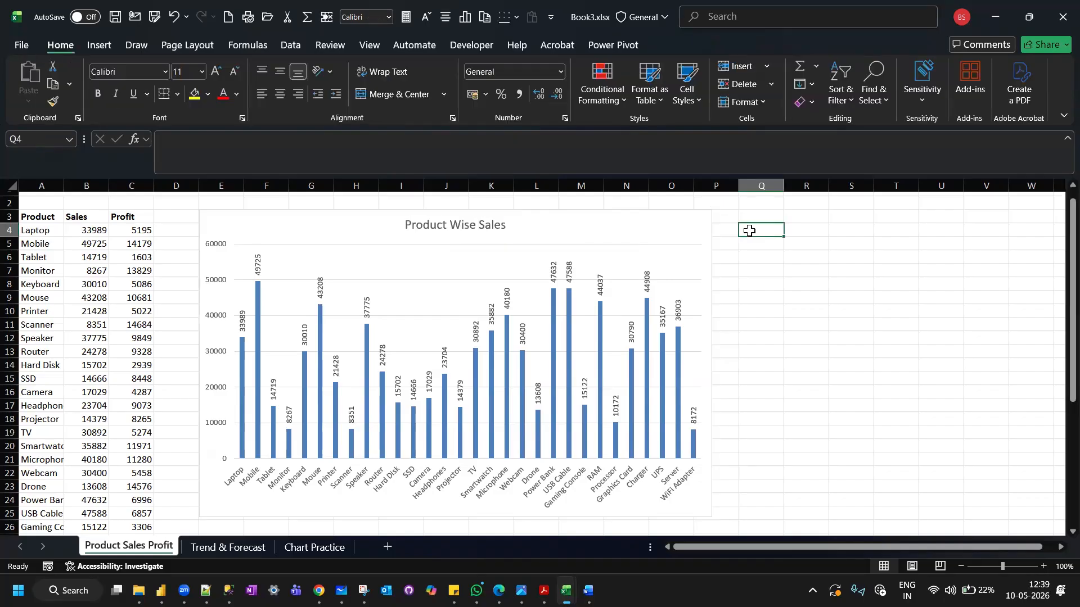
Apply the dark chart style Style 9 to the Product Wise Sales chart.
{"action": "left_click", "coordinate": [588, 223]}
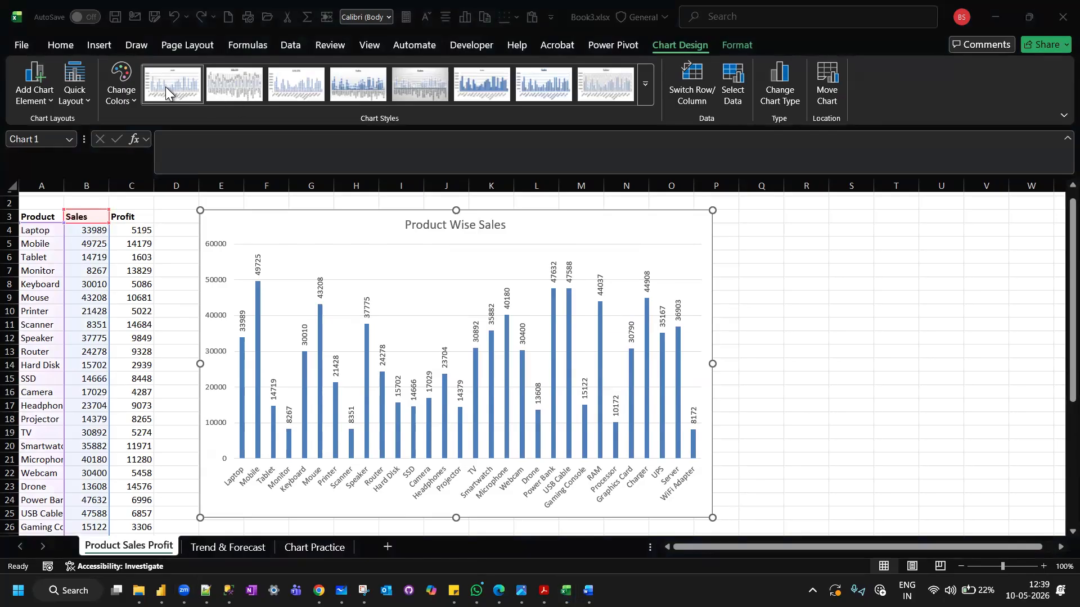
{"action": "left_click", "coordinate": [639, 90]}
{"action": "left_click", "coordinate": [639, 90]}
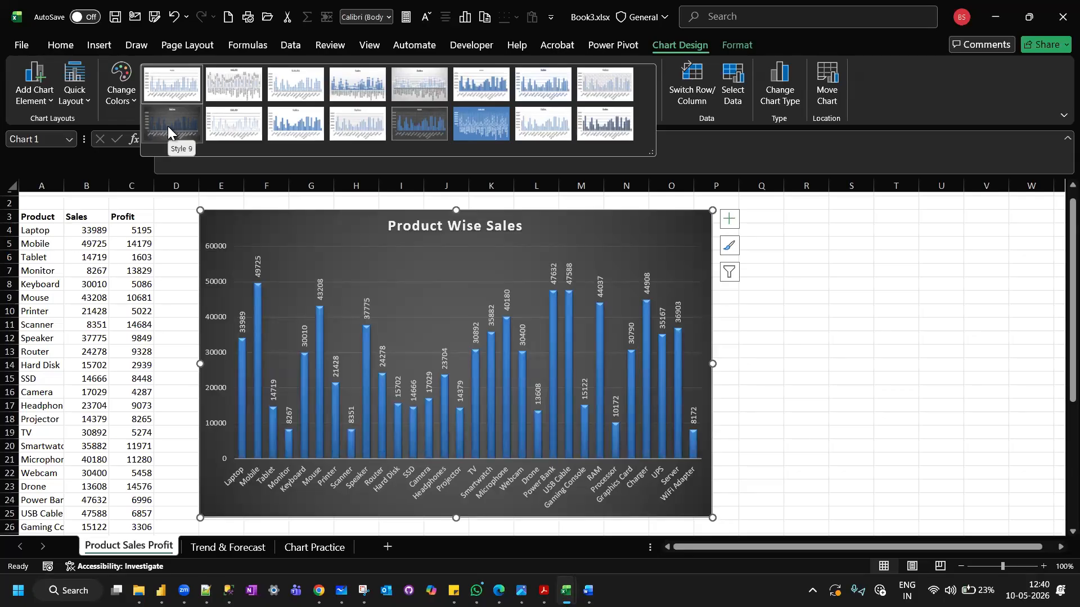
{"action": "left_click", "coordinate": [168, 126]}
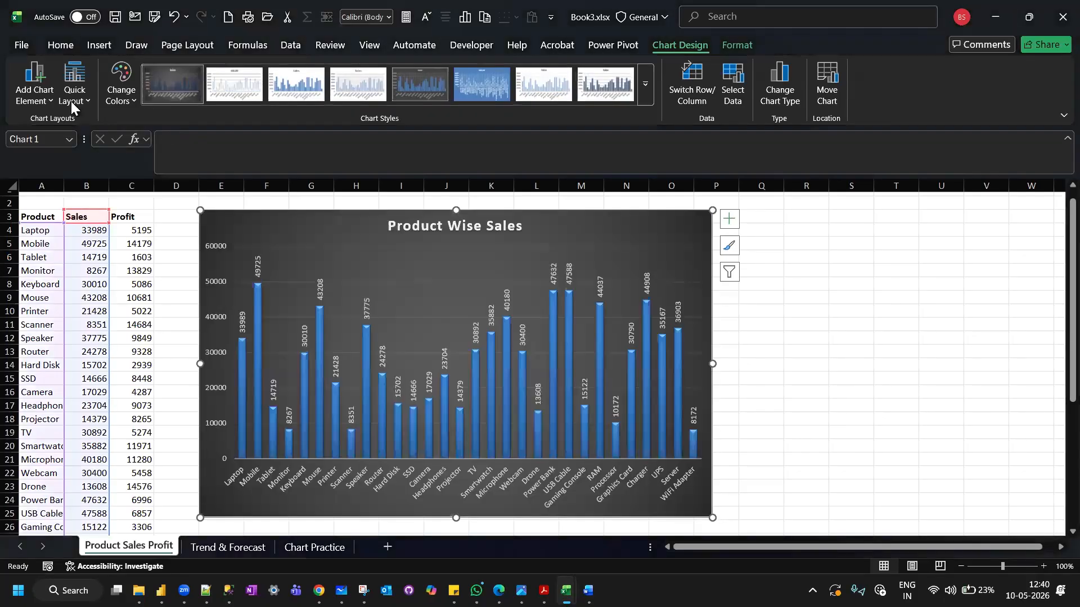
{"action": "left_click", "coordinate": [69, 101]}
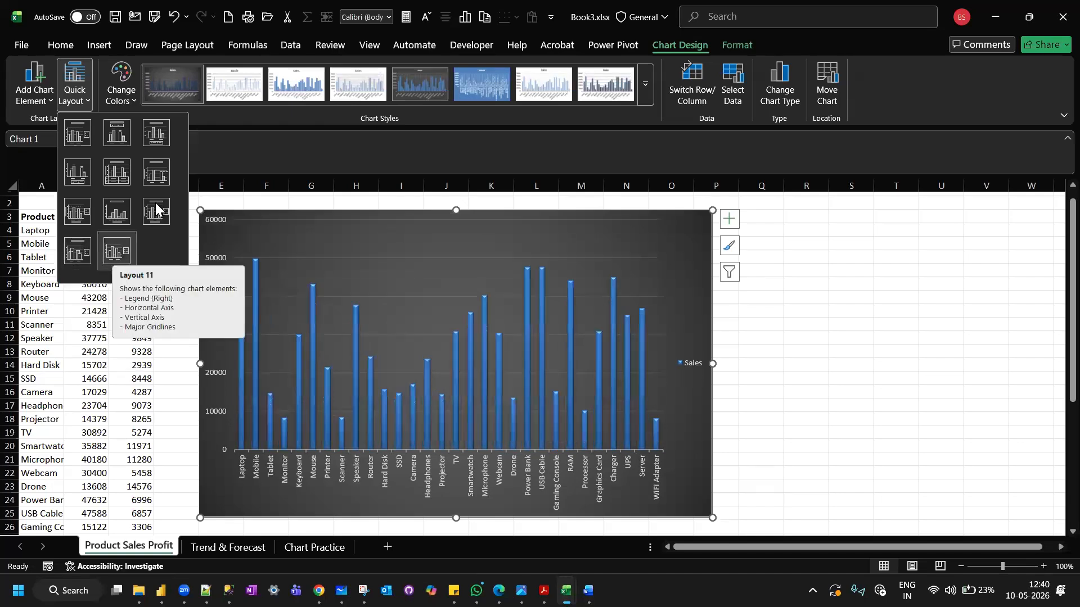
{"action": "left_click", "coordinate": [834, 281]}
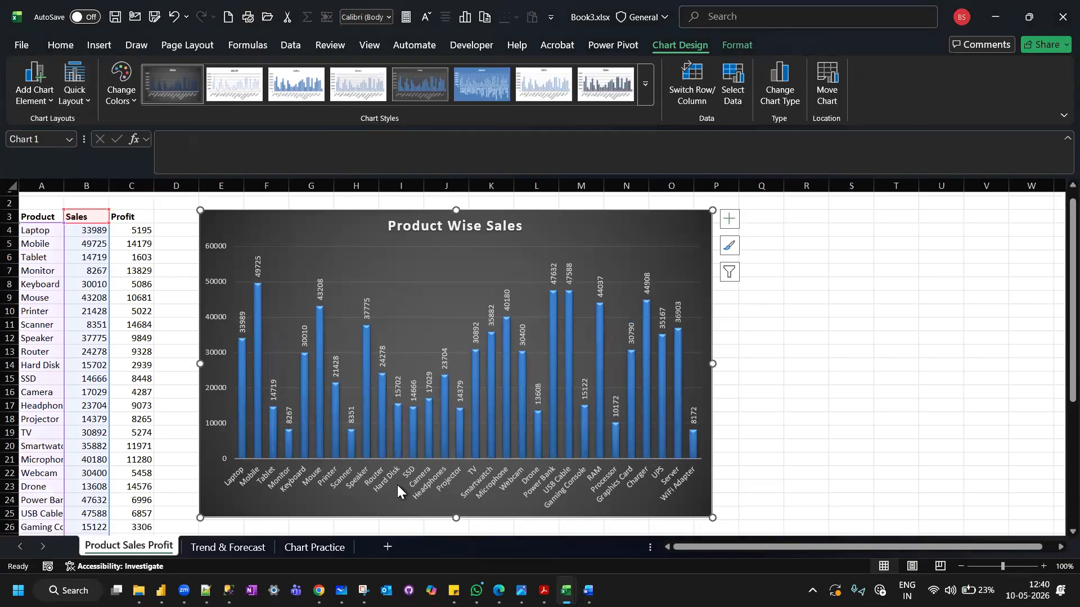
Reduce the height of the Product Wise Sales column chart so its lower edge ends at row 14.
{"action": "mouse_move", "coordinate": [258, 319]}
{"action": "left_click_drag", "start_coordinate": [469, 518], "coordinate": [473, 426]}
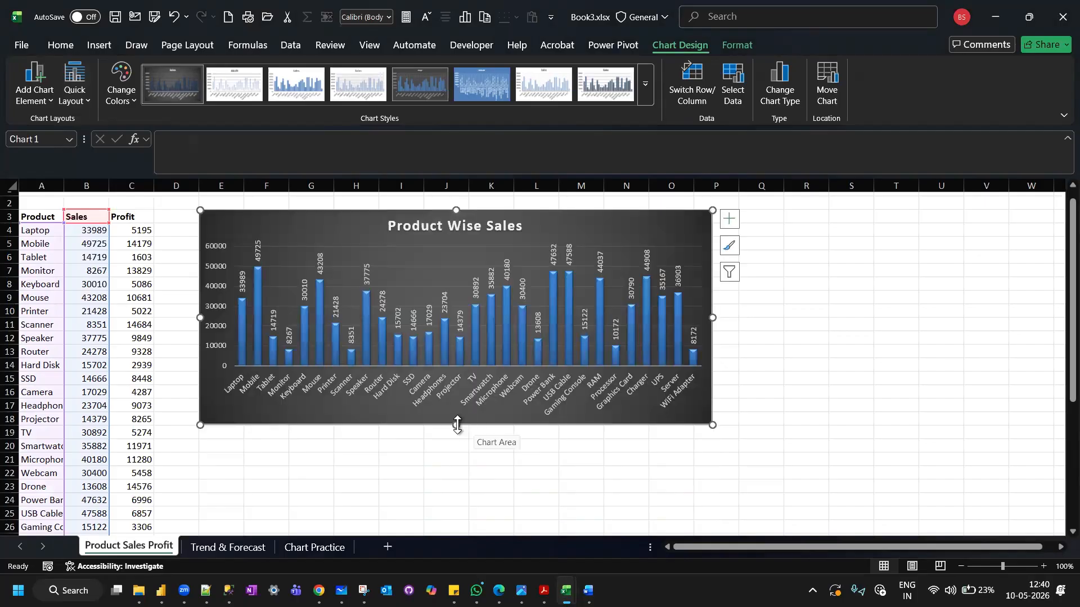
{"action": "left_click_drag", "start_coordinate": [455, 426], "coordinate": [479, 372]}
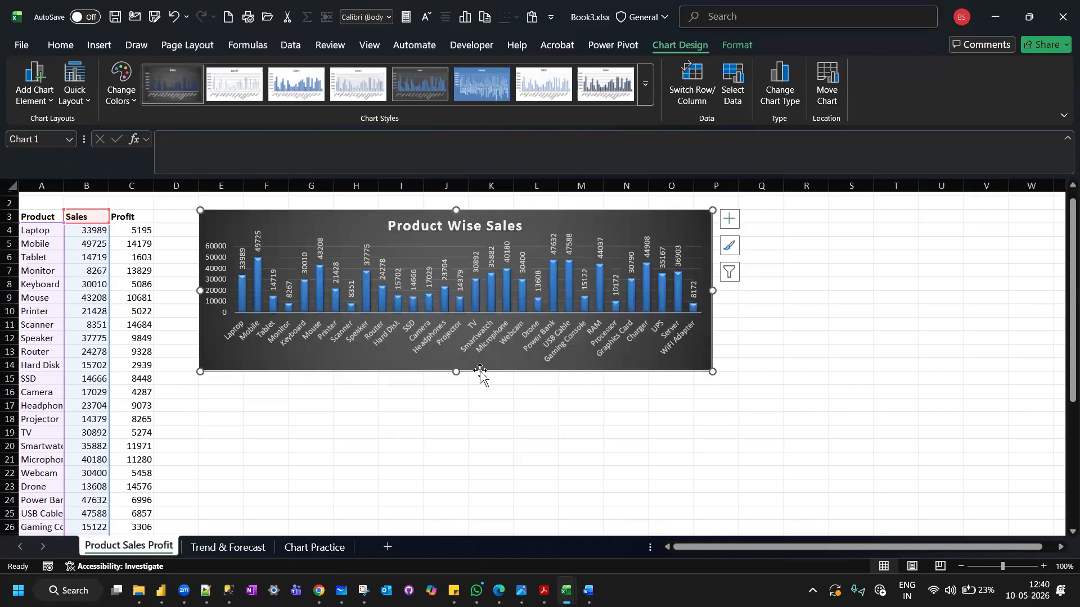
{"action": "key", "text": "ctrl+v"}
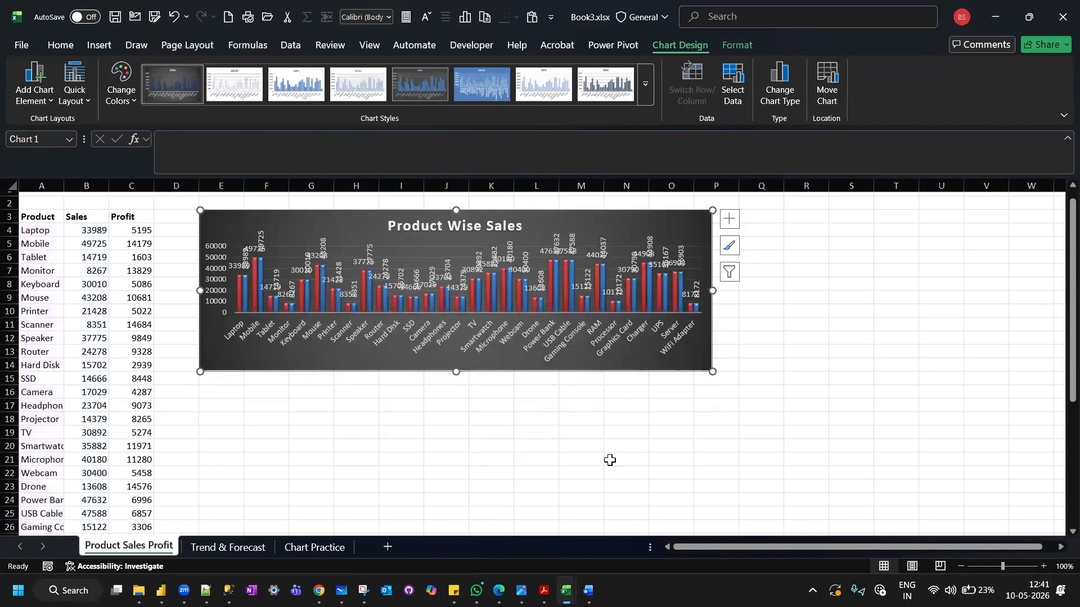
{"action": "scroll", "coordinate": [609, 460], "scroll_direction": "down", "scroll_amount": 1}
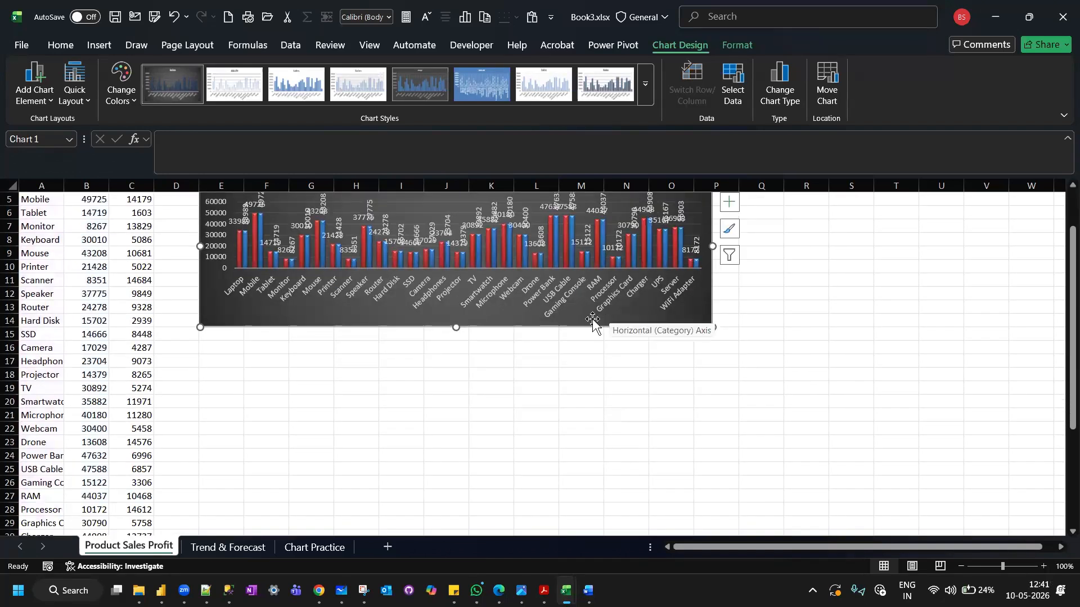
{"action": "left_click_drag", "start_coordinate": [595, 323], "coordinate": [597, 370]}
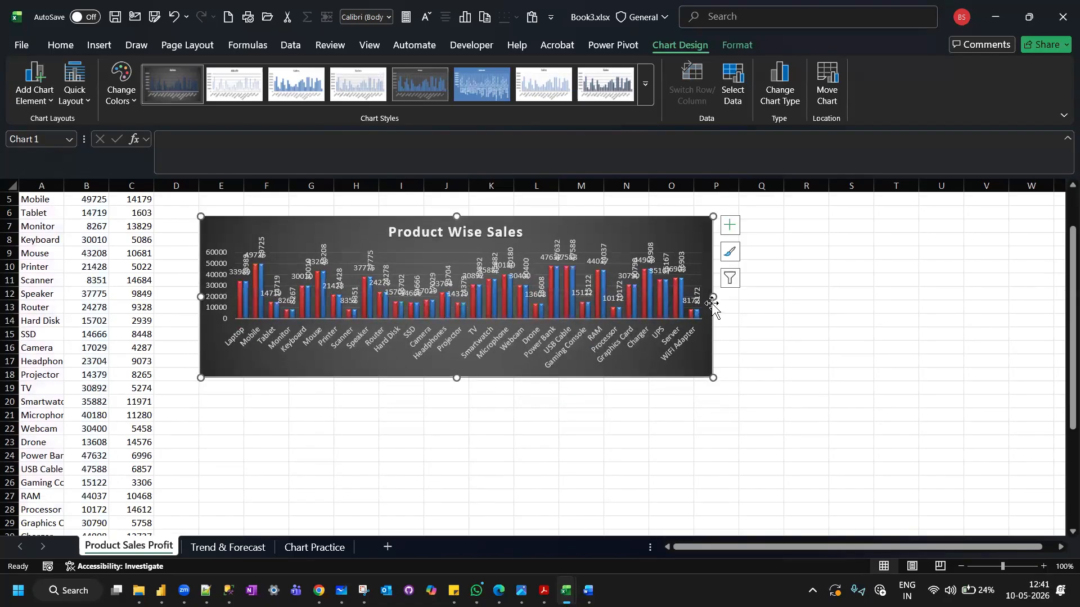
{"action": "key", "text": "ctrl+z"}
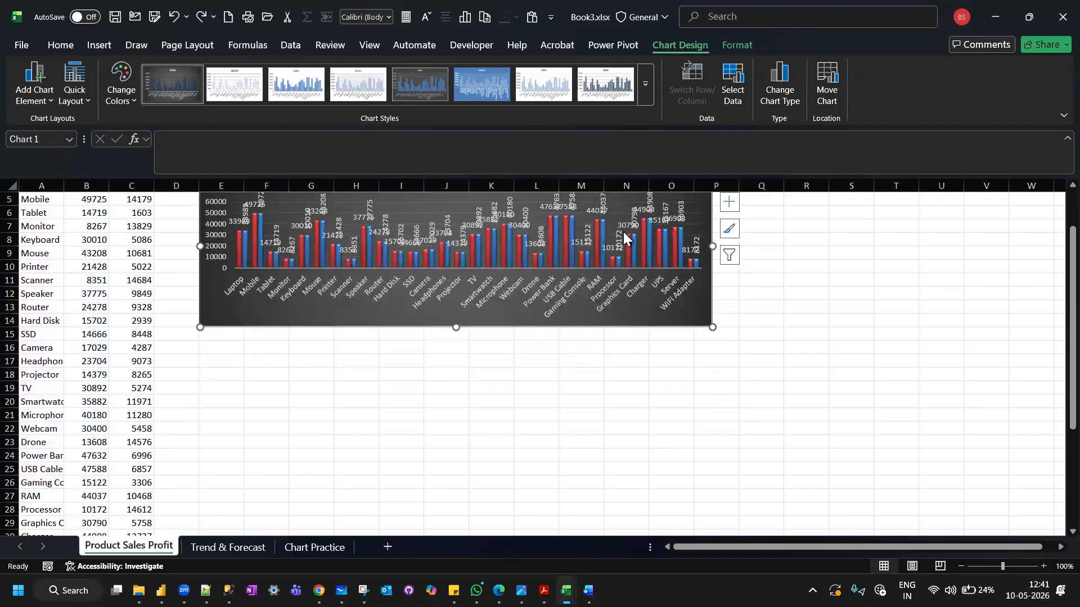
{"action": "scroll", "coordinate": [578, 331], "scroll_direction": "up", "scroll_amount": 2}
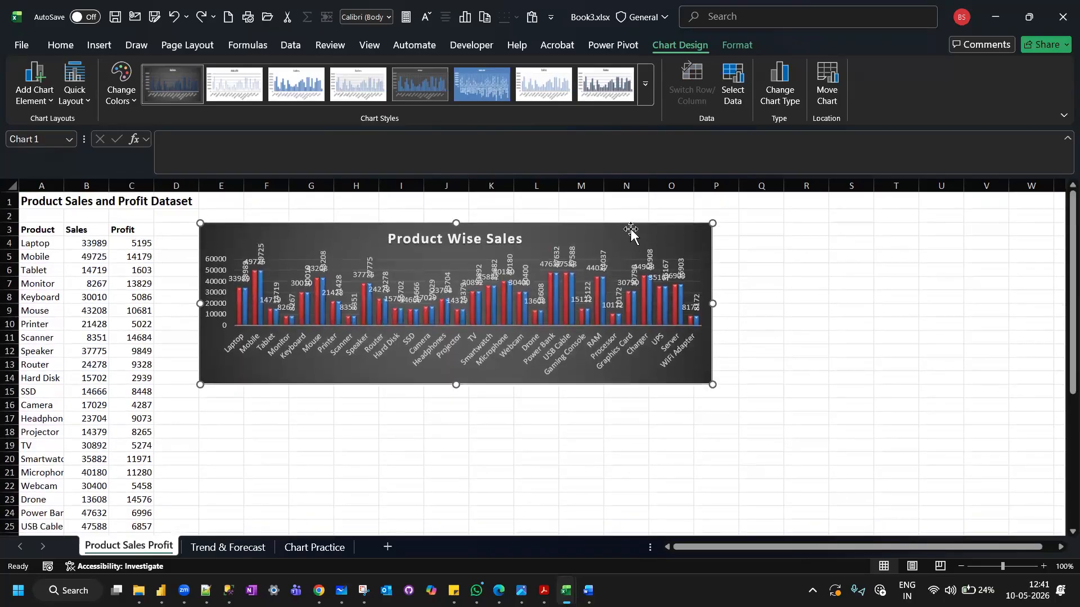
{"action": "mouse_move", "coordinate": [630, 225]}
{"action": "left_mouse_down"}
{"action": "mouse_move", "coordinate": [622, 311]}
{"action": "mouse_move", "coordinate": [621, 241]}
{"action": "left_mouse_up"}
{"action": "key", "text": "ctrl+z"}
{"action": "key", "text": "ctrl+z"}
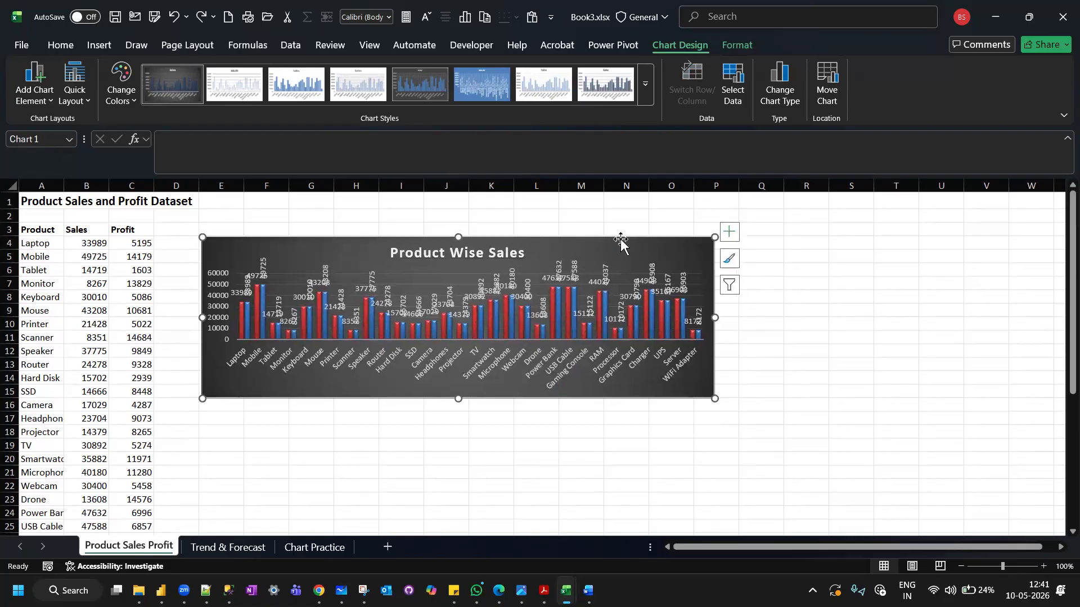
{"action": "key", "text": "ctrl+z"}
{"action": "key", "text": "ctrl+z"}
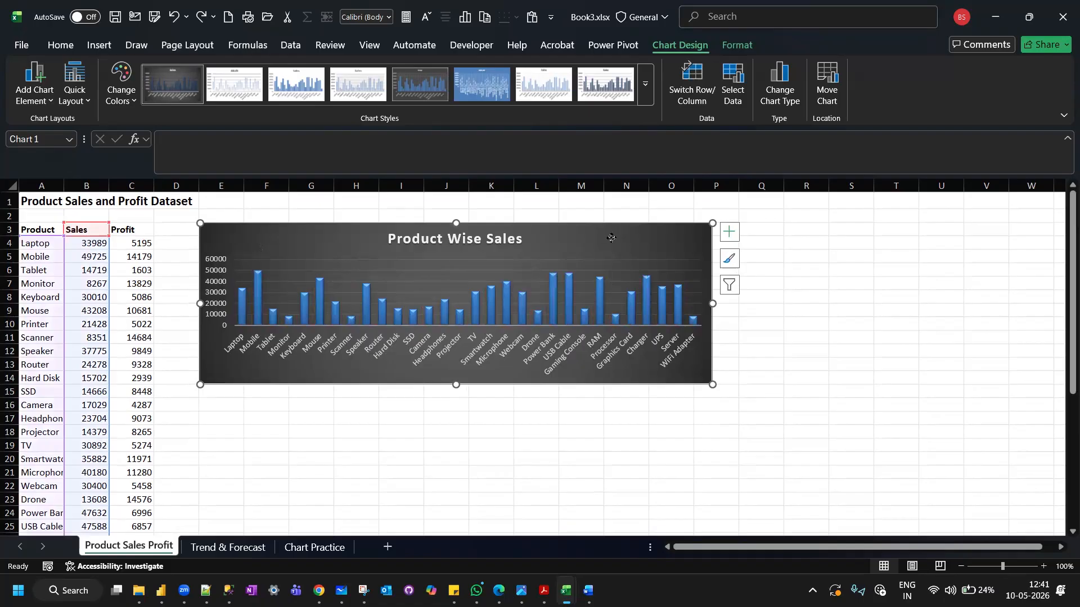
Copy the Product Wise Sales chart and paste it below the original at cell E19 using the destination theme.
{"action": "right_click", "coordinate": [612, 241]}
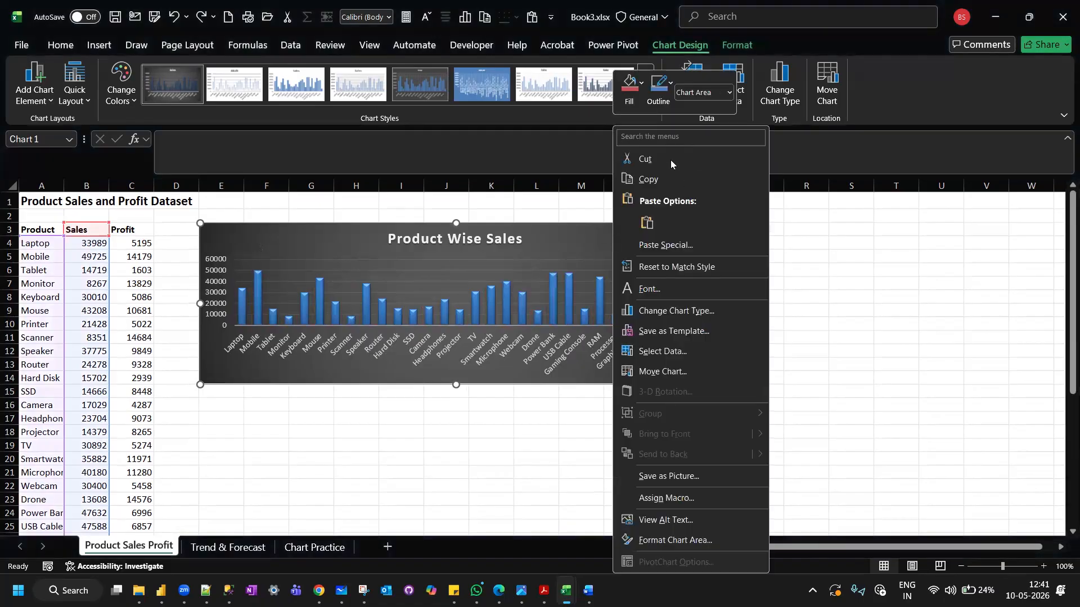
{"action": "left_click", "coordinate": [669, 180]}
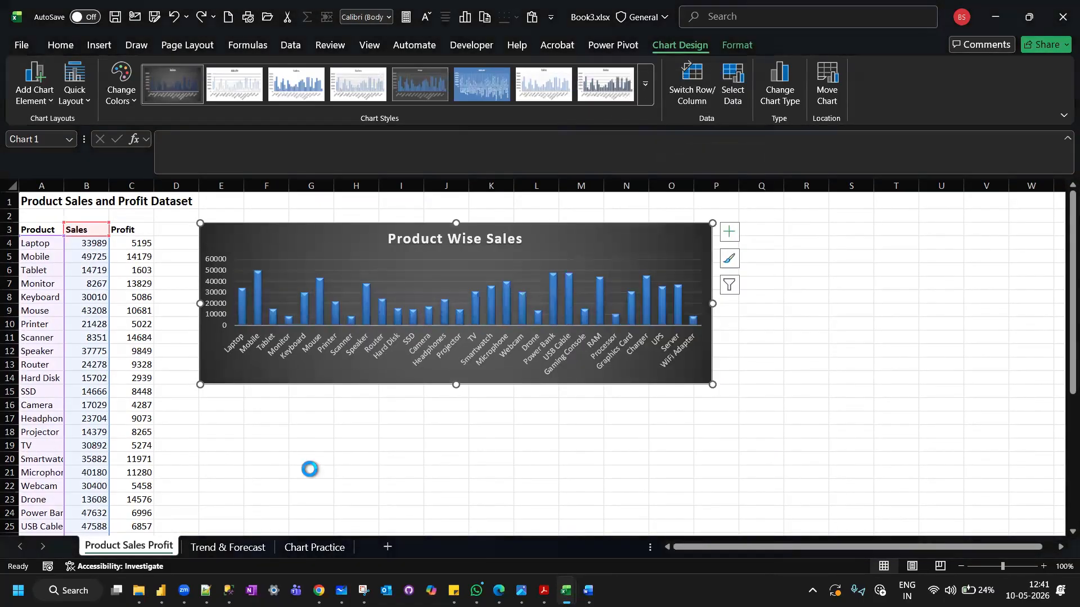
{"action": "left_click", "coordinate": [229, 444]}
{"action": "right_click", "coordinate": [231, 449]}
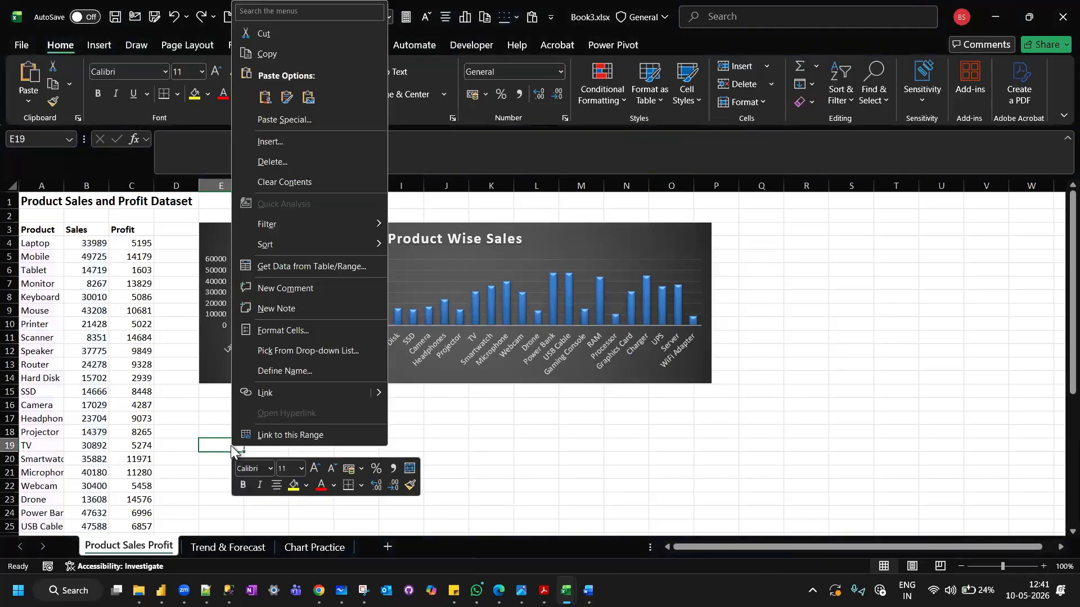
{"action": "left_click", "coordinate": [267, 102]}
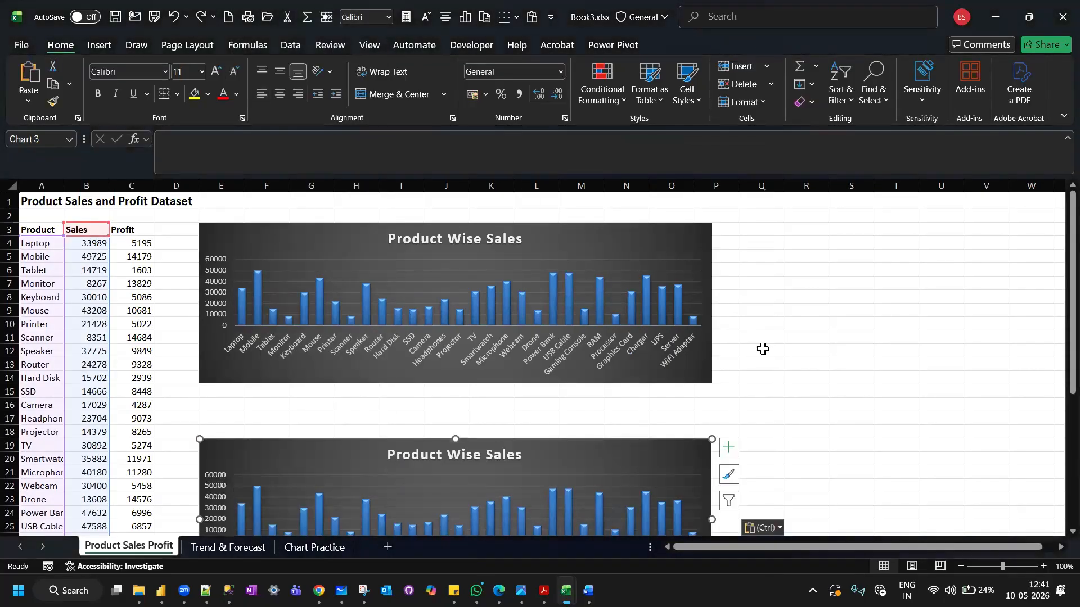
{"action": "scroll", "coordinate": [763, 349], "scroll_direction": "down", "scroll_amount": 3}
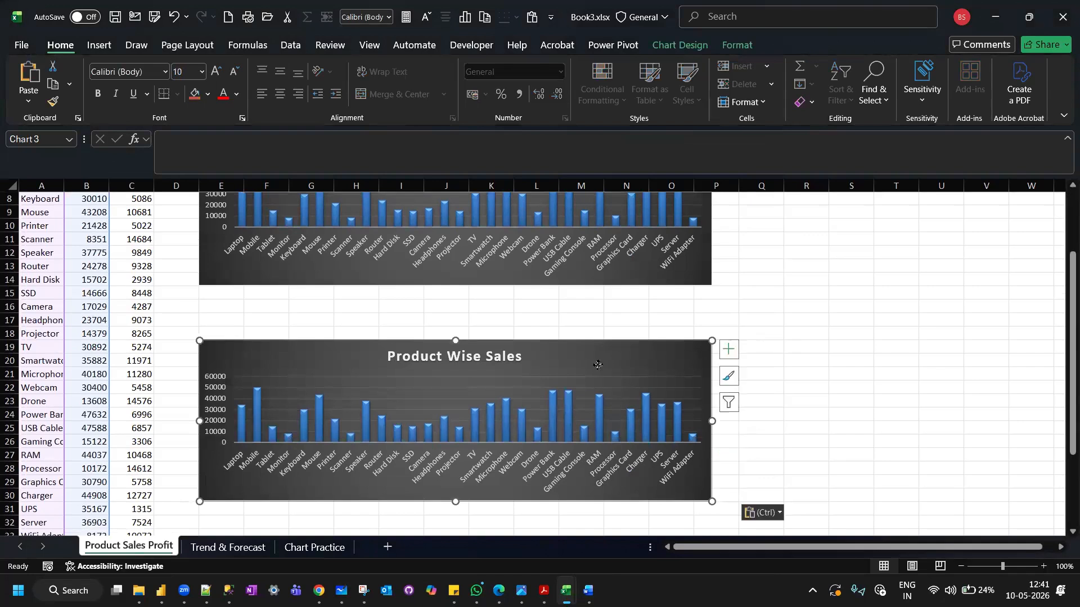
{"action": "left_click", "coordinate": [820, 335]}
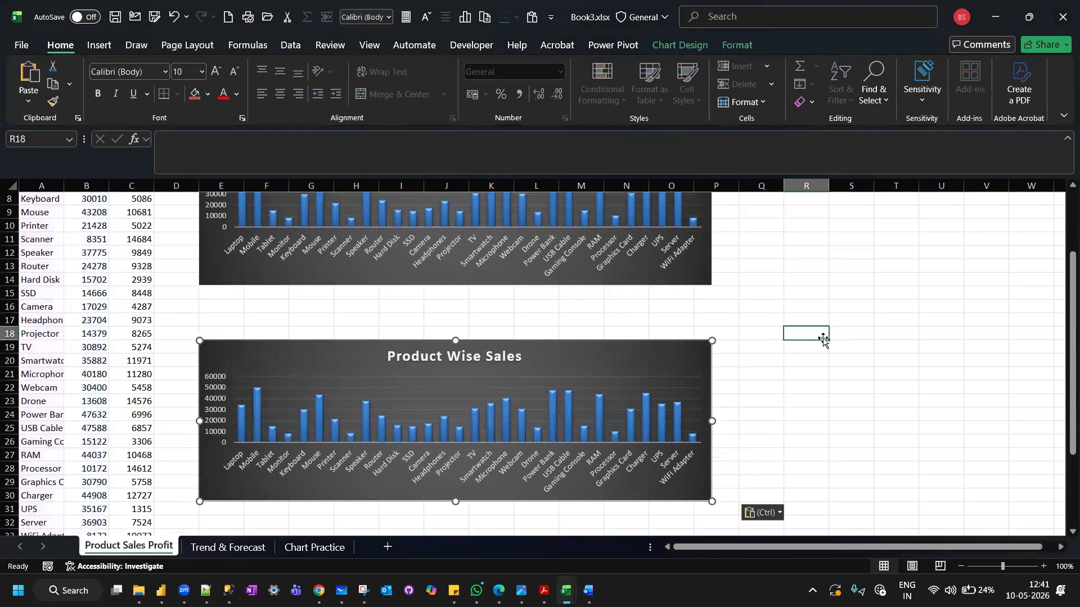
Change the copied chart's type to Clustered Bar.
{"action": "left_click", "coordinate": [551, 347]}
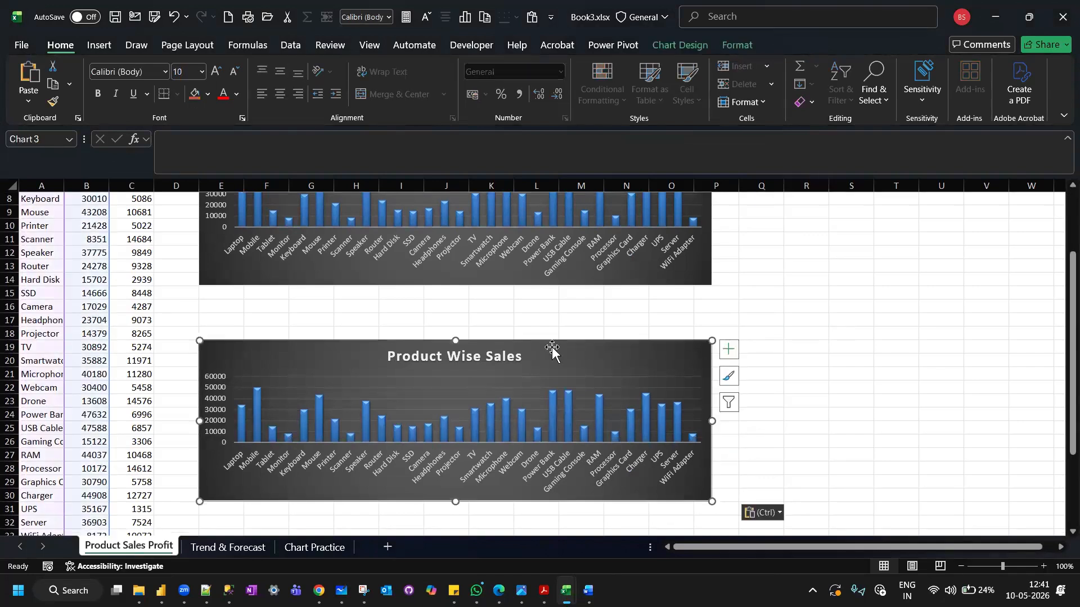
{"action": "left_click", "coordinate": [683, 49]}
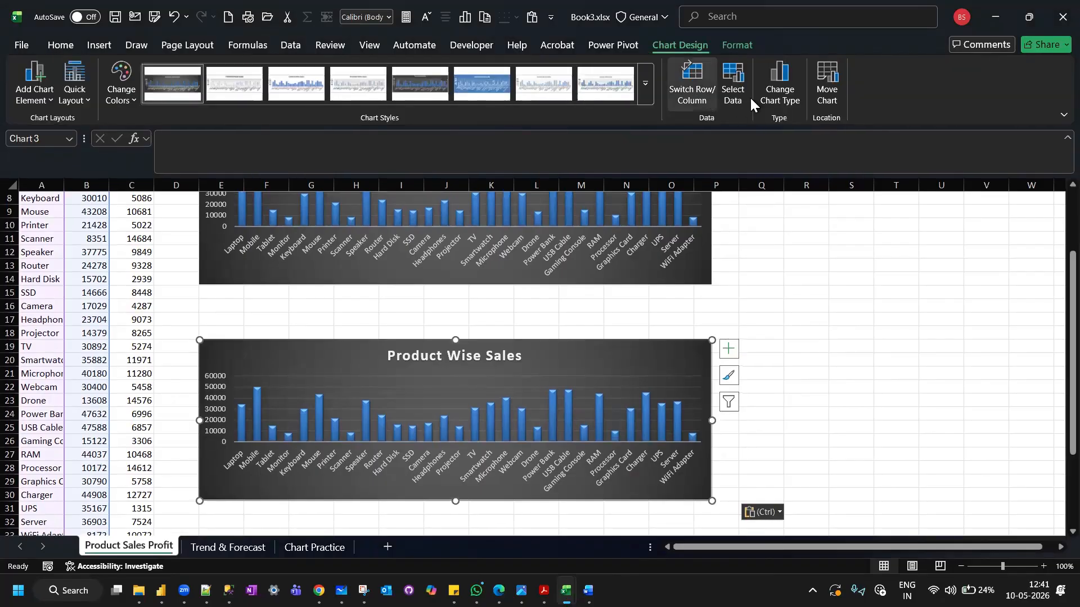
{"action": "left_click", "coordinate": [780, 94]}
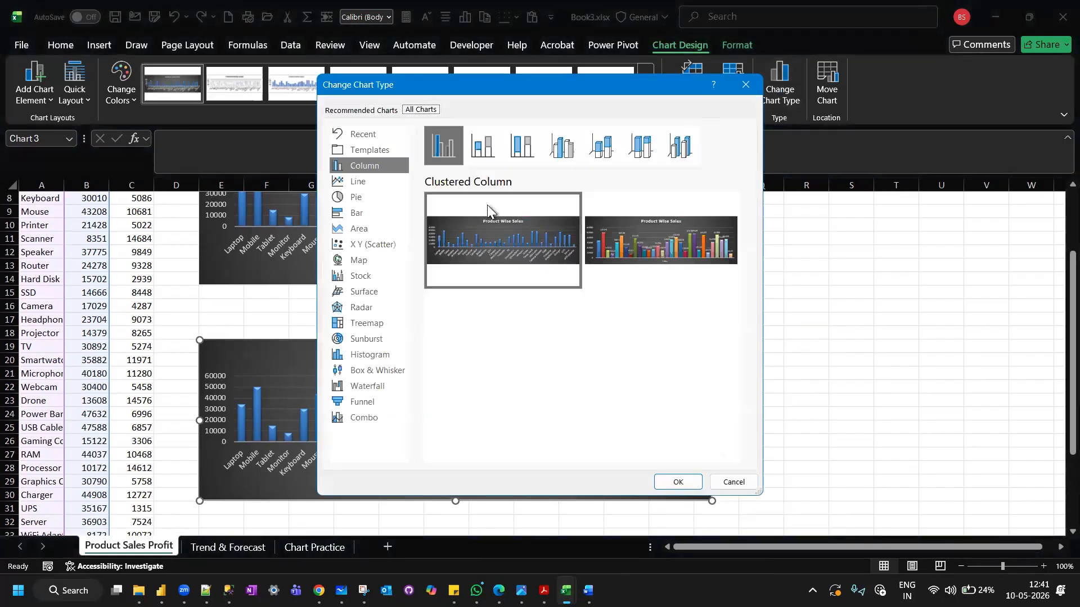
{"action": "left_click", "coordinate": [360, 215]}
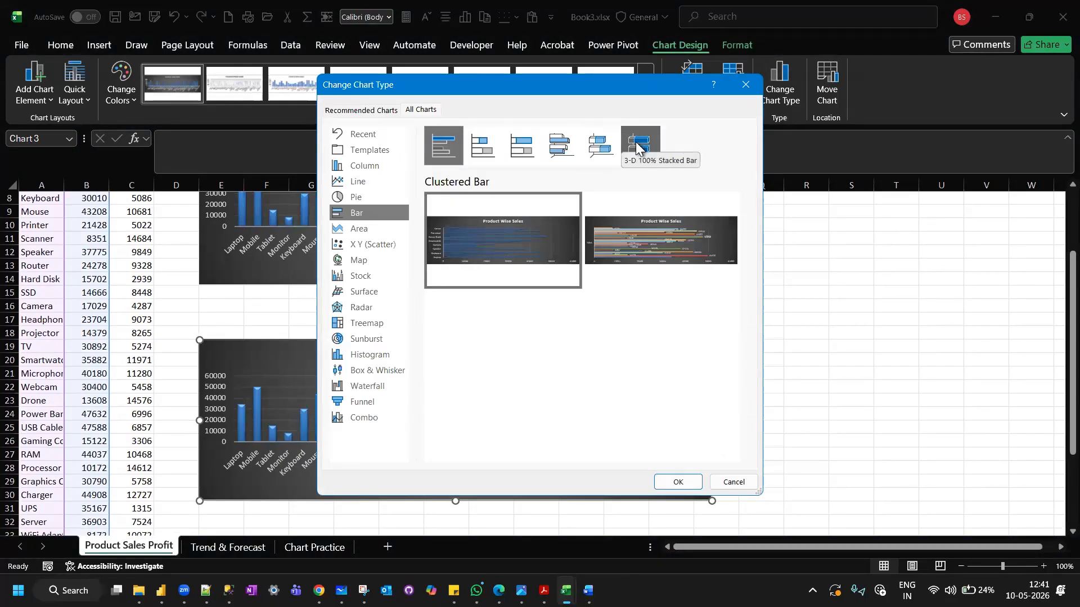
{"action": "mouse_move", "coordinate": [488, 268]}
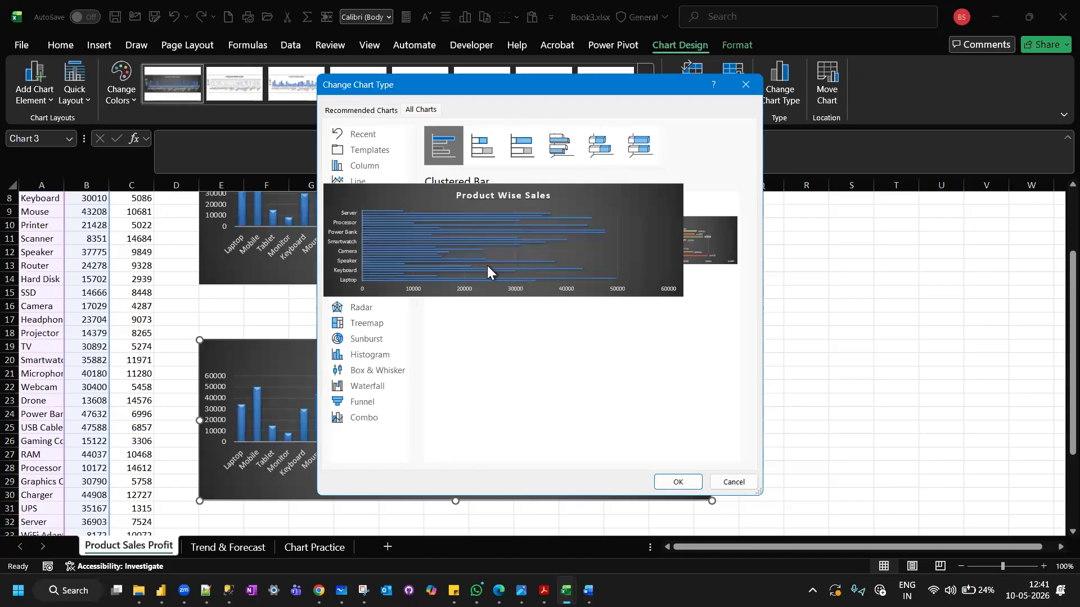
{"action": "left_click", "coordinate": [678, 482]}
Move the bar chart right to start at column G and extend its lower edge down to row 41.
{"action": "scroll", "coordinate": [866, 368], "scroll_direction": "down", "scroll_amount": 2}
{"action": "scroll", "coordinate": [866, 368], "scroll_direction": "down", "scroll_amount": 2}
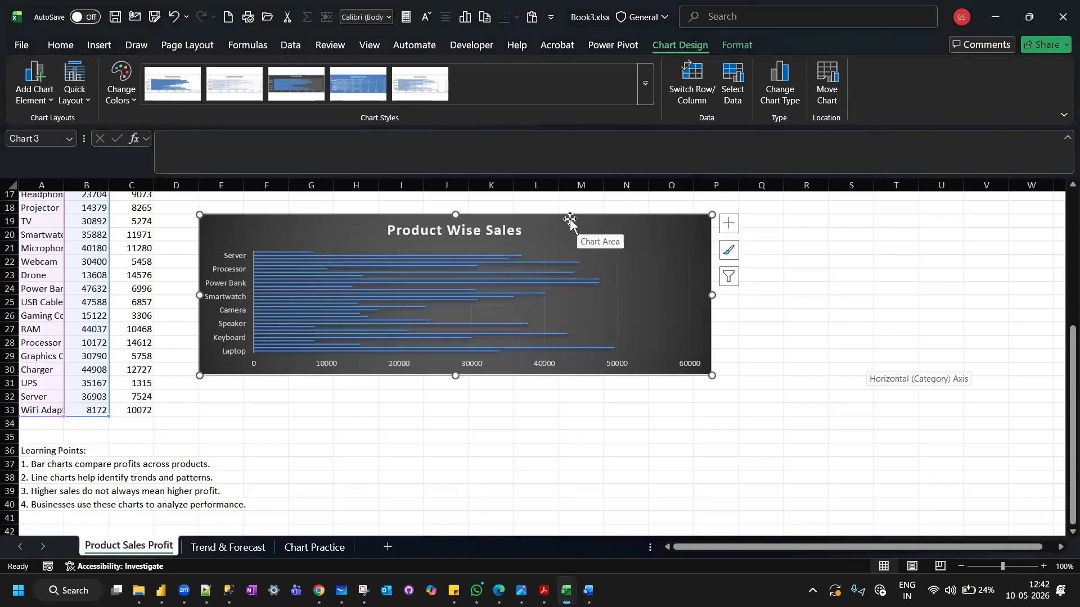
{"action": "left_click_drag", "start_coordinate": [569, 215], "coordinate": [660, 218]}
{"action": "left_click_drag", "start_coordinate": [545, 376], "coordinate": [527, 527]}
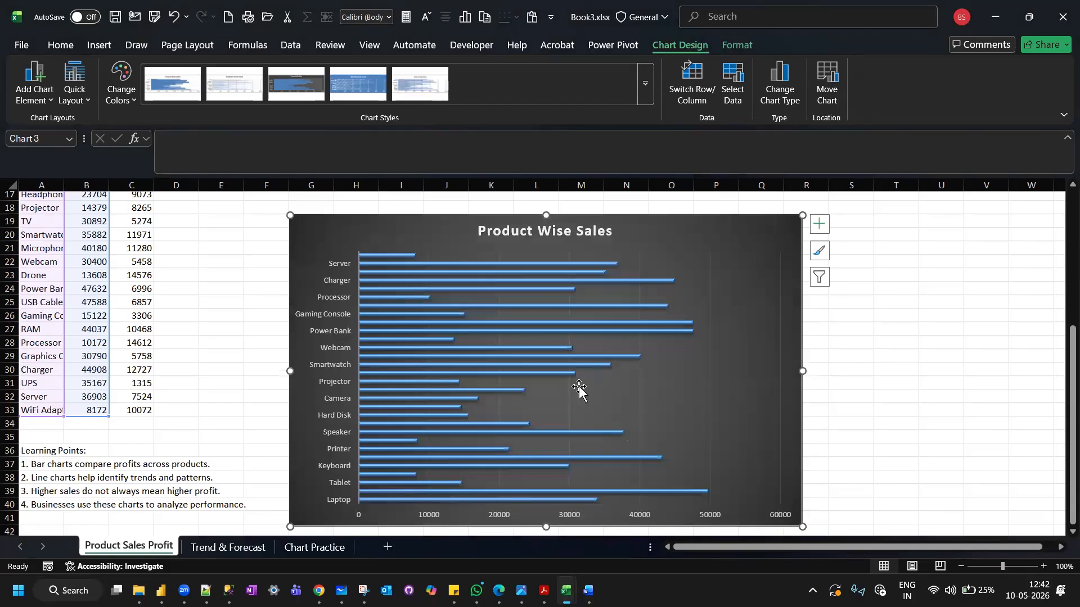
Move the column chart to start at column G, row 2, in line with the bar chart, and extend it down to row 15.
{"action": "scroll", "coordinate": [580, 389], "scroll_direction": "up", "scroll_amount": 5}
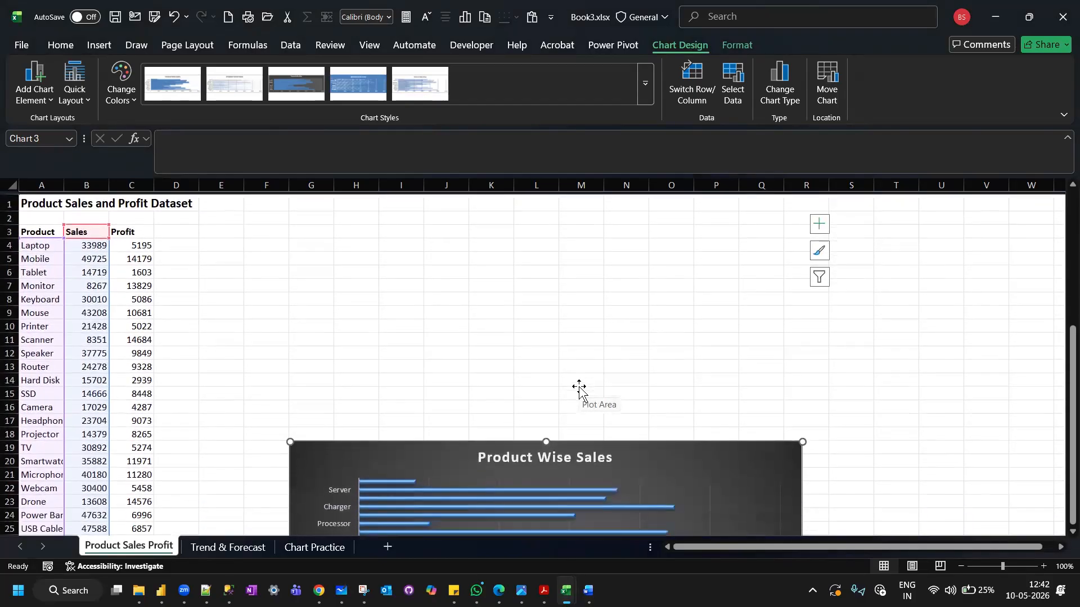
{"action": "scroll", "coordinate": [579, 389], "scroll_direction": "down", "scroll_amount": 9}
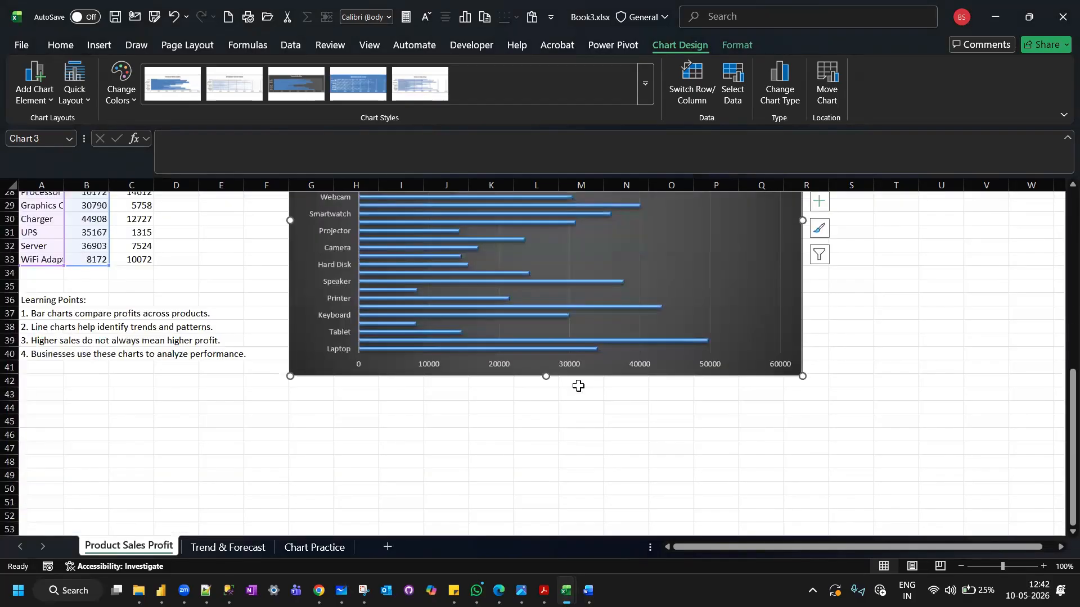
{"action": "scroll", "coordinate": [579, 386], "scroll_direction": "up", "scroll_amount": 9}
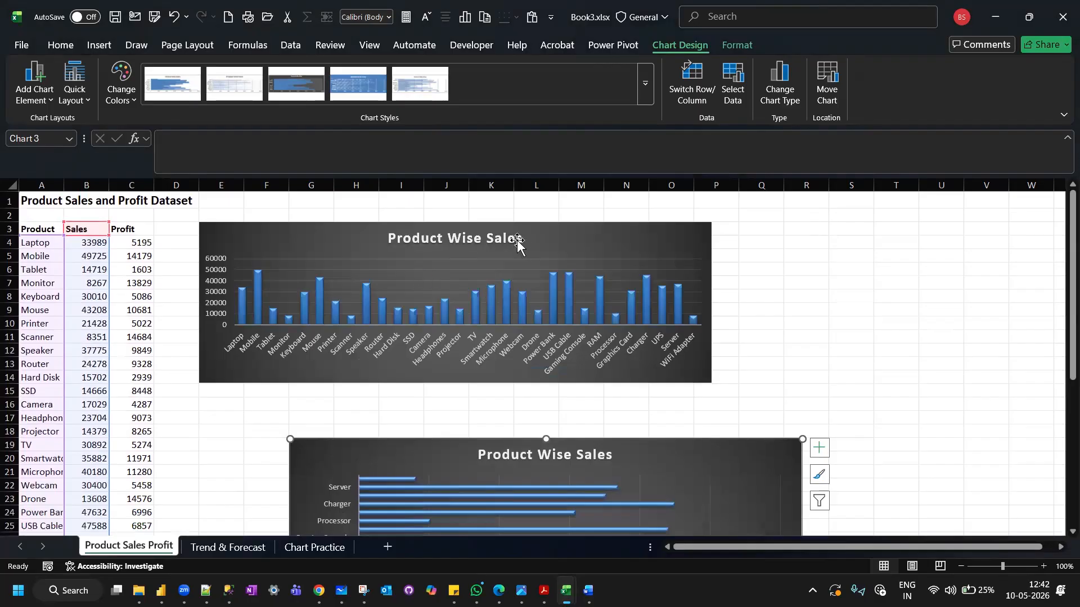
{"action": "left_click", "coordinate": [523, 224]}
{"action": "left_click_drag", "start_coordinate": [522, 224], "coordinate": [609, 205]}
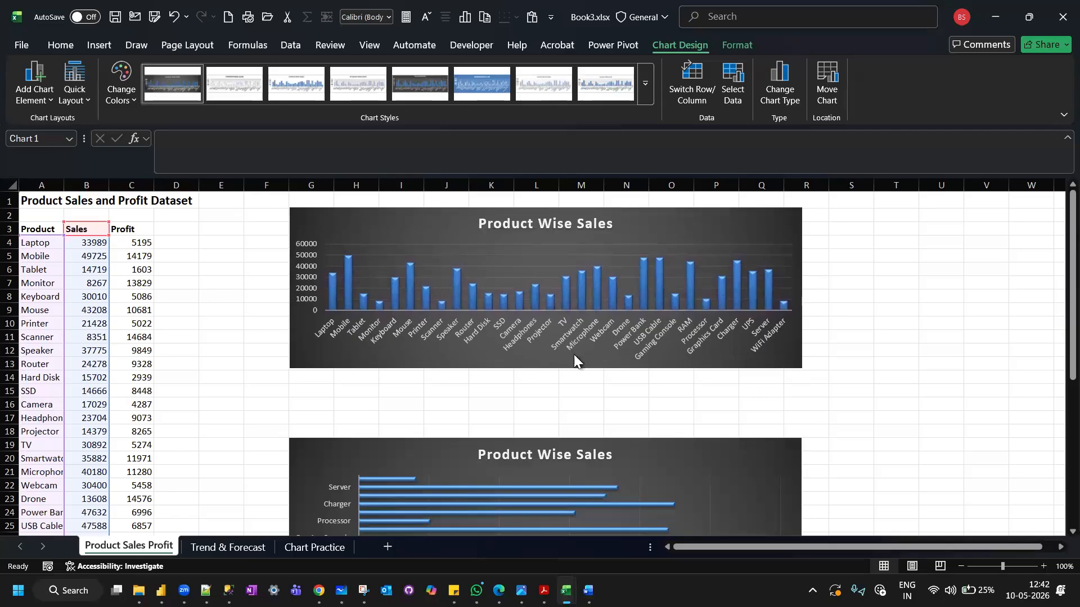
{"action": "left_click_drag", "start_coordinate": [547, 369], "coordinate": [535, 398]}
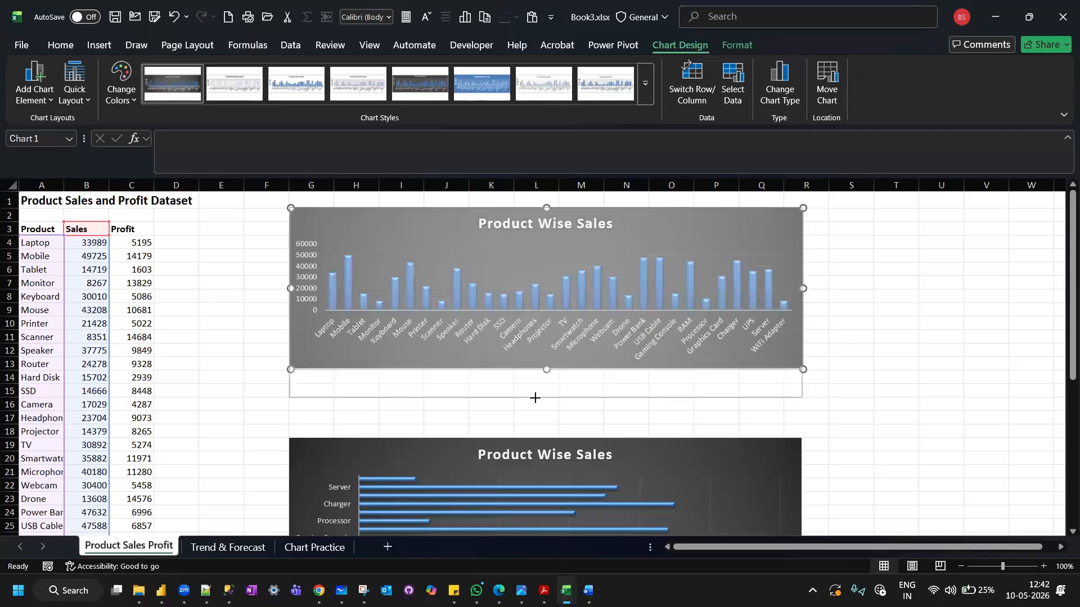
Add data labels to the bars of the Product Wise Sales bar chart.
{"action": "scroll", "coordinate": [498, 400], "scroll_direction": "down", "scroll_amount": 3}
{"action": "scroll", "coordinate": [499, 400], "scroll_direction": "down", "scroll_amount": 2}
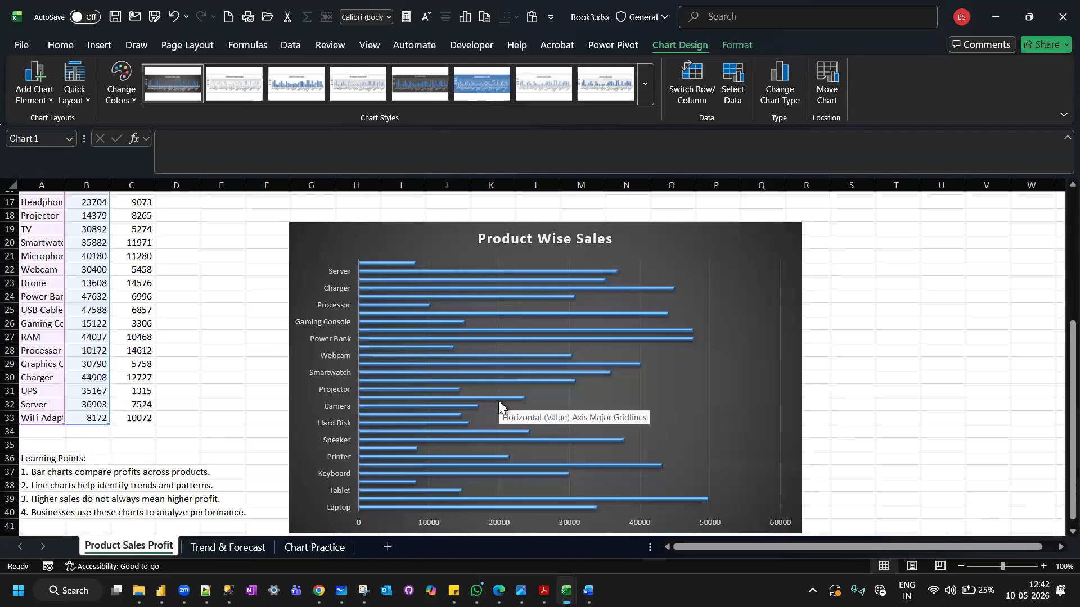
{"action": "scroll", "coordinate": [416, 456], "scroll_direction": "down", "scroll_amount": 1}
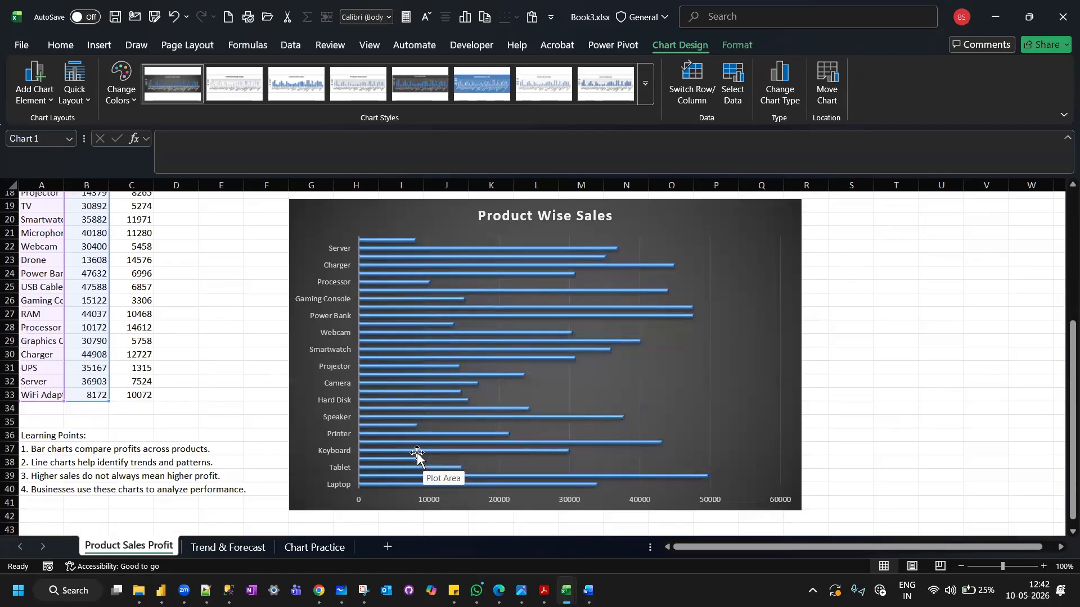
{"action": "scroll", "coordinate": [417, 457], "scroll_direction": "up", "scroll_amount": 1}
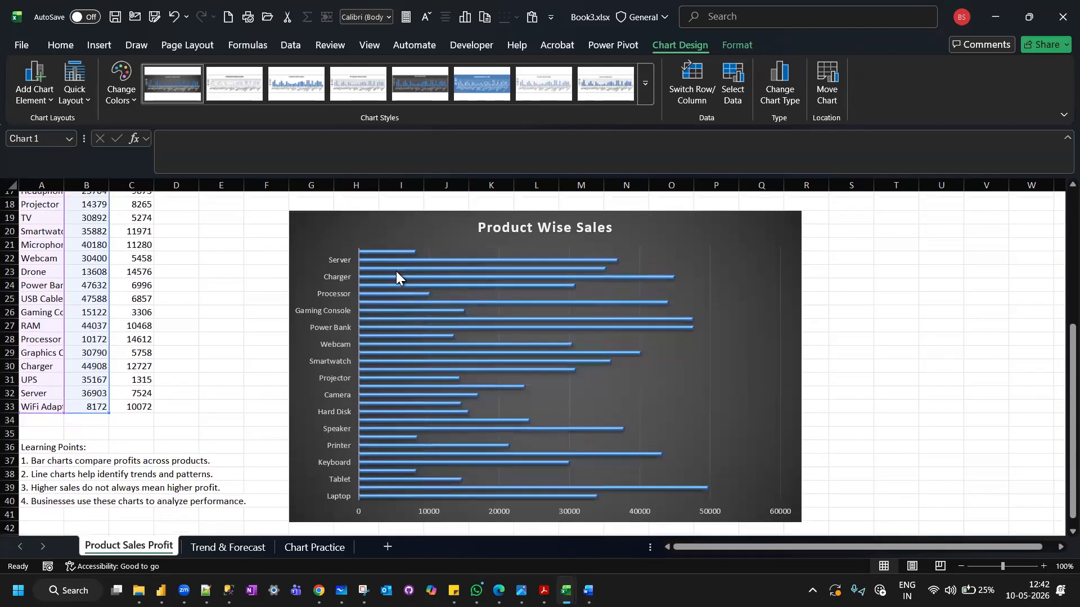
{"action": "left_click", "coordinate": [774, 222]}
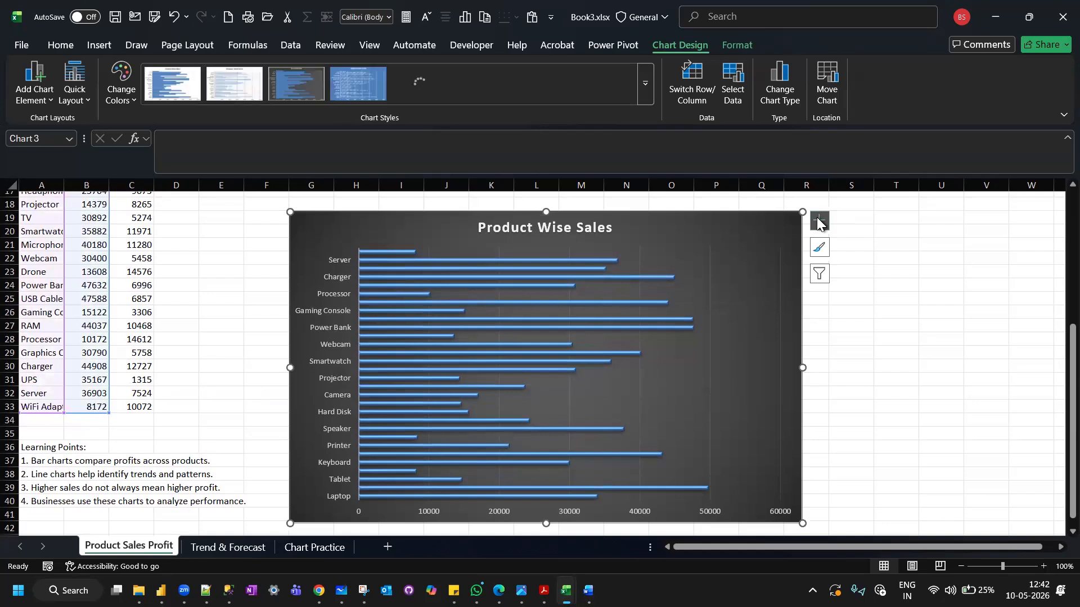
{"action": "left_click", "coordinate": [819, 222]}
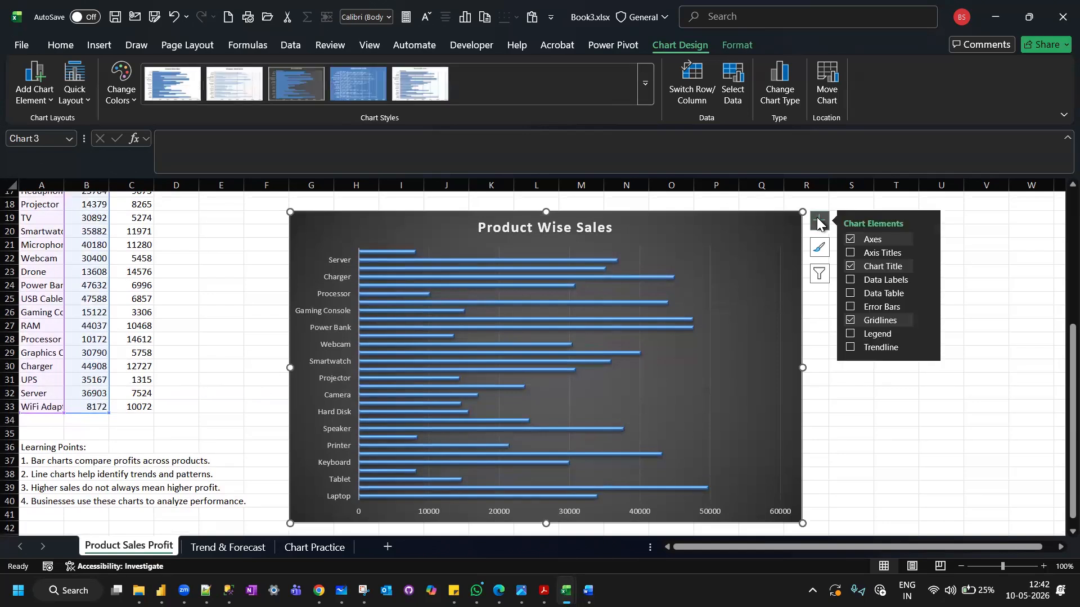
{"action": "left_click", "coordinate": [850, 280]}
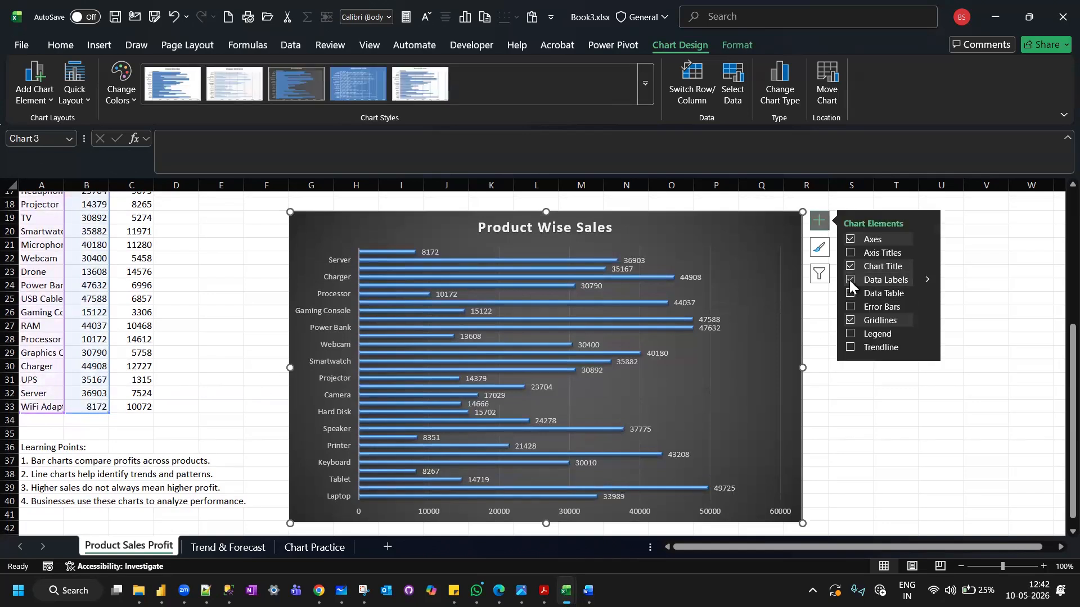
{"action": "left_click", "coordinate": [833, 432]}
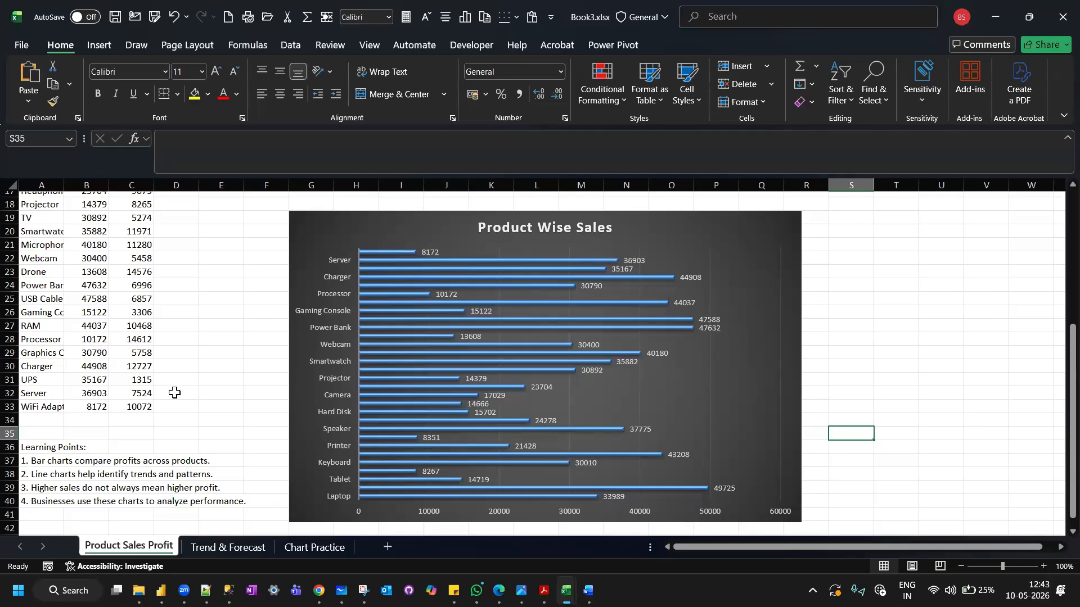
{"action": "scroll", "coordinate": [241, 331], "scroll_direction": "up", "scroll_amount": 5}
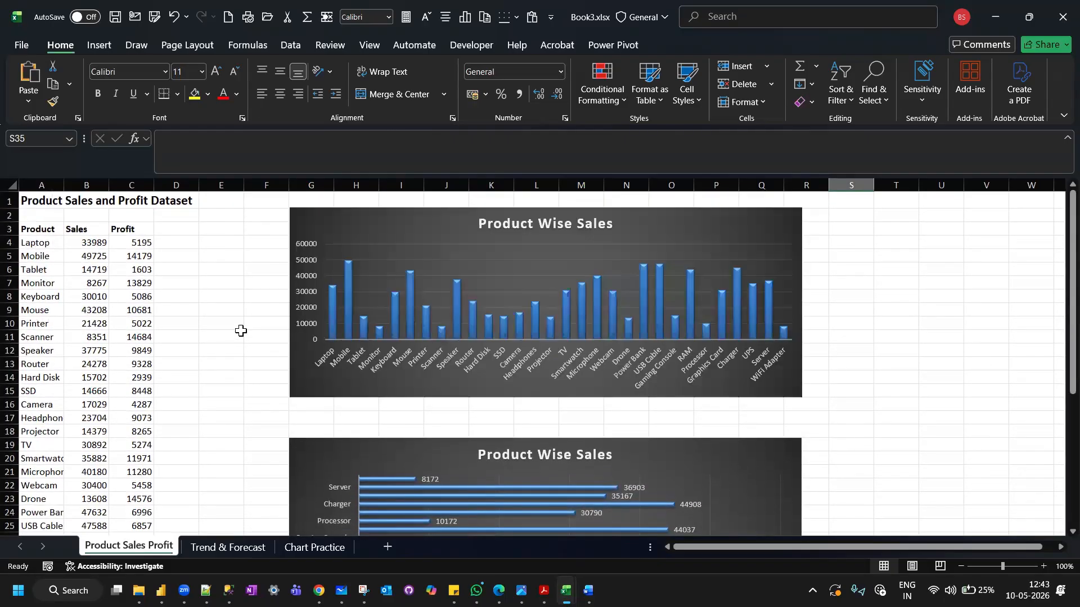
{"action": "scroll", "coordinate": [241, 331], "scroll_direction": "down", "scroll_amount": 1}
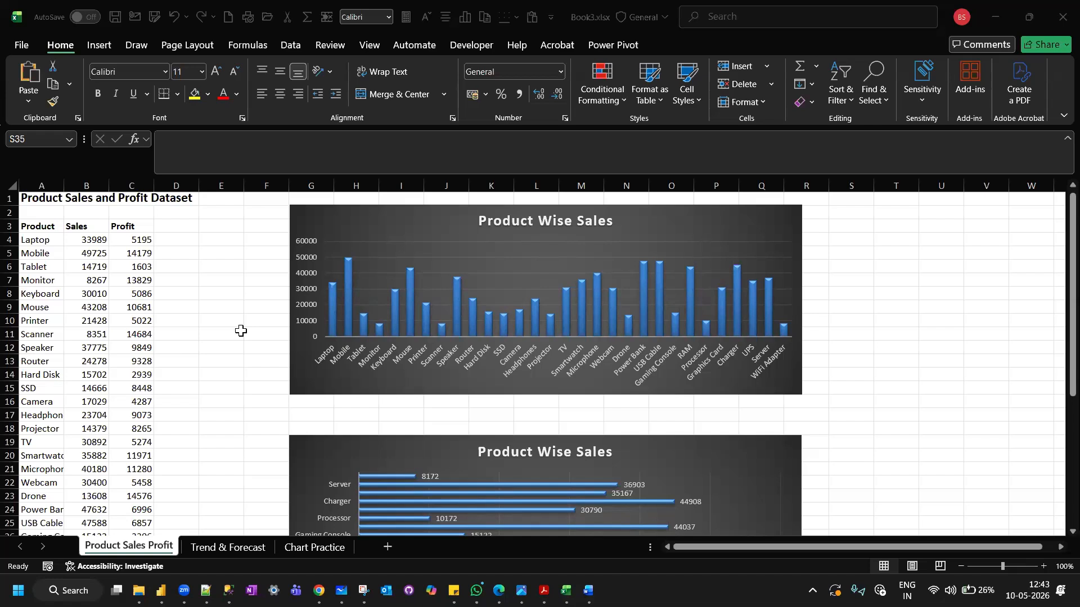
{"action": "left_click", "coordinate": [447, 217]}
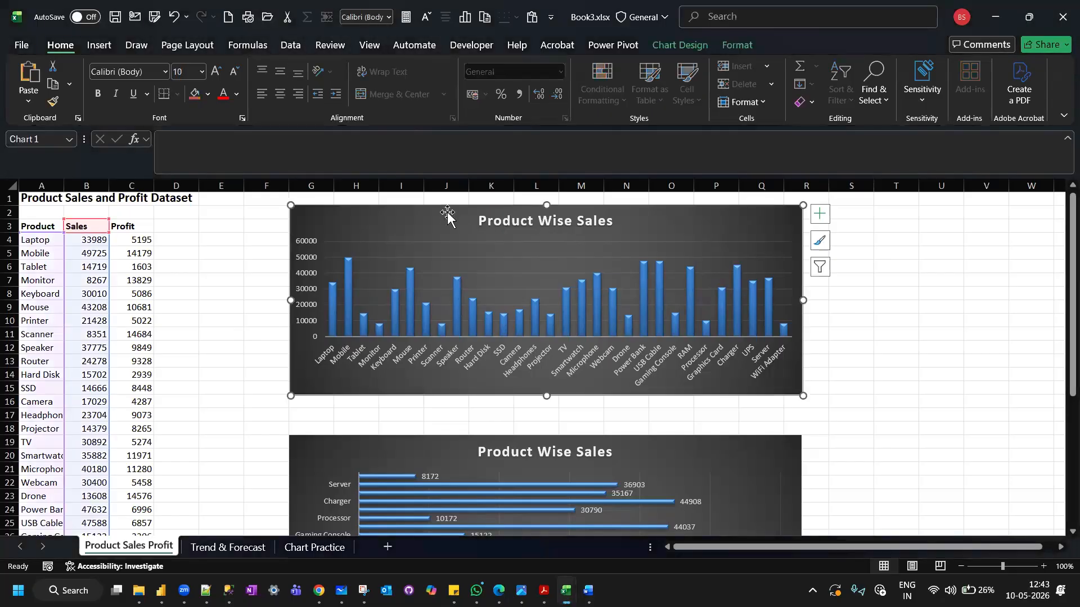
{"action": "scroll", "coordinate": [835, 414], "scroll_direction": "down", "scroll_amount": 2}
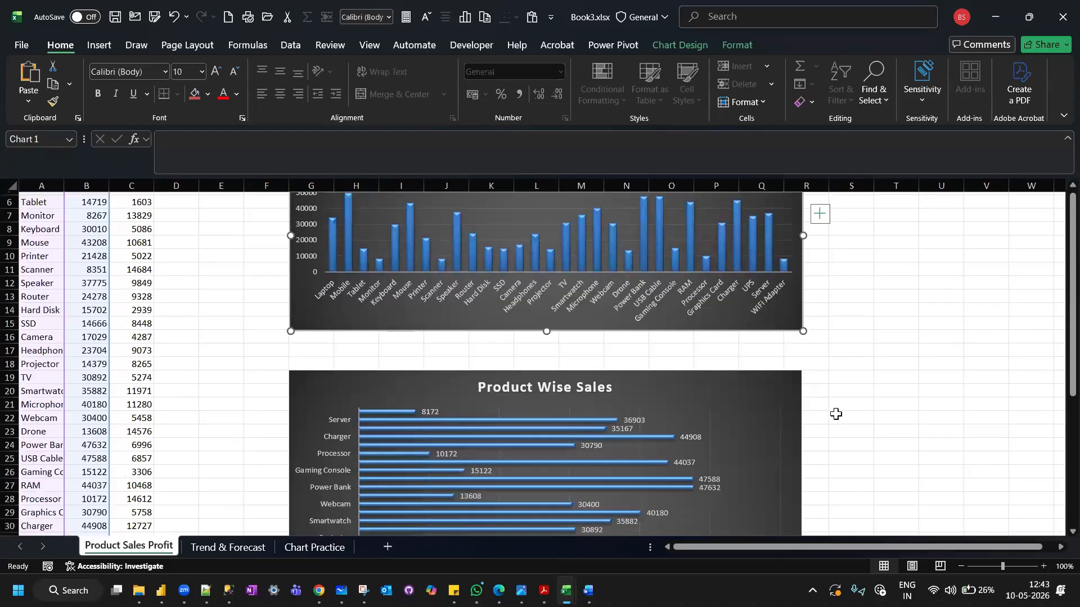
Examine the bar chart's data label formatting options, including label contents, alignment and text direction.
{"action": "left_click", "coordinate": [707, 379]}
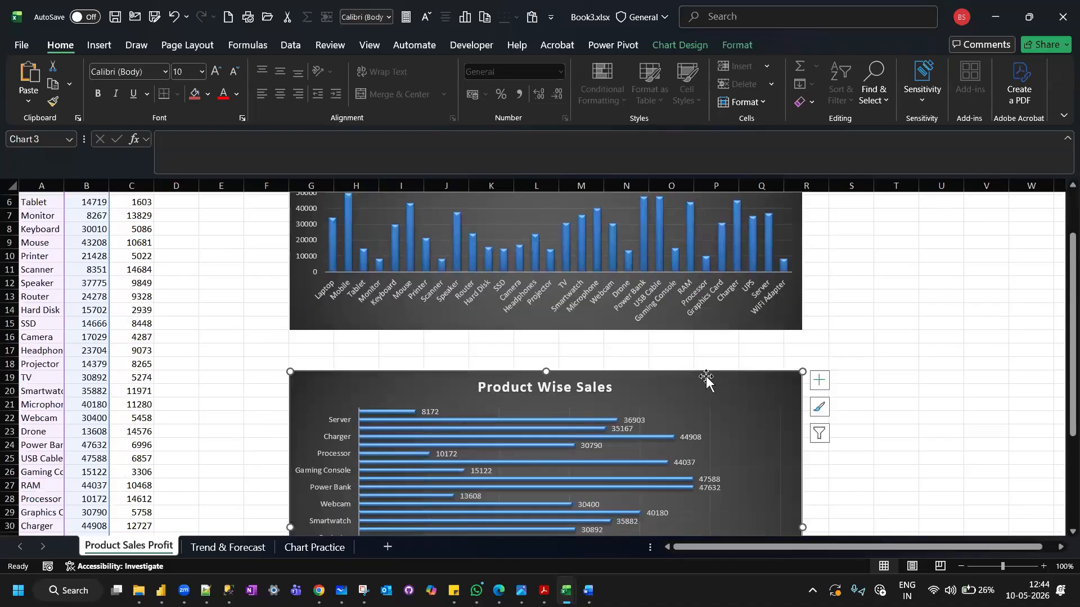
{"action": "scroll", "coordinate": [707, 376], "scroll_direction": "down", "scroll_amount": 1}
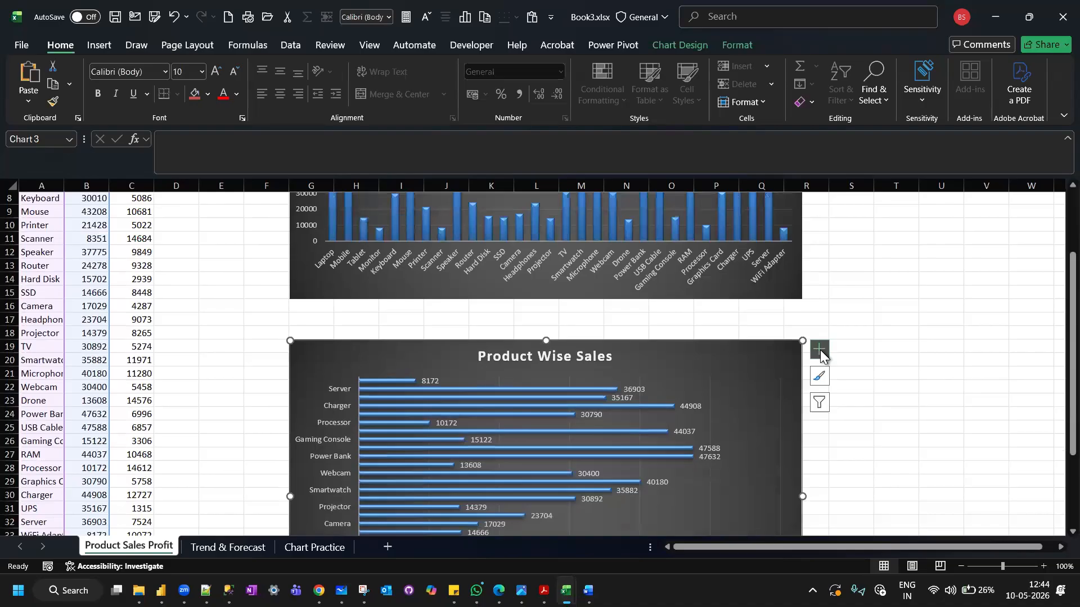
{"action": "left_click", "coordinate": [820, 349]}
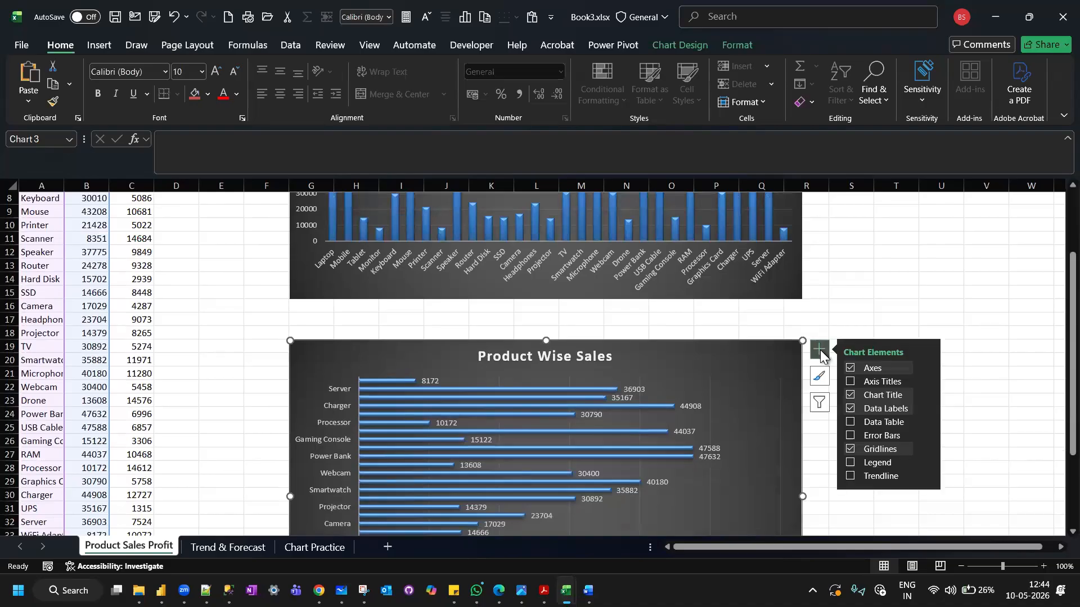
{"action": "left_click", "coordinate": [926, 408]}
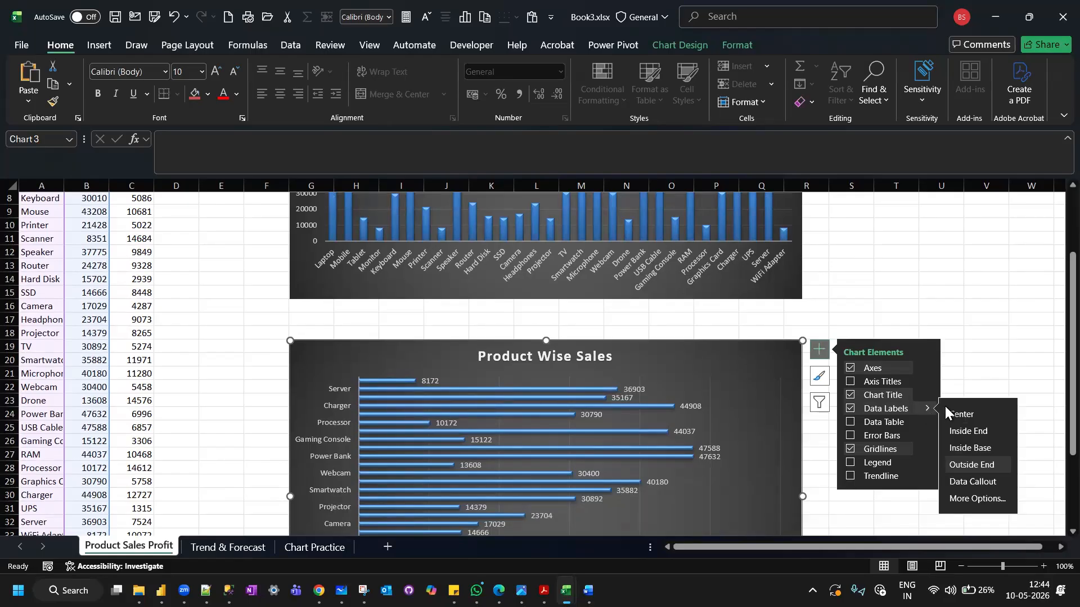
{"action": "left_click", "coordinate": [970, 500]}
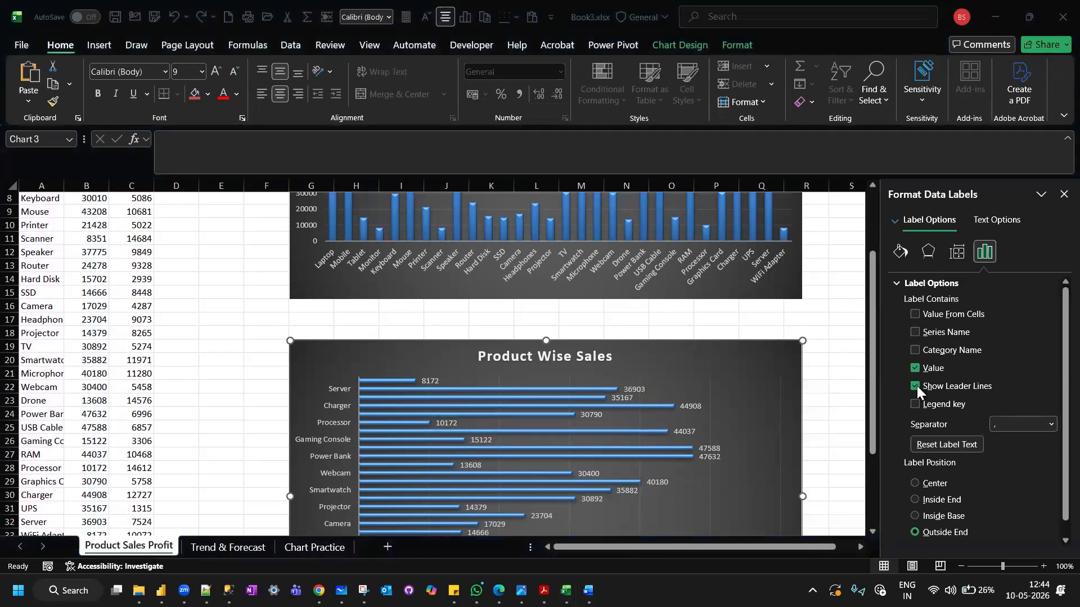
{"action": "left_click", "coordinate": [958, 255]}
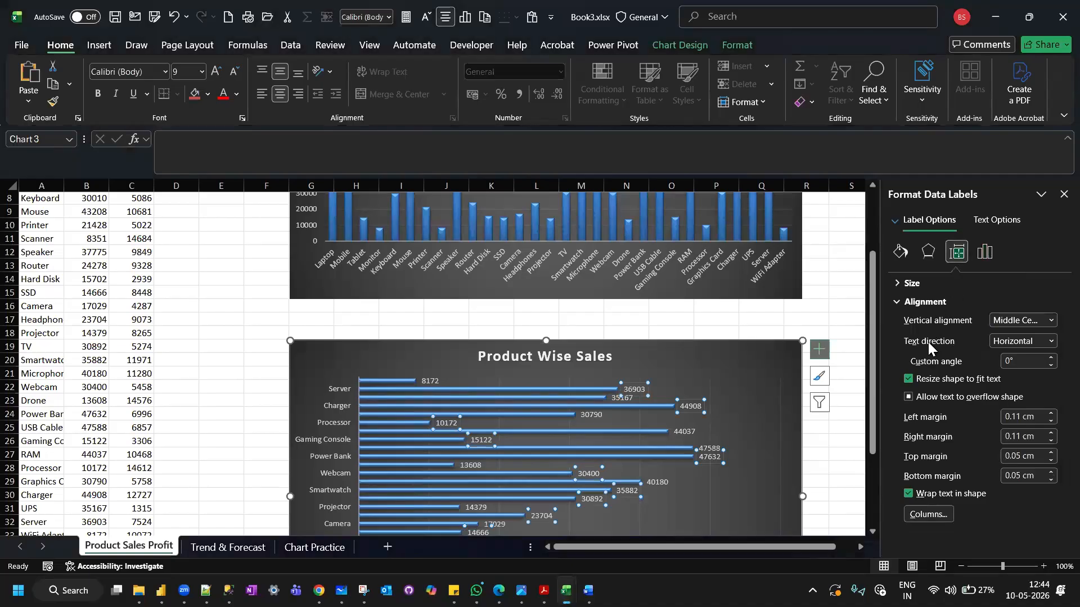
{"action": "left_click", "coordinate": [1050, 341]}
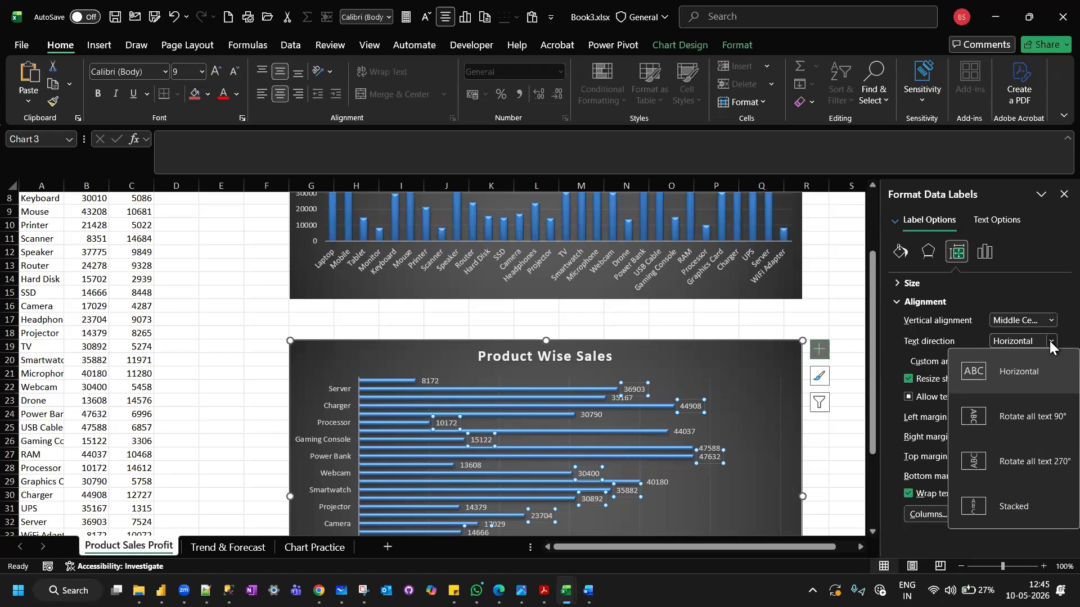
{"action": "left_click", "coordinate": [1064, 194]}
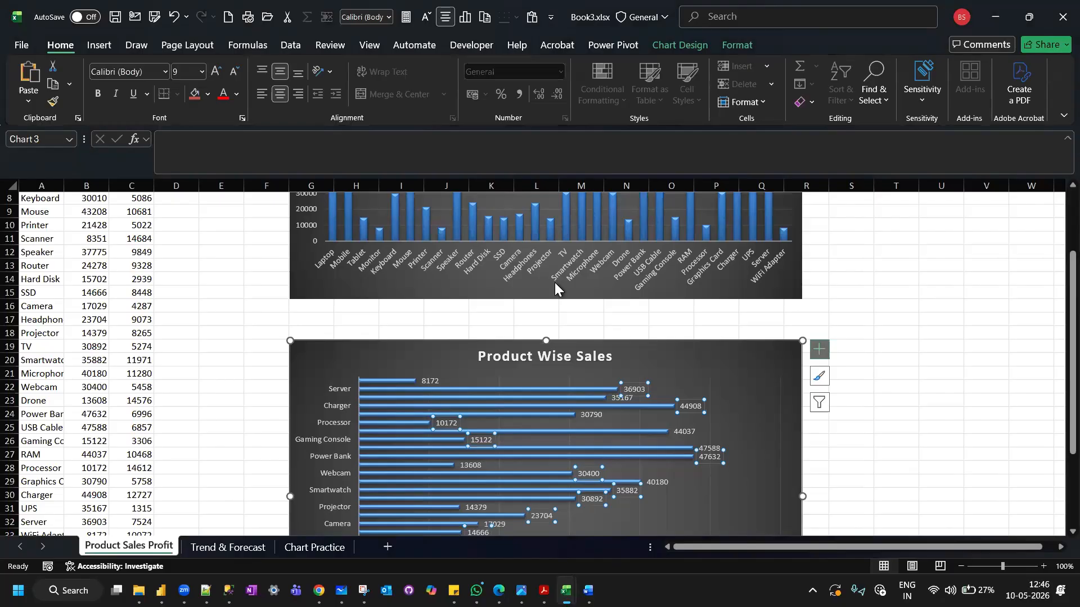
Insert the recommended Clustered Column chart for the Product, Sales and Profit data in A3:C33.
{"action": "scroll", "coordinate": [379, 286], "scroll_direction": "up", "scroll_amount": 2}
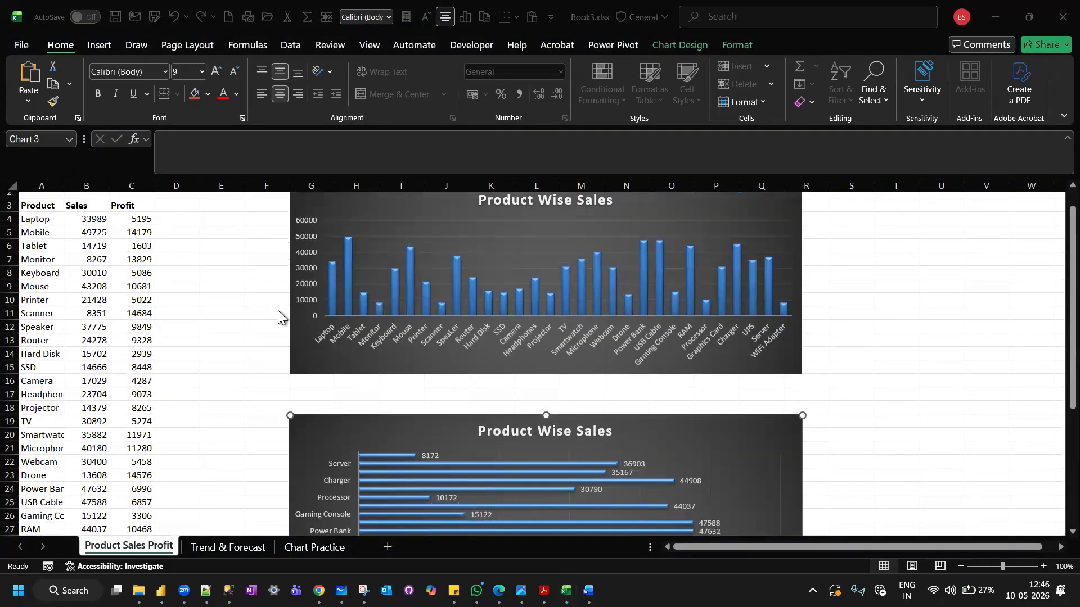
{"action": "scroll", "coordinate": [277, 311], "scroll_direction": "up", "scroll_amount": 1}
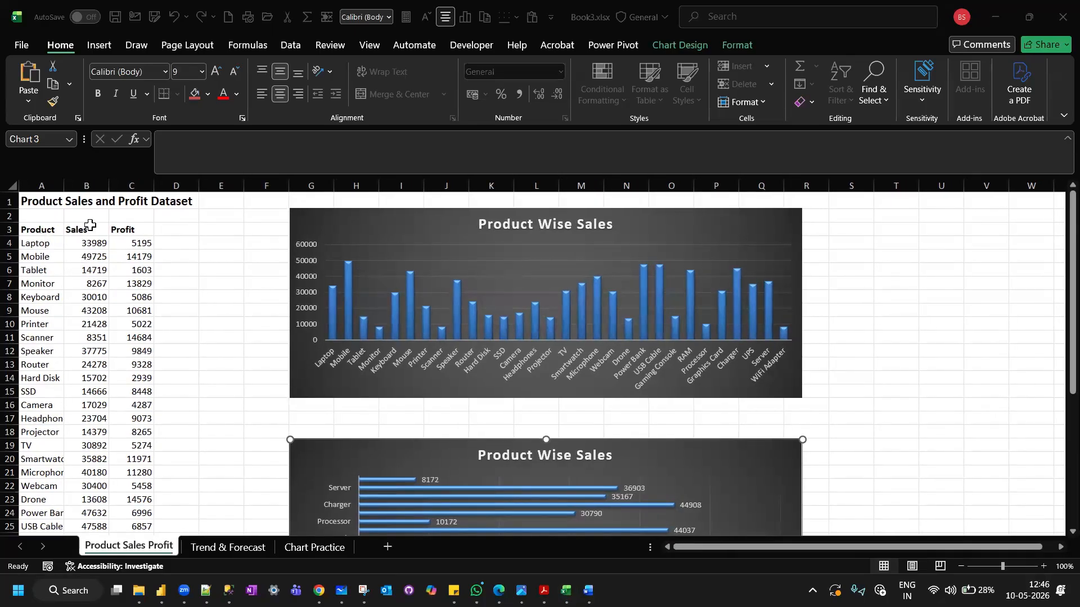
{"action": "left_click", "coordinate": [37, 227]}
{"action": "left_click_drag", "start_coordinate": [80, 231], "coordinate": [132, 509]}
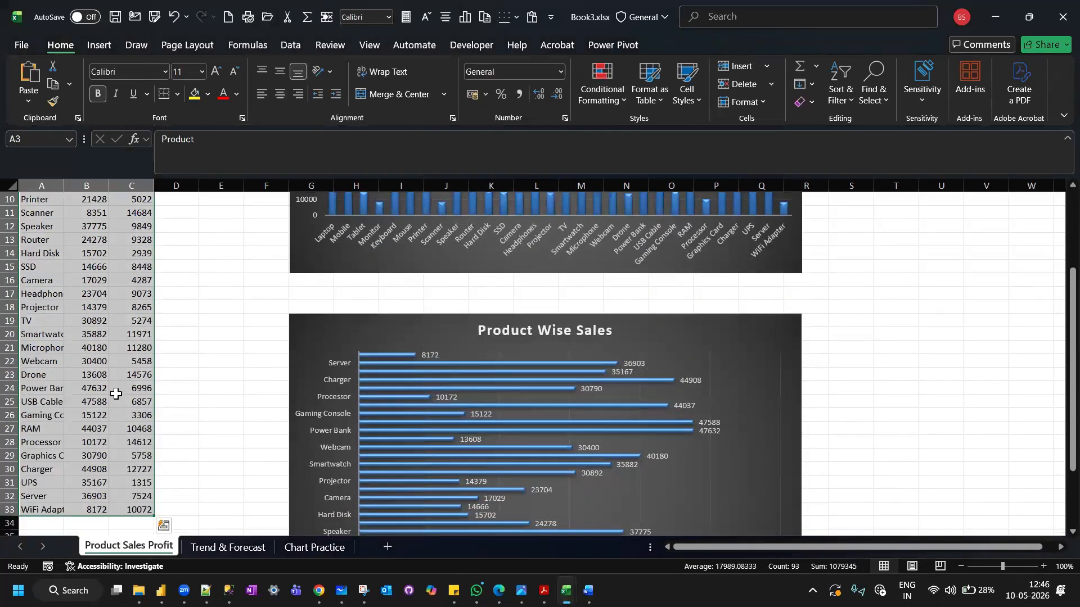
{"action": "scroll", "coordinate": [116, 394], "scroll_direction": "up", "scroll_amount": 3}
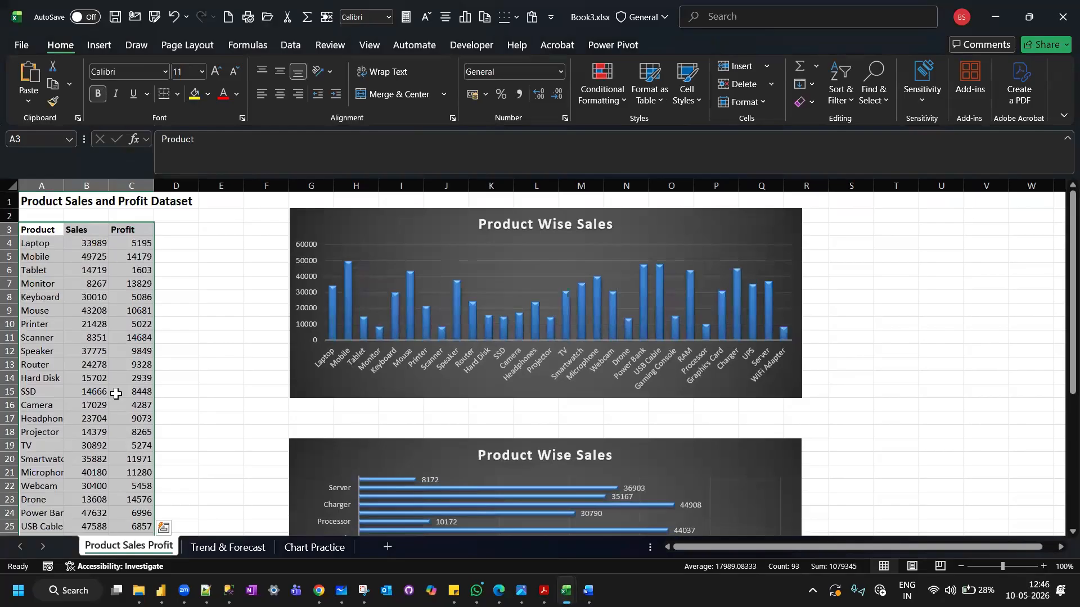
{"action": "left_click", "coordinate": [101, 46]}
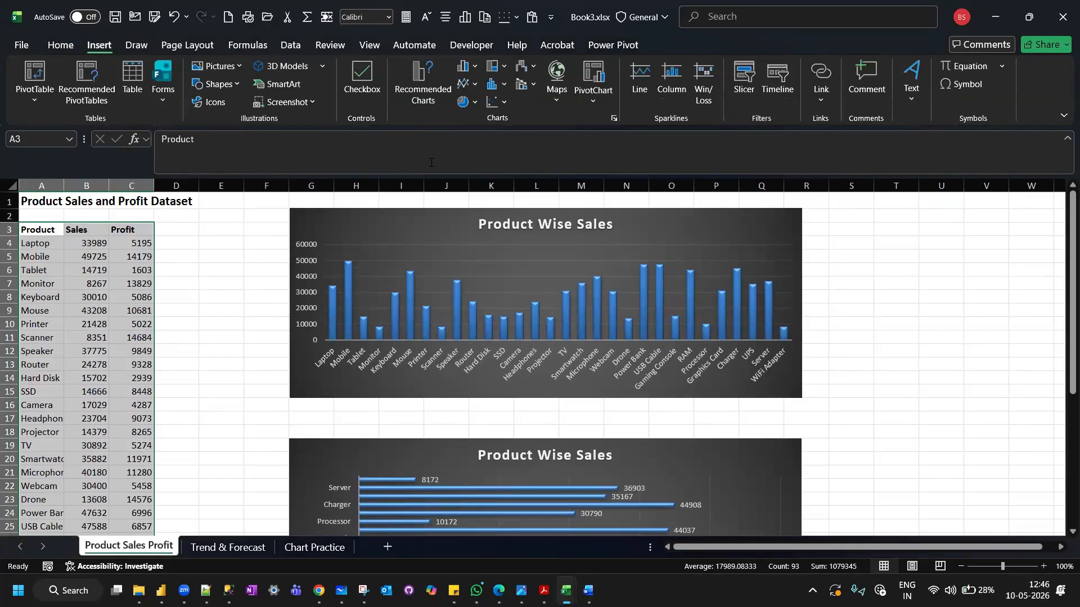
{"action": "left_click", "coordinate": [423, 74]}
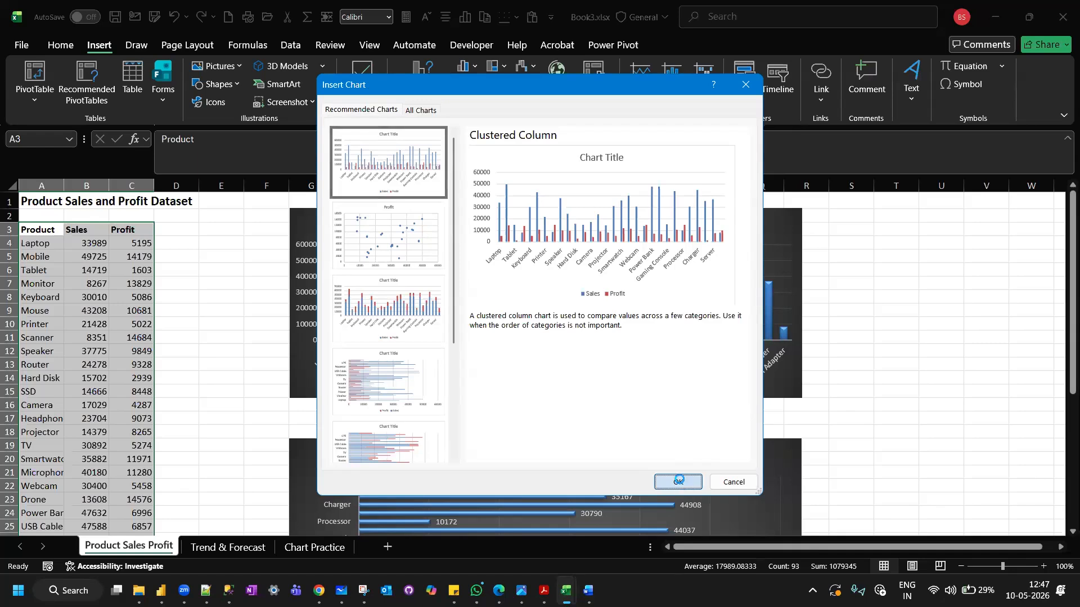
{"action": "left_click", "coordinate": [680, 481]}
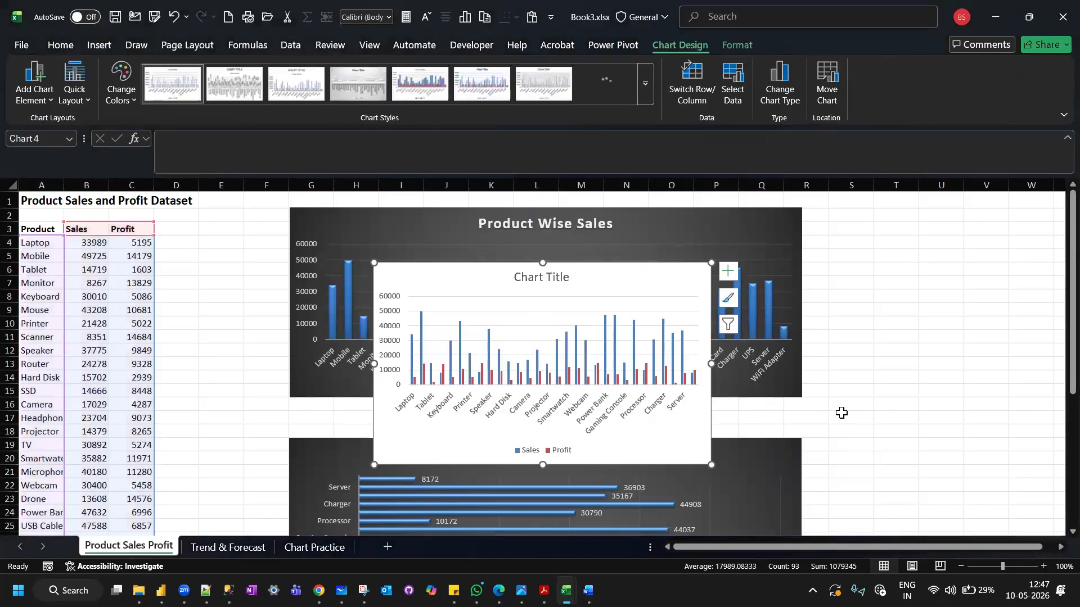
Move the new Sales and Profit chart below the bar chart, starting at column G, row 44, and widen it to column R.
{"action": "scroll", "coordinate": [872, 386], "scroll_direction": "down", "scroll_amount": 2}
{"action": "left_click_drag", "start_coordinate": [605, 210], "coordinate": [967, 414]}
{"action": "scroll", "coordinate": [665, 316], "scroll_direction": "down", "scroll_amount": 4}
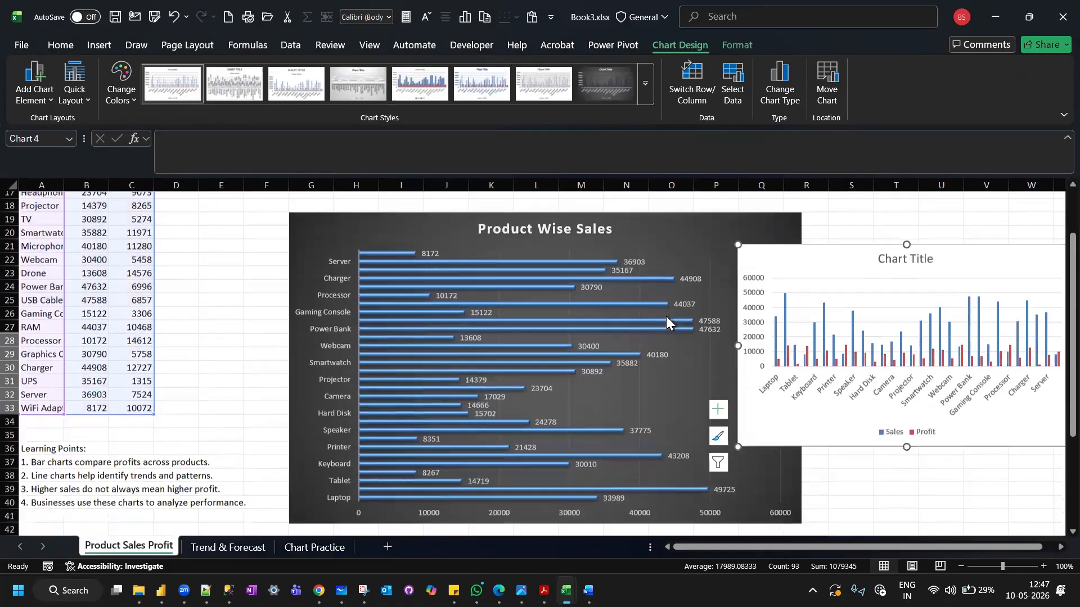
{"action": "left_click_drag", "start_coordinate": [768, 242], "coordinate": [395, 426]}
{"action": "scroll", "coordinate": [396, 426], "scroll_direction": "down", "scroll_amount": 6}
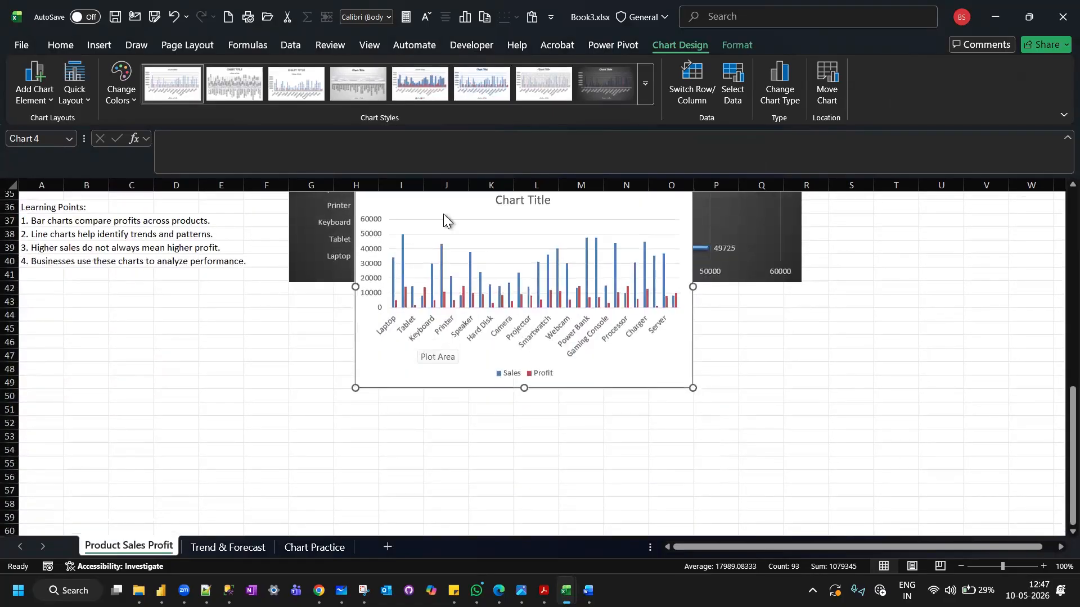
{"action": "left_click_drag", "start_coordinate": [442, 203], "coordinate": [377, 325]}
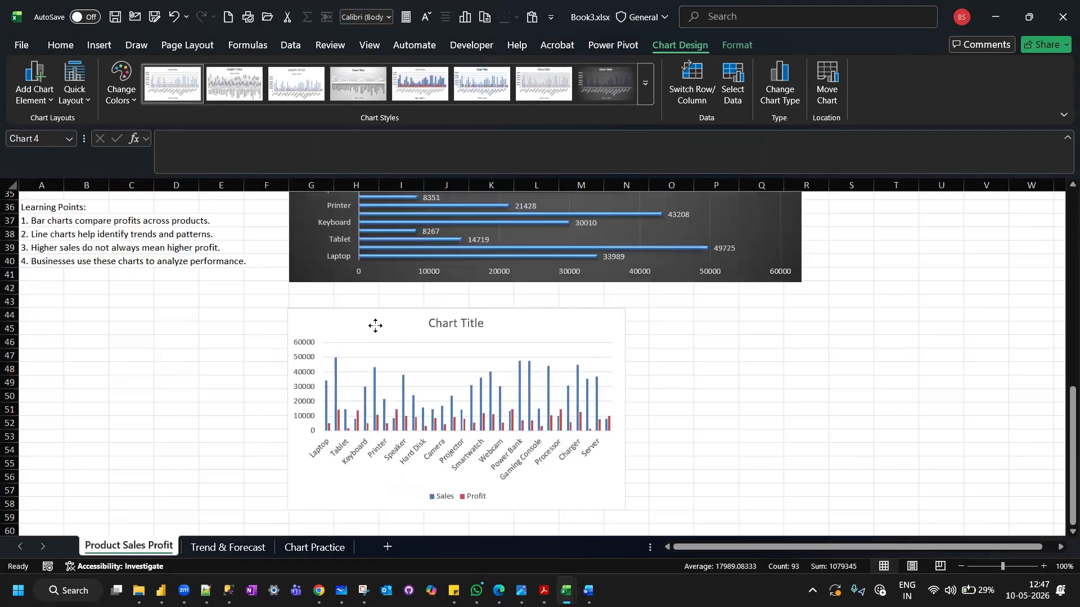
{"action": "left_click_drag", "start_coordinate": [626, 410], "coordinate": [806, 407]}
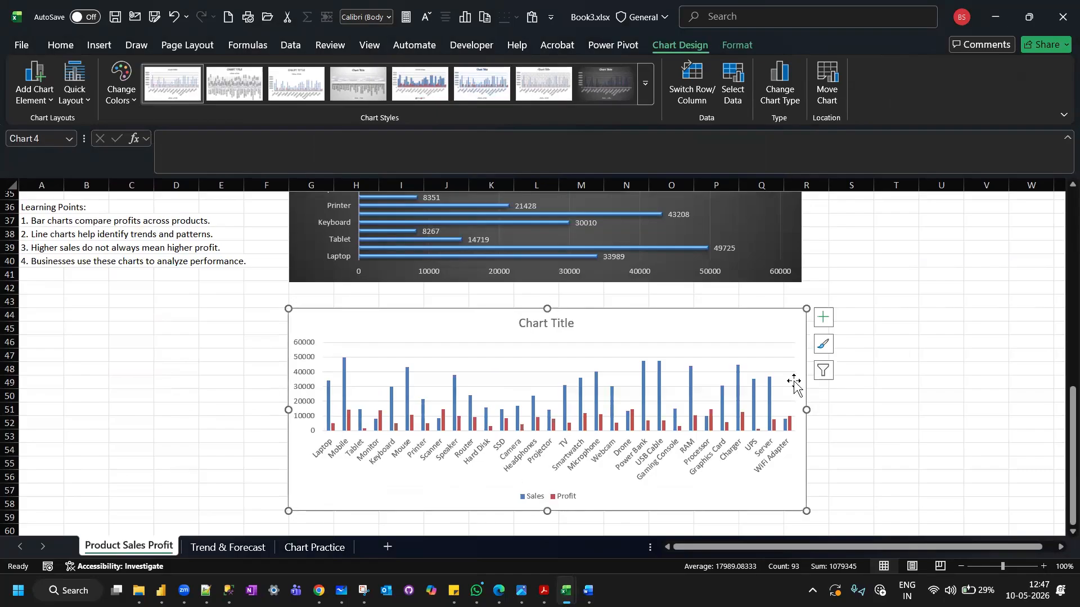
Add data labels to the Sales and Profit chart and change its type to Clustered Bar.
{"action": "scroll", "coordinate": [892, 413], "scroll_direction": "down", "scroll_amount": 1}
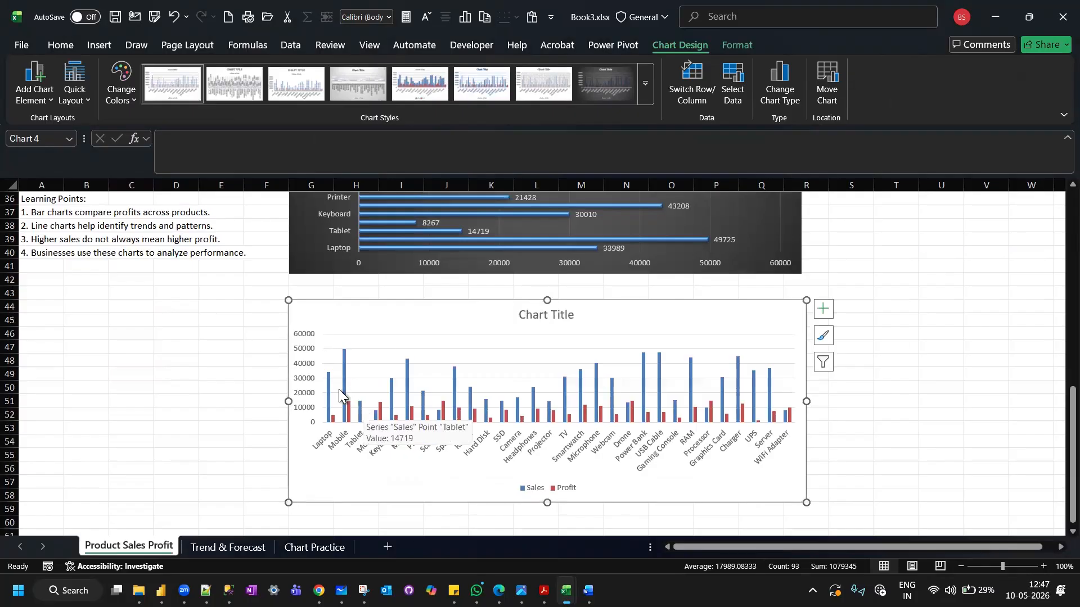
{"action": "left_click", "coordinate": [818, 310]}
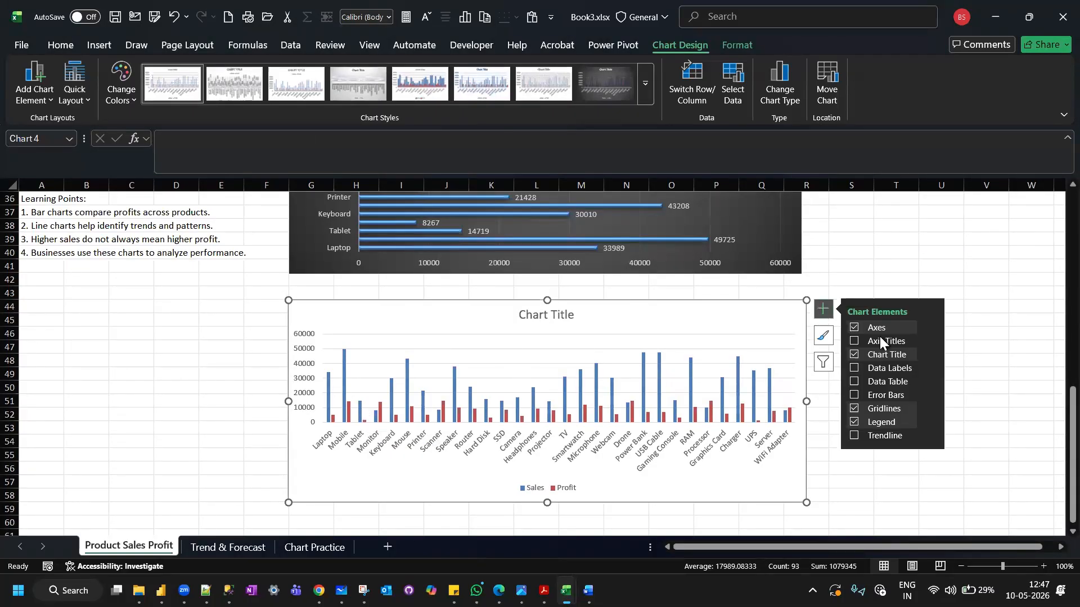
{"action": "left_click", "coordinate": [853, 366]}
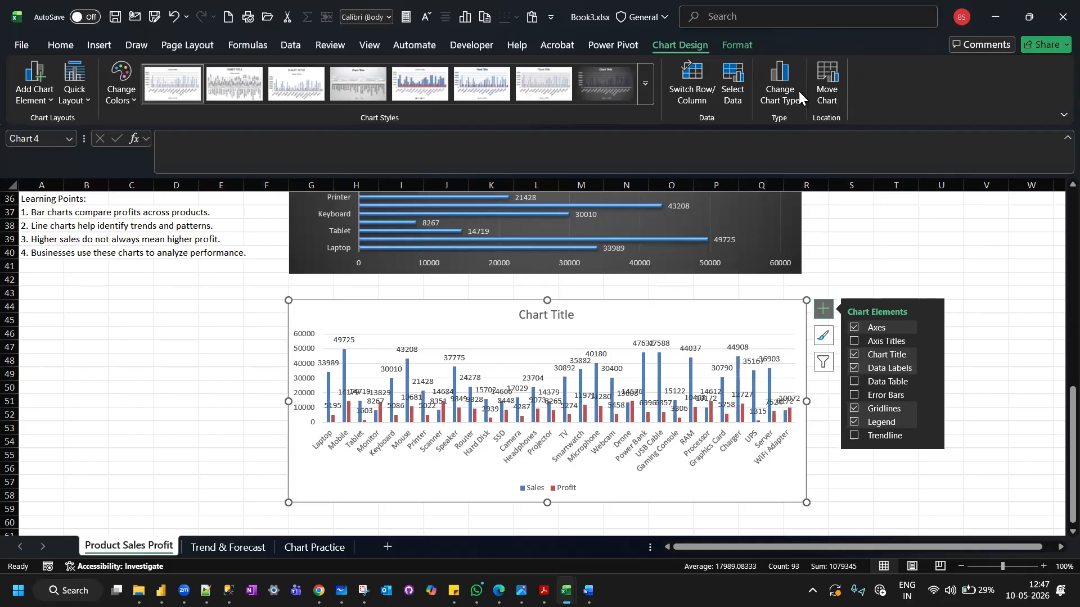
{"action": "left_click", "coordinate": [781, 90]}
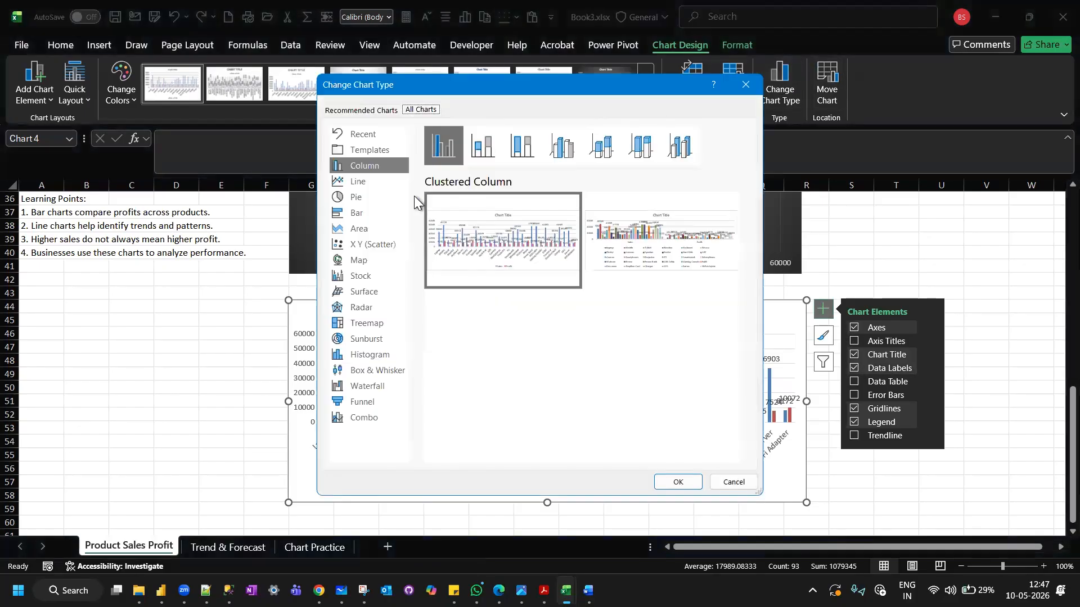
{"action": "left_click", "coordinate": [372, 211]}
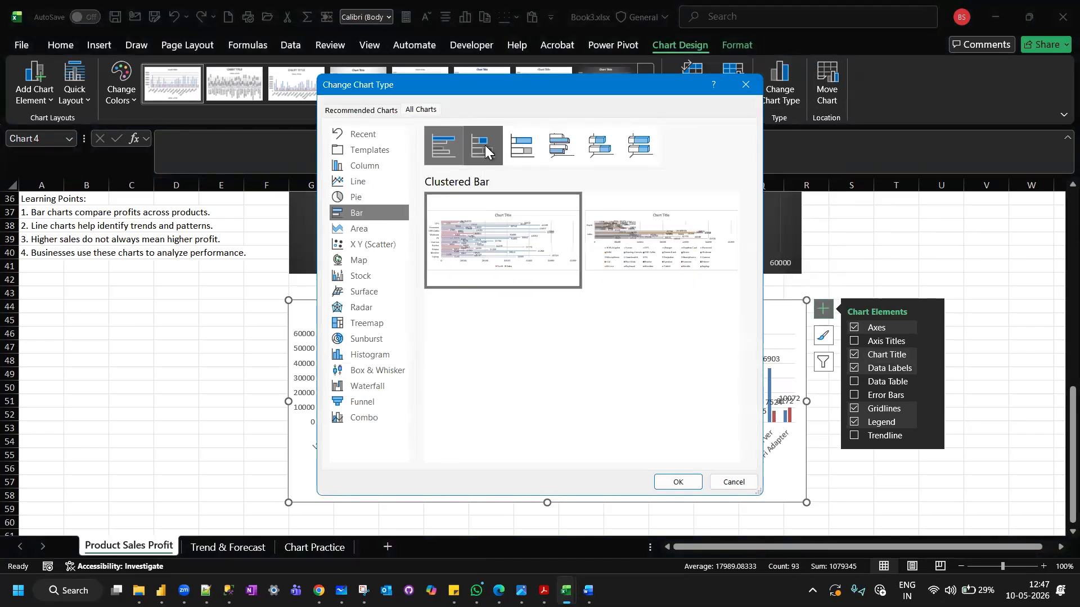
{"action": "left_click", "coordinate": [678, 482]}
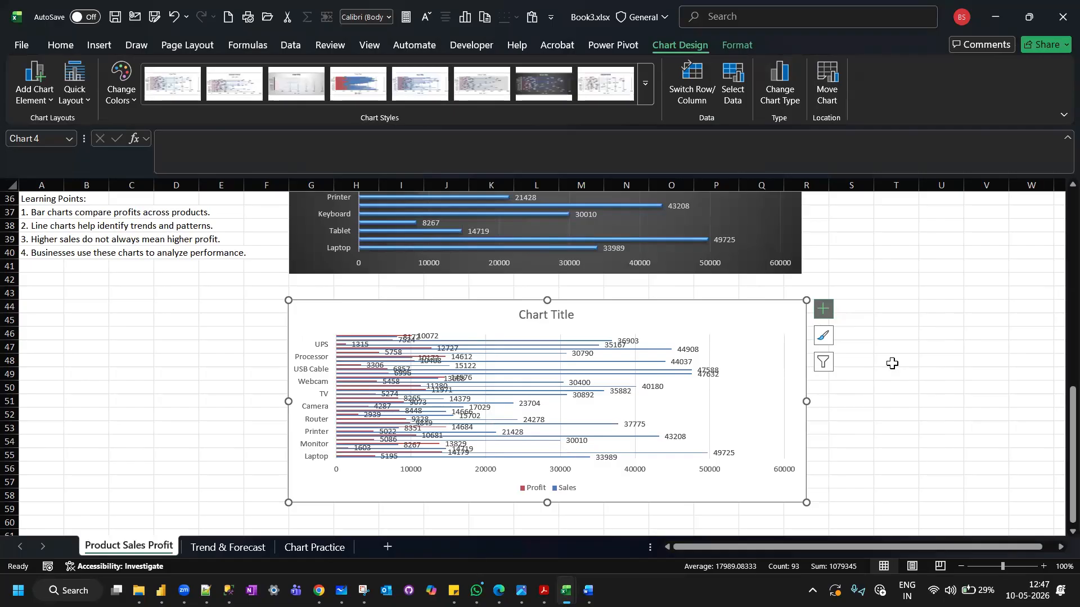
Extend the lower edge of the Sales and Profit bar chart down past row 67.
{"action": "scroll", "coordinate": [892, 363], "scroll_direction": "down", "scroll_amount": 2}
{"action": "left_click_drag", "start_coordinate": [547, 419], "coordinate": [538, 542]}
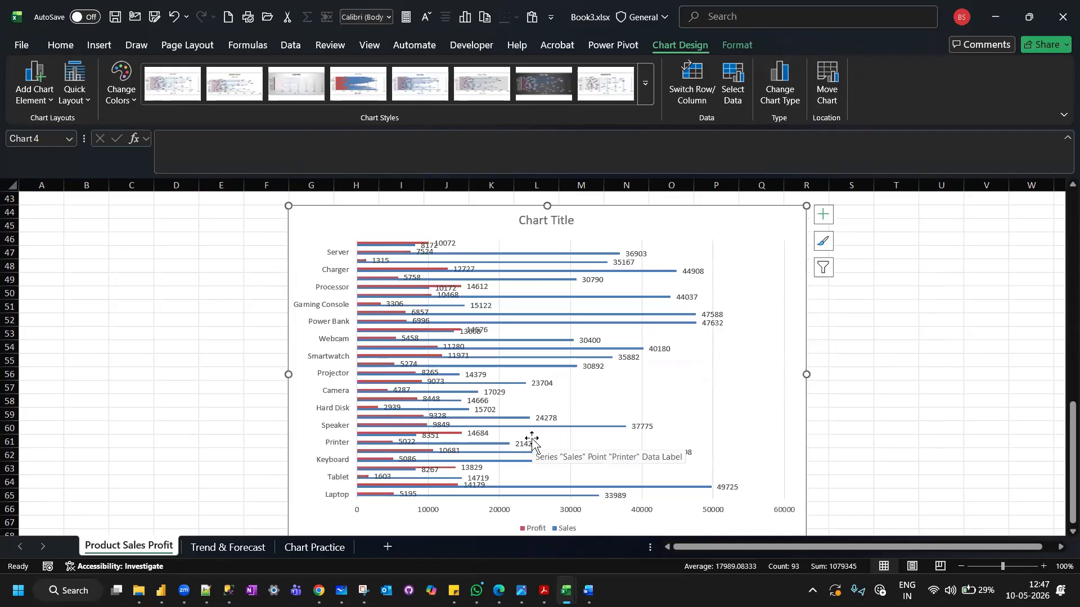
{"action": "scroll", "coordinate": [532, 441], "scroll_direction": "up", "scroll_amount": 3}
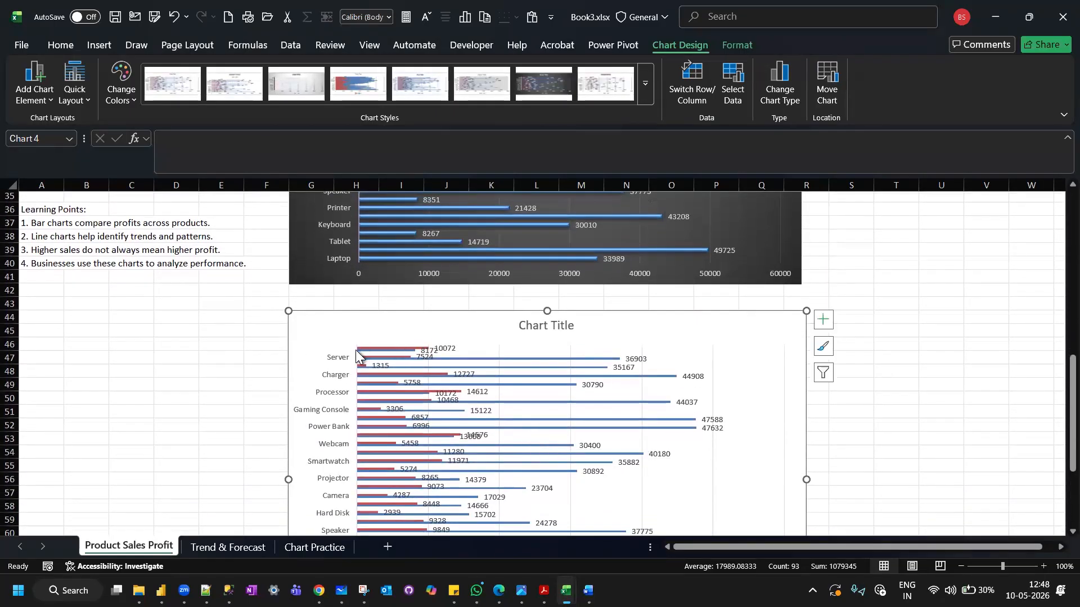
Apply the dark grey chart style to the Sales and Profit bar chart.
{"action": "mouse_move", "coordinate": [364, 348]}
{"action": "left_click", "coordinate": [72, 89]}
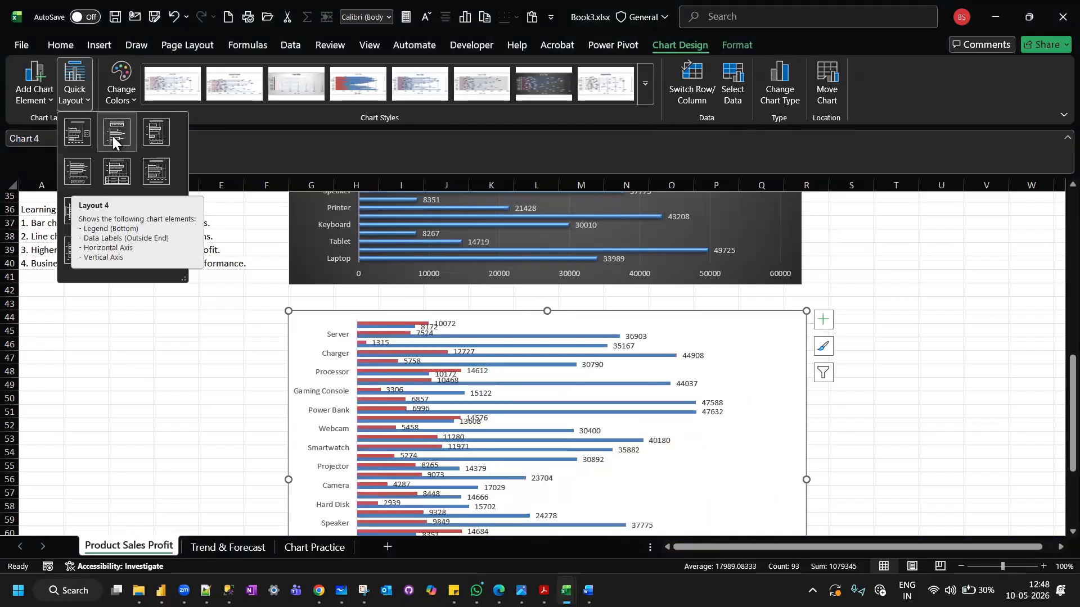
{"action": "left_click", "coordinate": [347, 86]}
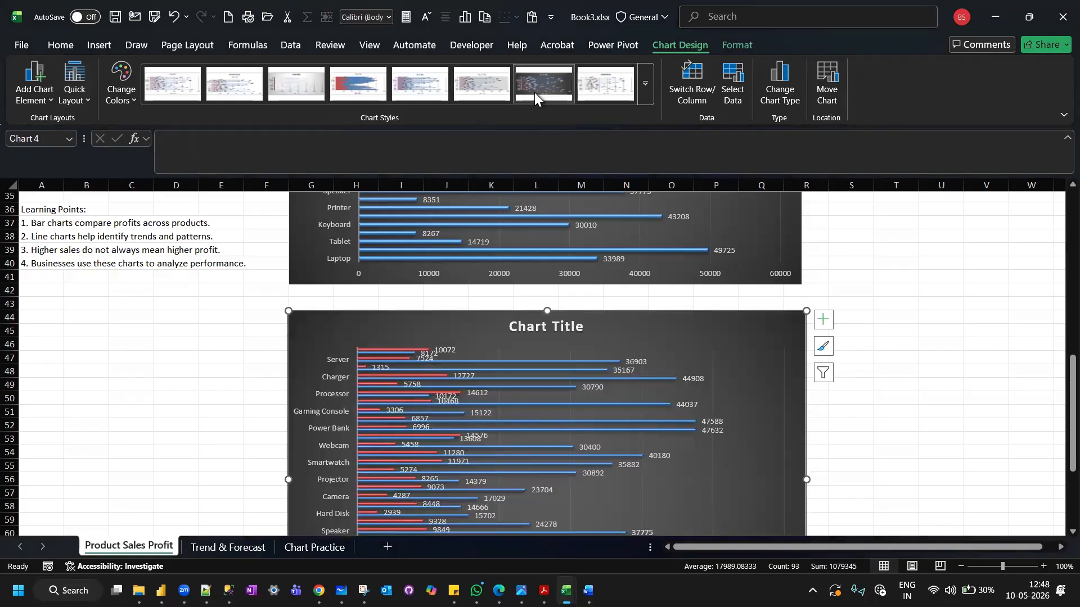
{"action": "left_click", "coordinate": [534, 93]}
{"action": "scroll", "coordinate": [908, 414], "scroll_direction": "down", "scroll_amount": 1}
{"action": "scroll", "coordinate": [908, 414], "scroll_direction": "up", "scroll_amount": 9}
{"action": "scroll", "coordinate": [908, 414], "scroll_direction": "down", "scroll_amount": 9}
{"action": "scroll", "coordinate": [908, 414], "scroll_direction": "down", "scroll_amount": 3}
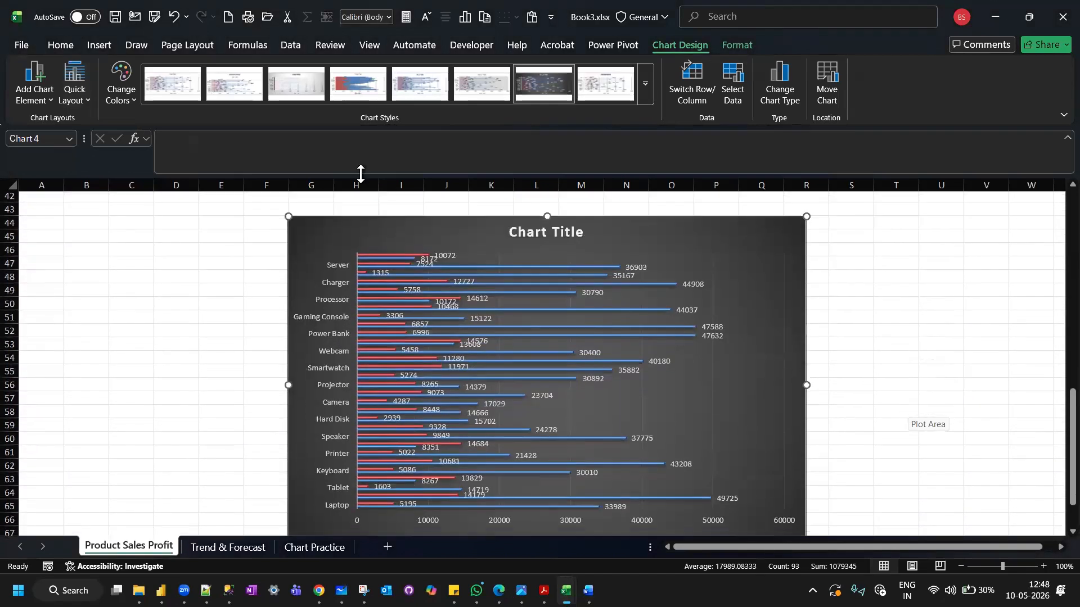
Preview the recommended chart types for the Sales and Profit bar chart, including Clustered Column, 100% Stacked Column and Stacked Bar, without changing it.
{"action": "left_click", "coordinate": [97, 46]}
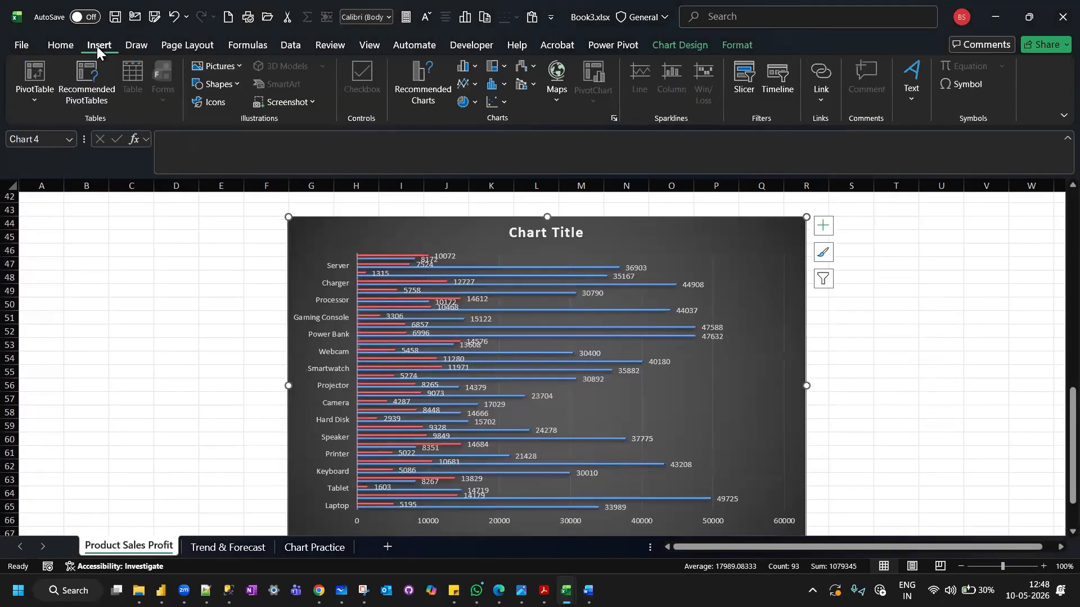
{"action": "left_click", "coordinate": [415, 69]}
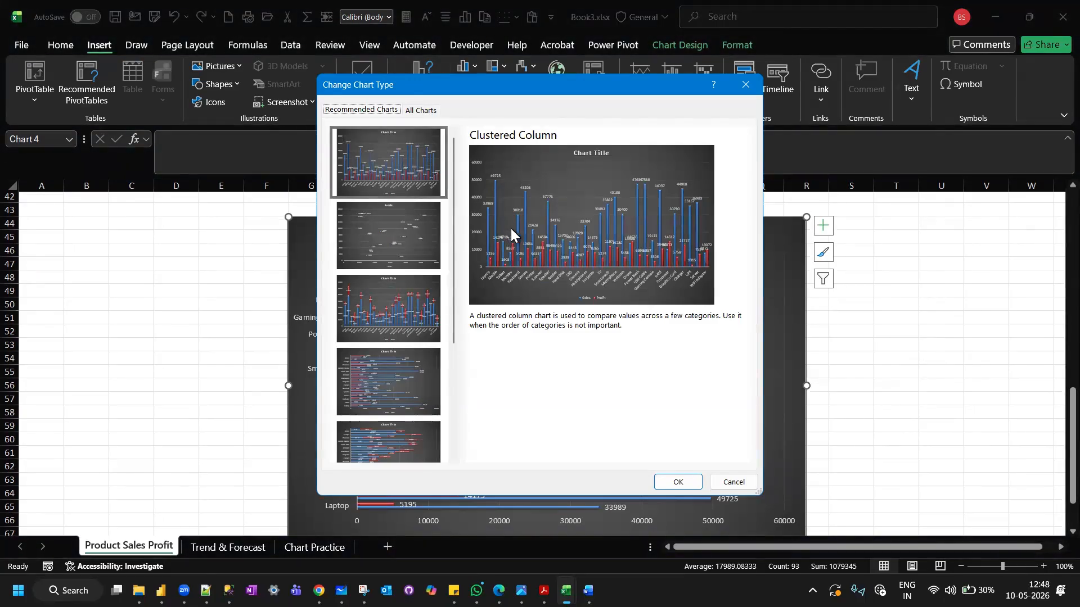
{"action": "left_click", "coordinate": [377, 370]}
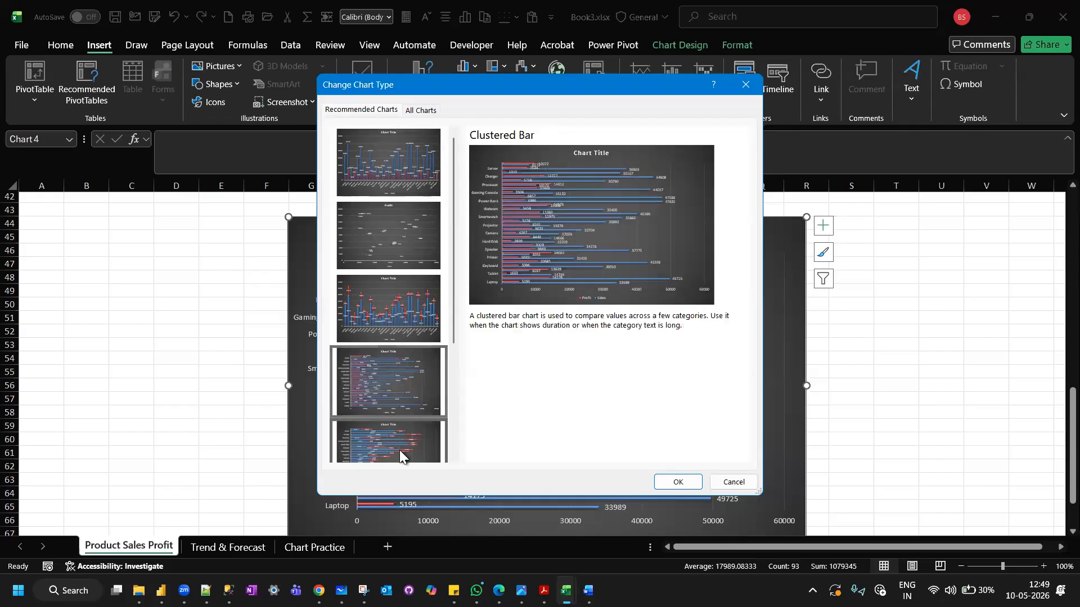
{"action": "scroll", "coordinate": [399, 449], "scroll_direction": "down", "scroll_amount": 3}
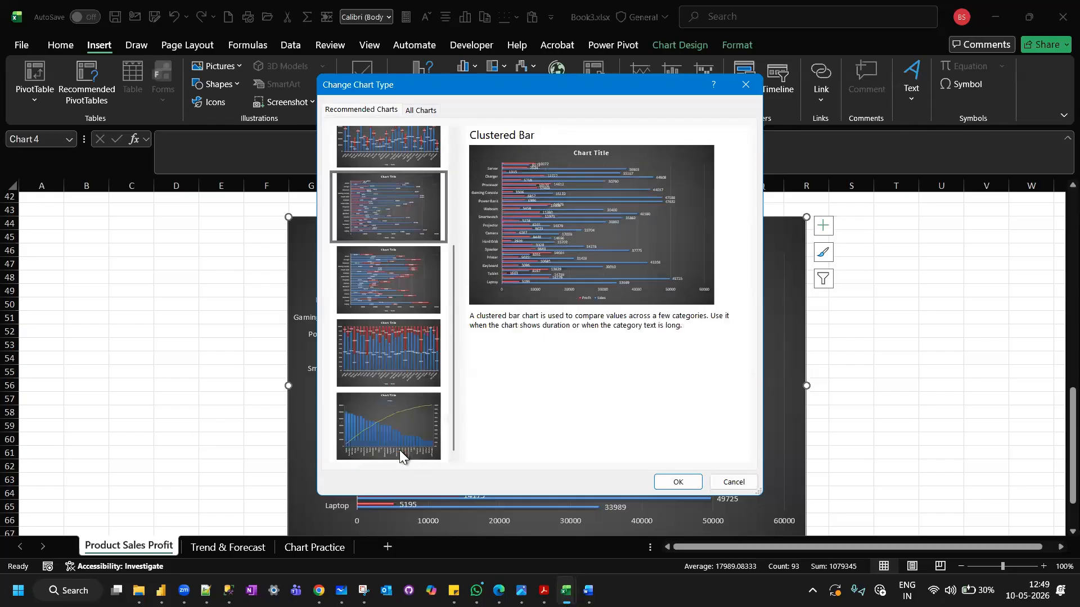
{"action": "left_click", "coordinate": [396, 363]}
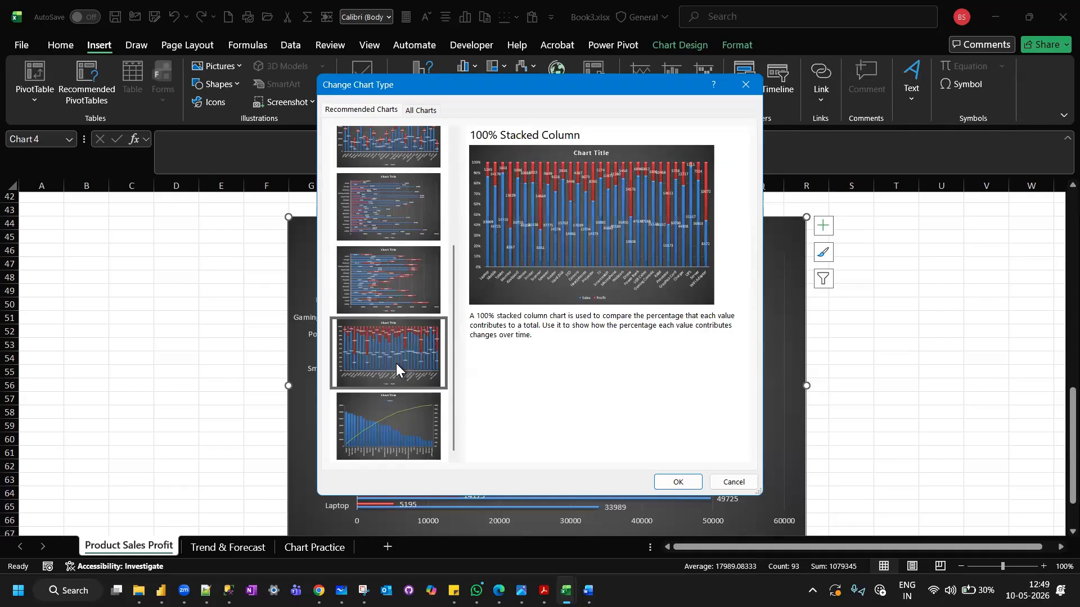
{"action": "left_click", "coordinate": [401, 425]}
{"action": "left_click", "coordinate": [382, 278]}
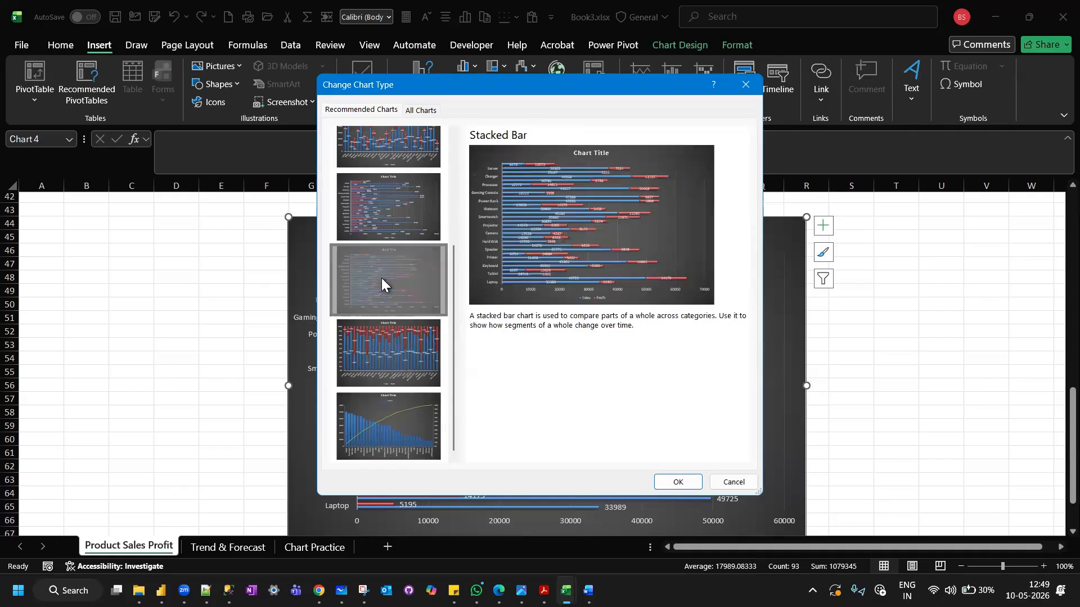
{"action": "scroll", "coordinate": [381, 278], "scroll_direction": "up", "scroll_amount": 3}
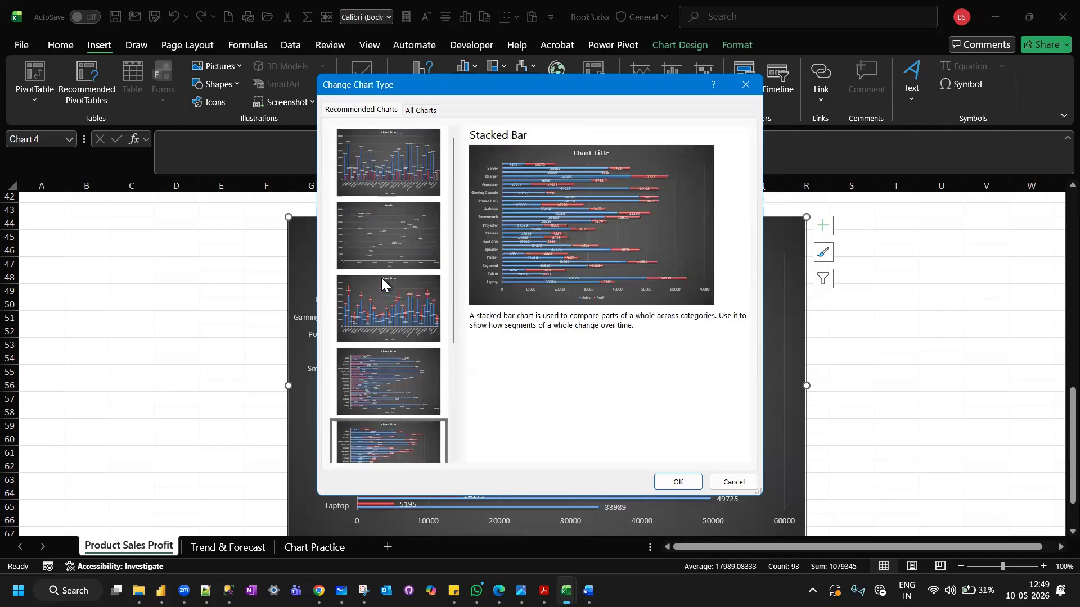
{"action": "left_click", "coordinate": [375, 165]}
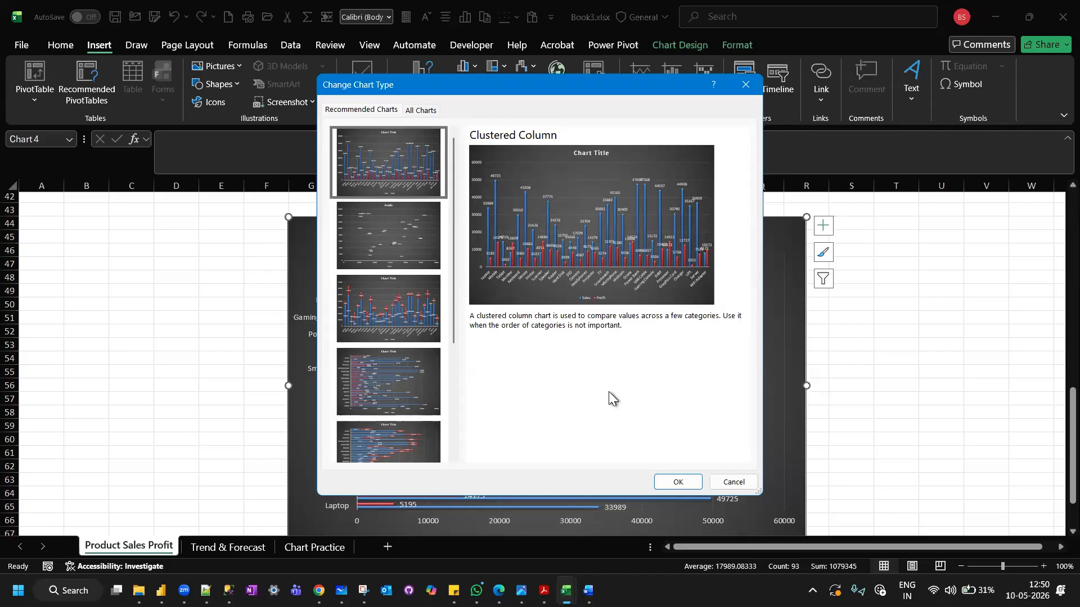
{"action": "left_click", "coordinate": [730, 484]}
{"action": "left_click", "coordinate": [893, 364]}
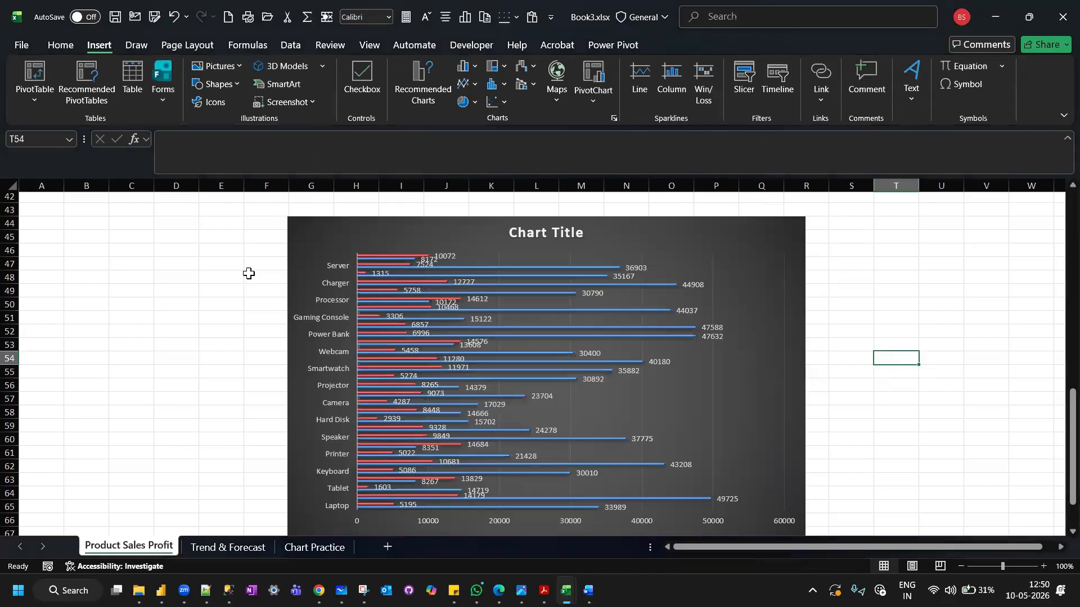
Insert a Stacked Column chart from the product Sales and Profit data in A3:C33.
{"action": "scroll", "coordinate": [249, 276], "scroll_direction": "up", "scroll_amount": 13}
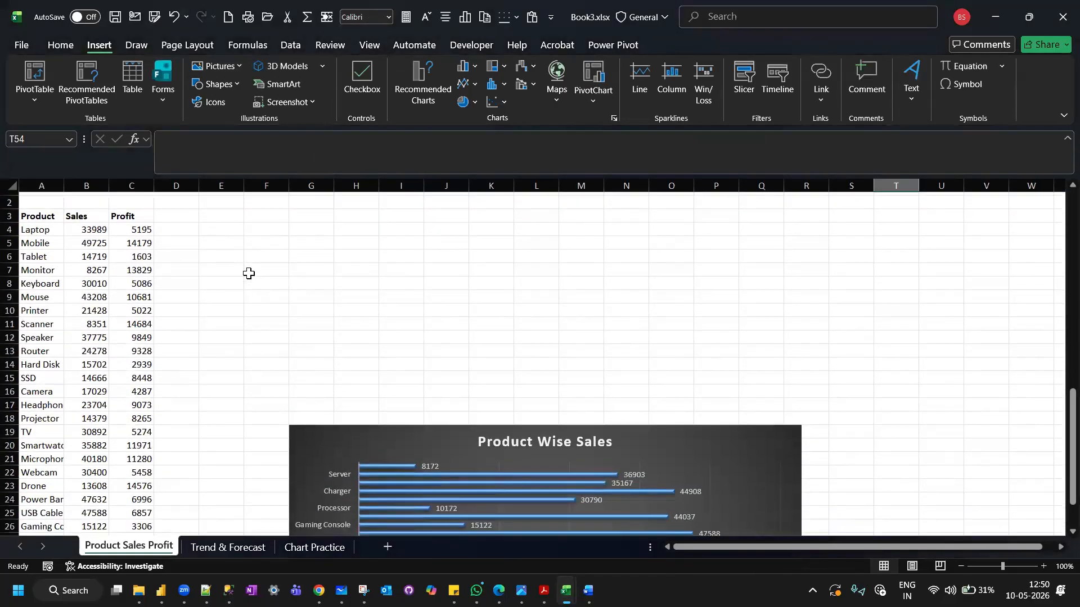
{"action": "scroll", "coordinate": [249, 274], "scroll_direction": "down", "scroll_amount": 1}
{"action": "left_click_drag", "start_coordinate": [34, 203], "coordinate": [147, 459]}
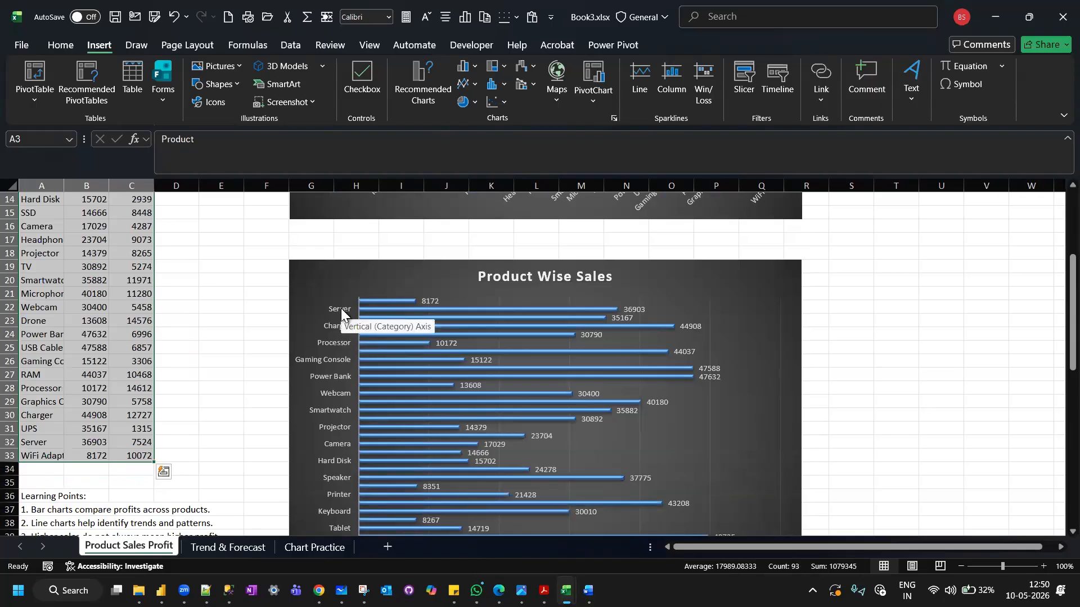
{"action": "scroll", "coordinate": [396, 409], "scroll_direction": "down", "scroll_amount": 8}
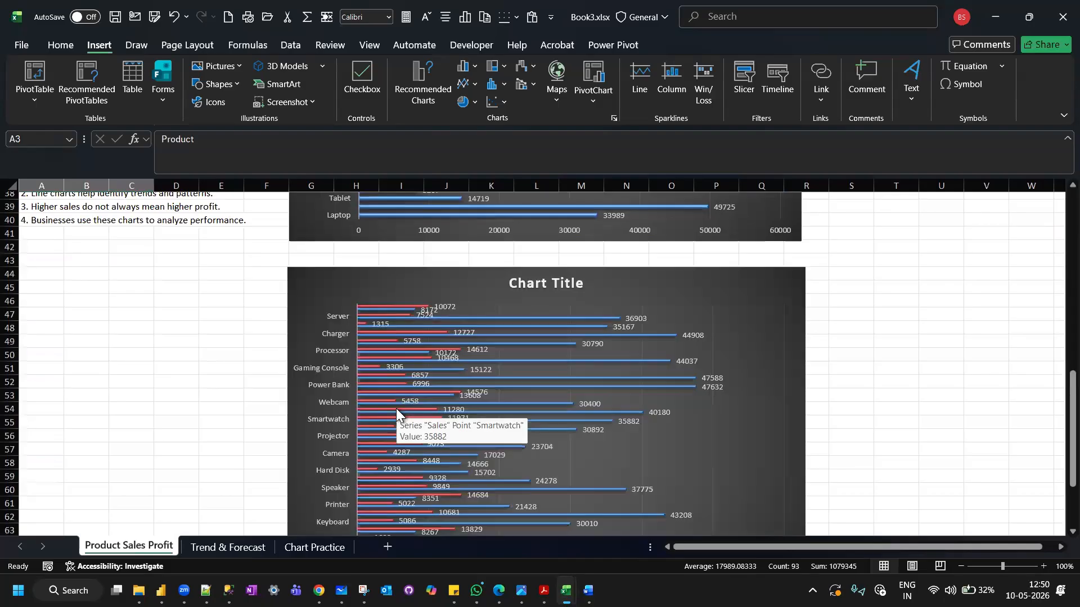
{"action": "scroll", "coordinate": [396, 409], "scroll_direction": "down", "scroll_amount": 1}
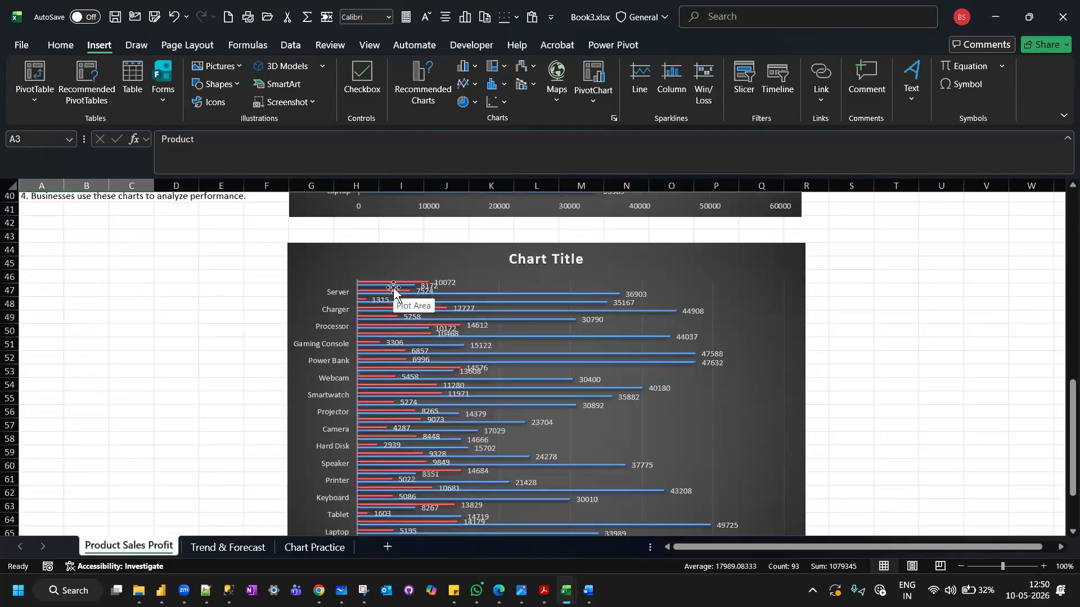
{"action": "scroll", "coordinate": [252, 305], "scroll_direction": "up", "scroll_amount": 3}
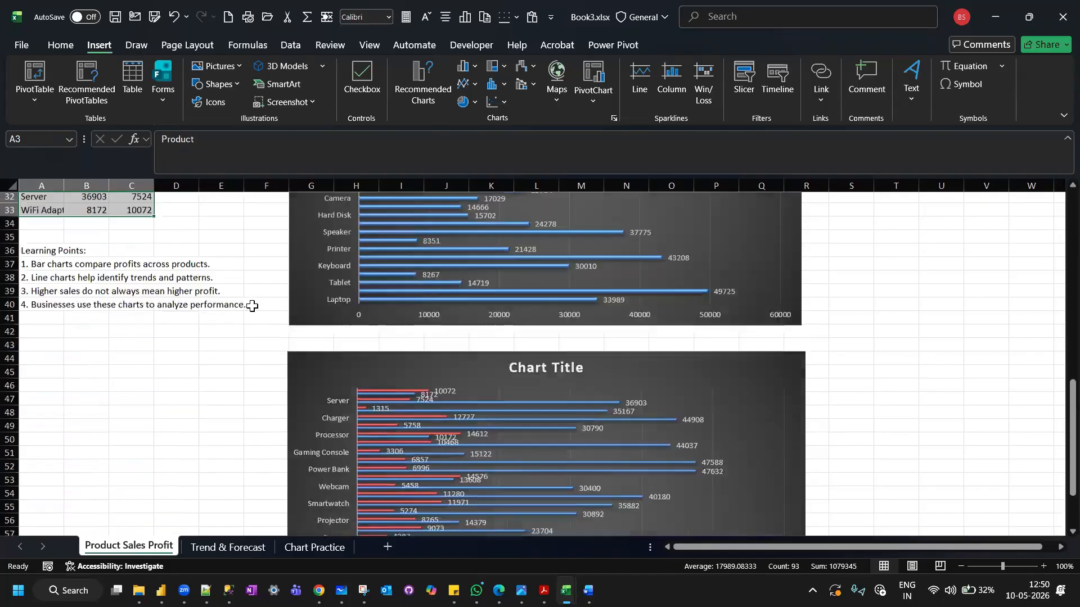
{"action": "scroll", "coordinate": [252, 306], "scroll_direction": "up", "scroll_amount": 10}
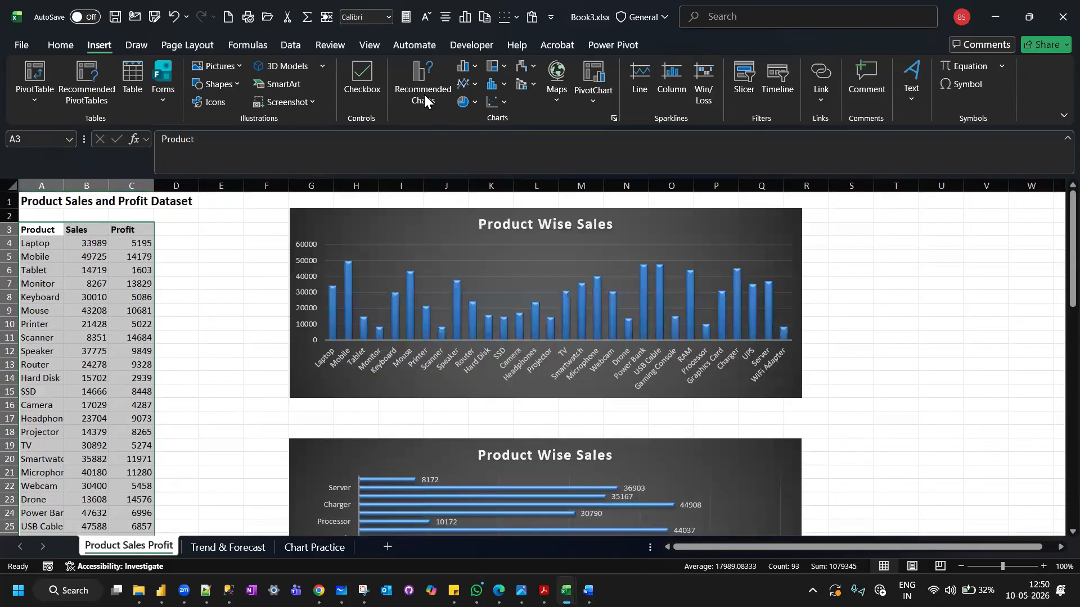
{"action": "left_click", "coordinate": [424, 97]}
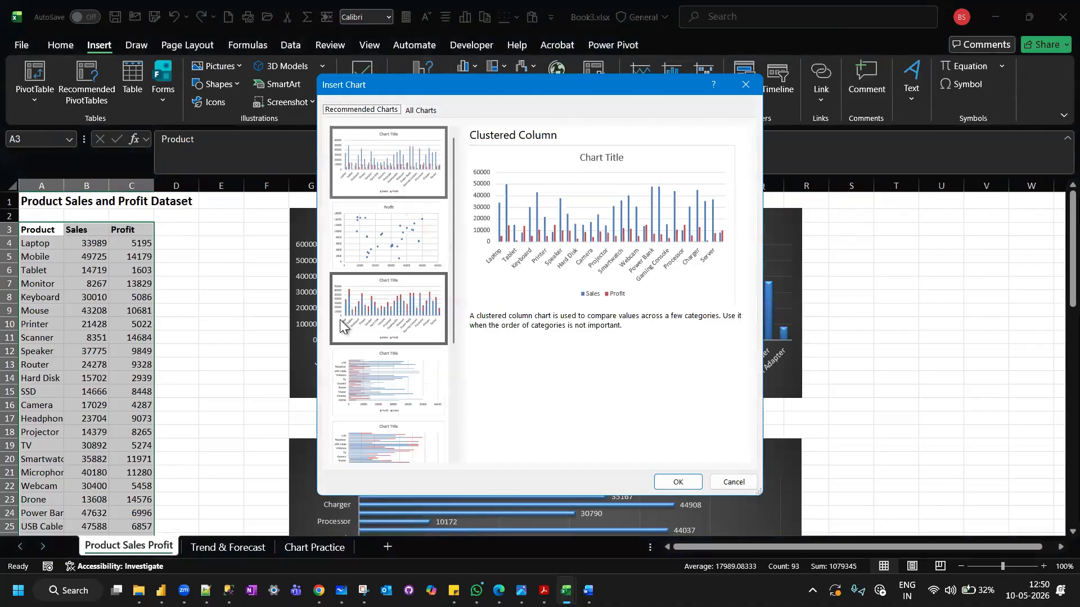
{"action": "scroll", "coordinate": [340, 320], "scroll_direction": "down", "scroll_amount": 3}
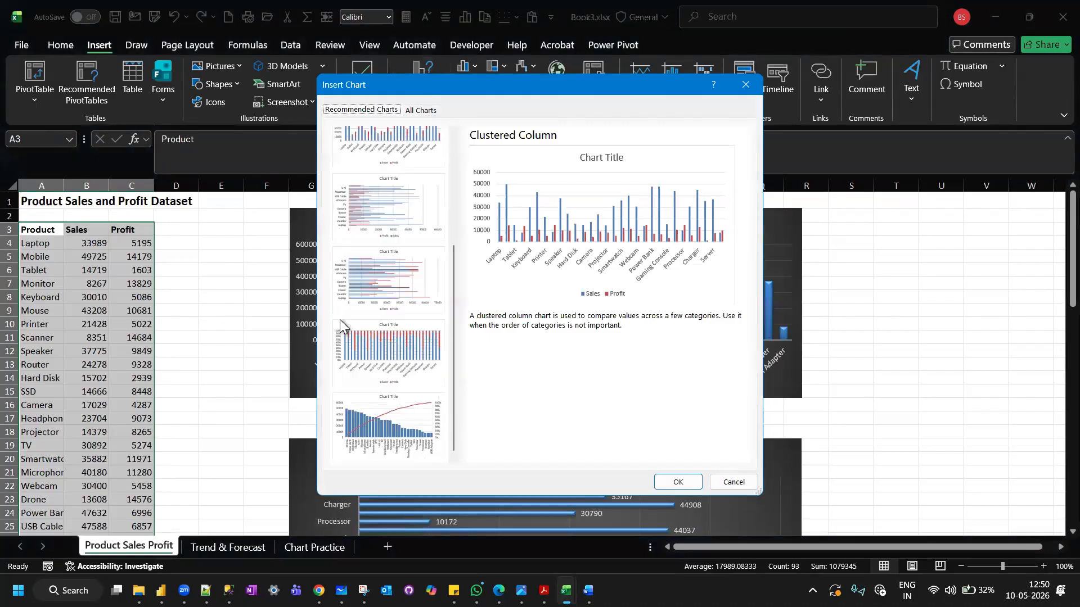
{"action": "left_click", "coordinate": [381, 289]}
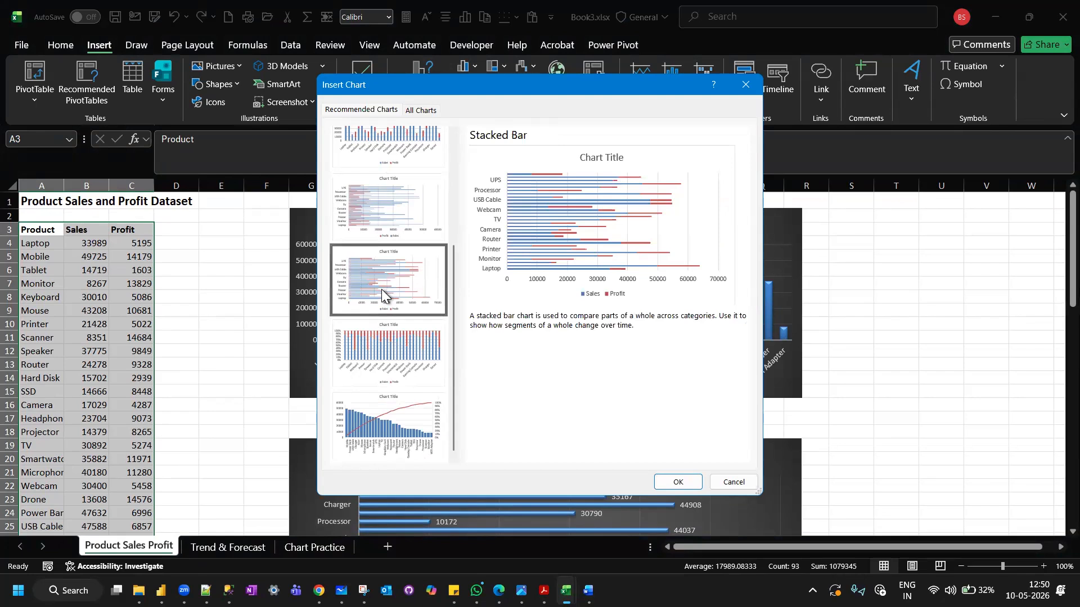
{"action": "left_click", "coordinate": [397, 148]}
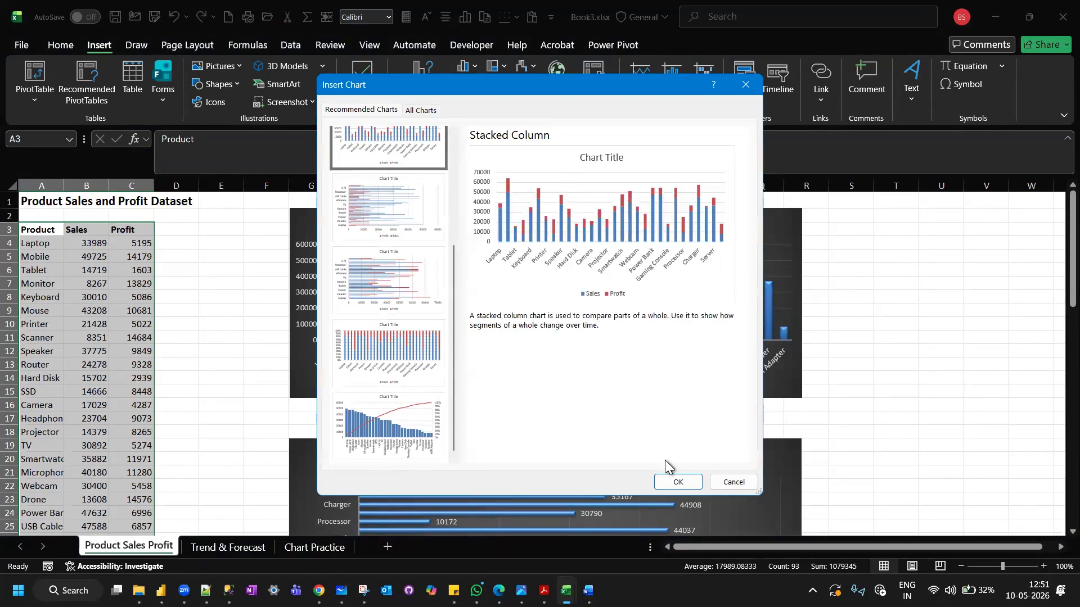
{"action": "left_click", "coordinate": [676, 483]}
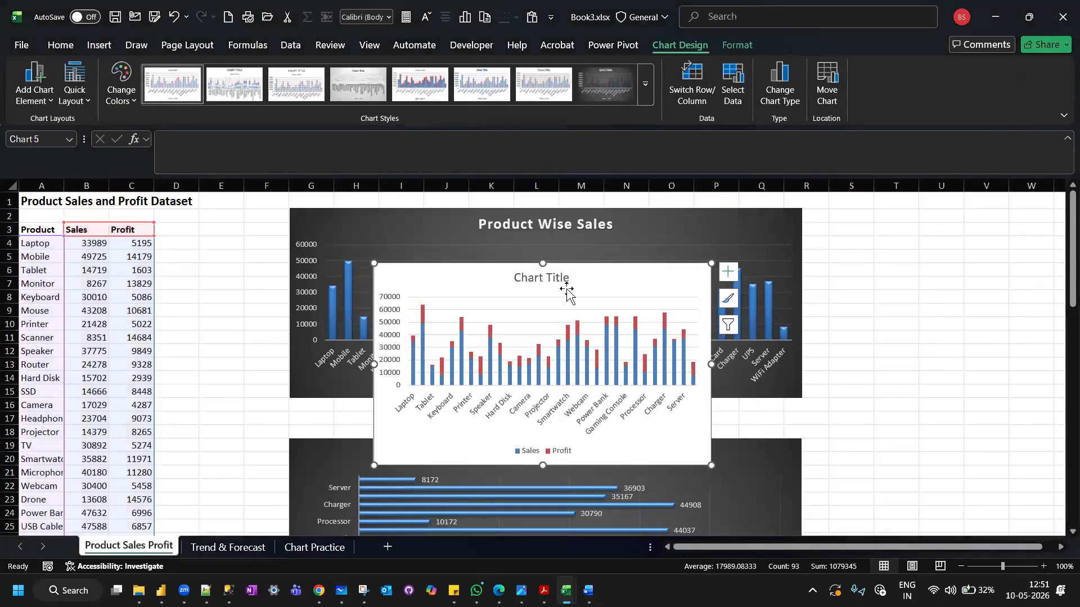
Move the stacked column chart beside the first column chart, starting at column S, row 2, and enlarge it to column AE, row 27.
{"action": "left_click_drag", "start_coordinate": [578, 280], "coordinate": [994, 291]}
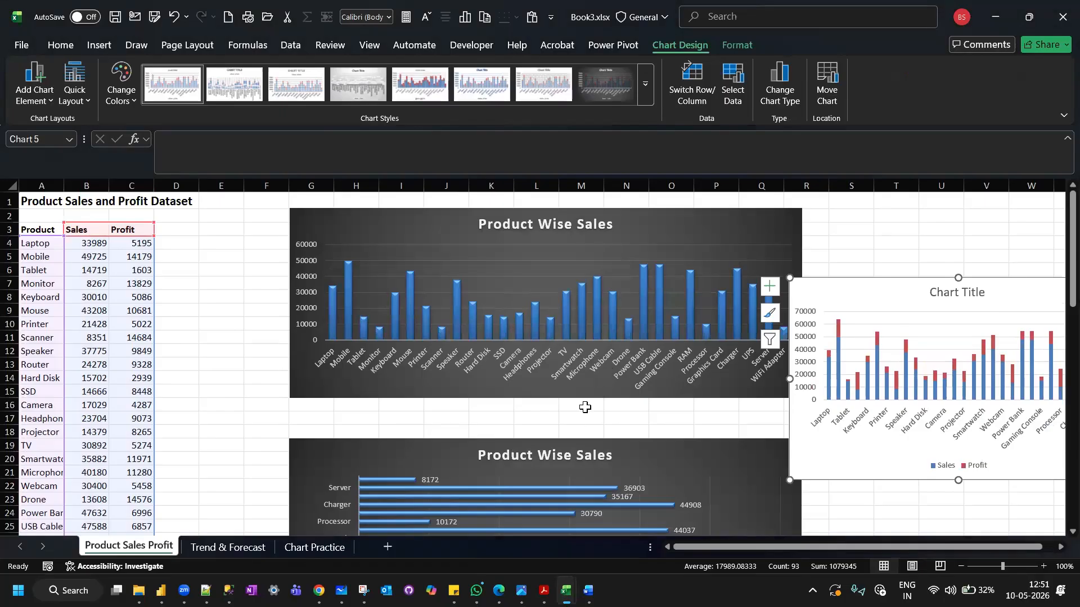
{"action": "scroll", "coordinate": [585, 407], "scroll_direction": "right", "scroll_amount": 5}
{"action": "left_click_drag", "start_coordinate": [439, 278], "coordinate": [495, 208]}
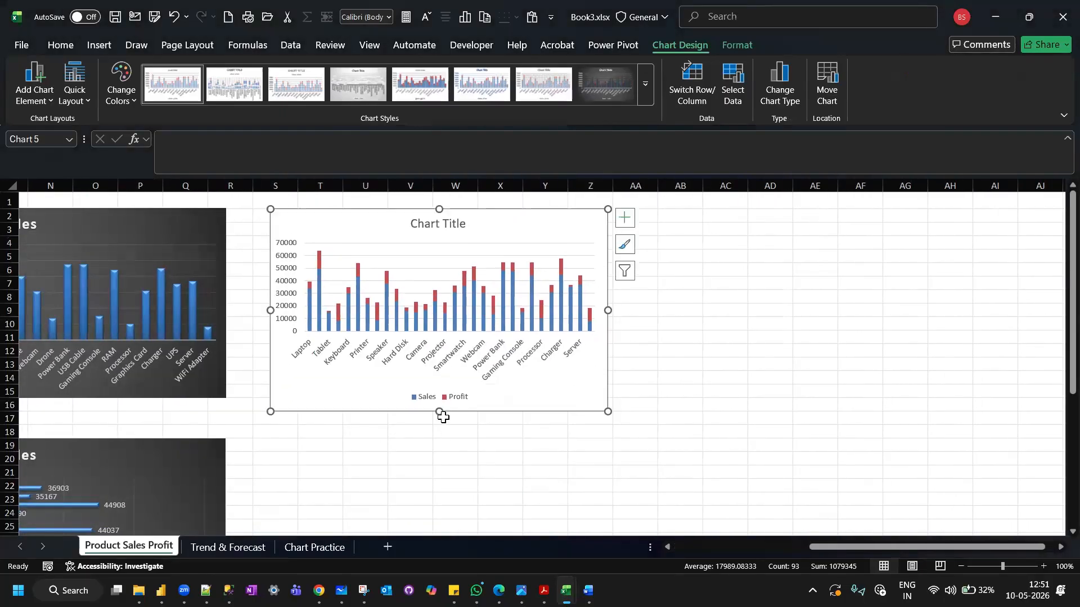
{"action": "left_click_drag", "start_coordinate": [439, 411], "coordinate": [436, 531]}
{"action": "left_click_drag", "start_coordinate": [608, 355], "coordinate": [816, 340]}
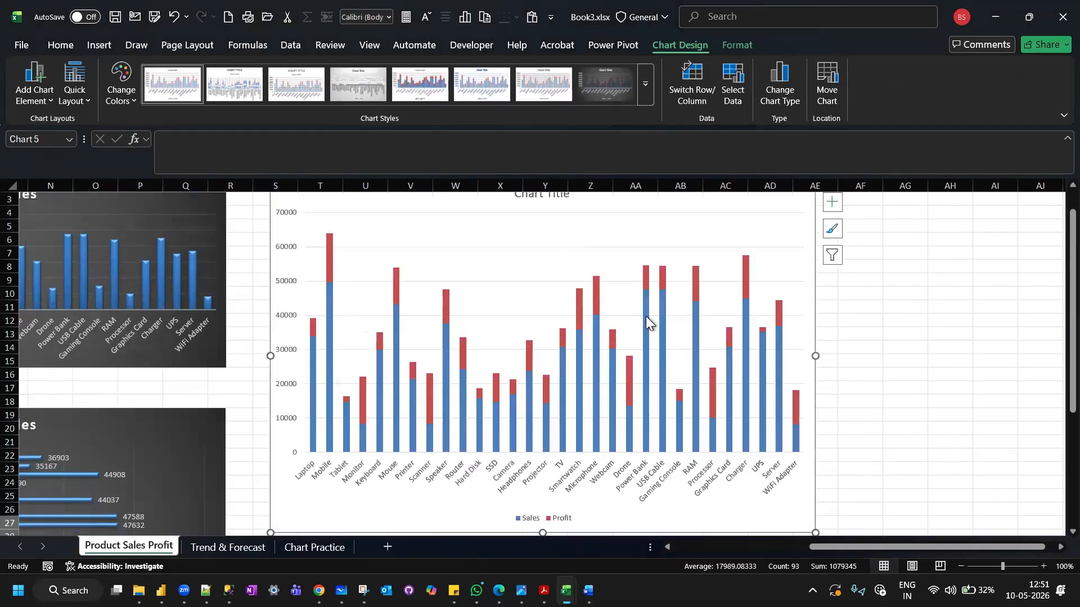
{"action": "scroll", "coordinate": [646, 316], "scroll_direction": "up", "scroll_amount": 1}
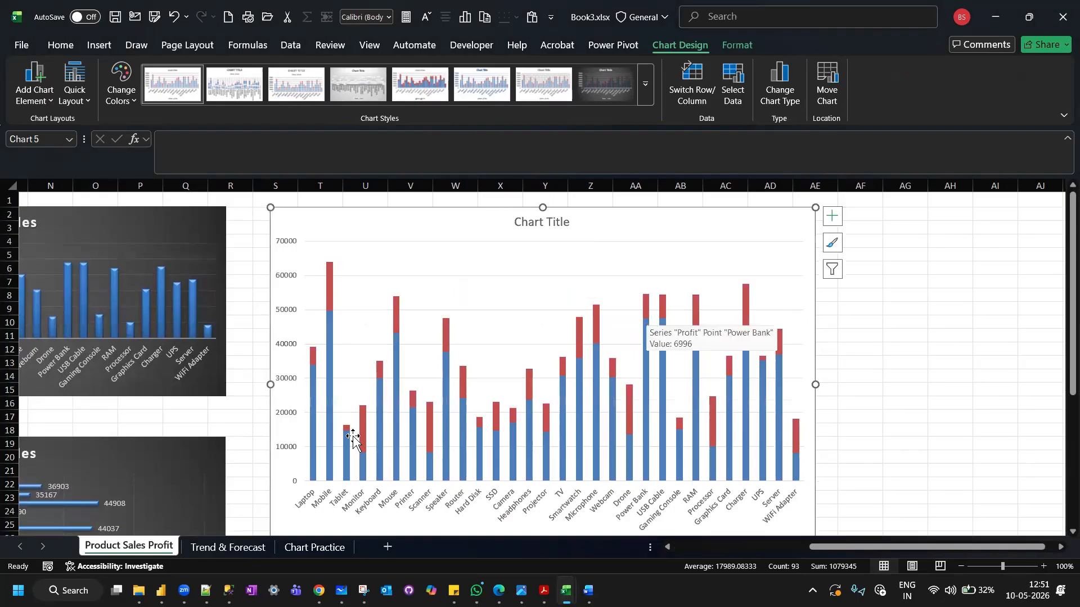
Add data labels to the stacked column chart of Sales and Profit.
{"action": "scroll", "coordinate": [368, 337], "scroll_direction": "down", "scroll_amount": 1}
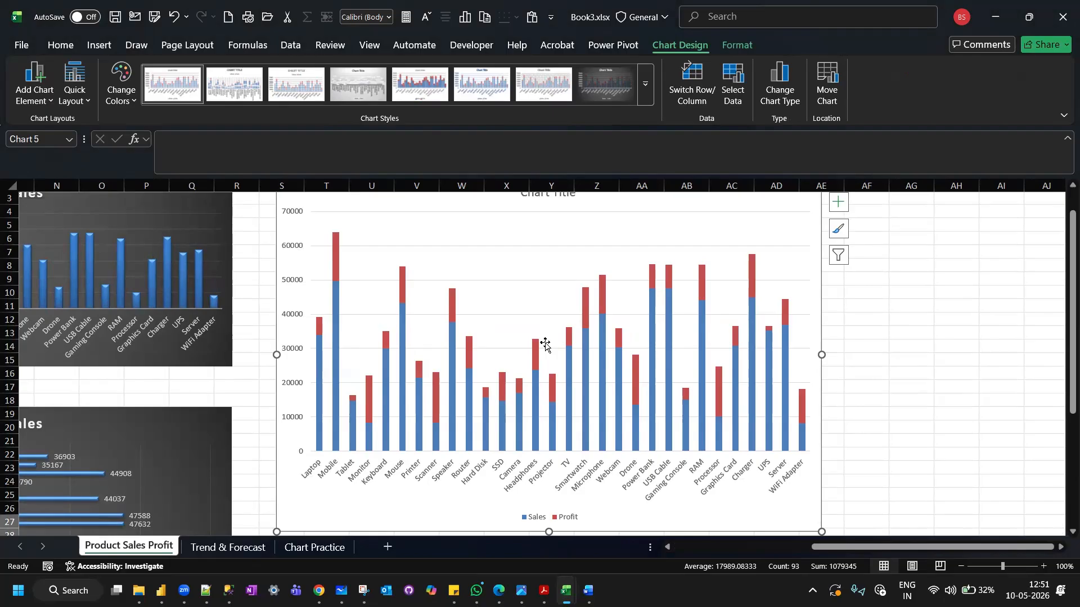
{"action": "scroll", "coordinate": [545, 345], "scroll_direction": "up", "scroll_amount": 1}
{"action": "scroll", "coordinate": [544, 345], "scroll_direction": "right", "scroll_amount": 3}
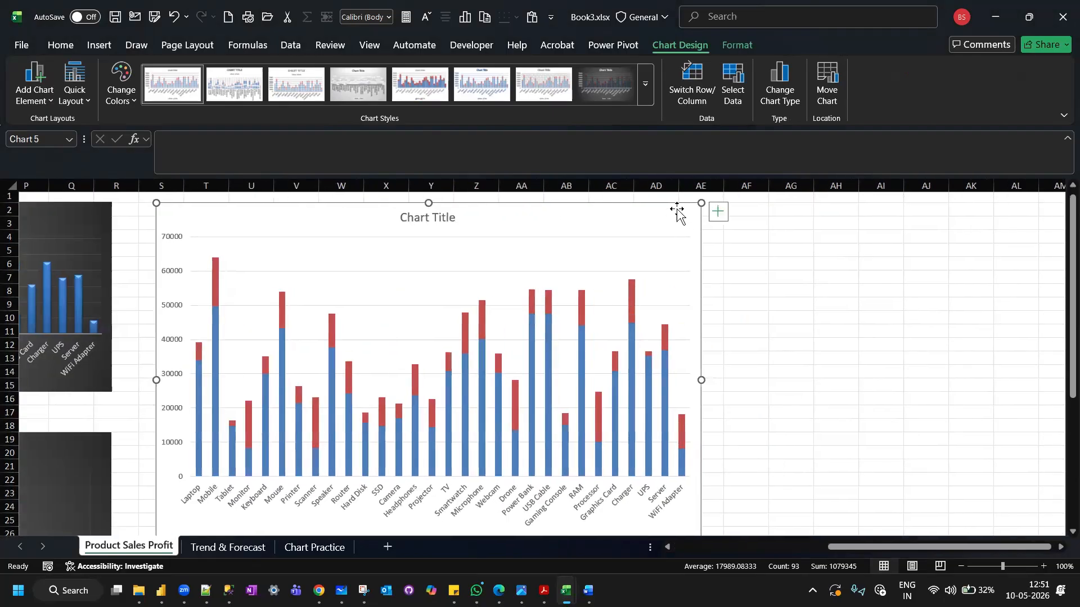
{"action": "left_click", "coordinate": [721, 208]}
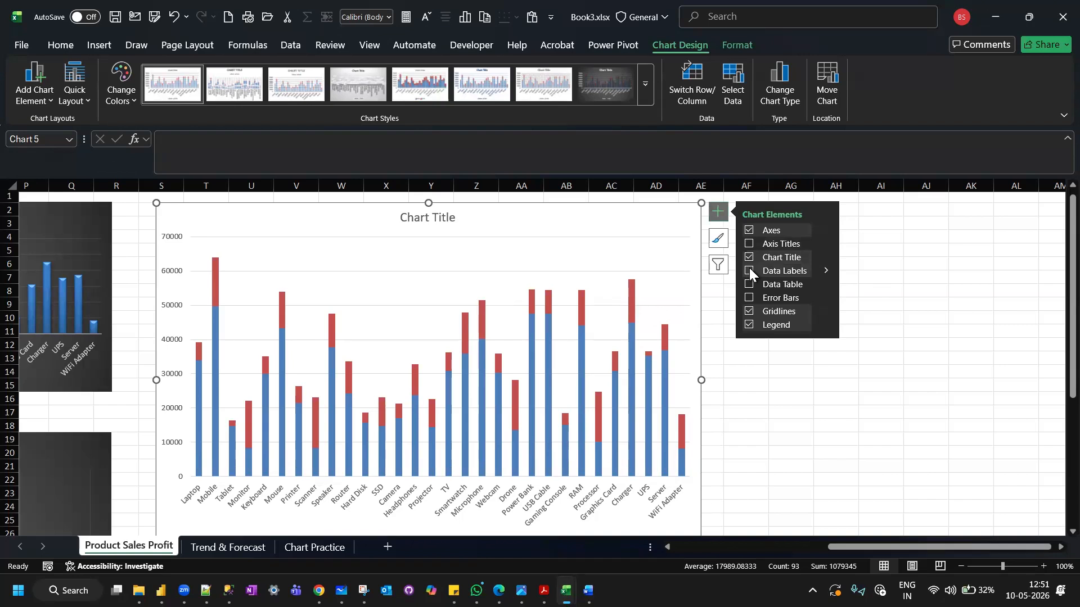
{"action": "left_click", "coordinate": [826, 271]}
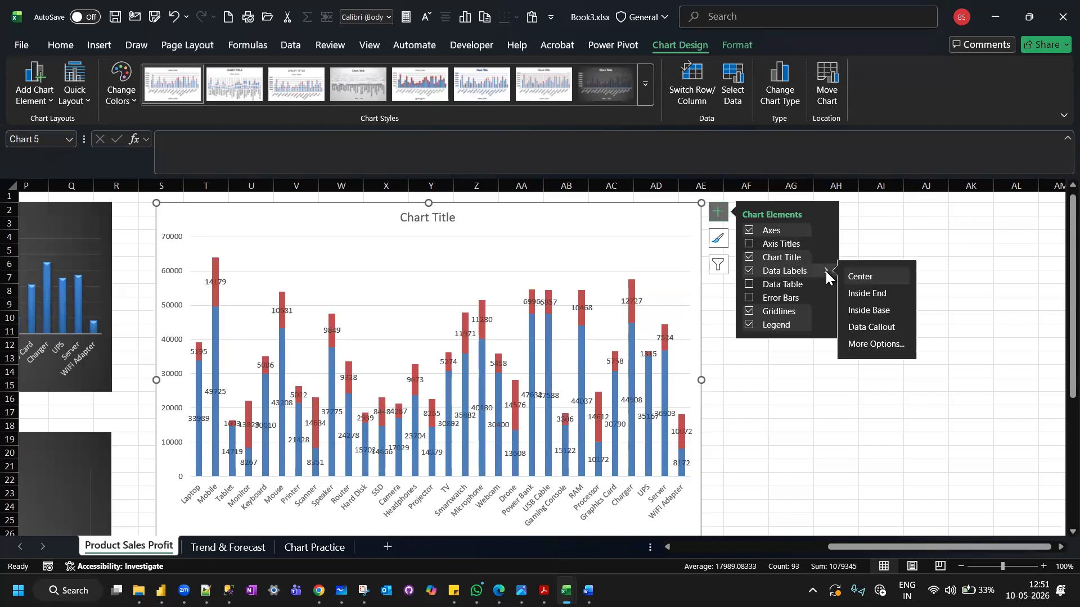
Set the text direction of the Sales series' data labels to Rotate all text 270°.
{"action": "left_click", "coordinate": [892, 346]}
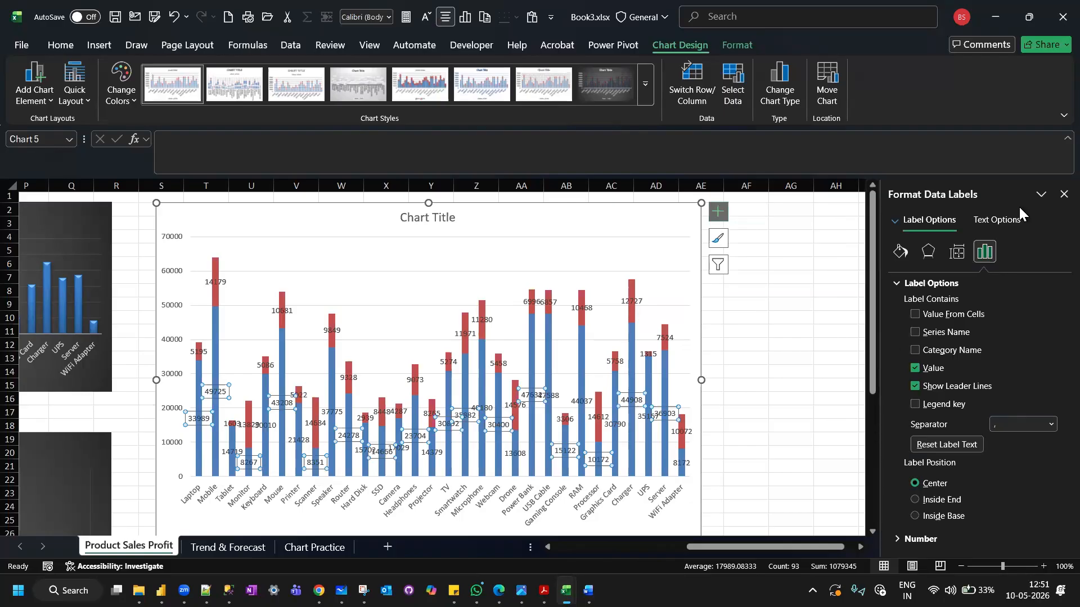
{"action": "key", "text": "super+shift+s"}
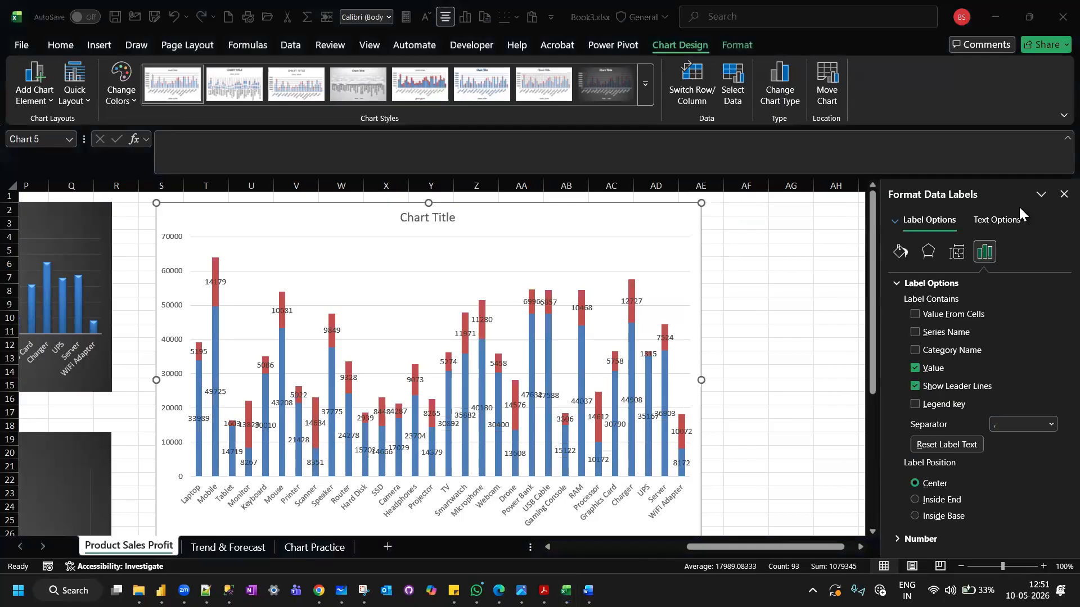
{"action": "left_click", "coordinate": [956, 250]}
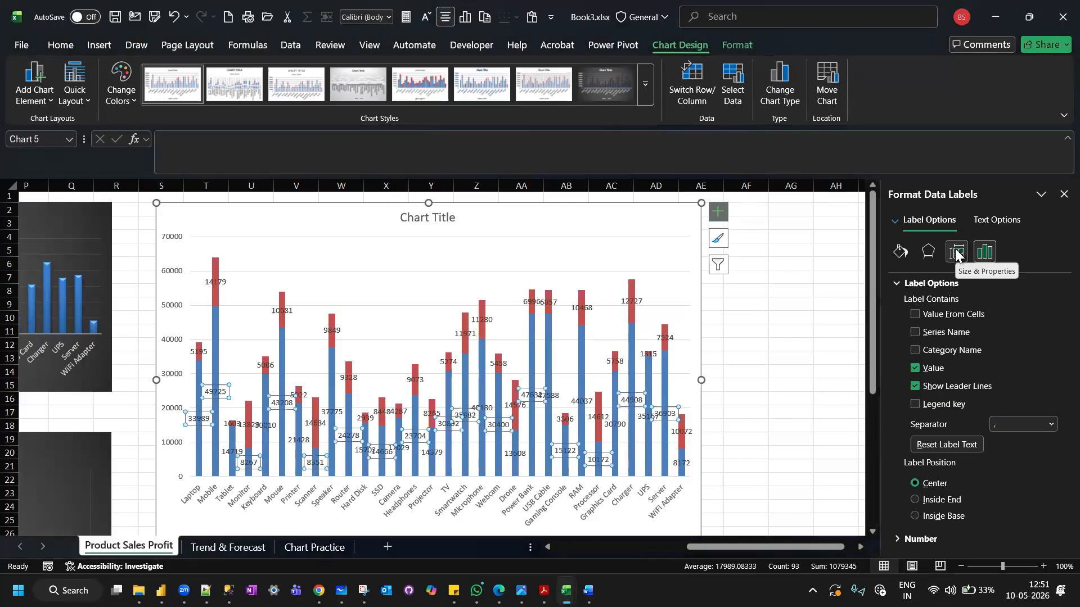
{"action": "left_click", "coordinate": [955, 253]}
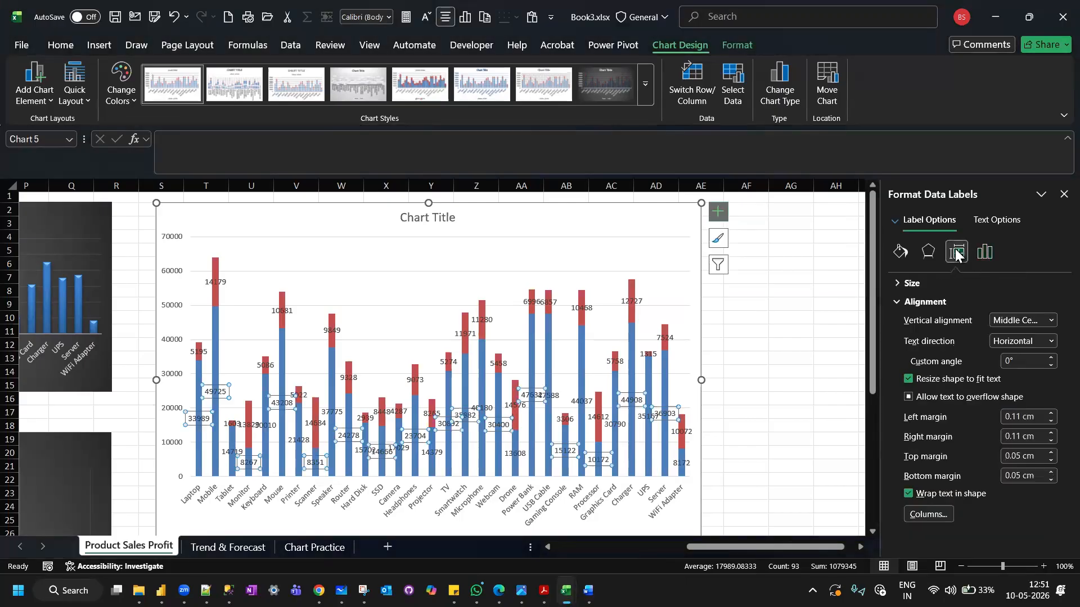
{"action": "left_click", "coordinate": [1049, 342]}
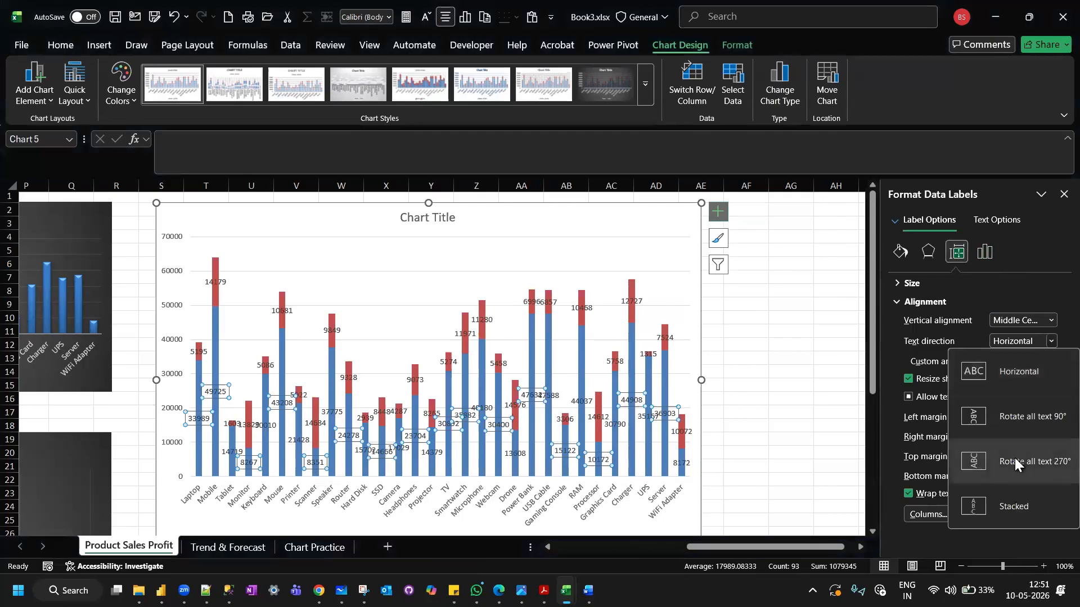
{"action": "left_click", "coordinate": [1014, 457]}
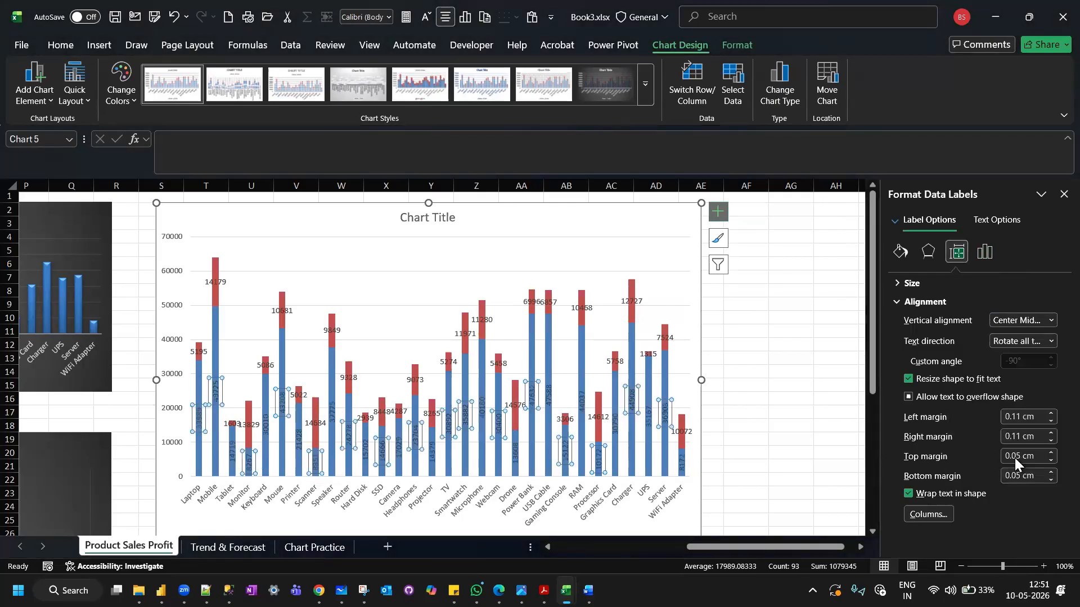
Set the text direction of the Profit series' data labels to Rotate all text 270°.
{"action": "left_click", "coordinate": [212, 284]}
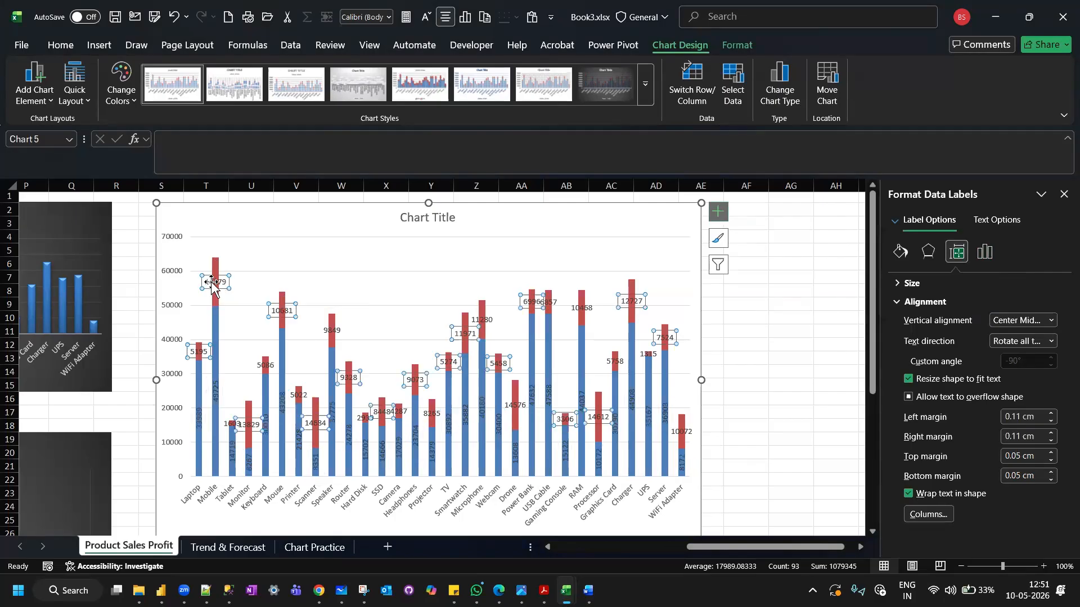
{"action": "left_click", "coordinate": [1049, 341]}
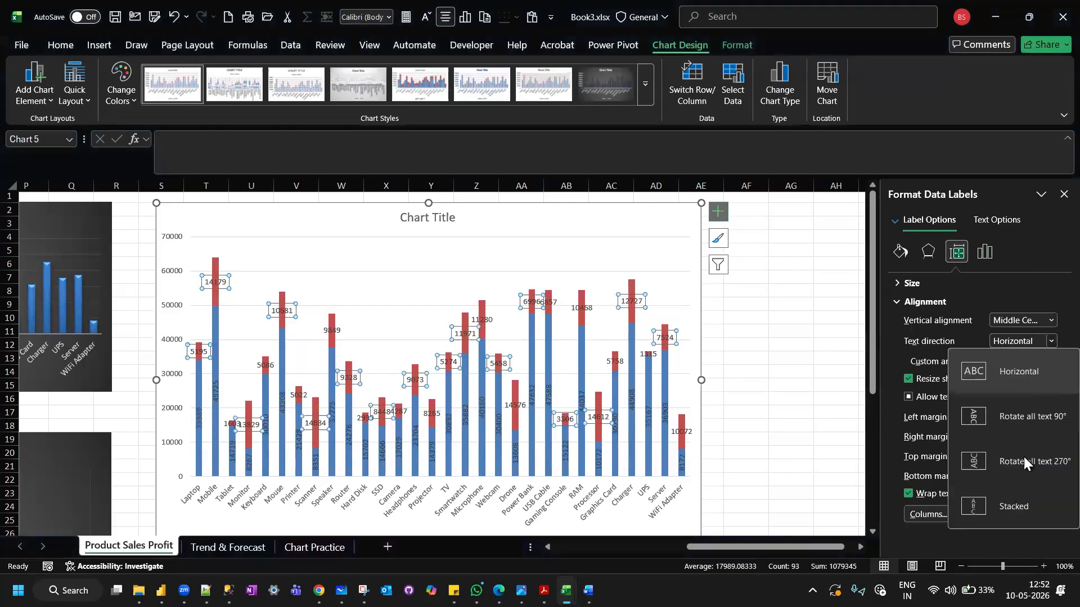
{"action": "left_click", "coordinate": [1023, 460]}
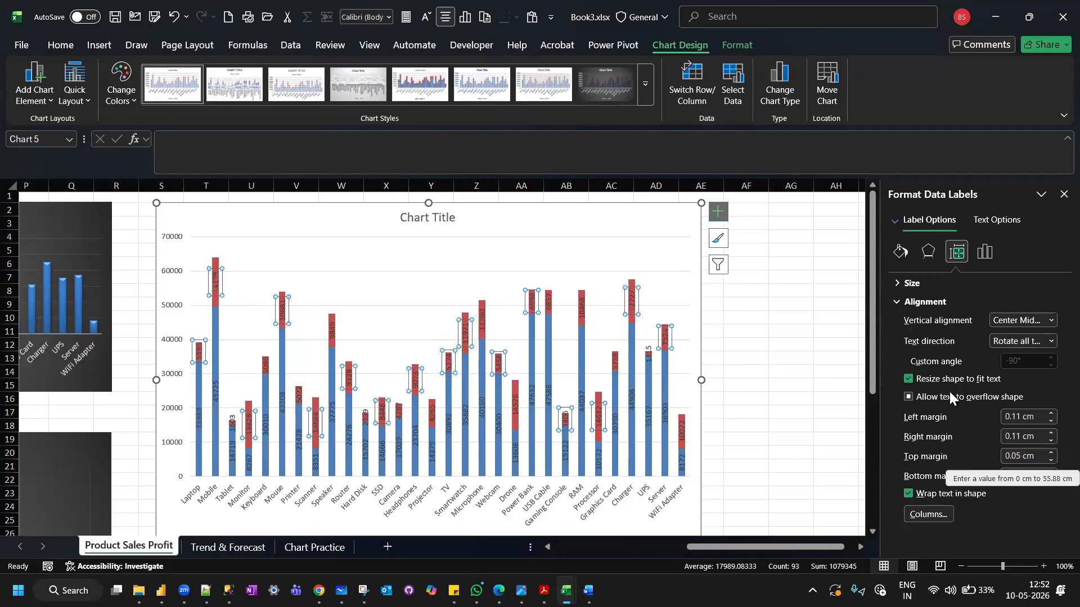
Try to show the series name in the Profit series' data labels and close the label formatting options.
{"action": "left_click", "coordinate": [929, 258]}
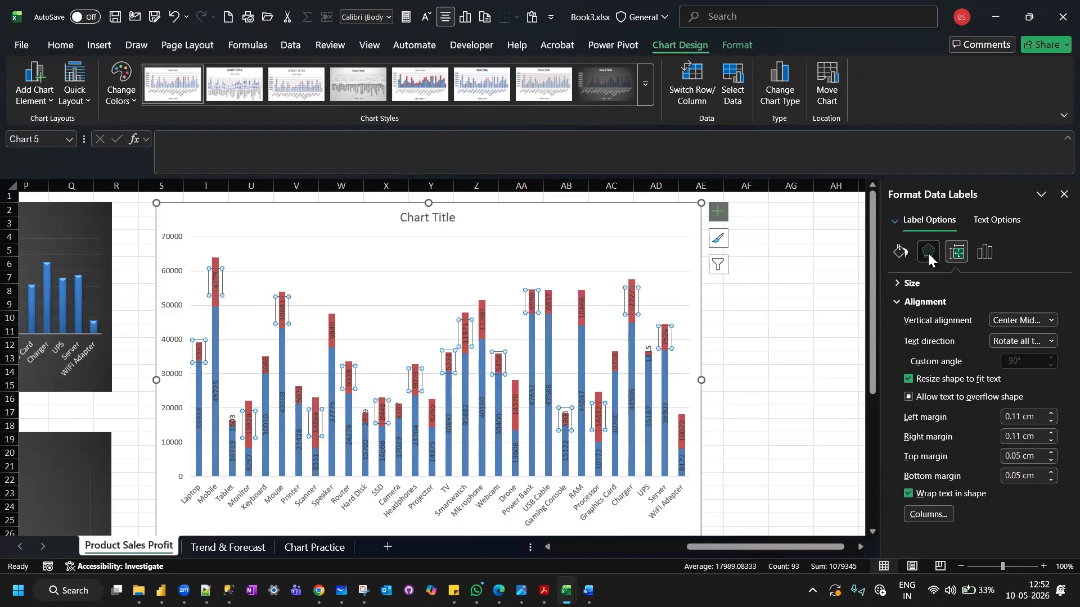
{"action": "left_click", "coordinate": [982, 256]}
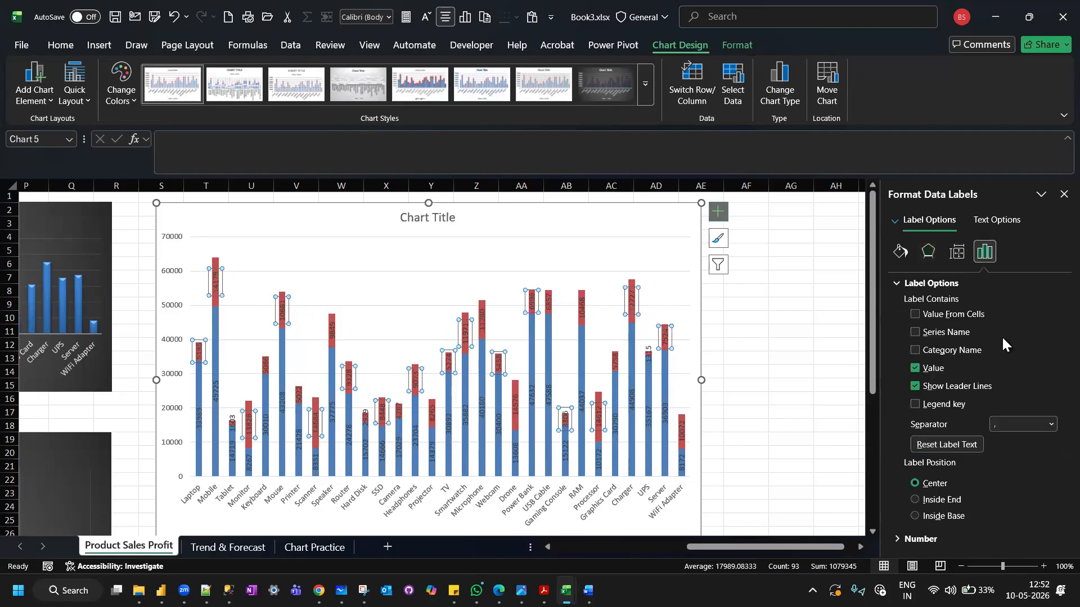
{"action": "left_click", "coordinate": [915, 333]}
{"action": "left_click", "coordinate": [1062, 195]}
Apply chart Style 8 to the stacked column chart of Sales and Profit.
{"action": "scroll", "coordinate": [793, 368], "scroll_direction": "left", "scroll_amount": 2}
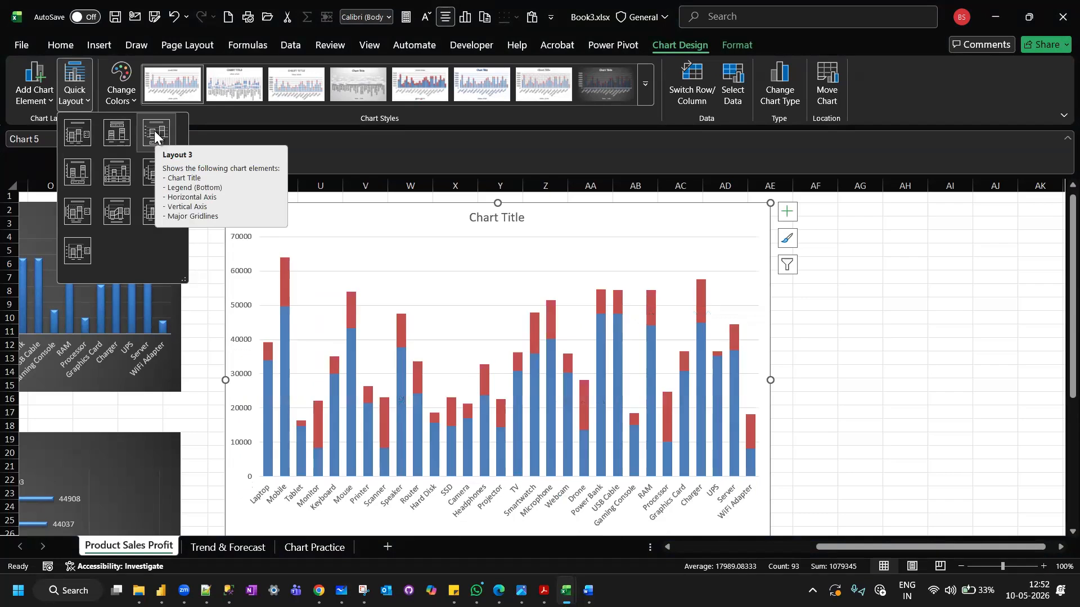
{"action": "left_click", "coordinate": [601, 88]}
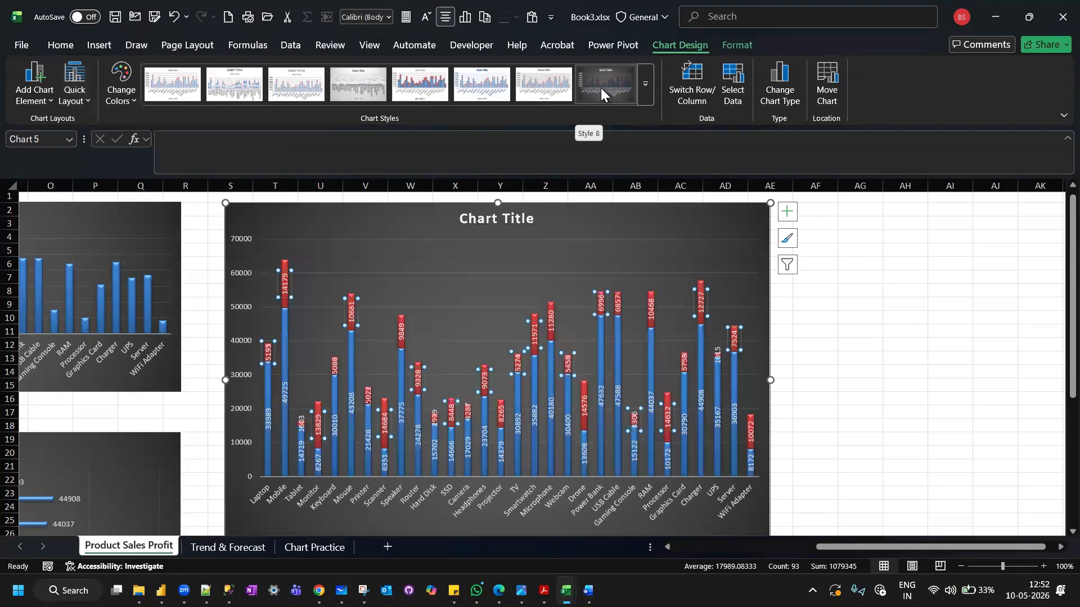
{"action": "left_click", "coordinate": [828, 403]}
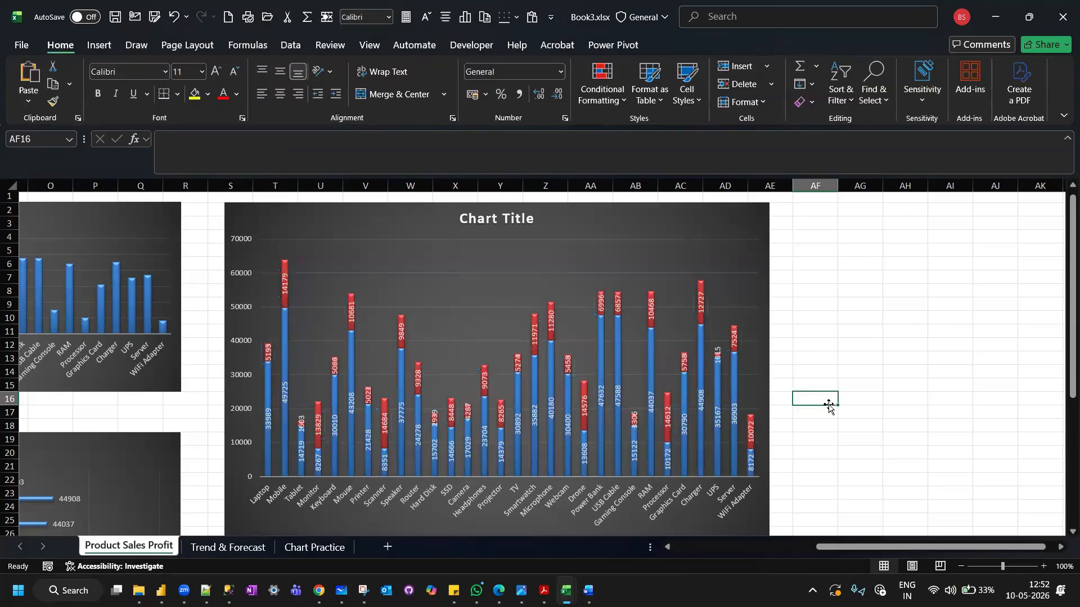
Compare the stacked column chart with the Product Wise Sales column and bar charts and the clustered bar chart of Sales and Profit.
{"action": "left_click", "coordinate": [371, 222]}
{"action": "scroll", "coordinate": [508, 321], "scroll_direction": "down", "scroll_amount": 1}
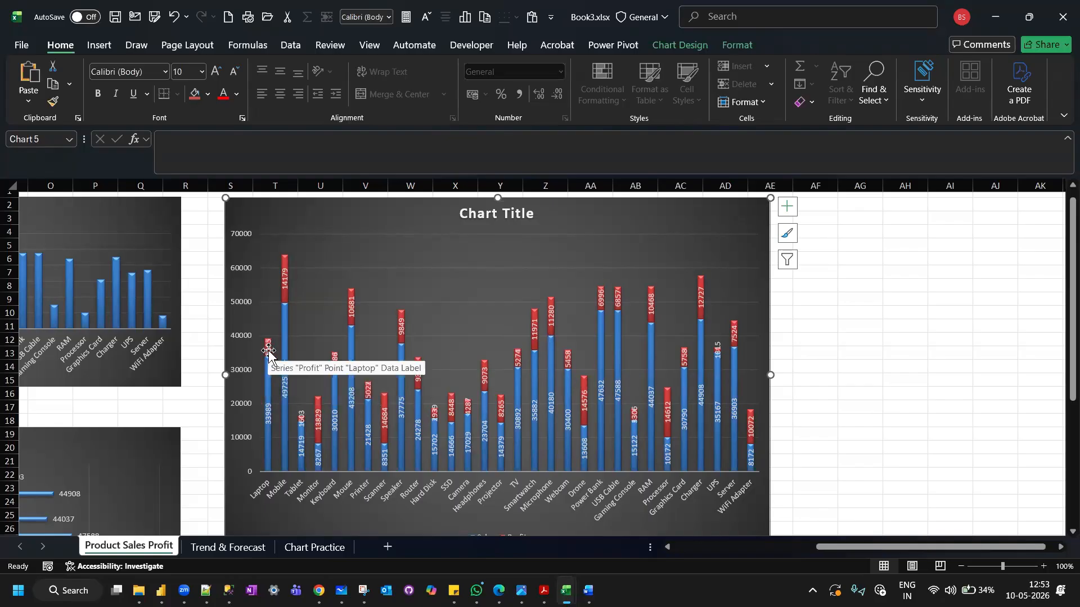
{"action": "scroll", "coordinate": [269, 353], "scroll_direction": "left", "scroll_amount": 2}
{"action": "scroll", "coordinate": [268, 351], "scroll_direction": "left", "scroll_amount": 3}
{"action": "scroll", "coordinate": [268, 351], "scroll_direction": "down", "scroll_amount": 6}
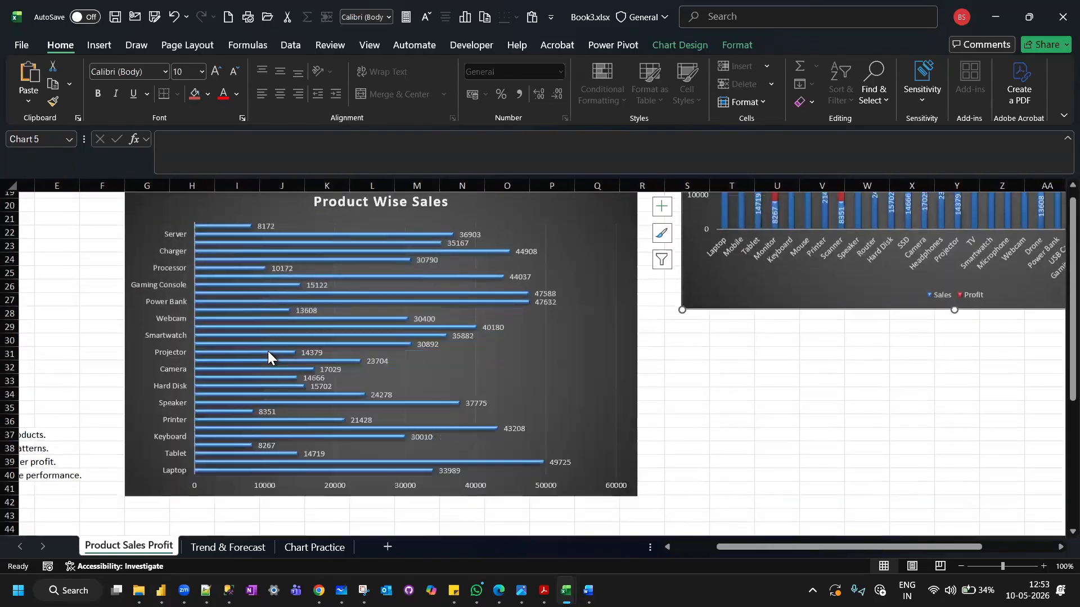
{"action": "scroll", "coordinate": [267, 351], "scroll_direction": "down", "scroll_amount": 6}
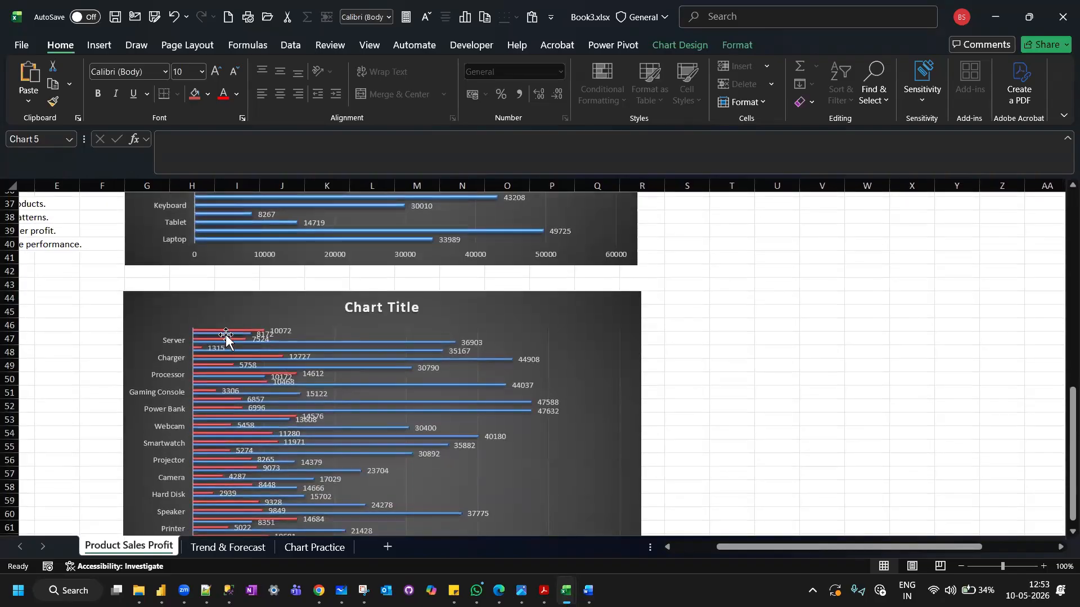
{"action": "scroll", "coordinate": [226, 337], "scroll_direction": "right", "scroll_amount": 3}
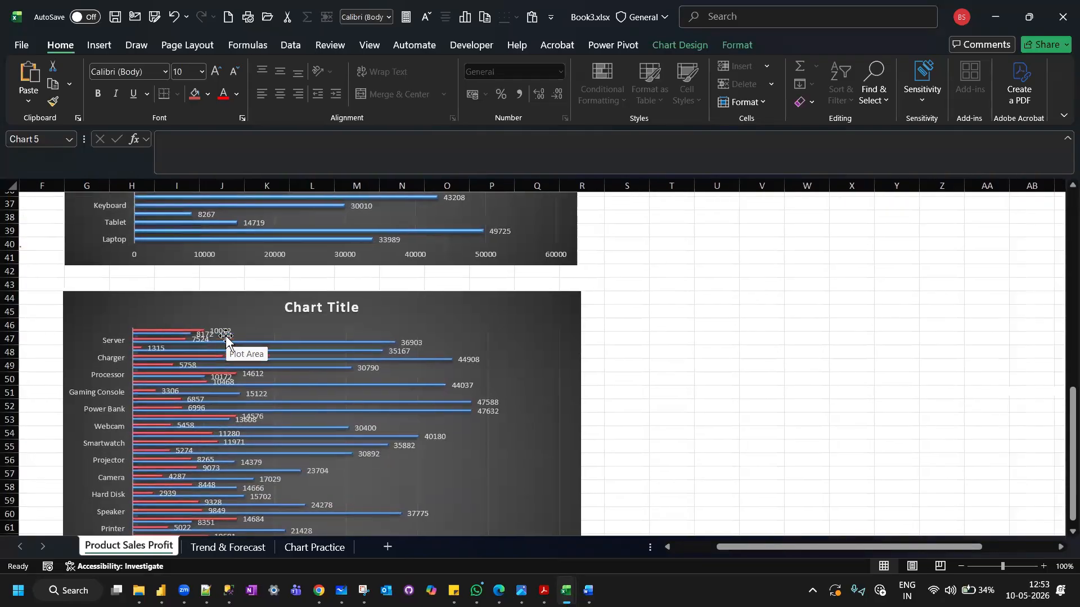
{"action": "scroll", "coordinate": [226, 336], "scroll_direction": "left", "scroll_amount": 5}
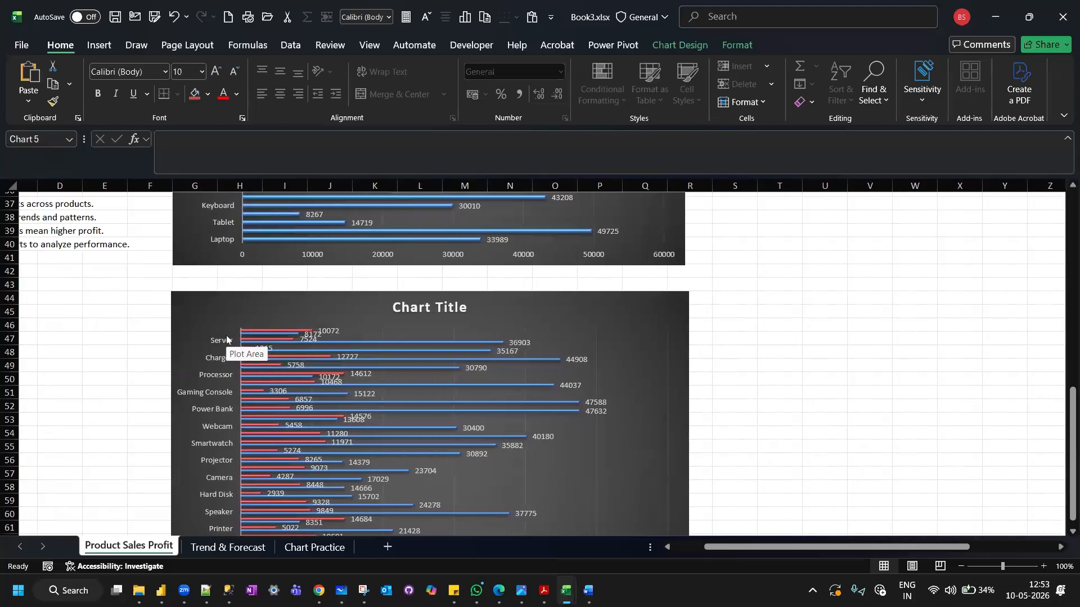
{"action": "scroll", "coordinate": [226, 339], "scroll_direction": "left", "scroll_amount": 3}
{"action": "scroll", "coordinate": [226, 339], "scroll_direction": "up", "scroll_amount": 8}
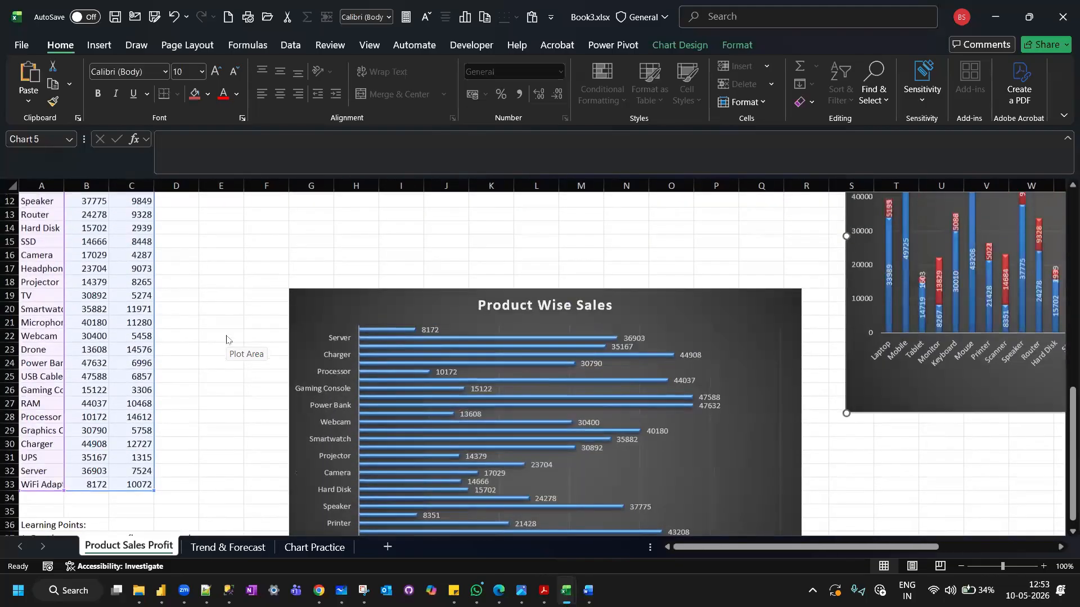
{"action": "scroll", "coordinate": [226, 339], "scroll_direction": "up", "scroll_amount": 4}
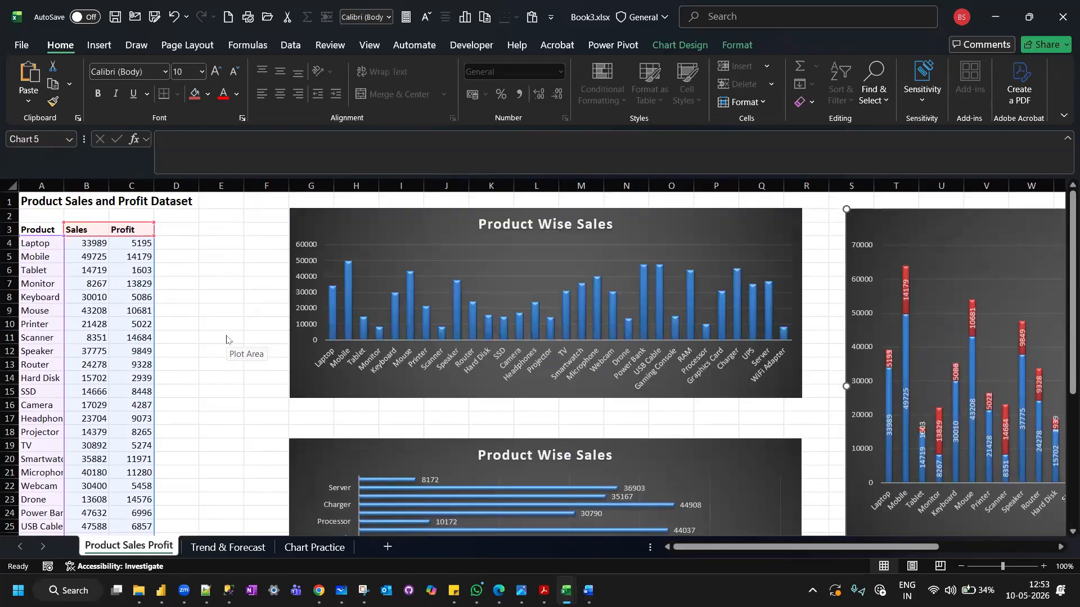
{"action": "scroll", "coordinate": [226, 339], "scroll_direction": "right", "scroll_amount": 2}
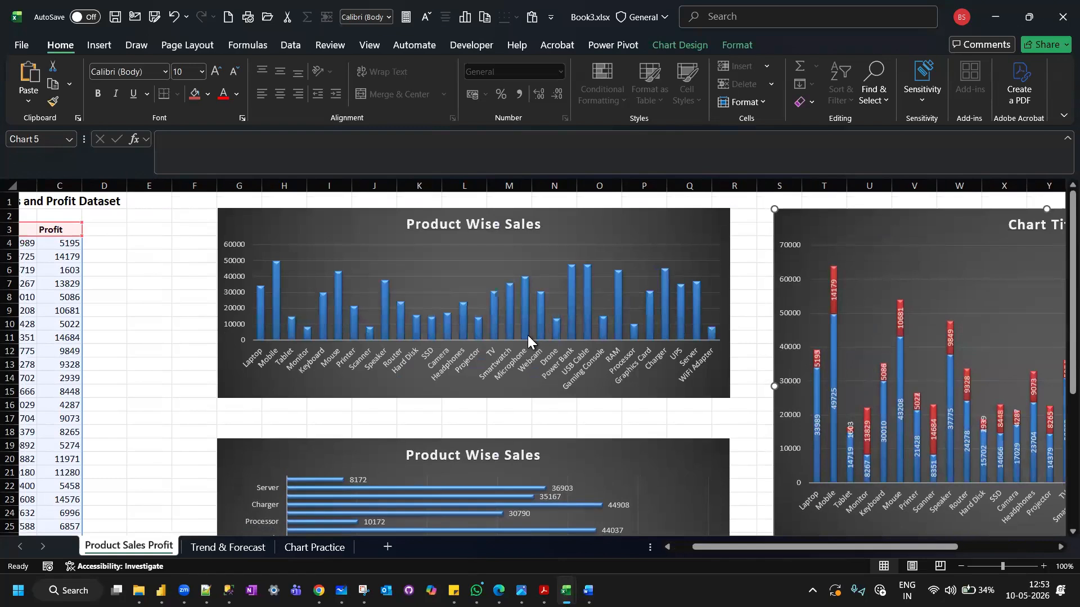
{"action": "scroll", "coordinate": [528, 335], "scroll_direction": "right", "scroll_amount": 6}
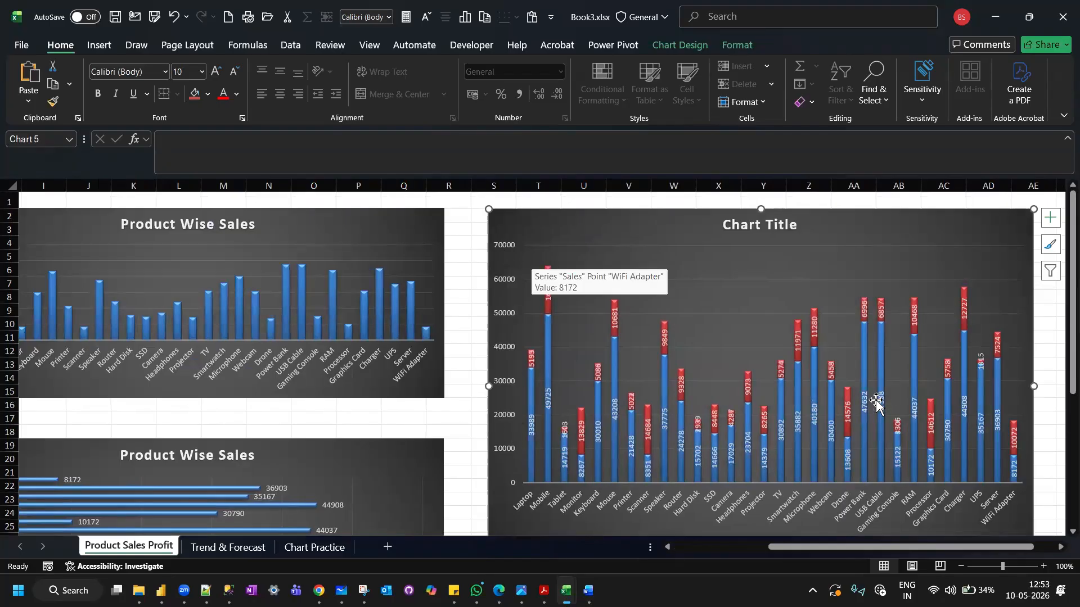
{"action": "scroll", "coordinate": [585, 381], "scroll_direction": "left", "scroll_amount": 5}
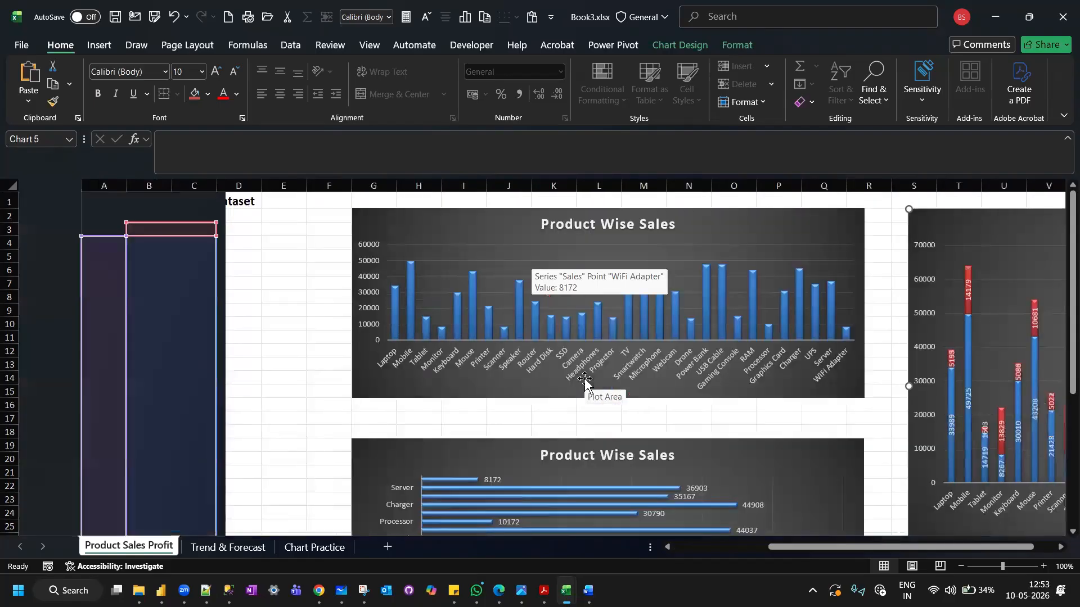
Insert a Clustered Column - Line combo chart from A3:C33, with Sales as columns and Profit as a line.
{"action": "left_click", "coordinate": [260, 282]}
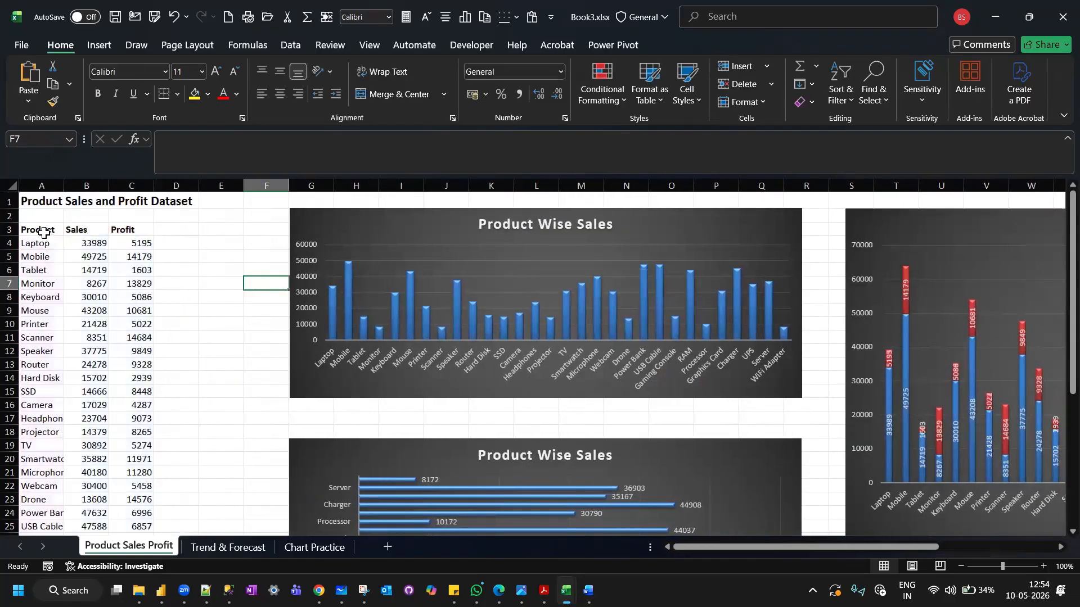
{"action": "left_click_drag", "start_coordinate": [42, 232], "coordinate": [121, 241]}
{"action": "left_click_drag", "start_coordinate": [133, 423], "coordinate": [111, 492]}
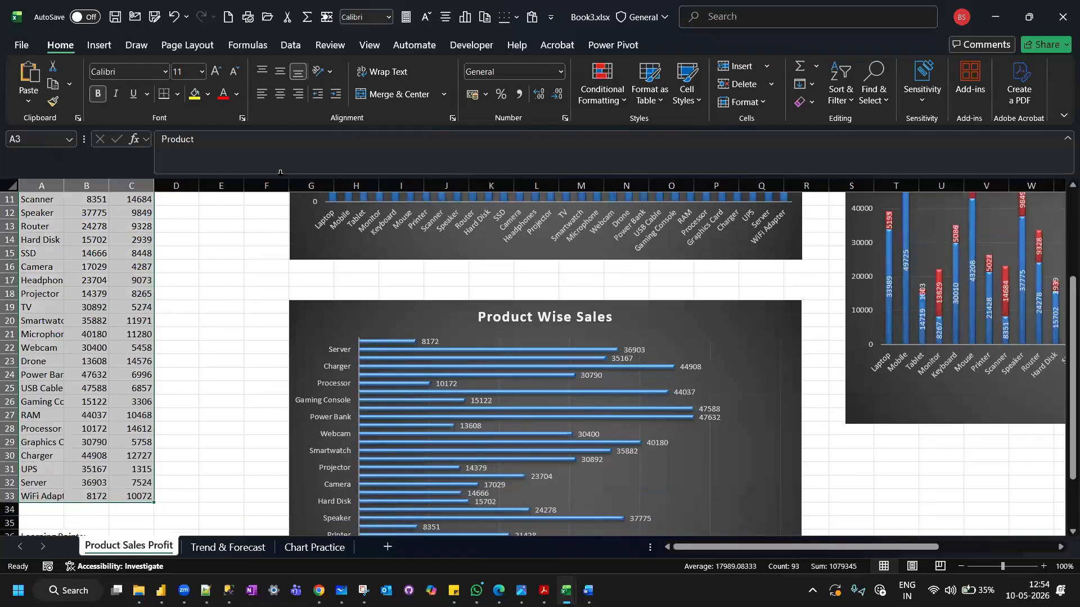
{"action": "left_click", "coordinate": [90, 47]}
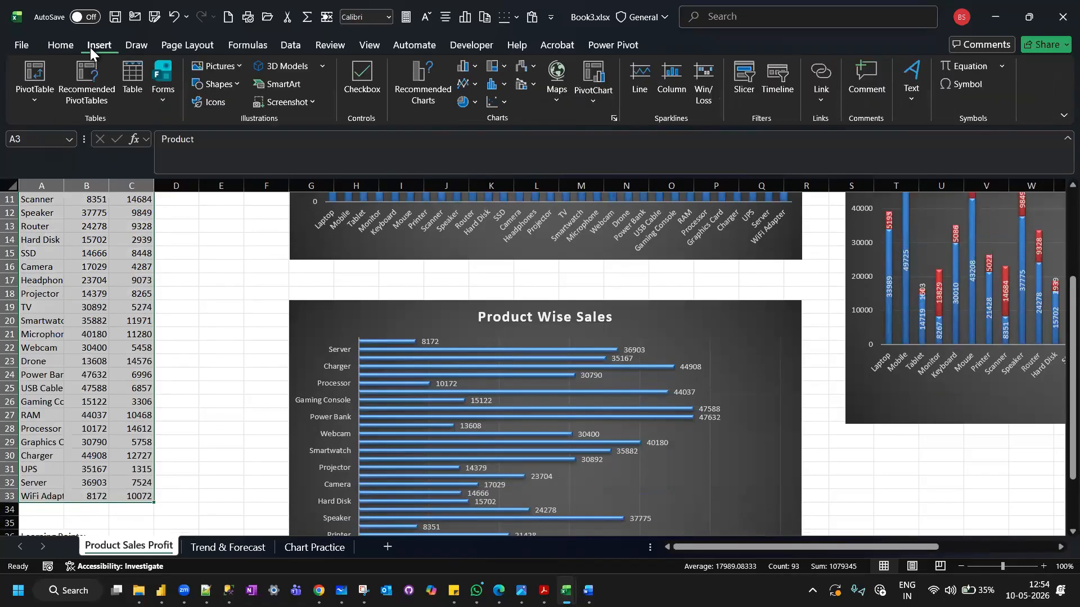
{"action": "left_click", "coordinate": [416, 79]}
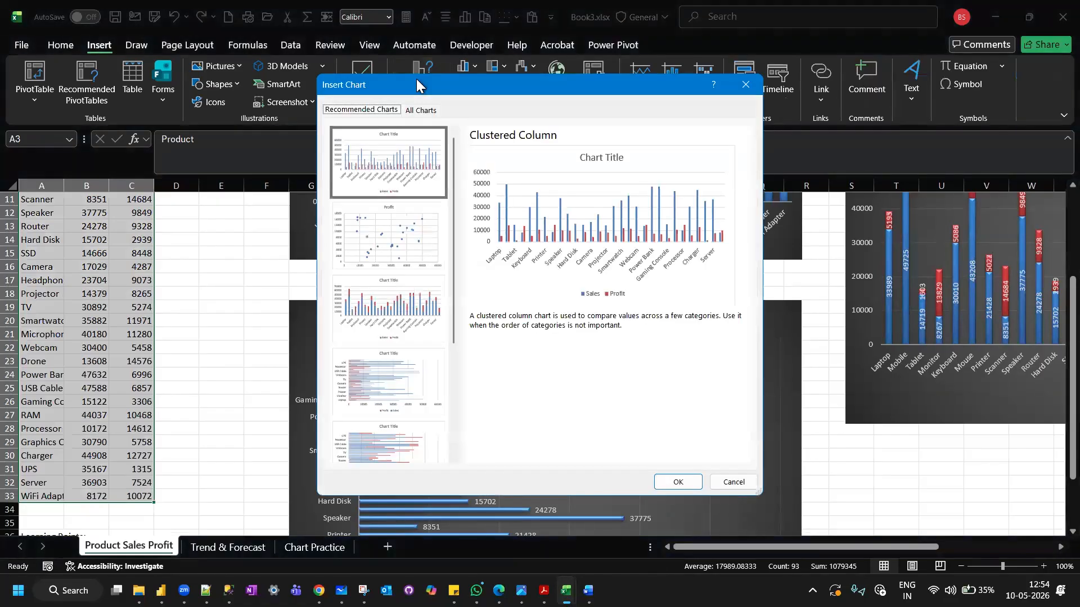
{"action": "scroll", "coordinate": [410, 272], "scroll_direction": "down", "scroll_amount": 2}
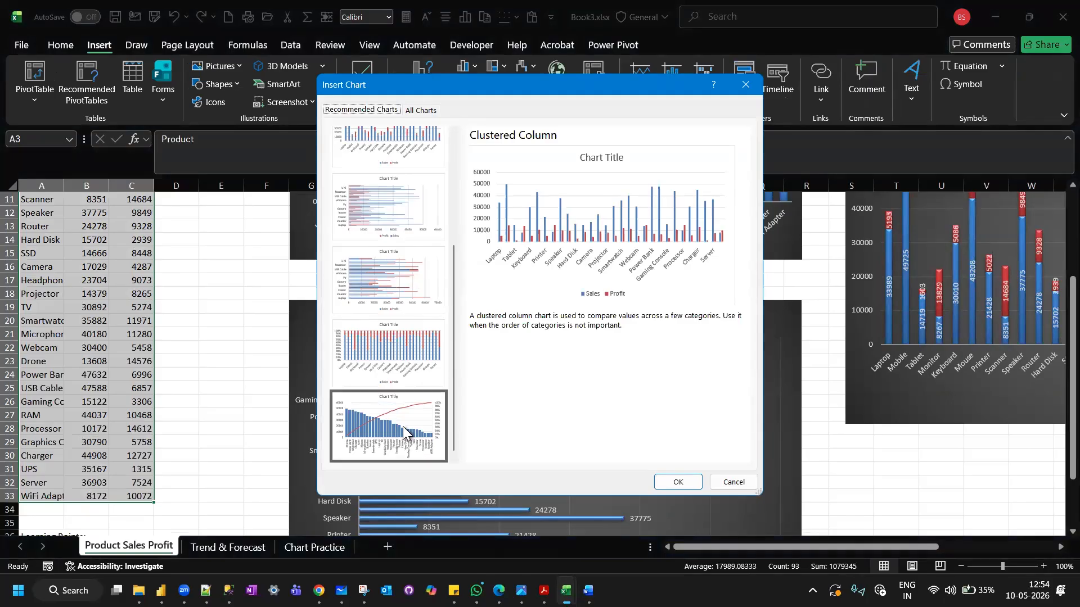
{"action": "scroll", "coordinate": [403, 426], "scroll_direction": "up", "scroll_amount": 3}
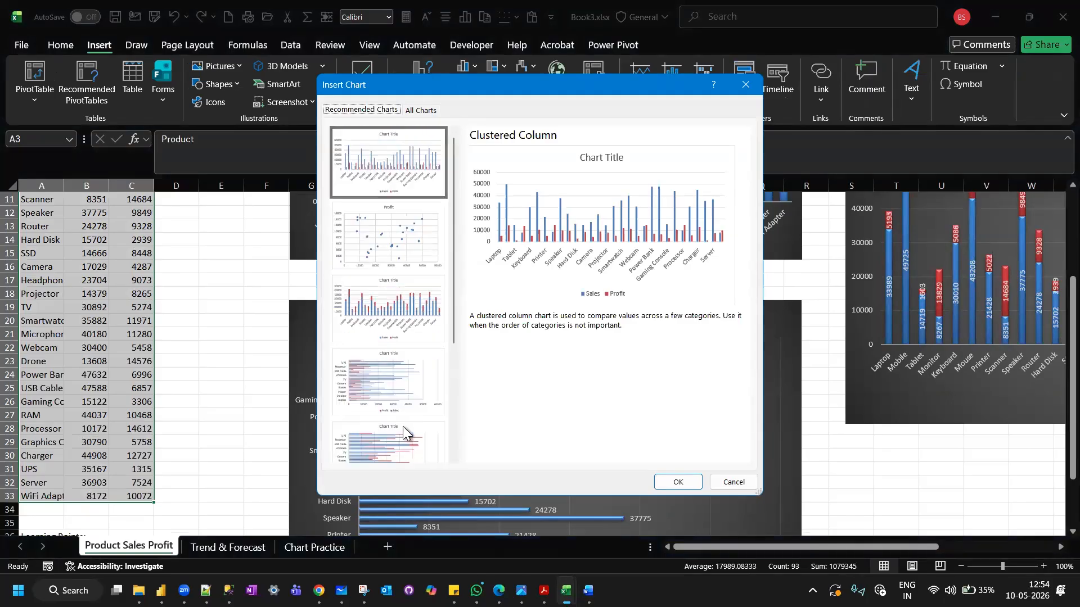
{"action": "left_click", "coordinate": [415, 109]}
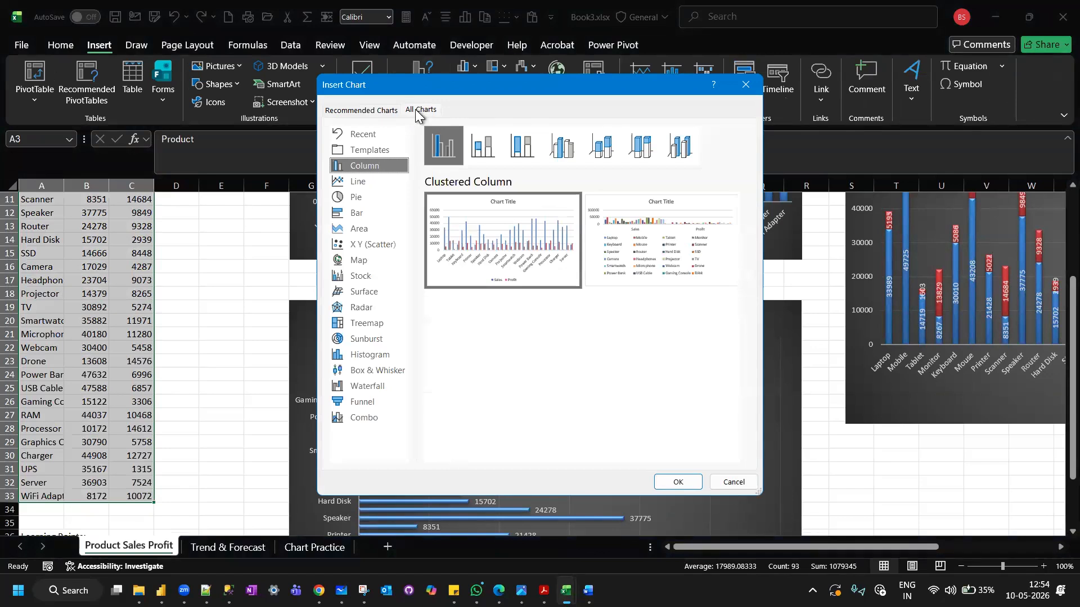
{"action": "left_click", "coordinate": [360, 418]}
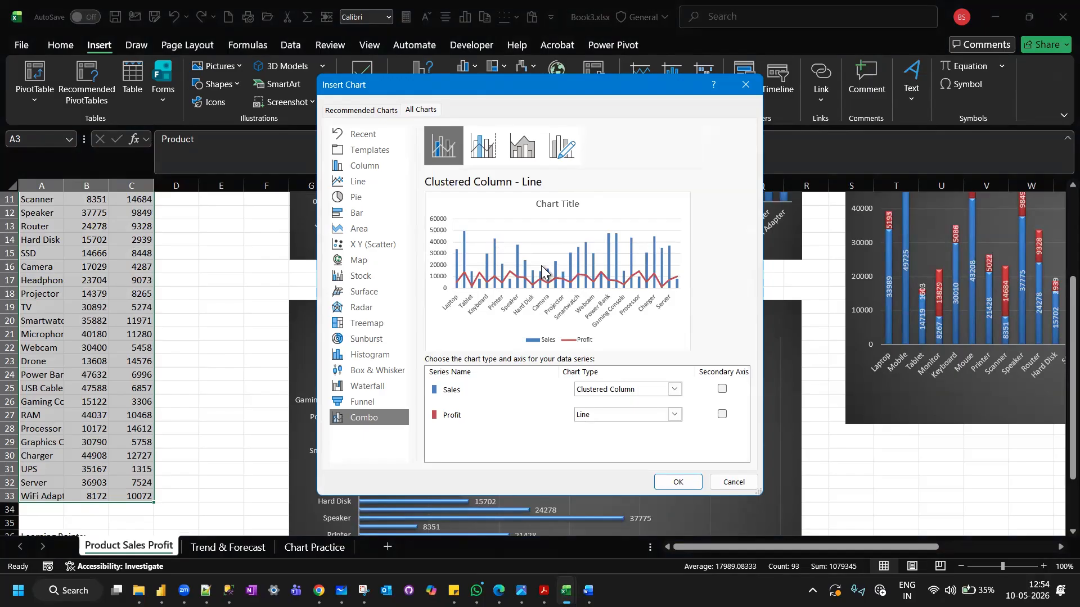
{"action": "left_click", "coordinate": [679, 482]}
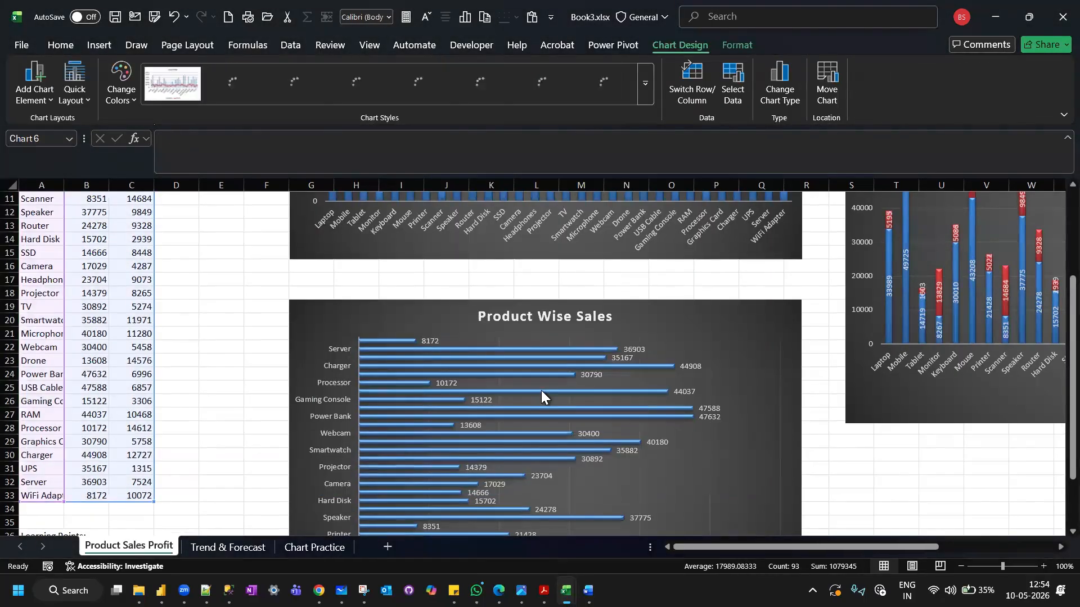
Move the combo chart below the clustered bar chart of Sales and Profit, starting in column G at row 69.
{"action": "scroll", "coordinate": [357, 314], "scroll_direction": "down", "scroll_amount": 2}
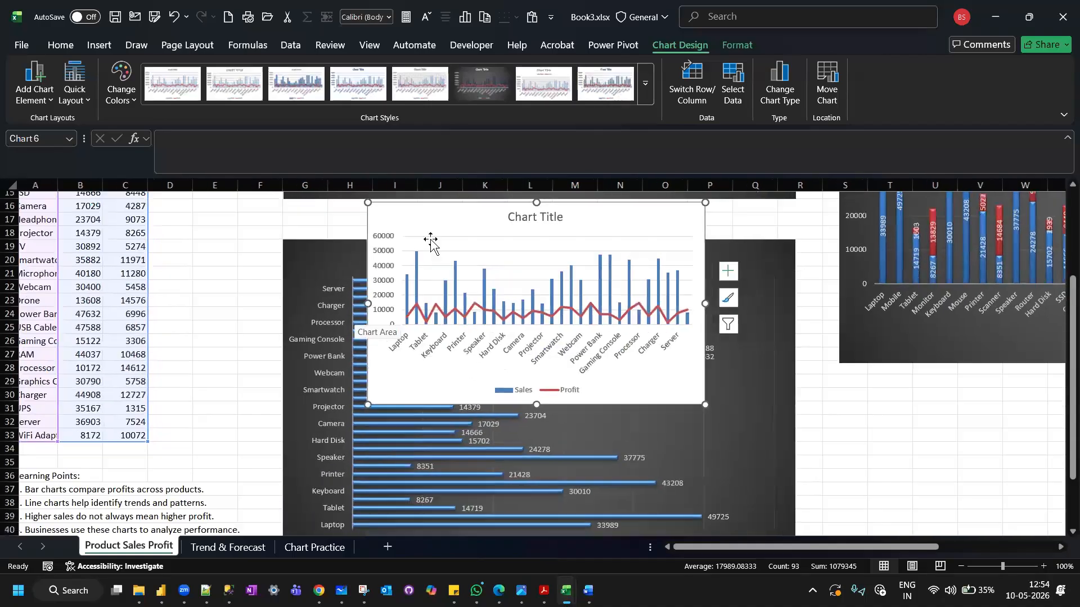
{"action": "left_click_drag", "start_coordinate": [429, 212], "coordinate": [364, 344]}
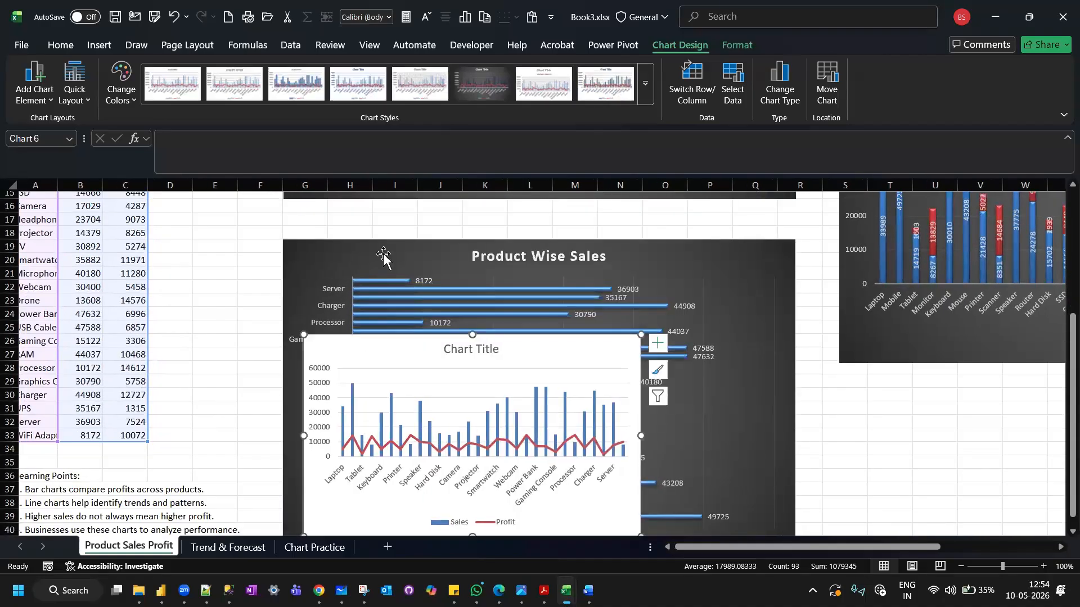
{"action": "scroll", "coordinate": [383, 256], "scroll_direction": "down", "scroll_amount": 3}
{"action": "left_click_drag", "start_coordinate": [386, 239], "coordinate": [368, 449]}
{"action": "scroll", "coordinate": [397, 322], "scroll_direction": "down", "scroll_amount": 5}
{"action": "left_click_drag", "start_coordinate": [400, 223], "coordinate": [437, 380]}
{"action": "scroll", "coordinate": [452, 309], "scroll_direction": "down", "scroll_amount": 4}
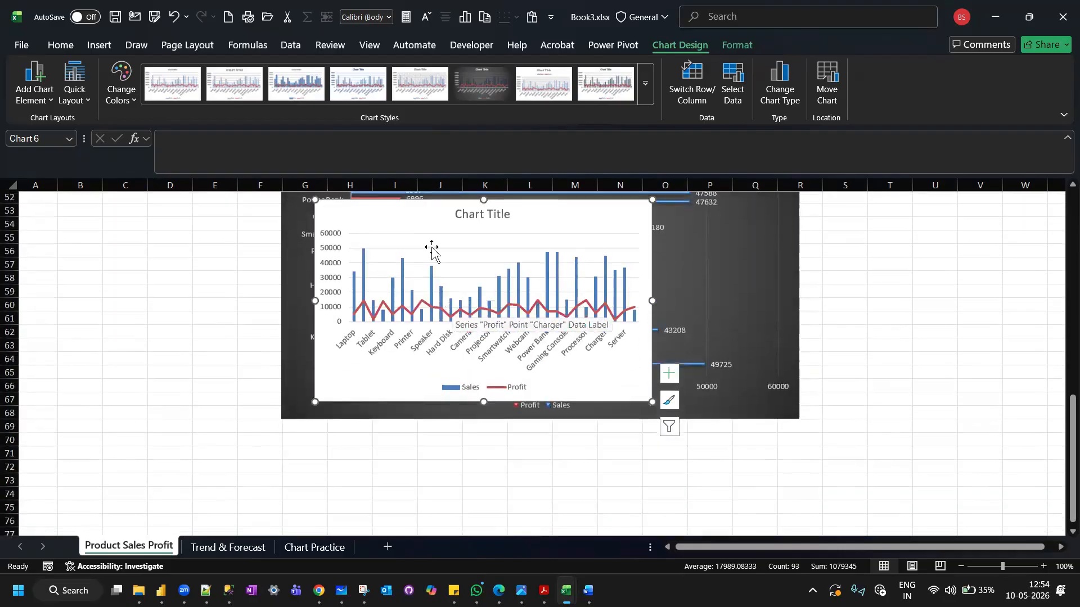
{"action": "left_click_drag", "start_coordinate": [424, 212], "coordinate": [396, 450]}
{"action": "scroll", "coordinate": [421, 370], "scroll_direction": "down", "scroll_amount": 4}
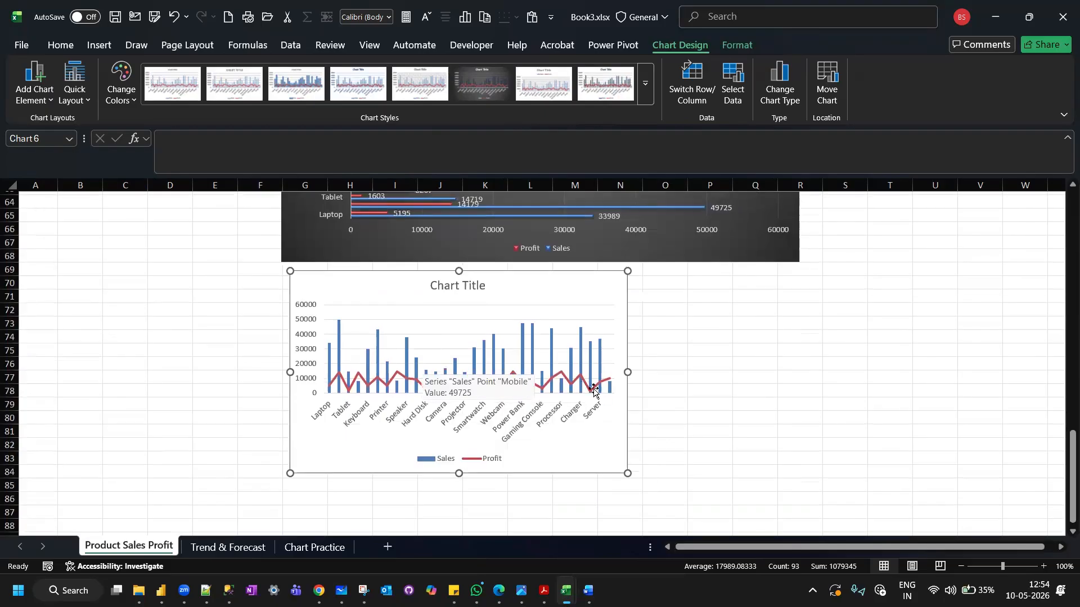
Enlarge the combo chart so it extends to column R and down to about row 91.
{"action": "left_click_drag", "start_coordinate": [628, 370], "coordinate": [819, 363]}
{"action": "scroll", "coordinate": [759, 391], "scroll_direction": "down", "scroll_amount": 1}
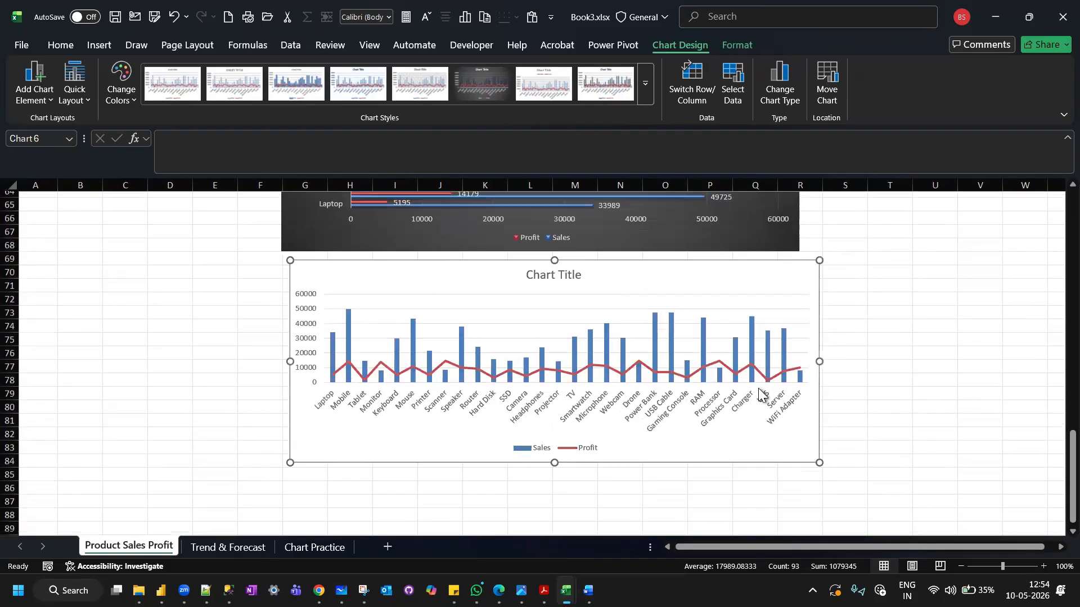
{"action": "left_click_drag", "start_coordinate": [554, 464], "coordinate": [561, 561]}
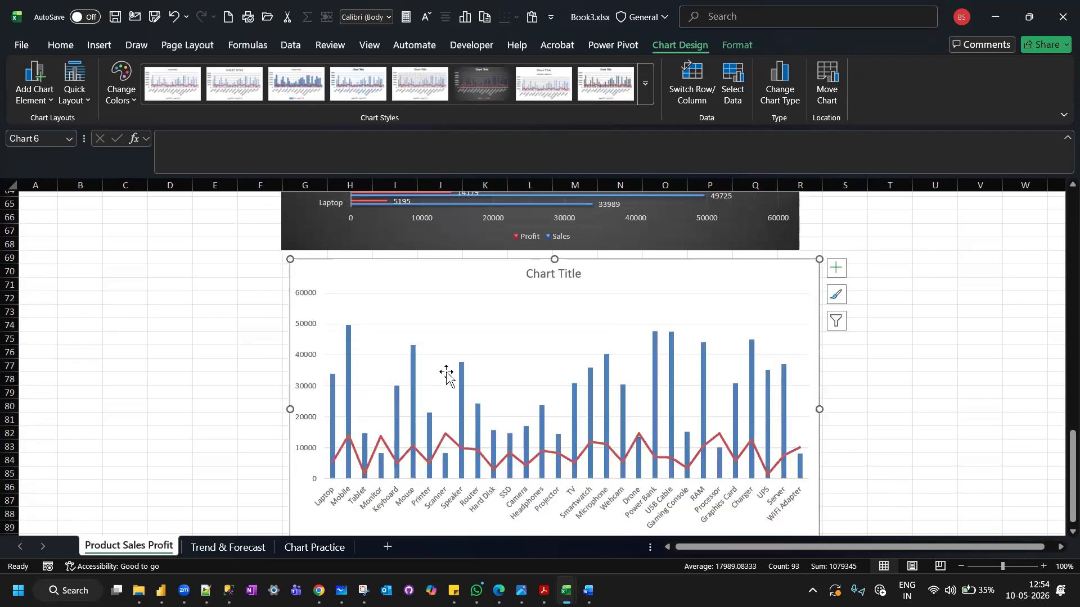
Add data labels to the Sales and Profit series of the combo chart.
{"action": "scroll", "coordinate": [446, 375], "scroll_direction": "down", "scroll_amount": 1}
{"action": "scroll", "coordinate": [446, 374], "scroll_direction": "up", "scroll_amount": 2}
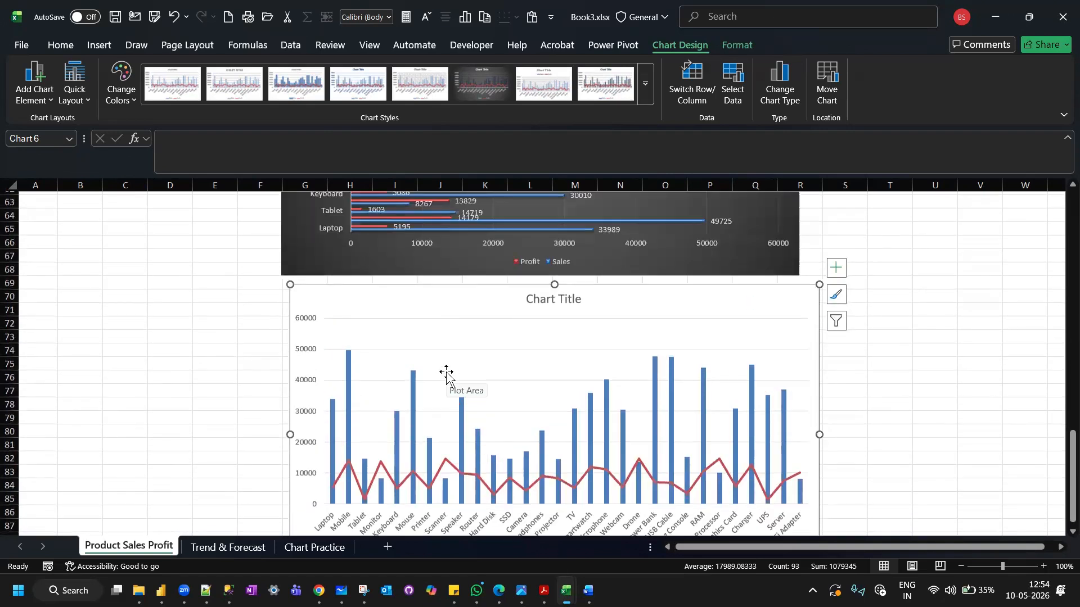
{"action": "left_click", "coordinate": [837, 293]}
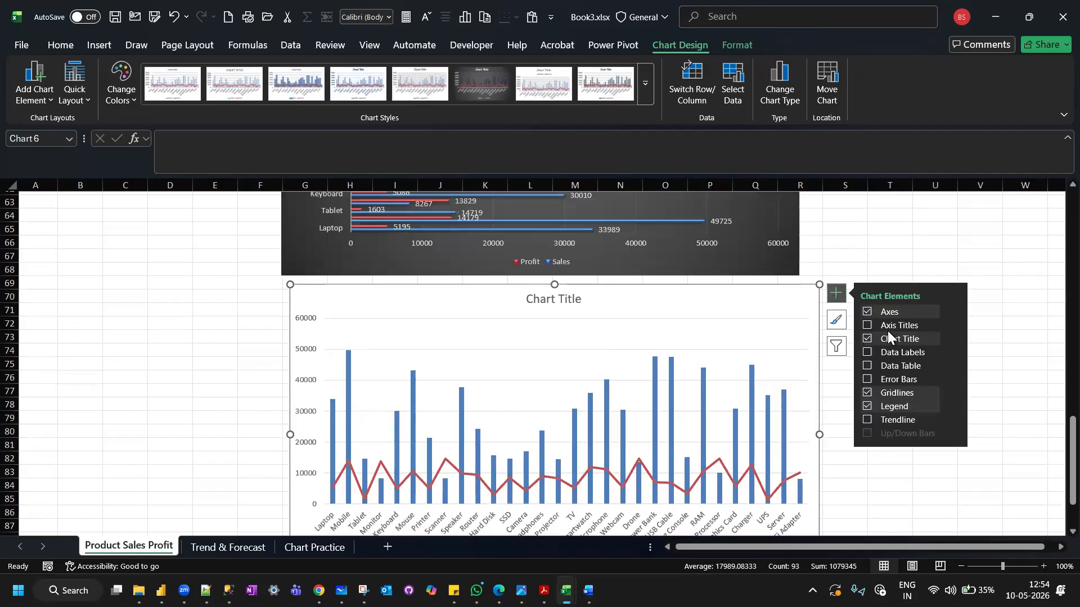
{"action": "left_click", "coordinate": [867, 352]}
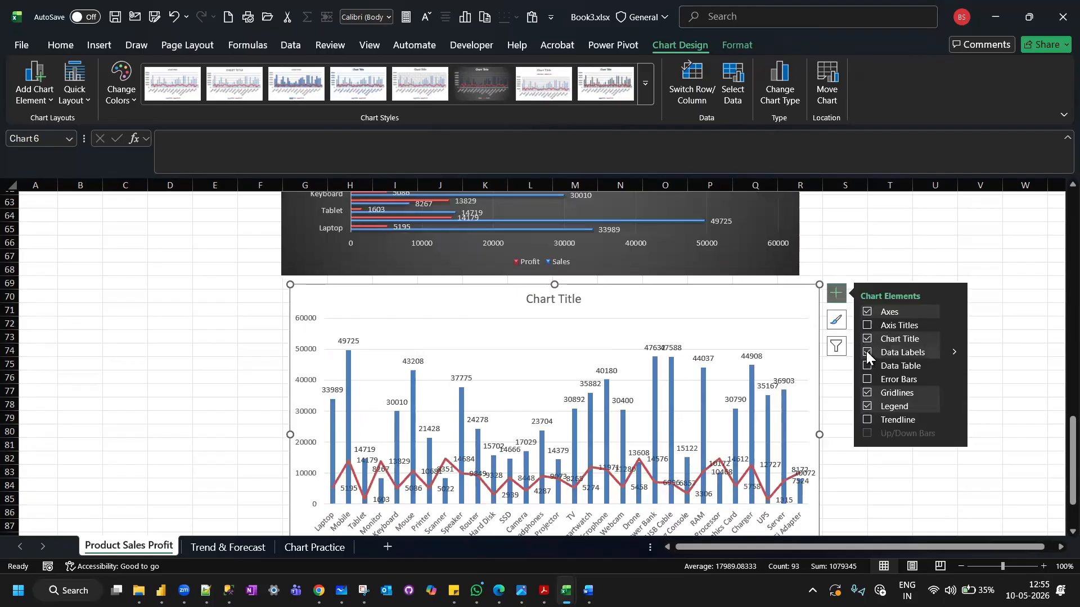
Set the text direction of the combo chart's Sales data labels to Rotate all text 270°.
{"action": "left_click", "coordinate": [953, 352]}
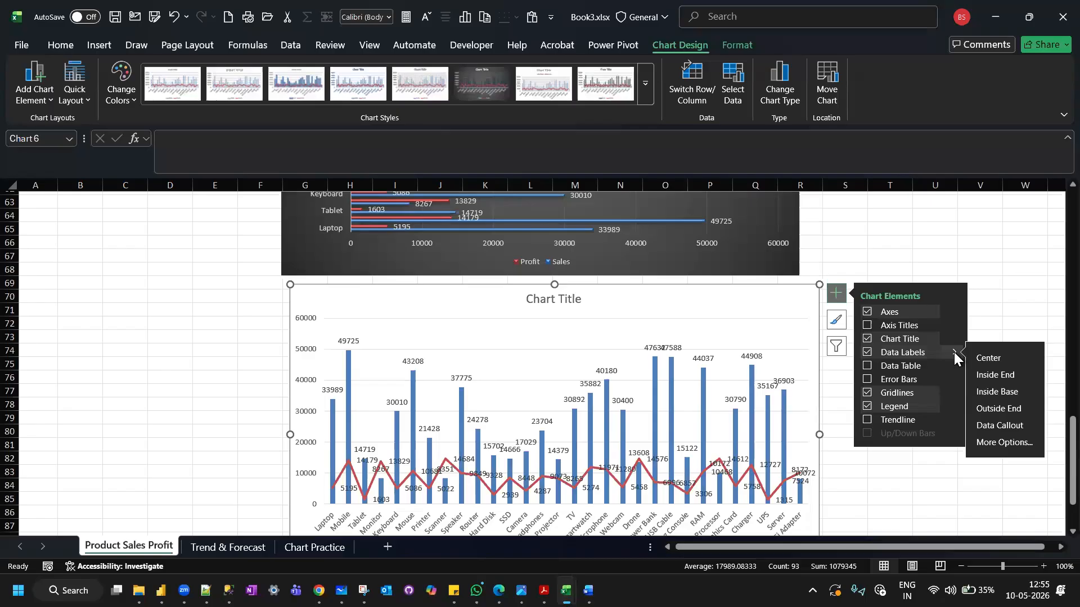
{"action": "left_click", "coordinate": [1009, 442]}
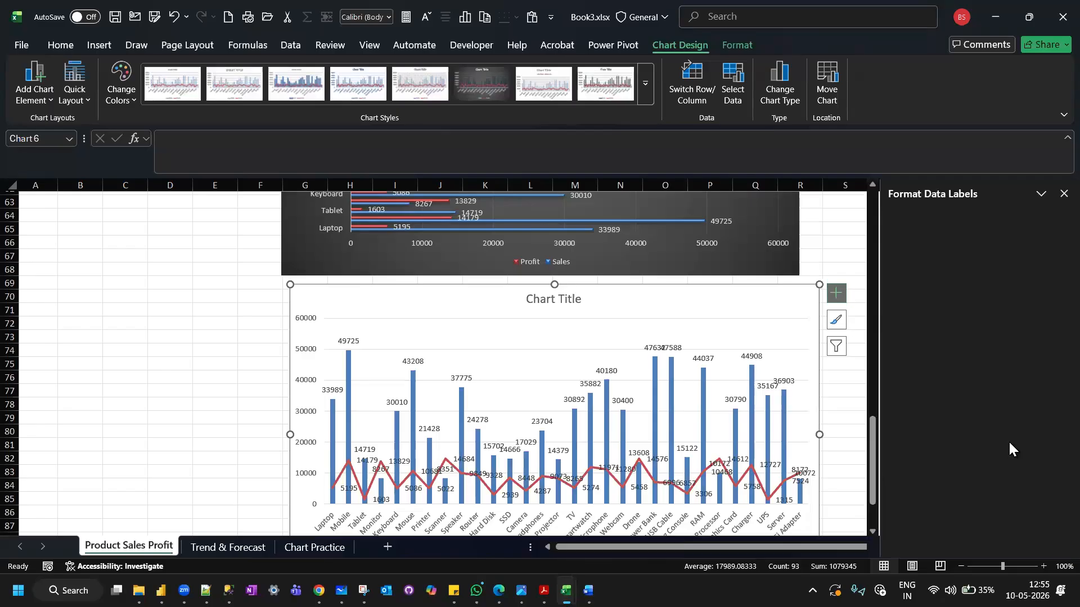
{"action": "left_click", "coordinate": [963, 252]}
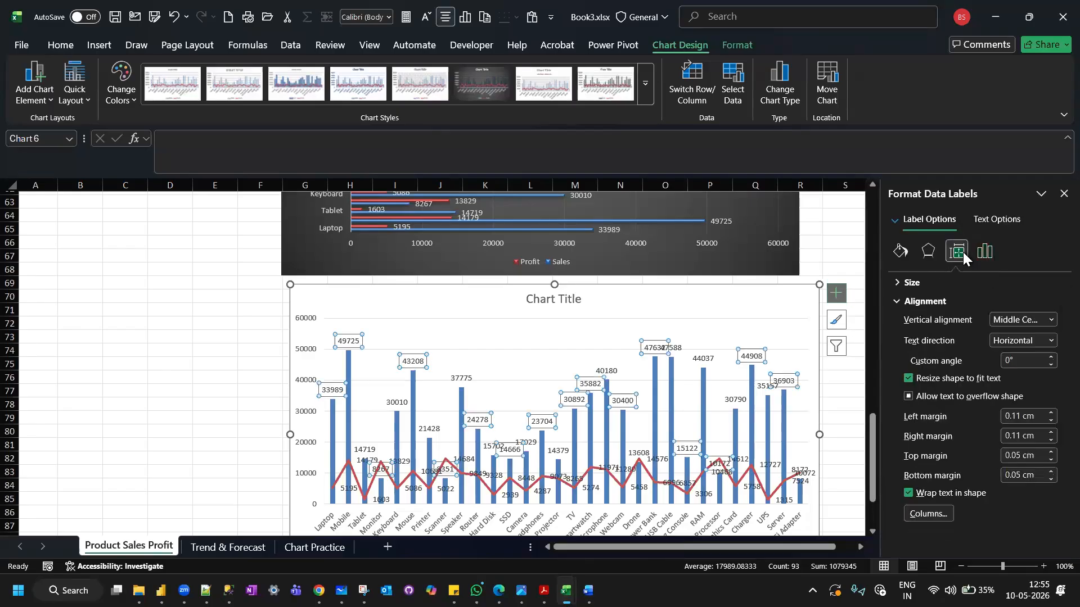
{"action": "left_click", "coordinate": [1050, 340]}
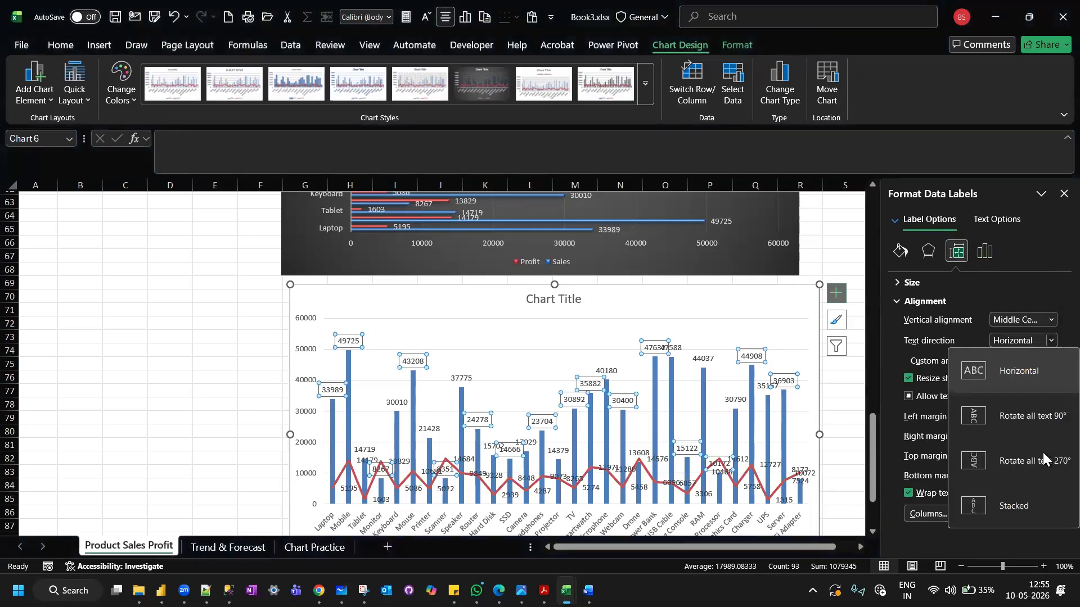
{"action": "left_click", "coordinate": [1043, 463]}
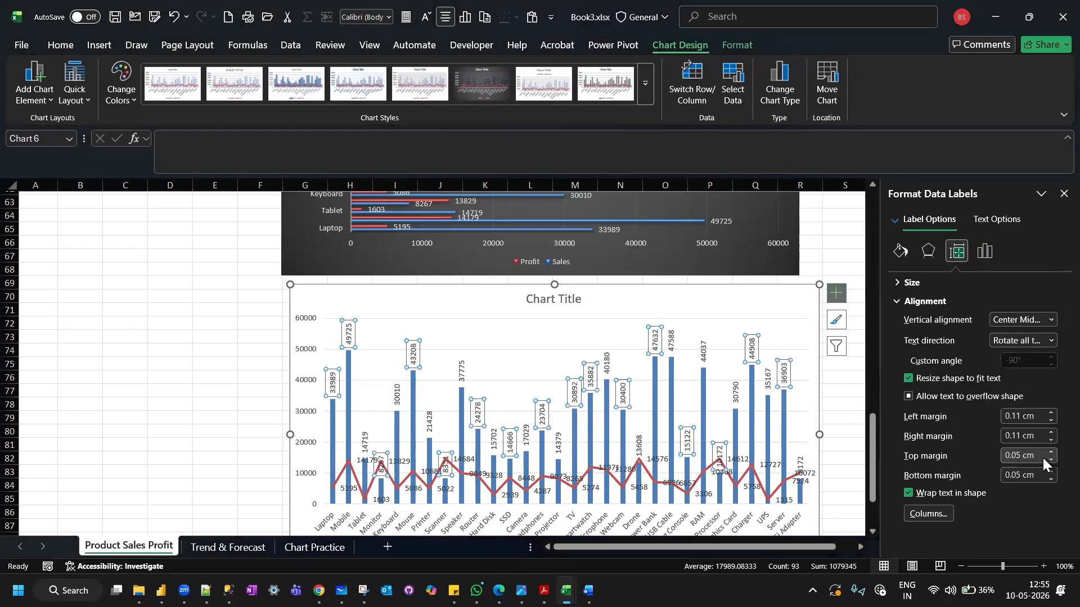
Rotate the data labels of the Profit line in the combo chart by 270° and deselect the chart.
{"action": "left_click", "coordinate": [349, 463]}
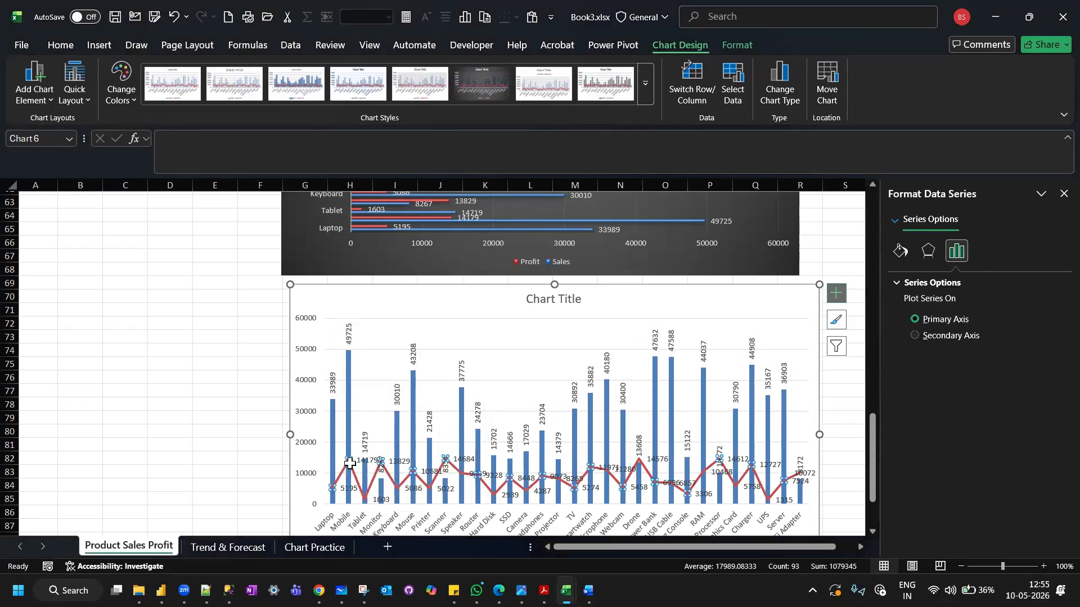
{"action": "left_click", "coordinate": [350, 488]}
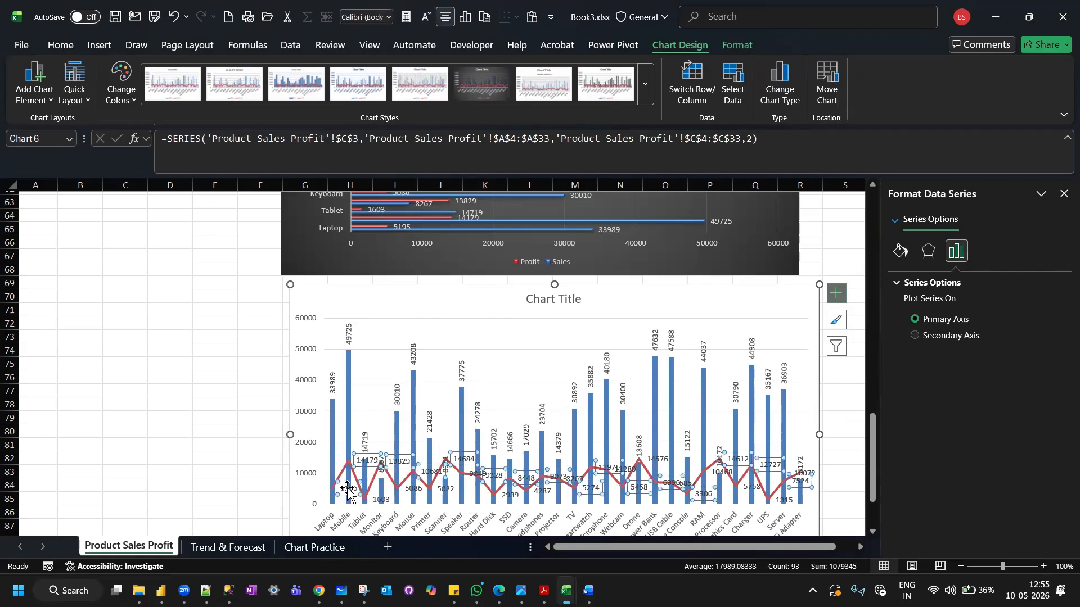
{"action": "left_click", "coordinate": [1049, 340]}
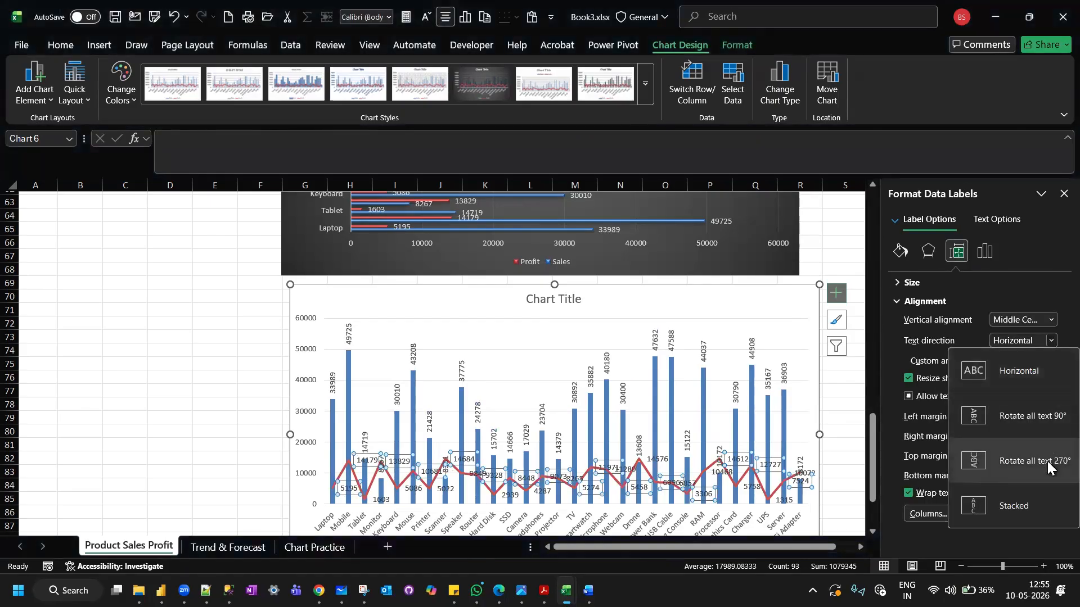
{"action": "left_click", "coordinate": [1047, 461]}
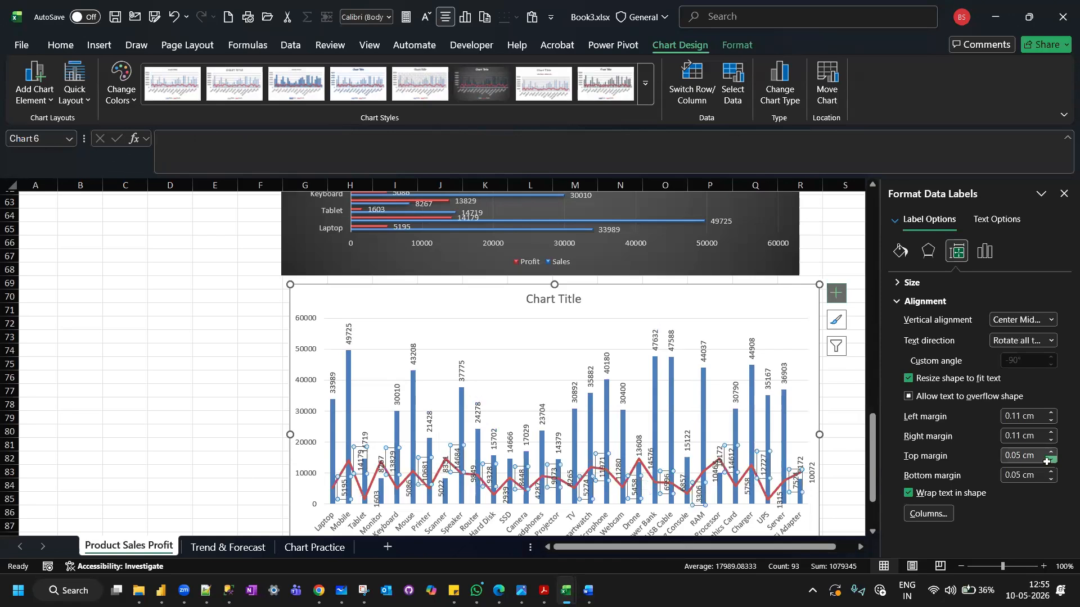
{"action": "left_click", "coordinate": [213, 413]}
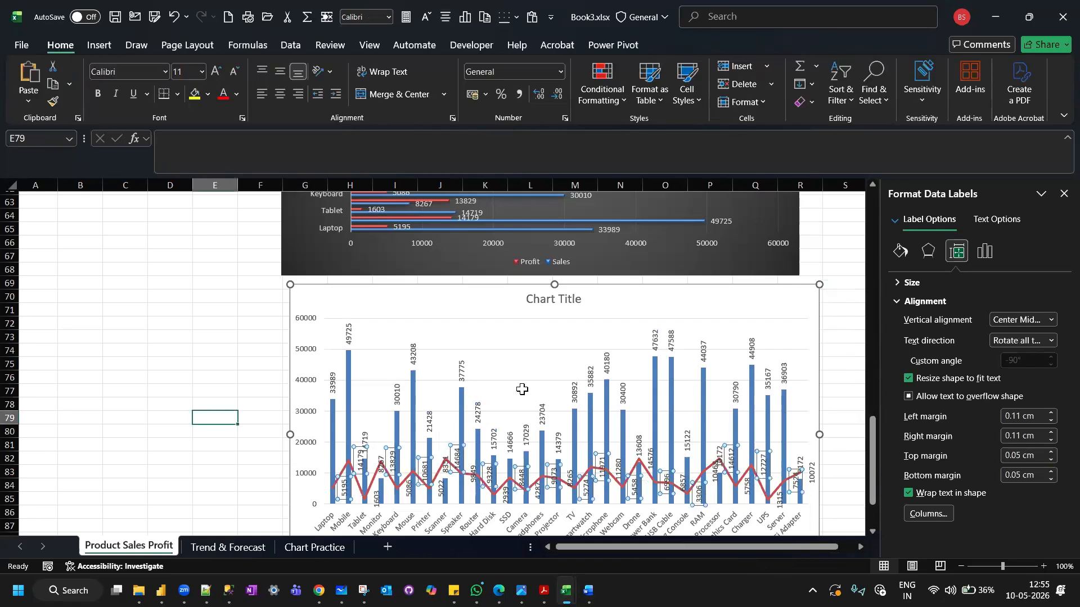
Select the whole combo chart of Sales and Profit below the clustered bar chart.
{"action": "scroll", "coordinate": [523, 392], "scroll_direction": "down", "scroll_amount": 1}
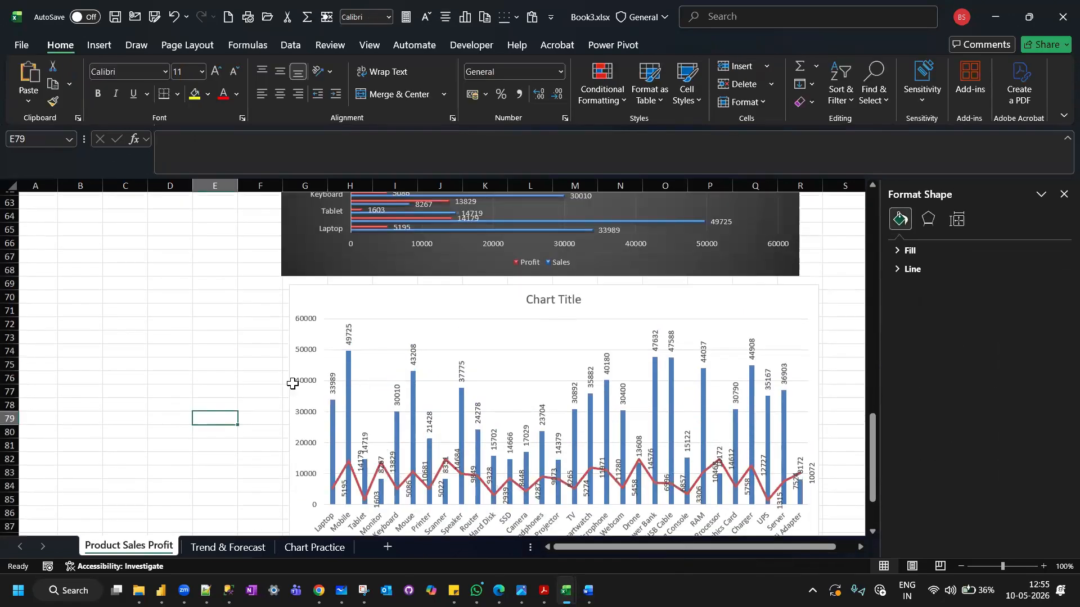
{"action": "scroll", "coordinate": [293, 383], "scroll_direction": "down", "scroll_amount": 1}
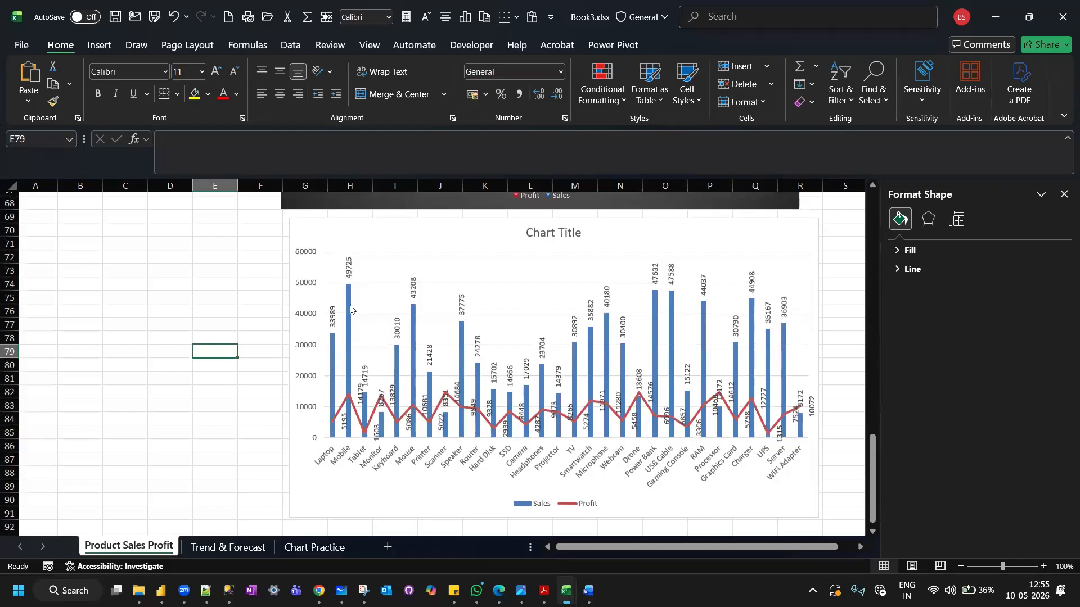
{"action": "scroll", "coordinate": [559, 337], "scroll_direction": "up", "scroll_amount": 1}
{"action": "left_click", "coordinate": [480, 251]}
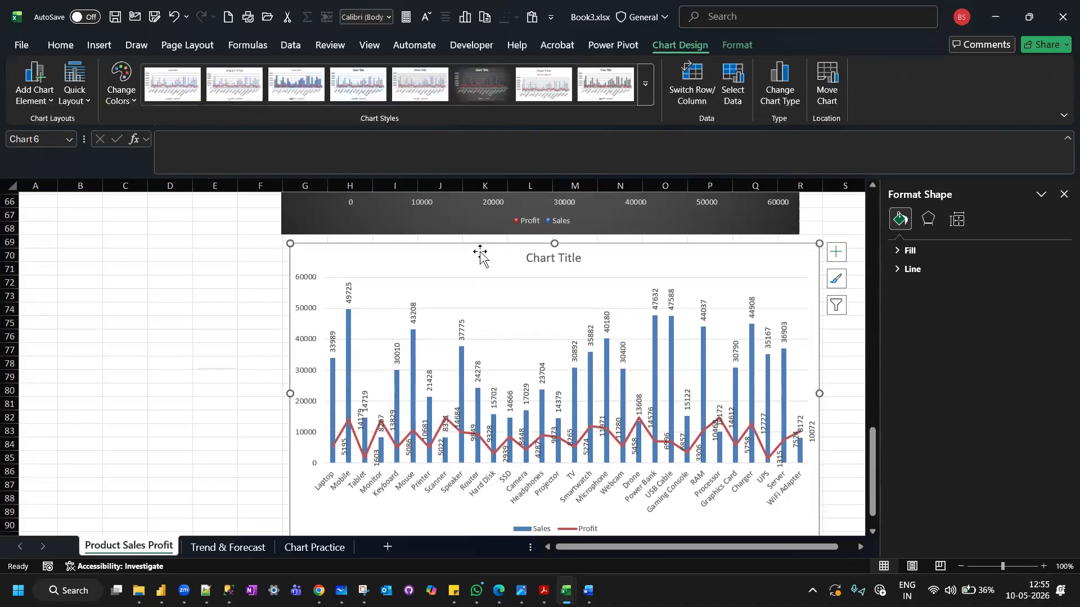
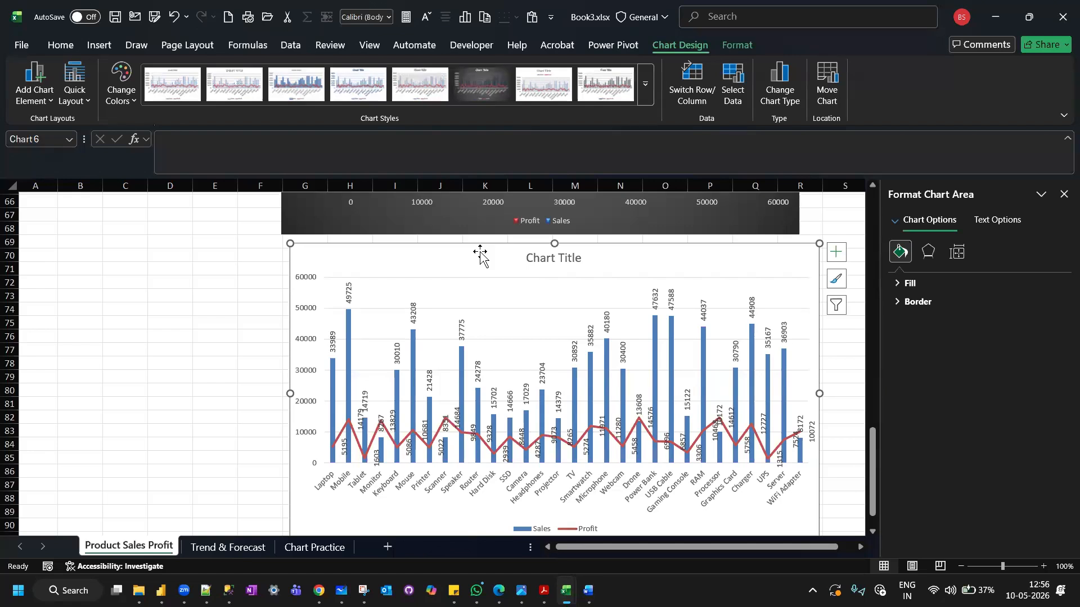
Autofit column A on the Trend & Forecast sheet, view the Chart Practice sheet, and return to the Product Sales Profit sheet.
{"action": "left_click", "coordinate": [158, 309]}
{"action": "scroll", "coordinate": [158, 309], "scroll_direction": "up", "scroll_amount": 17}
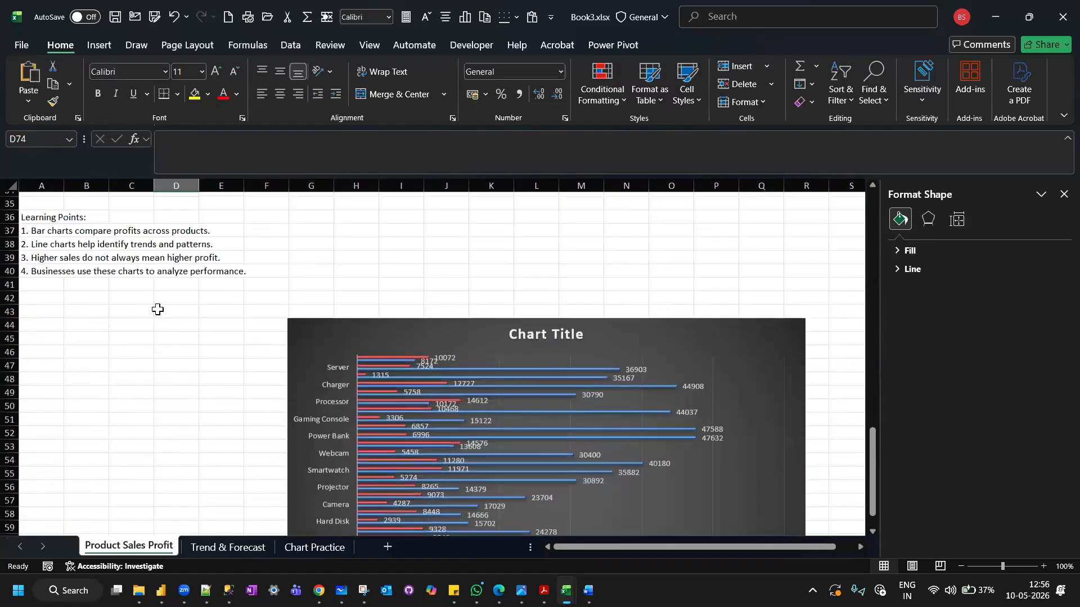
{"action": "scroll", "coordinate": [157, 309], "scroll_direction": "up", "scroll_amount": 4}
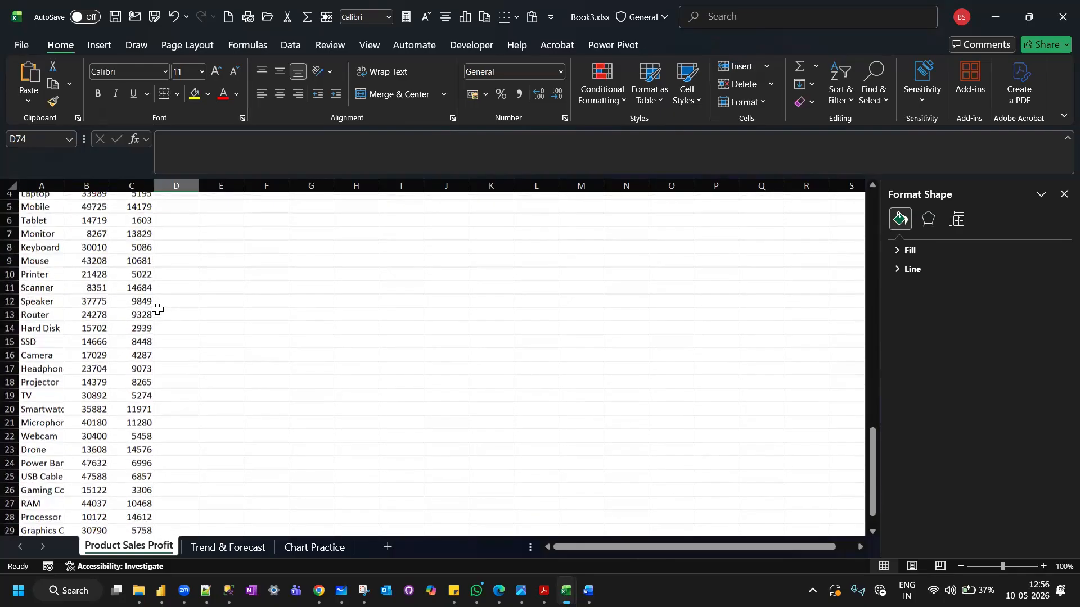
{"action": "left_click", "coordinate": [213, 548]}
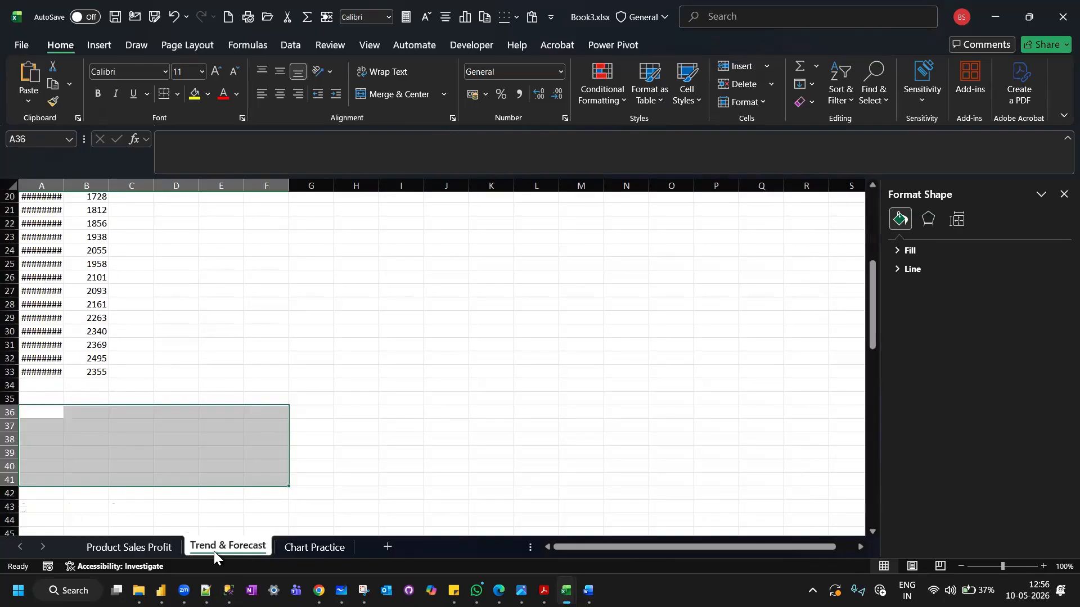
{"action": "double_click", "coordinate": [64, 181]}
{"action": "scroll", "coordinate": [110, 348], "scroll_direction": "up", "scroll_amount": 1}
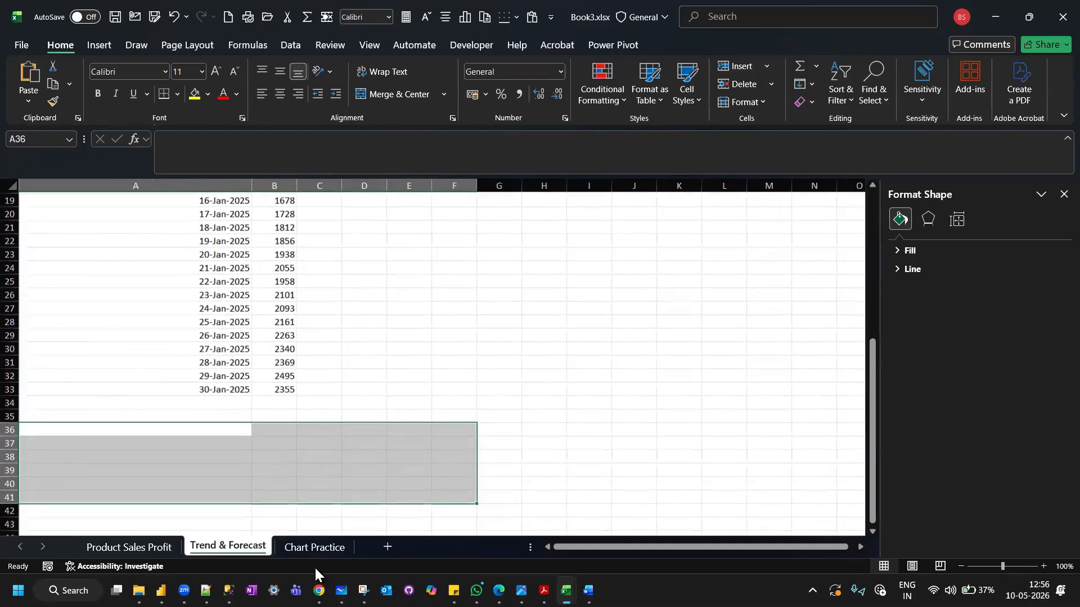
{"action": "left_click", "coordinate": [305, 549]}
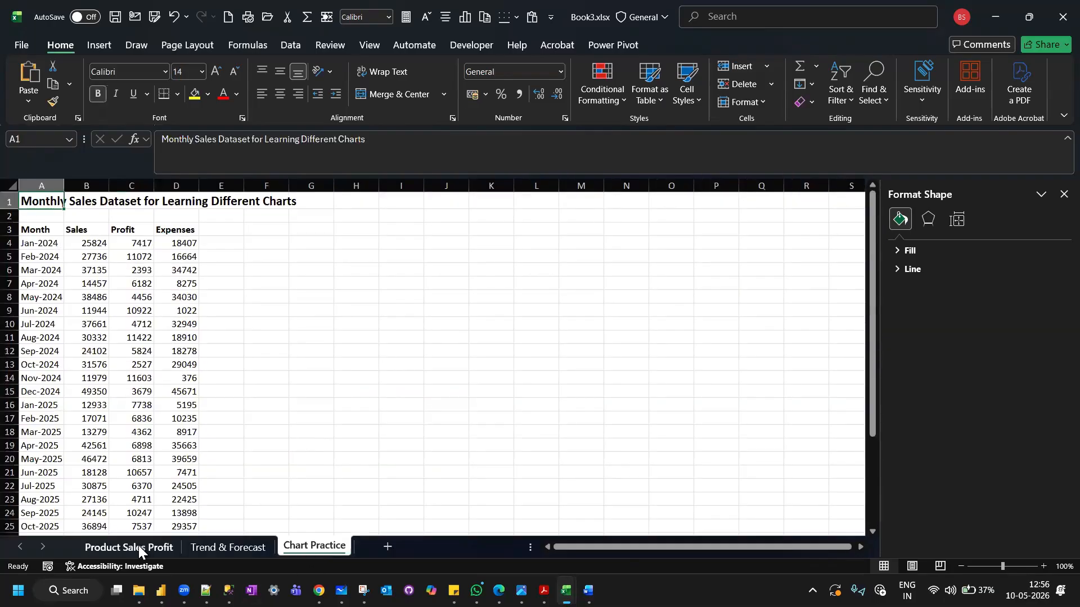
{"action": "left_click", "coordinate": [138, 546]}
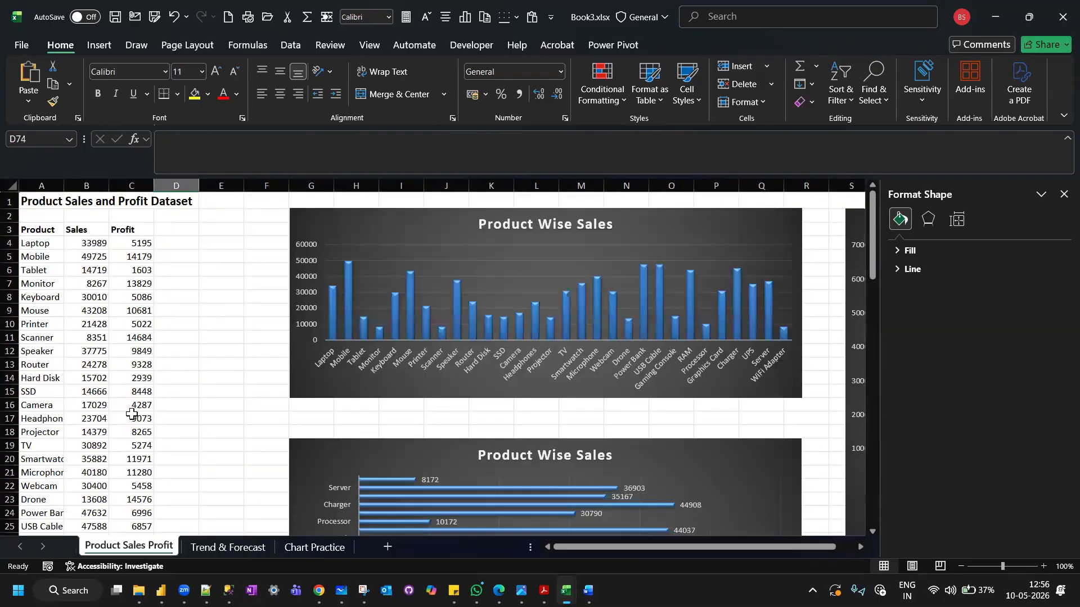
Switch to Notepad++ and add the lines "pie chart - % contribution of each product in the total" and "mobile" to the notes.
{"action": "left_click", "coordinate": [206, 590]}
{"action": "key", "text": "Return"}
{"action": "type", "text": "pie chart"}
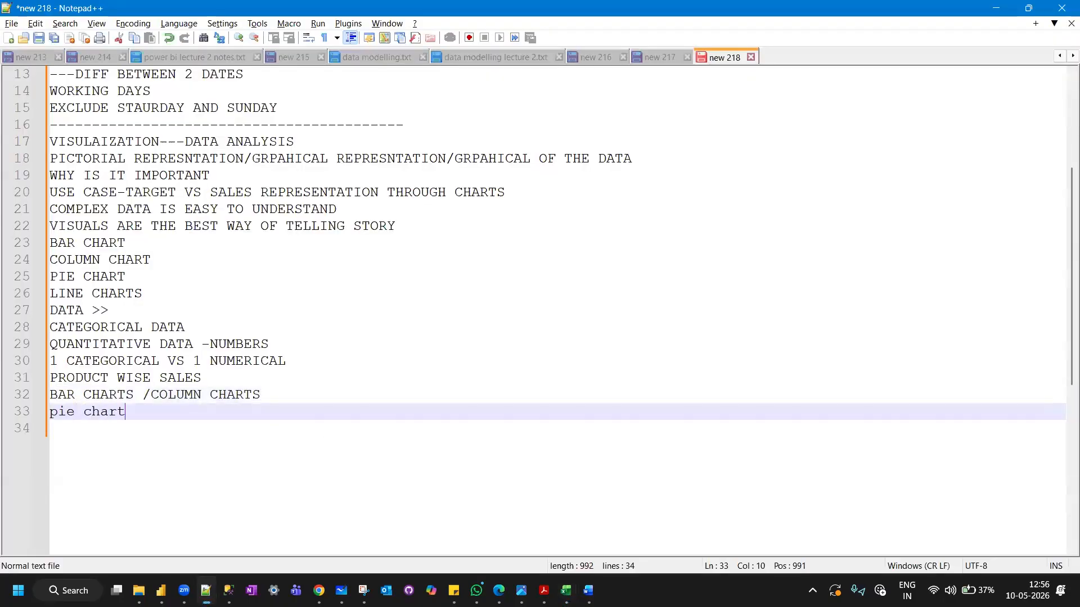
{"action": "type", "text": " - % contributi"}
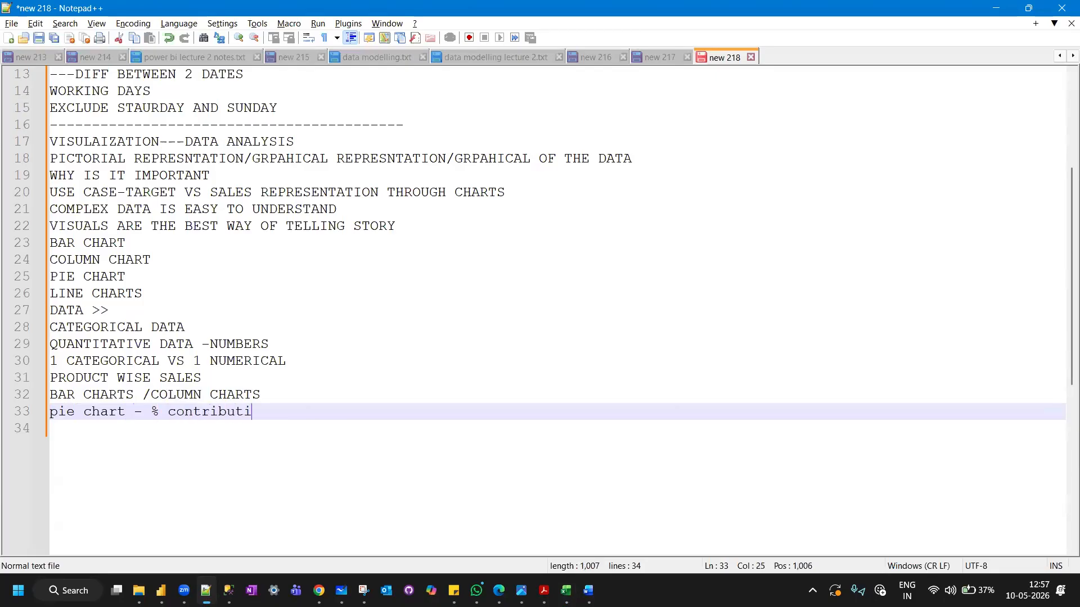
{"action": "type", "text": "on of each product in the "}
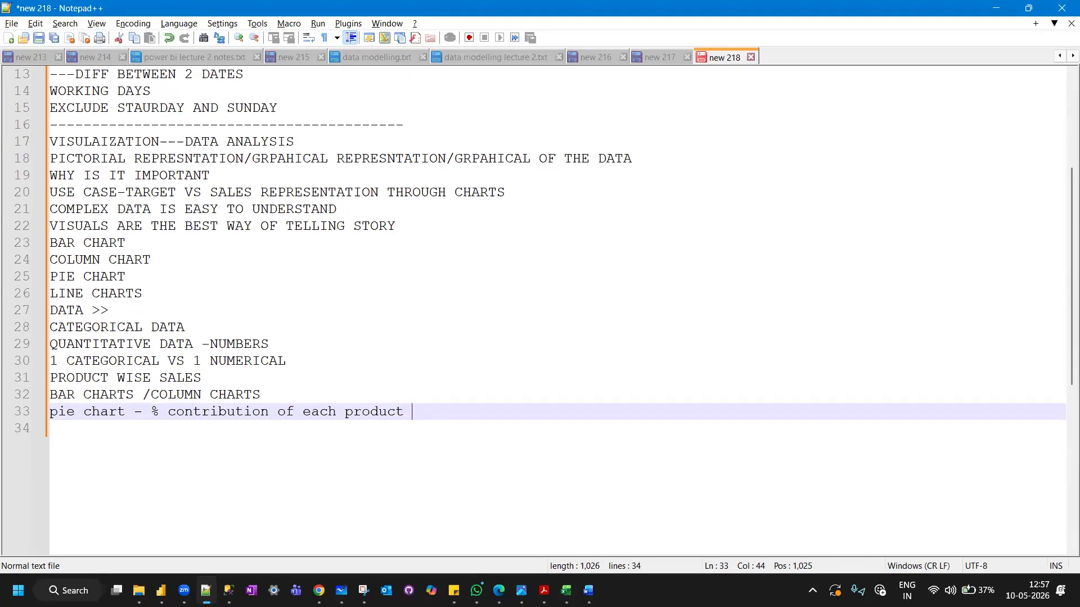
{"action": "type", "text": "total"}
{"action": "key", "text": "Return"}
{"action": "type", "text": "mobile"}
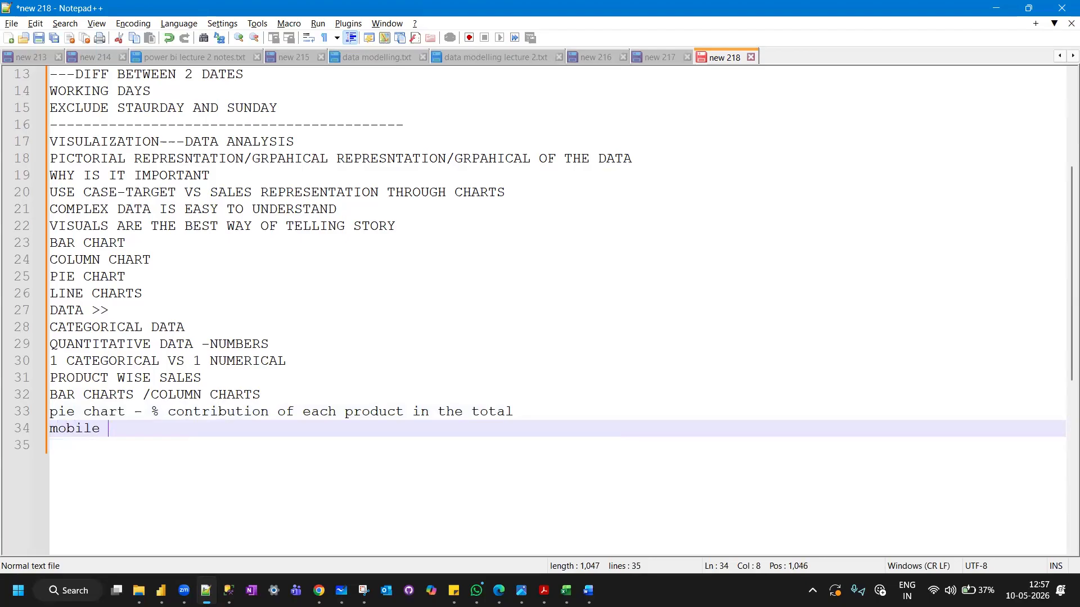
{"action": "key", "text": "Return"}
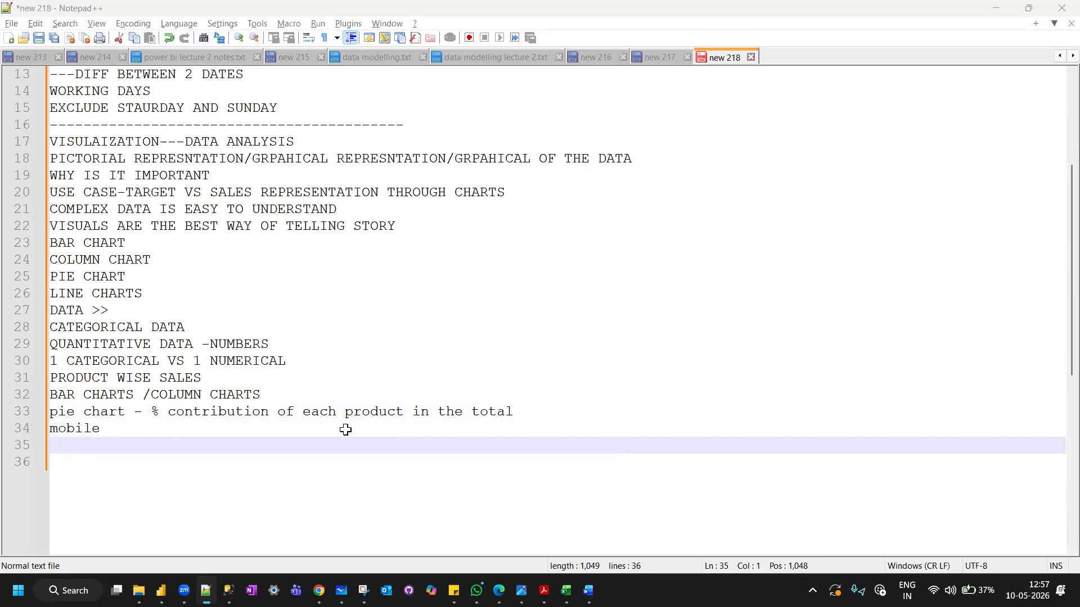
Switch back to Excel and insert a pie chart of Product and Sales from the range A3:B11.
{"action": "key", "text": "alt+Tab"}
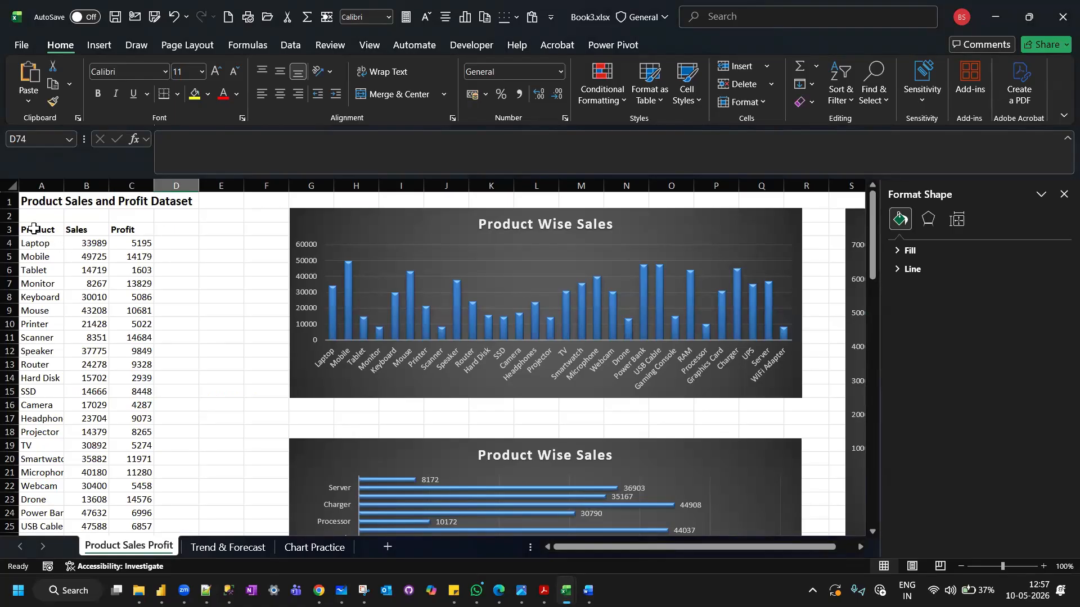
{"action": "left_click_drag", "start_coordinate": [22, 229], "coordinate": [80, 340]}
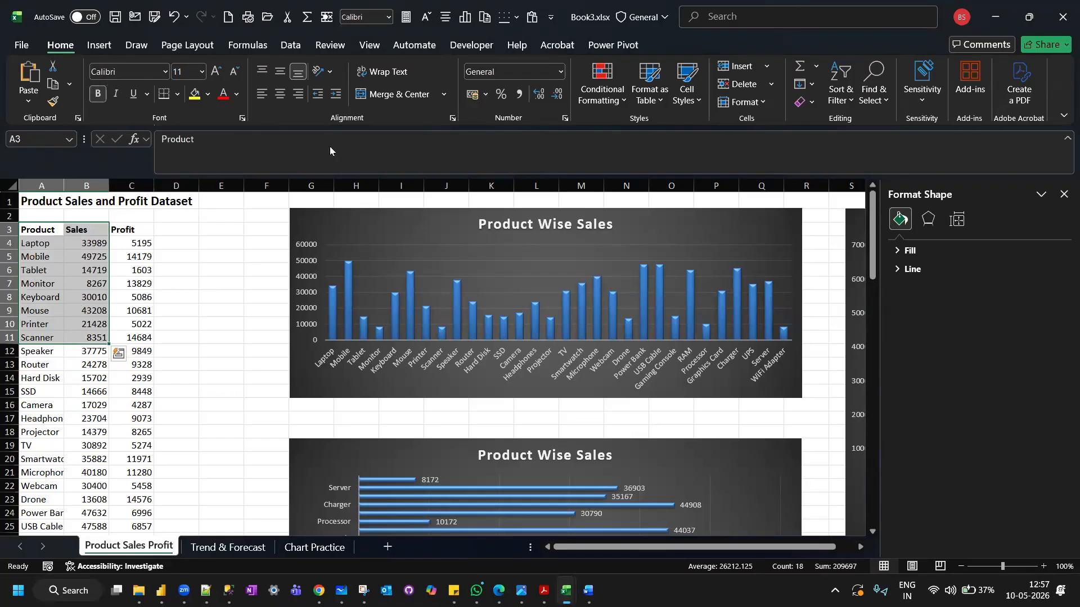
{"action": "left_click", "coordinate": [100, 45]}
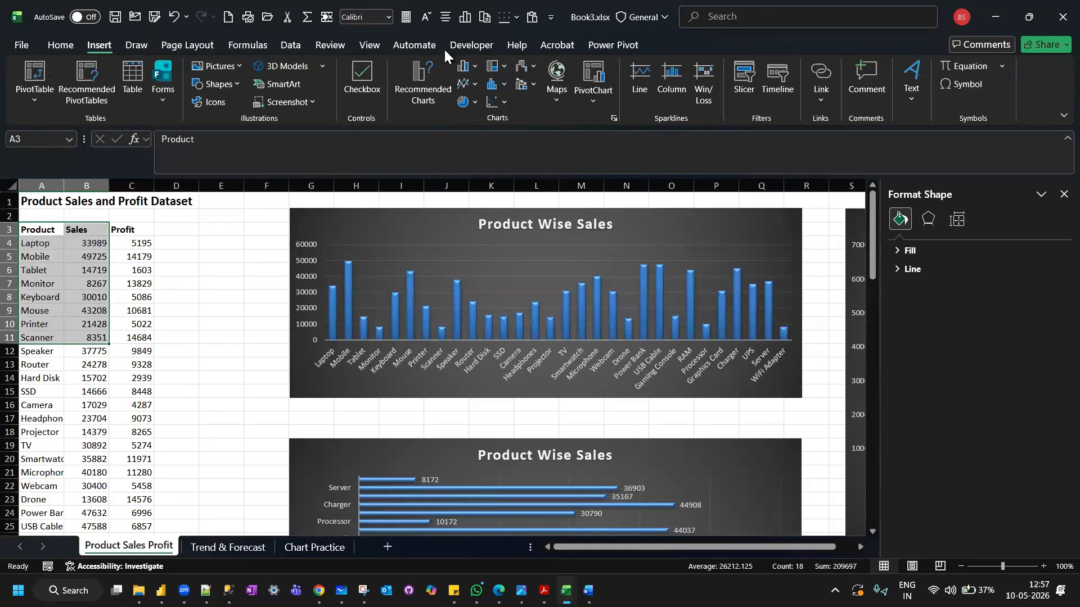
{"action": "left_click", "coordinate": [417, 89]}
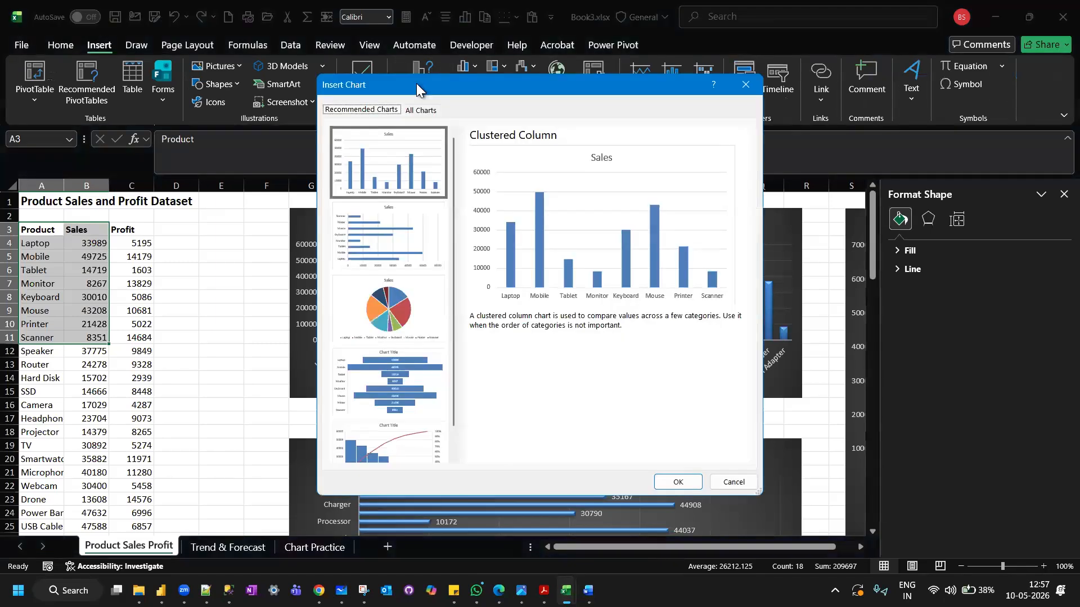
{"action": "left_click", "coordinate": [388, 317]}
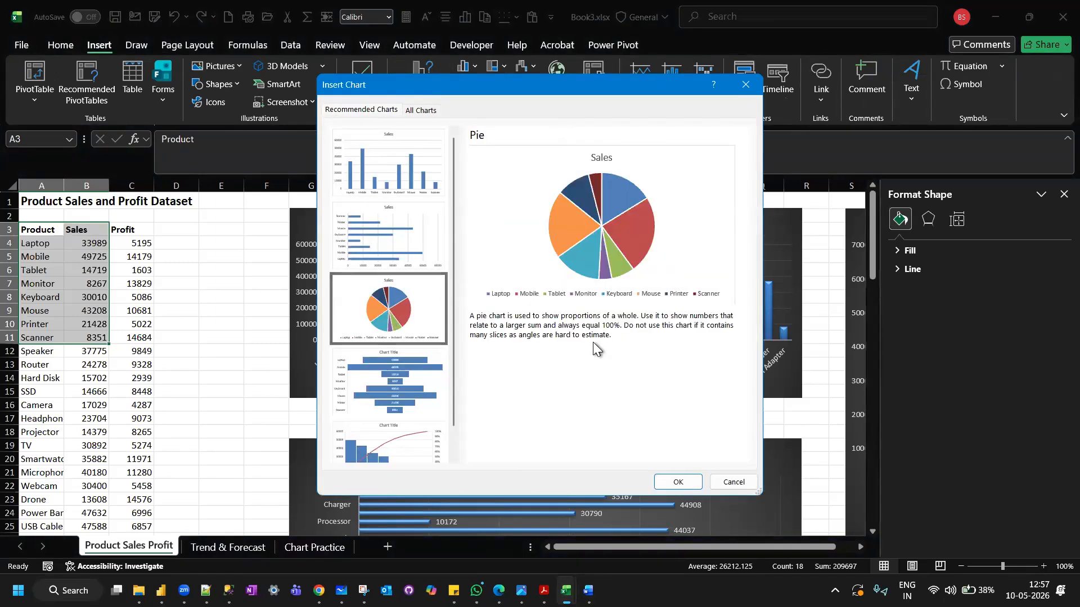
{"action": "left_click", "coordinate": [677, 482]}
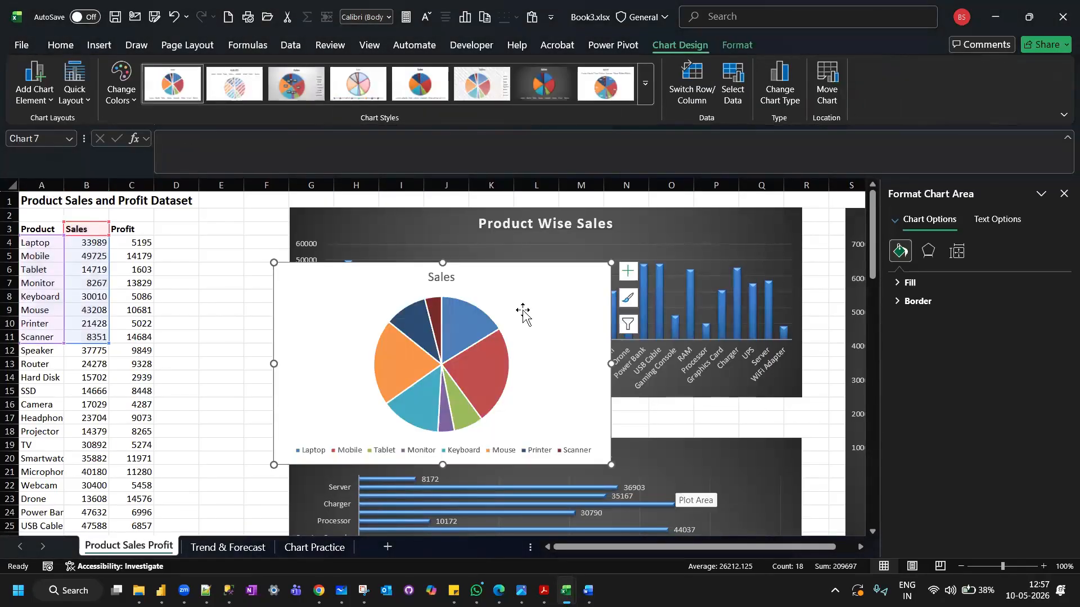
Delete the Product Wise Sales column chart and place the pie chart, made taller, beside the data from column E to L, rows 1 to 18.
{"action": "left_click_drag", "start_coordinate": [513, 289], "coordinate": [411, 239]}
{"action": "left_click", "coordinate": [593, 214]}
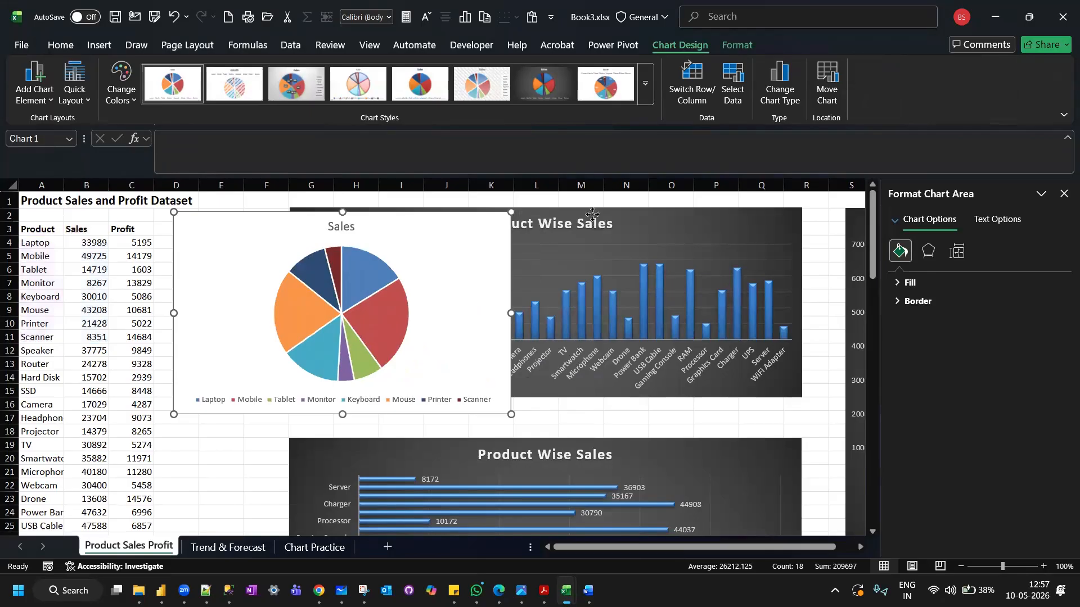
{"action": "left_click", "coordinate": [712, 399]}
{"action": "key", "text": "Delete"}
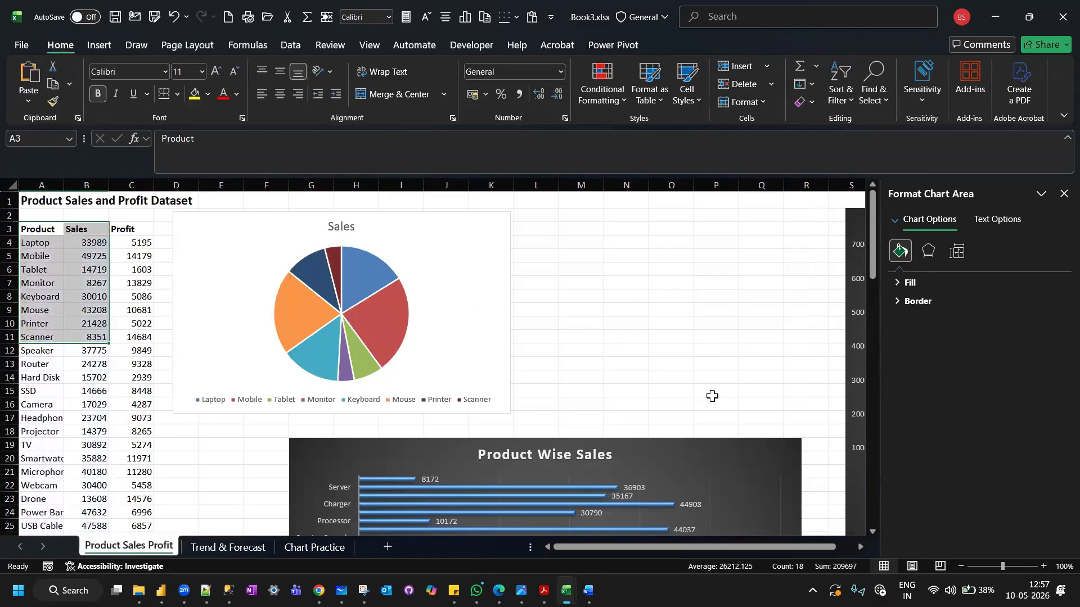
{"action": "left_click_drag", "start_coordinate": [385, 224], "coordinate": [420, 207]}
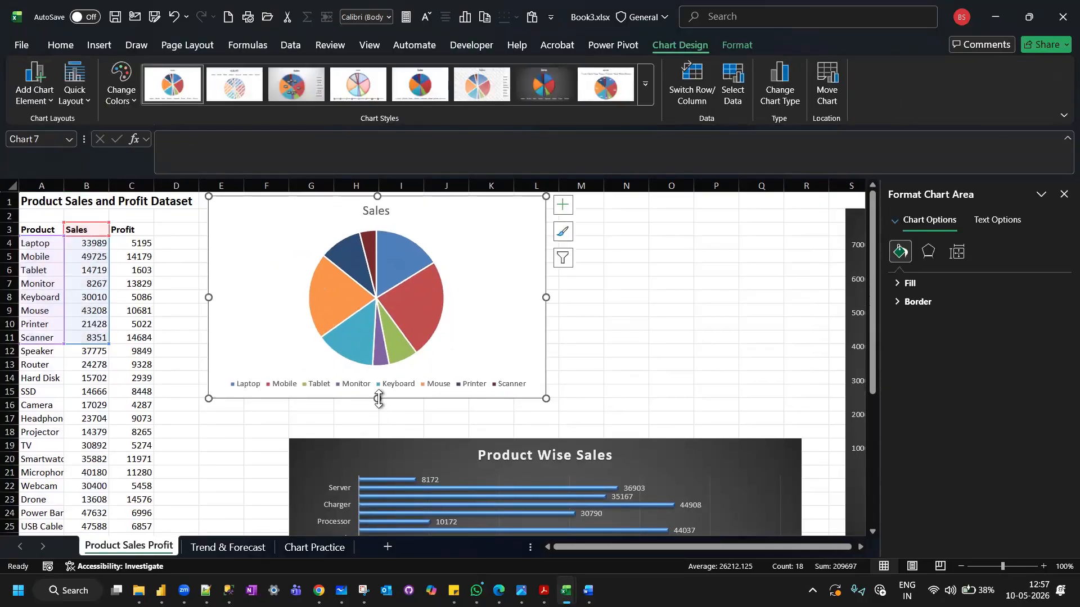
{"action": "left_click_drag", "start_coordinate": [377, 398], "coordinate": [381, 434]}
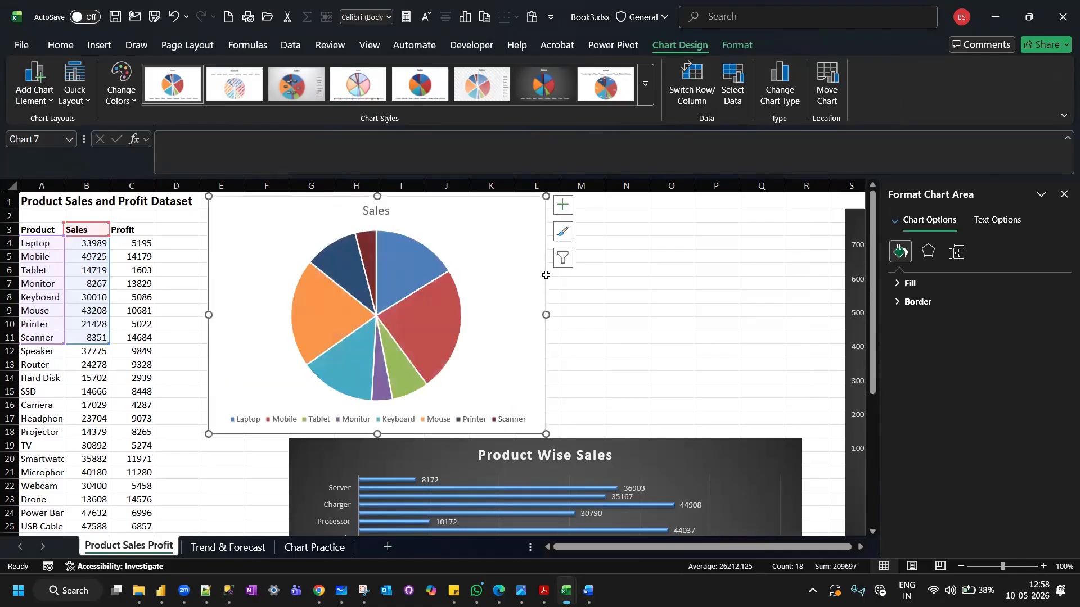
Add data labels to the Sales pie chart.
{"action": "left_click", "coordinate": [561, 209]}
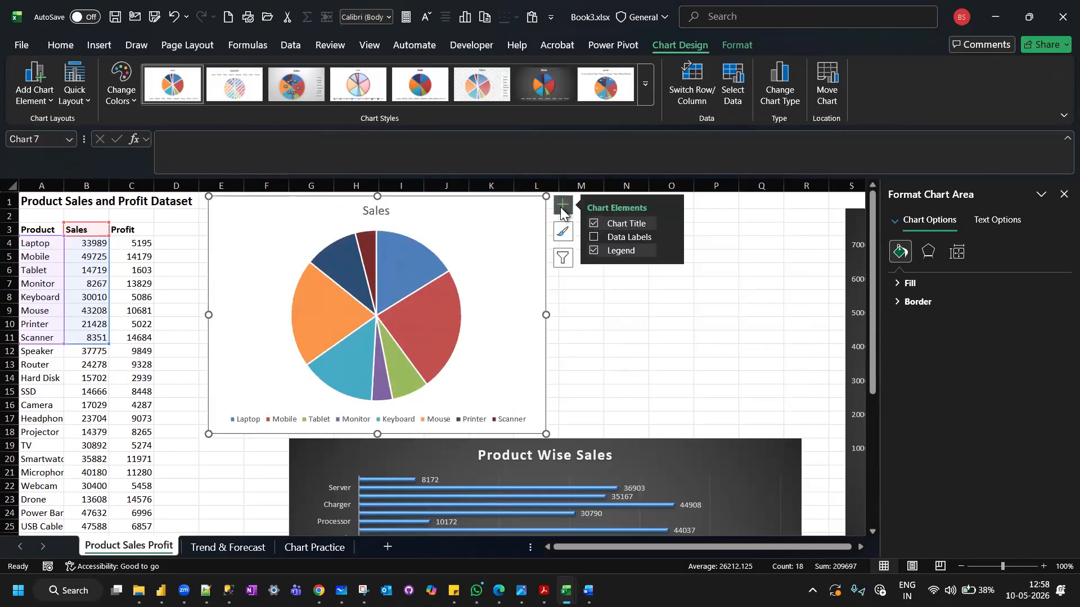
{"action": "left_click", "coordinate": [594, 239]}
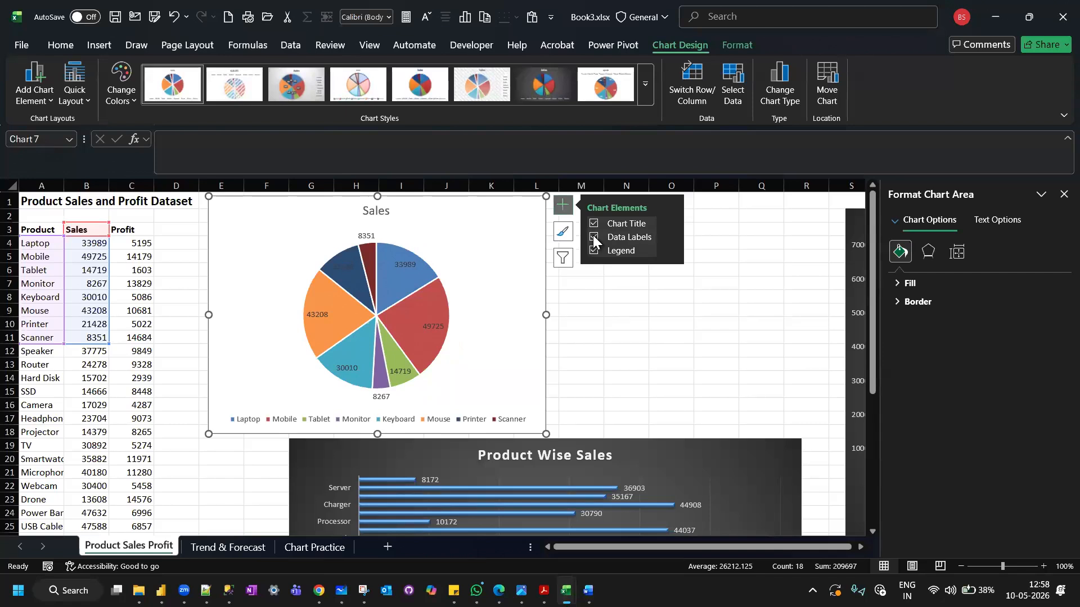
{"action": "key", "text": "alt+Tab"}
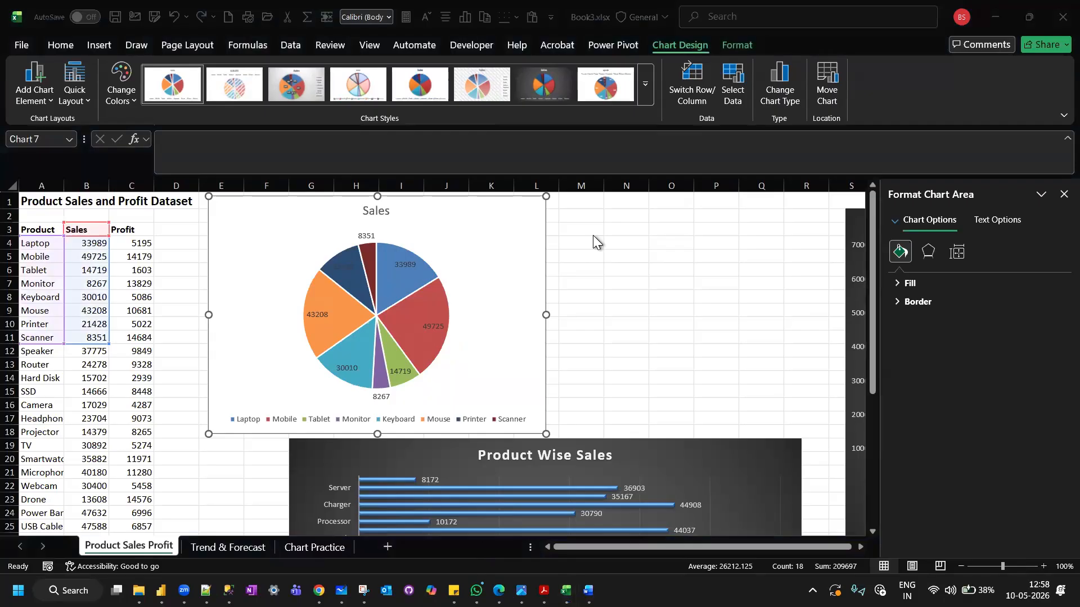
{"action": "key", "text": "alt+Tab"}
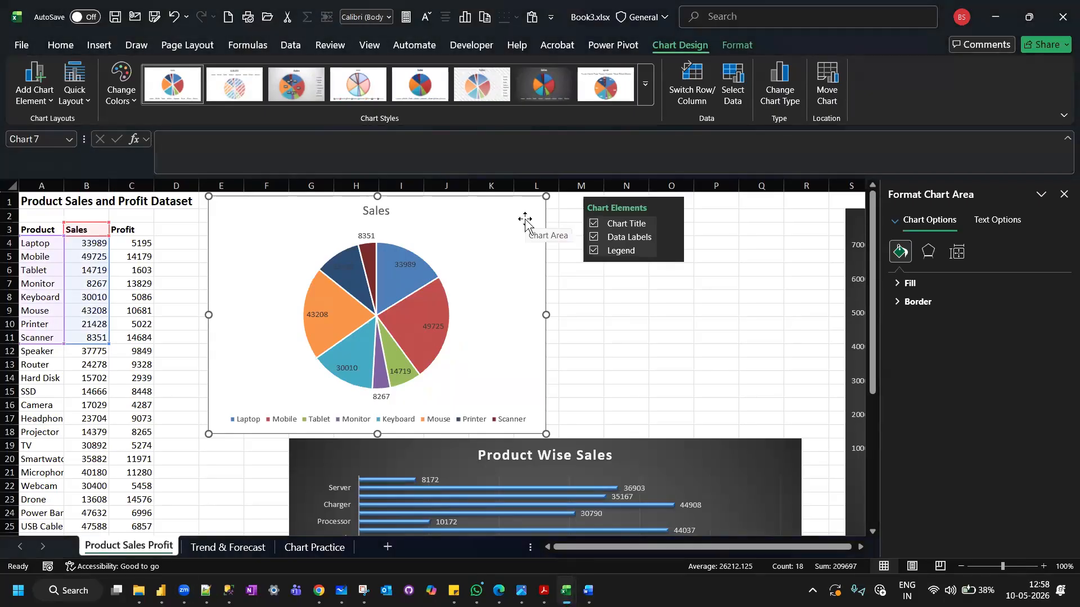
Format the pie chart's data labels to show the percentage alongside the value.
{"action": "left_click", "coordinate": [669, 237]}
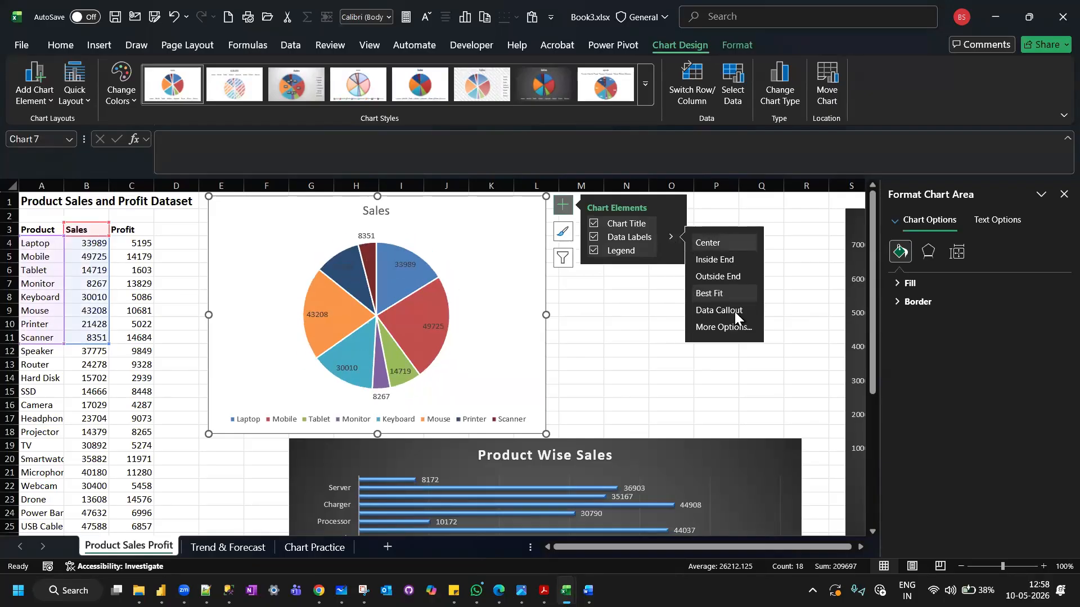
{"action": "left_click", "coordinate": [735, 328]}
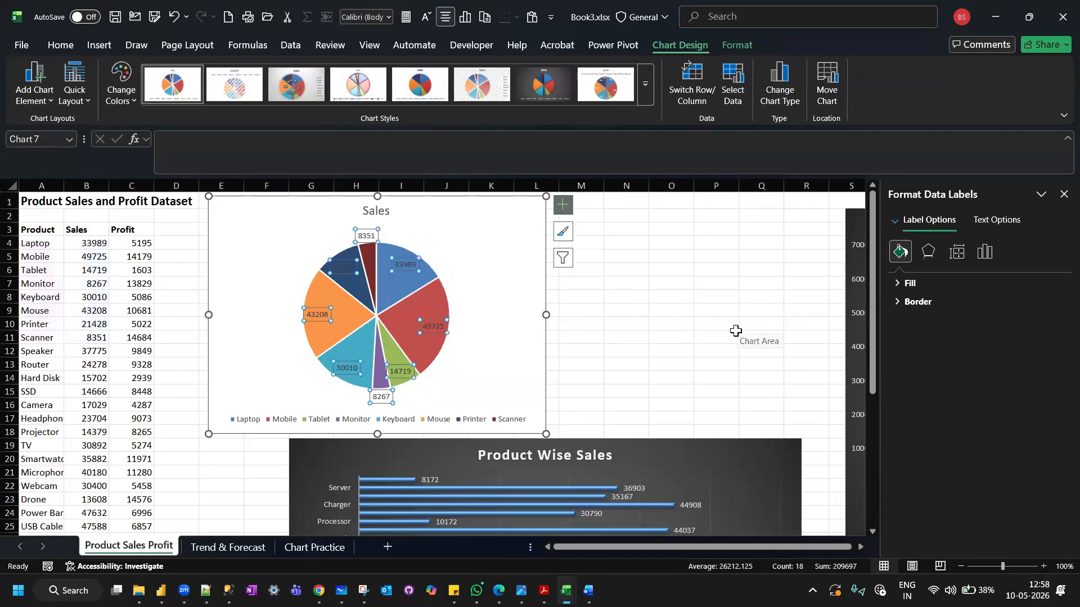
{"action": "left_click", "coordinate": [929, 253]}
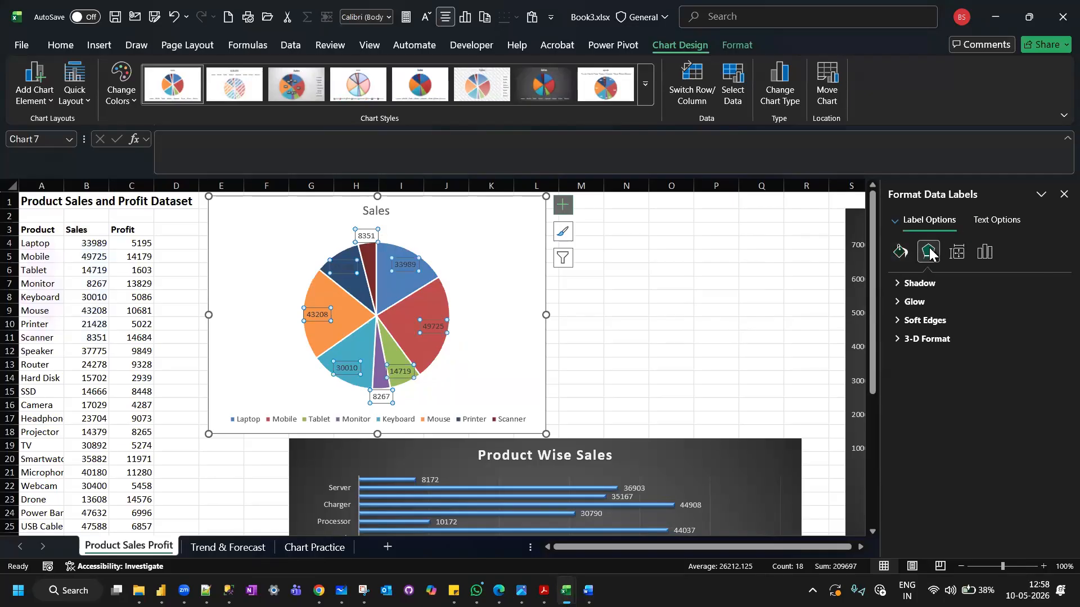
{"action": "left_click", "coordinate": [987, 253]}
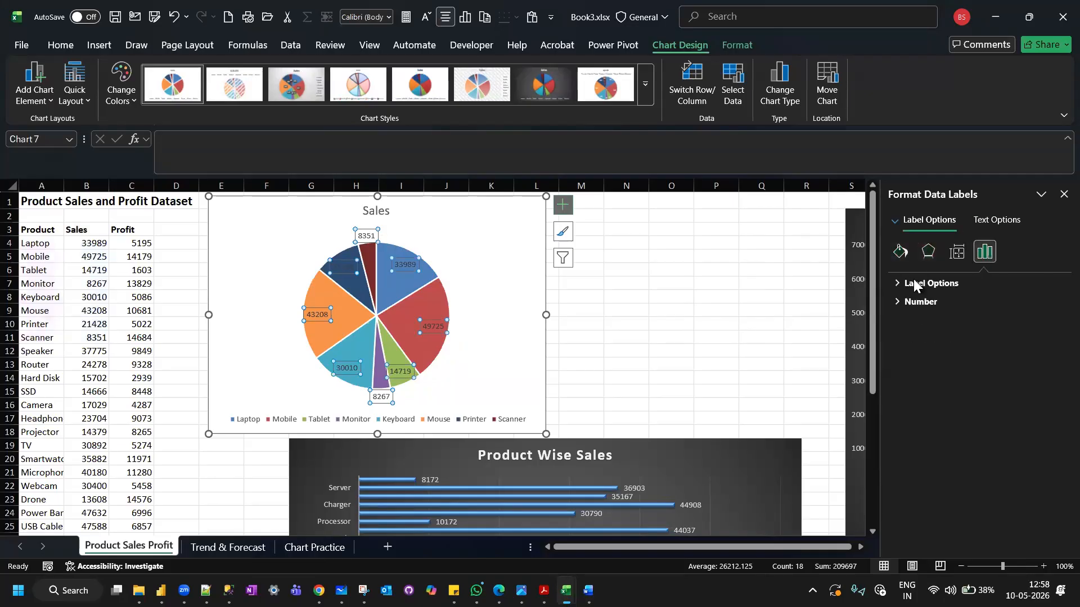
{"action": "left_click", "coordinate": [898, 283]}
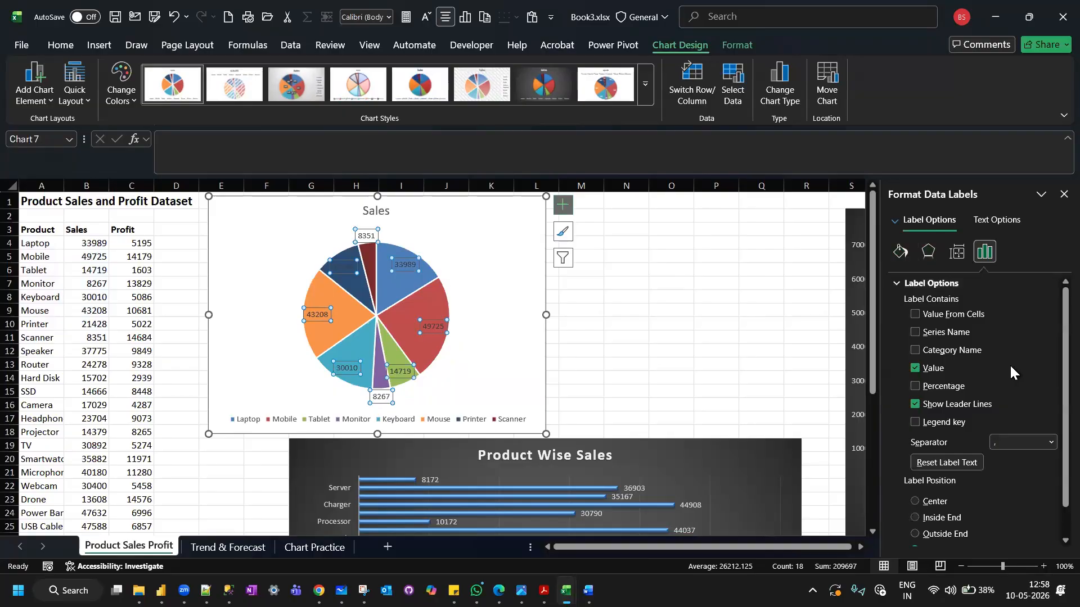
{"action": "left_click", "coordinate": [916, 386]}
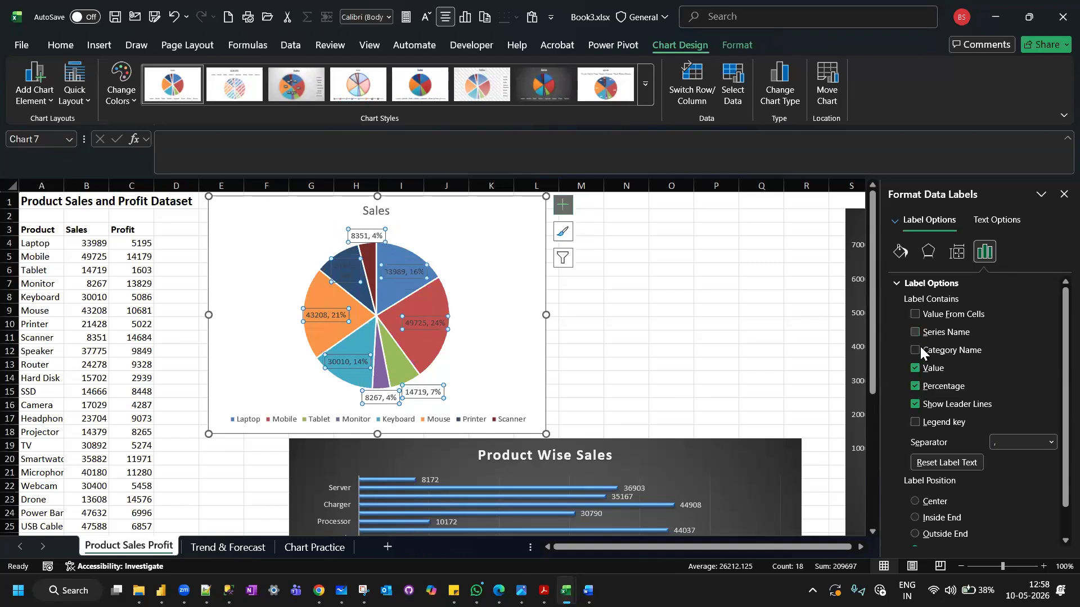
{"action": "left_click", "coordinate": [596, 295]}
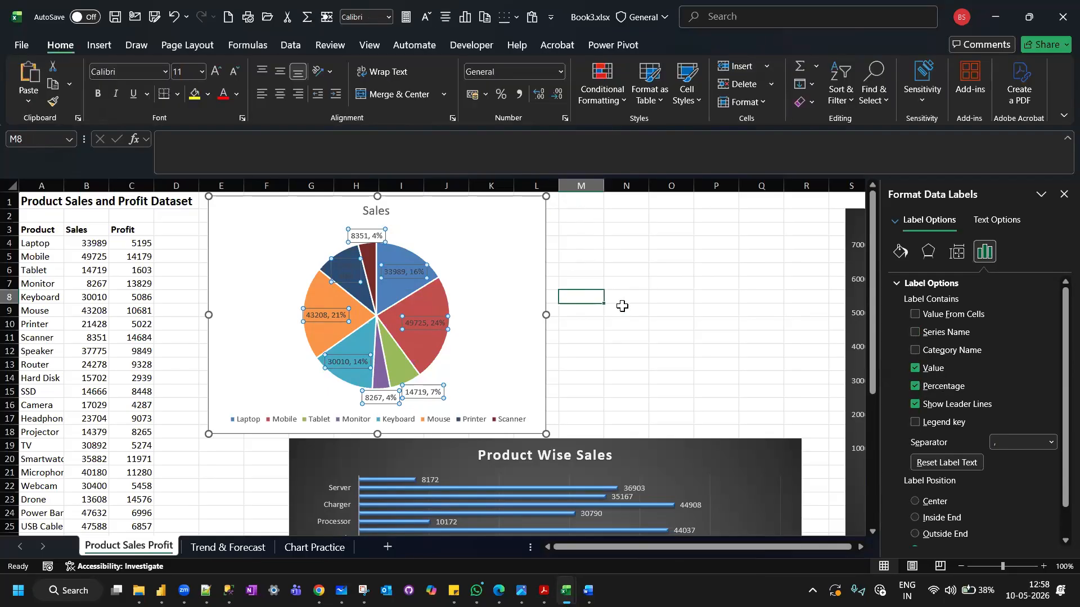
{"action": "left_click", "coordinate": [570, 235]}
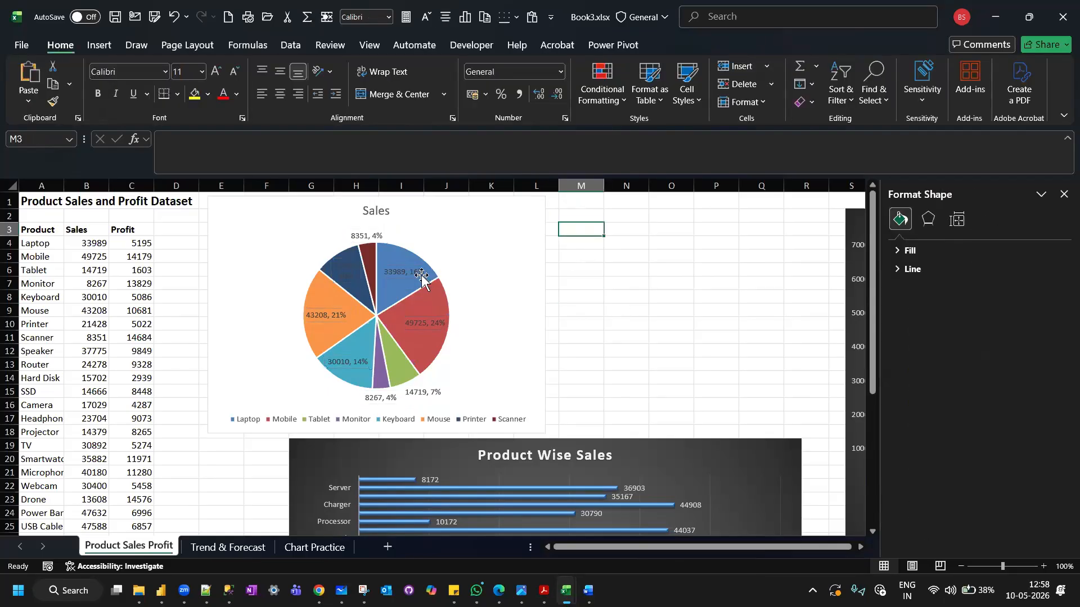
Apply the dark-background chart style to the Sales pie chart.
{"action": "left_click", "coordinate": [472, 243]}
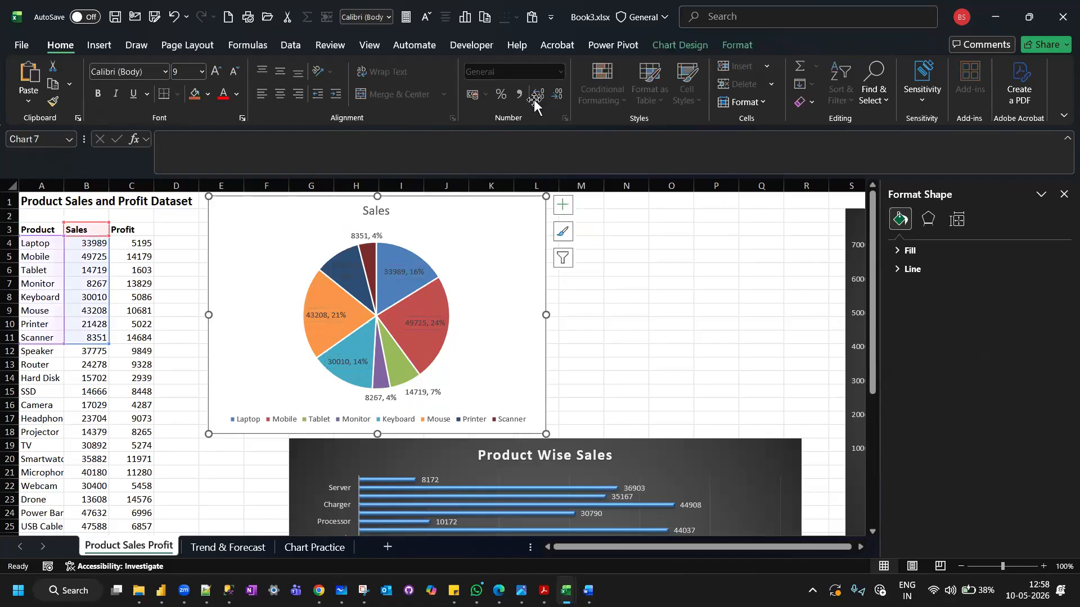
{"action": "left_click", "coordinate": [691, 47]}
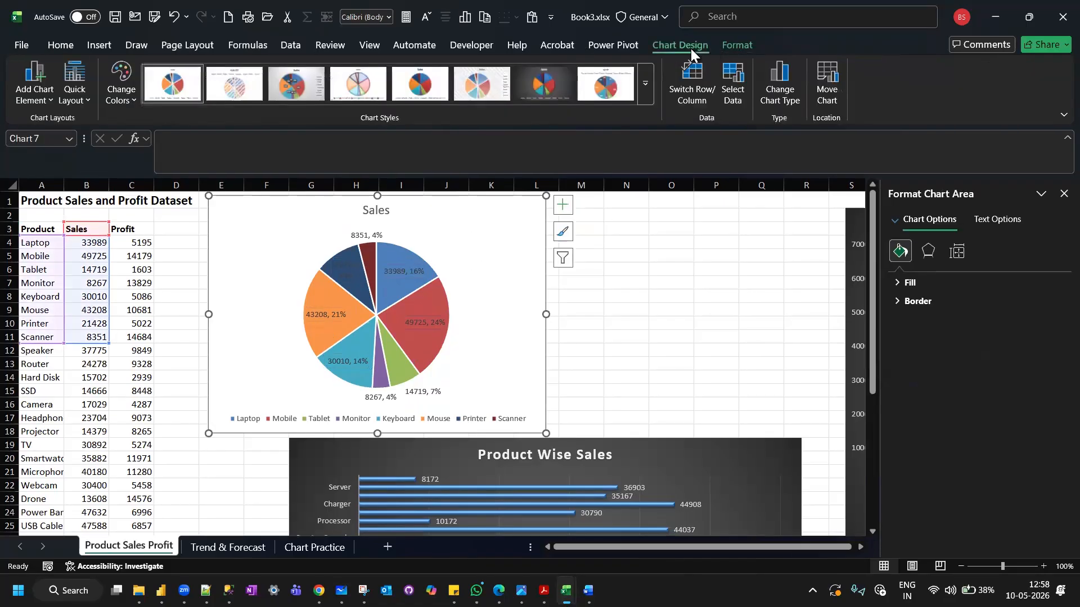
{"action": "left_click", "coordinate": [541, 80]}
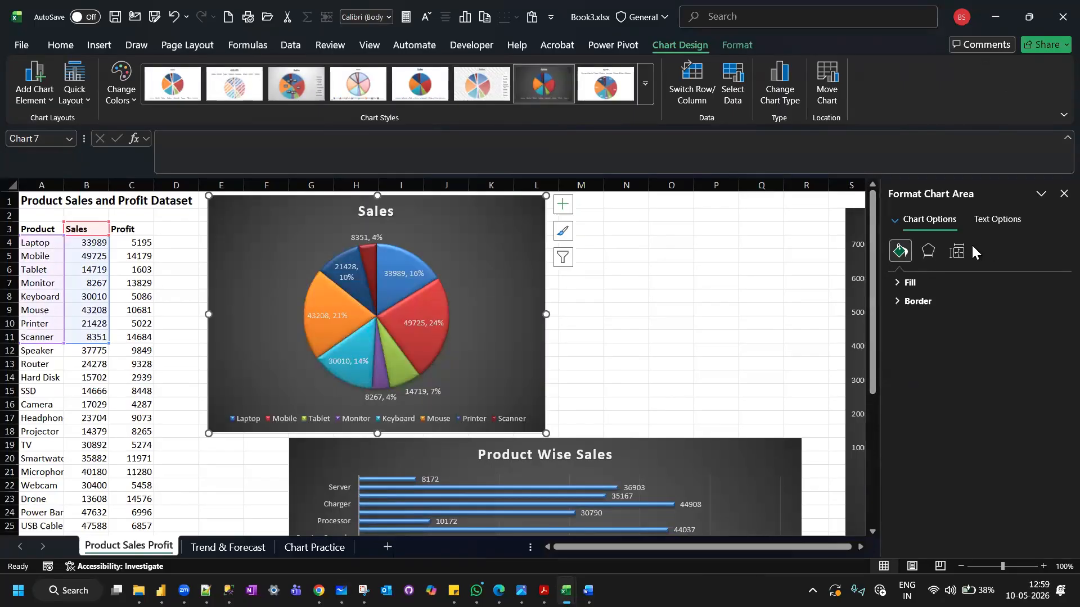
{"action": "left_click", "coordinate": [958, 252]}
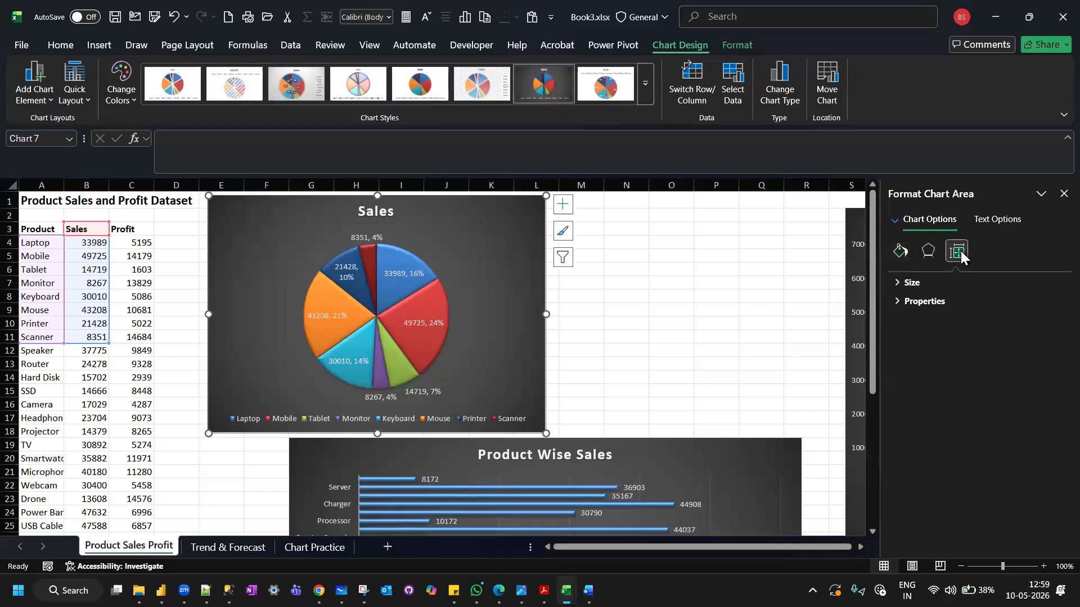
{"action": "left_click", "coordinate": [1001, 218]}
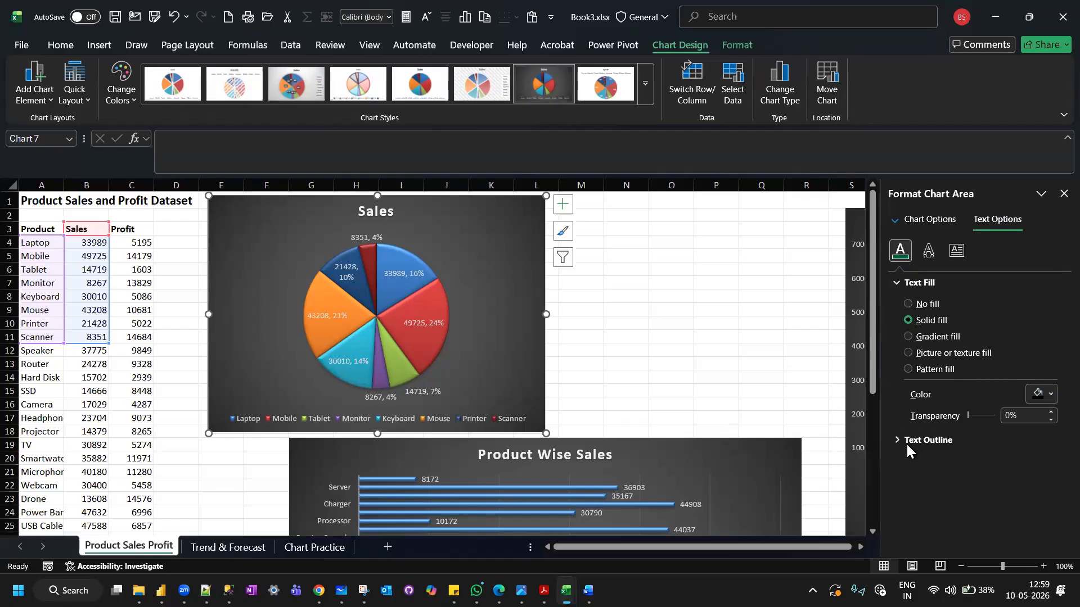
{"action": "left_click", "coordinate": [894, 440]}
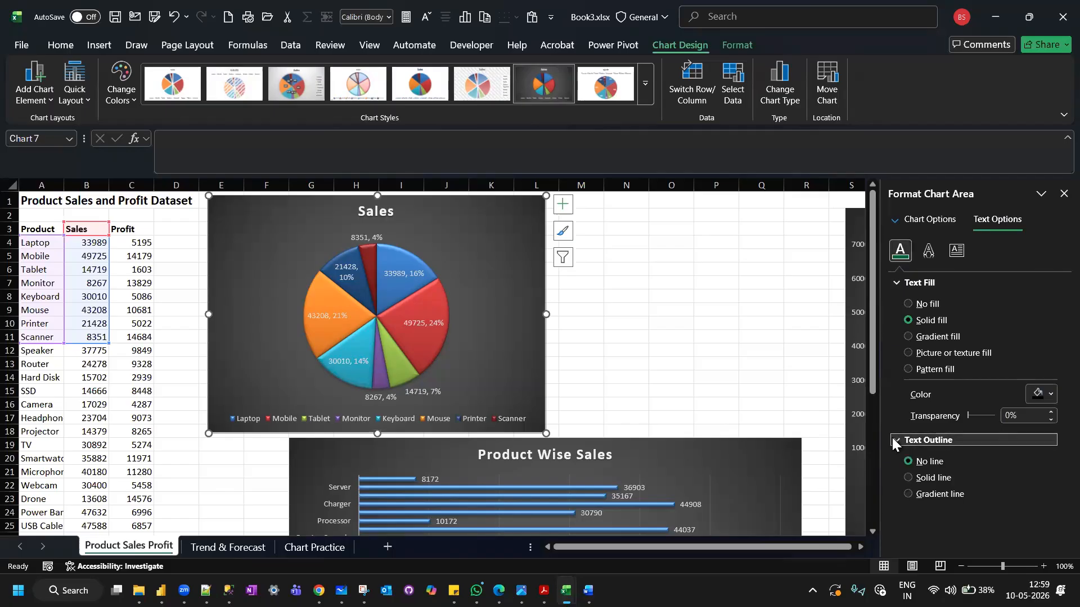
{"action": "left_click", "coordinate": [921, 219]}
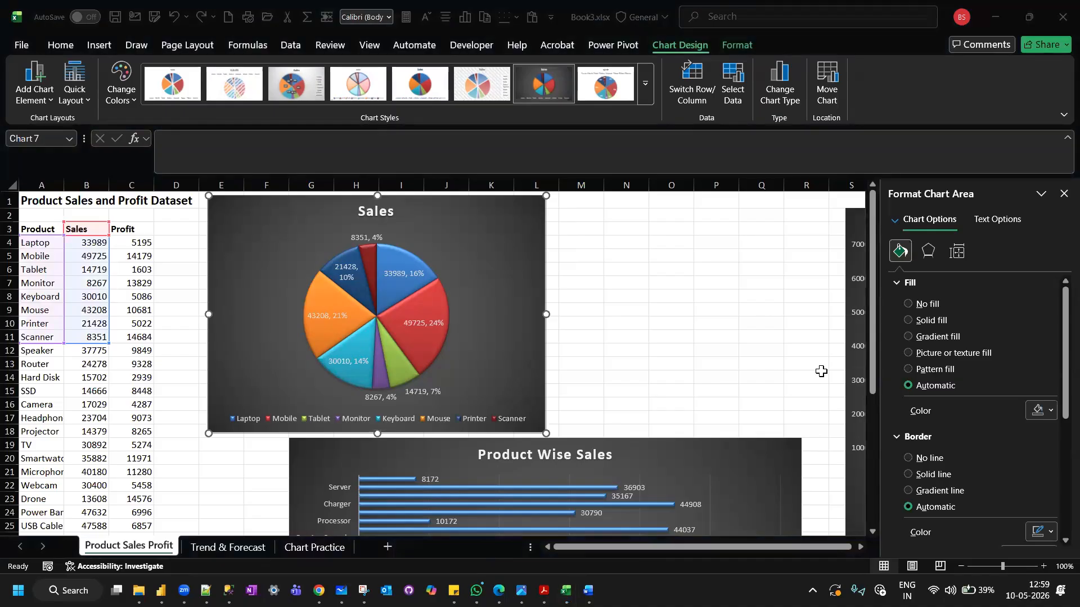
{"action": "left_click", "coordinate": [191, 265]}
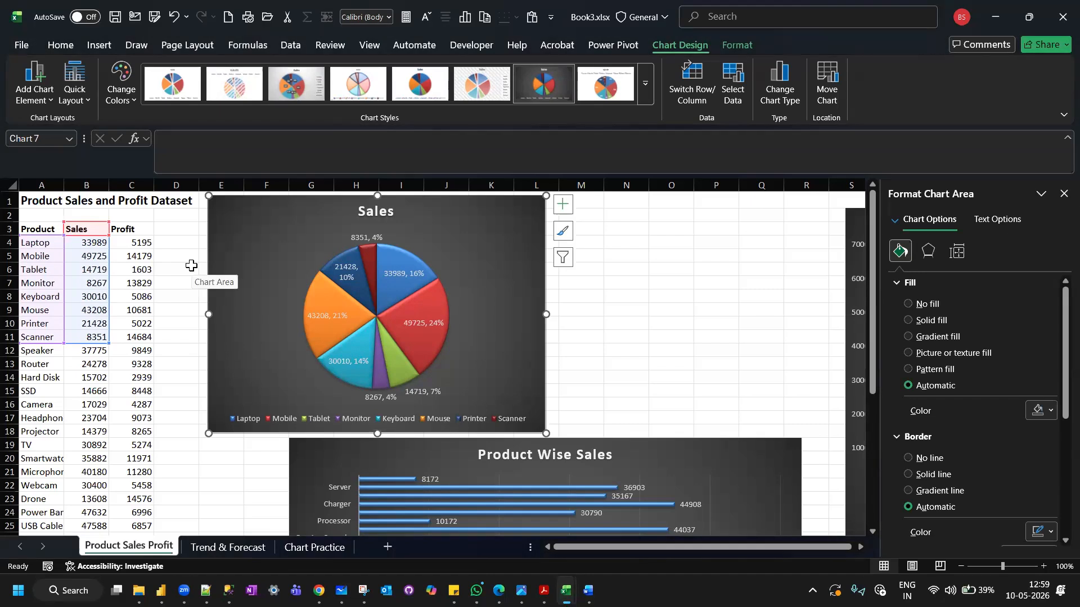
{"action": "left_click", "coordinate": [191, 265]}
Go to the top of the Trend & Forecast sheet and narrow the Date column to about half its width.
{"action": "mouse_move", "coordinate": [229, 591]}
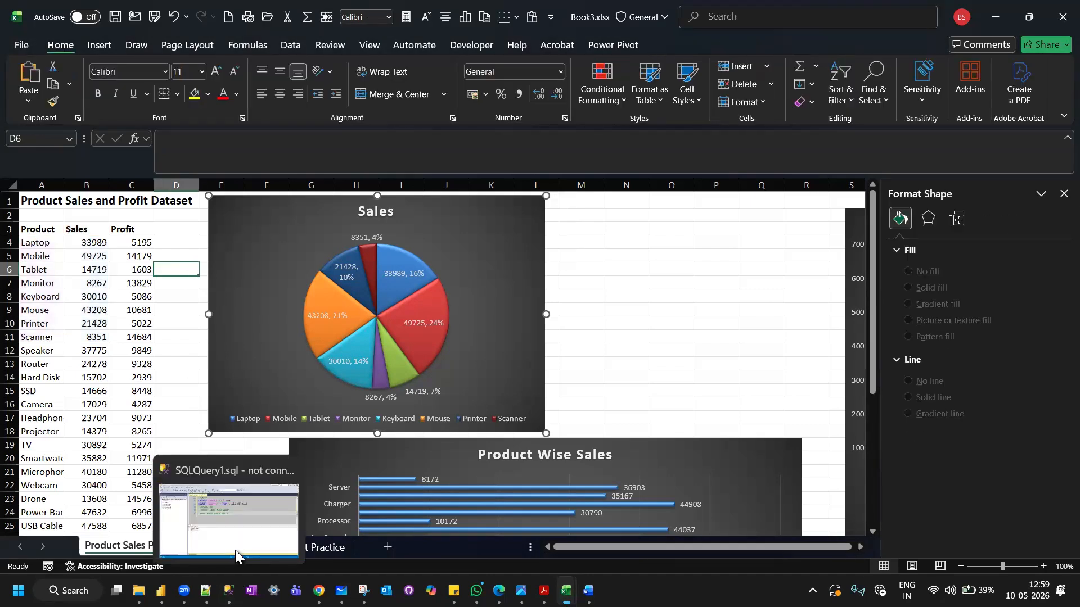
{"action": "left_click", "coordinate": [228, 545]}
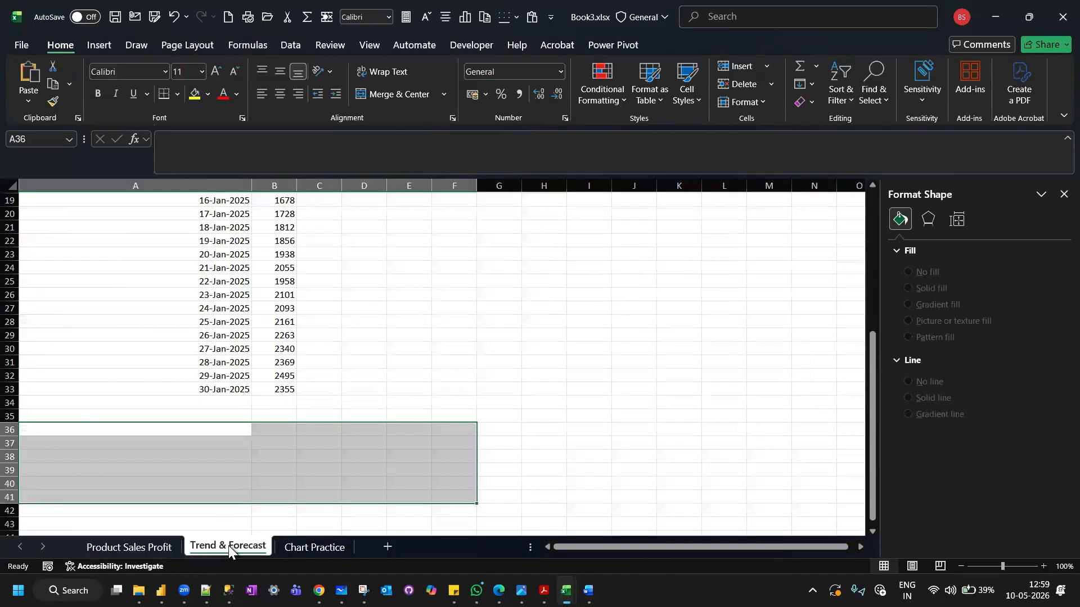
{"action": "left_click", "coordinate": [320, 546]}
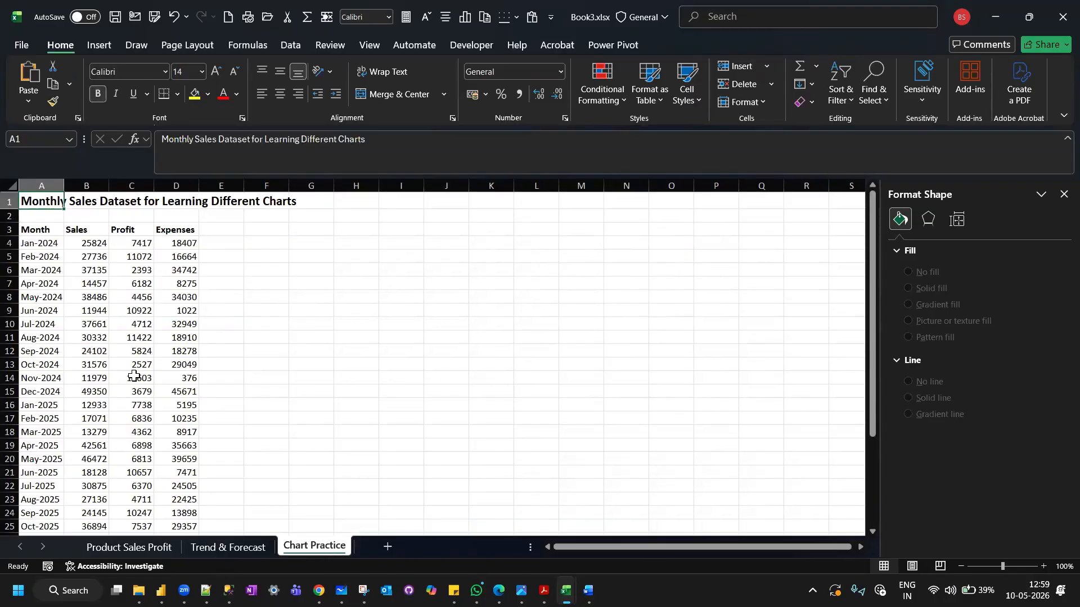
{"action": "left_click", "coordinate": [228, 543]}
{"action": "scroll", "coordinate": [229, 541], "scroll_direction": "up", "scroll_amount": 6}
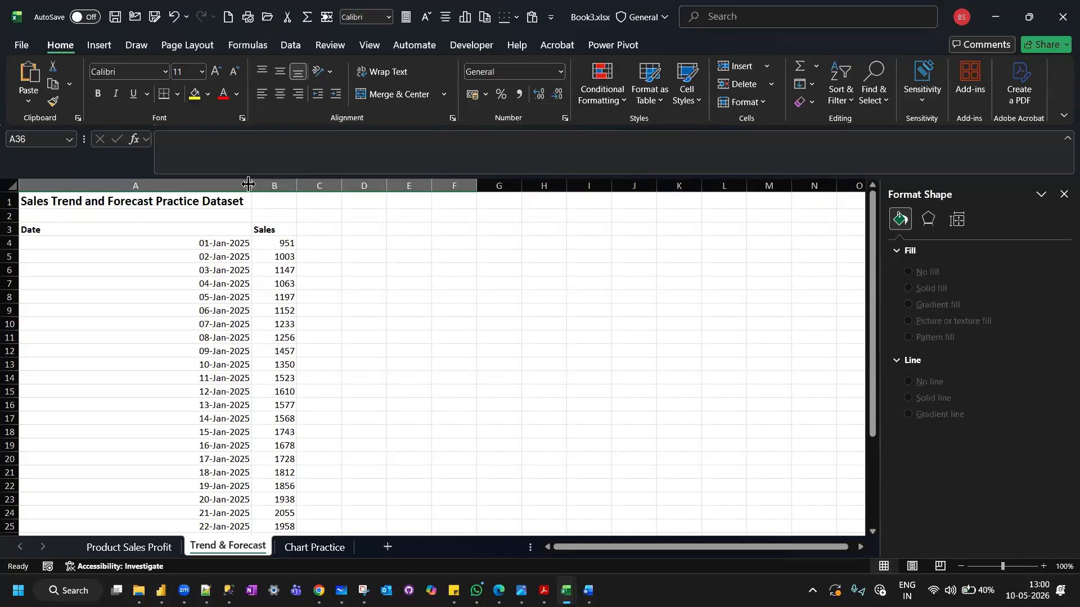
{"action": "left_click_drag", "start_coordinate": [251, 185], "coordinate": [142, 186]}
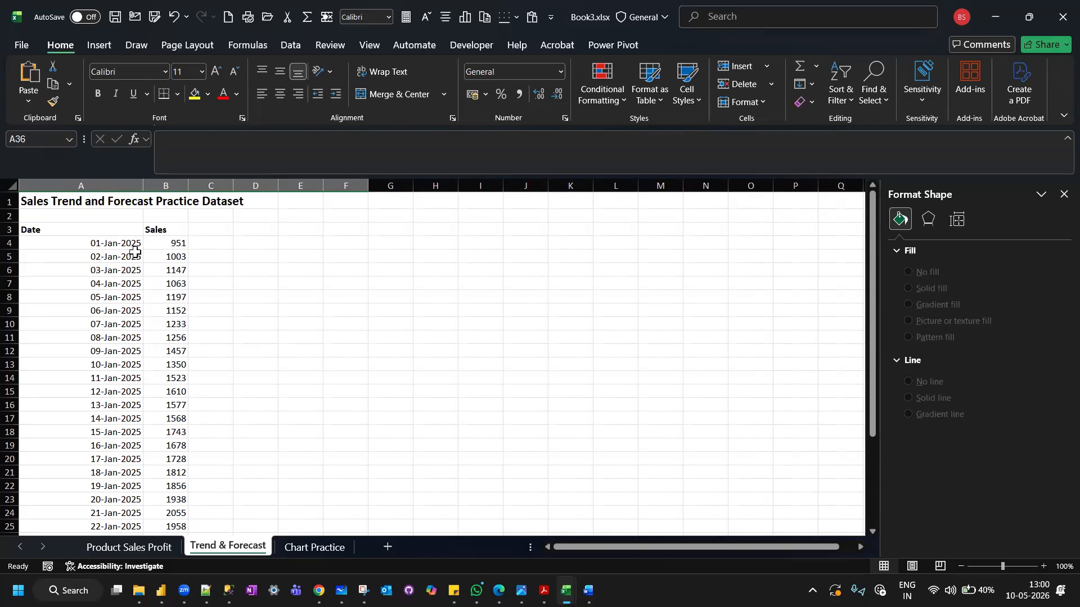
Insert the recommended line chart of Date and Sales from the range A3:B31.
{"action": "left_click_drag", "start_coordinate": [56, 227], "coordinate": [157, 511]}
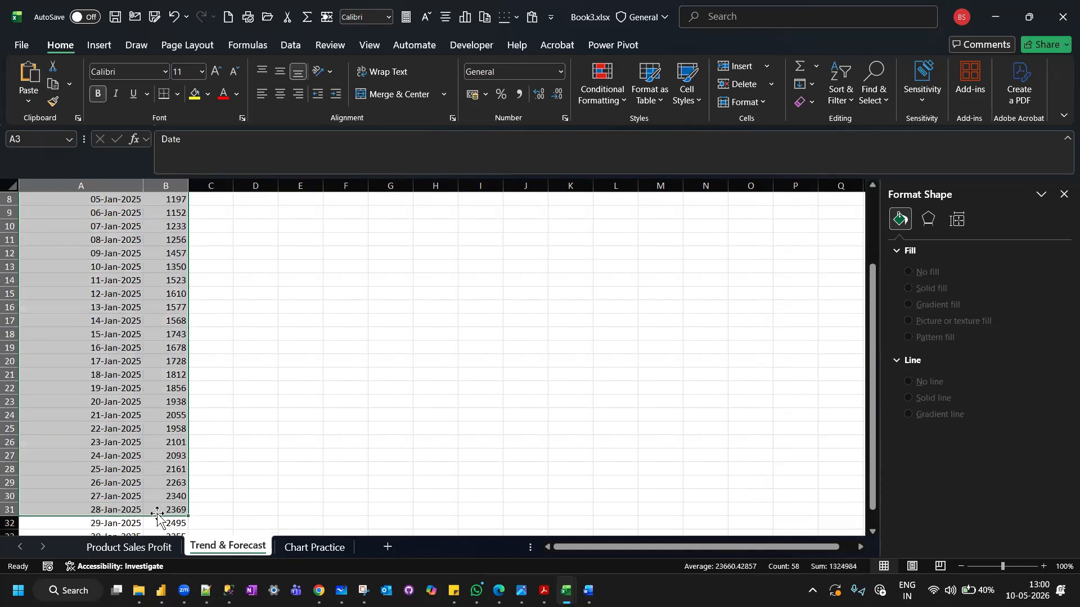
{"action": "scroll", "coordinate": [147, 410], "scroll_direction": "up", "scroll_amount": 3}
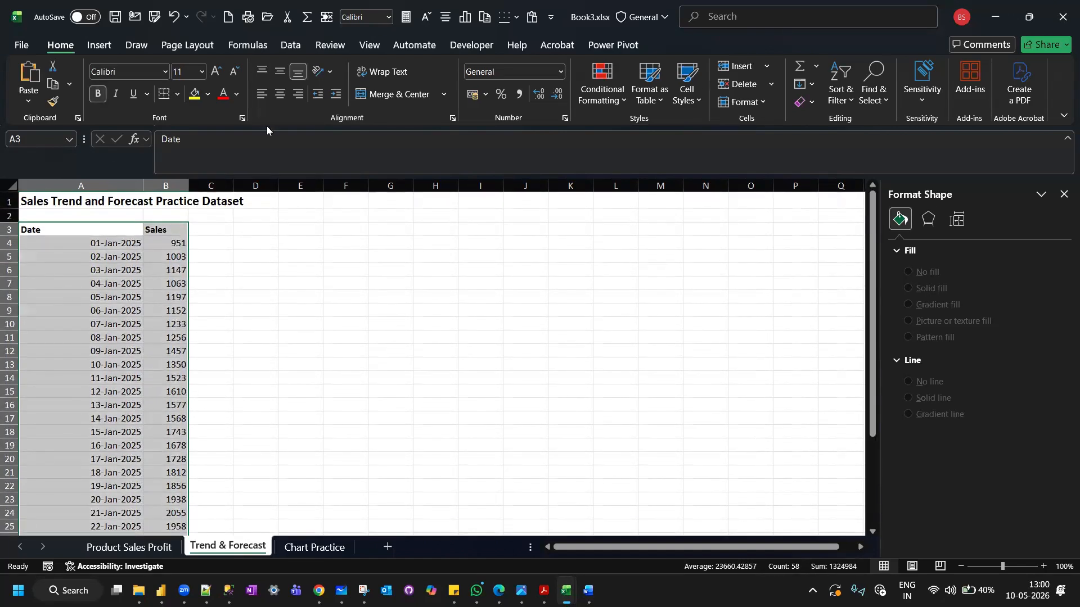
{"action": "left_click", "coordinate": [105, 46]}
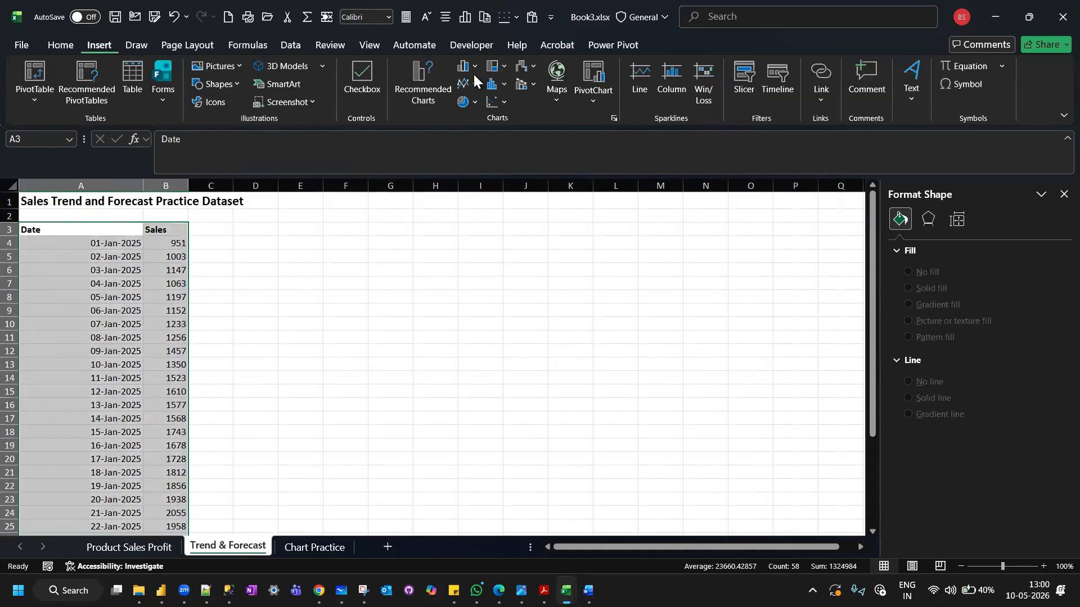
{"action": "left_click", "coordinate": [416, 71]}
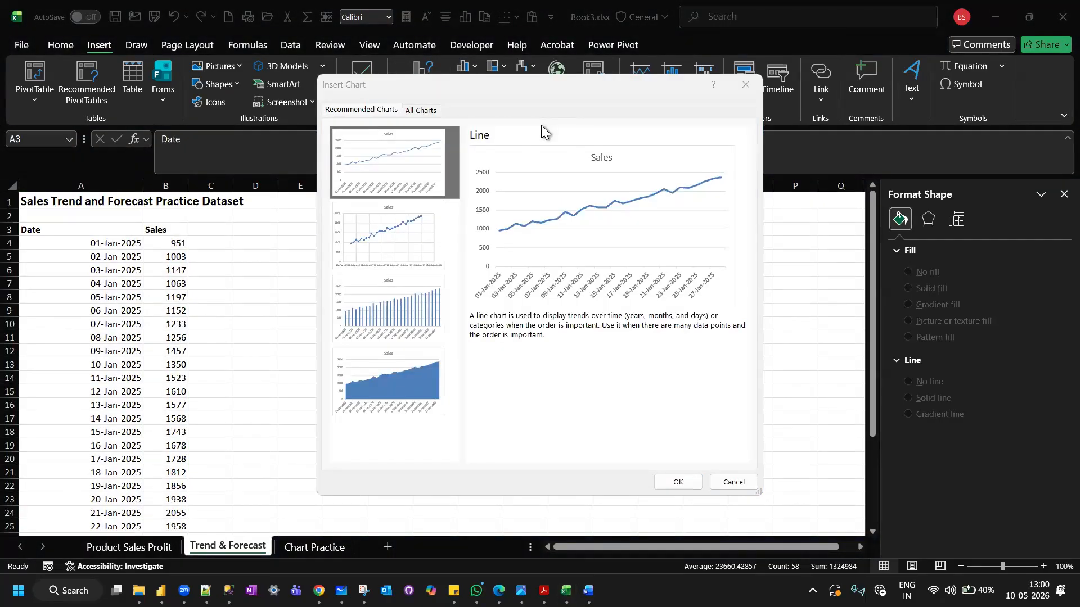
{"action": "left_click", "coordinate": [385, 233]}
{"action": "left_click", "coordinate": [392, 180]}
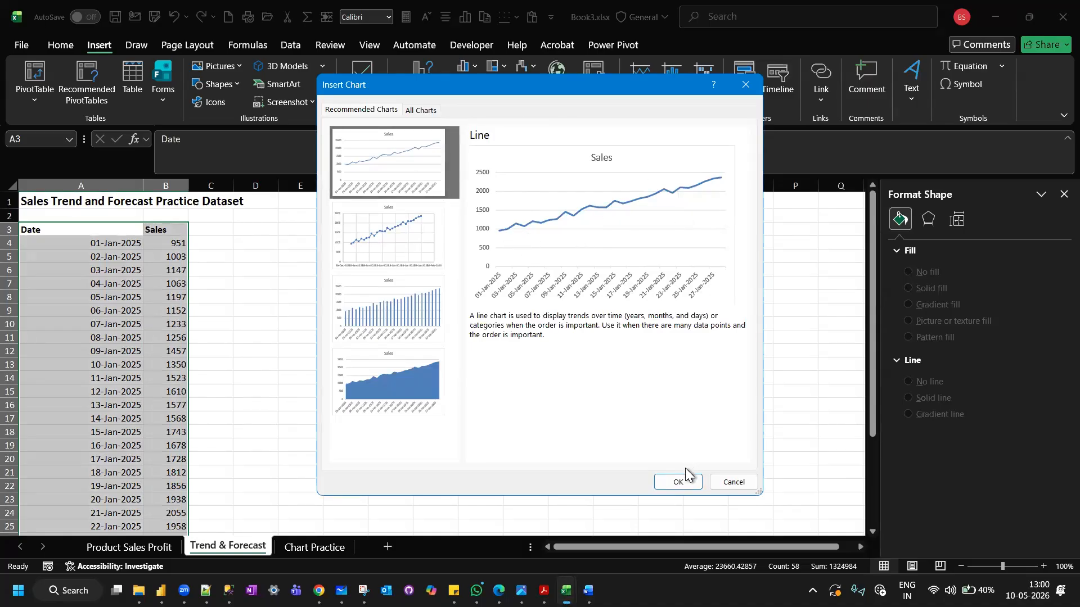
{"action": "left_click", "coordinate": [679, 482]}
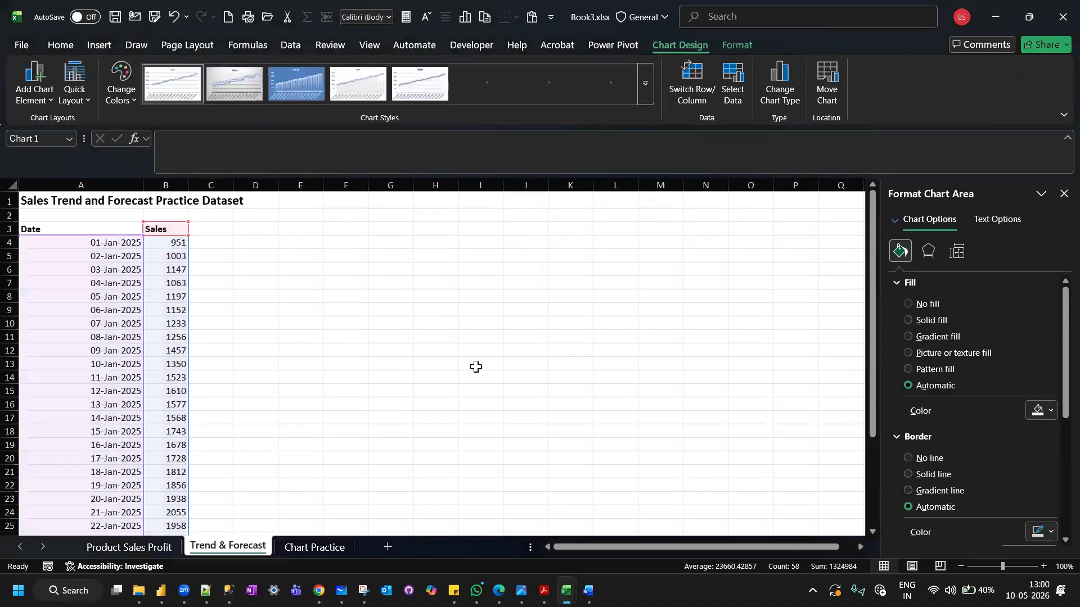
Place the Sales line chart beside the data and enlarge it to span columns D to M, rows 3 to 24.
{"action": "left_click_drag", "start_coordinate": [364, 273], "coordinate": [325, 236]}
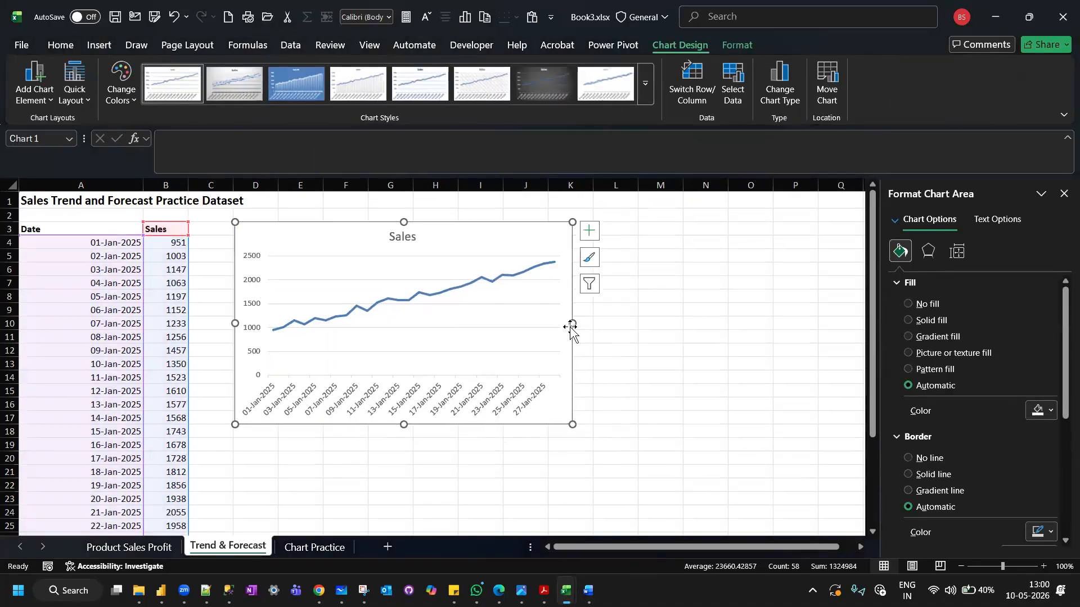
{"action": "left_click_drag", "start_coordinate": [572, 325], "coordinate": [676, 311]}
{"action": "left_click_drag", "start_coordinate": [450, 476], "coordinate": [448, 521]}
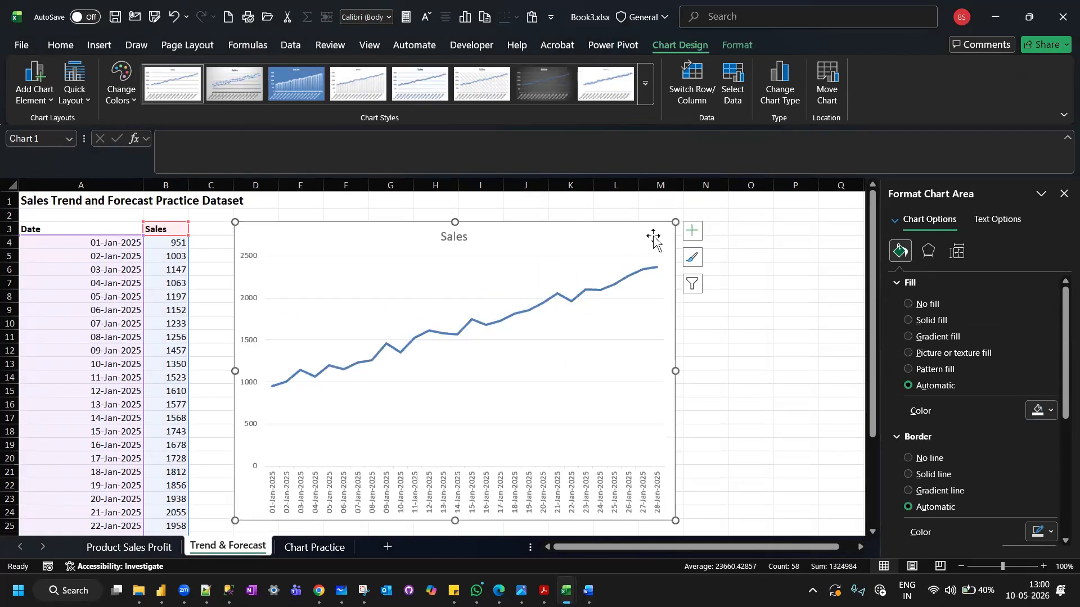
Add data labels and a trendline to the Sales line chart.
{"action": "left_click", "coordinate": [692, 232]}
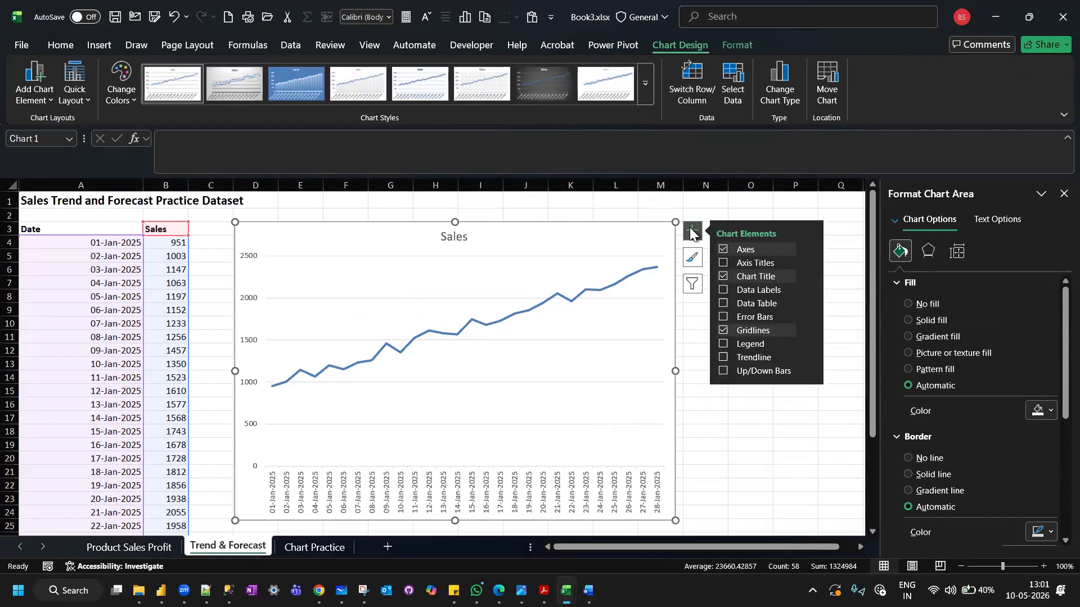
{"action": "left_click", "coordinate": [722, 291]}
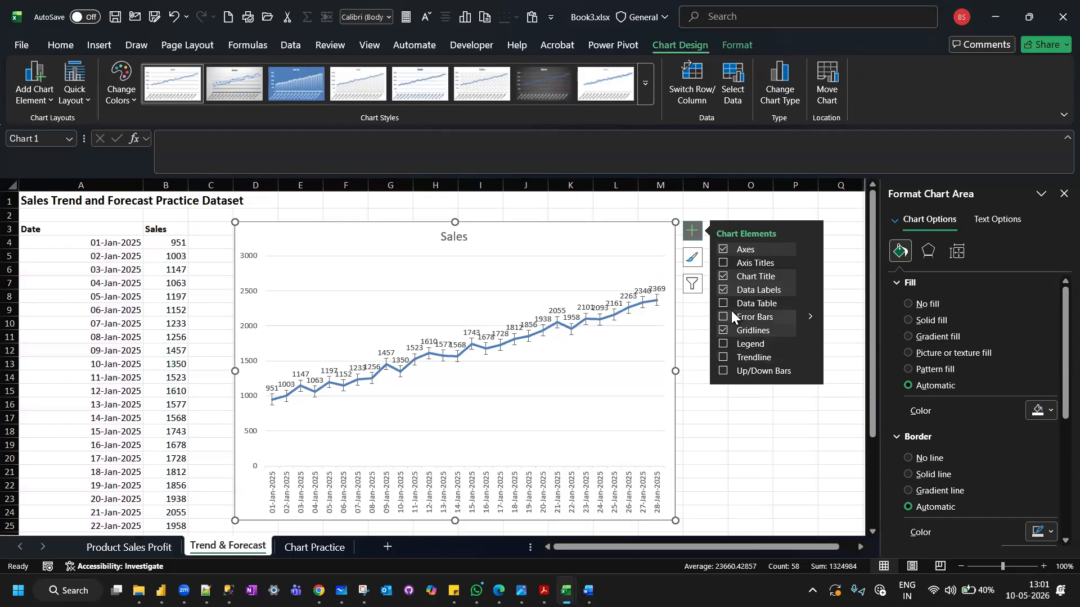
{"action": "left_click", "coordinate": [724, 357]}
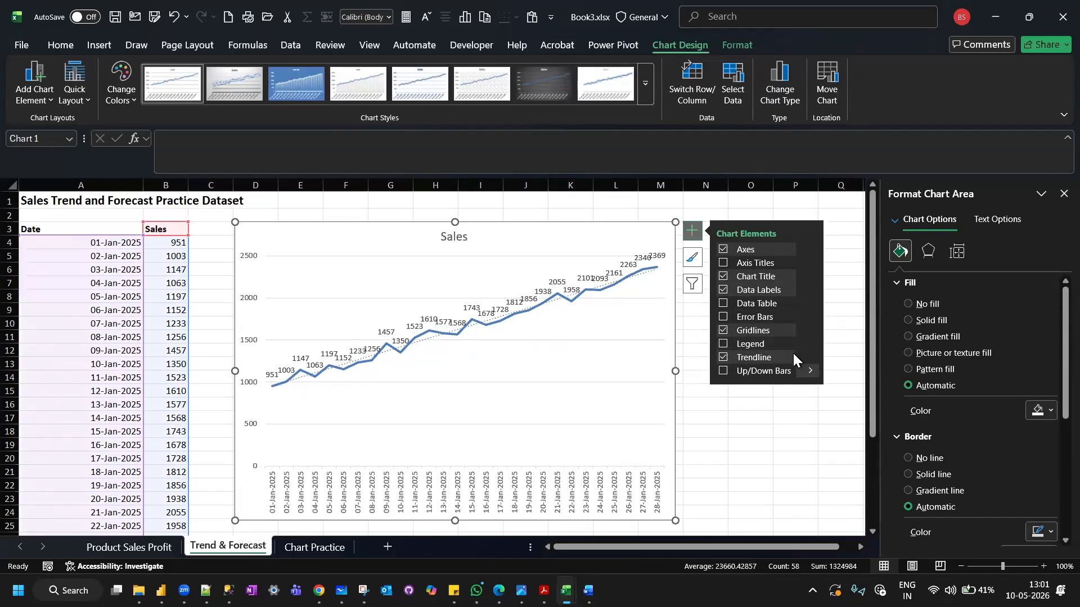
{"action": "left_click", "coordinate": [813, 356]}
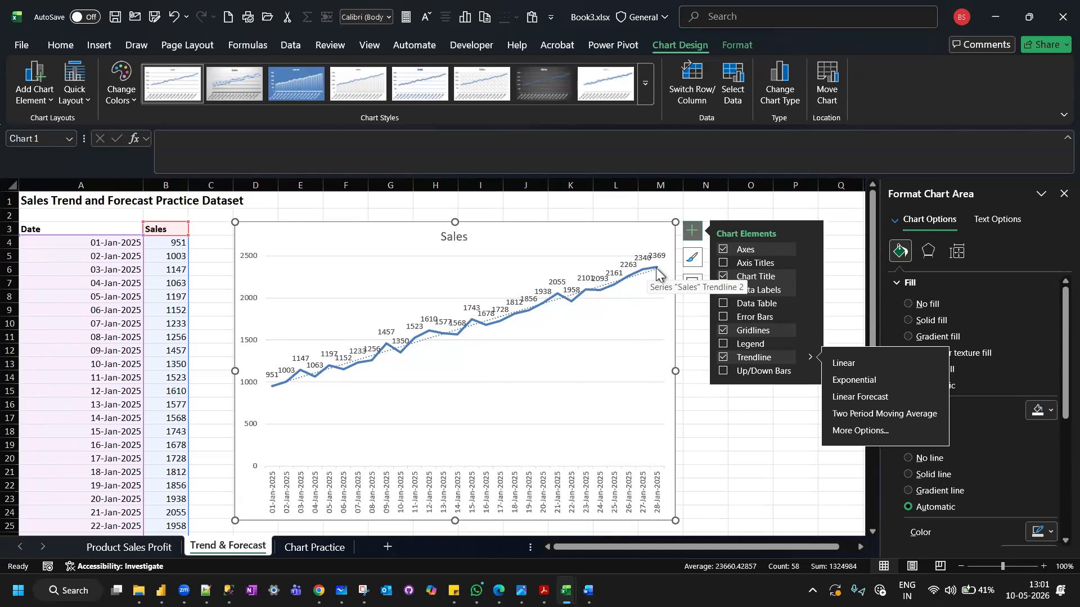
{"action": "left_click", "coordinate": [713, 421]}
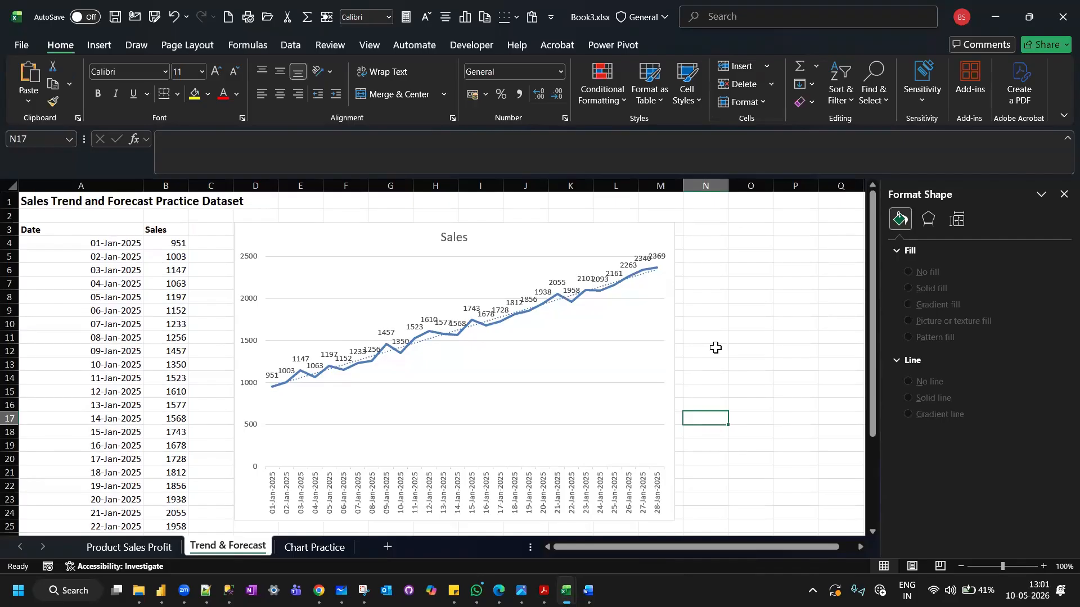
Switch to Notepad++ and add the line "forecasting-" below "mobile" in the notes.
{"action": "scroll", "coordinate": [715, 347], "scroll_direction": "down", "scroll_amount": 4}
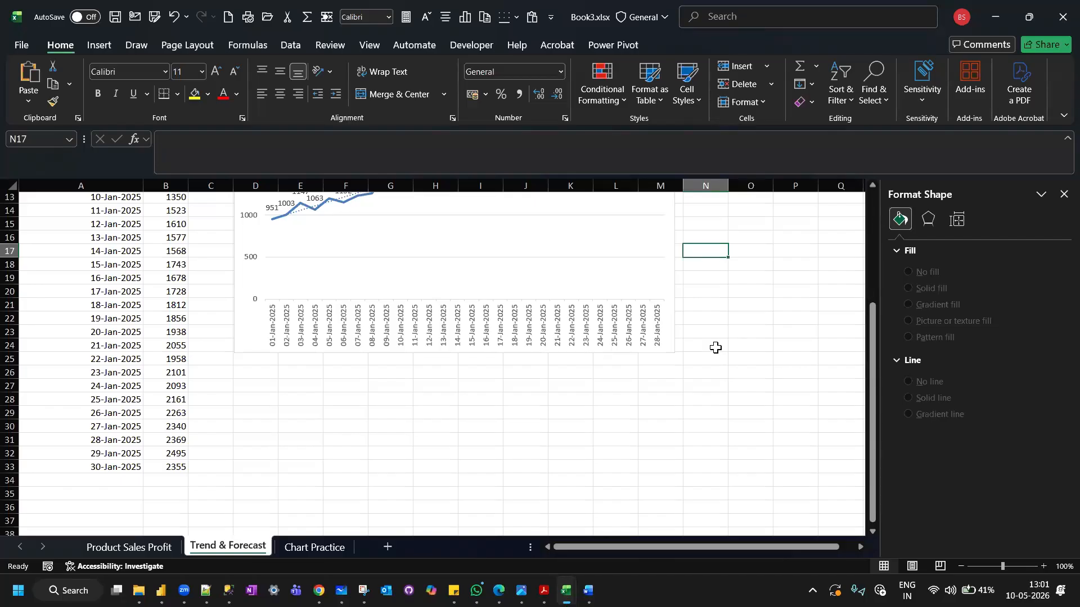
{"action": "left_click", "coordinate": [752, 256]}
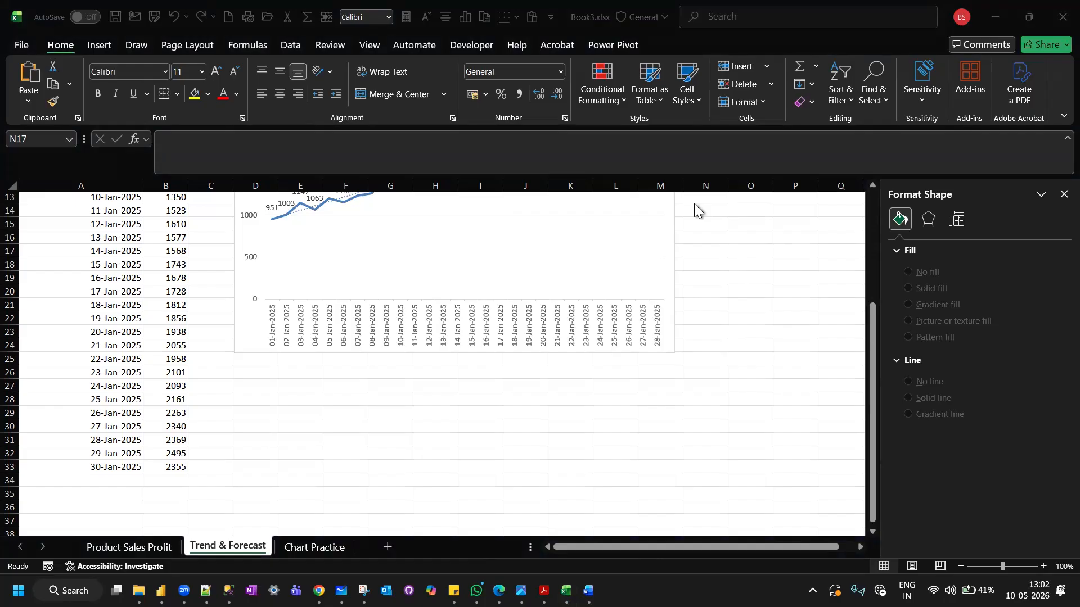
{"action": "left_click", "coordinate": [108, 483]}
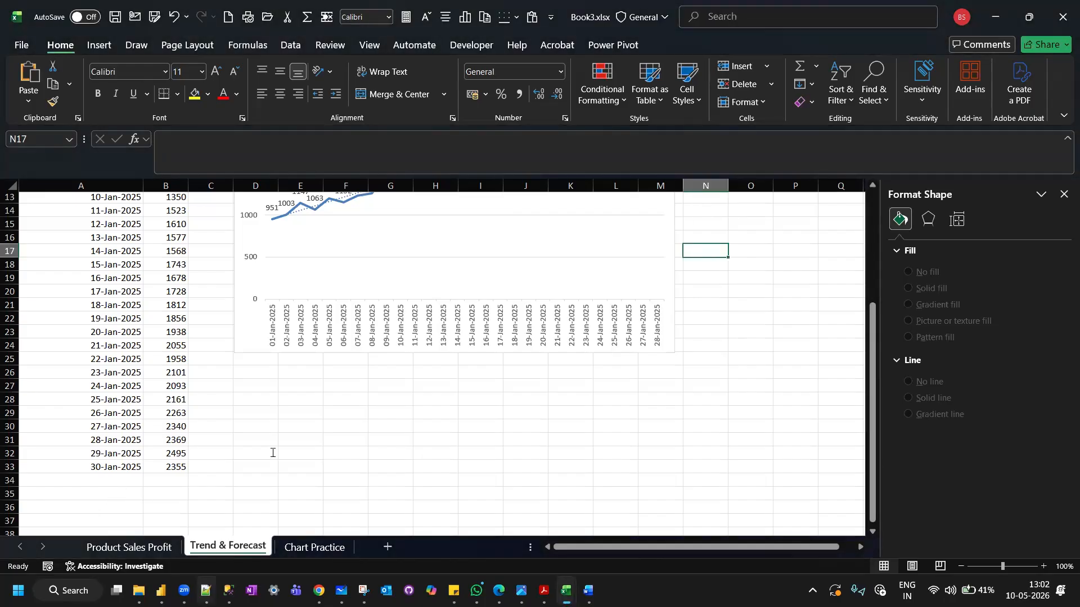
{"action": "key", "text": "alt+Tab"}
{"action": "type", "text": "forecasting-"}
{"action": "key", "text": "Return"}
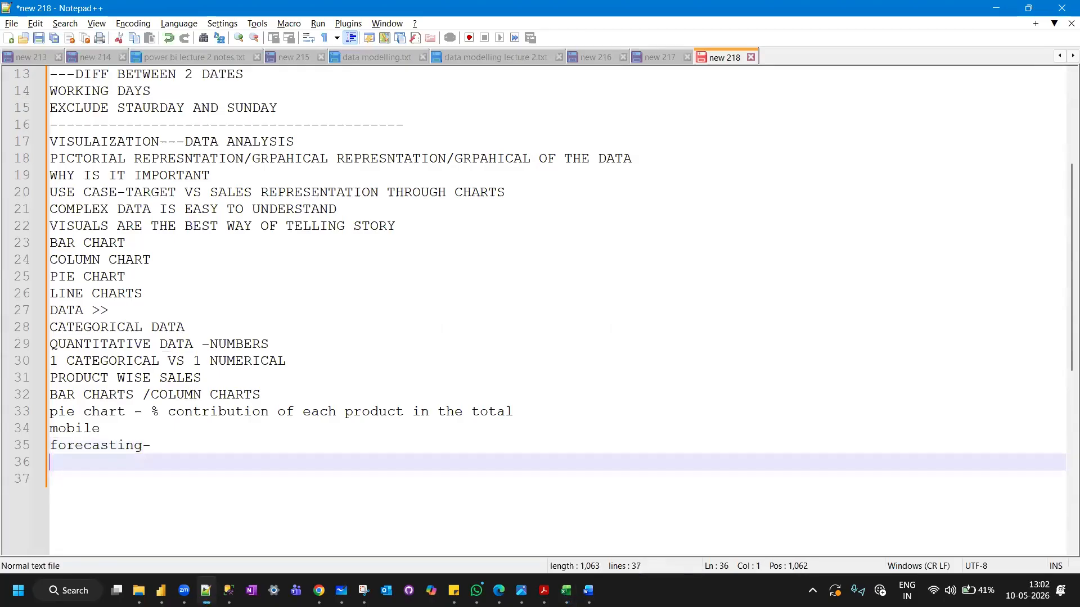
Add the lines "historical data" and "predict the future sales" below the forecasting heading.
{"action": "type", "text": "historic"}
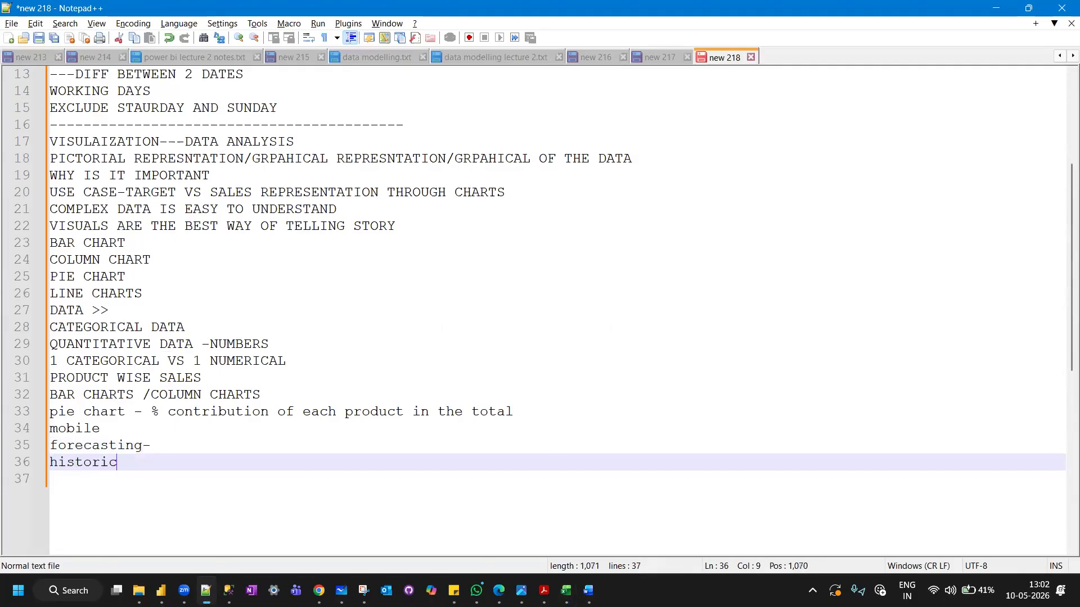
{"action": "type", "text": "al data"}
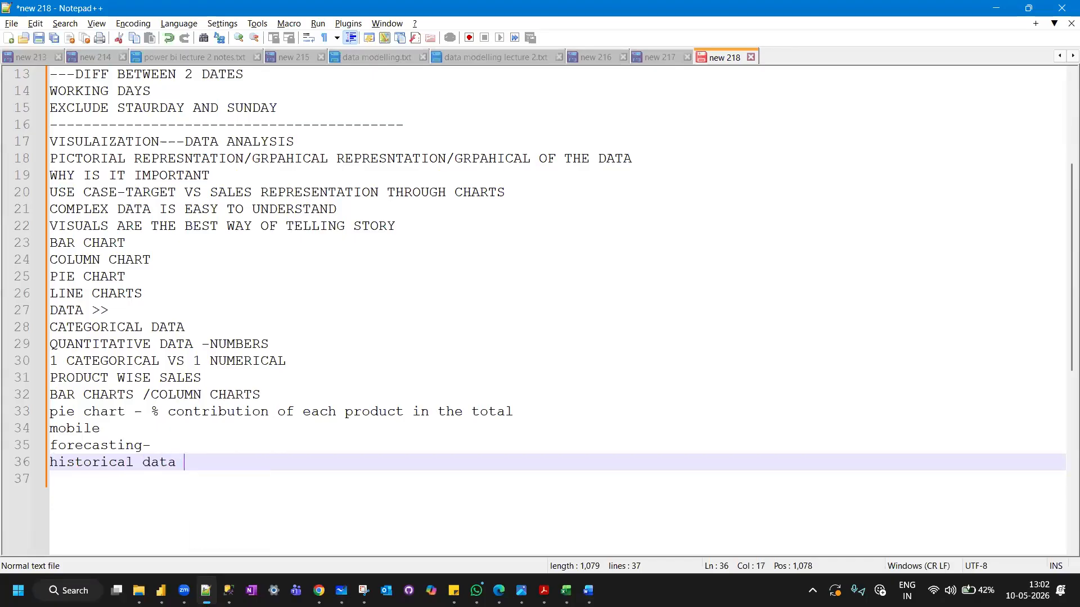
{"action": "key", "text": "Return"}
{"action": "type", "text": "preic"}
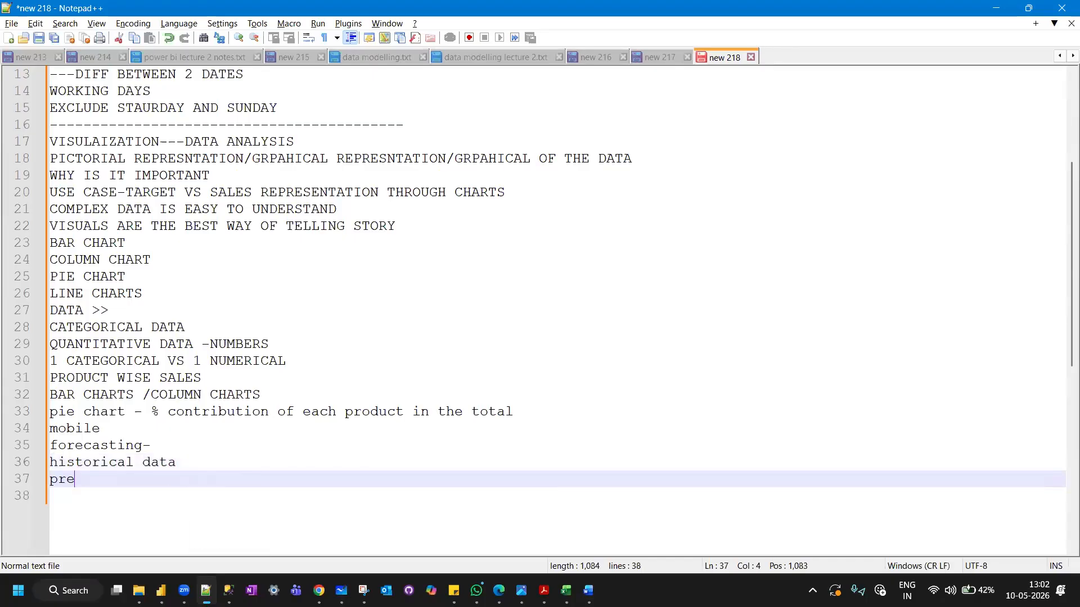
{"action": "key", "text": "BackSpace"}
{"action": "key", "text": "BackSpace"}
{"action": "type", "text": "dict t"}
{"action": "type", "text": "he "}
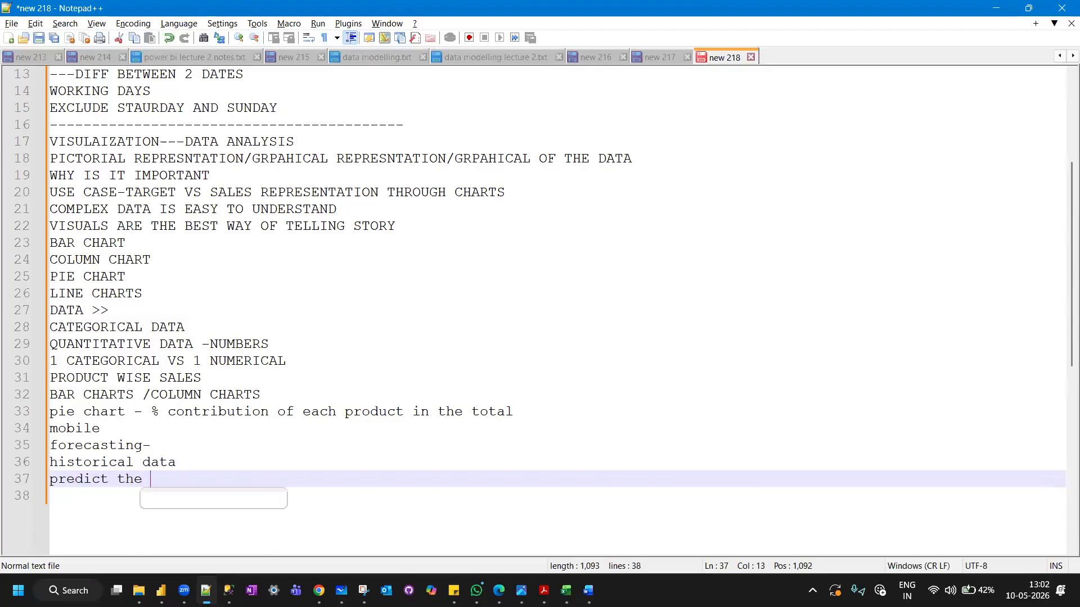
{"action": "type", "text": "future sales"}
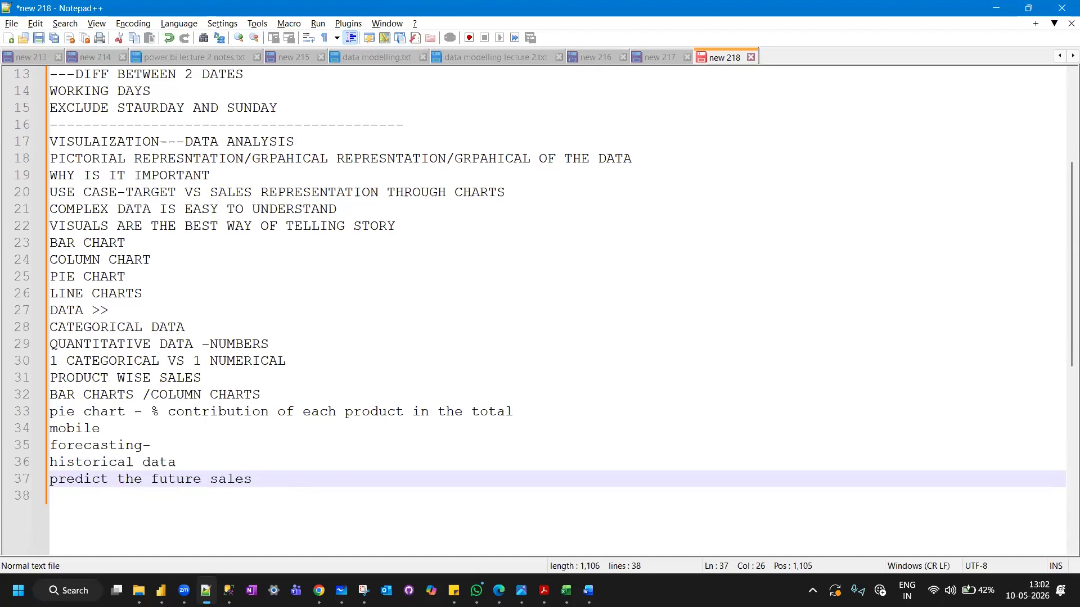
Switch to Excel and extend the date series in column A from A33 down to A40, ending at 06-Feb-2025.
{"action": "key", "text": "alt+Tab"}
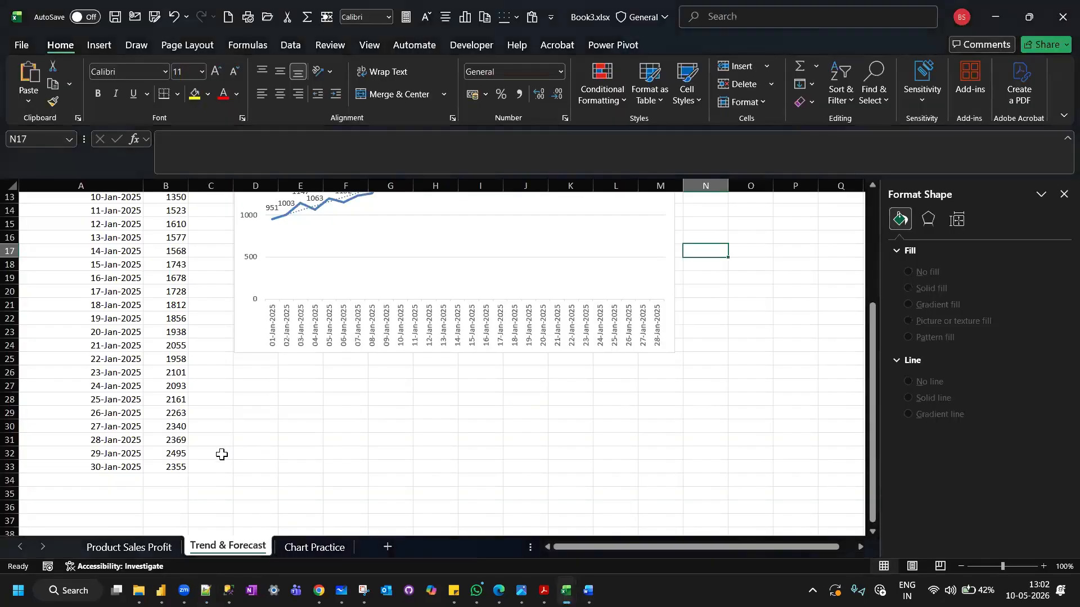
{"action": "scroll", "coordinate": [221, 454], "scroll_direction": "down", "scroll_amount": 2}
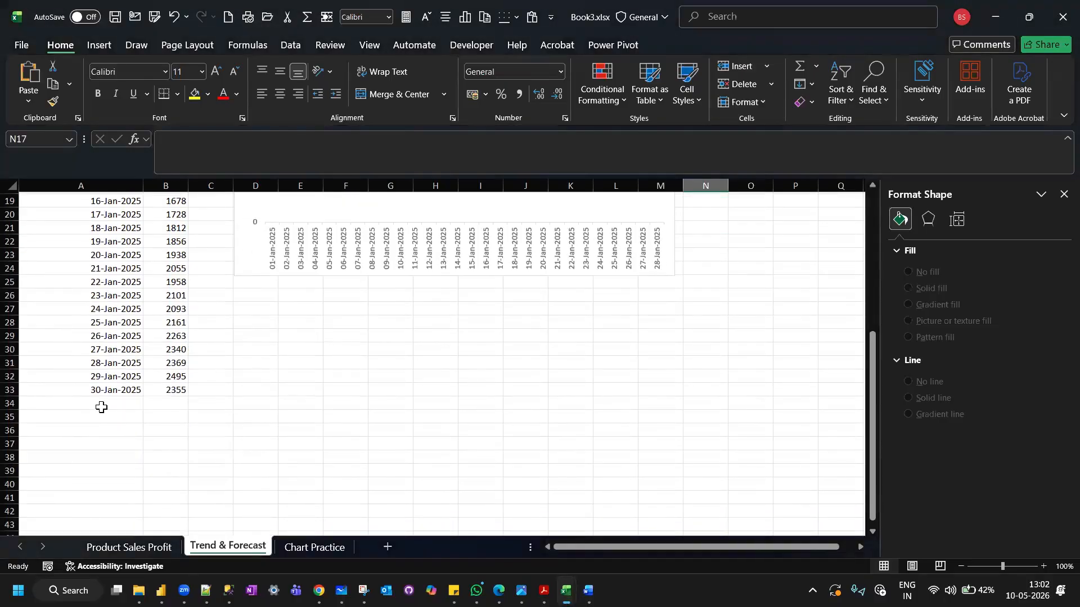
{"action": "left_click", "coordinate": [114, 388]}
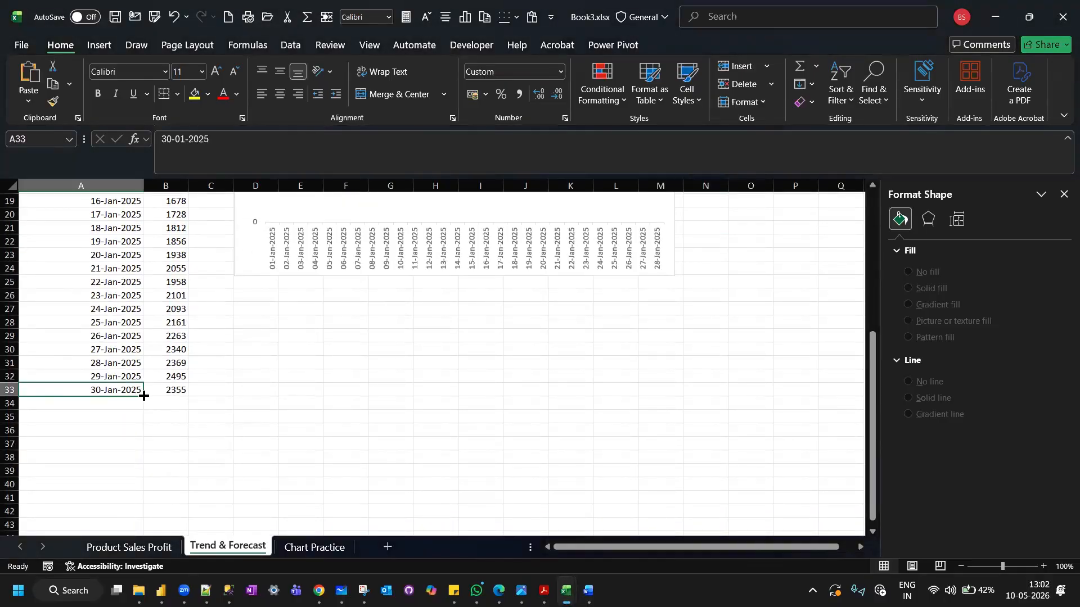
{"action": "left_click_drag", "start_coordinate": [144, 396], "coordinate": [134, 496]}
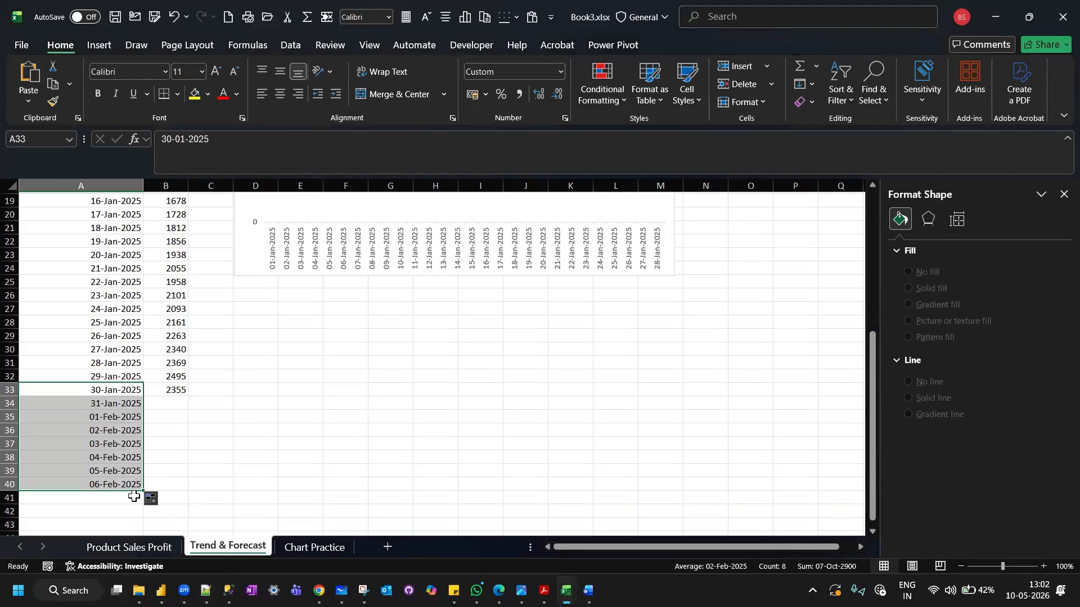
Start a TREND formula in B34 with the historical sales B4:B33 as the known y values.
{"action": "left_click", "coordinate": [161, 403]}
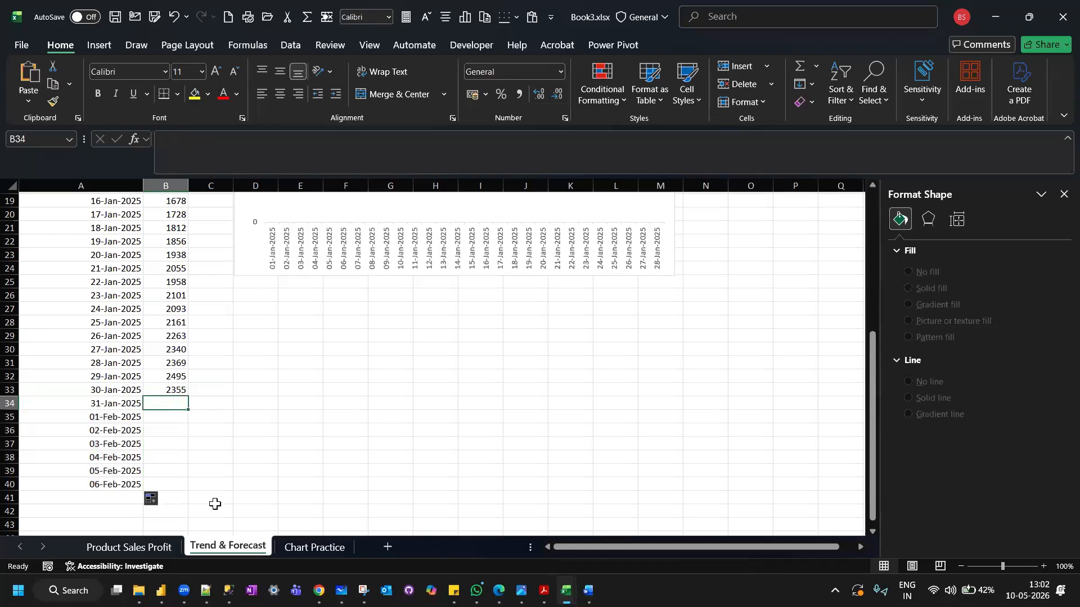
{"action": "type", "text": "=t"}
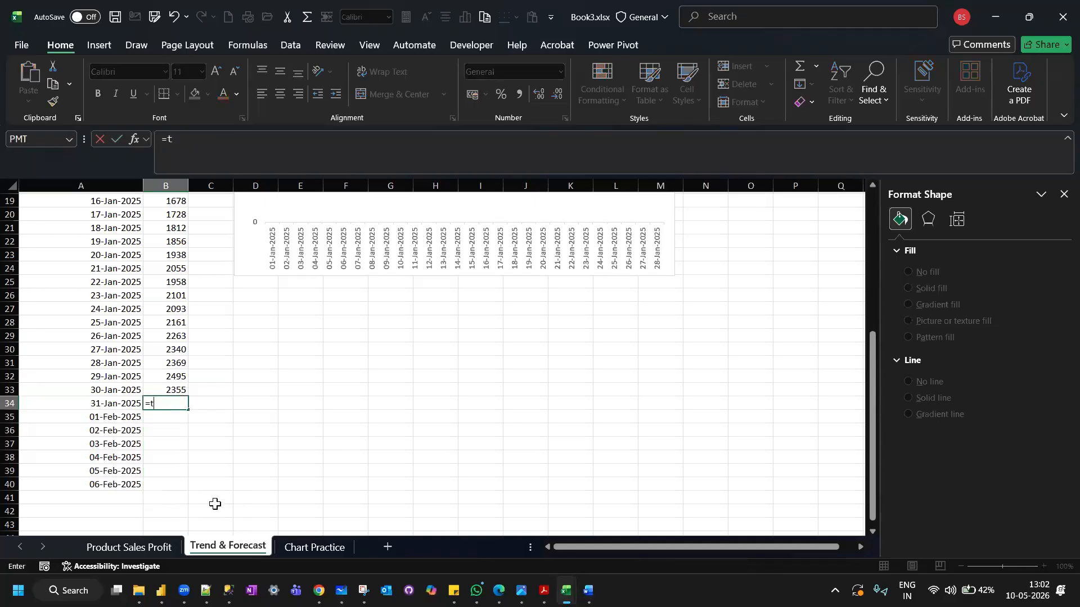
{"action": "type", "text": "re"}
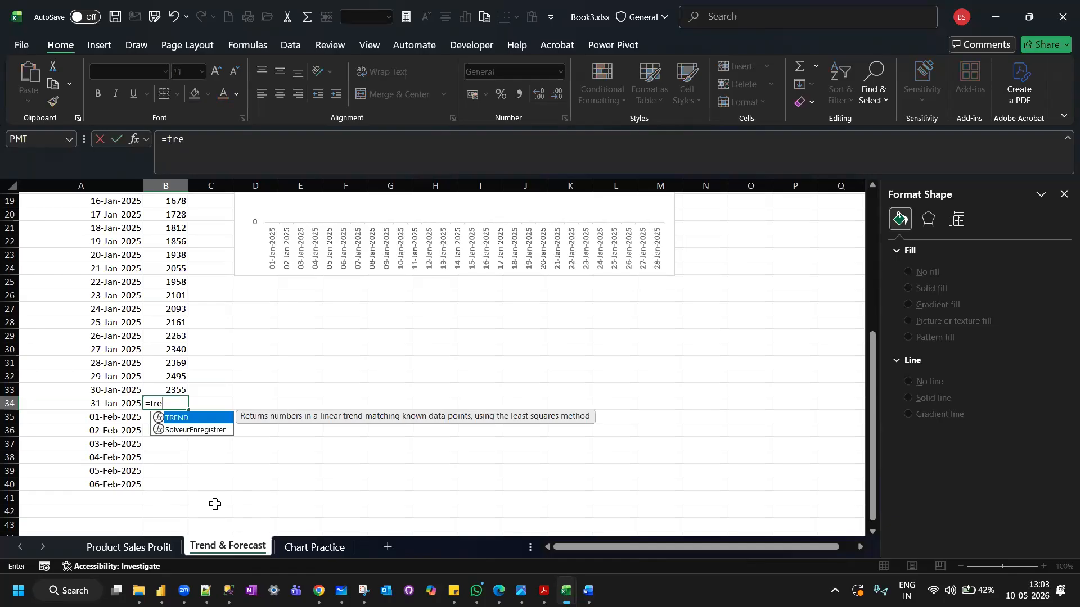
{"action": "double_click", "coordinate": [183, 419]}
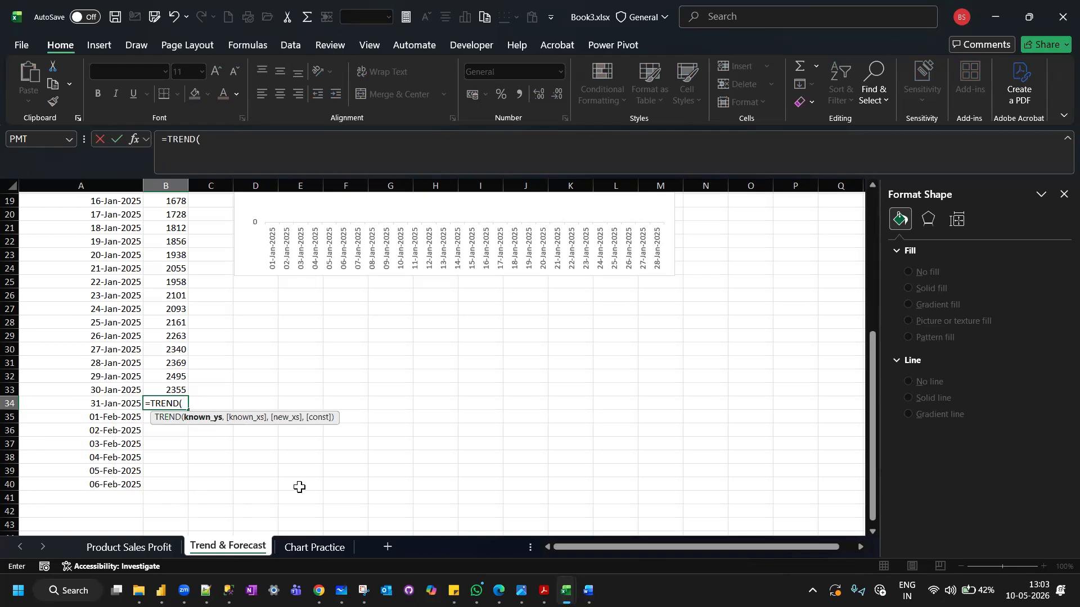
{"action": "scroll", "coordinate": [254, 480], "scroll_direction": "up", "scroll_amount": 2}
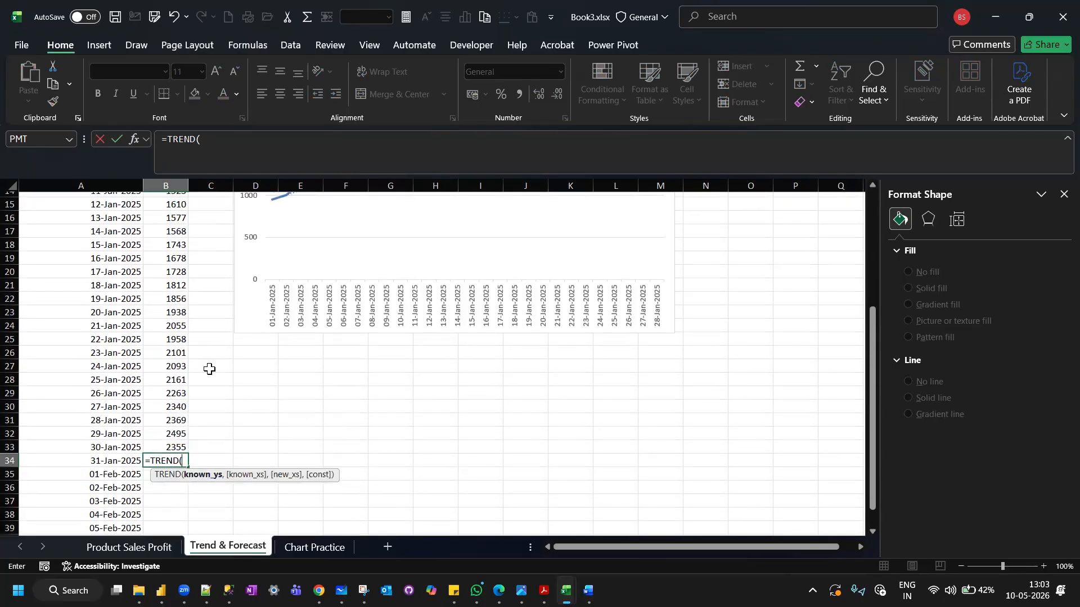
{"action": "scroll", "coordinate": [209, 369], "scroll_direction": "up", "scroll_amount": 4}
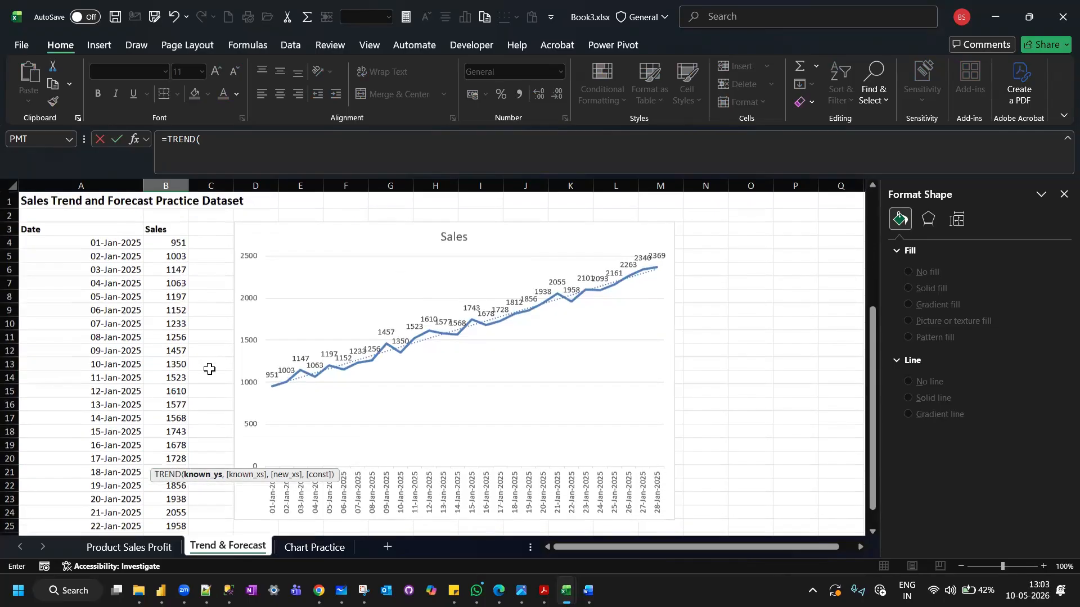
{"action": "left_click_drag", "start_coordinate": [166, 210], "coordinate": [167, 495]}
{"action": "type", "text": ","}
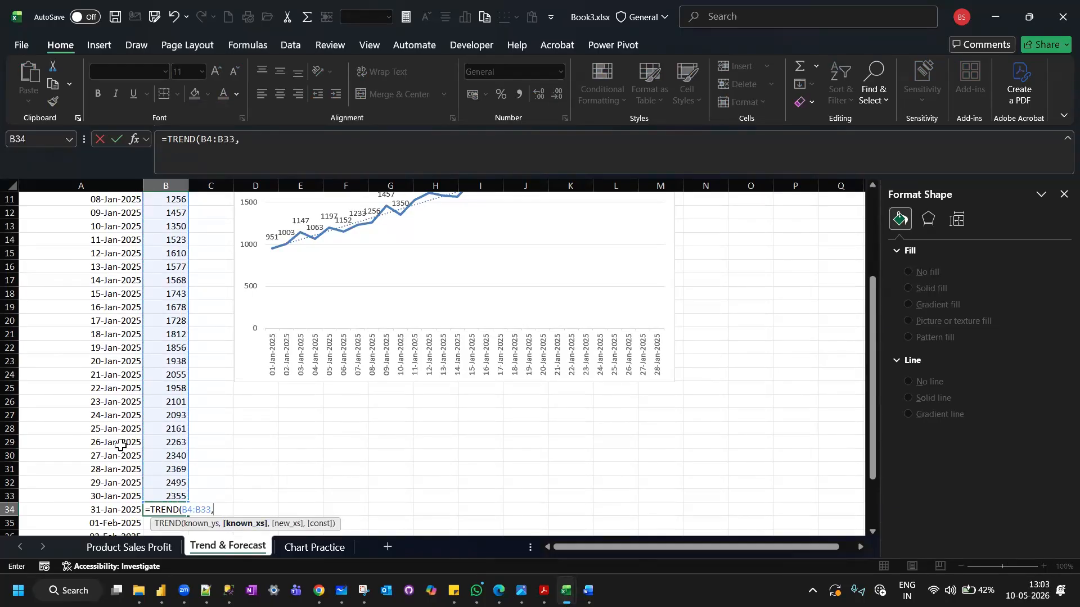
Complete the TREND formula with A4:A33 as the known x values and A34:A40 as the new x values.
{"action": "scroll", "coordinate": [120, 444], "scroll_direction": "up", "scroll_amount": 4}
{"action": "left_click_drag", "start_coordinate": [103, 242], "coordinate": [104, 446]}
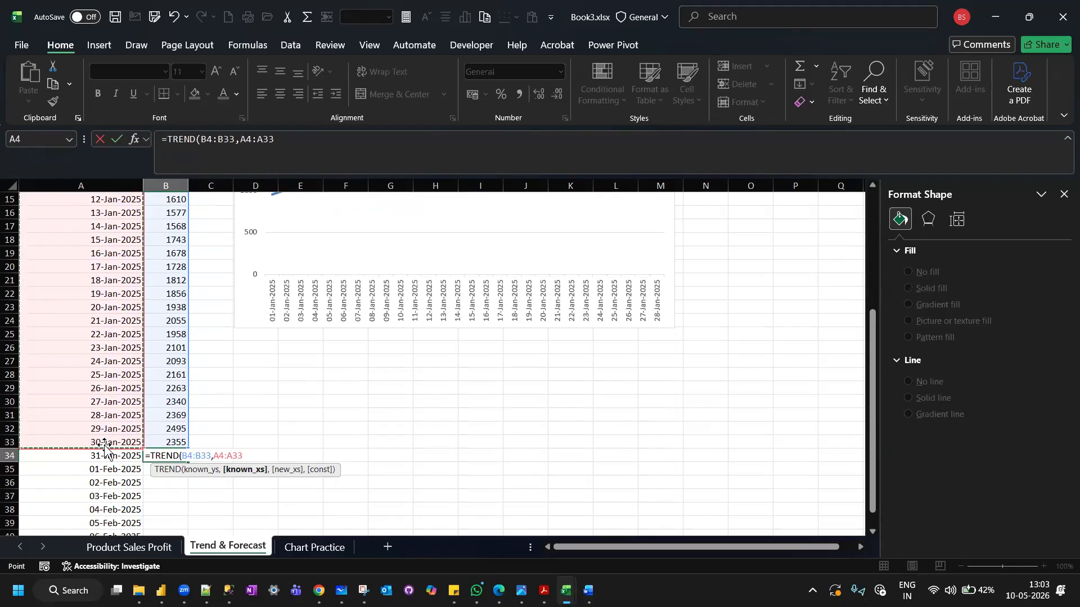
{"action": "type", "text": ","}
{"action": "scroll", "coordinate": [105, 447], "scroll_direction": "down", "scroll_amount": 1}
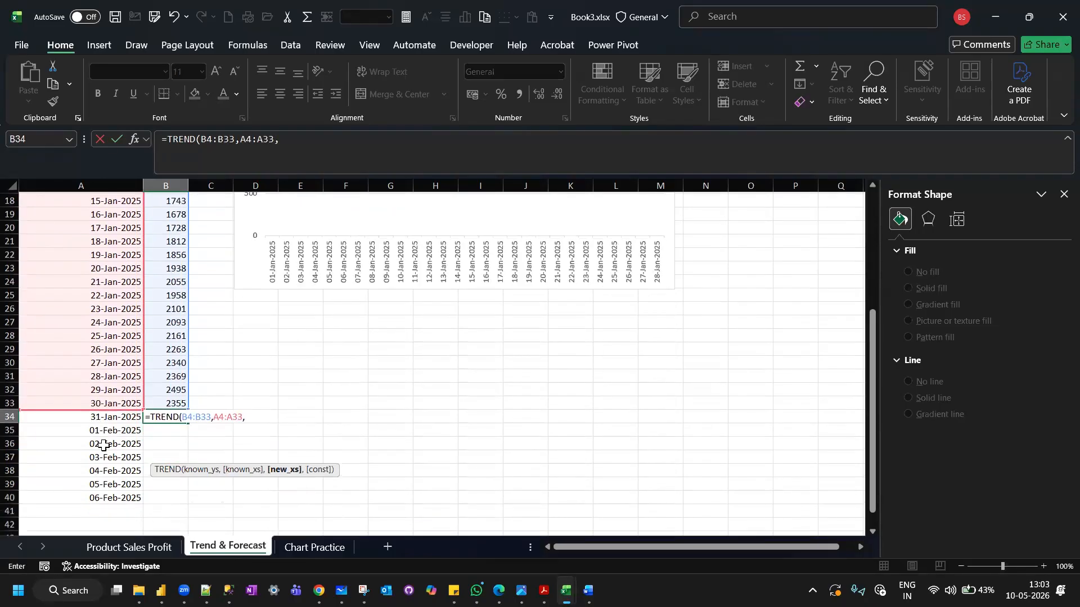
{"action": "left_click_drag", "start_coordinate": [112, 417], "coordinate": [115, 491]}
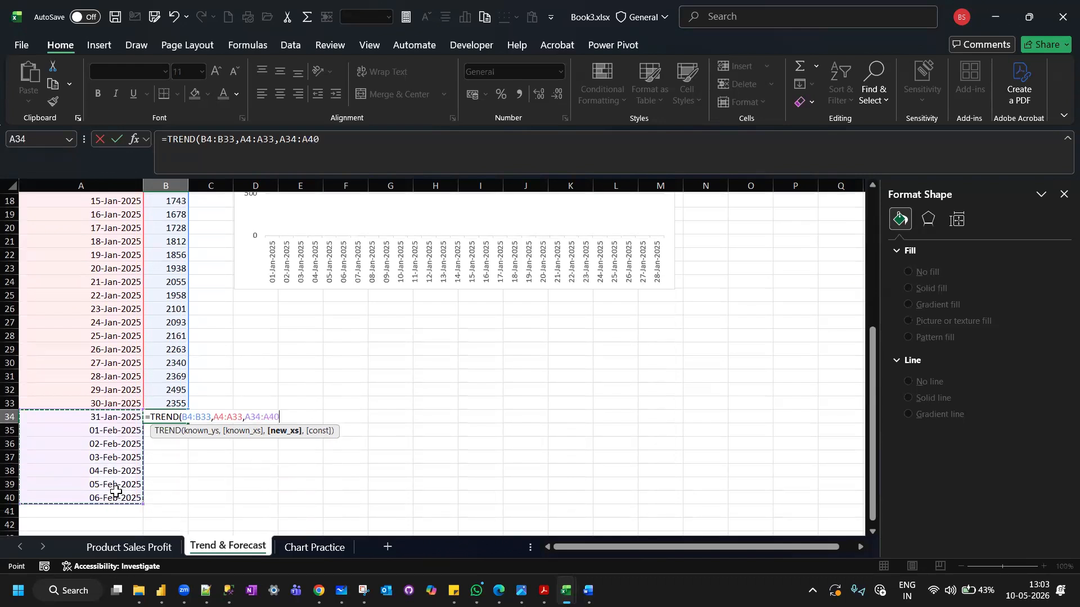
{"action": "type", "text": ")"}
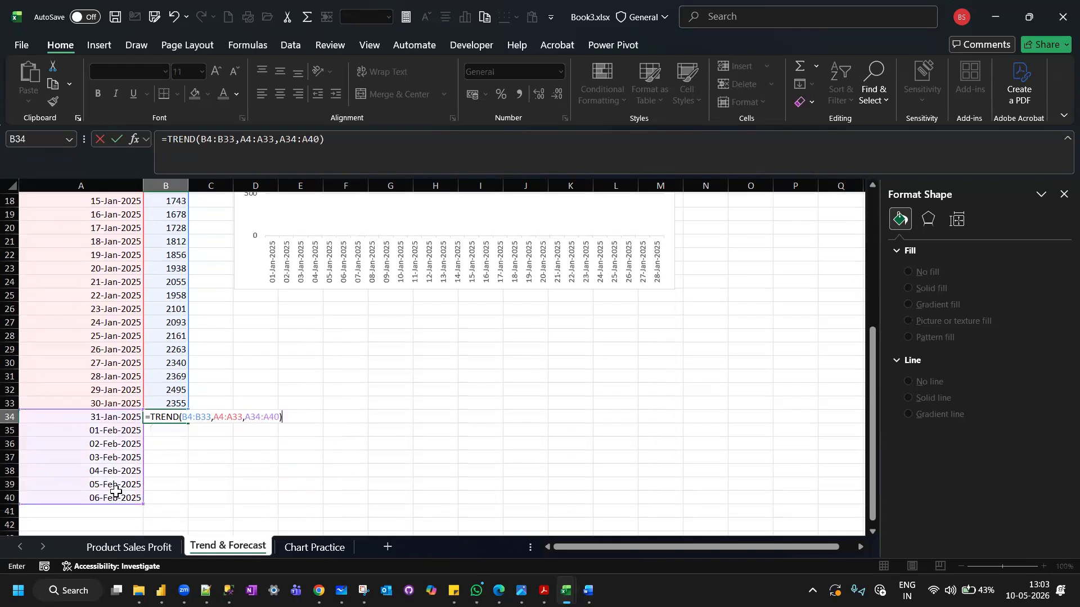
{"action": "key", "text": "Return"}
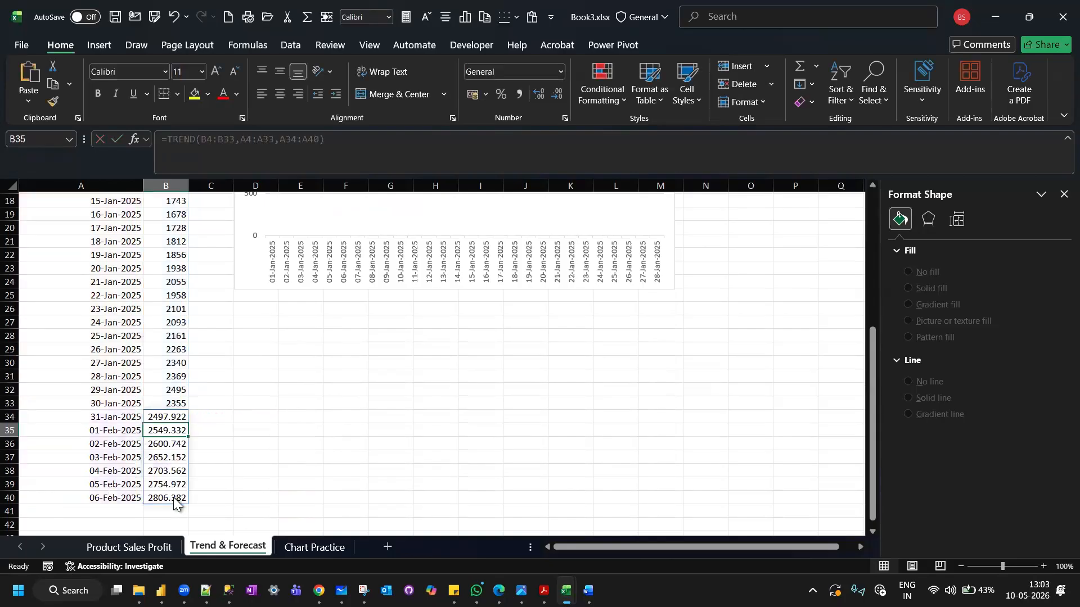
Examine the TREND formula in B34 and the forecast date and sales pairs in rows 34 to 40.
{"action": "left_click", "coordinate": [166, 416]}
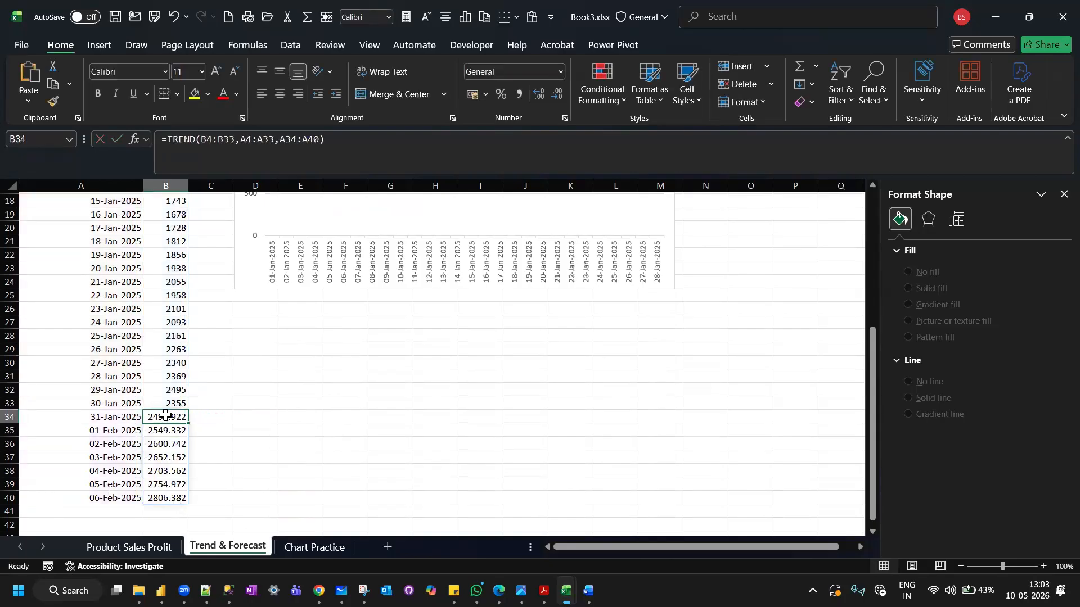
{"action": "left_click", "coordinate": [106, 429]}
{"action": "left_click", "coordinate": [113, 444]}
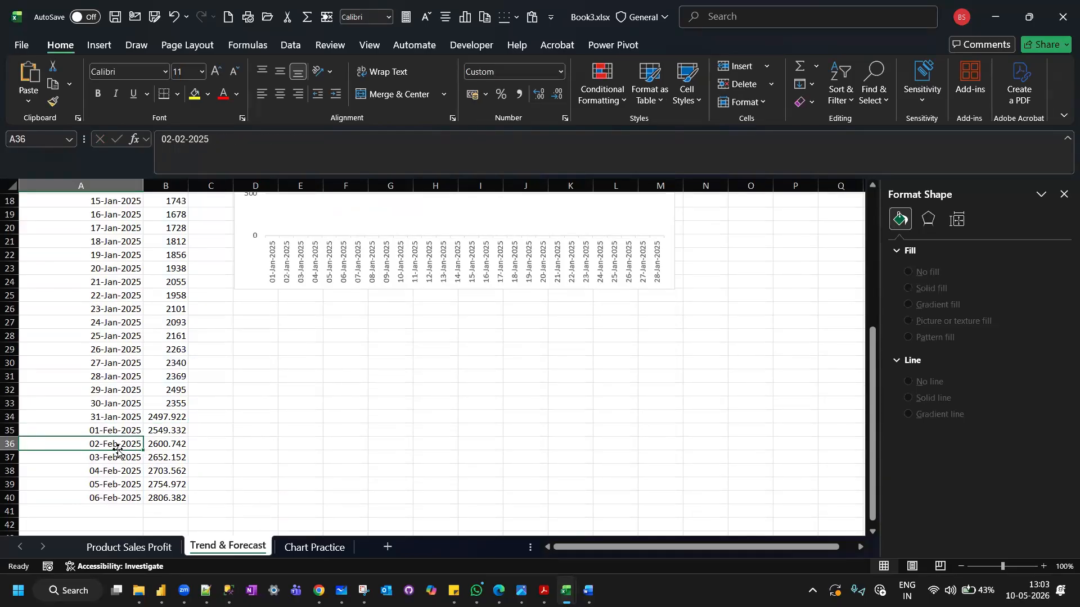
{"action": "left_click", "coordinate": [115, 458]}
{"action": "left_click", "coordinate": [113, 470]}
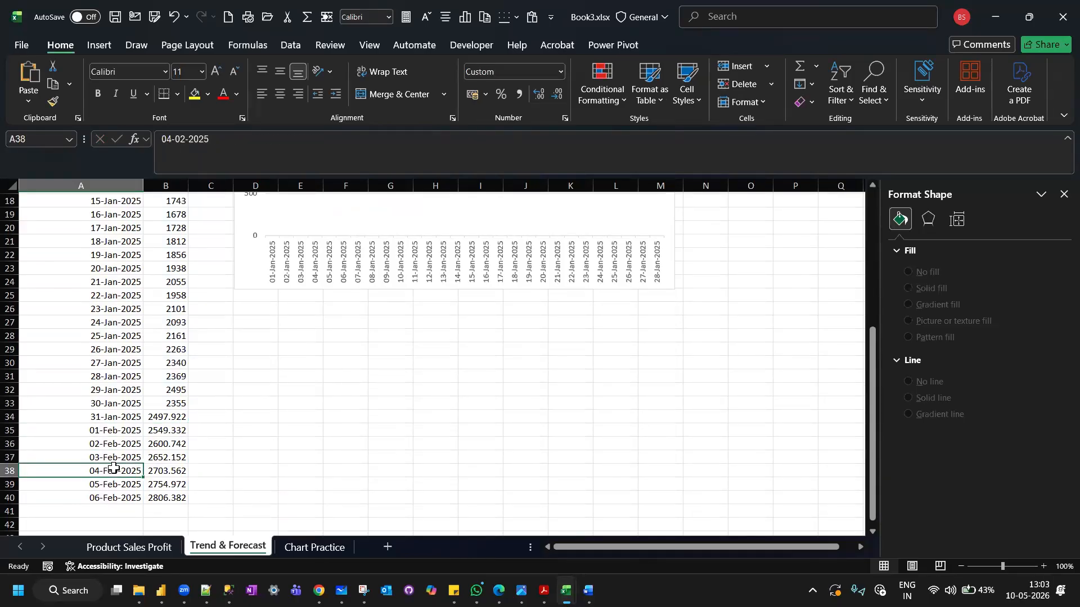
{"action": "left_click", "coordinate": [112, 481]}
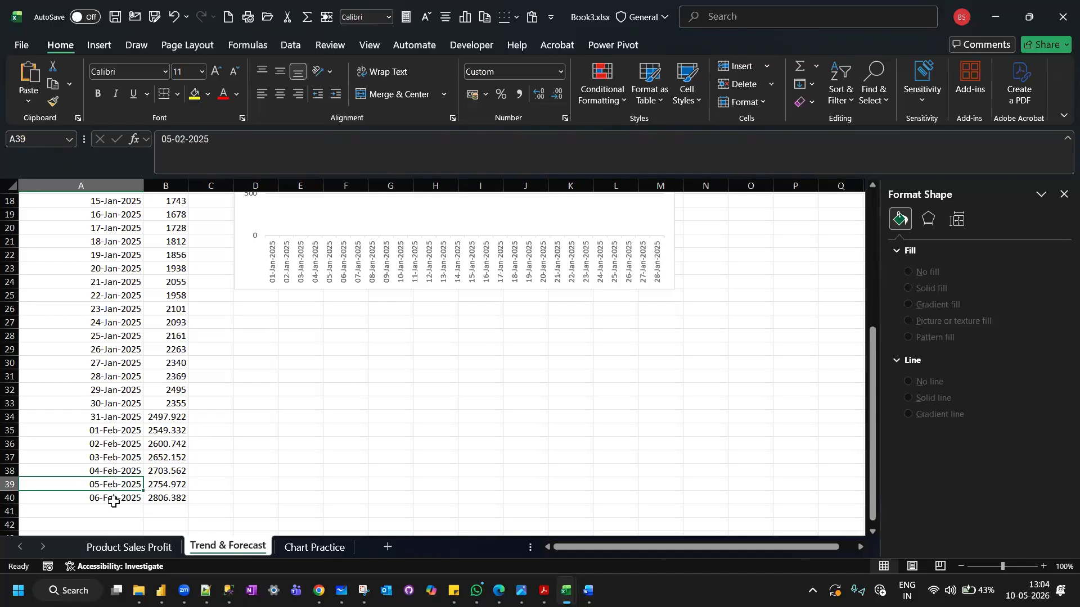
{"action": "left_click", "coordinate": [113, 502]}
{"action": "left_click", "coordinate": [173, 413]}
{"action": "key", "text": "ctrl+shift+Down"}
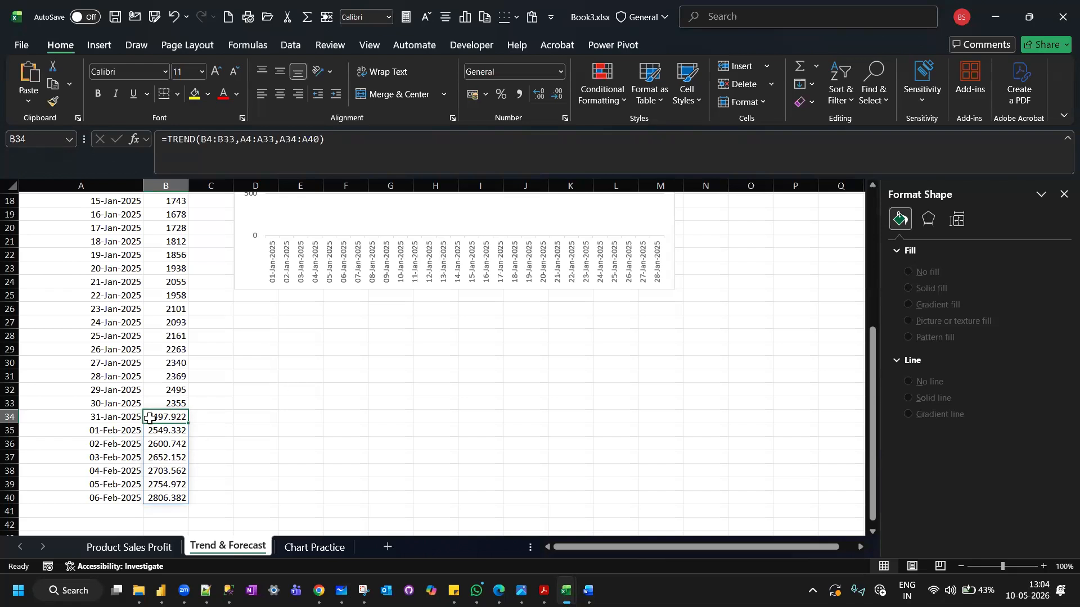
Compare the historical January dates and sales with the forecast values at the end of the table.
{"action": "scroll", "coordinate": [175, 335], "scroll_direction": "up", "scroll_amount": 6}
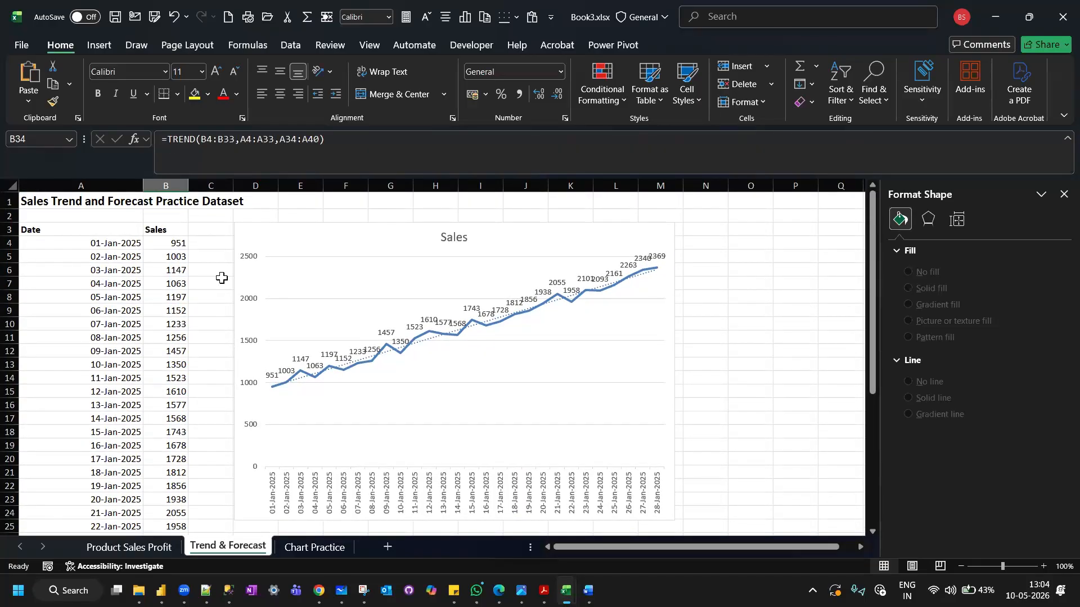
{"action": "scroll", "coordinate": [221, 278], "scroll_direction": "down", "scroll_amount": 1}
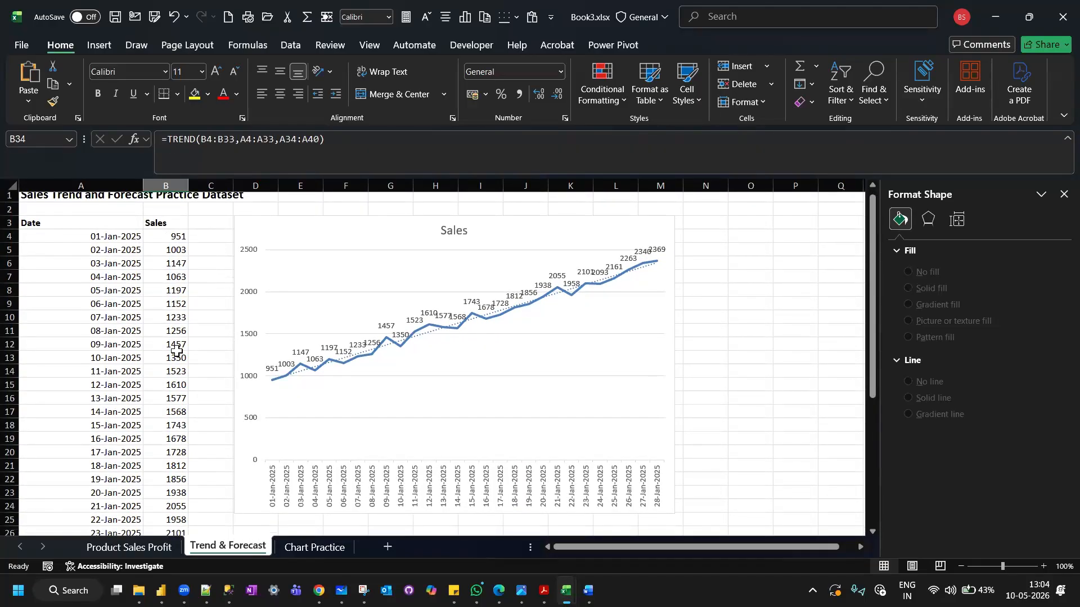
{"action": "scroll", "coordinate": [176, 351], "scroll_direction": "down", "scroll_amount": 5}
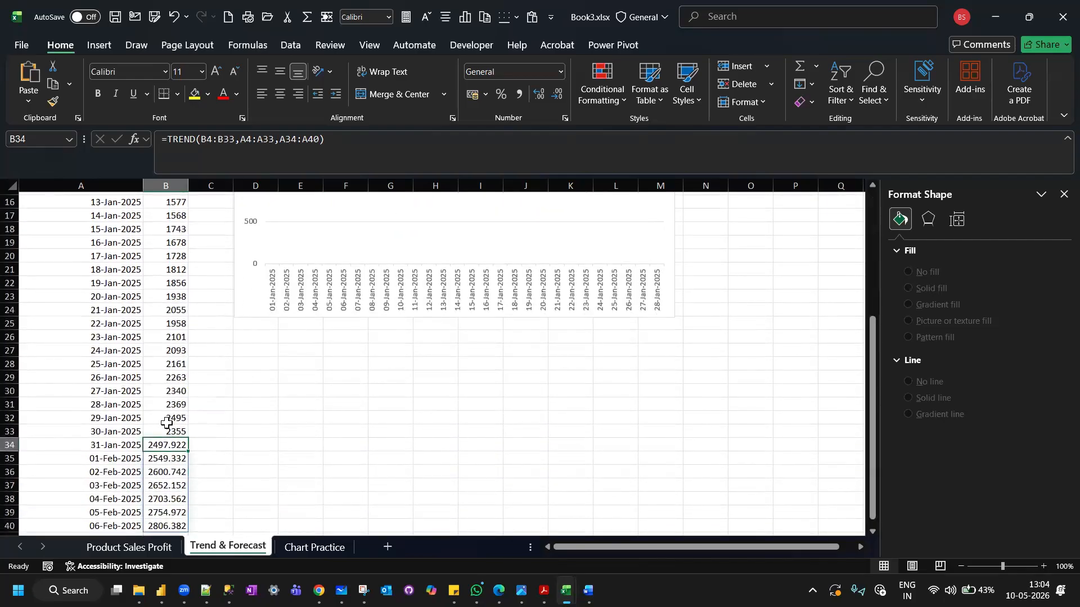
{"action": "scroll", "coordinate": [119, 273], "scroll_direction": "up", "scroll_amount": 3}
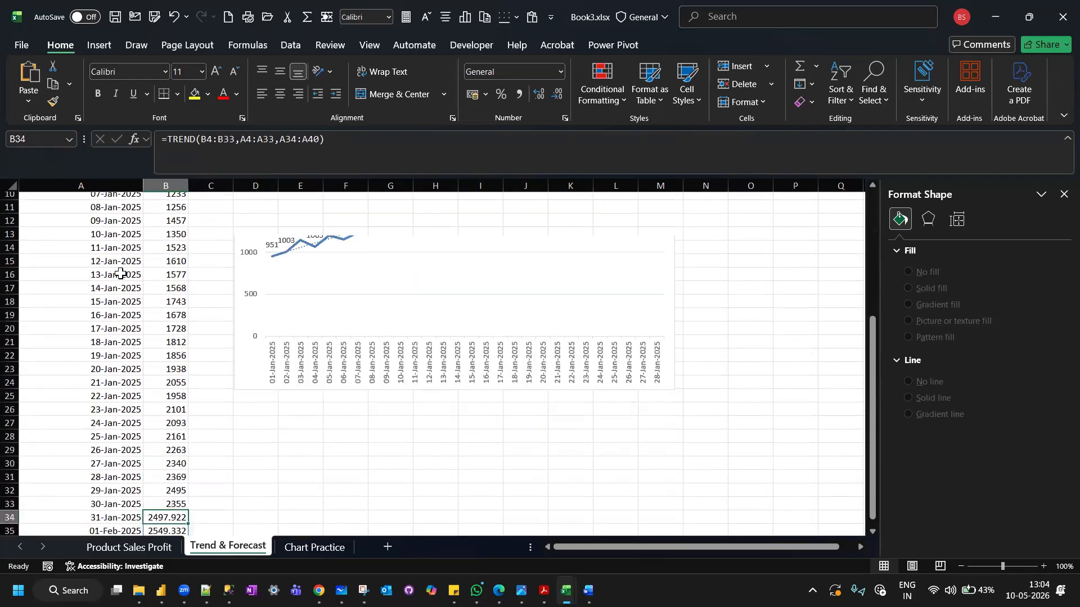
{"action": "scroll", "coordinate": [120, 273], "scroll_direction": "up", "scroll_amount": 3}
{"action": "scroll", "coordinate": [126, 387], "scroll_direction": "down", "scroll_amount": 6}
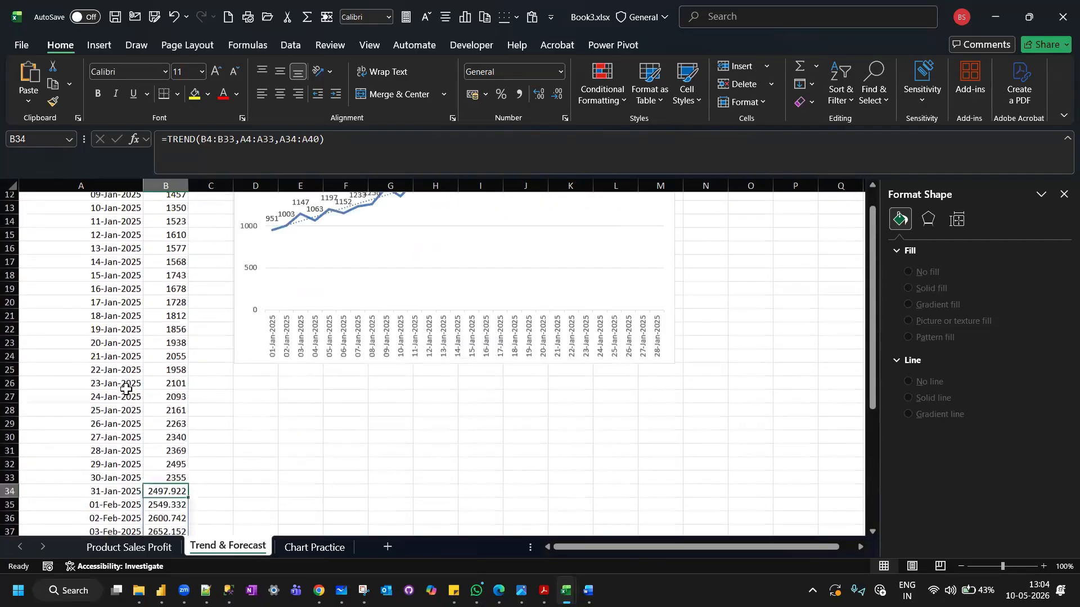
{"action": "scroll", "coordinate": [126, 389], "scroll_direction": "down", "scroll_amount": 1}
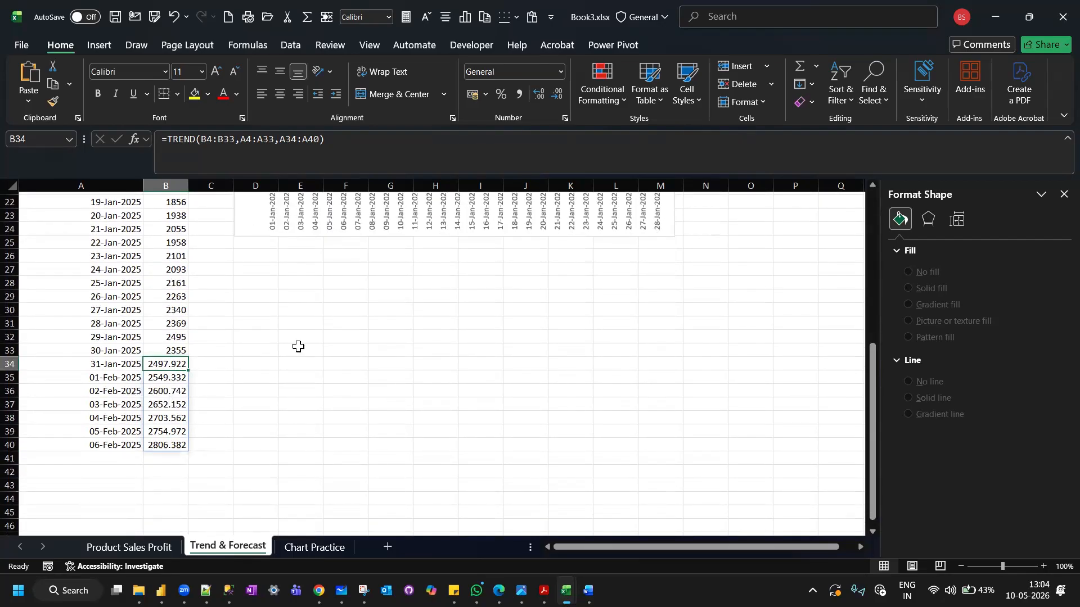
Add a Linear Forecast trendline to the Sales line chart.
{"action": "scroll", "coordinate": [298, 346], "scroll_direction": "up", "scroll_amount": 3}
{"action": "scroll", "coordinate": [298, 346], "scroll_direction": "up", "scroll_amount": 4}
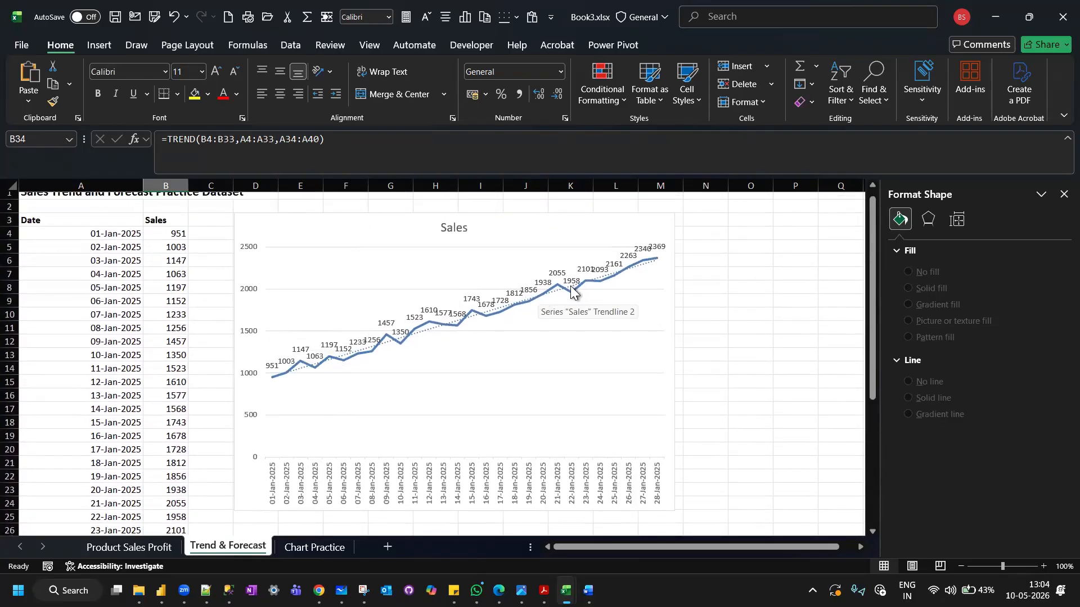
{"action": "scroll", "coordinate": [571, 291], "scroll_direction": "right", "scroll_amount": 2}
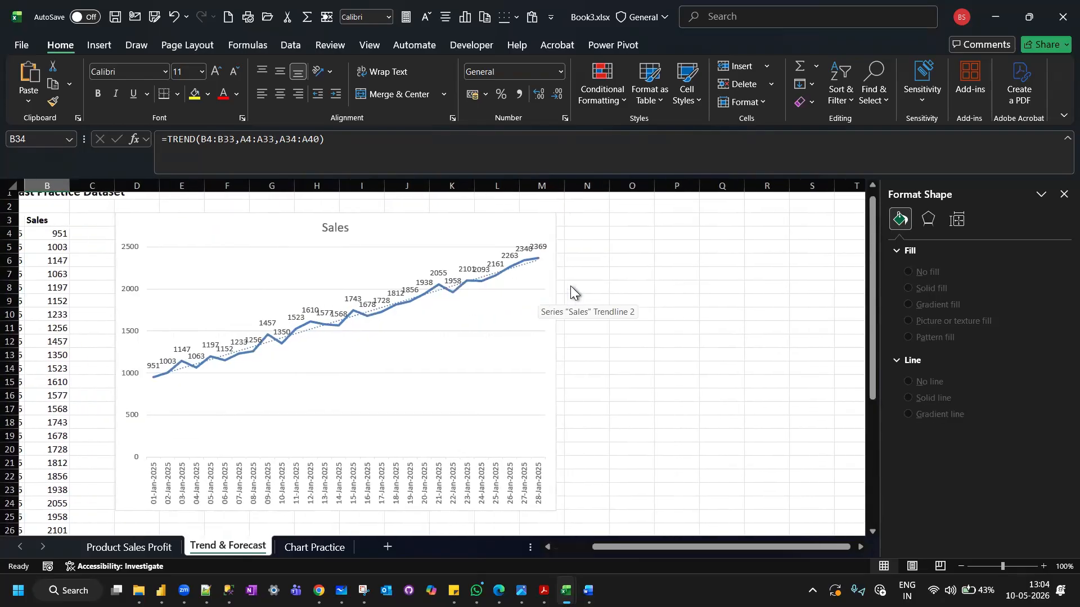
{"action": "left_click", "coordinate": [513, 225]}
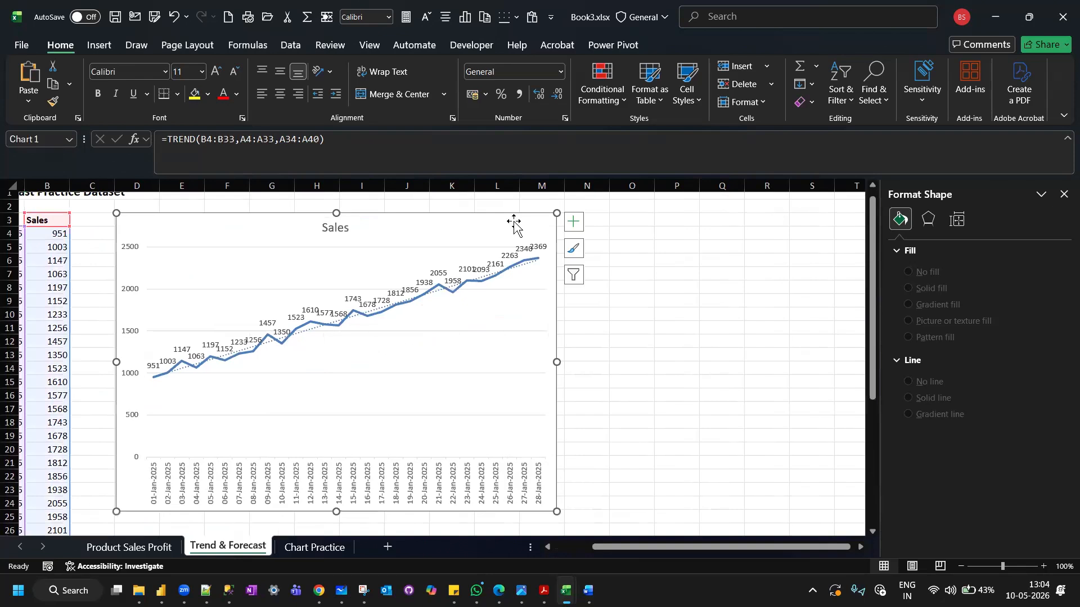
{"action": "left_click", "coordinate": [573, 225]}
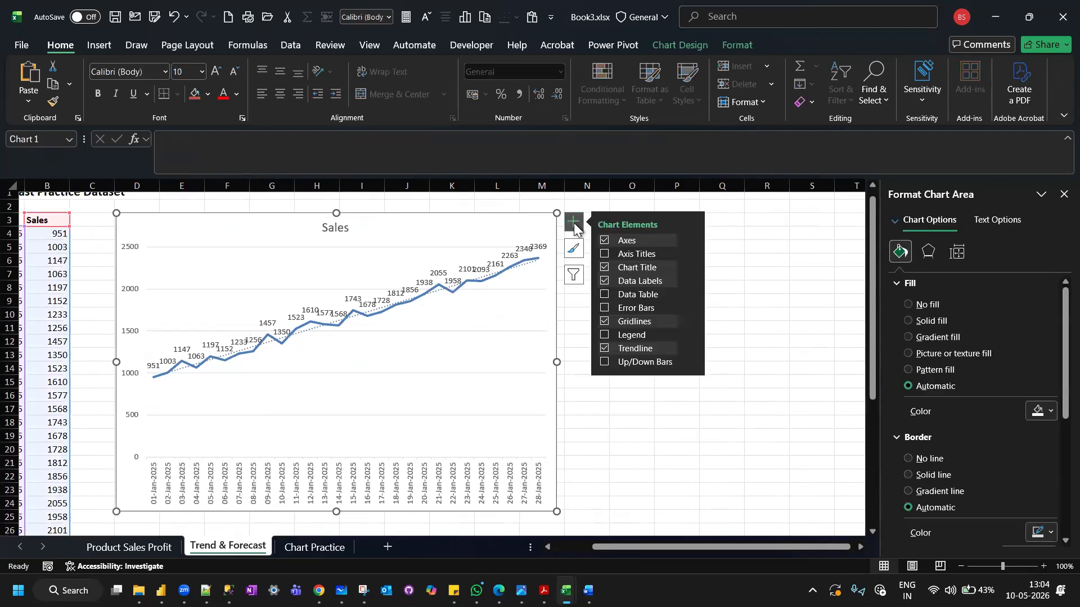
{"action": "left_click", "coordinate": [694, 347]}
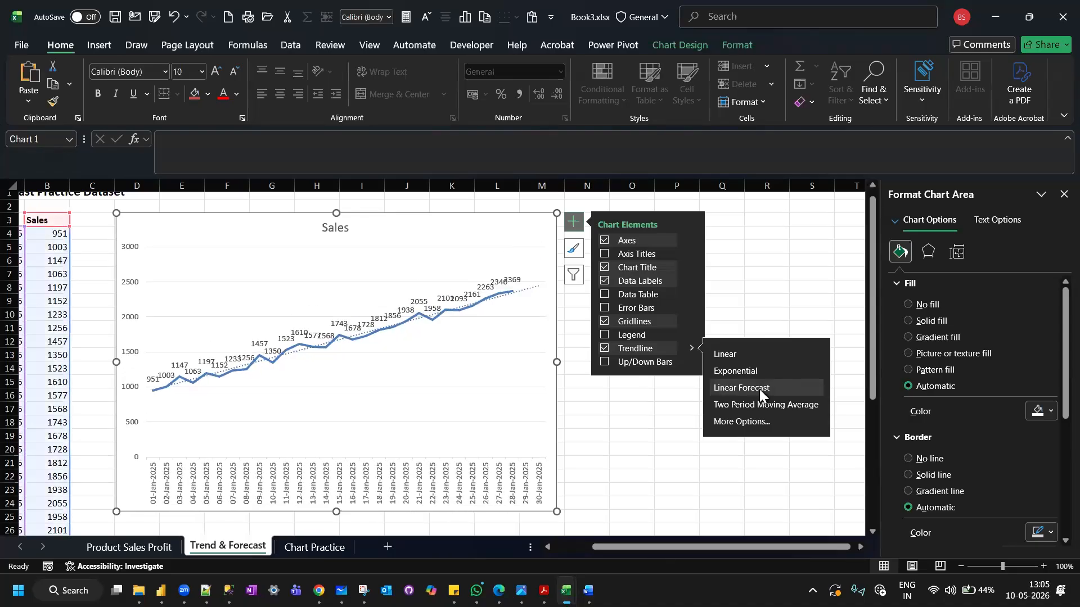
{"action": "left_click", "coordinate": [668, 396]}
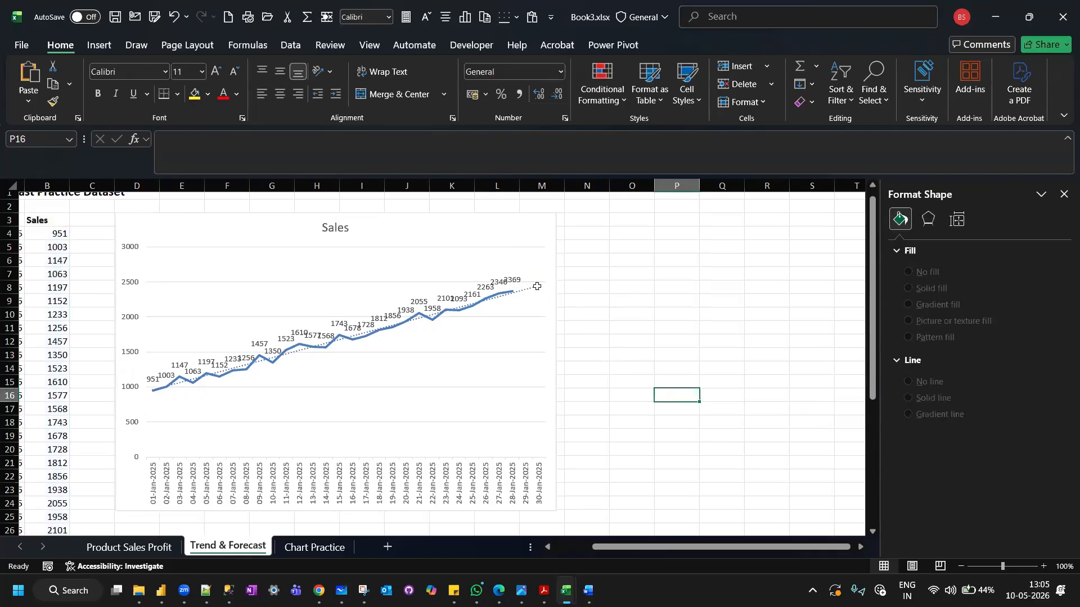
{"action": "scroll", "coordinate": [652, 310], "scroll_direction": "left", "scroll_amount": 3}
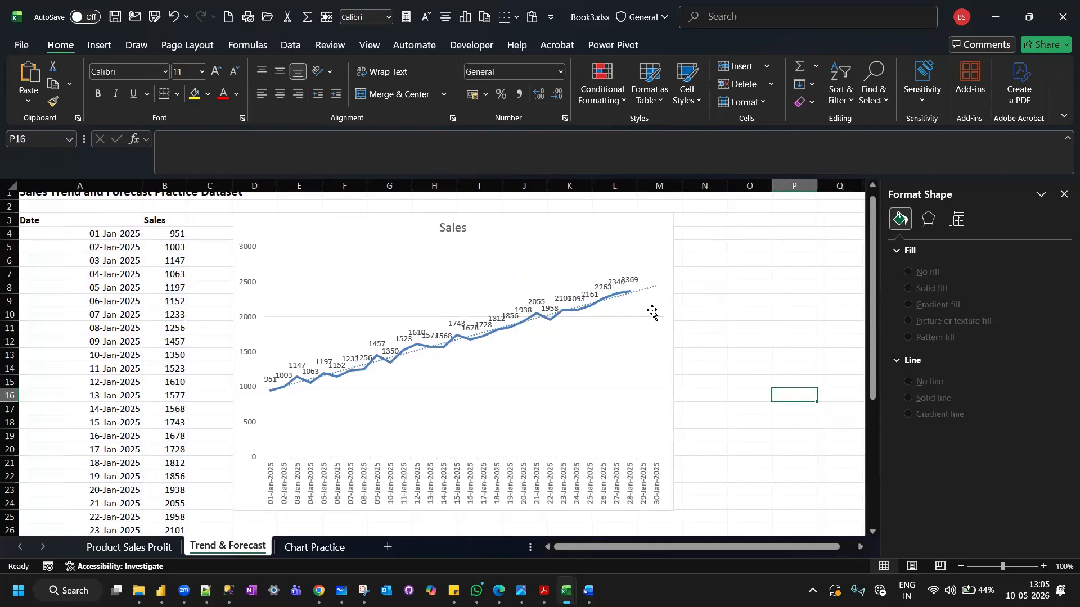
{"action": "scroll", "coordinate": [652, 310], "scroll_direction": "down", "scroll_amount": 7}
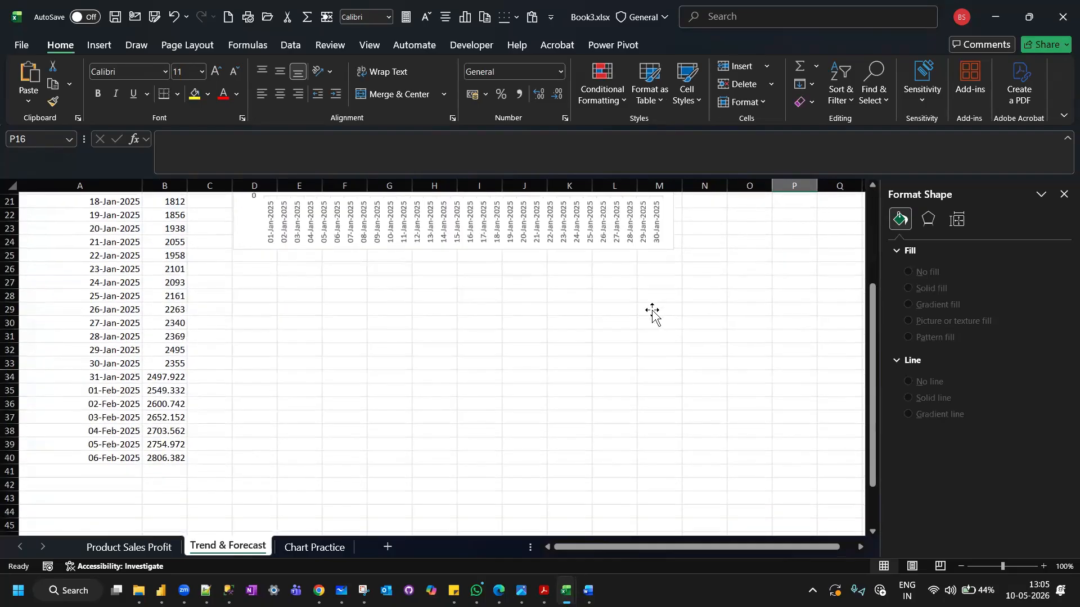
Select the Sales data series in the line chart.
{"action": "scroll", "coordinate": [652, 311], "scroll_direction": "up", "scroll_amount": 6}
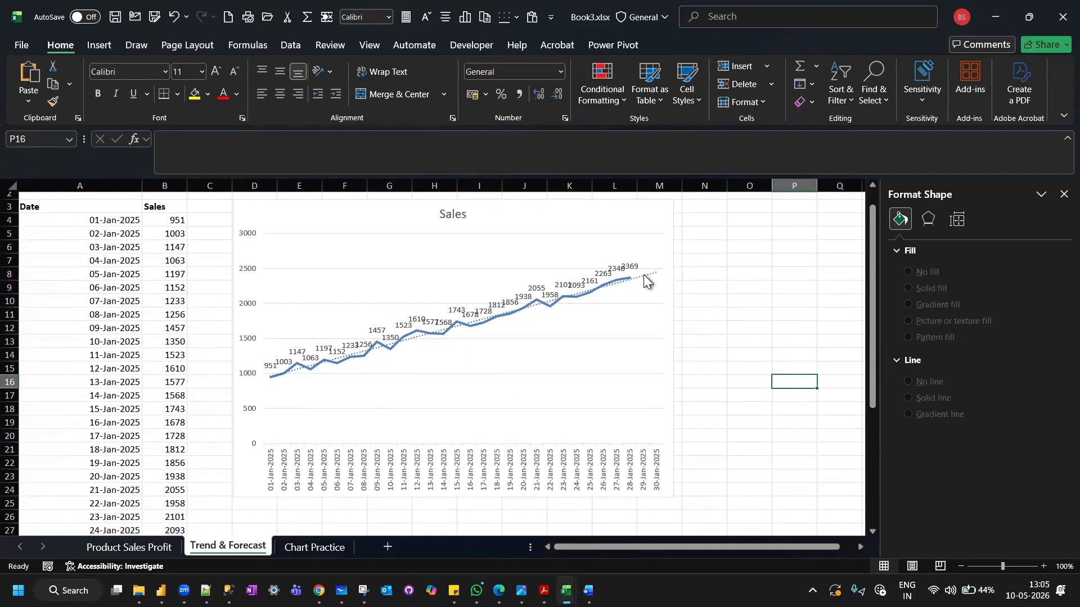
{"action": "left_click", "coordinate": [619, 283]}
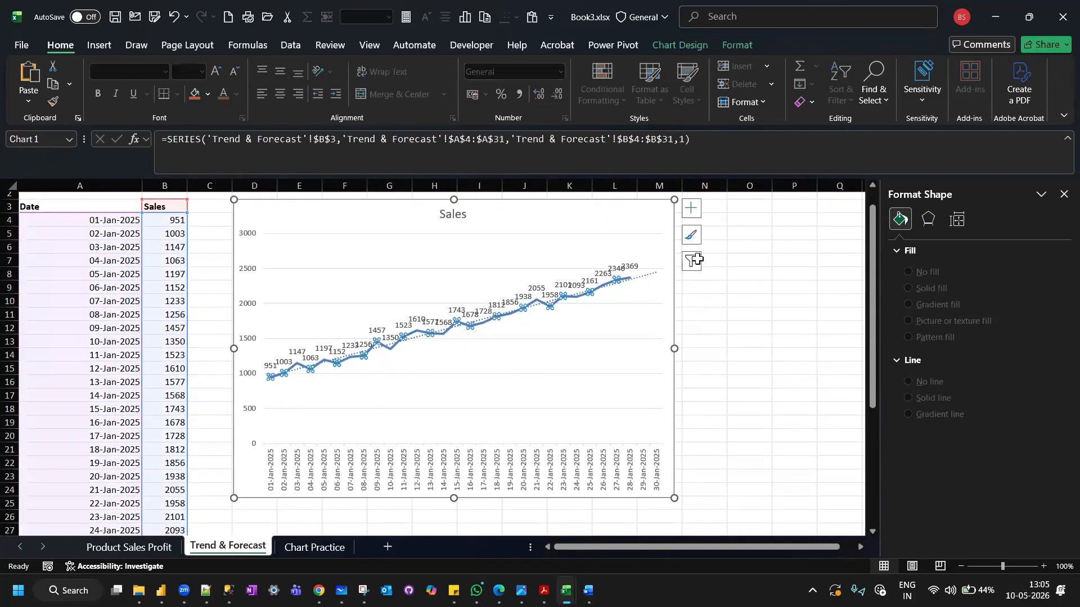
{"action": "left_click", "coordinate": [691, 211]}
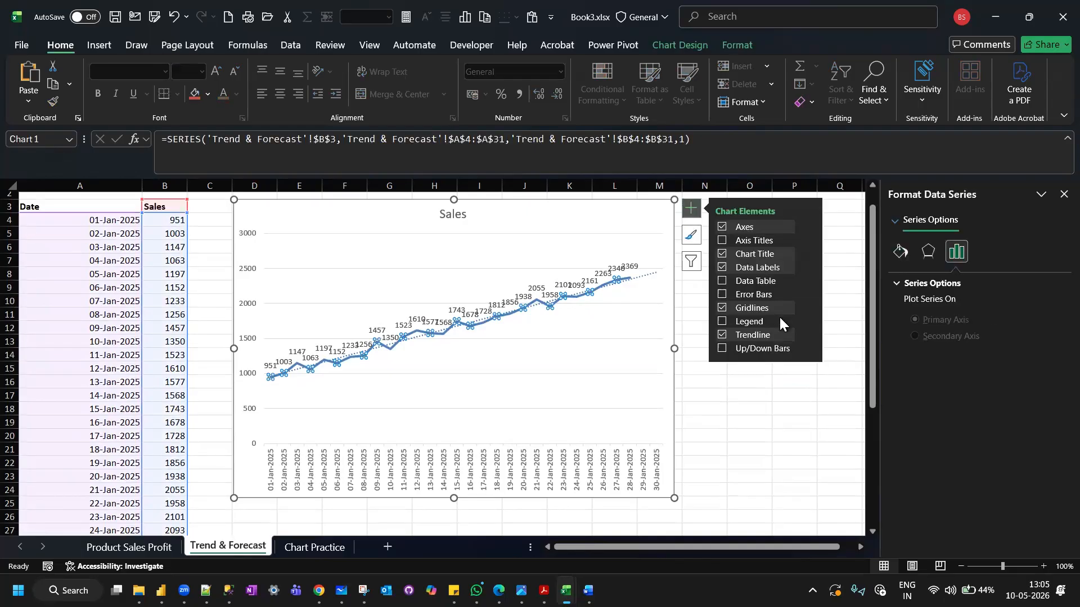
{"action": "left_click", "coordinate": [809, 336]}
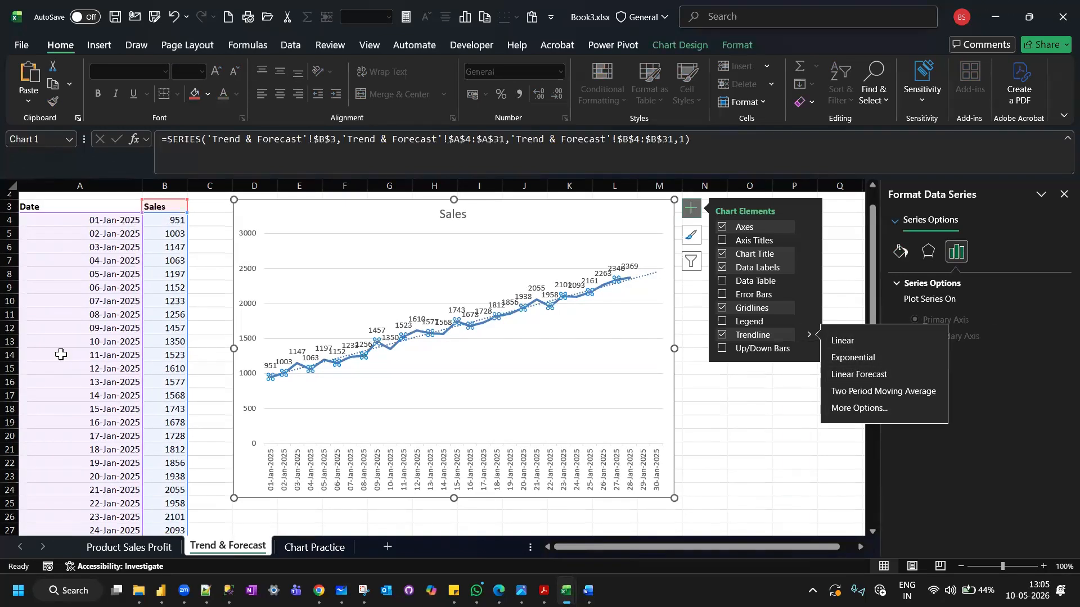
{"action": "scroll", "coordinate": [61, 355], "scroll_direction": "down", "scroll_amount": 2}
{"action": "scroll", "coordinate": [61, 354], "scroll_direction": "up", "scroll_amount": 3}
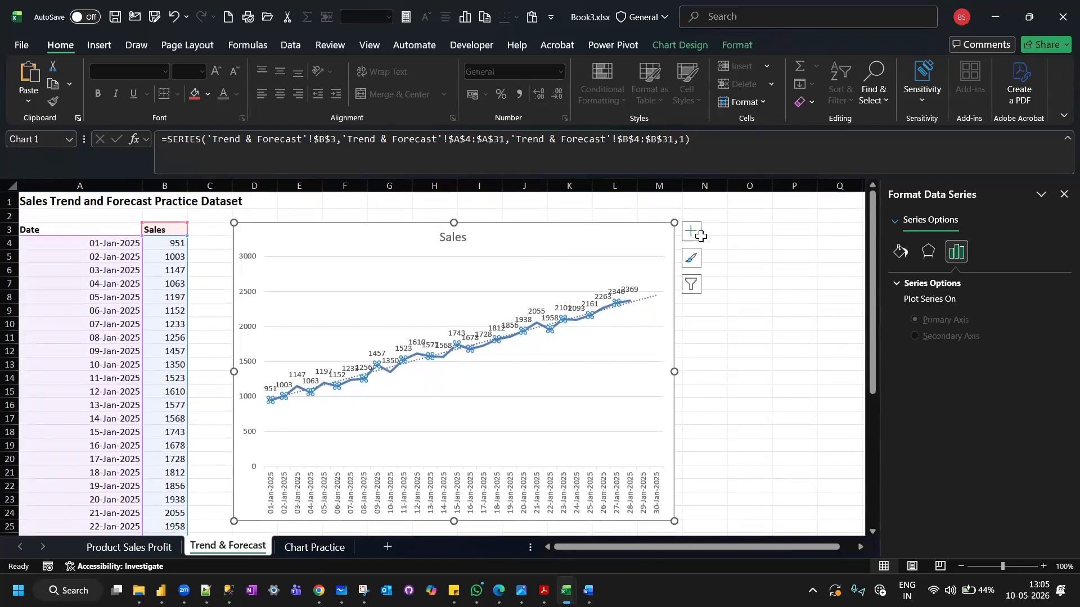
Open the detailed trendline options for the selected Sales series to add a Linear trendline.
{"action": "left_click", "coordinate": [691, 232]}
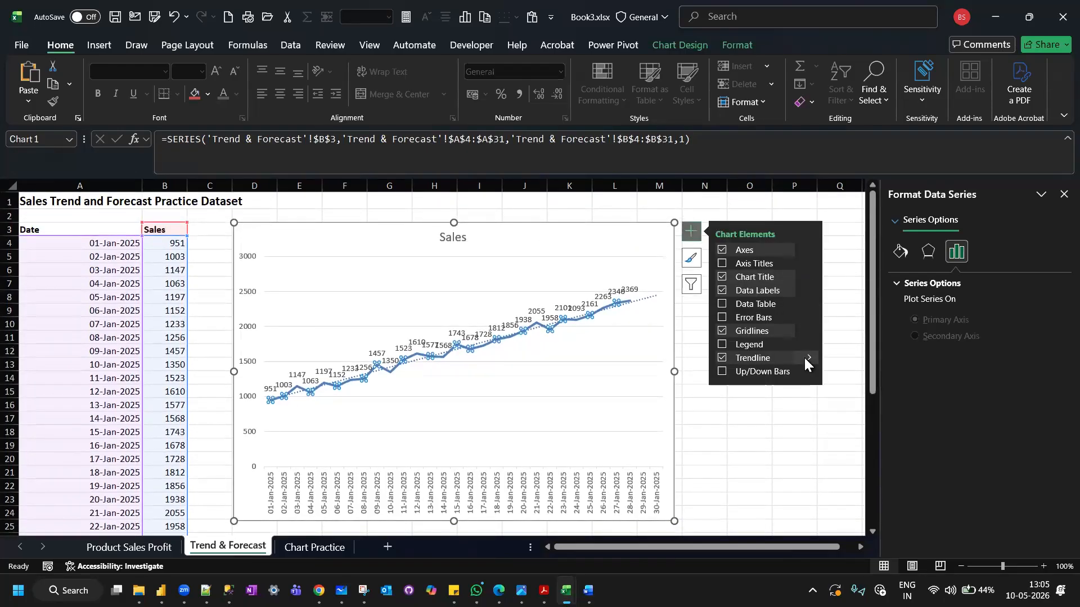
{"action": "left_click", "coordinate": [809, 359]}
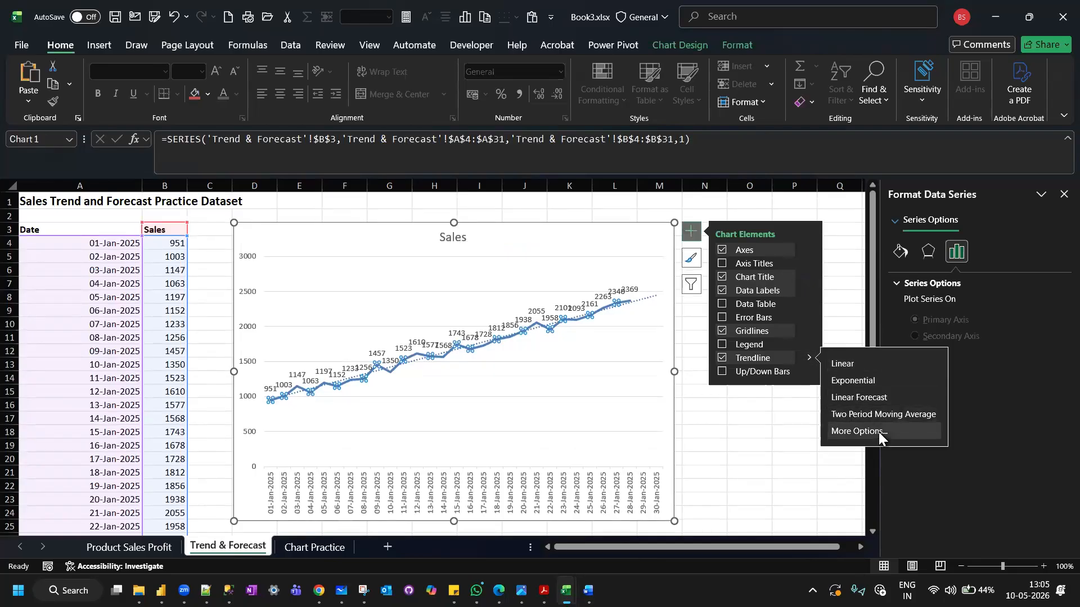
{"action": "left_click", "coordinate": [880, 433]}
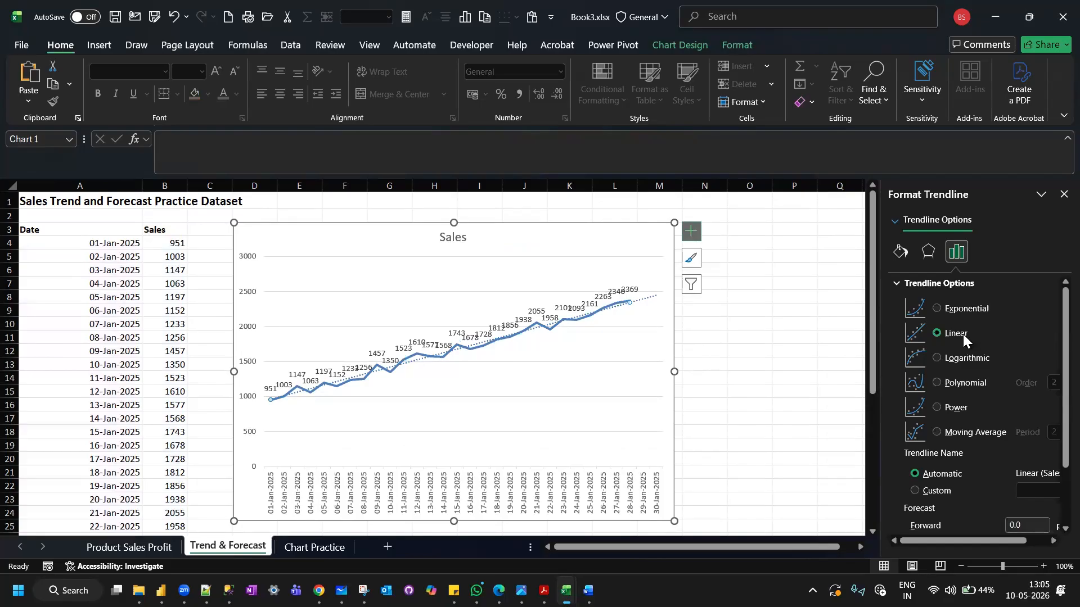
{"action": "scroll", "coordinate": [963, 334], "scroll_direction": "down", "scroll_amount": 3}
{"action": "scroll", "coordinate": [963, 338], "scroll_direction": "down", "scroll_amount": 1}
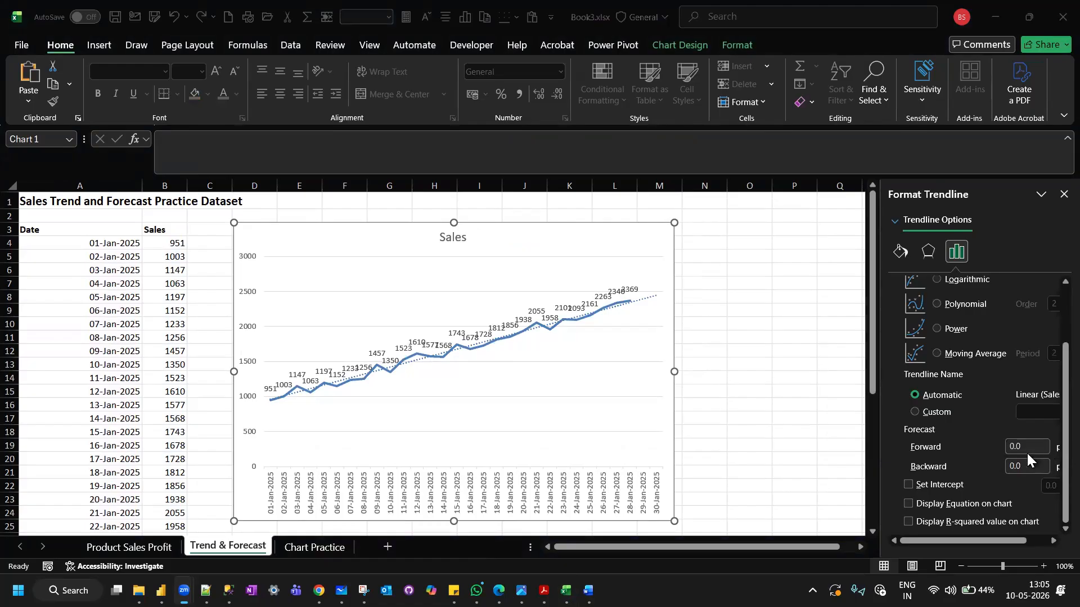
Set the linear trendline's forward forecast to 10 periods.
{"action": "left_click", "coordinate": [992, 540]}
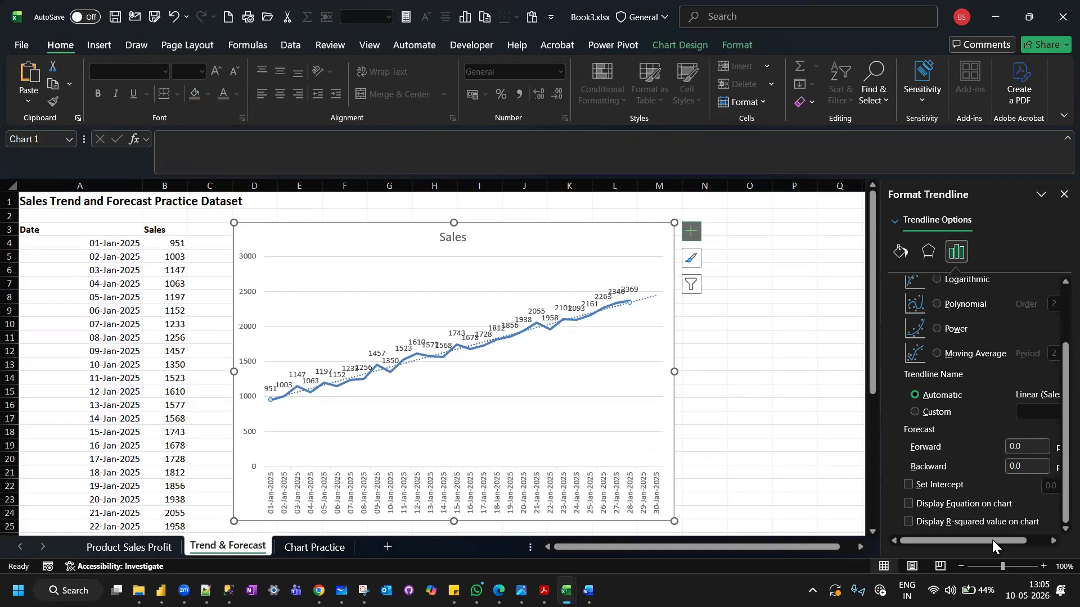
{"action": "left_click_drag", "start_coordinate": [992, 540], "coordinate": [1036, 541]}
{"action": "left_click", "coordinate": [994, 448]}
{"action": "key", "text": "BackSpace"}
{"action": "key", "text": "BackSpace"}
{"action": "key", "text": "BackSpace"}
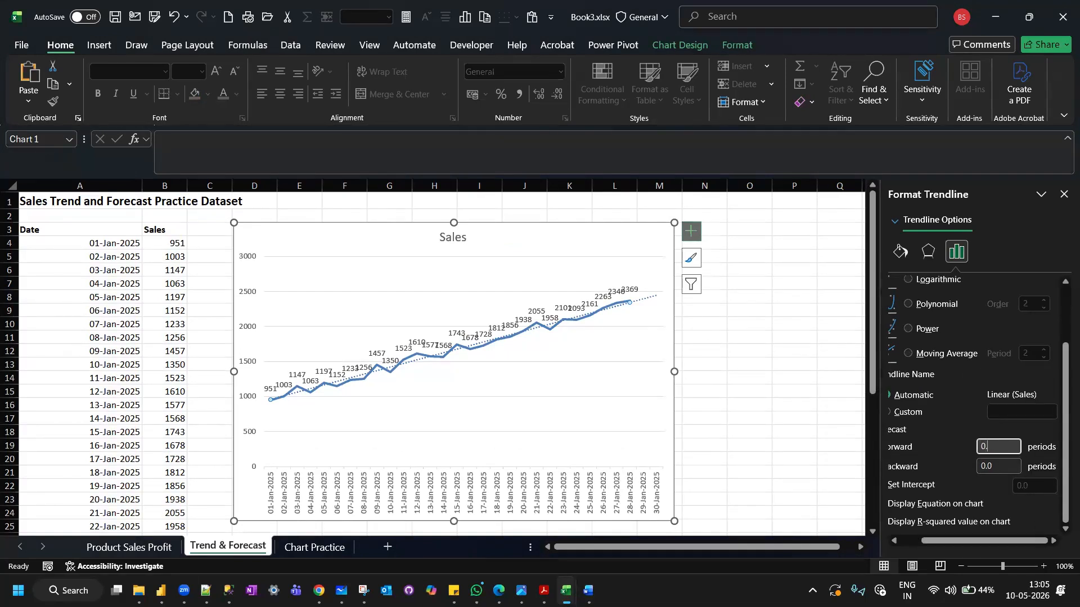
{"action": "type", "text": "10"}
{"action": "left_click", "coordinate": [895, 541]}
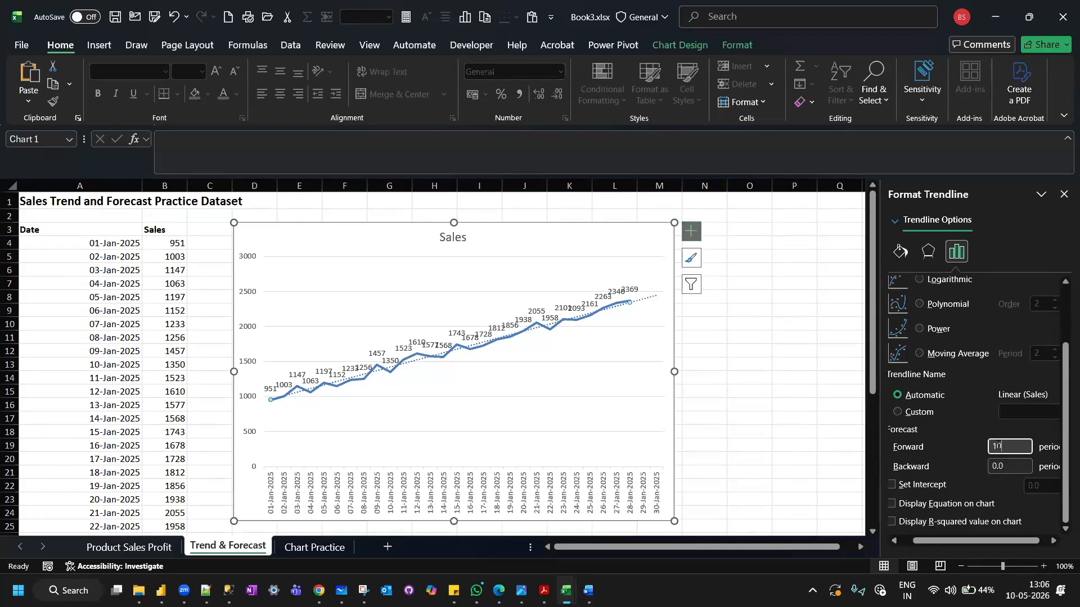
{"action": "scroll", "coordinate": [977, 447], "scroll_direction": "up", "scroll_amount": 2}
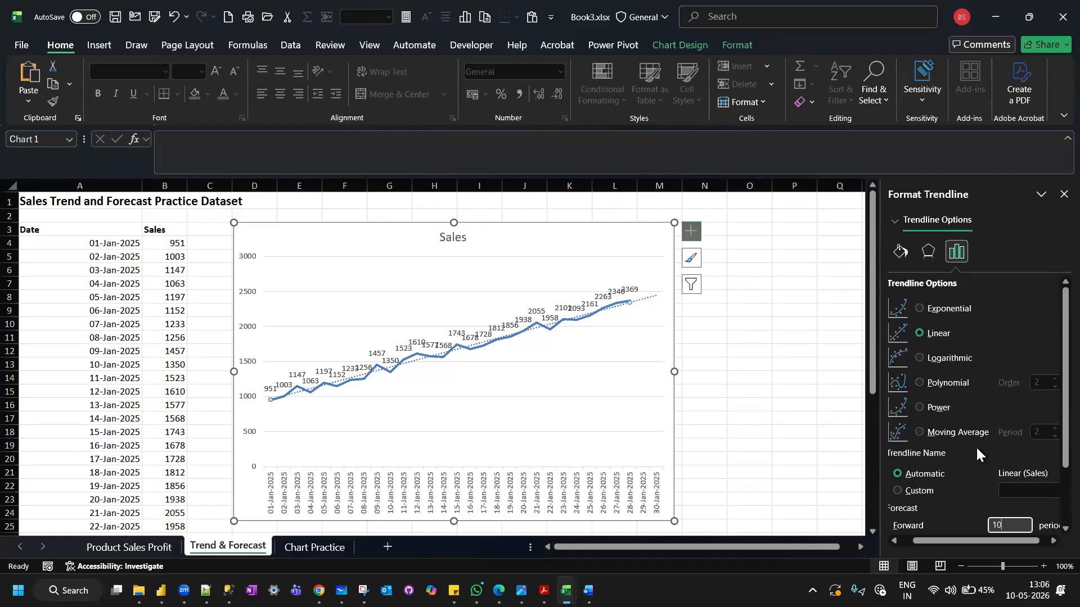
{"action": "scroll", "coordinate": [976, 447], "scroll_direction": "down", "scroll_amount": 2}
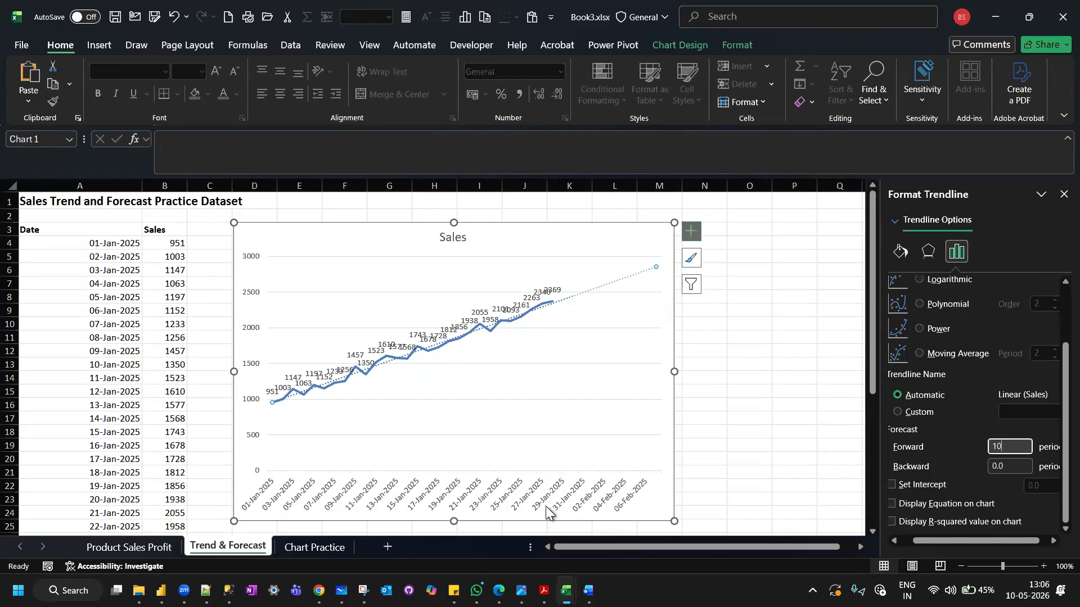
Check the extended trendline against the forecast dates in the table and close the formatting options.
{"action": "scroll", "coordinate": [192, 467], "scroll_direction": "down", "scroll_amount": 3}
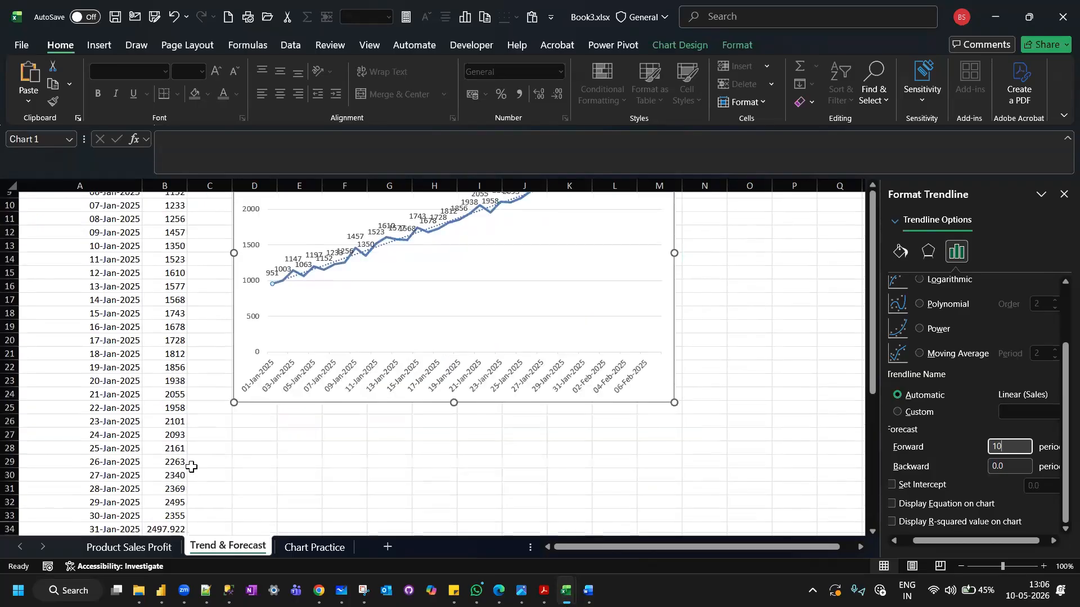
{"action": "scroll", "coordinate": [192, 467], "scroll_direction": "down", "scroll_amount": 2}
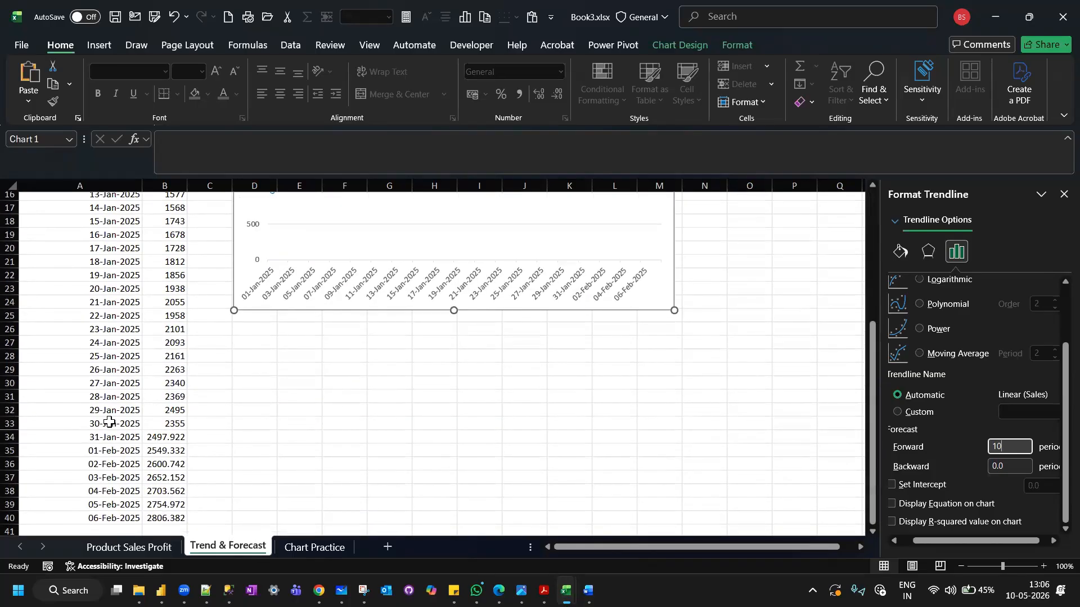
{"action": "scroll", "coordinate": [109, 422], "scroll_direction": "up", "scroll_amount": 5}
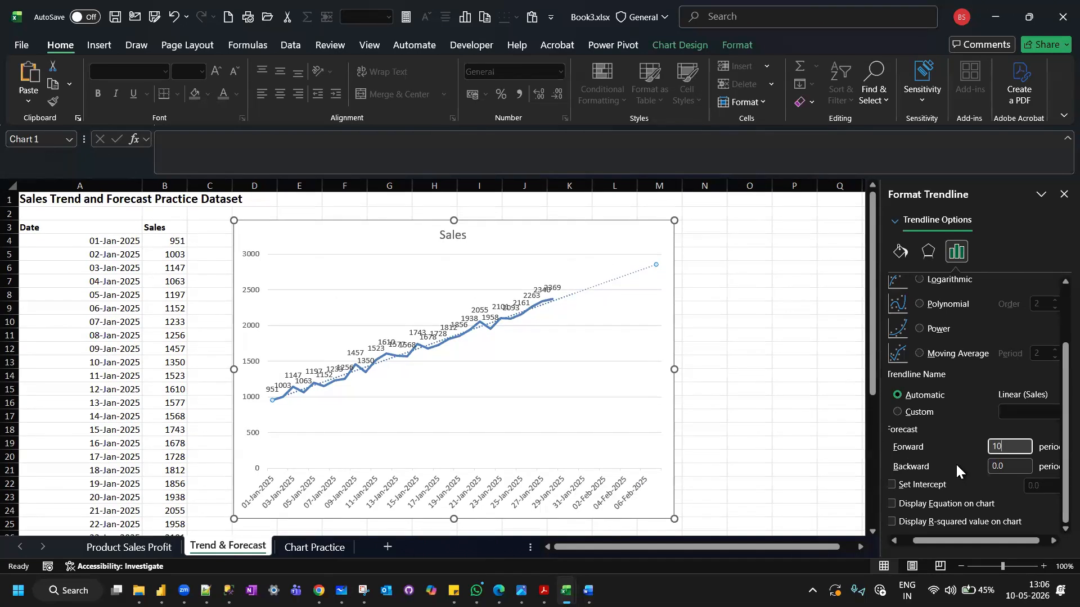
{"action": "left_click", "coordinate": [730, 416]}
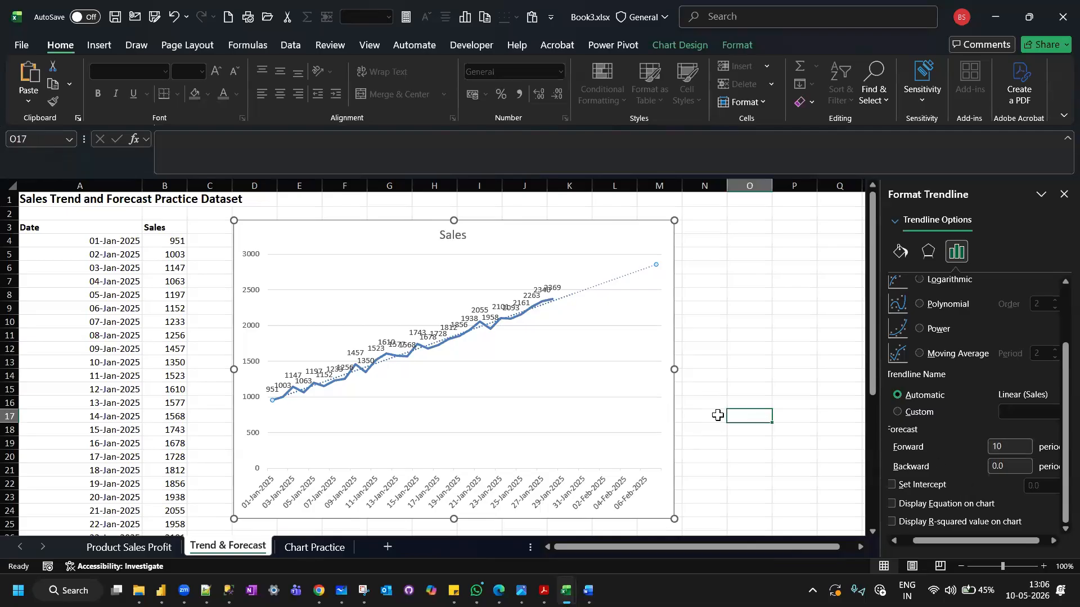
{"action": "left_click", "coordinate": [1064, 194]}
Compare the chart's source range with the sales in B32 and B33 and the forecast values through row 40.
{"action": "left_click", "coordinate": [572, 232]}
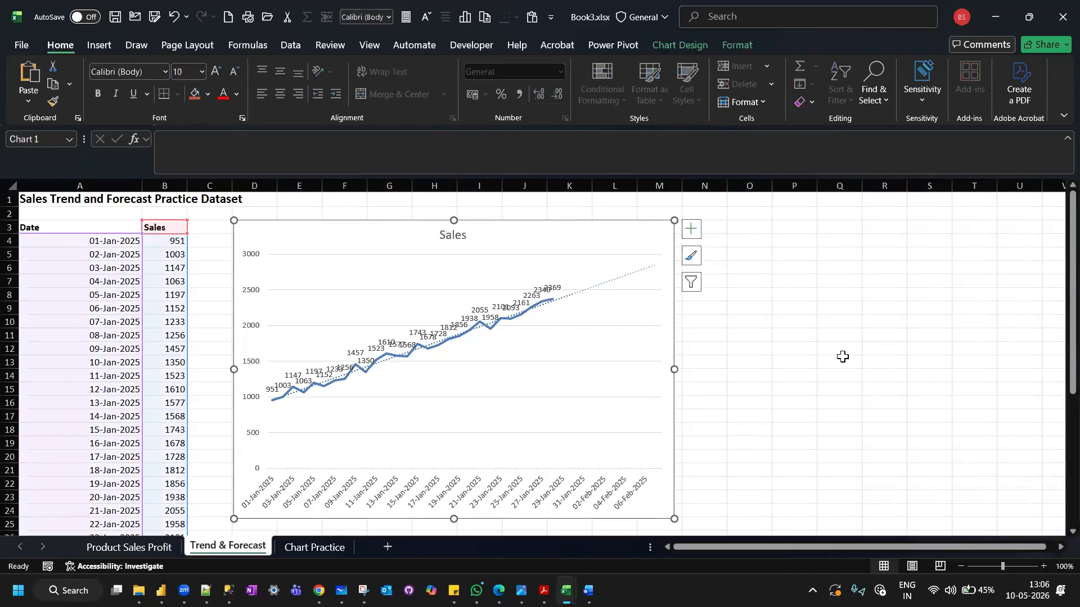
{"action": "scroll", "coordinate": [842, 357], "scroll_direction": "down", "scroll_amount": 1}
{"action": "scroll", "coordinate": [843, 358], "scroll_direction": "down", "scroll_amount": 6}
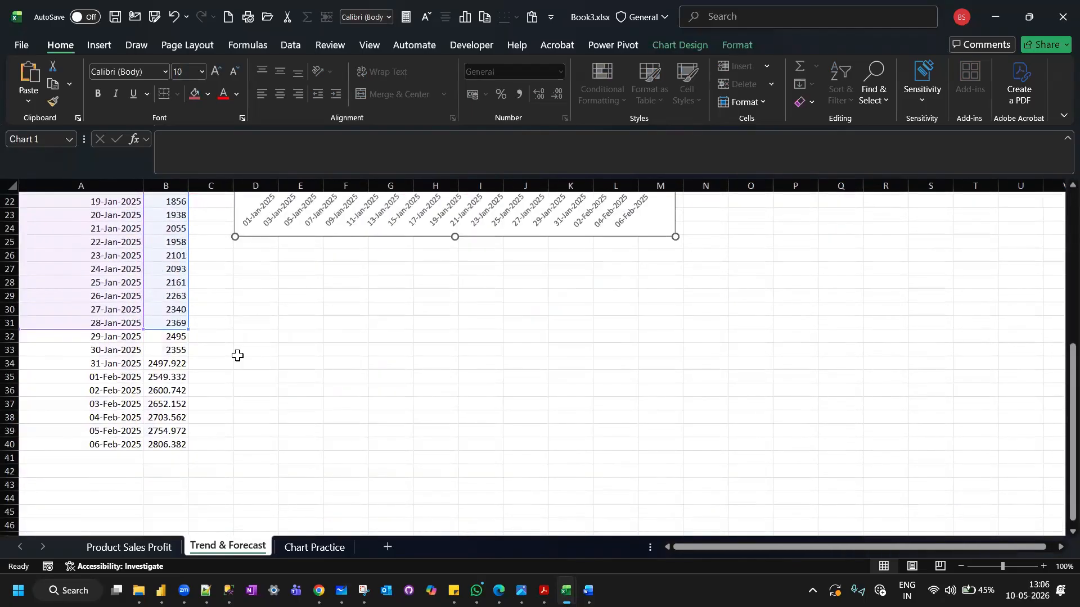
{"action": "left_click", "coordinate": [163, 337]}
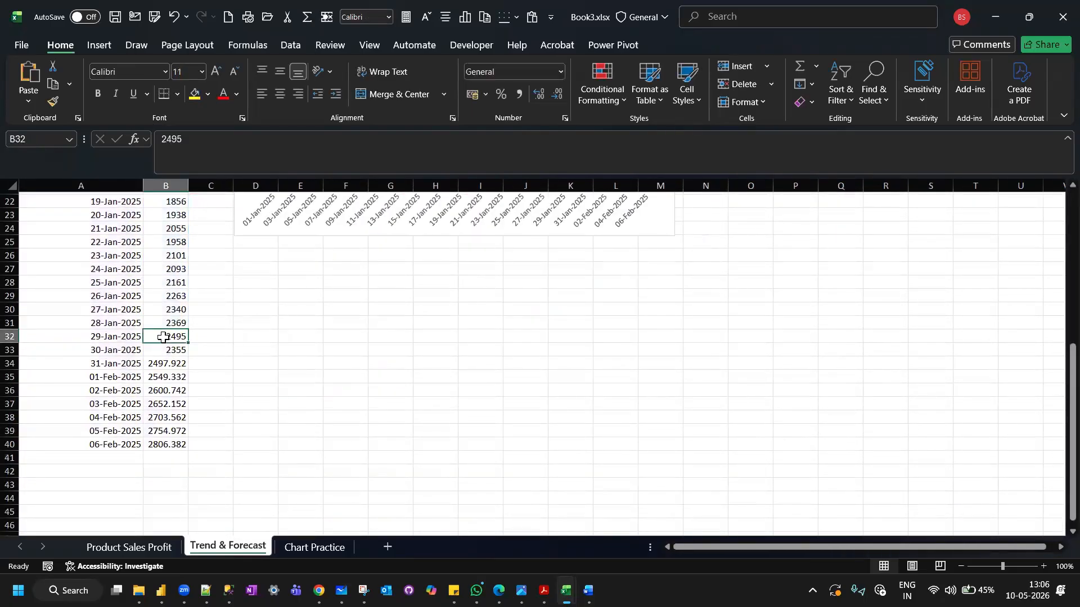
{"action": "left_click", "coordinate": [163, 350]}
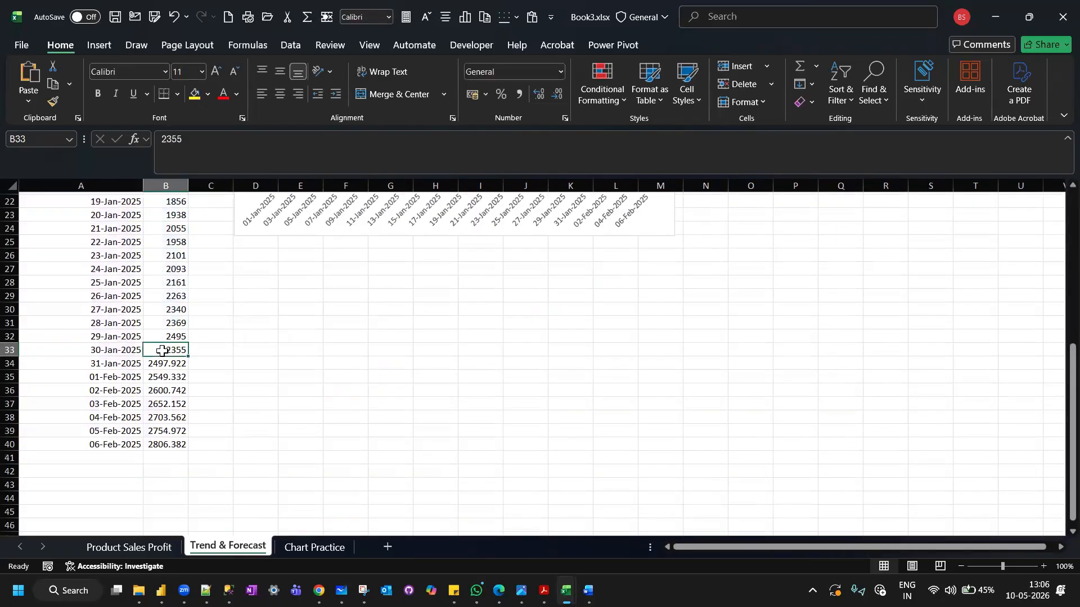
{"action": "scroll", "coordinate": [173, 434], "scroll_direction": "up", "scroll_amount": 7}
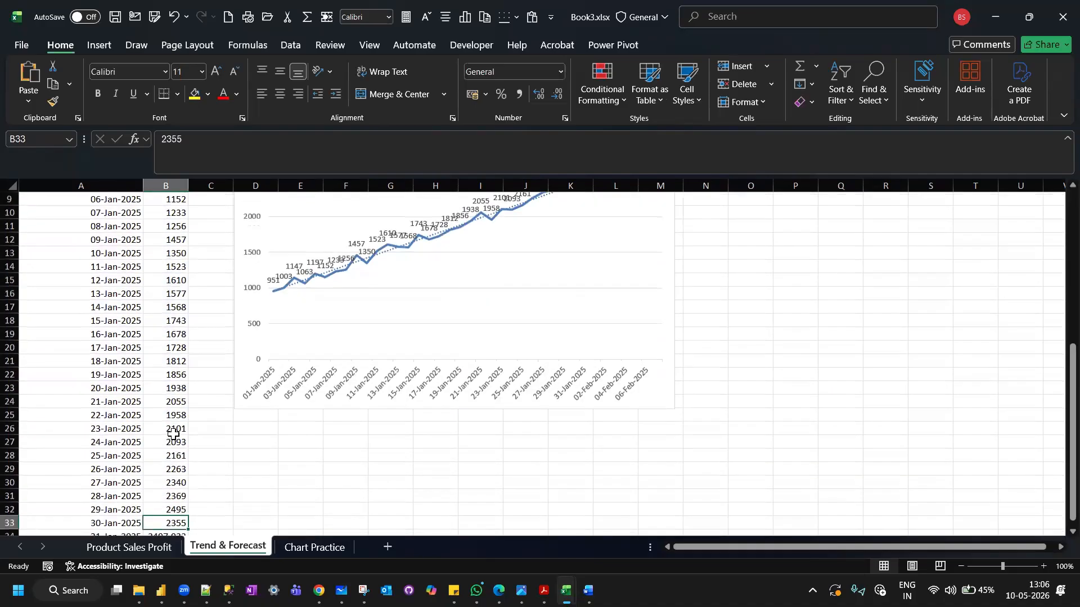
{"action": "scroll", "coordinate": [173, 434], "scroll_direction": "down", "scroll_amount": 6}
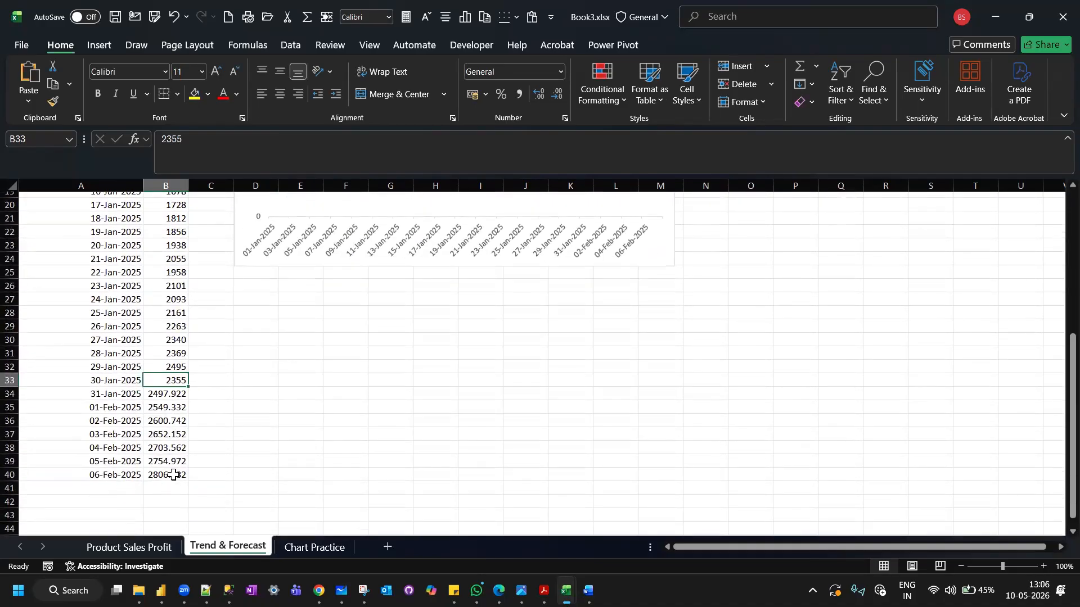
{"action": "scroll", "coordinate": [174, 476], "scroll_direction": "up", "scroll_amount": 6}
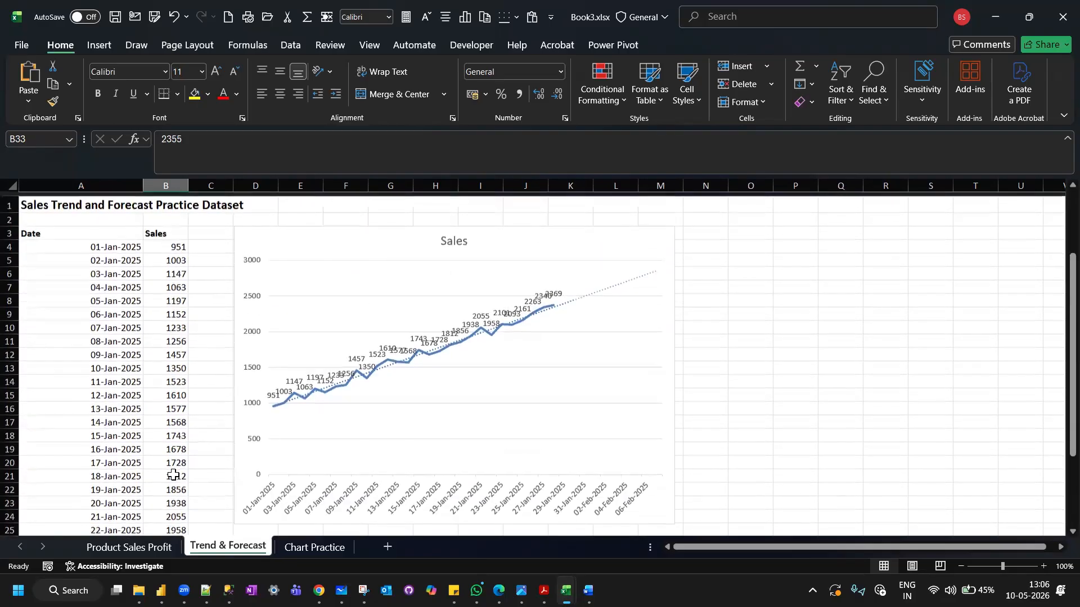
{"action": "left_click", "coordinate": [653, 266]}
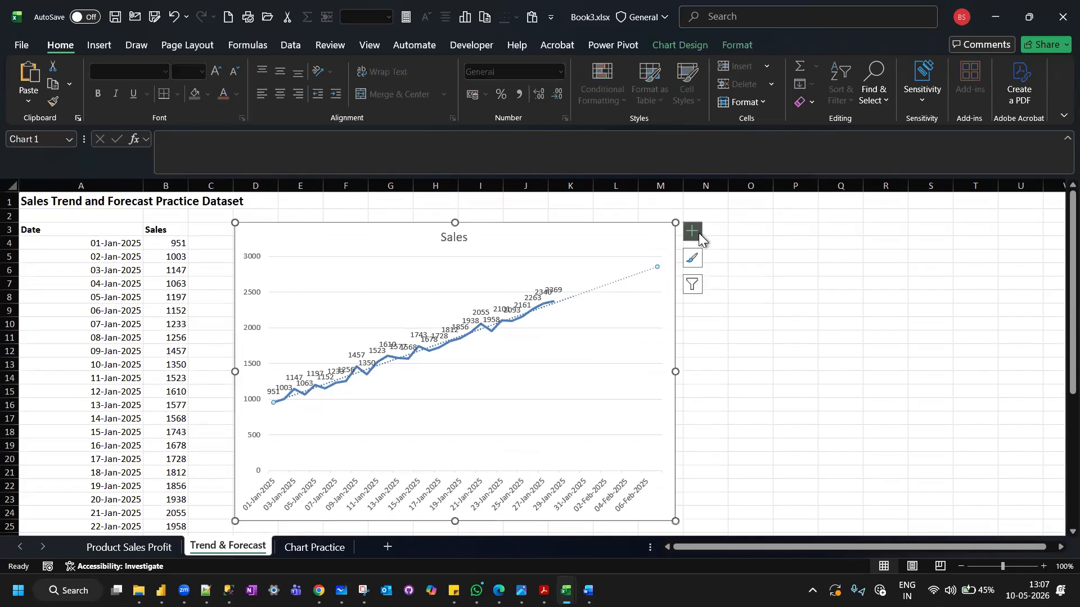
{"action": "left_click", "coordinate": [699, 232]}
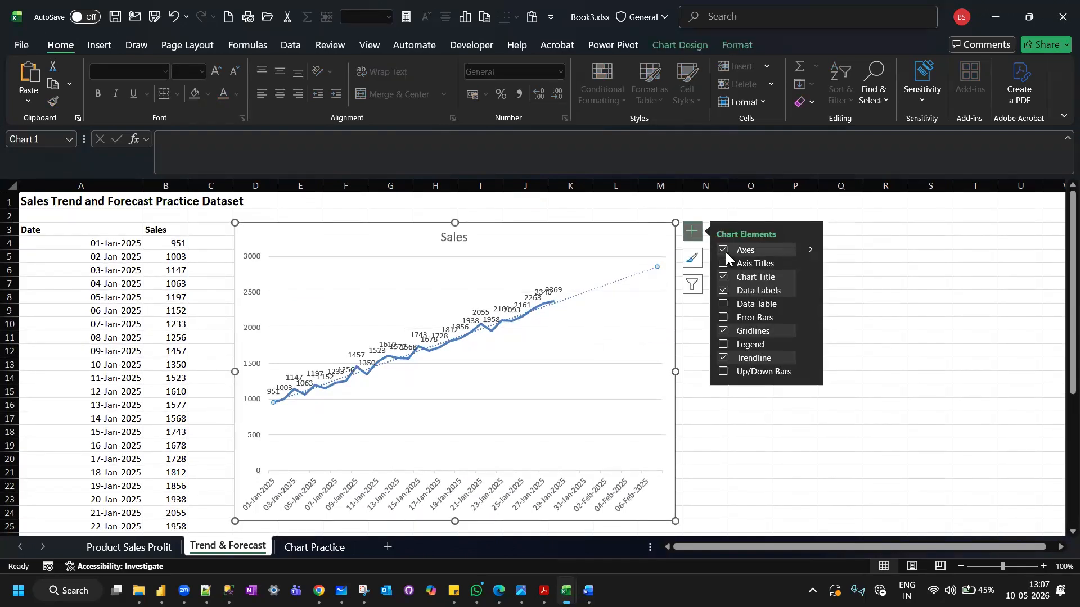
{"action": "left_click", "coordinate": [750, 446]}
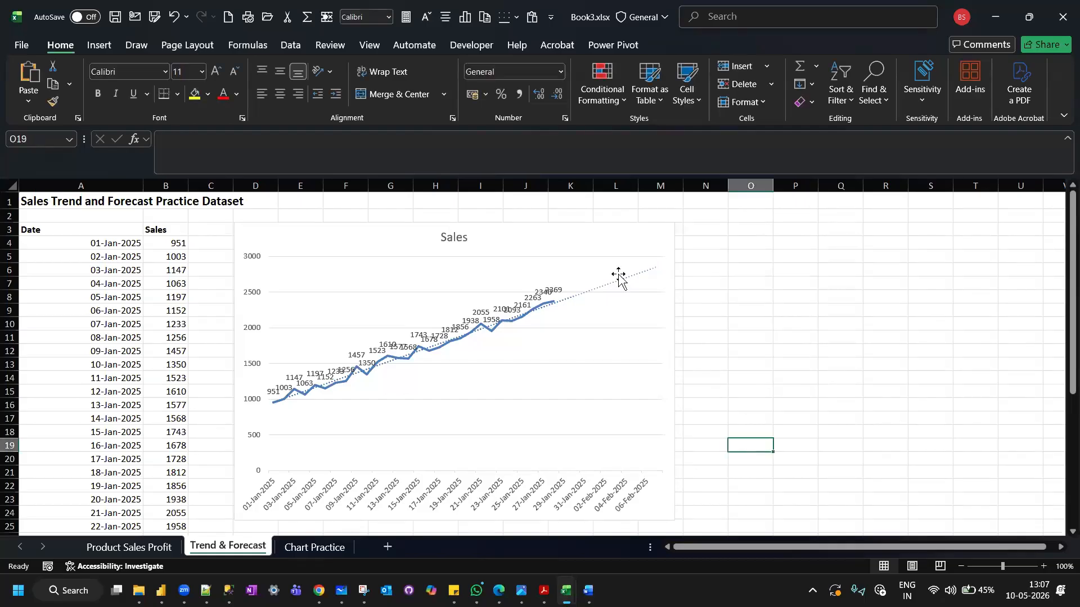
Review the Sales chart's source range and the TREND formula in B34.
{"action": "left_click", "coordinate": [569, 226]}
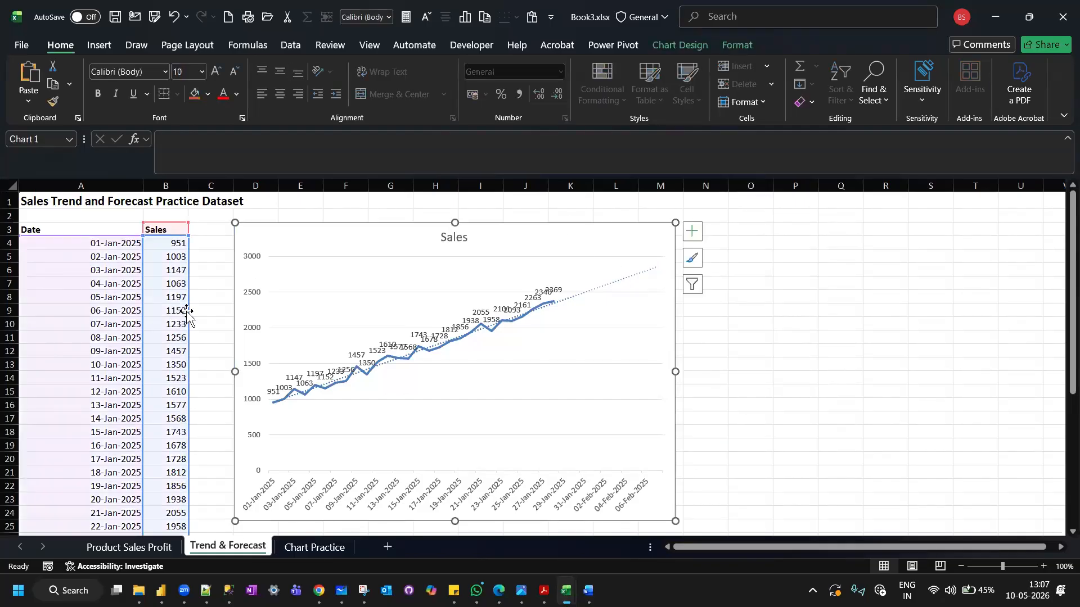
{"action": "scroll", "coordinate": [187, 313], "scroll_direction": "down", "scroll_amount": 6}
{"action": "scroll", "coordinate": [187, 313], "scroll_direction": "up", "scroll_amount": 6}
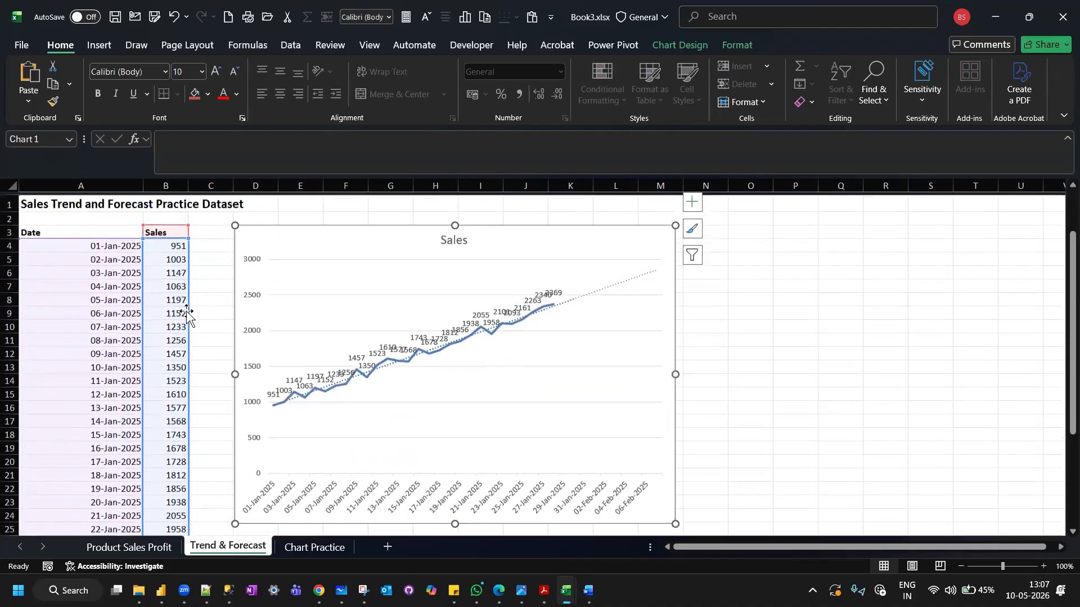
{"action": "scroll", "coordinate": [186, 315], "scroll_direction": "down", "scroll_amount": 7}
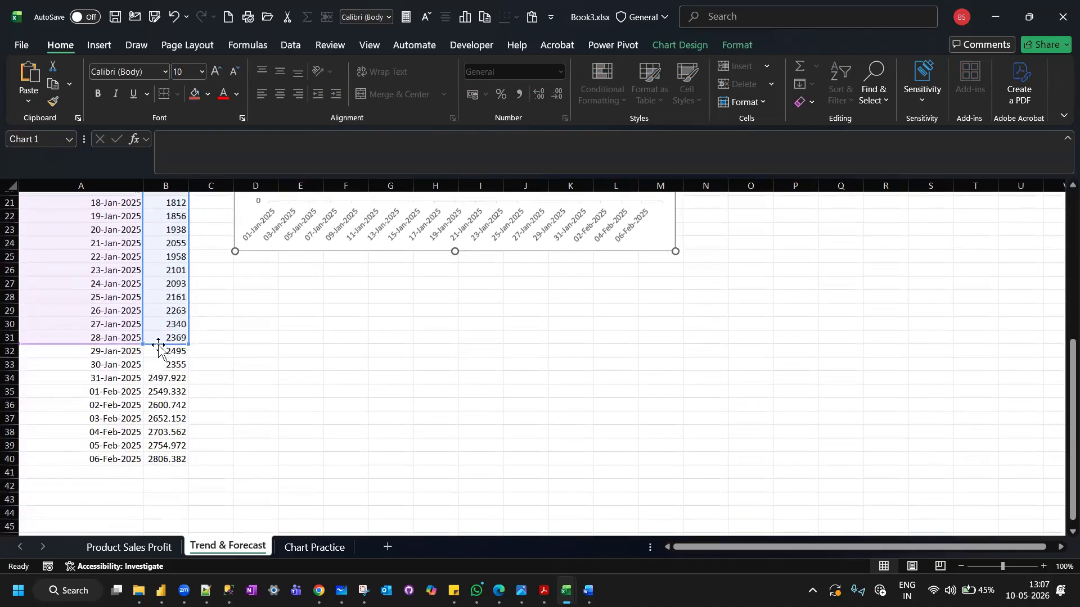
{"action": "left_click", "coordinate": [157, 378]}
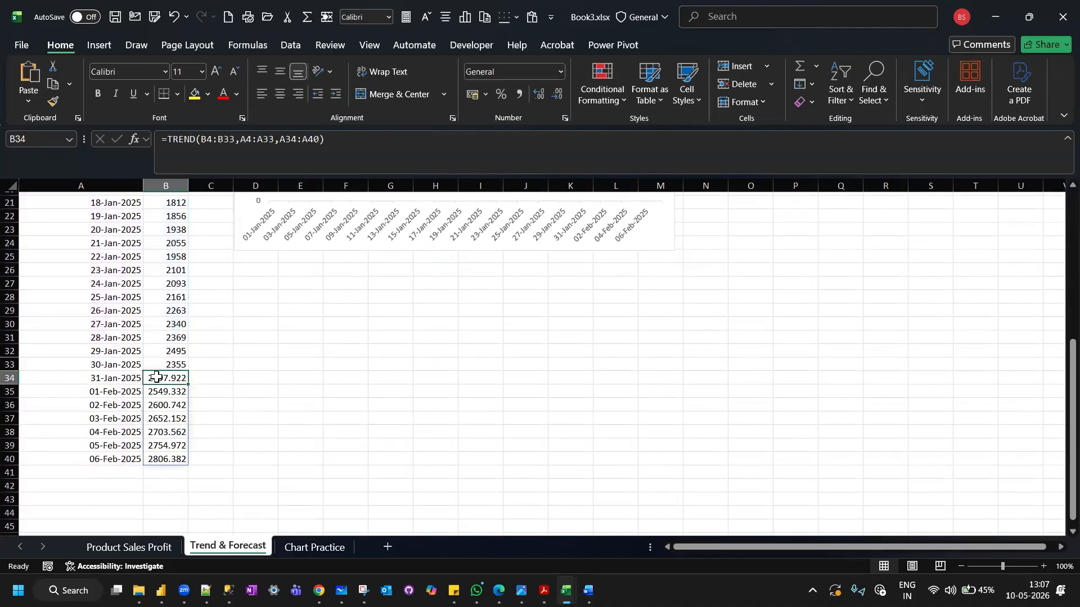
Select the Sales chart and save the workbook.
{"action": "scroll", "coordinate": [156, 377], "scroll_direction": "up", "scroll_amount": 7}
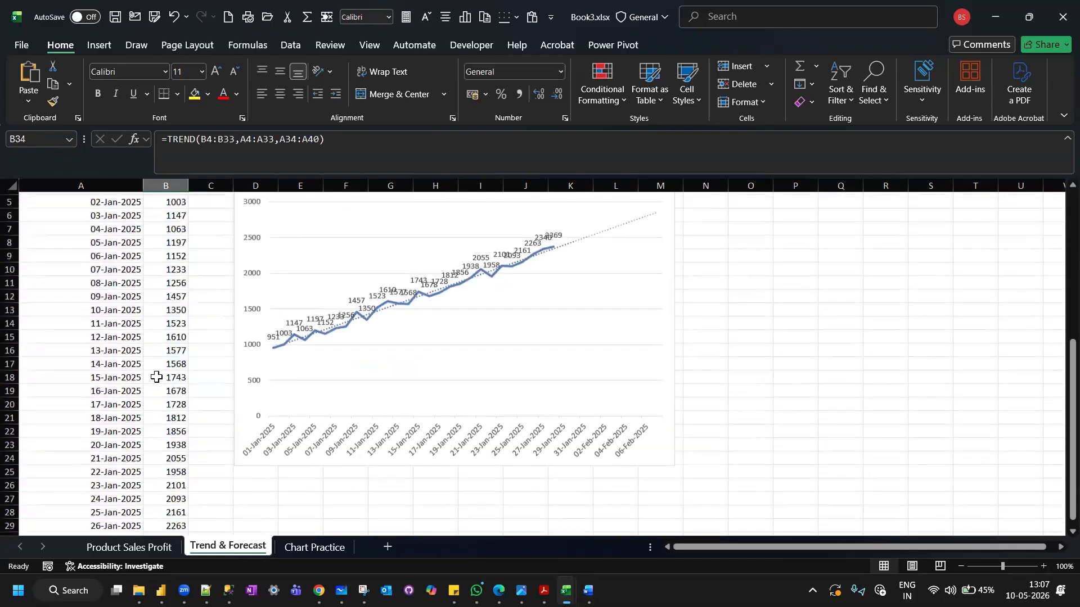
{"action": "left_click", "coordinate": [248, 228]}
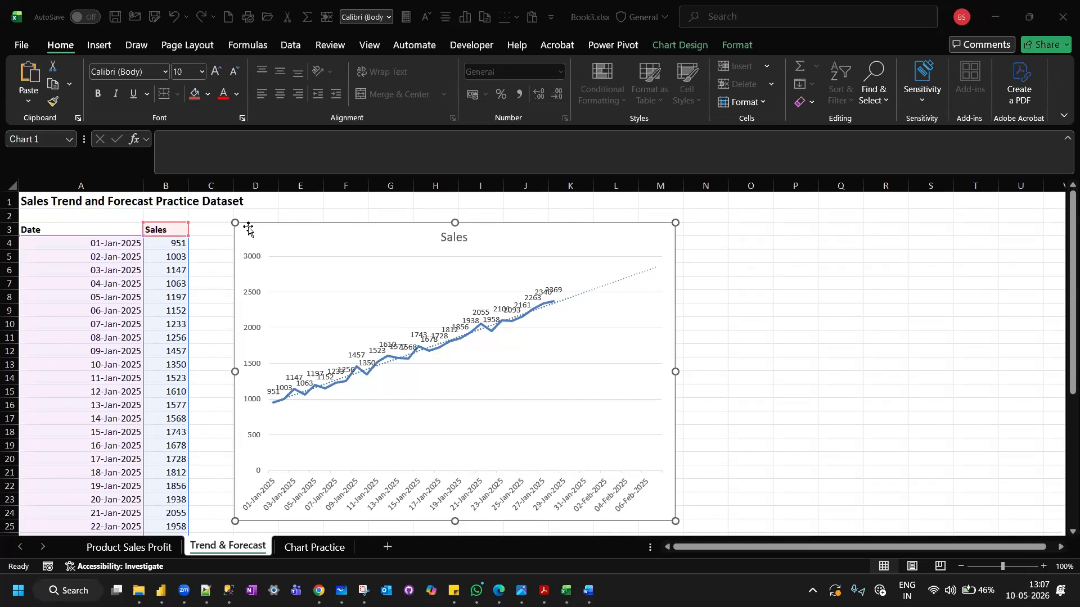
{"action": "left_click", "coordinate": [110, 17]}
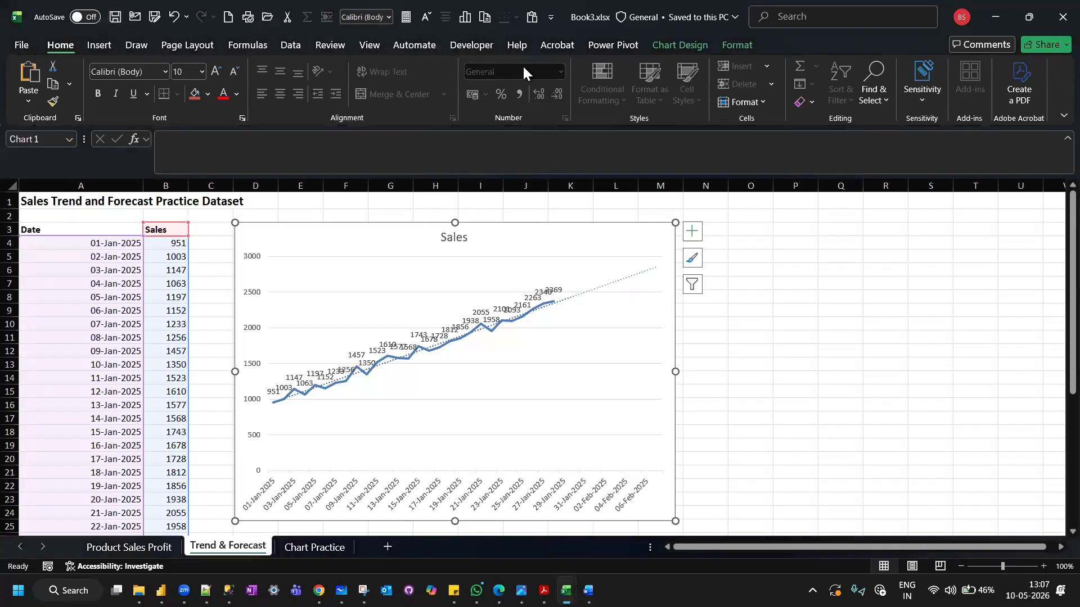
Look through the Product Sales Profit, Trend & Forecast and Chart Practice worksheets of the workbook.
{"action": "left_click", "coordinate": [146, 551]}
{"action": "left_click", "coordinate": [263, 544]}
{"action": "left_click", "coordinate": [297, 546]}
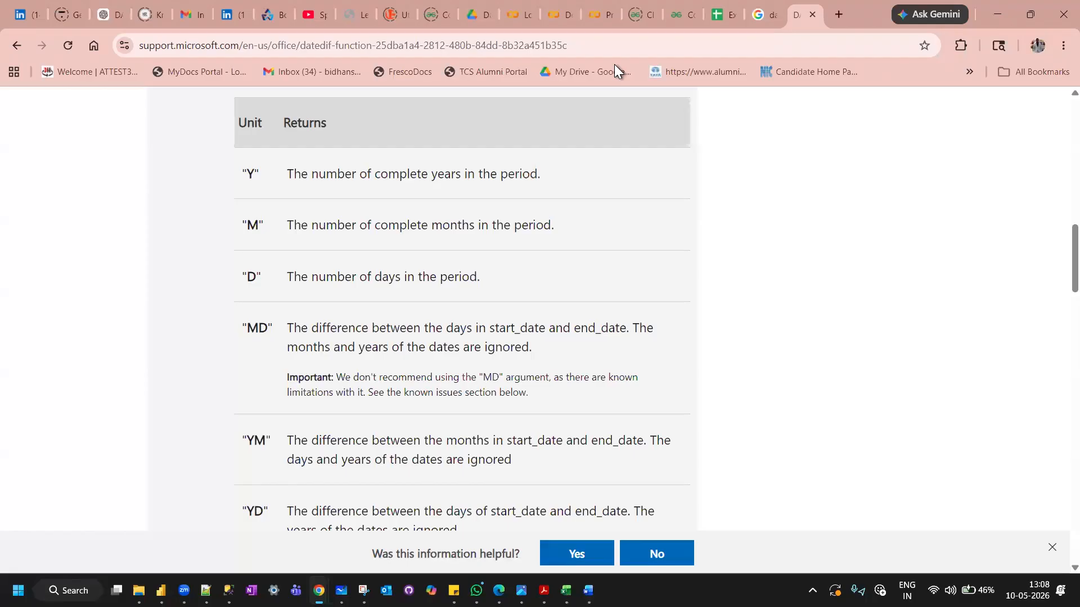
Switch to the course curriculum in Google Sheets and review the lessons on pivot tables, pivot charts and slicers.
{"action": "left_click", "coordinate": [714, 15]}
{"action": "scroll", "coordinate": [479, 284], "scroll_direction": "down", "scroll_amount": 4}
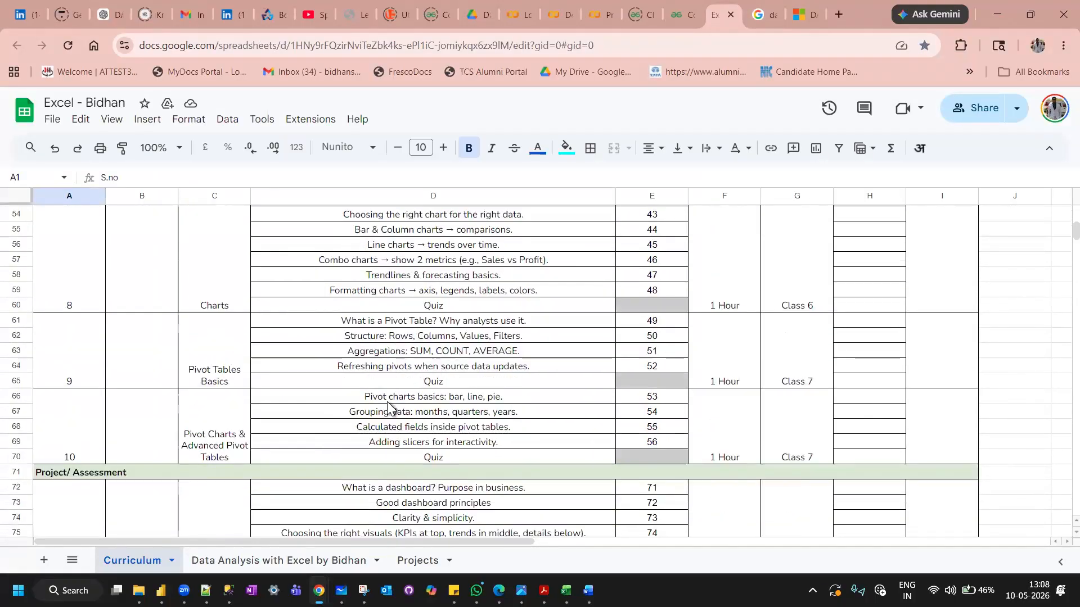
{"action": "scroll", "coordinate": [388, 406], "scroll_direction": "down", "scroll_amount": 2}
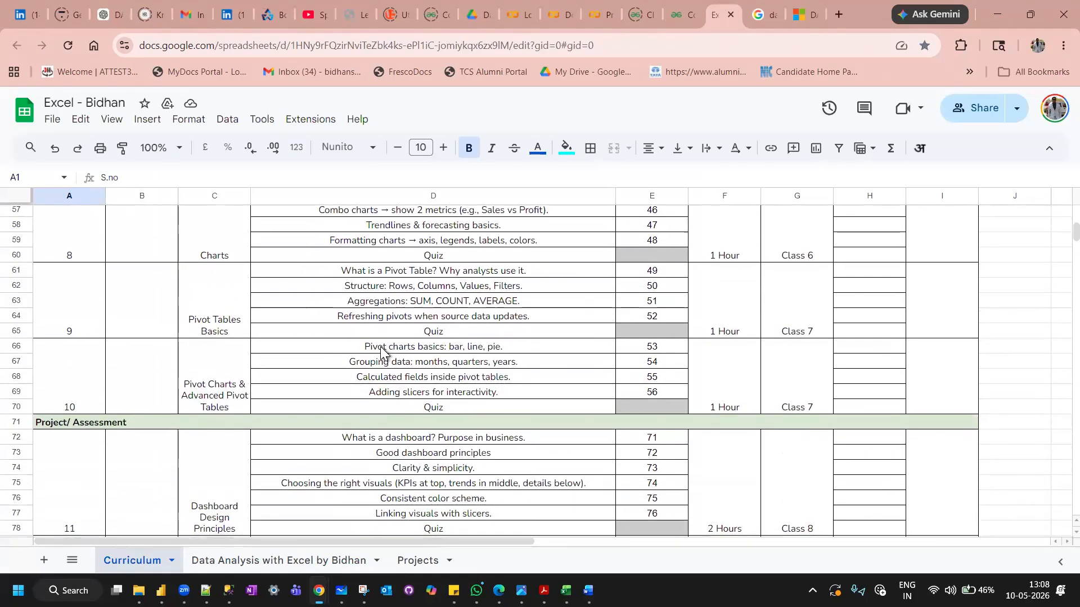
{"action": "left_click", "coordinate": [406, 396]}
{"action": "left_click", "coordinate": [397, 347]}
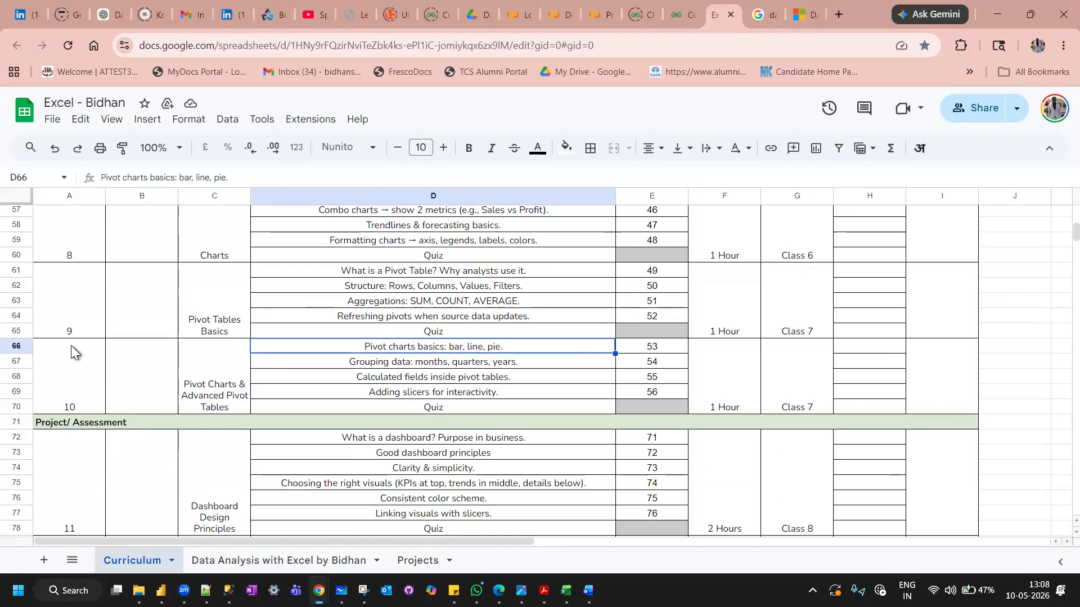
Review the curriculum's earlier modules, from the introduction to Excel through formulas and logical functions.
{"action": "scroll", "coordinate": [71, 346], "scroll_direction": "up", "scroll_amount": 3}
{"action": "scroll", "coordinate": [71, 346], "scroll_direction": "up", "scroll_amount": 10}
{"action": "scroll", "coordinate": [71, 345], "scroll_direction": "up", "scroll_amount": 5}
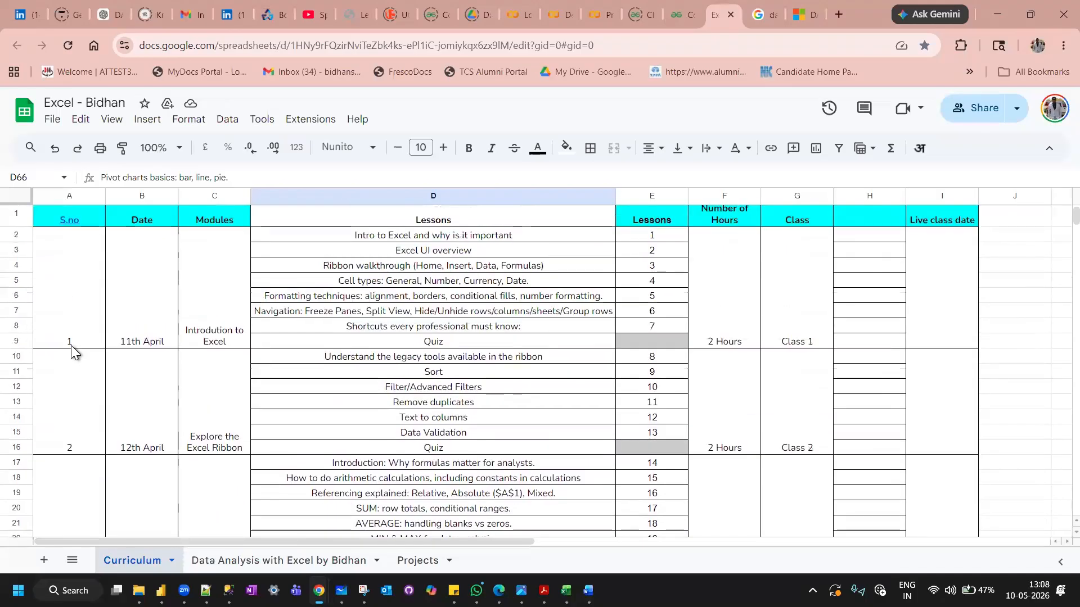
{"action": "scroll", "coordinate": [365, 416], "scroll_direction": "up", "scroll_amount": 1}
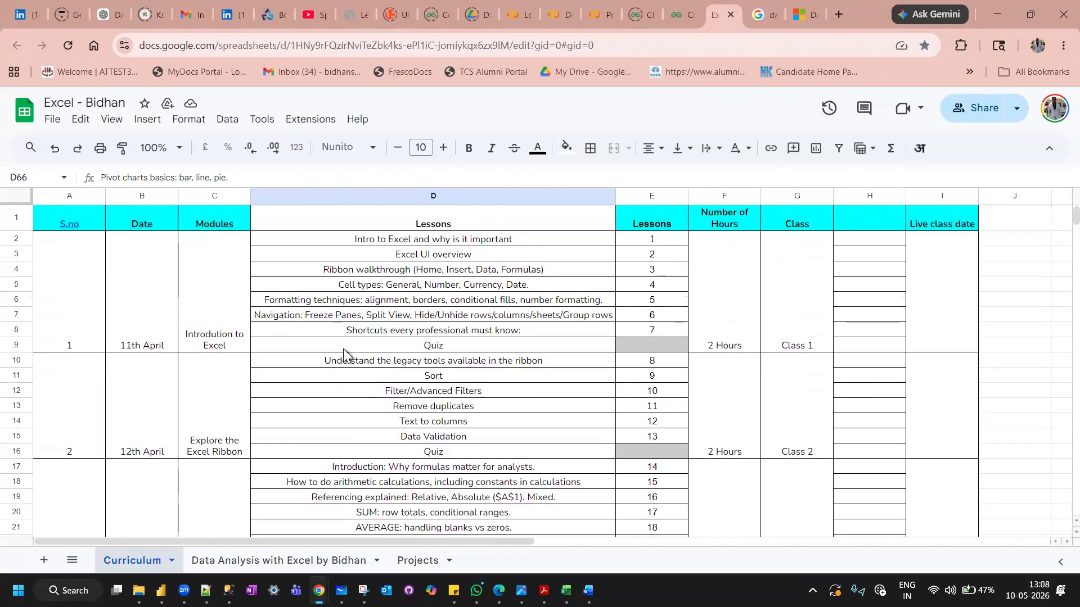
{"action": "scroll", "coordinate": [343, 349], "scroll_direction": "down", "scroll_amount": 5}
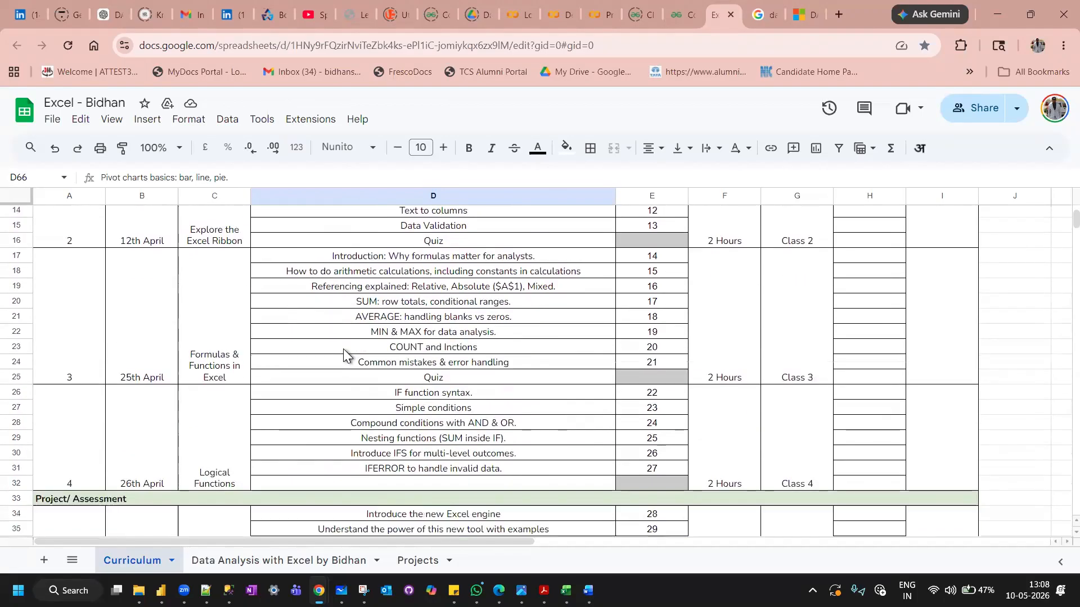